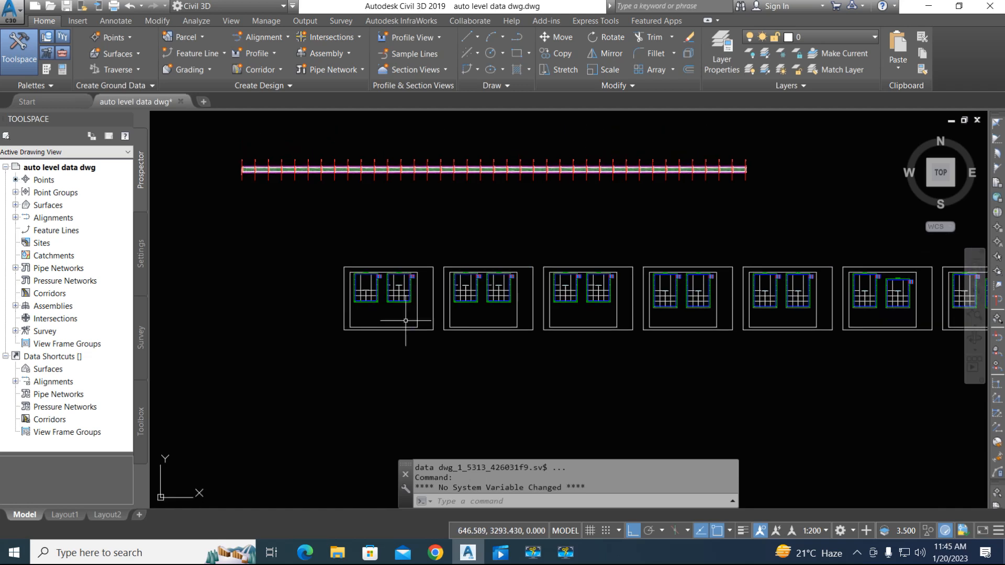
# Switch to the WhatsApp chat to check the received AUTO LEVEL DATA.rar file, and return to Civil 3D.
pyautogui.click(435, 553)
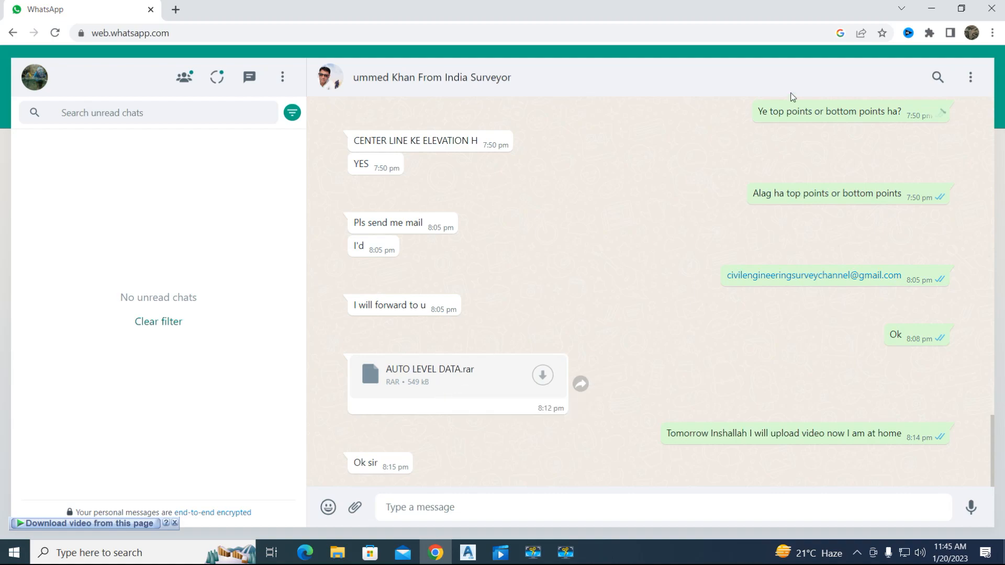
pyautogui.click(928, 9)
# Examine the row of cross-section sheets and the road section drawn inside one of the section views.
pyautogui.scroll(2, 271, 327)
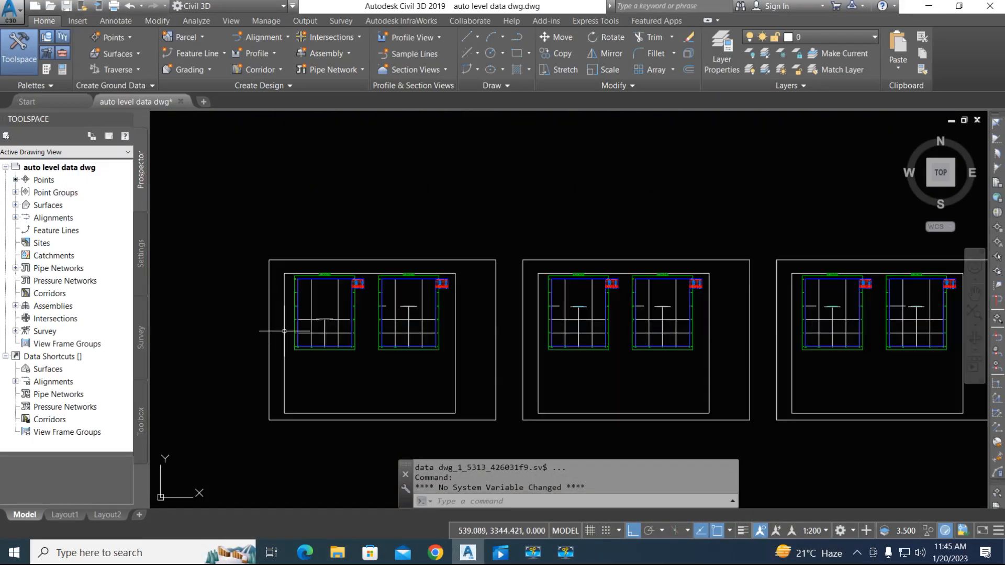
pyautogui.scroll(-2, 251, 382)
pyautogui.scroll(-2, 422, 357)
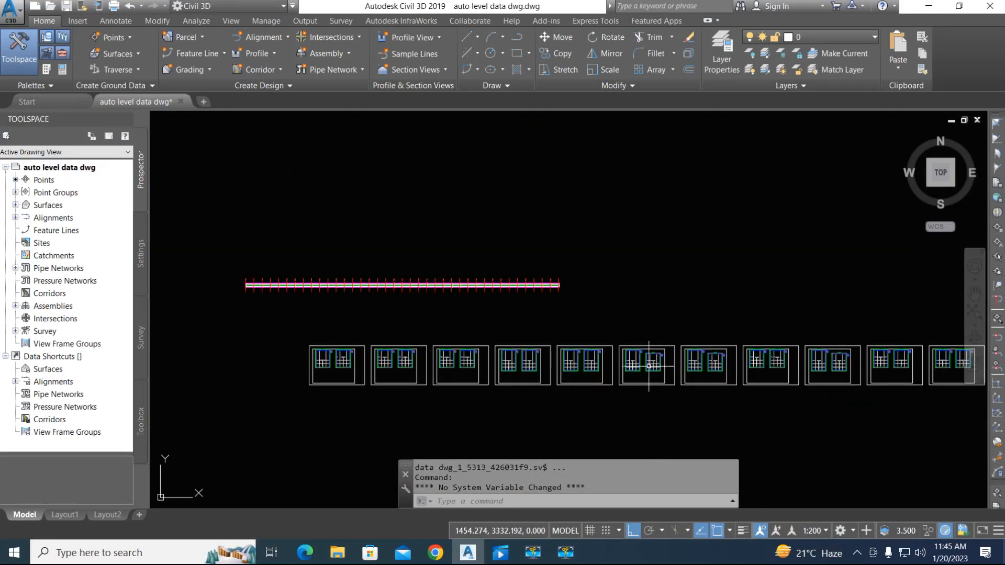
pyautogui.scroll(-1, 634, 356)
pyautogui.scroll(4, 609, 345)
pyautogui.scroll(6, 609, 345)
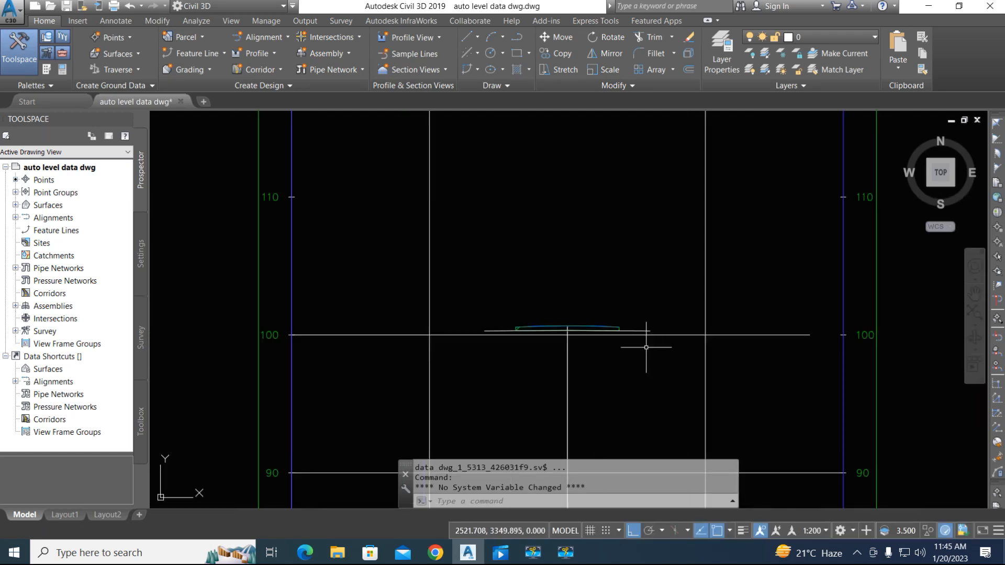
pyautogui.moveTo(404, 328); pyautogui.dragTo(664, 317, button='middle')
pyautogui.scroll(-5, 576, 318)
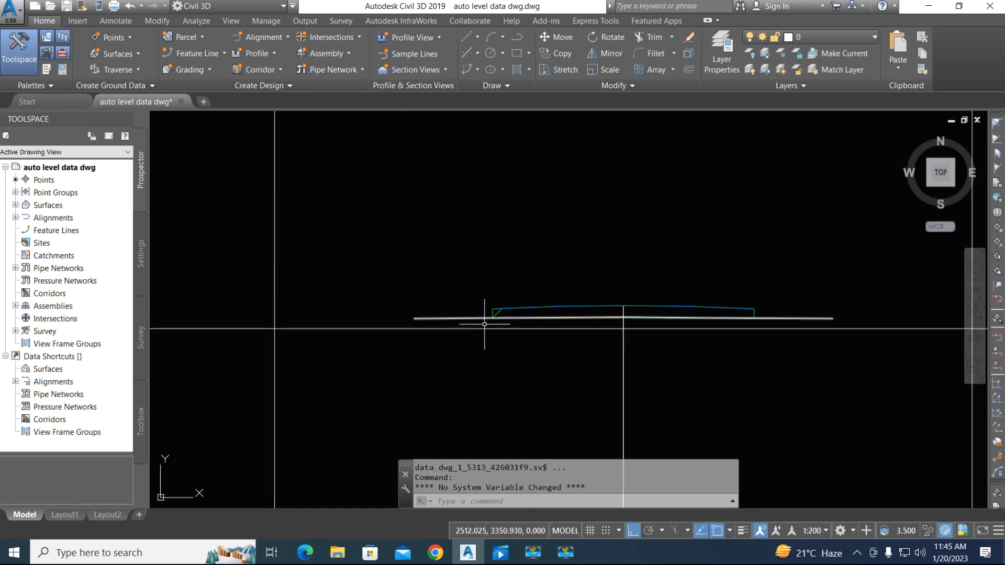
# Select the bottom surface line in the 0+525.00 section view and inspect it against the road top, the shoulder edge and the neighbouring sheets.
pyautogui.click(456, 318)
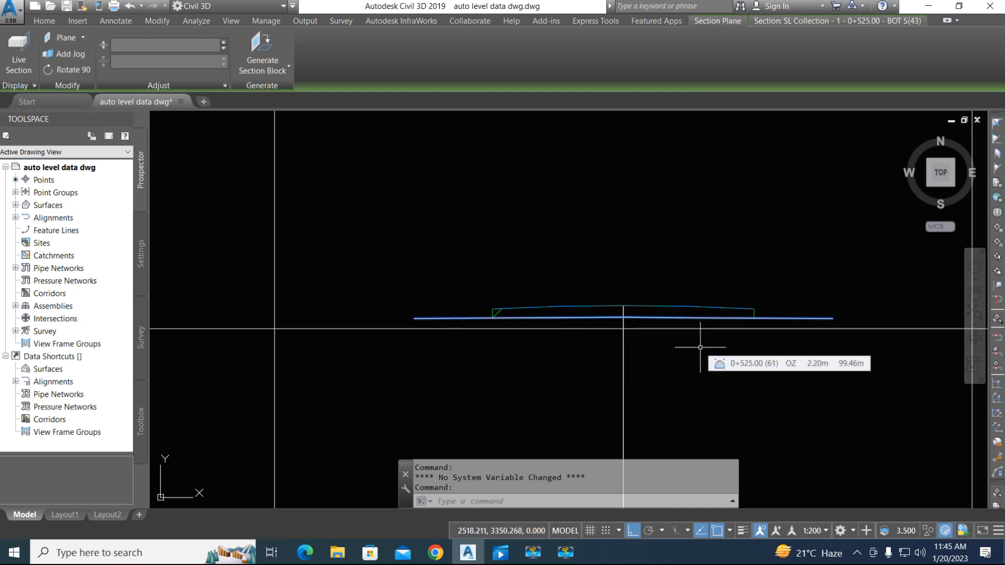
pyautogui.moveTo(627, 312); pyautogui.dragTo(584, 310, button='middle')
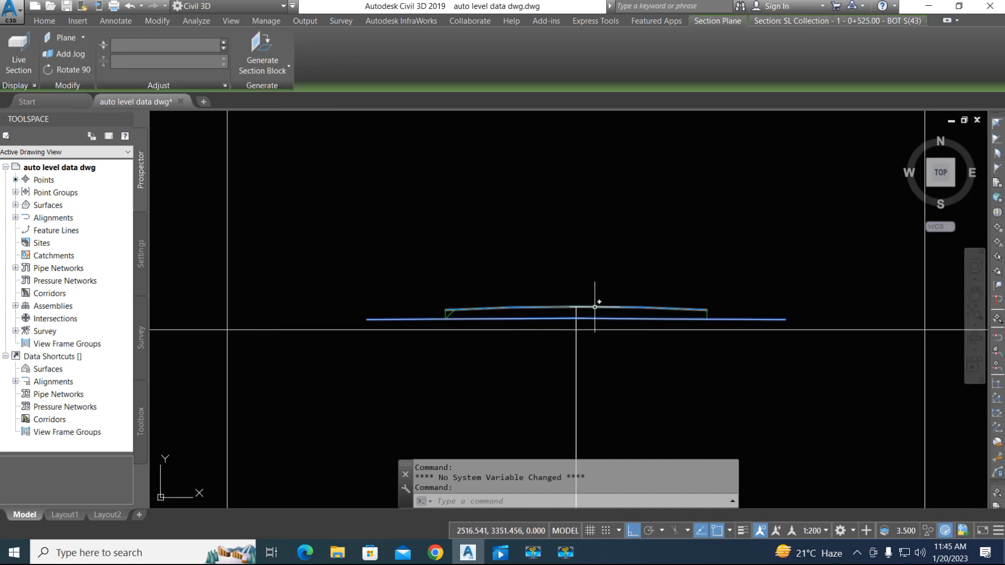
pyautogui.scroll(4, 446, 307)
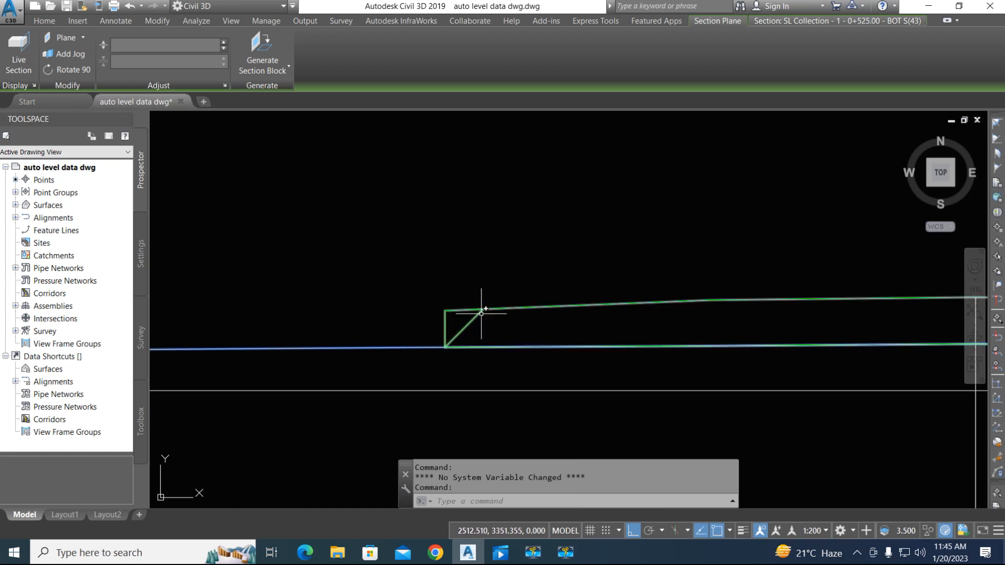
pyautogui.moveTo(388, 347); pyautogui.dragTo(543, 317, button='middle')
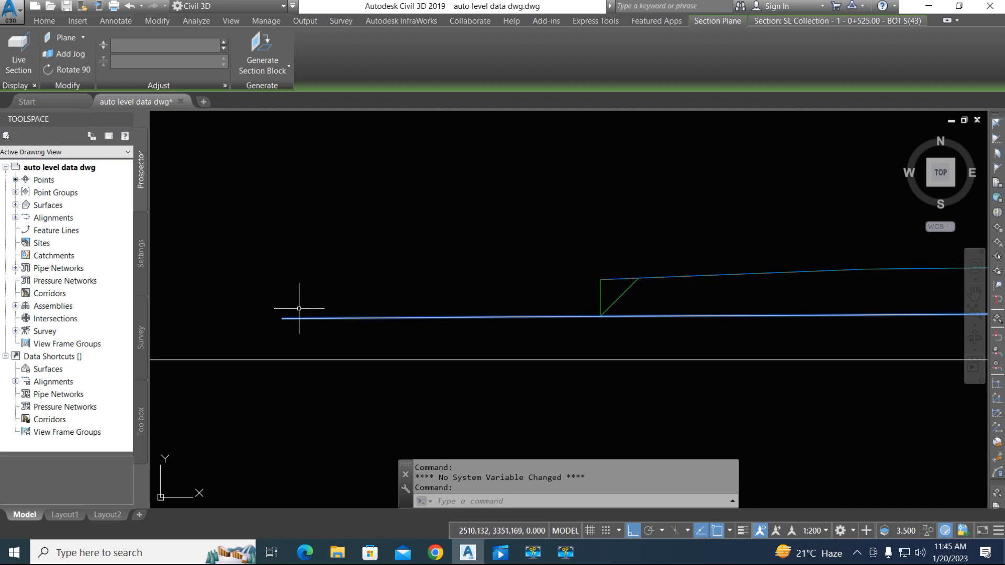
pyautogui.scroll(-8, 382, 341)
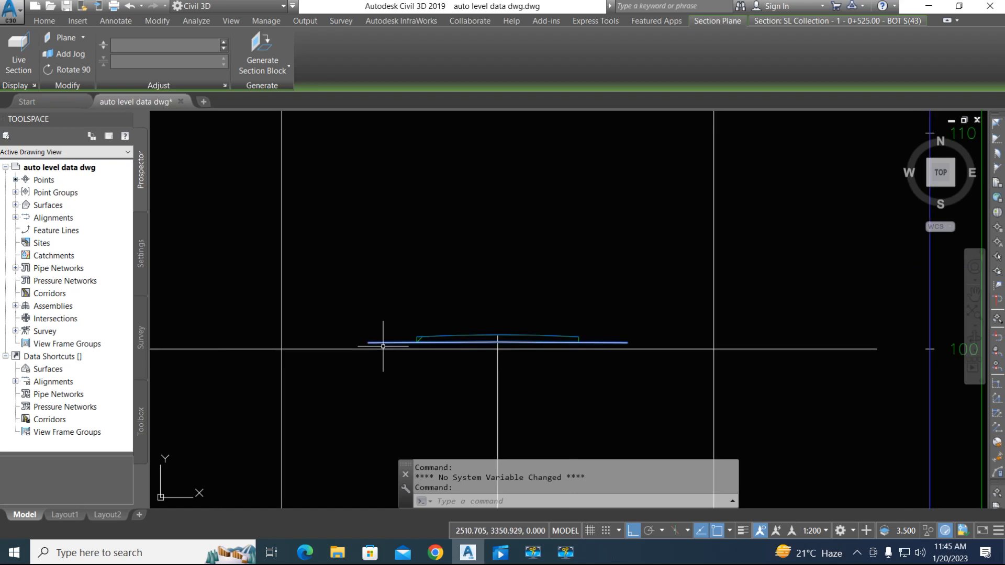
pyautogui.moveTo(643, 335); pyautogui.dragTo(493, 307, button='middle')
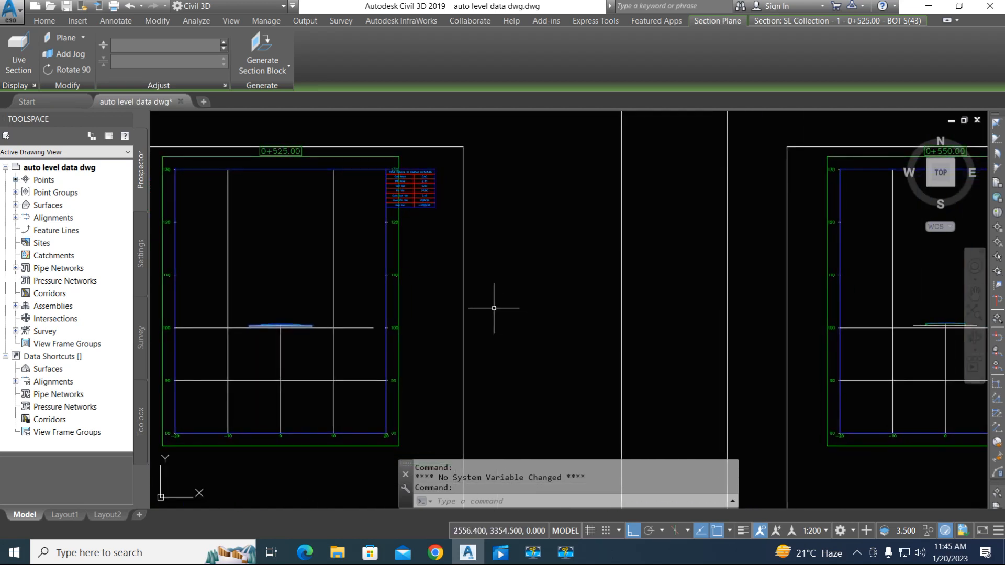
pyautogui.scroll(-8, 507, 306)
pyautogui.moveTo(700, 338)
pyautogui.mouseDown(button='middle')
pyautogui.moveTo(517, 343)
pyautogui.moveTo(684, 344)
pyautogui.moveTo(583, 343)
pyautogui.mouseUp(button='middle')
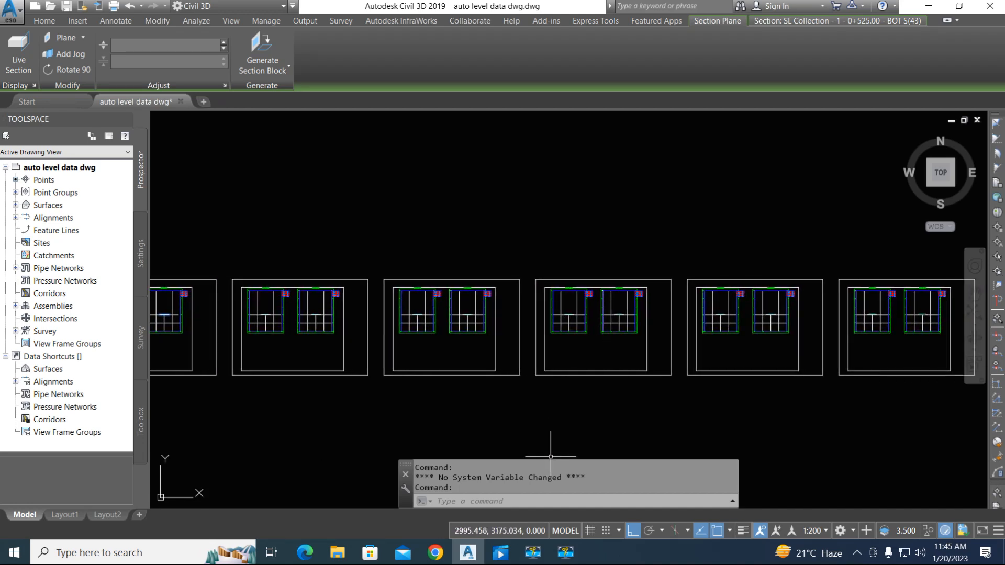
# Switch to the video player and resume playback of the umeed video.
pyautogui.click(500, 553)
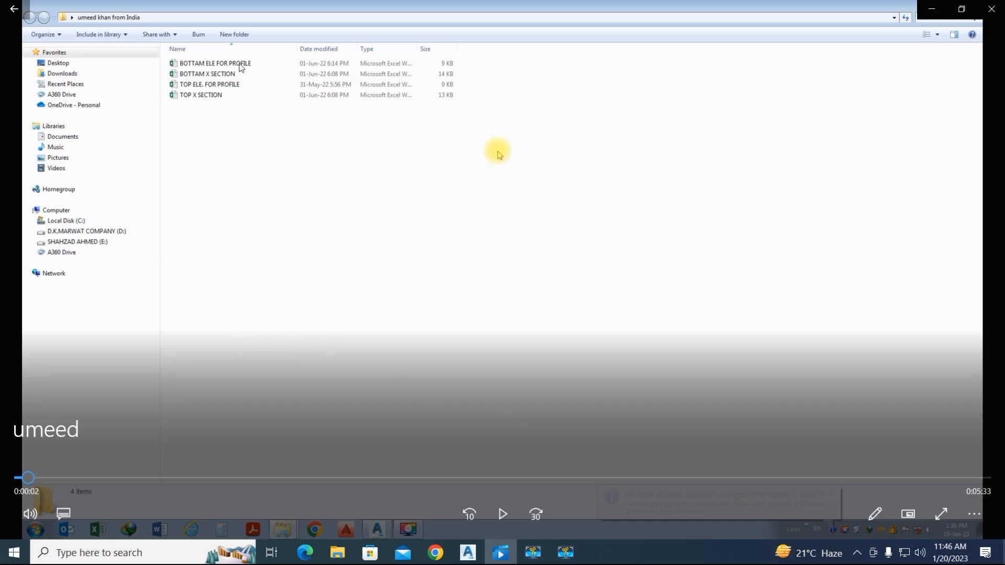
pyautogui.click(504, 517)
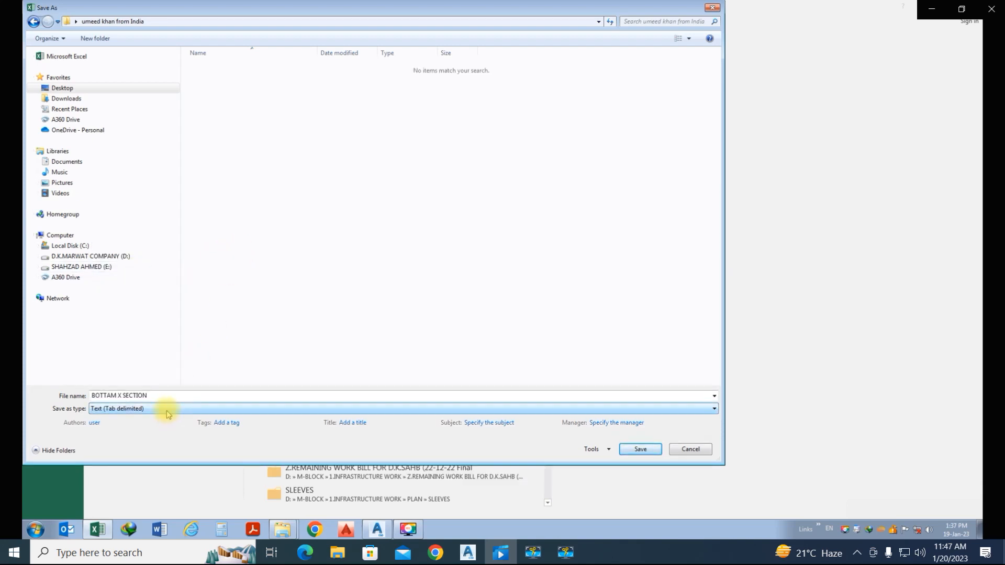
# Save BOTTAM X SECTION as Text (Tab delimited), keeping that format, and close the workbook without saving further changes.
pyautogui.click(635, 451)
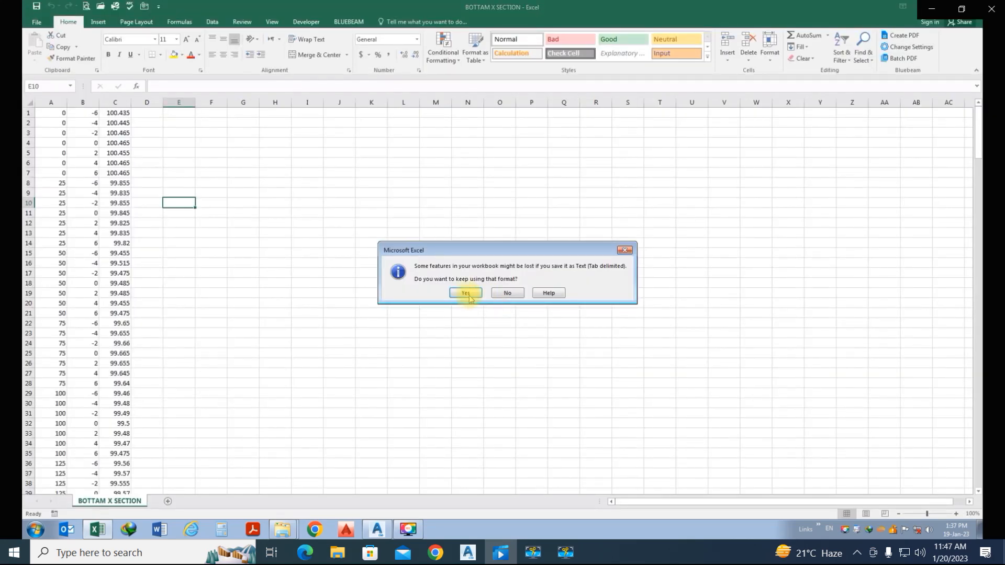
pyautogui.click(471, 296)
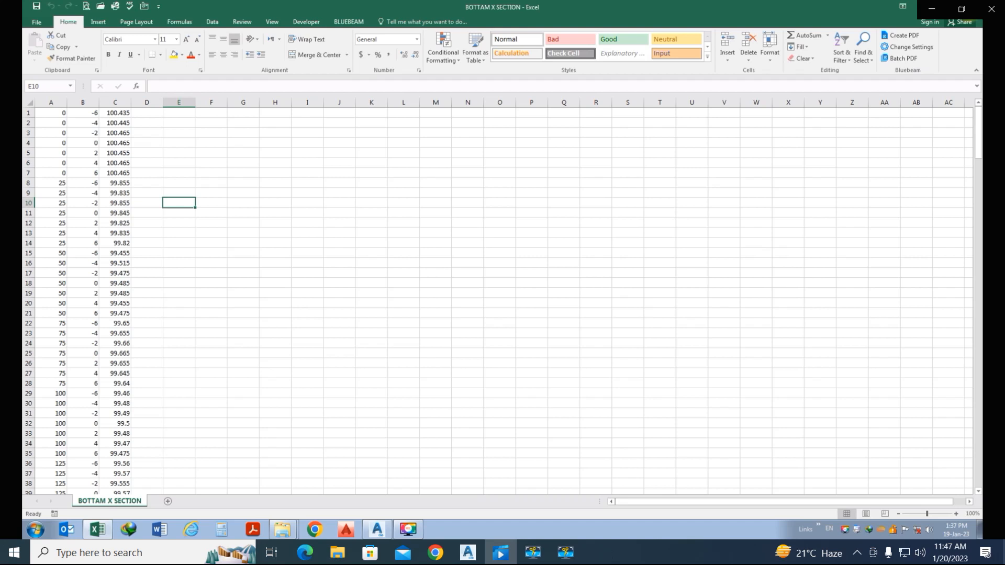
pyautogui.click(992, 9)
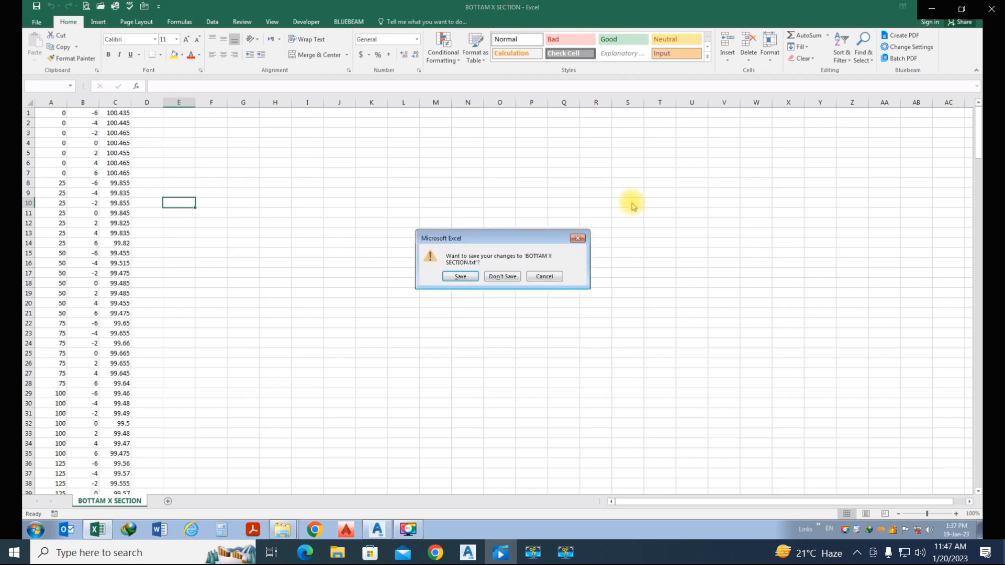
pyautogui.click(498, 276)
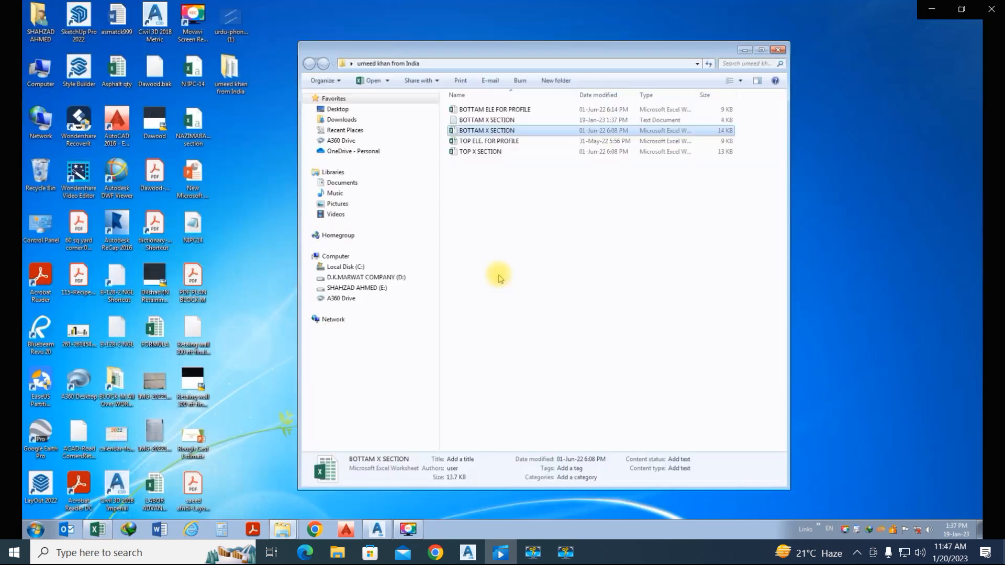
# Open the TOP ELE. FOR PROFILE workbook and review its station and elevation columns.
pyautogui.click(488, 143)
pyautogui.doubleClick(488, 145)
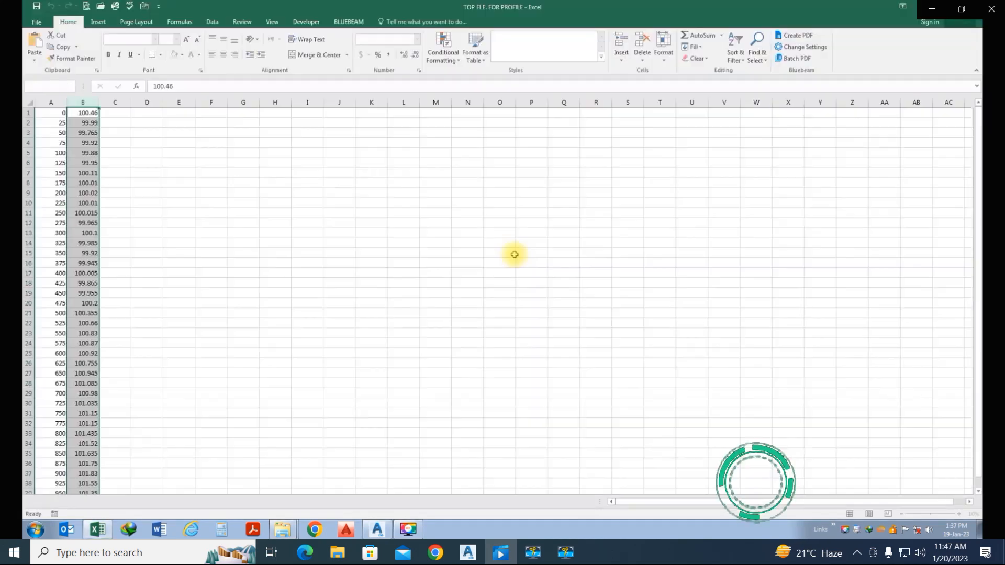
pyautogui.scroll(-3, 134, 224)
pyautogui.scroll(3, 135, 224)
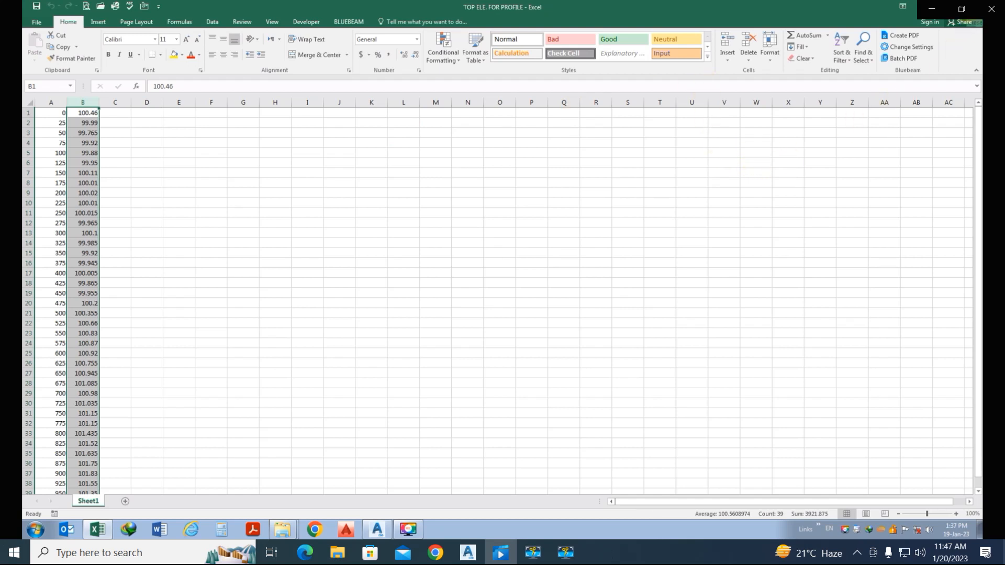
# Save TOP ELE. FOR PROFILE as Unicode Text in its current folder and close the workbook without saving further changes.
pyautogui.click(36, 21)
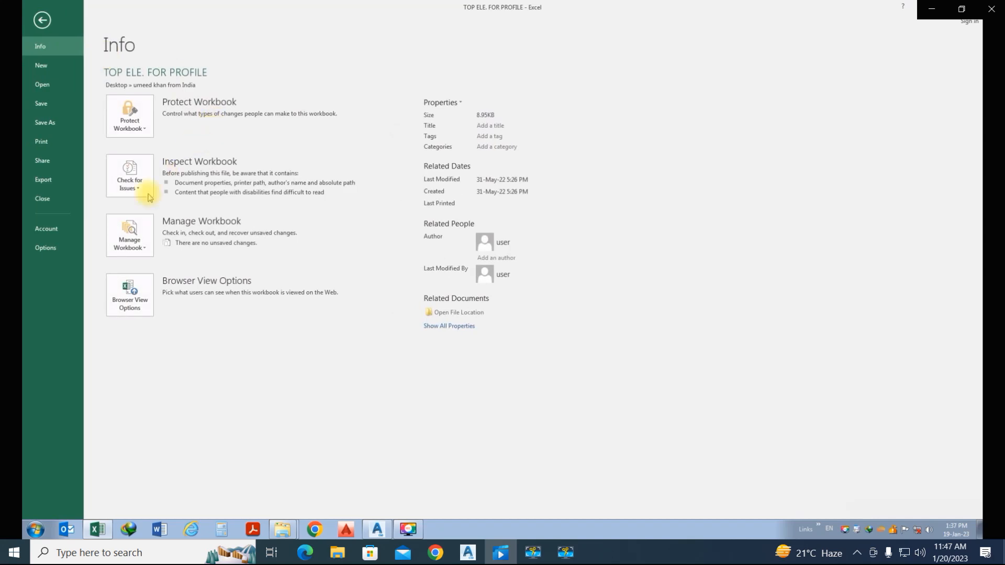
pyautogui.click(45, 122)
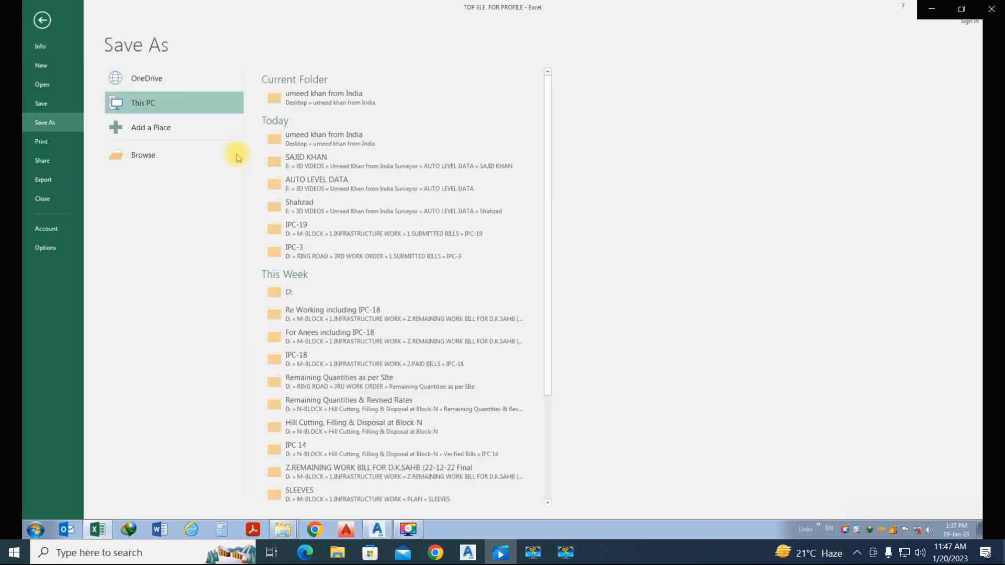
pyautogui.click(162, 160)
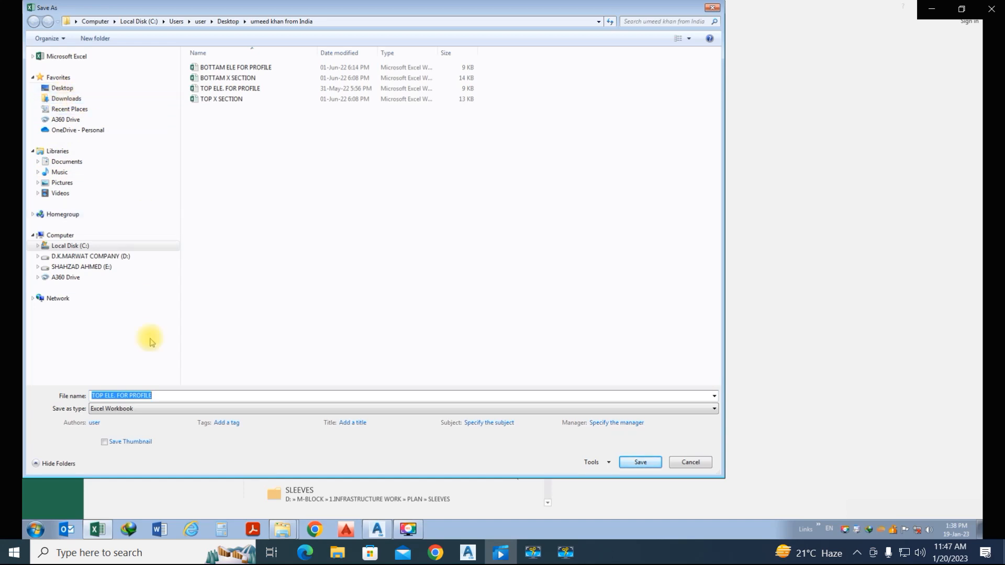
pyautogui.click(185, 407)
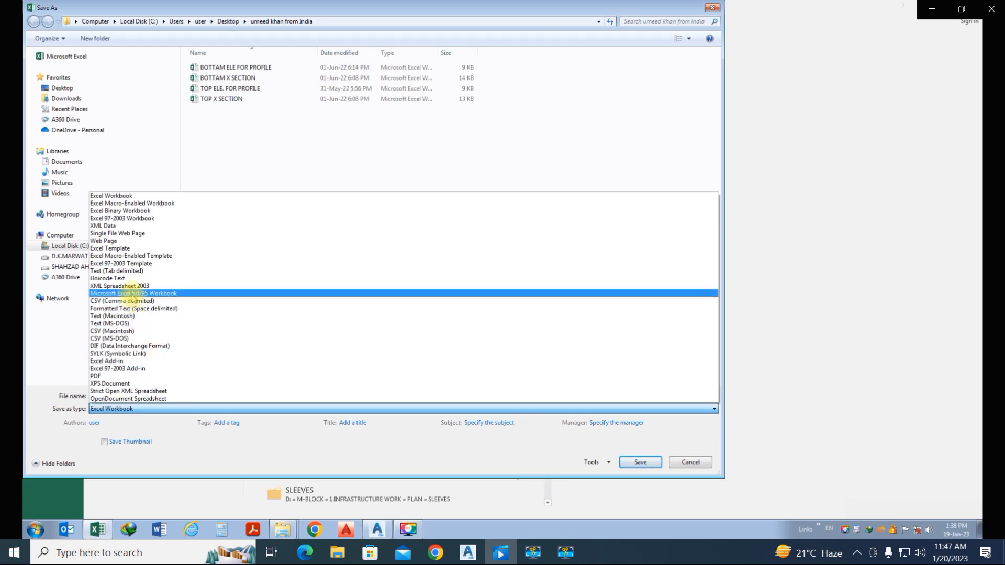
pyautogui.click(127, 279)
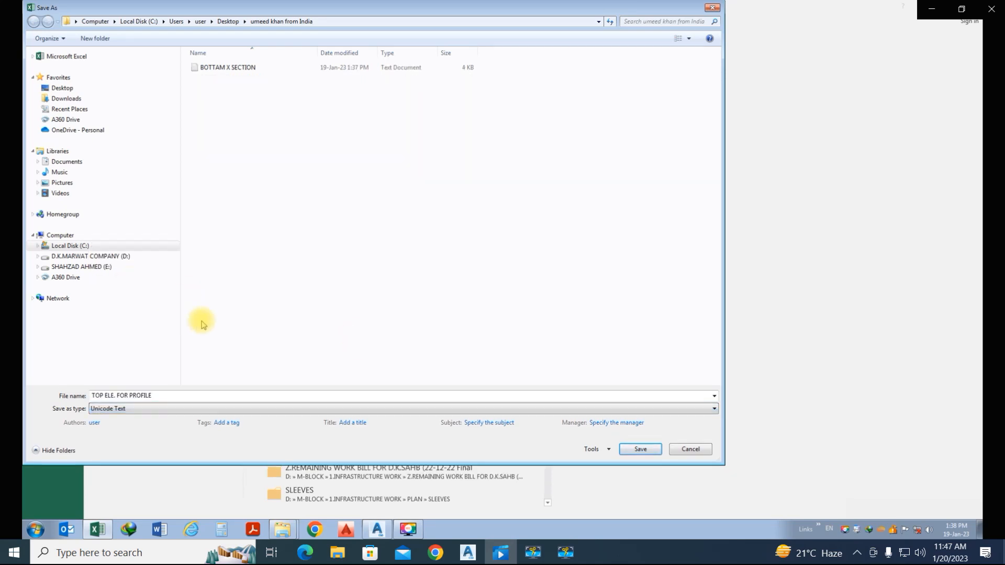
pyautogui.click(635, 453)
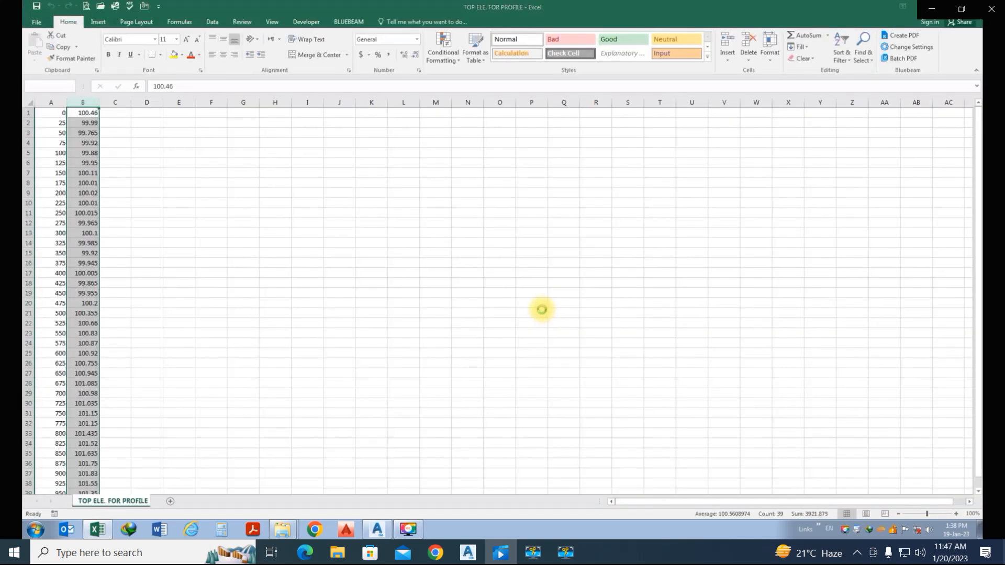
pyautogui.click(478, 306)
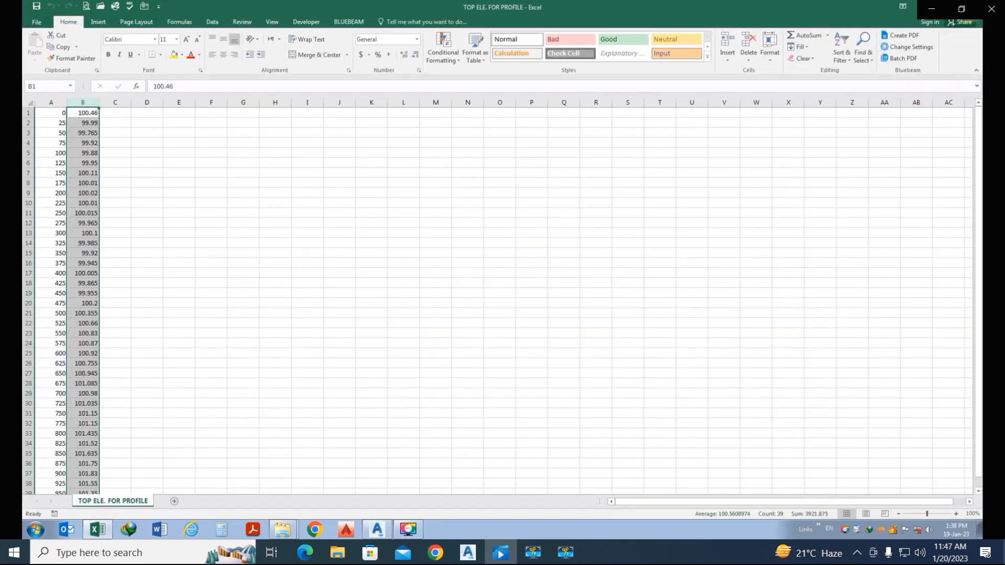
pyautogui.click(971, 9)
pyautogui.click(495, 277)
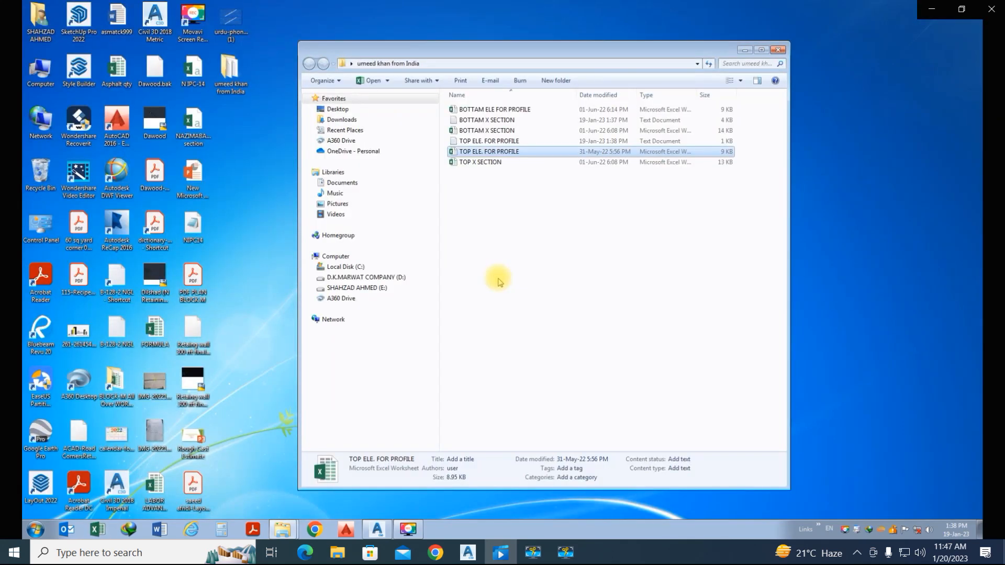
# Open the TOP X SECTION workbook and save it as Text (Tab delimited) in its current folder, keeping that format.
pyautogui.doubleClick(478, 162)
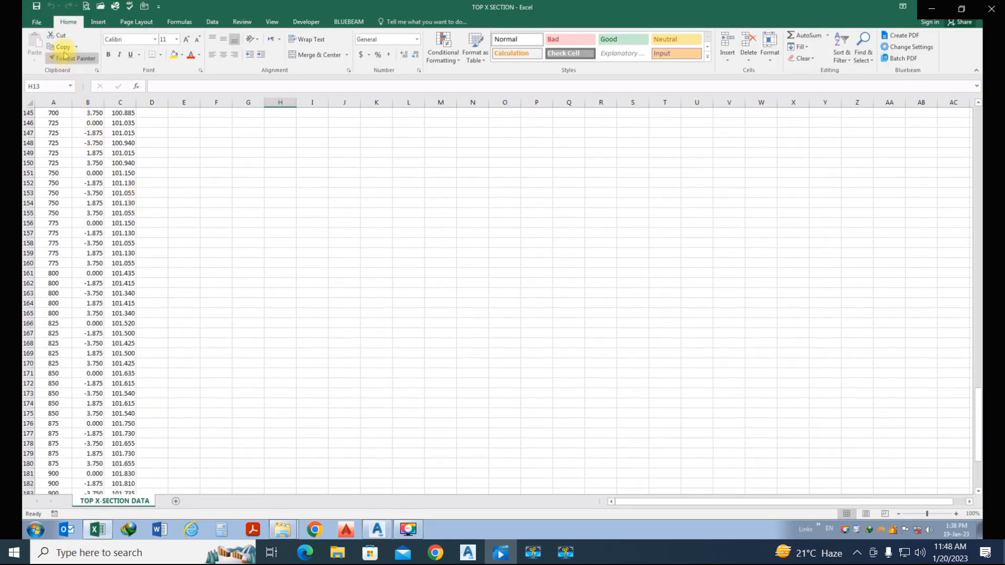
pyautogui.click(38, 22)
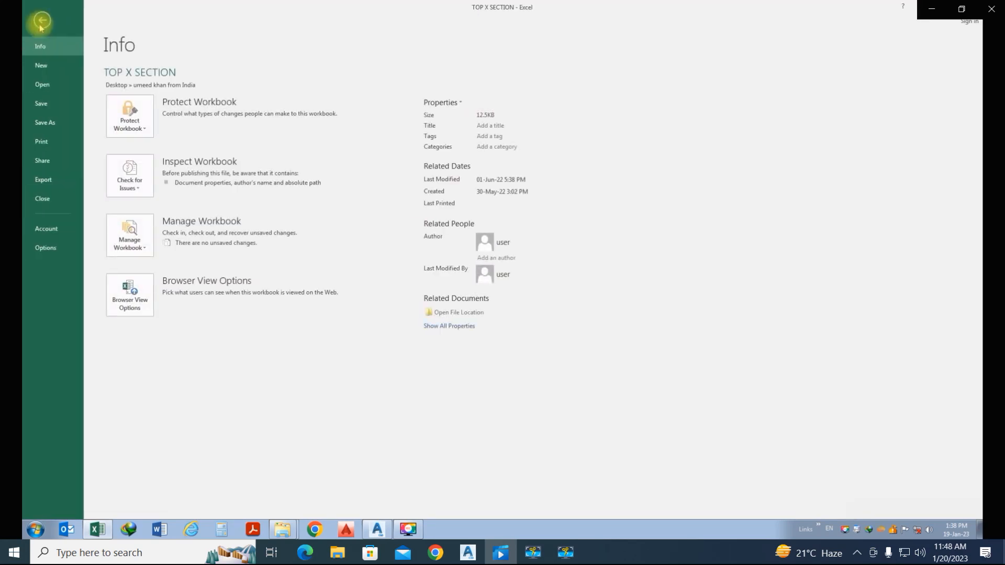
pyautogui.click(45, 122)
pyautogui.click(143, 155)
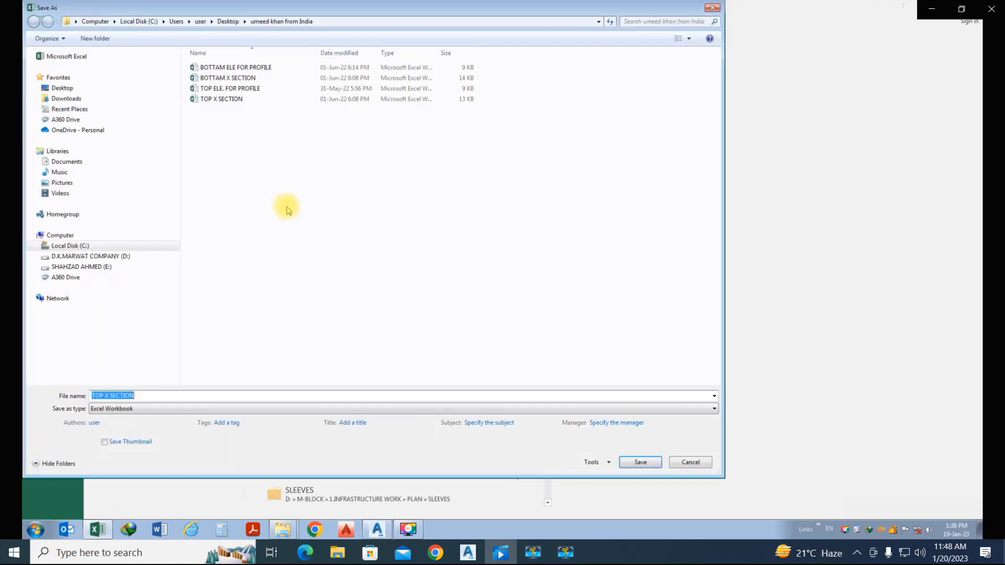
pyautogui.click(204, 409)
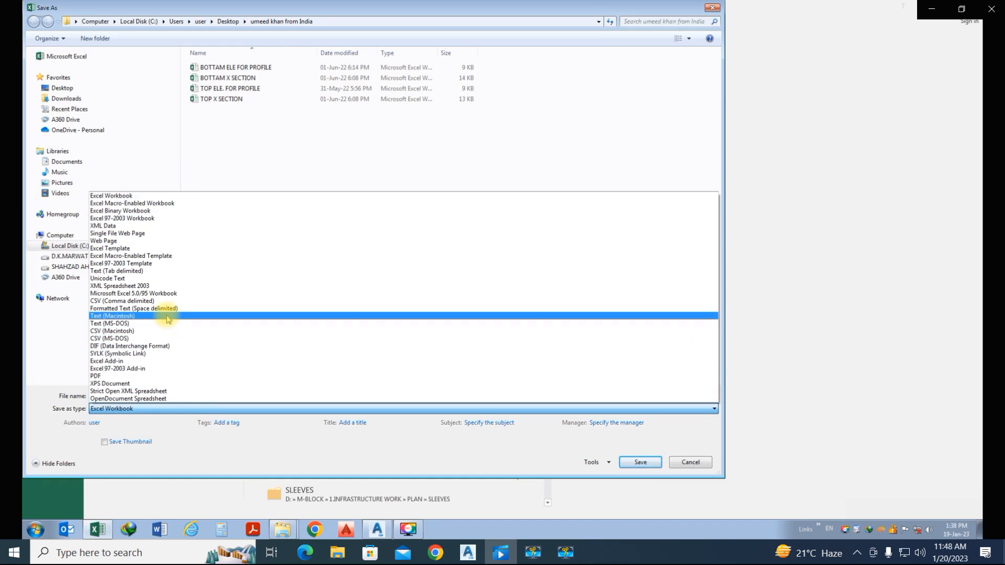
pyautogui.click(129, 271)
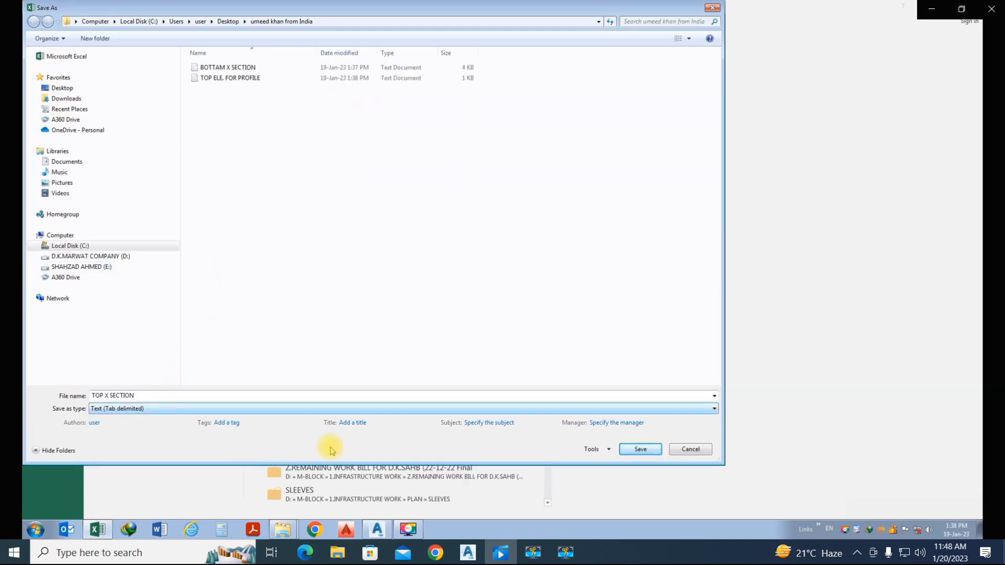
pyautogui.click(640, 449)
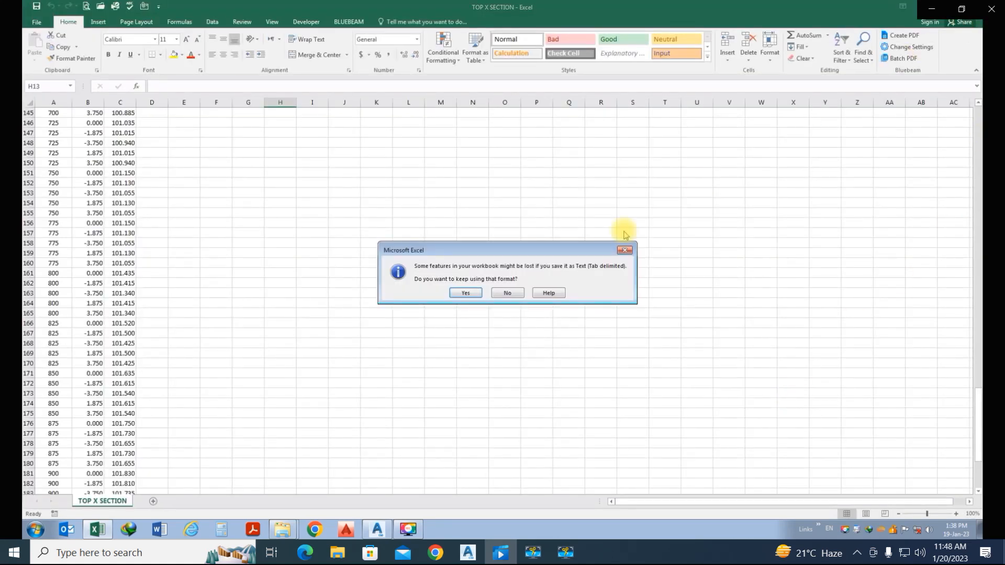
pyautogui.press('Return')
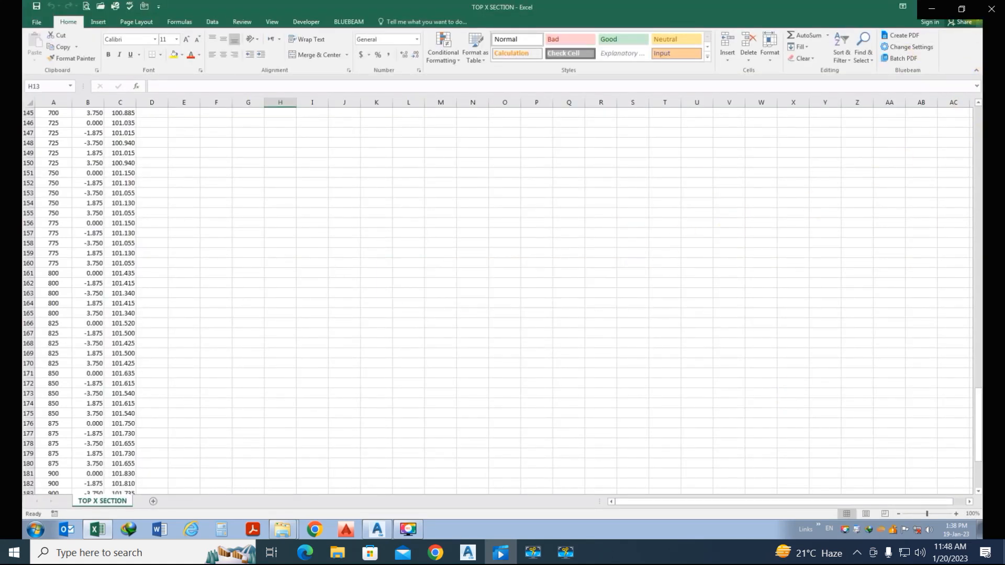
# Close the TOP X SECTION workbook without saving further changes and open the TOP X SECTION text document.
pyautogui.click(992, 9)
pyautogui.click(504, 276)
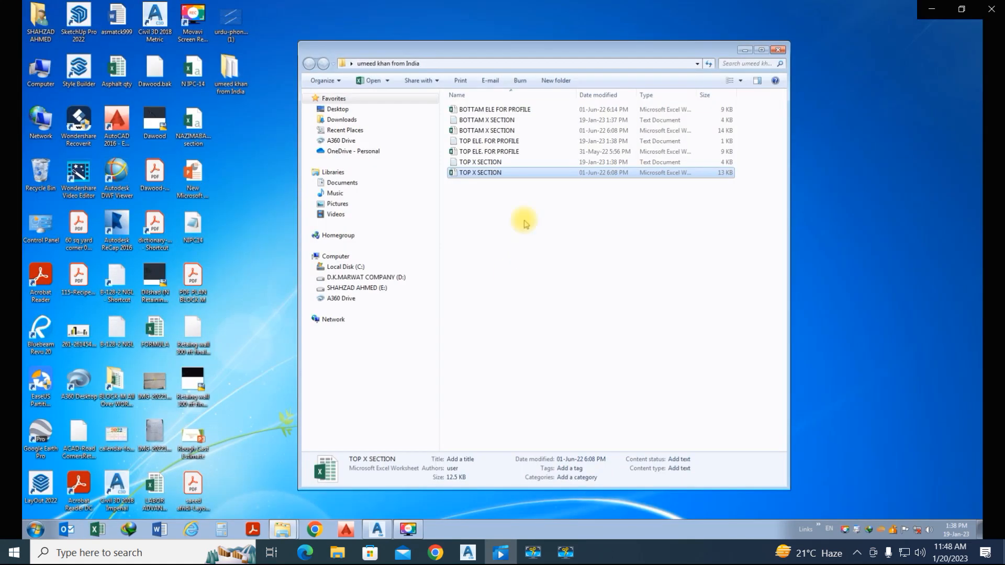
pyautogui.doubleClick(477, 162)
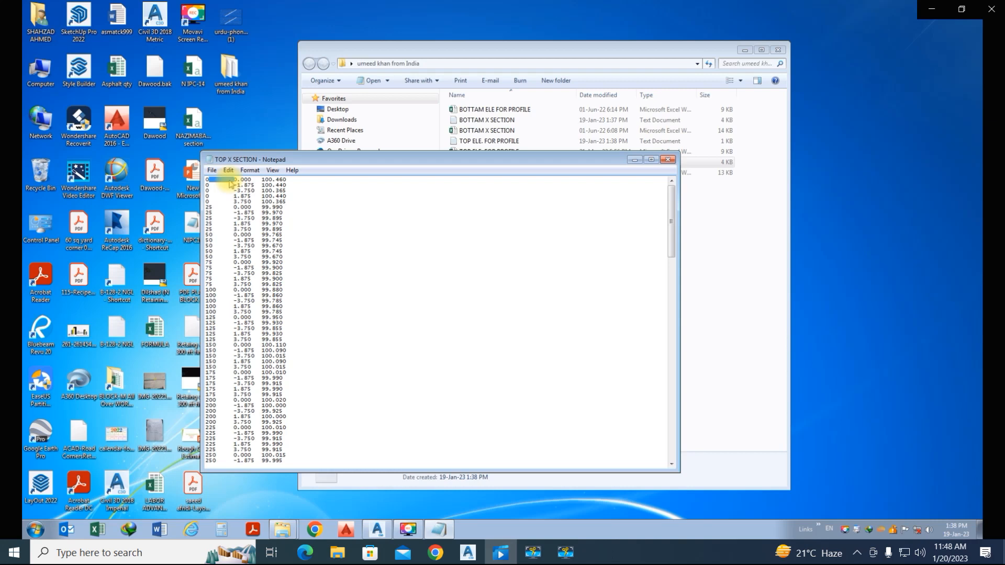
# Replace every tab gap in the TOP X SECTION text with a single space, using the gap copied from the first row.
pyautogui.rightClick(229, 180)
pyautogui.click(245, 212)
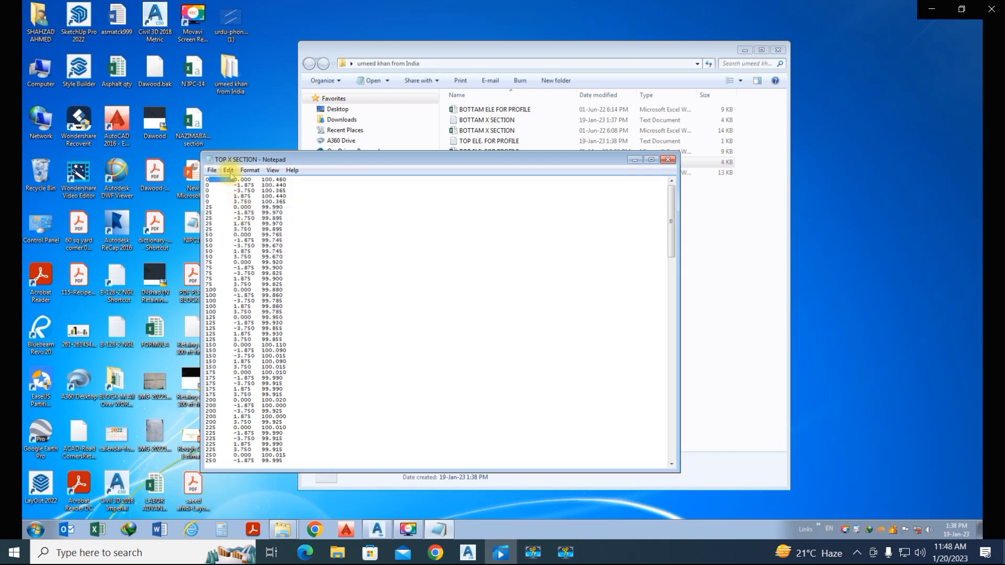
pyautogui.click(230, 171)
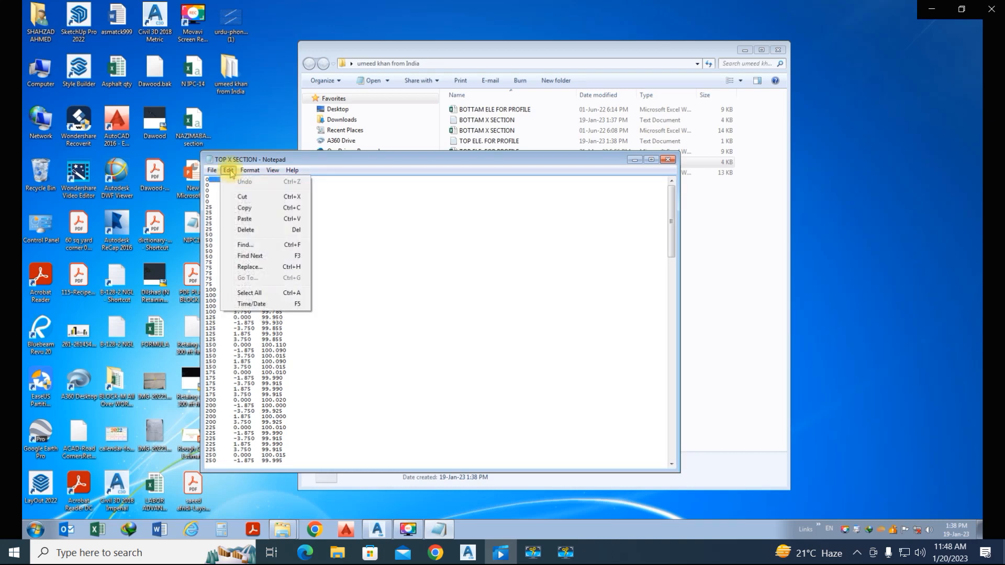
pyautogui.click(250, 267)
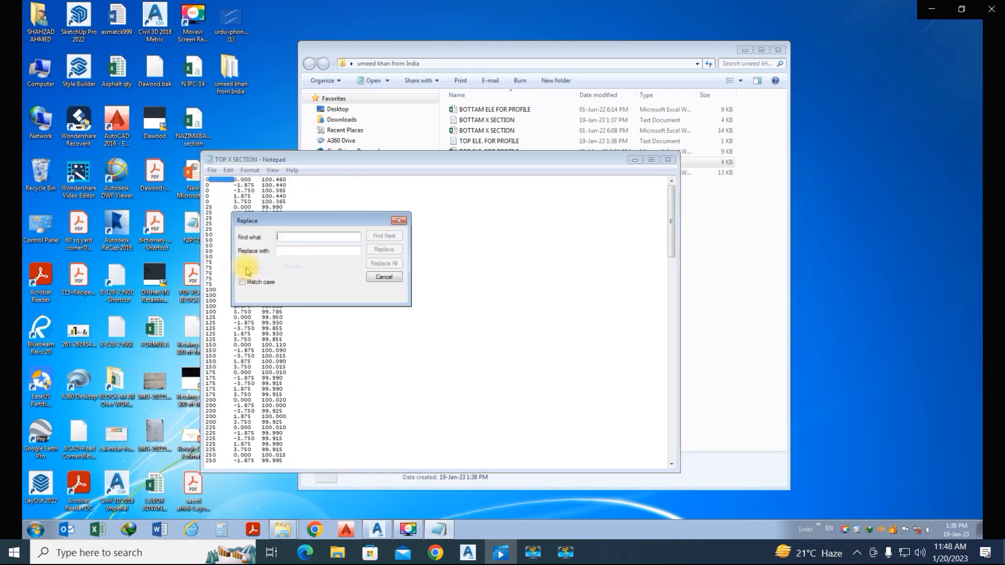
pyautogui.rightClick(278, 237)
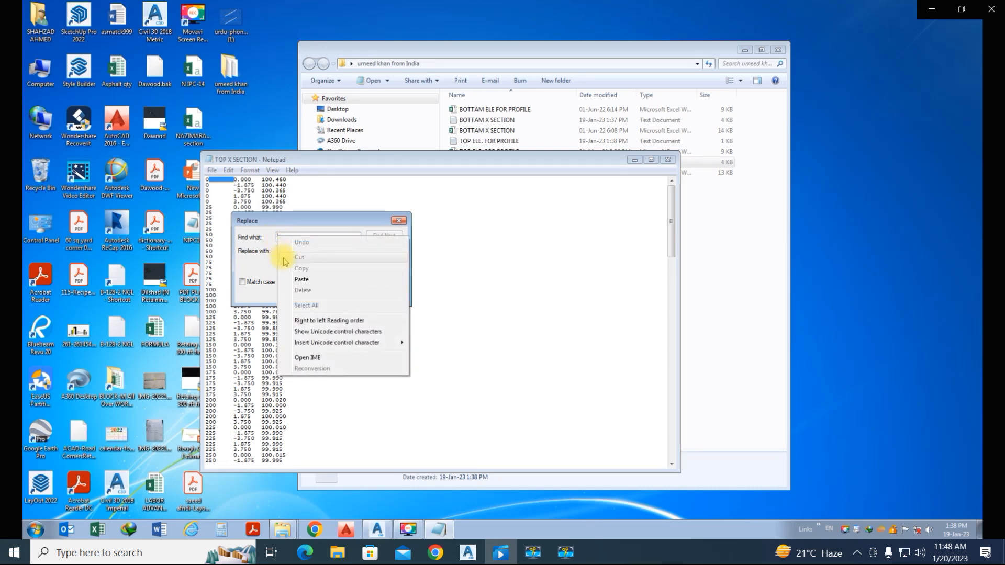
pyautogui.click(293, 276)
pyautogui.click(278, 250)
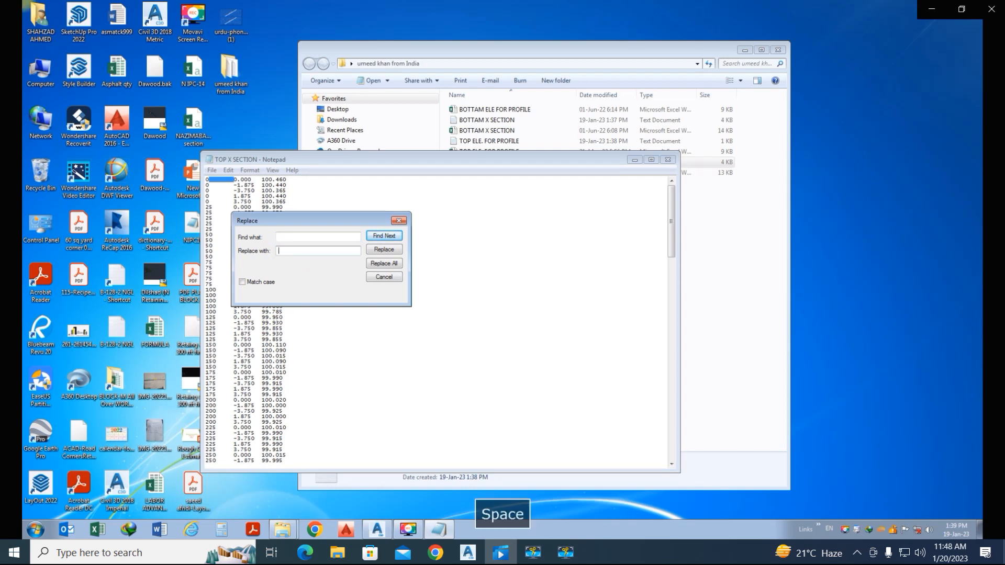
pyautogui.click(383, 264)
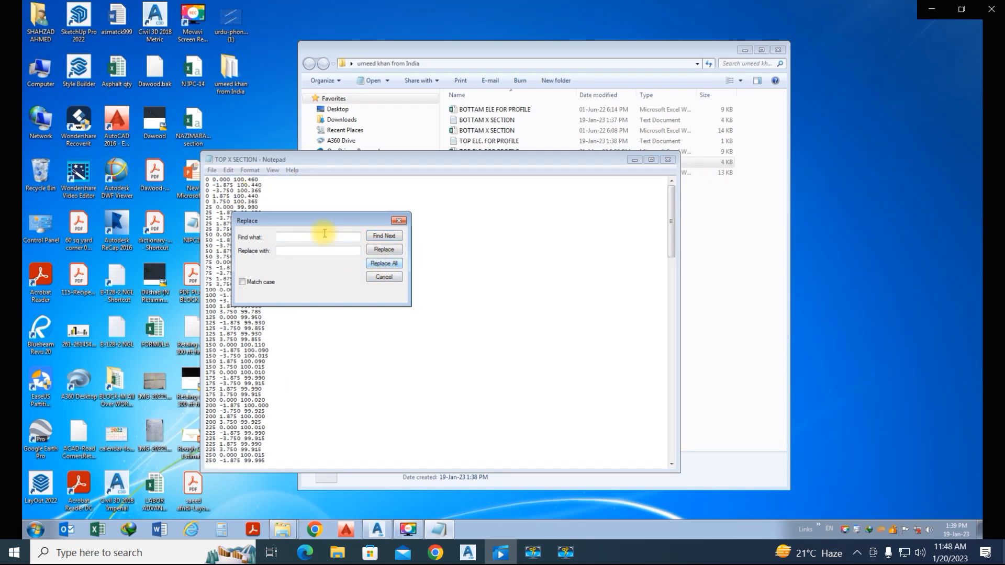
pyautogui.click(399, 221)
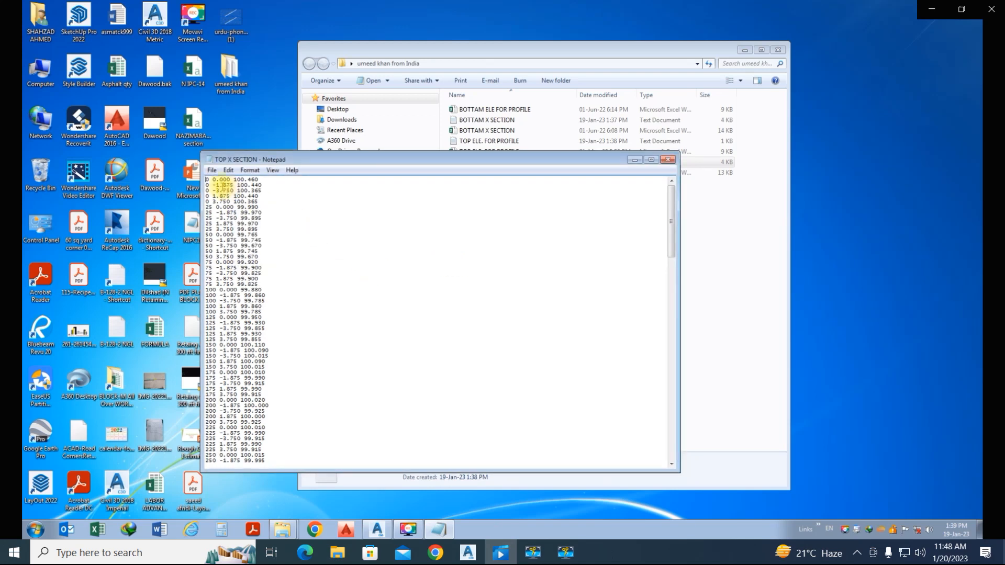
# Save the space-separated TOP X SECTION text document and close it.
pyautogui.click(212, 172)
pyautogui.click(229, 209)
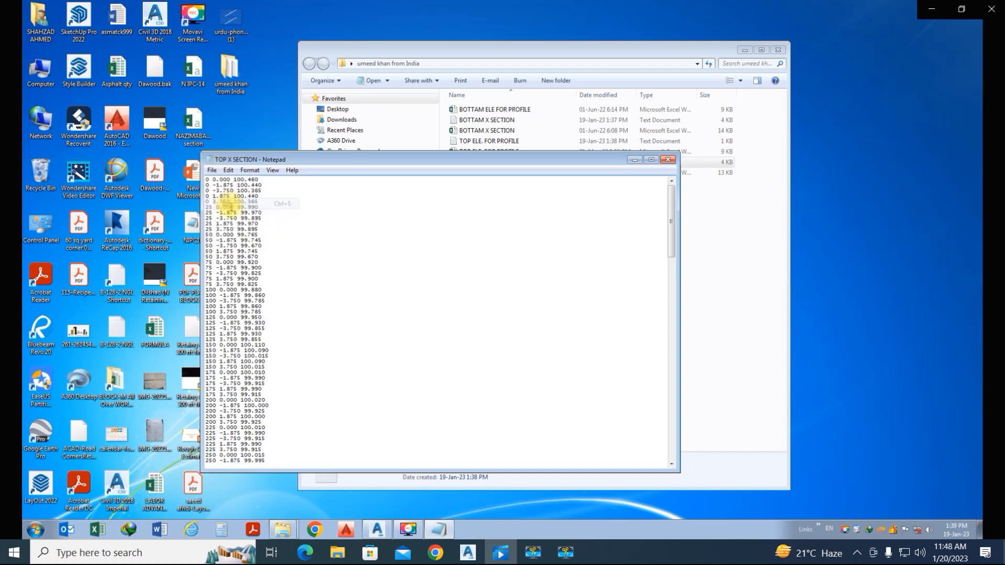
pyautogui.click(668, 160)
# Open the BOTTAM X SECTION text document and copy the tab gap between the first row's station and offset.
pyautogui.doubleClick(510, 121)
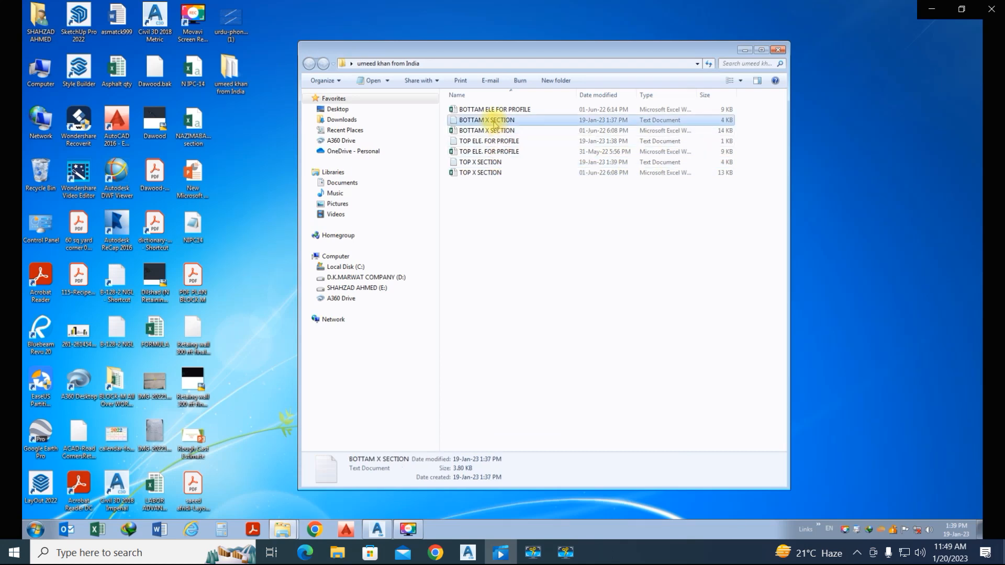
pyautogui.moveTo(211, 180); pyautogui.dragTo(233, 182)
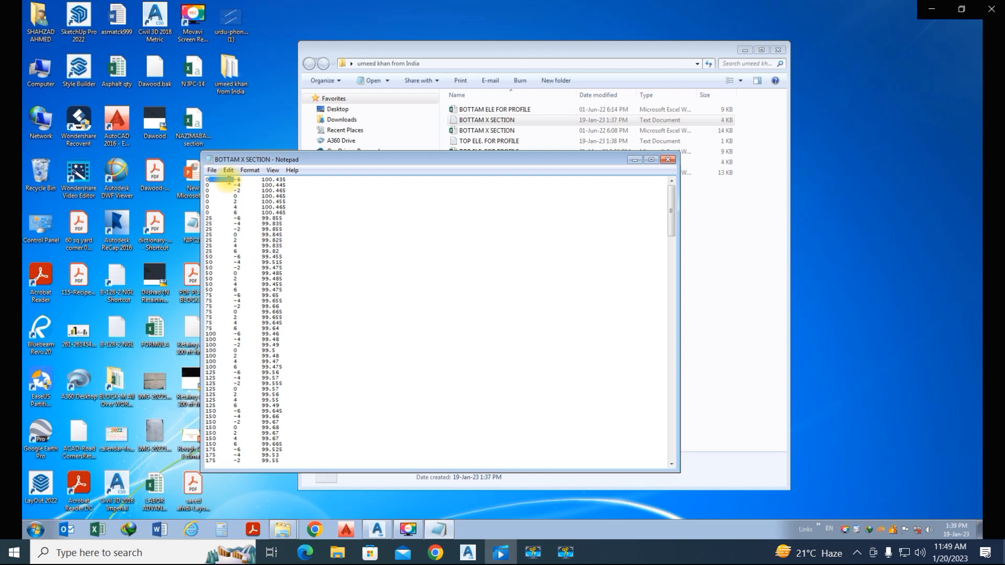
pyautogui.rightClick(229, 181)
pyautogui.click(254, 214)
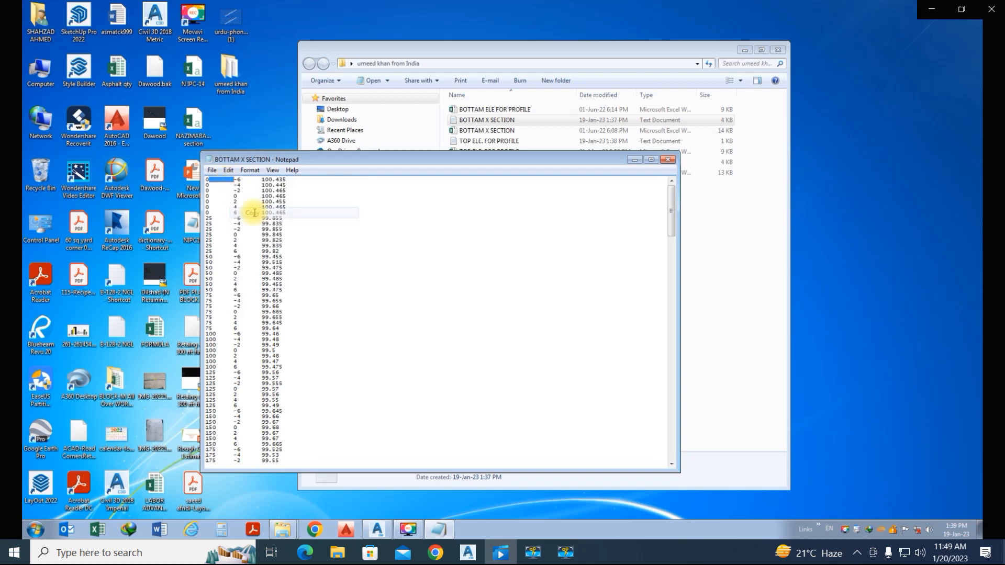
# Replace all the copied tab gaps in BOTTAM X SECTION with a single space, and save and close the file.
pyautogui.click(228, 171)
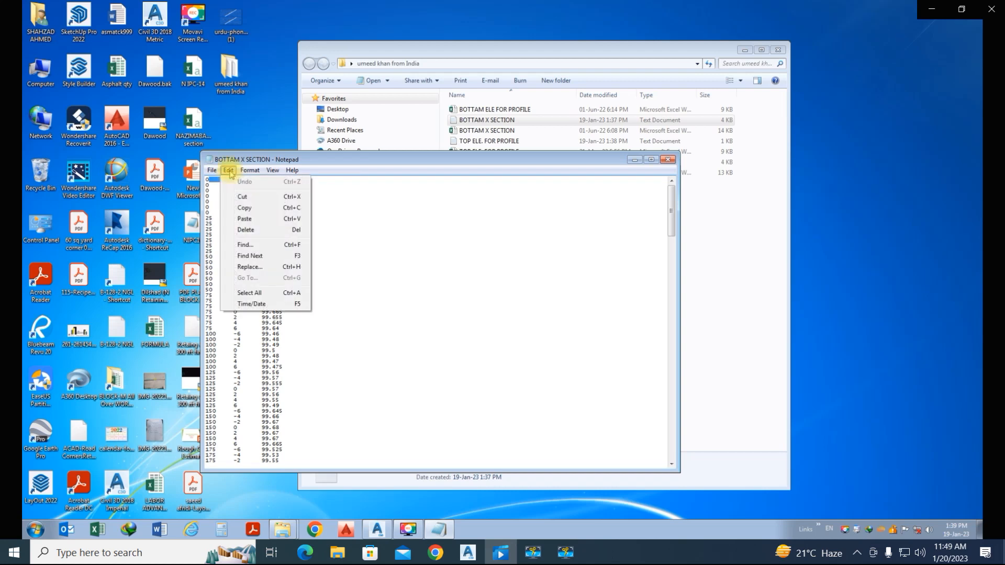
pyautogui.click(249, 267)
pyautogui.rightClick(278, 237)
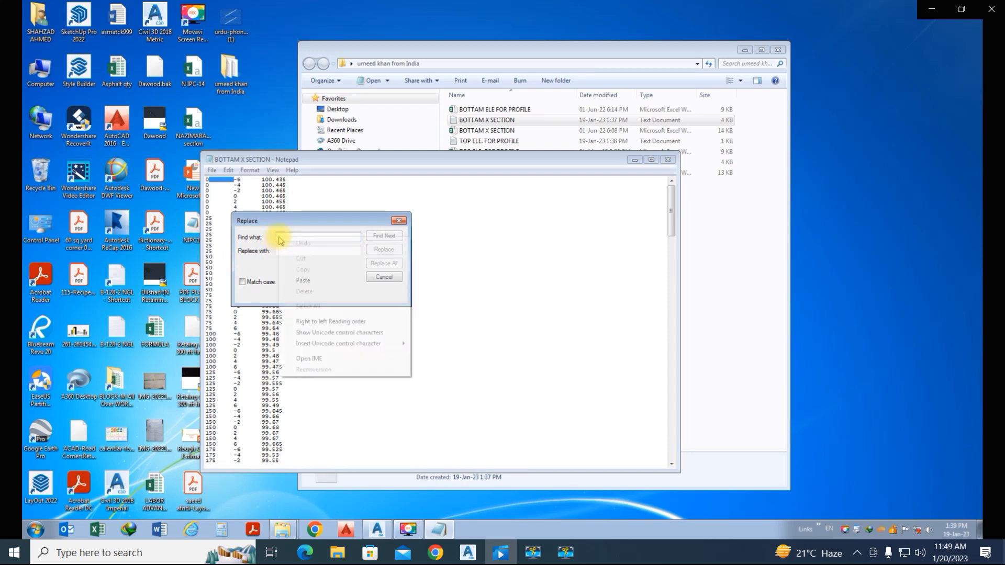
pyautogui.click(303, 285)
pyautogui.click(279, 251)
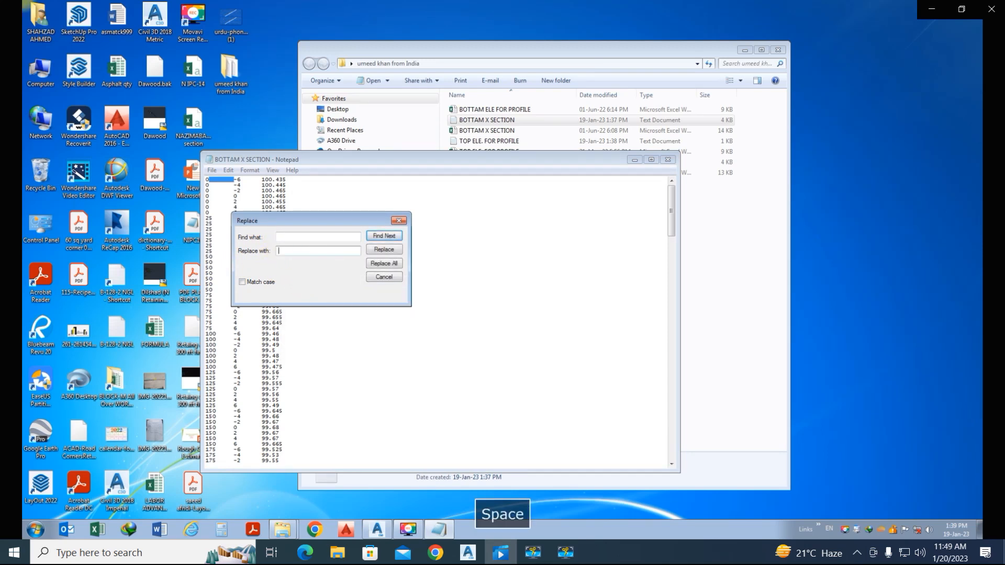
pyautogui.click(375, 265)
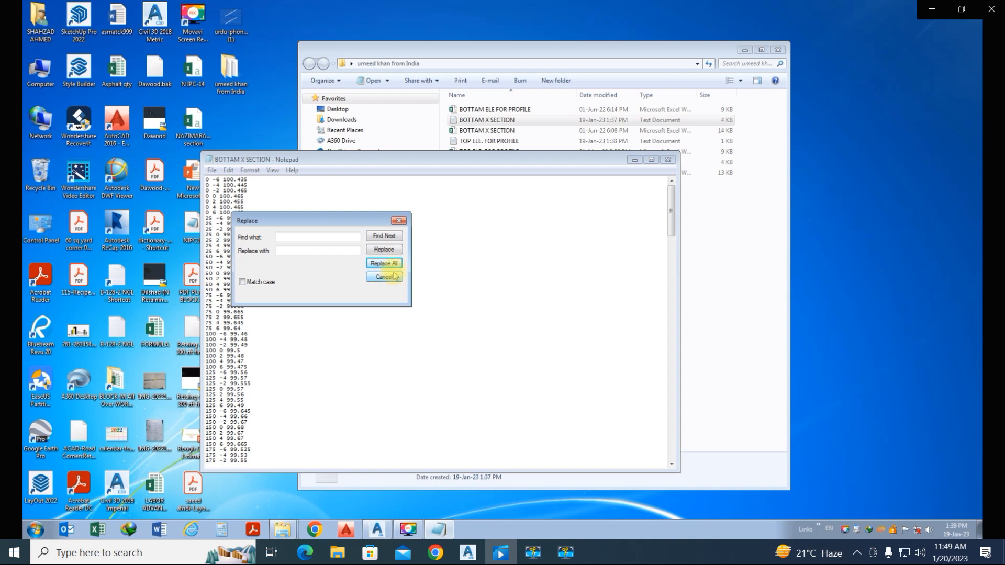
pyautogui.click(399, 220)
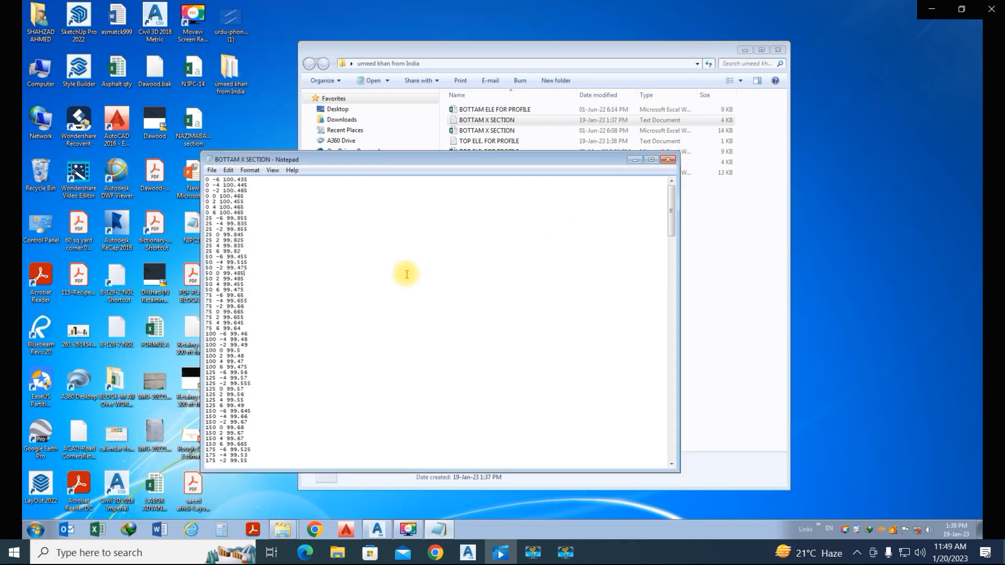
pyautogui.hotkey('ctrl', 's')
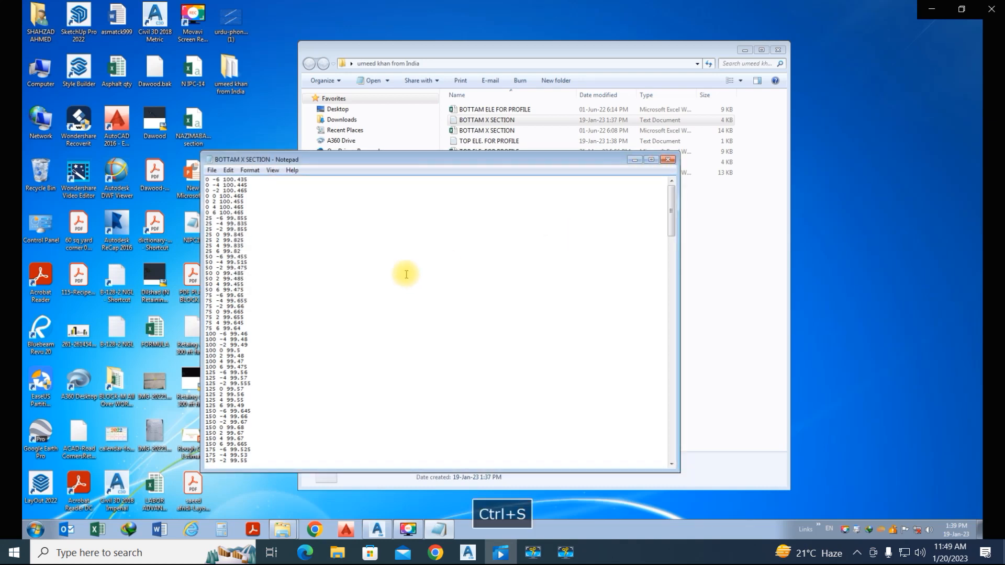
pyautogui.click(668, 160)
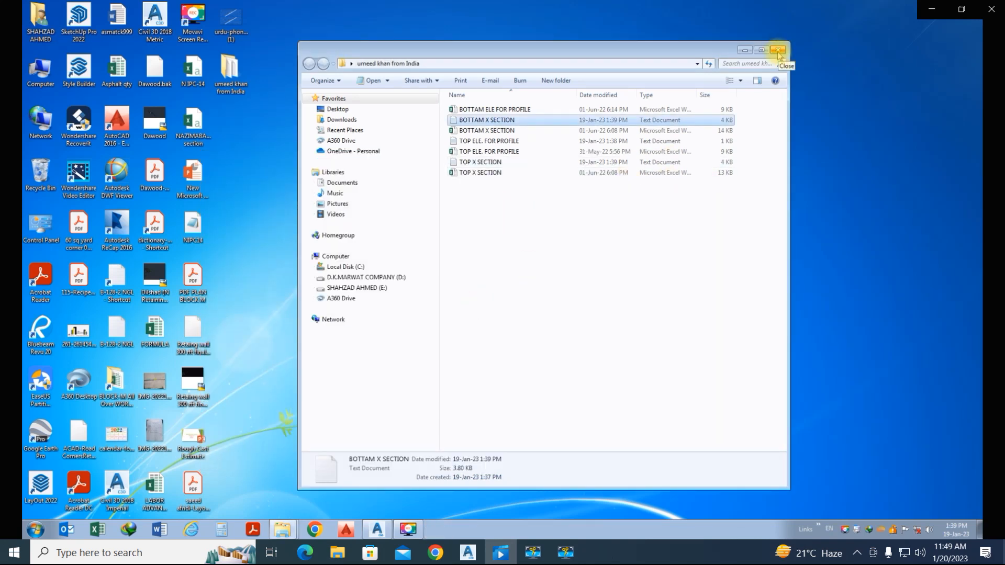
# Open the TOP ELE. FOR PROFILE text document and manually reduce the gap to one space in the rows for stations 0 to 100.
pyautogui.doubleClick(497, 141)
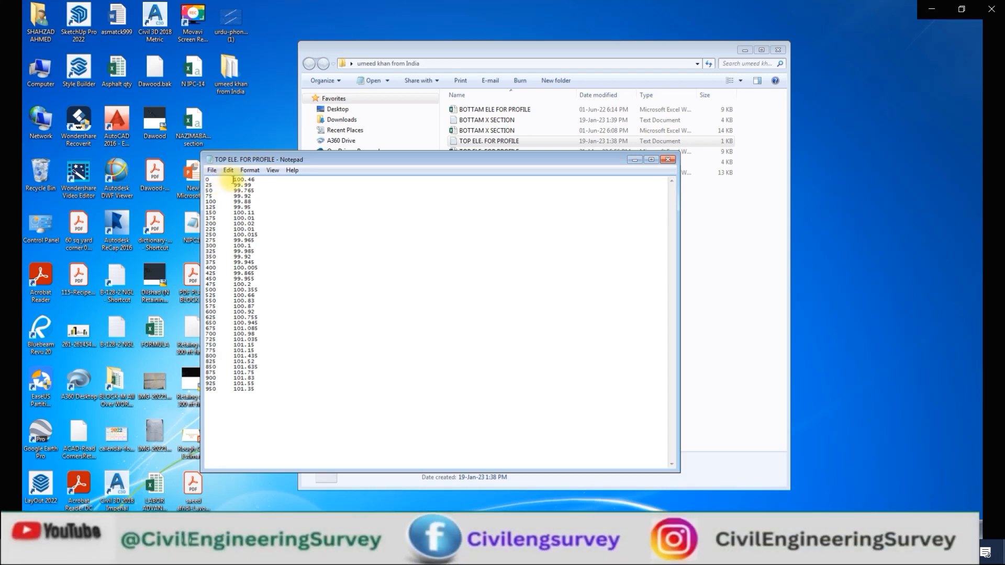
pyautogui.click(232, 180)
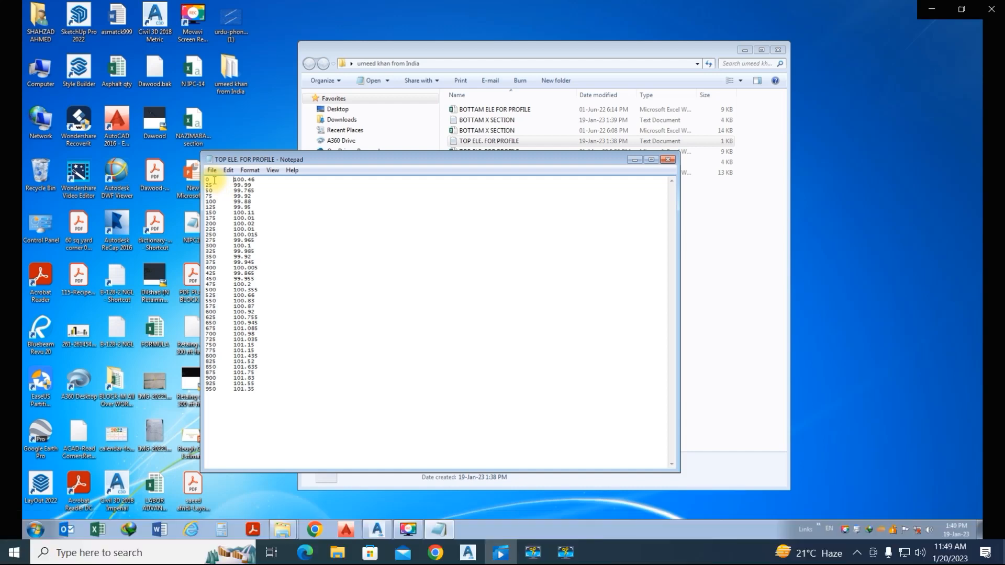
pyautogui.press('BackSpace')
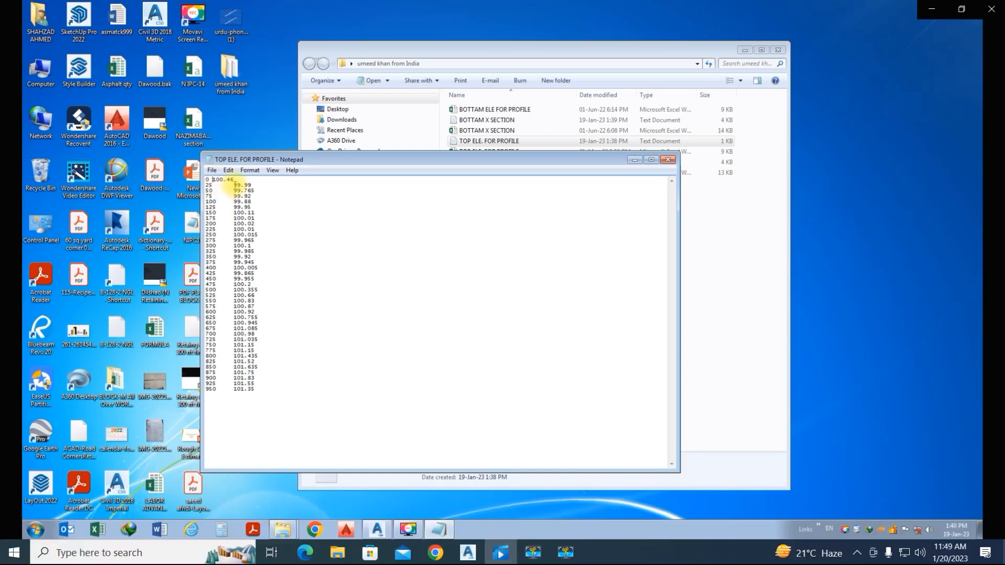
pyautogui.click(233, 185)
pyautogui.press('BackSpace')
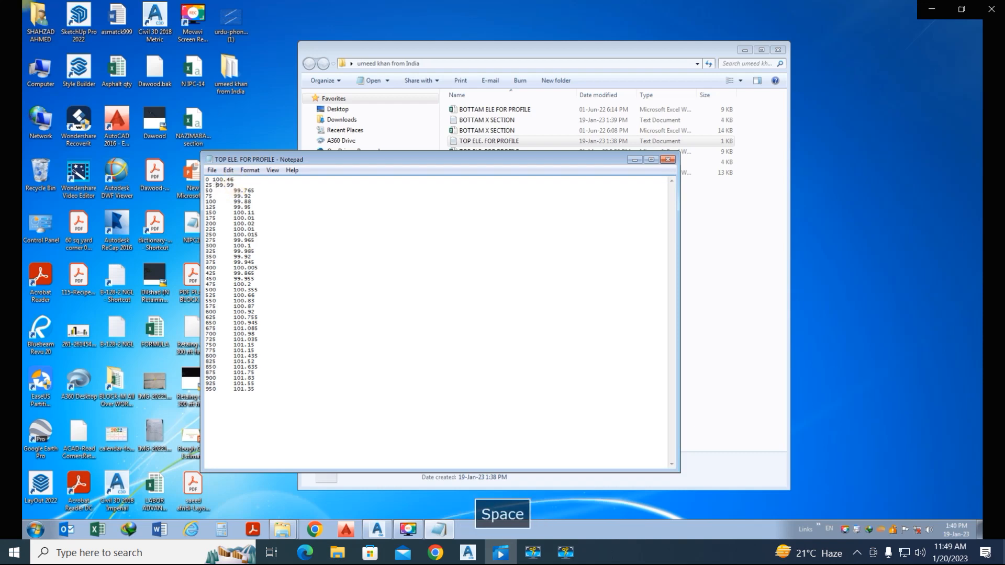
pyautogui.press('Down')
pyautogui.press('BackSpace')
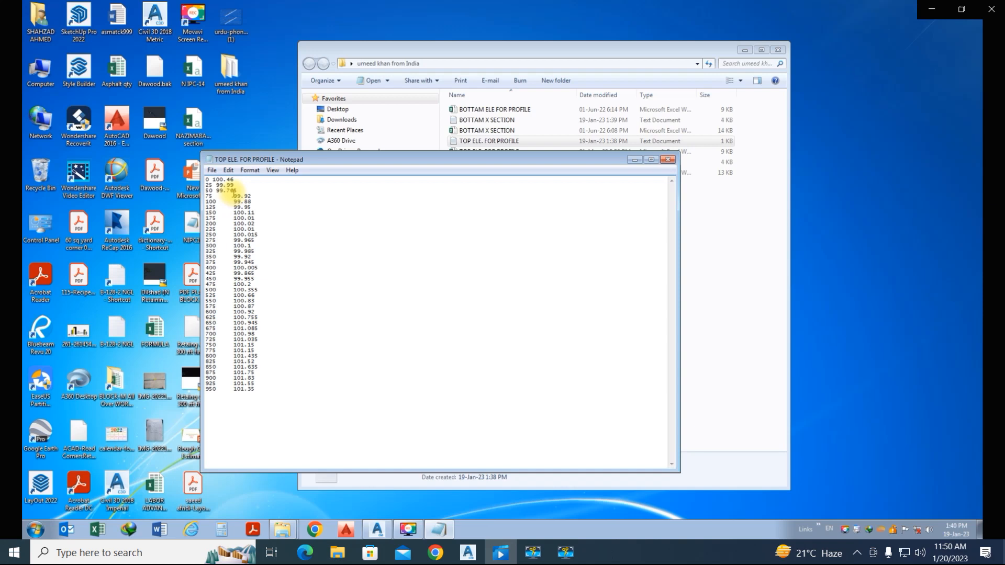
pyautogui.press('Down')
pyautogui.press('BackSpace')
pyautogui.press('Down')
pyautogui.press('BackSpace')
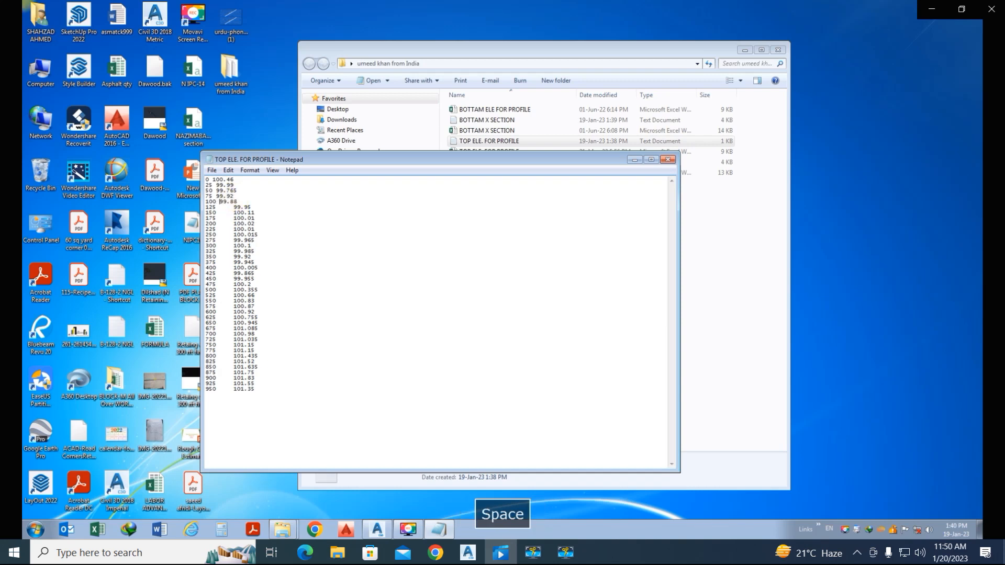
# Copy the tab gap in the station 125 row and replace all remaining such gaps in TOP ELE. FOR PROFILE with a single space.
pyautogui.moveTo(233, 209); pyautogui.dragTo(216, 208)
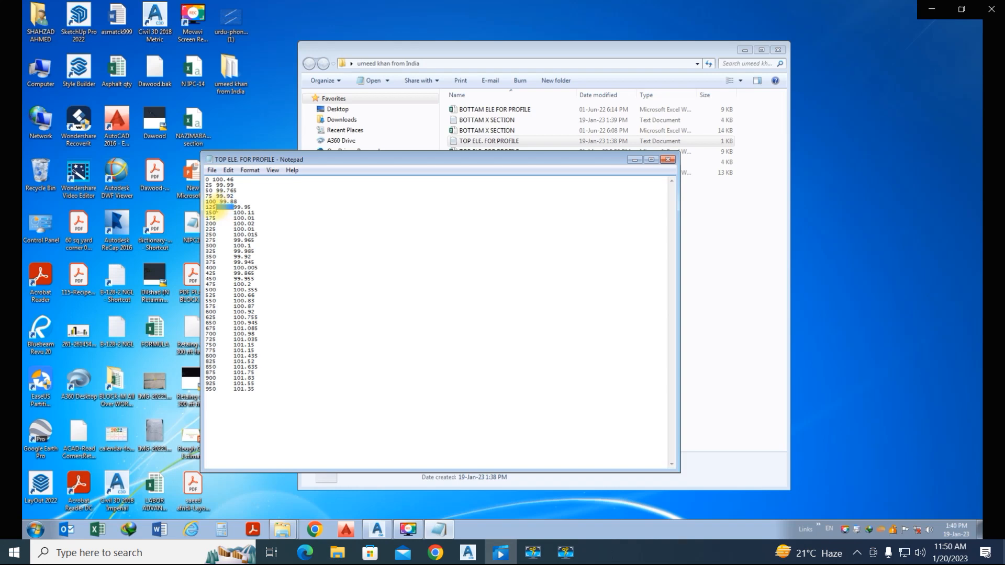
pyautogui.rightClick(216, 208)
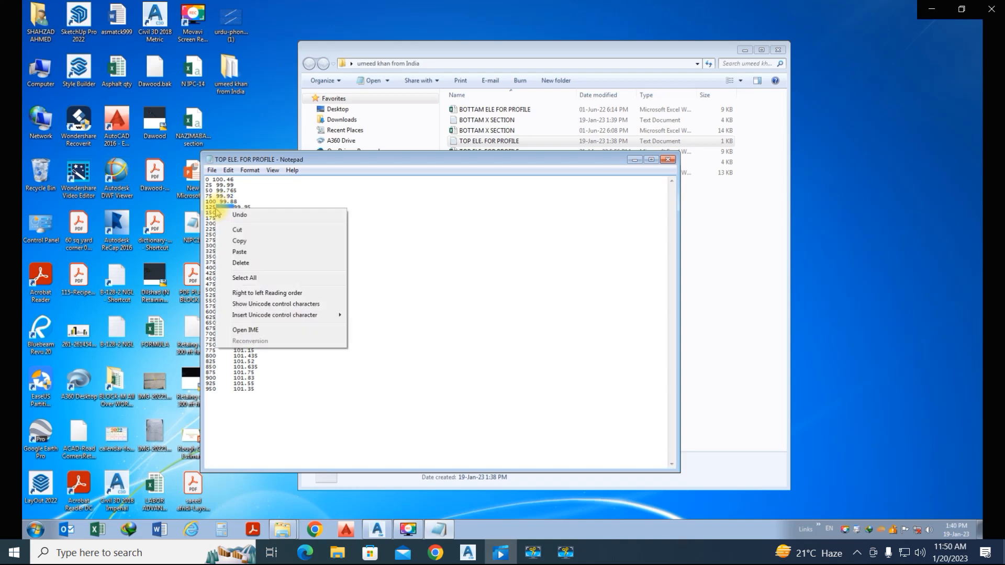
pyautogui.click(246, 241)
pyautogui.click(229, 170)
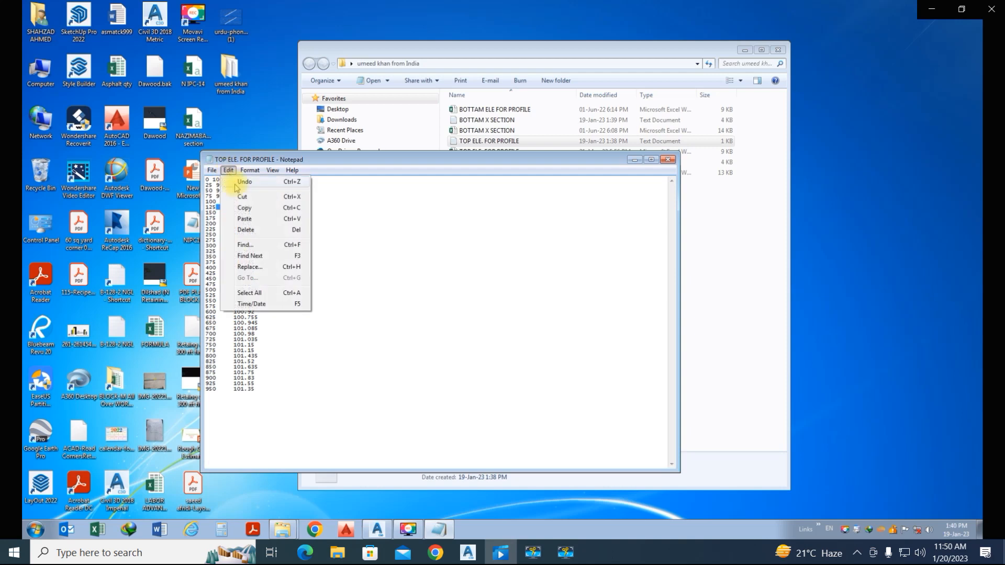
pyautogui.click(264, 266)
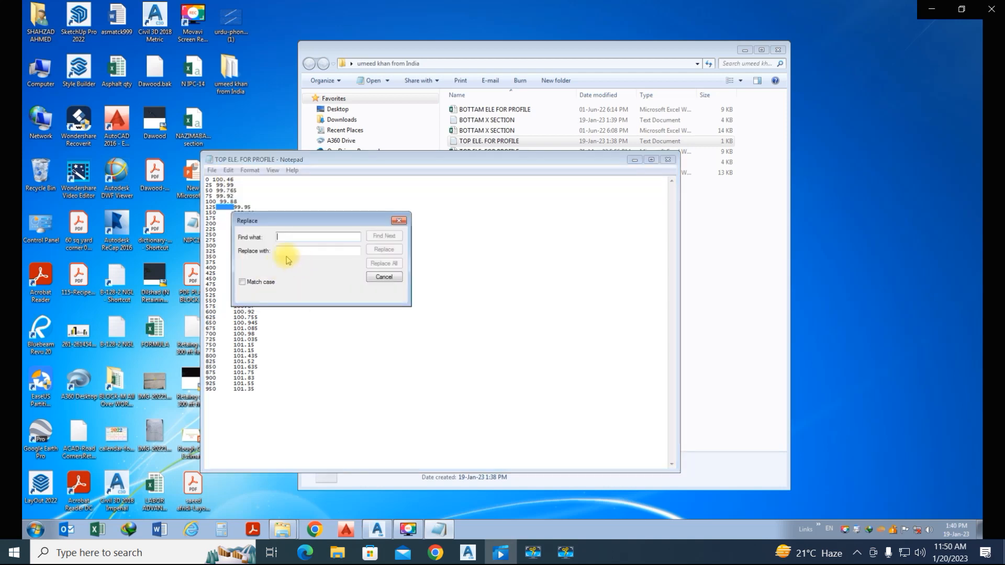
pyautogui.rightClick(279, 238)
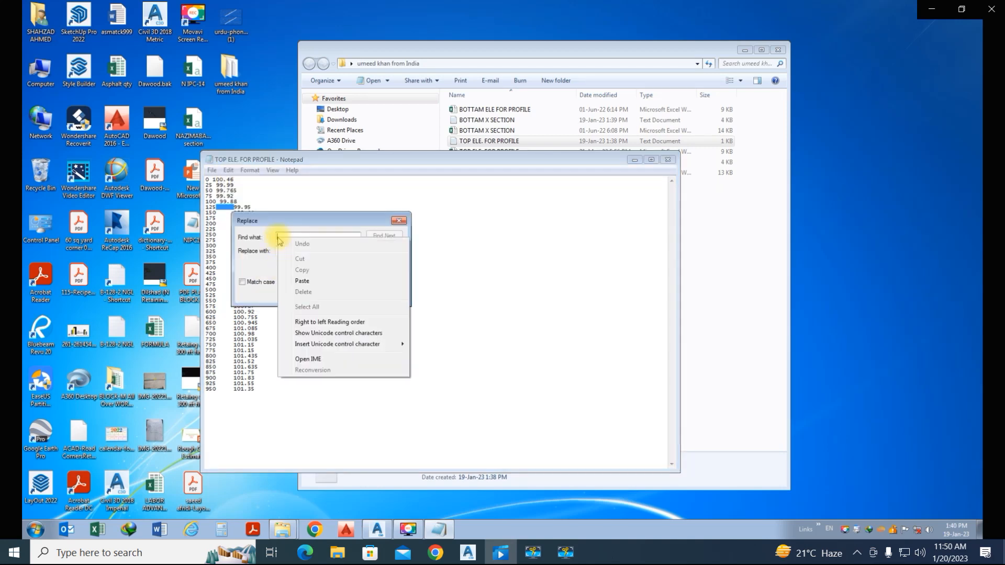
pyautogui.click(280, 280)
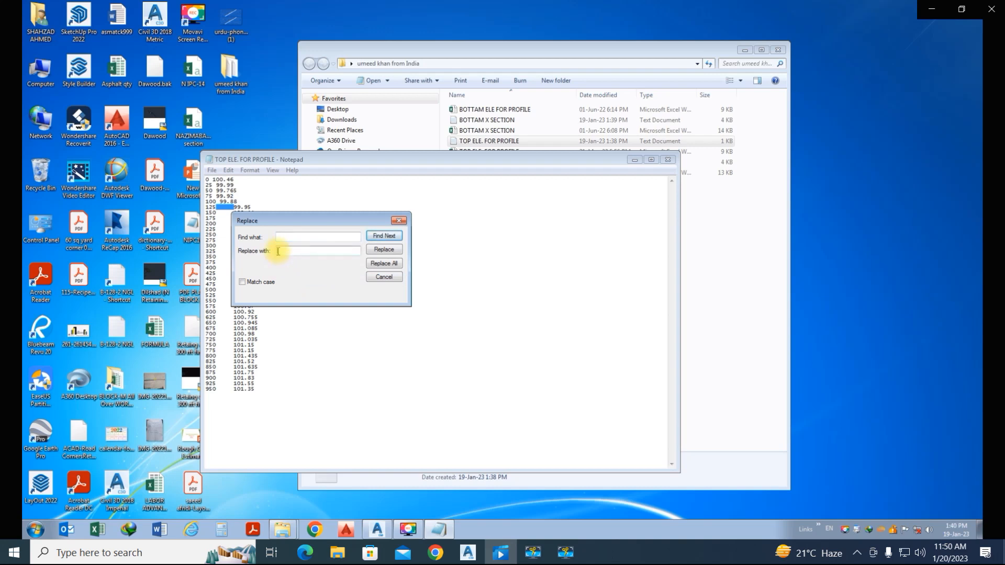
pyautogui.click(385, 265)
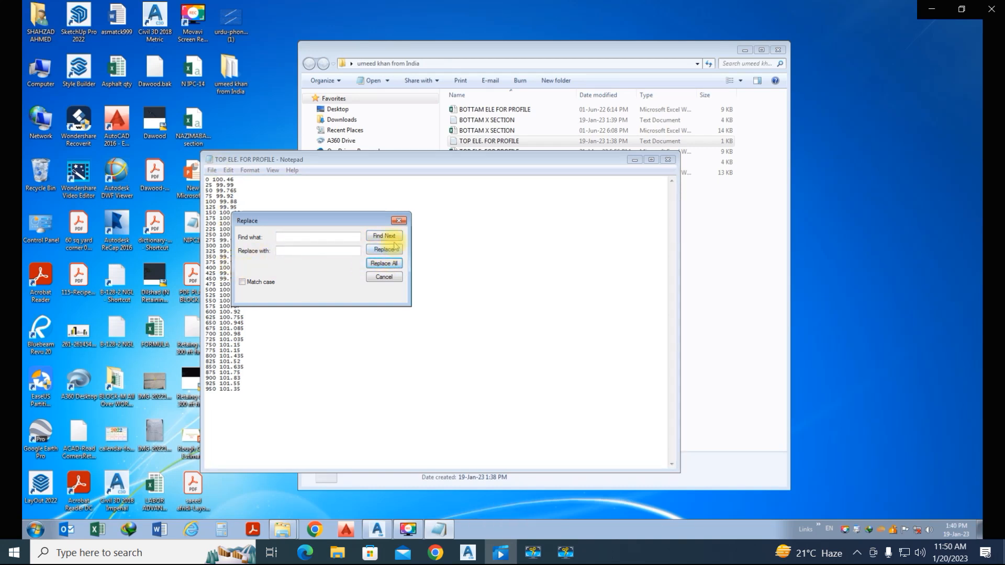
pyautogui.click(402, 223)
pyautogui.moveTo(501, 519)
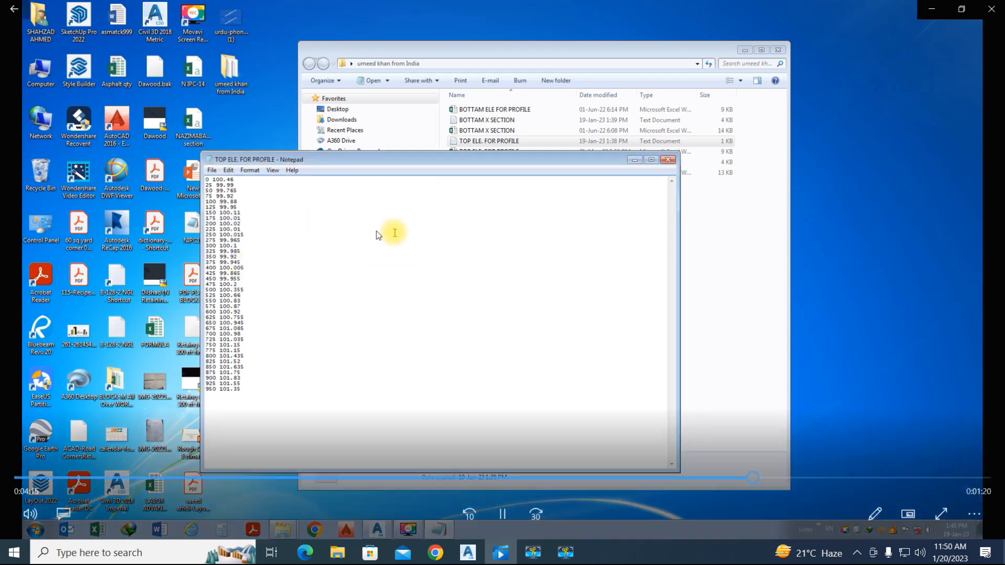
pyautogui.click(501, 519)
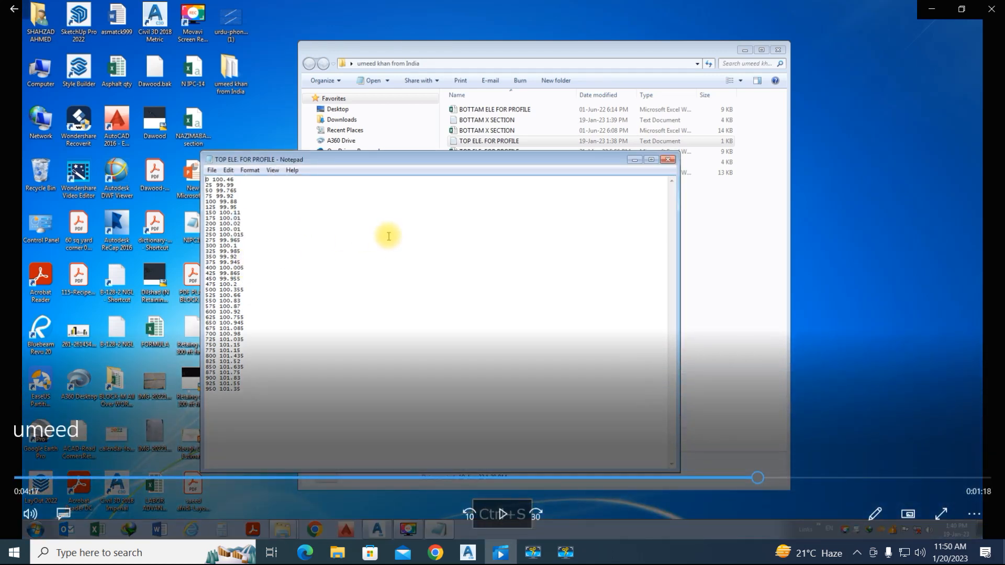
# Close the video playback to return to the auto level data drawing in Civil 3D and list the points of the _All Points group.
pyautogui.click(991, 12)
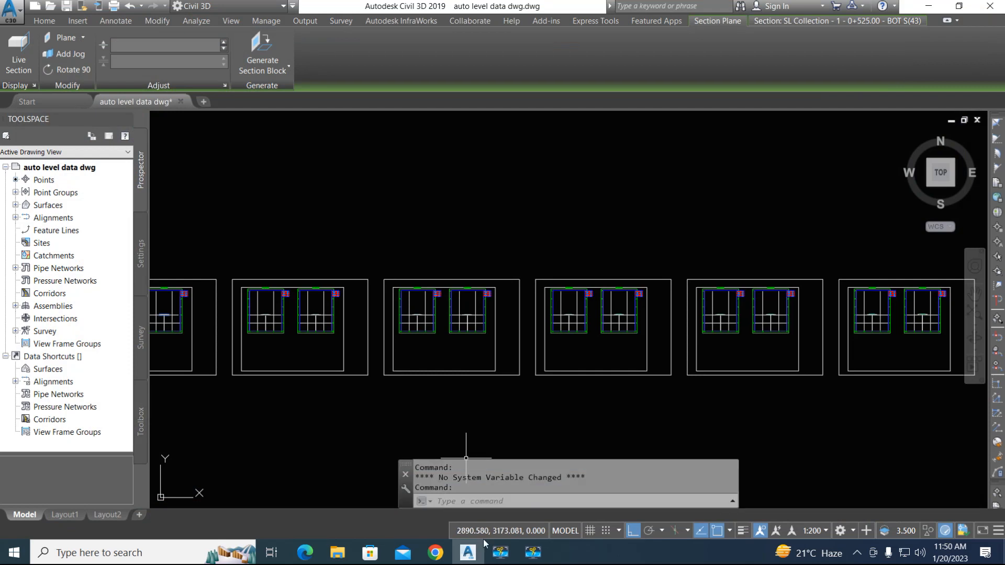
pyautogui.scroll(-5, 438, 220)
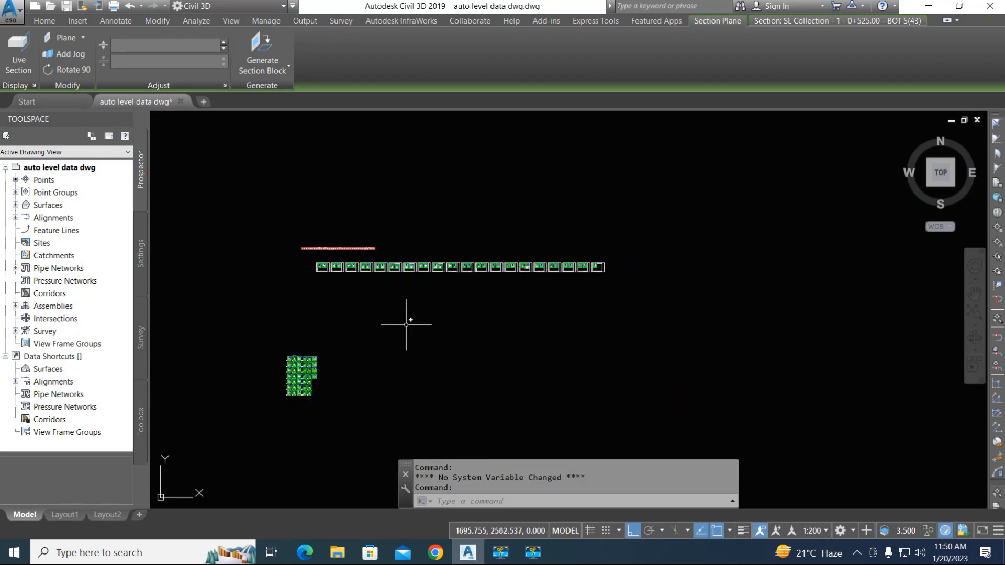
pyautogui.scroll(1, 426, 330)
pyautogui.moveTo(418, 321); pyautogui.dragTo(367, 353, button='middle')
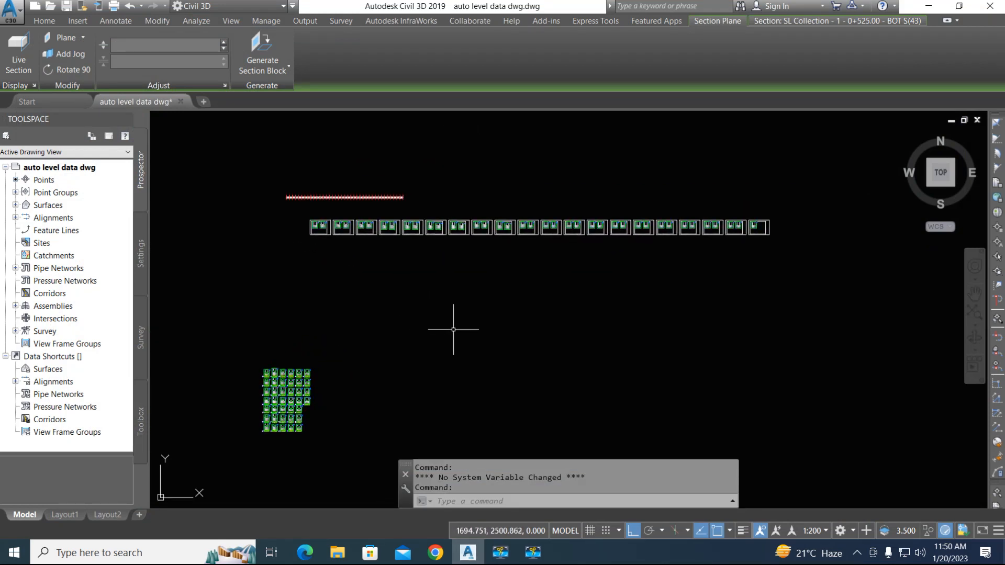
pyautogui.click(16, 193)
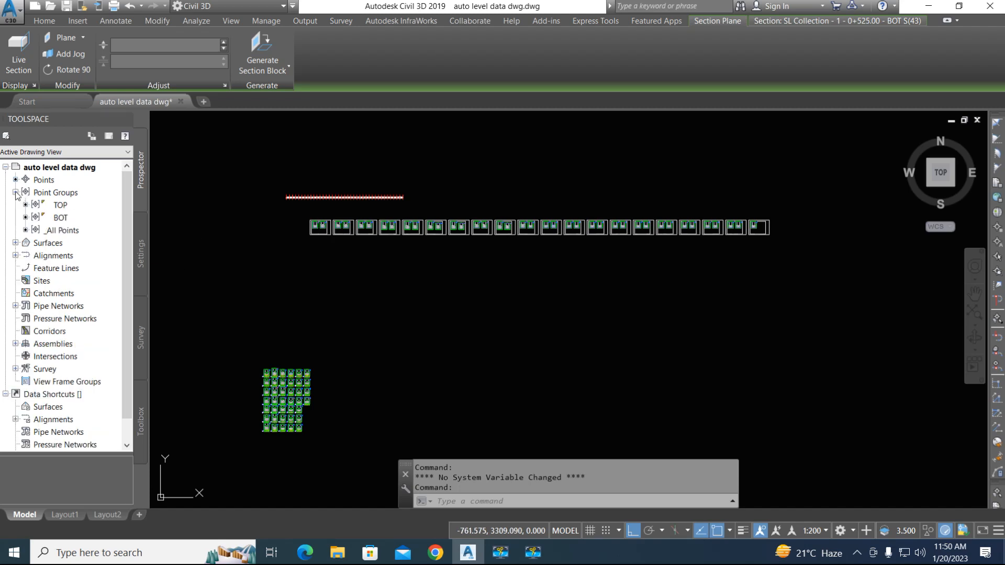
pyautogui.click(68, 231)
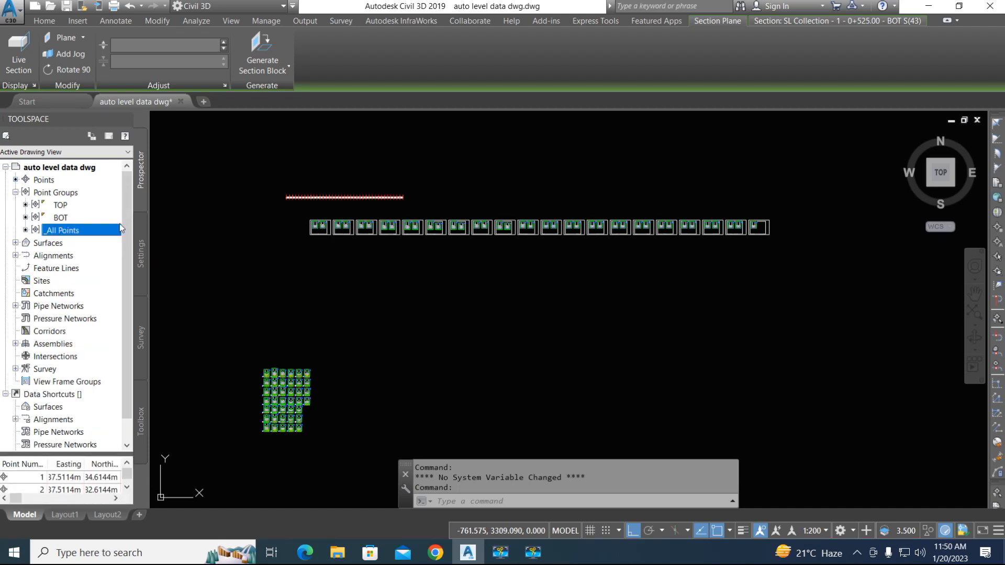
pyautogui.click(593, 342)
pyautogui.click(490, 308)
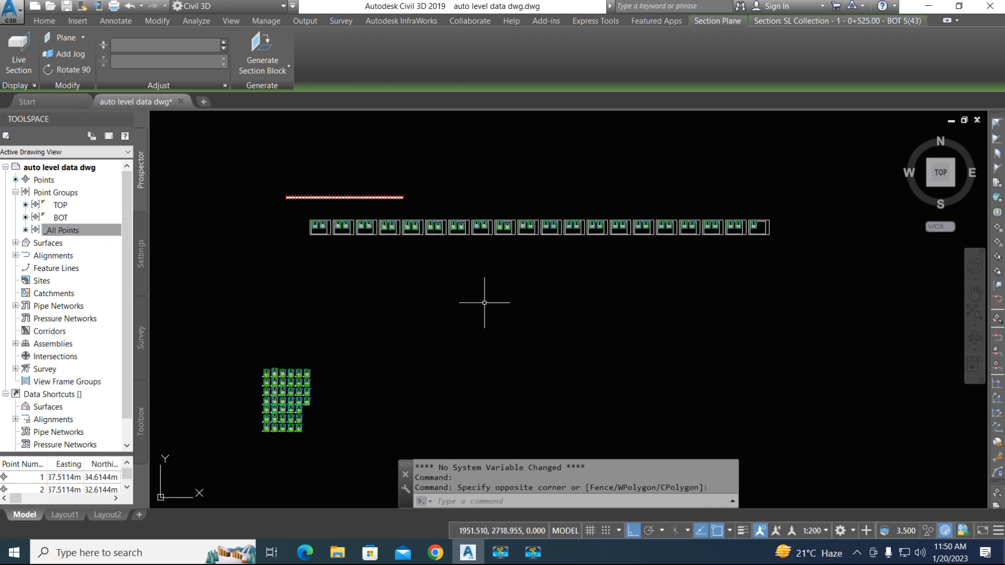
pyautogui.press('Escape')
# Draw a straight horizontal polyline 950 m long in the empty area below the row of section sheets.
pyautogui.moveTo(523, 341); pyautogui.dragTo(454, 294, button='middle')
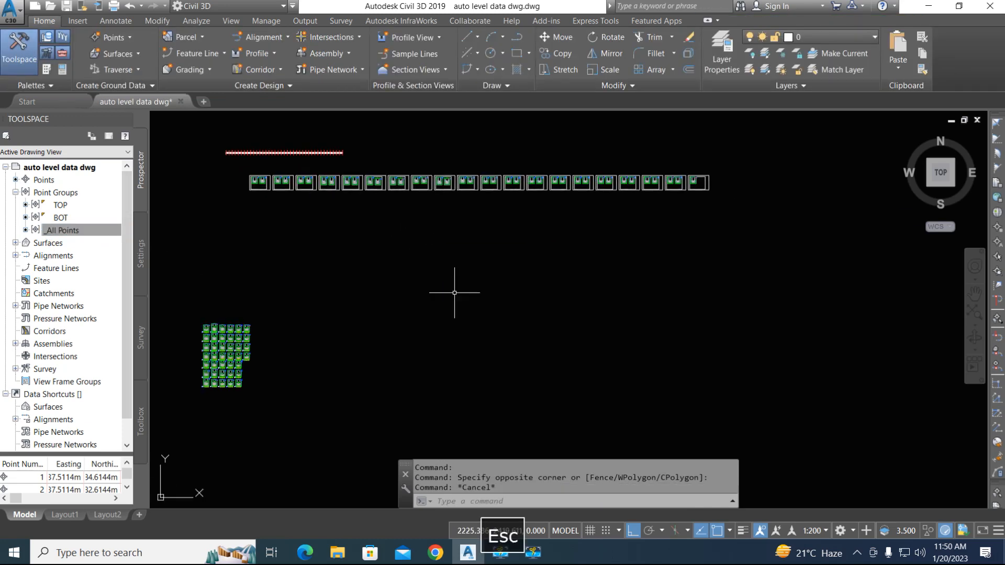
pyautogui.write('pl')
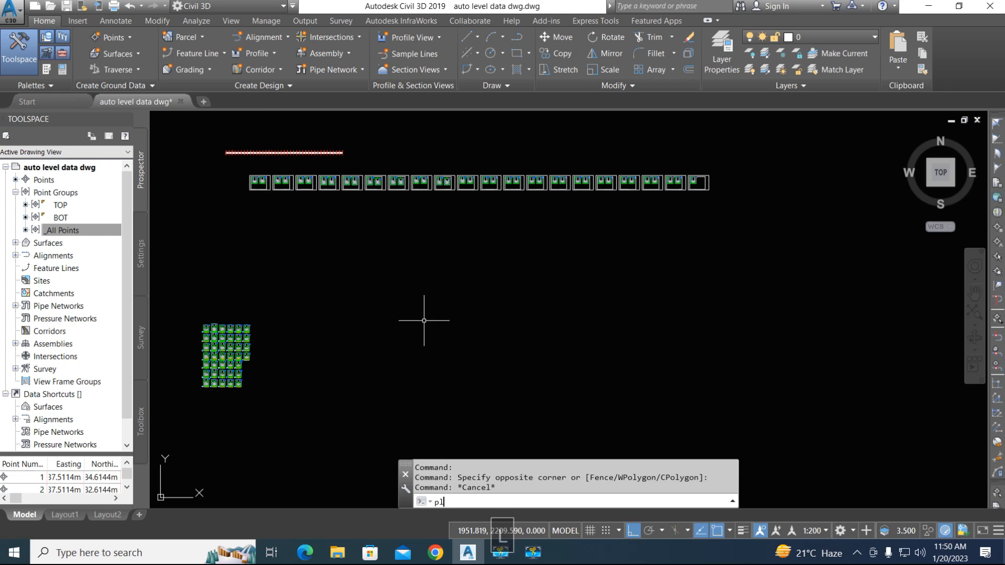
pyautogui.press('space')
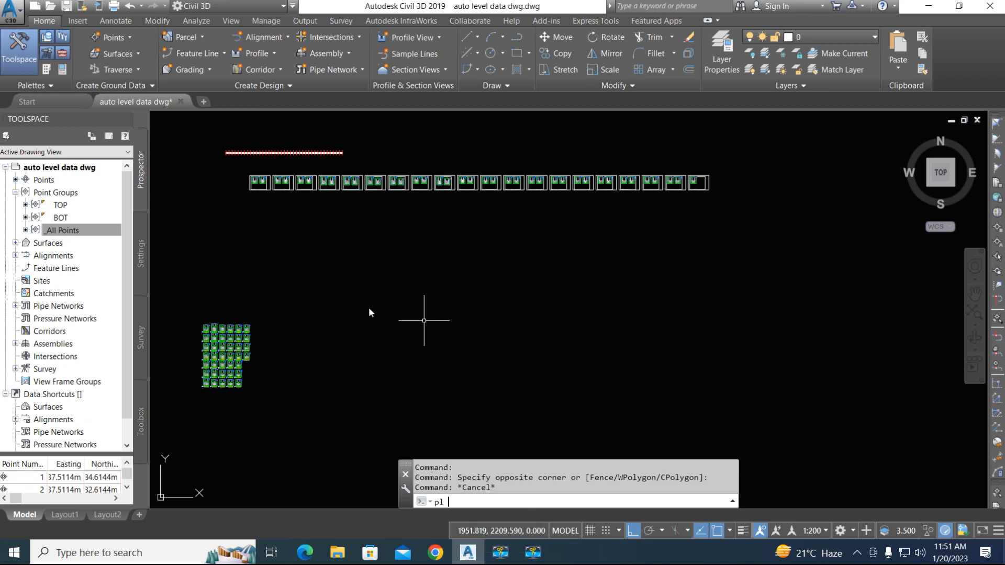
pyautogui.click(352, 327)
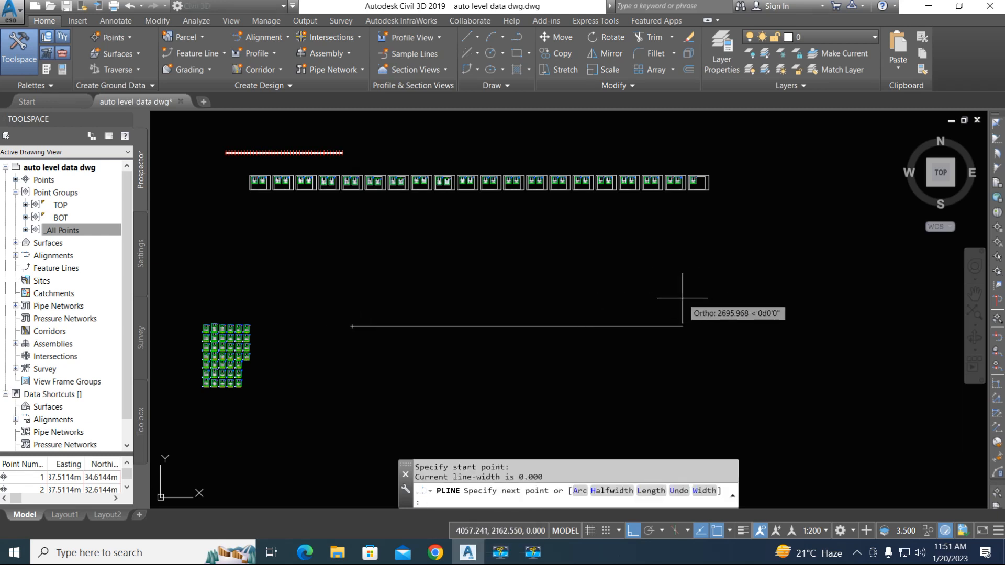
pyautogui.write('950')
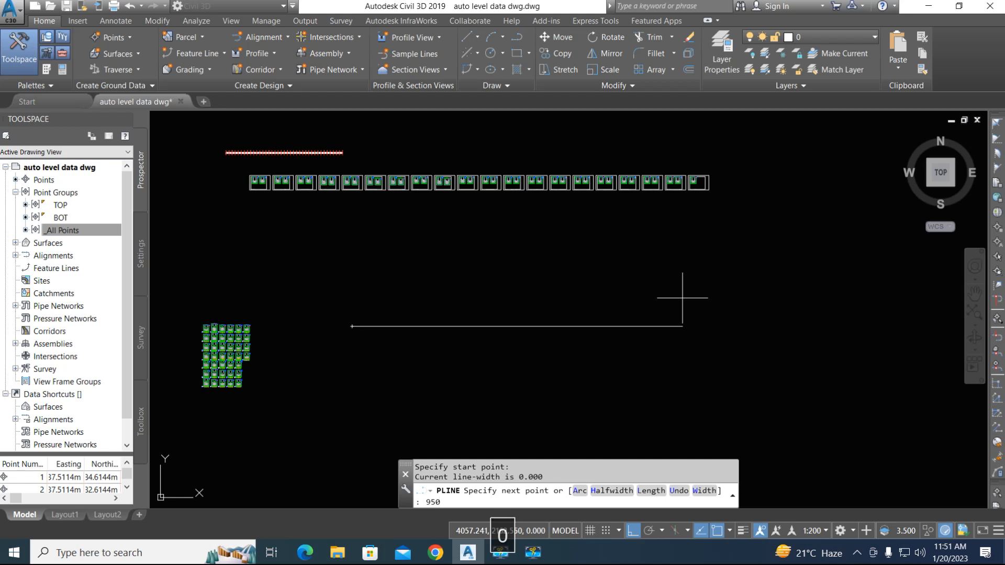
pyautogui.press('Return')
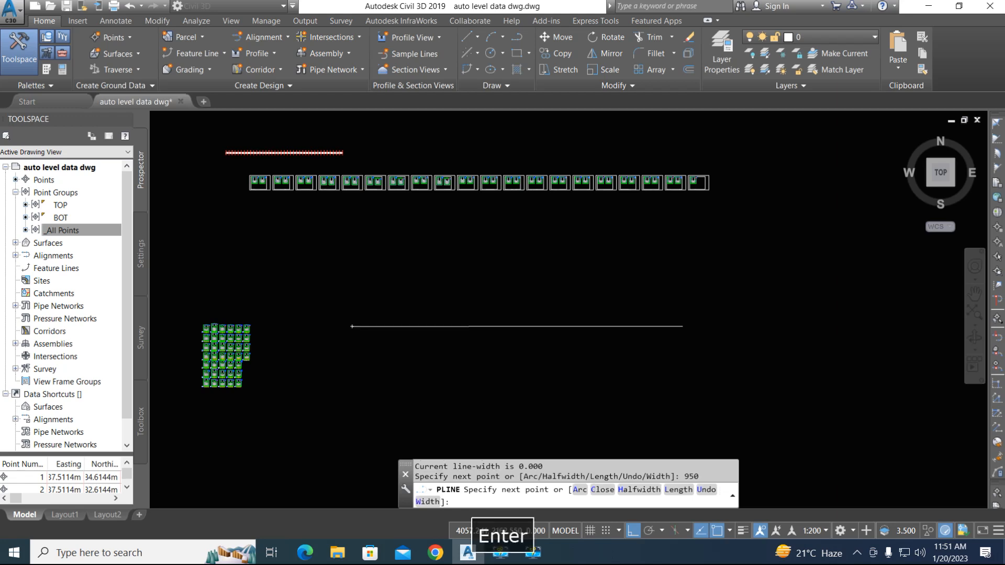
pyautogui.scroll(2, 683, 298)
pyautogui.press('space')
pyautogui.scroll(-4, 566, 335)
pyautogui.moveTo(566, 335); pyautogui.dragTo(630, 323, button='middle')
pyautogui.scroll(8, 461, 319)
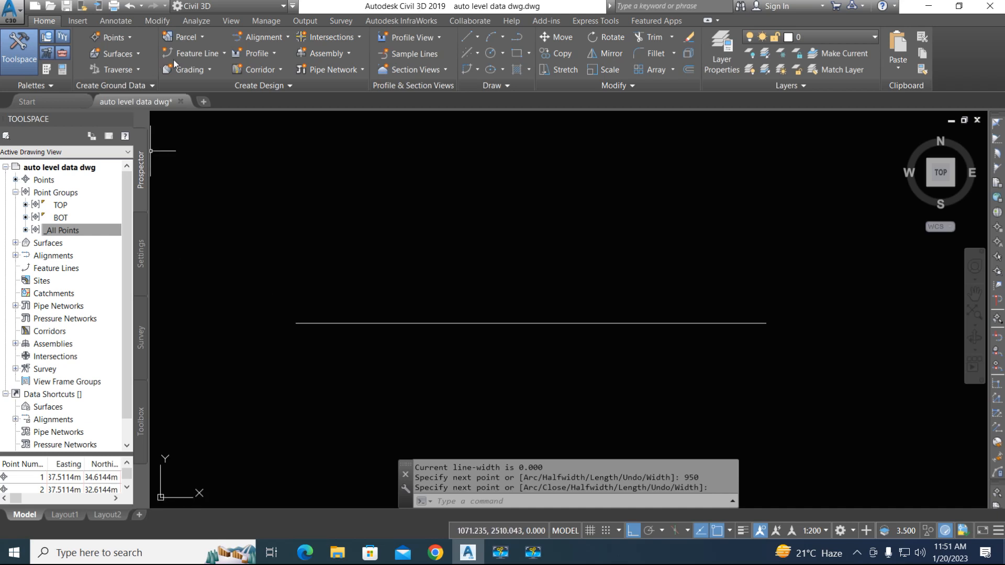
# Set up a centerline alignment from the 950 m polyline, named Alignment 23, with the Major and Minor only label set.
pyautogui.click(283, 39)
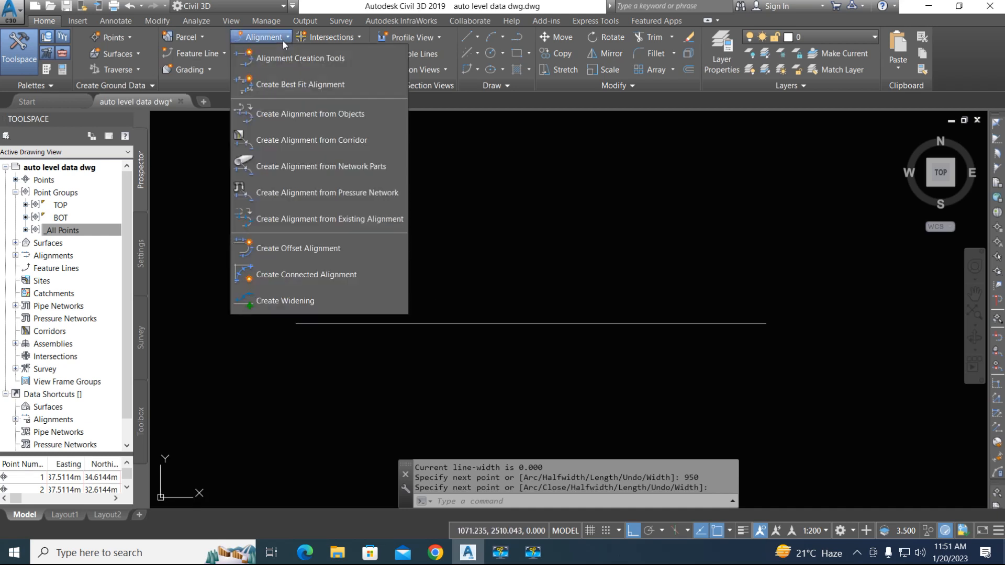
pyautogui.click(324, 116)
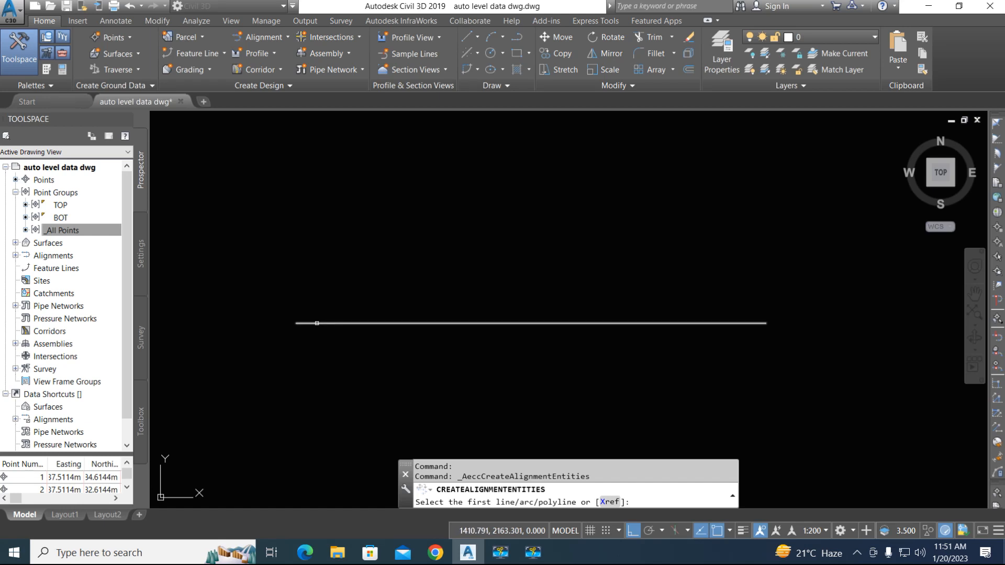
pyautogui.click(311, 323)
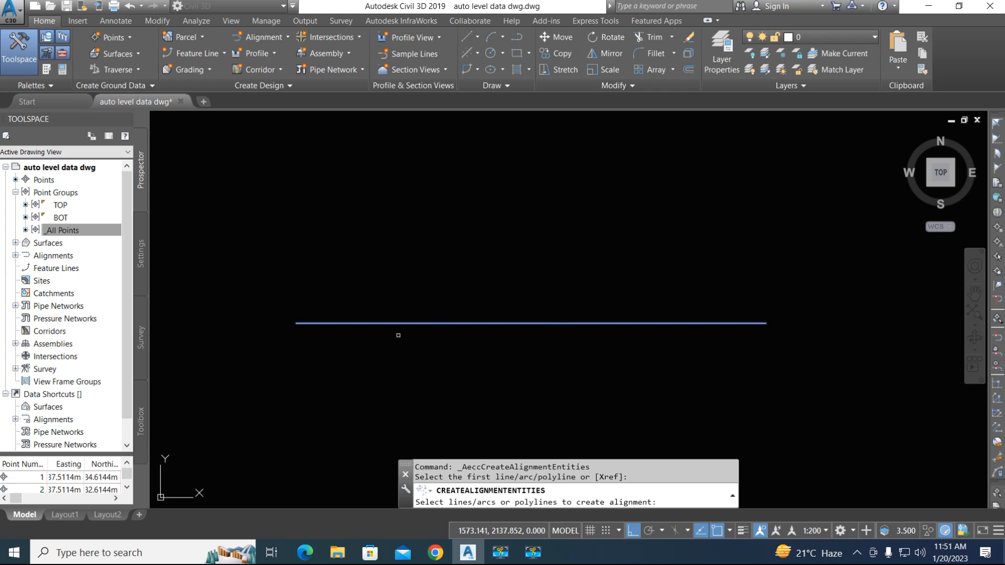
pyautogui.press('space')
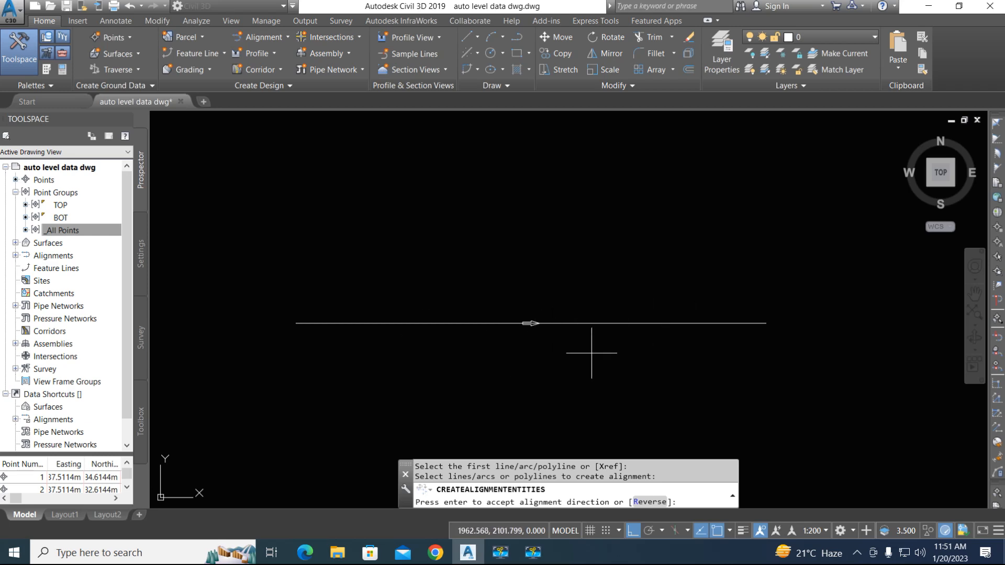
pyautogui.press('space')
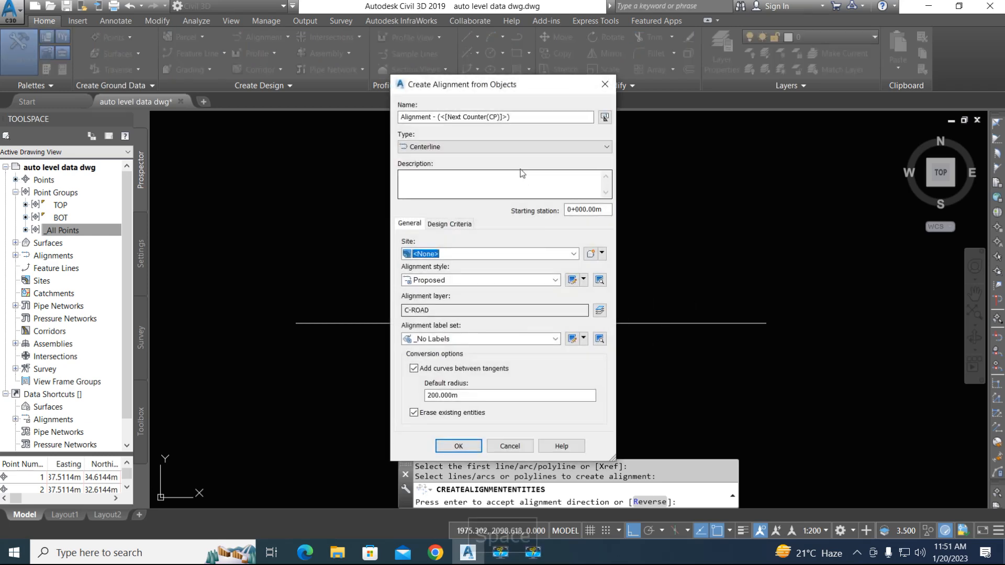
pyautogui.moveTo(511, 116); pyautogui.dragTo(426, 117)
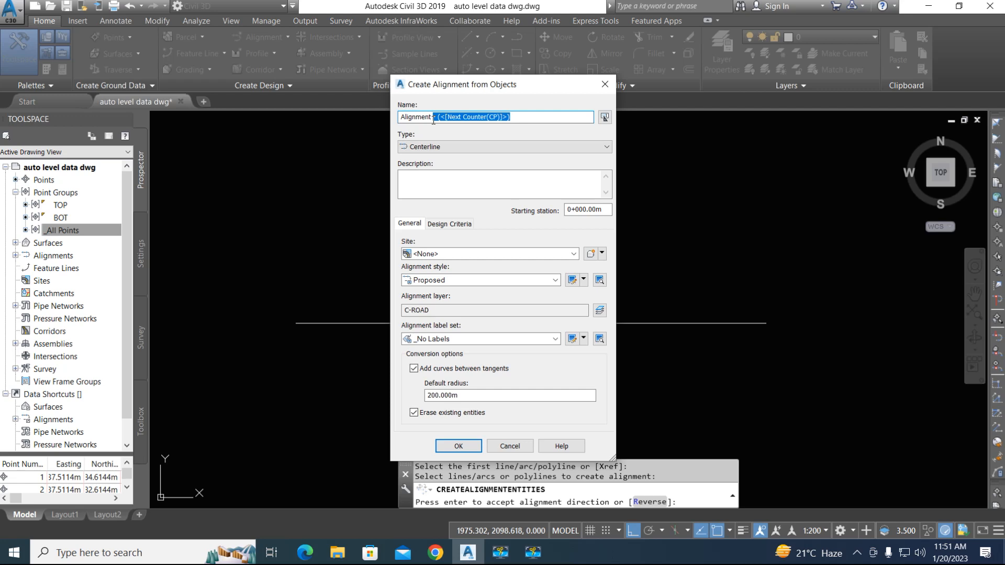
pyautogui.write('23')
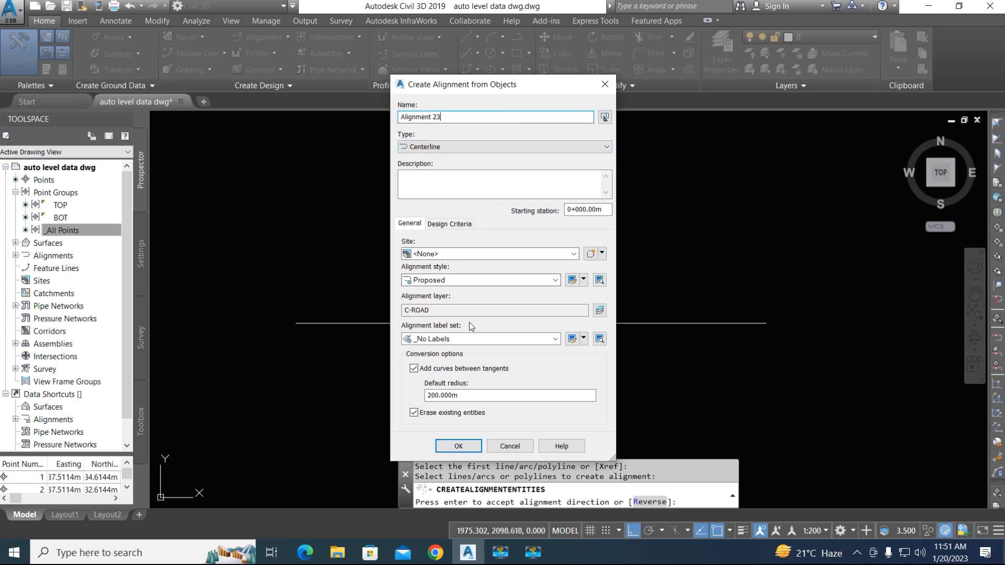
pyautogui.click(474, 339)
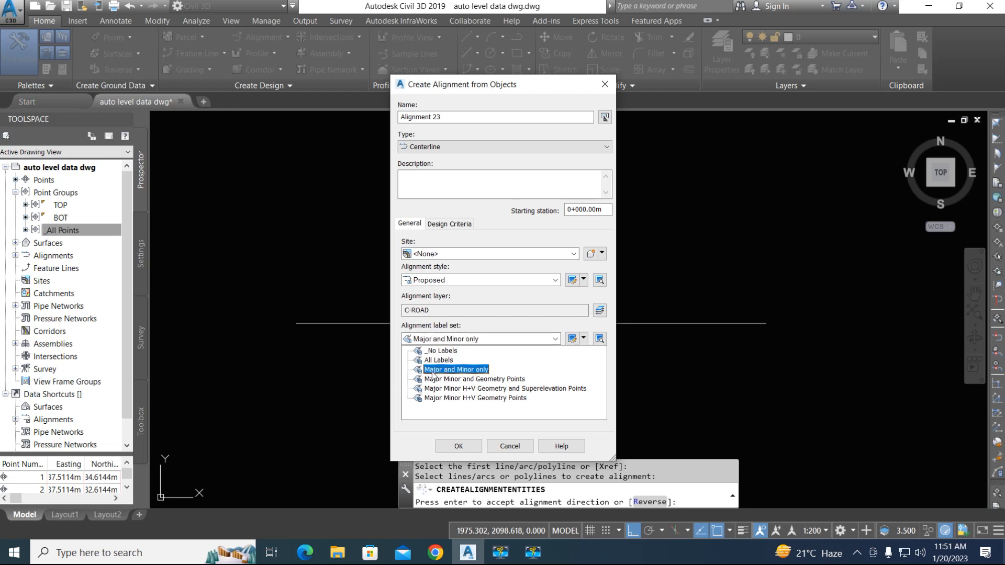
pyautogui.click(467, 371)
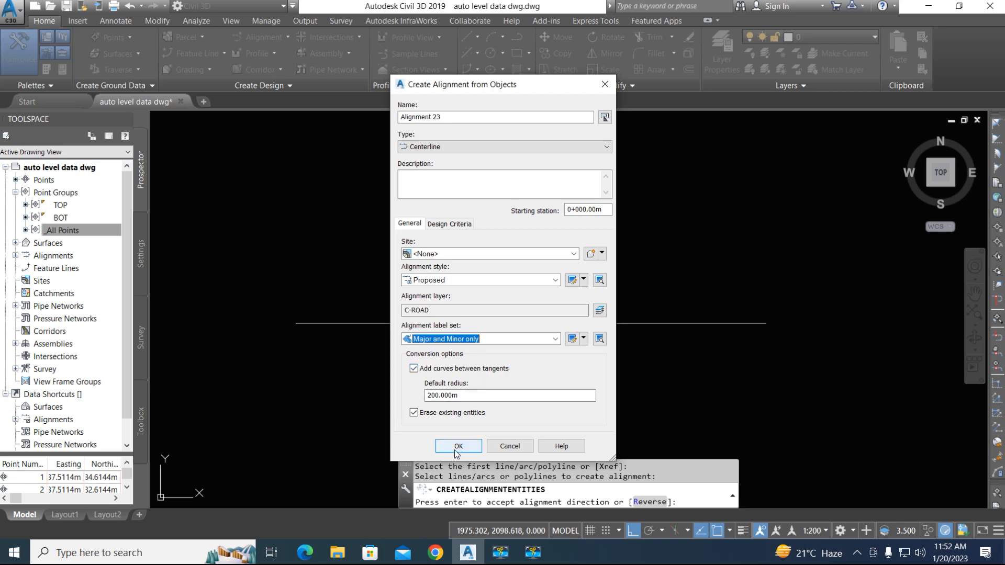
pyautogui.click(444, 257)
pyautogui.click(458, 265)
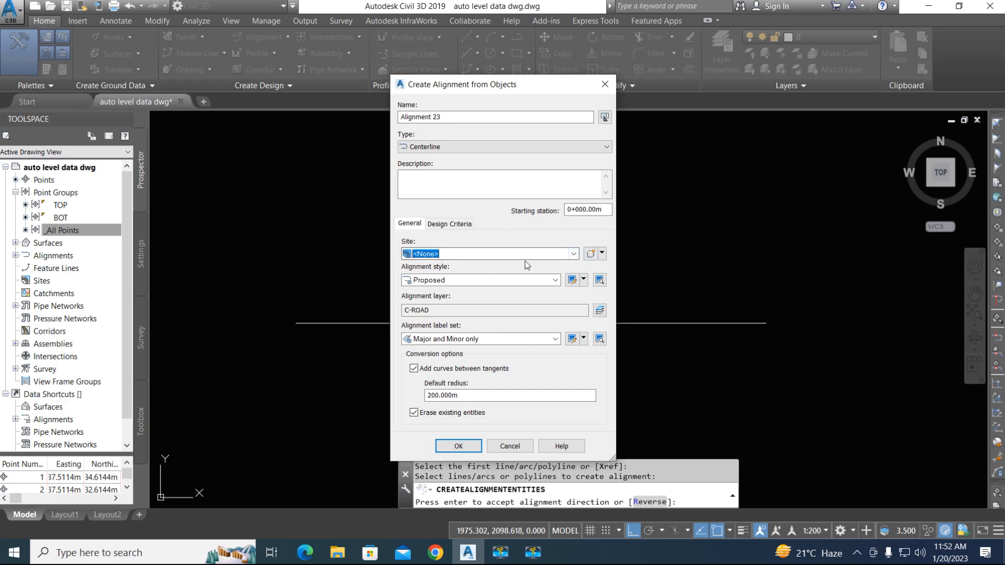
pyautogui.click(590, 254)
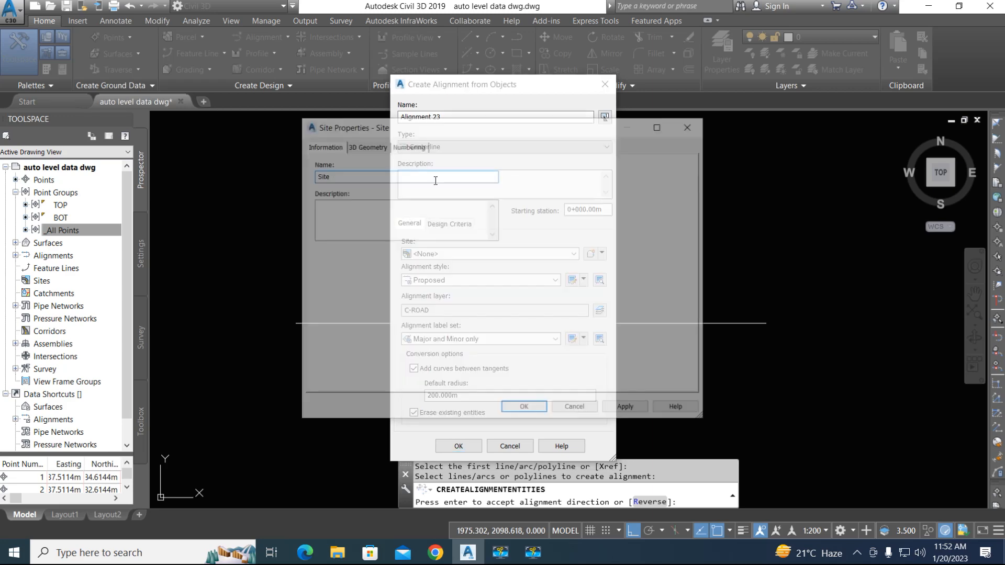
pyautogui.click(690, 125)
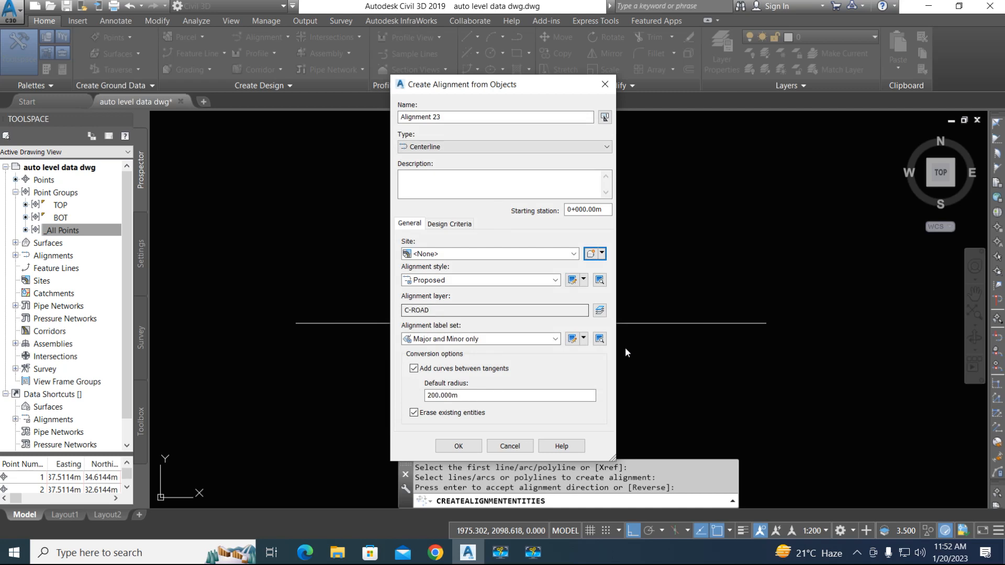
# Create the alignment with no site assigned and check its first station labels.
pyautogui.click(459, 447)
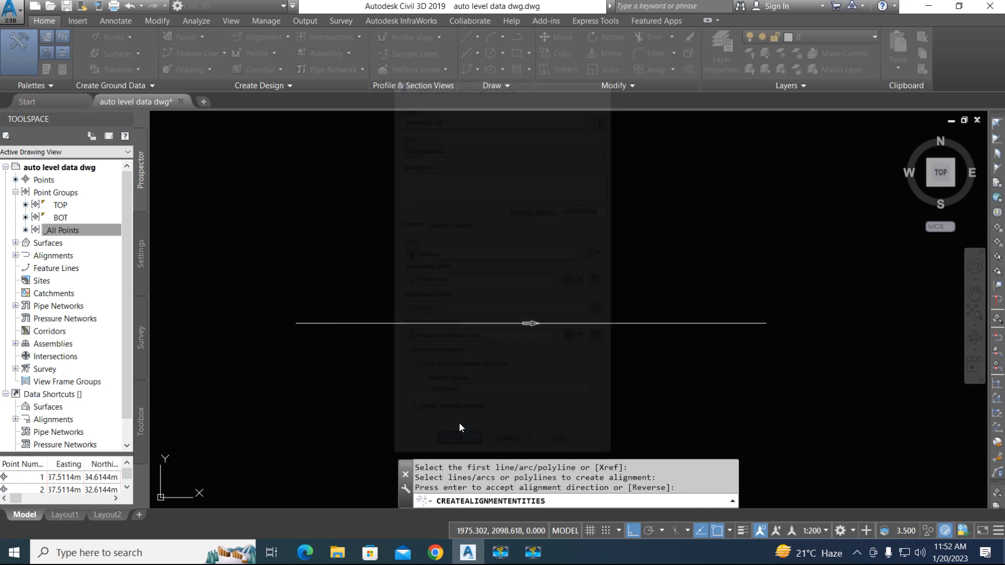
pyautogui.scroll(5, 282, 324)
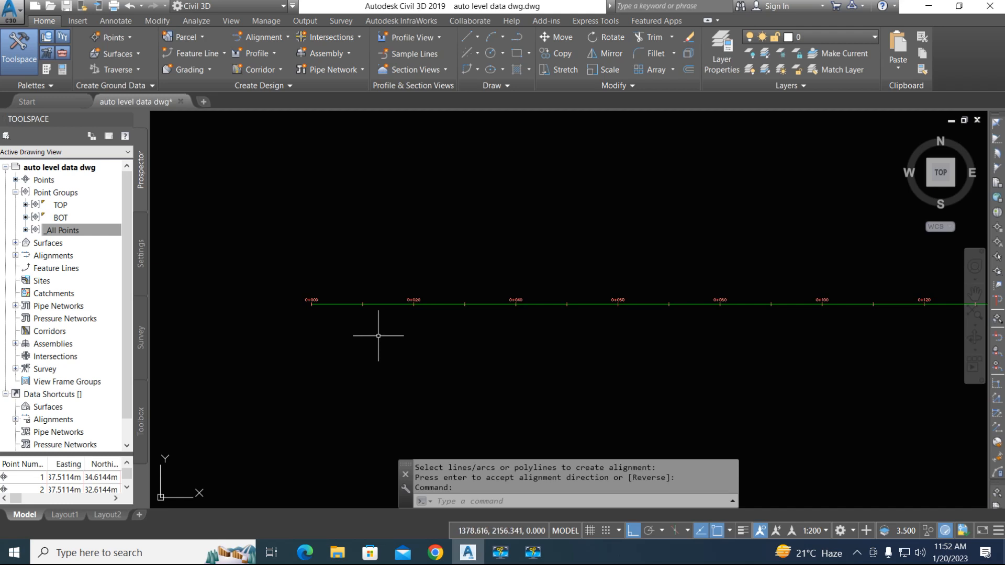
pyautogui.scroll(-3, 296, 318)
pyautogui.scroll(3, 375, 339)
pyautogui.scroll(-4, 420, 332)
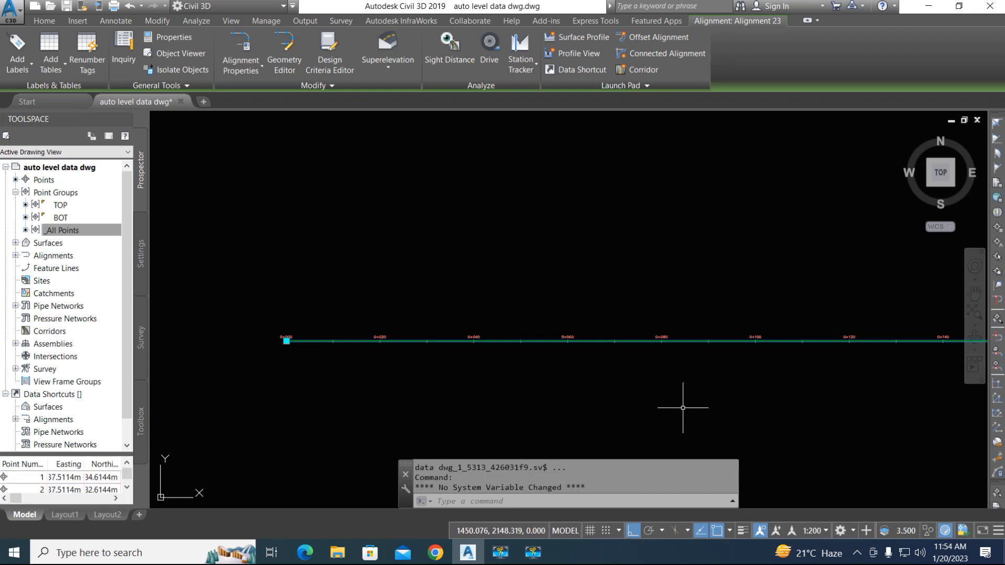
# Examine the station labels and ticks along the new alignment, starting at 0+000.
pyautogui.moveTo(680, 415); pyautogui.dragTo(628, 380, button='middle')
pyautogui.moveTo(355, 357); pyautogui.dragTo(464, 354, button='middle')
pyautogui.scroll(-4, 382, 343)
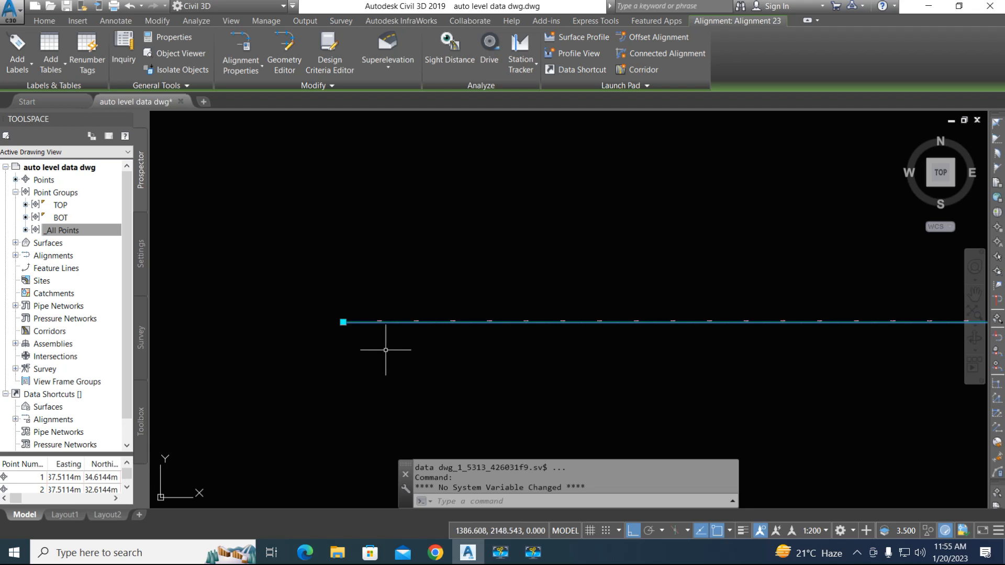
pyautogui.moveTo(543, 372); pyautogui.dragTo(416, 373, button='middle')
pyautogui.moveTo(514, 368); pyautogui.dragTo(489, 362, button='middle')
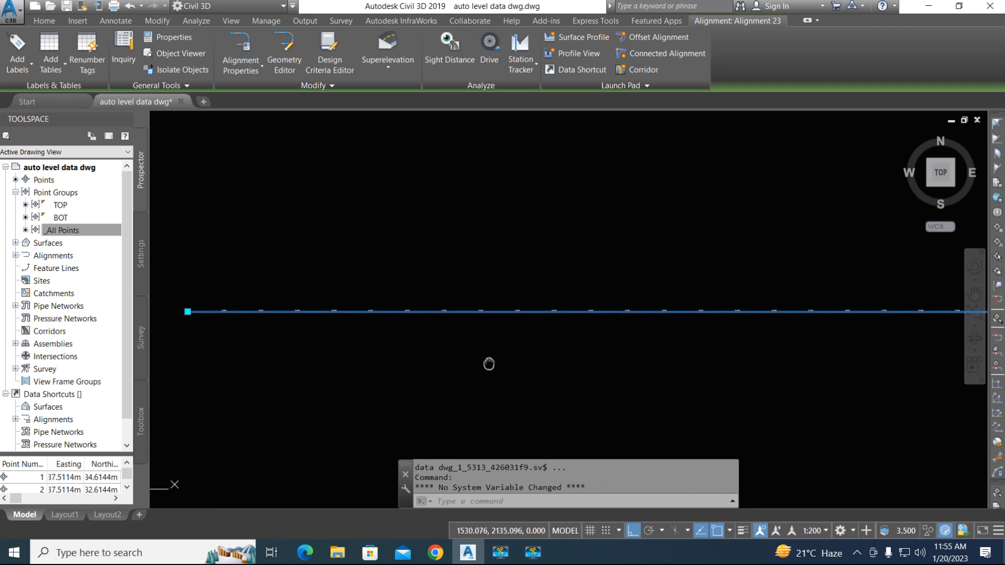
pyautogui.moveTo(235, 336); pyautogui.dragTo(329, 346, button='middle')
pyautogui.scroll(4, 254, 325)
pyautogui.scroll(4, 264, 320)
pyautogui.scroll(2, 264, 319)
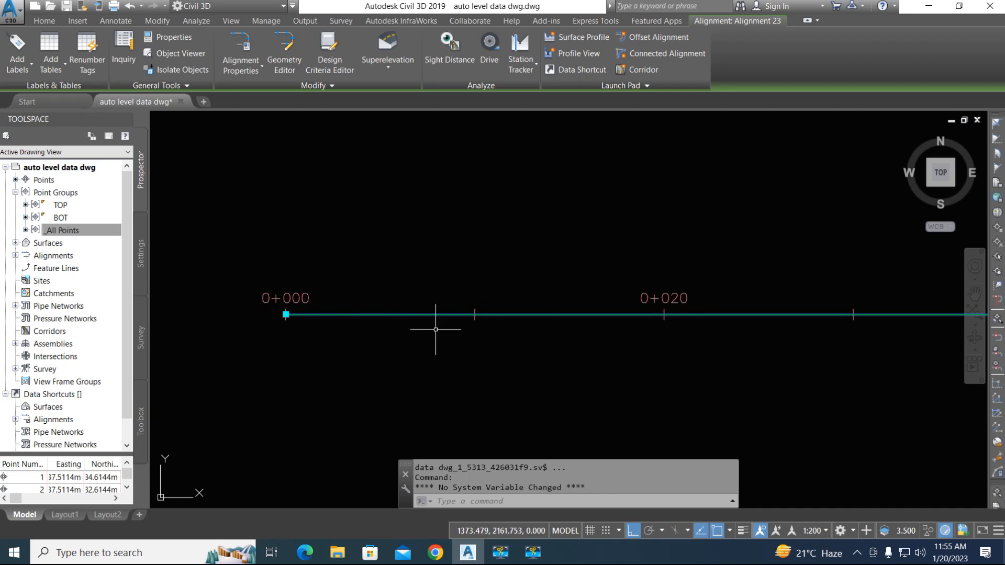
pyautogui.scroll(-5, 408, 339)
pyautogui.scroll(-5, 370, 342)
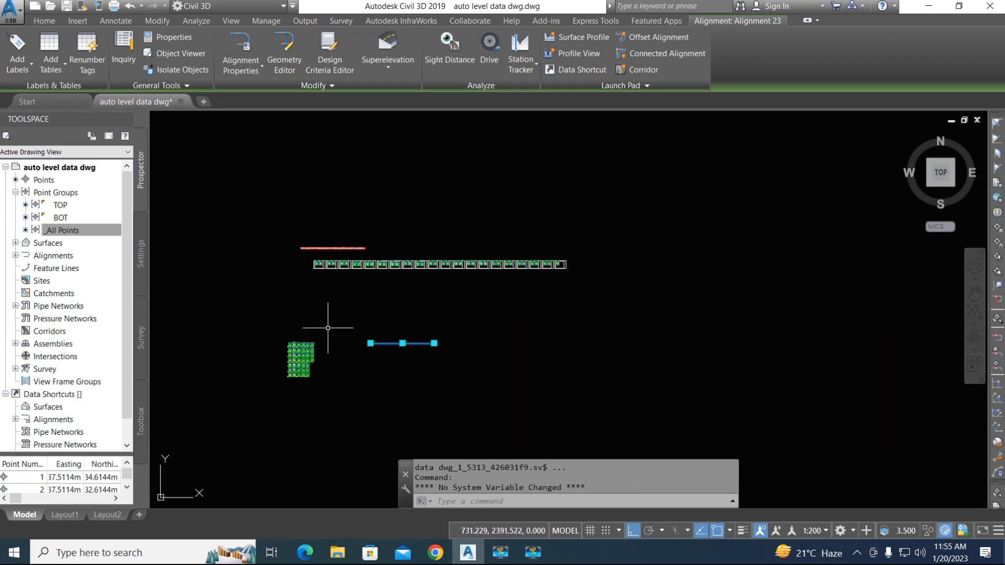
pyautogui.click(533, 553)
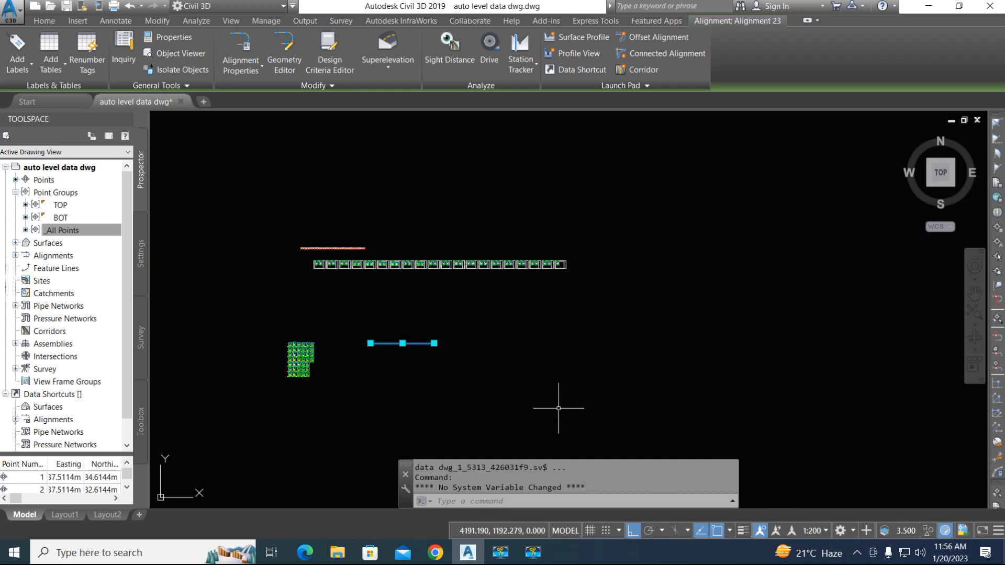
pyautogui.scroll(5, 364, 351)
pyautogui.moveTo(429, 343); pyautogui.dragTo(400, 354, button='middle')
pyautogui.scroll(3, 377, 343)
pyautogui.scroll(3, 343, 337)
pyautogui.scroll(3, 370, 332)
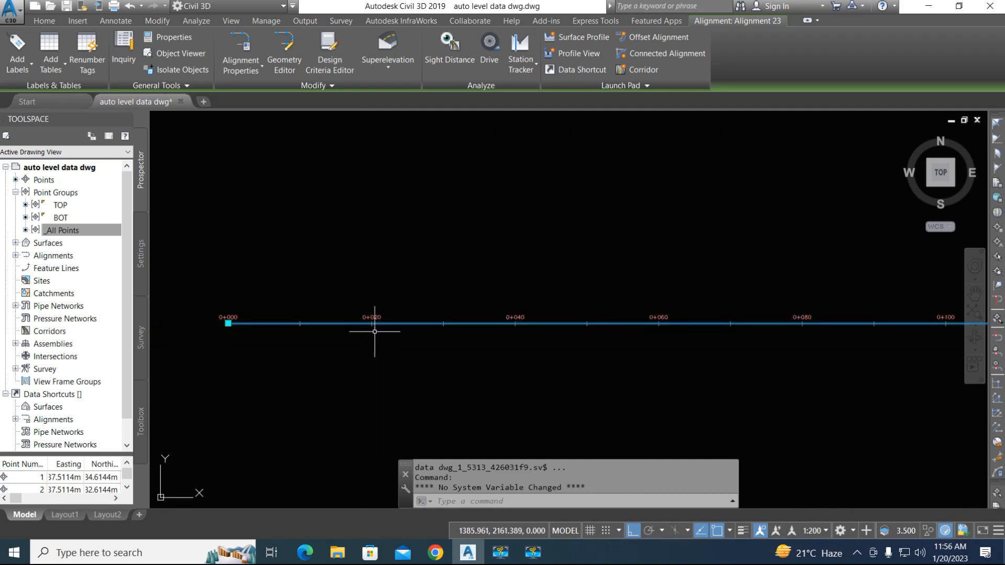
# Inspect the sample lines crossing the existing road alignment above the row of section sheets.
pyautogui.scroll(-8, 415, 347)
pyautogui.scroll(-4, 527, 370)
pyautogui.scroll(6, 479, 304)
pyautogui.moveTo(430, 205); pyautogui.dragTo(409, 250, button='middle')
pyautogui.scroll(10, 383, 249)
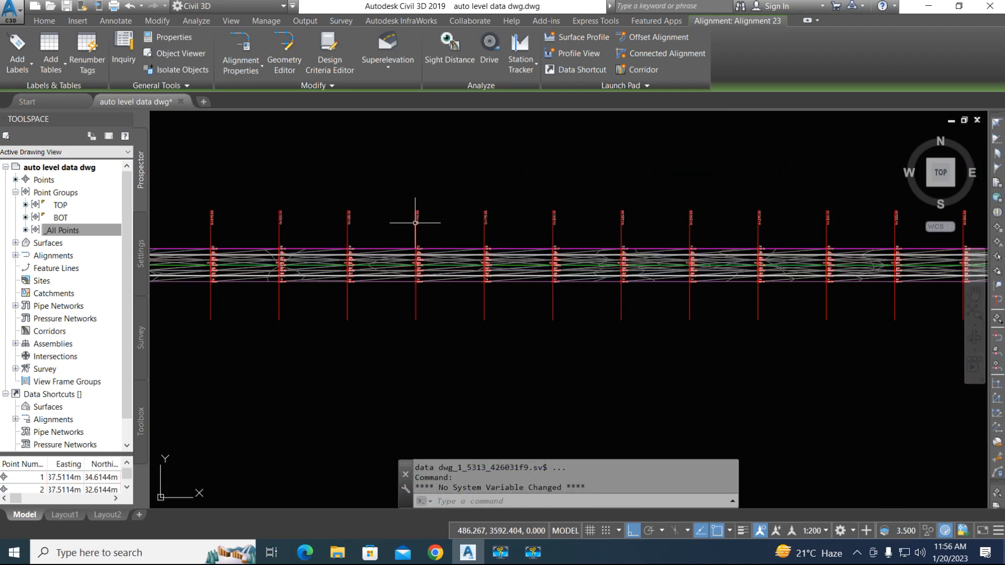
# Set the major station label increment of Alignment 23 to 25 m.
pyautogui.scroll(4, 424, 218)
pyautogui.moveTo(410, 224); pyautogui.dragTo(753, 231, button='middle')
pyautogui.scroll(-10, 418, 280)
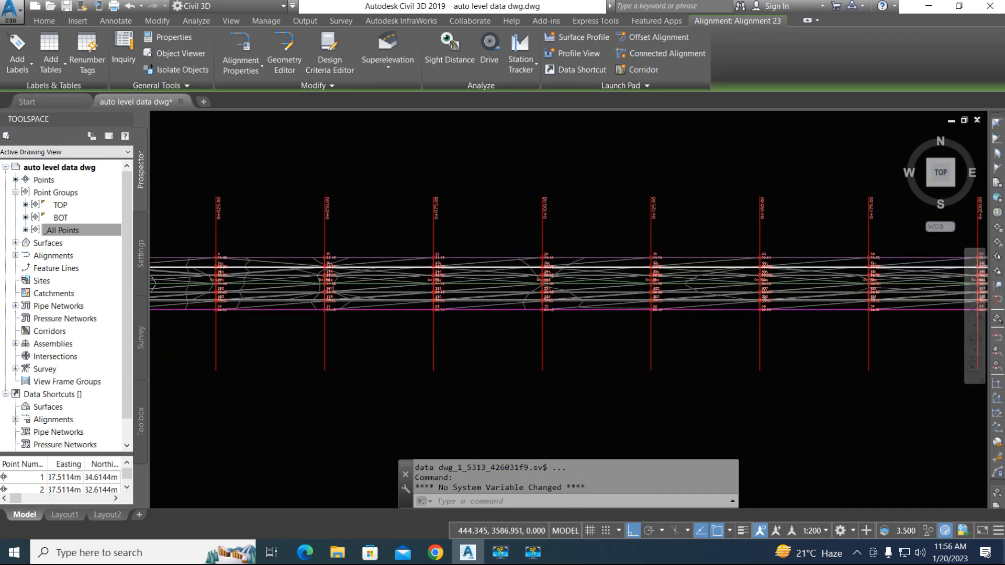
pyautogui.moveTo(517, 364); pyautogui.dragTo(434, 235, button='middle')
pyautogui.scroll(5, 505, 374)
pyautogui.scroll(4, 475, 413)
pyautogui.scroll(4, 375, 388)
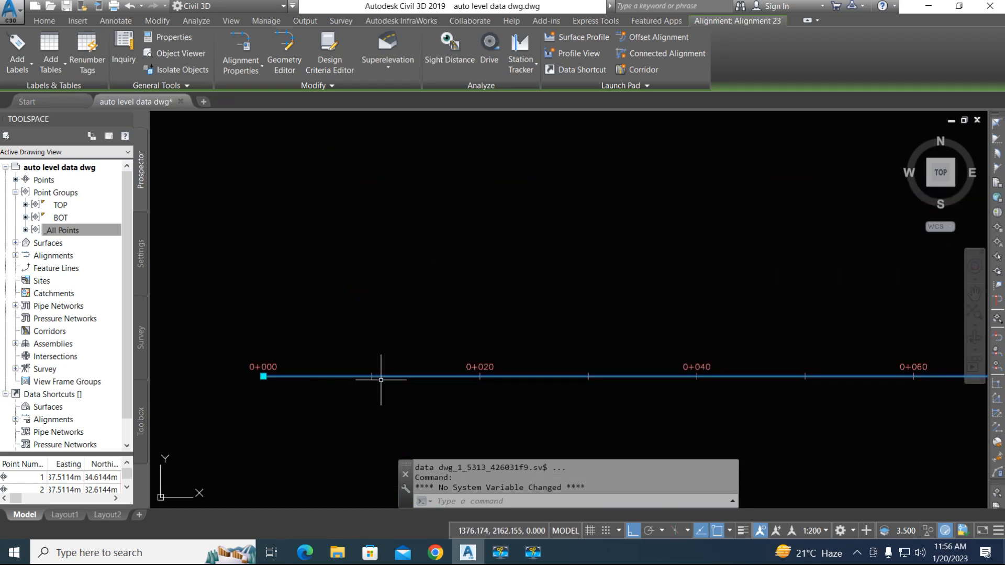
pyautogui.rightClick(417, 376)
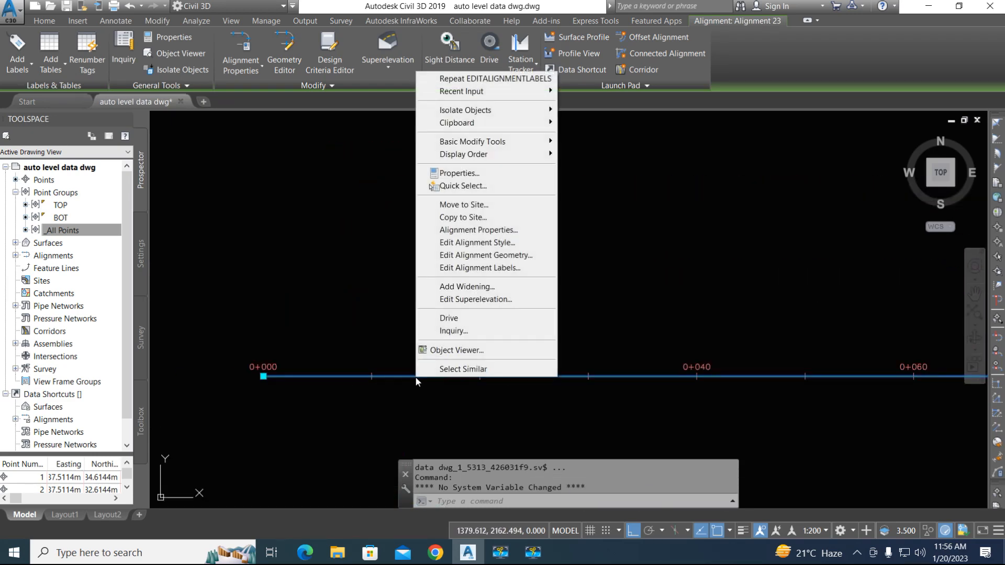
pyautogui.click(484, 268)
pyautogui.click(448, 205)
pyautogui.write('25.000m')
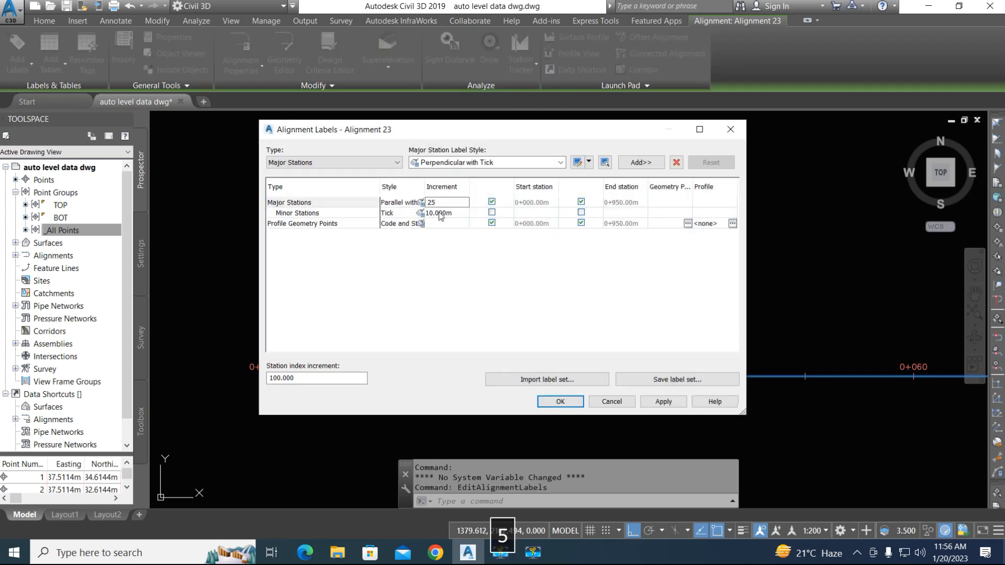
# Set the minor station label increment to 25 m.
pyautogui.click(439, 214)
pyautogui.write('5')
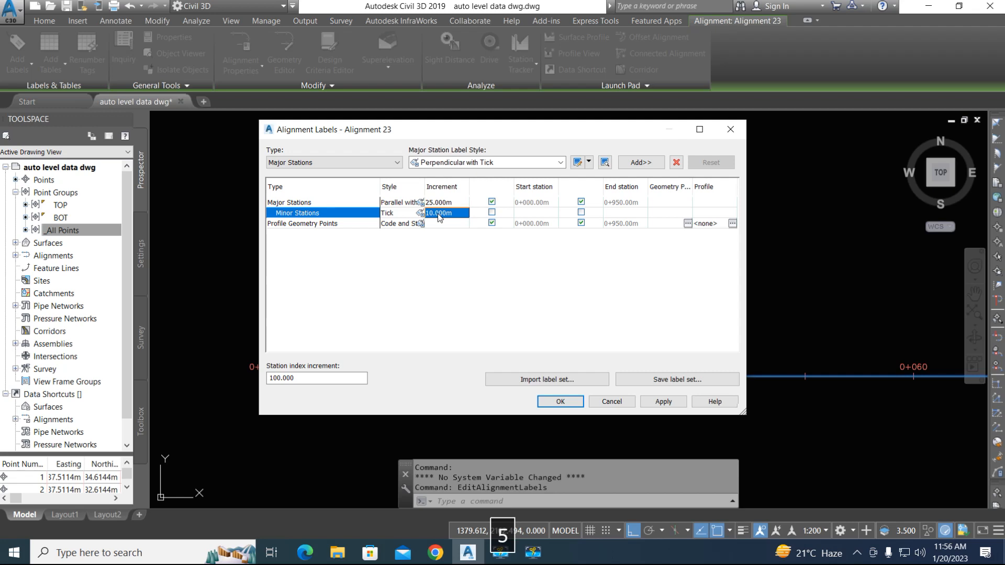
pyautogui.click(439, 214)
pyautogui.write('25')
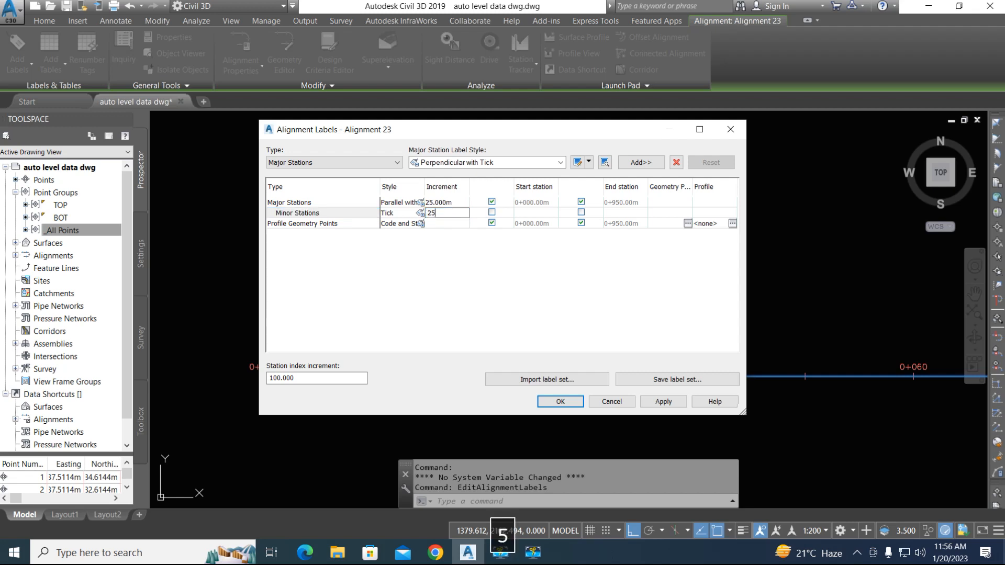
pyautogui.click(430, 272)
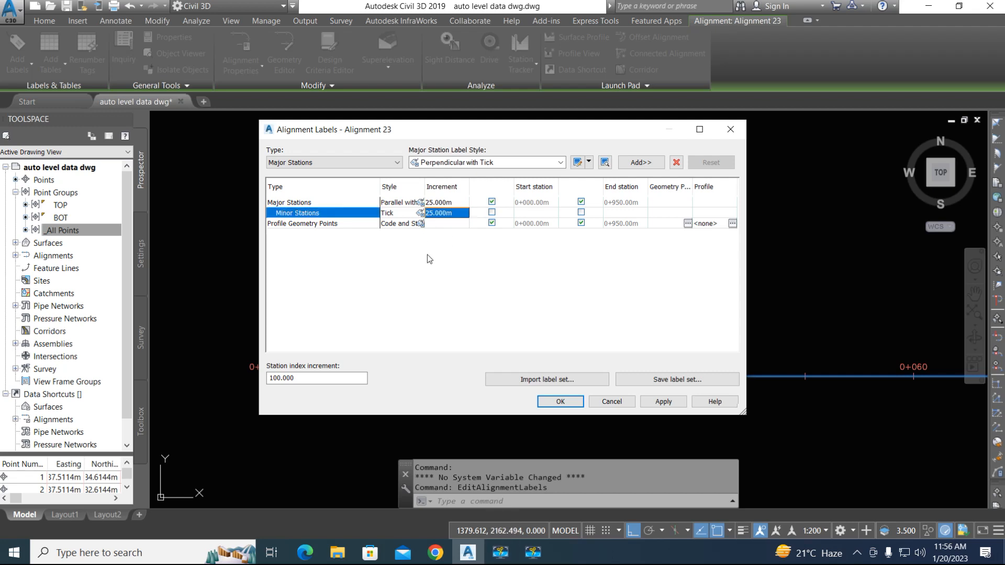
# Edit the Parallel with Tick style used by the major stations, setting the Station Value precision to 1 in its text contents.
pyautogui.moveTo(467, 132); pyautogui.dragTo(322, 111)
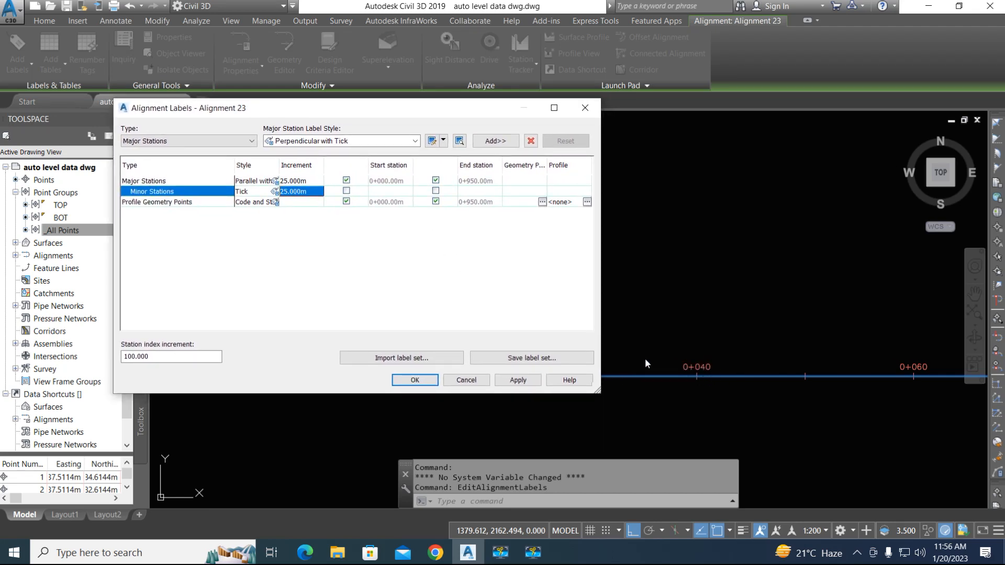
pyautogui.click(274, 182)
pyautogui.click(275, 182)
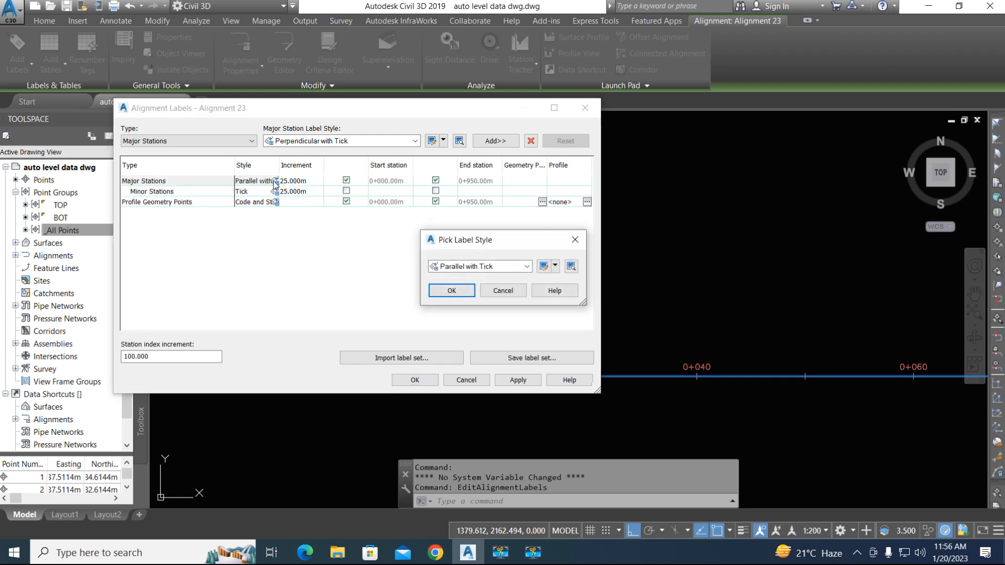
pyautogui.click(555, 266)
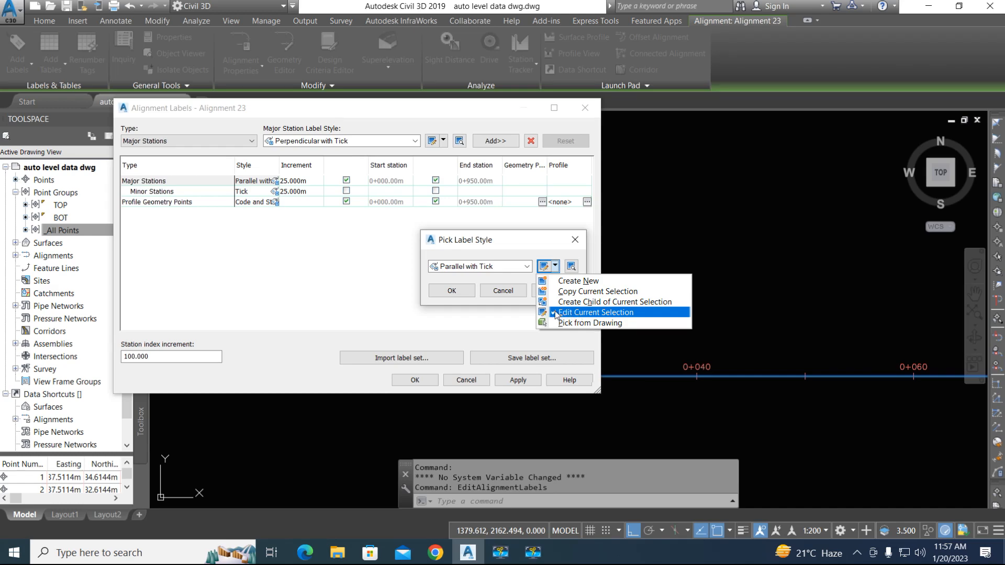
pyautogui.click(544, 267)
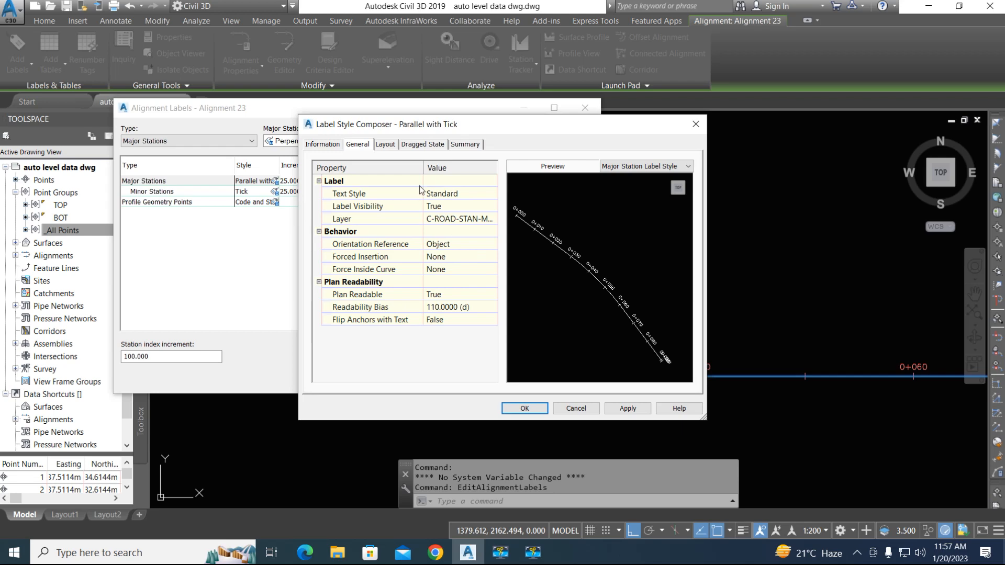
pyautogui.click(386, 145)
pyautogui.click(453, 282)
pyautogui.click(479, 282)
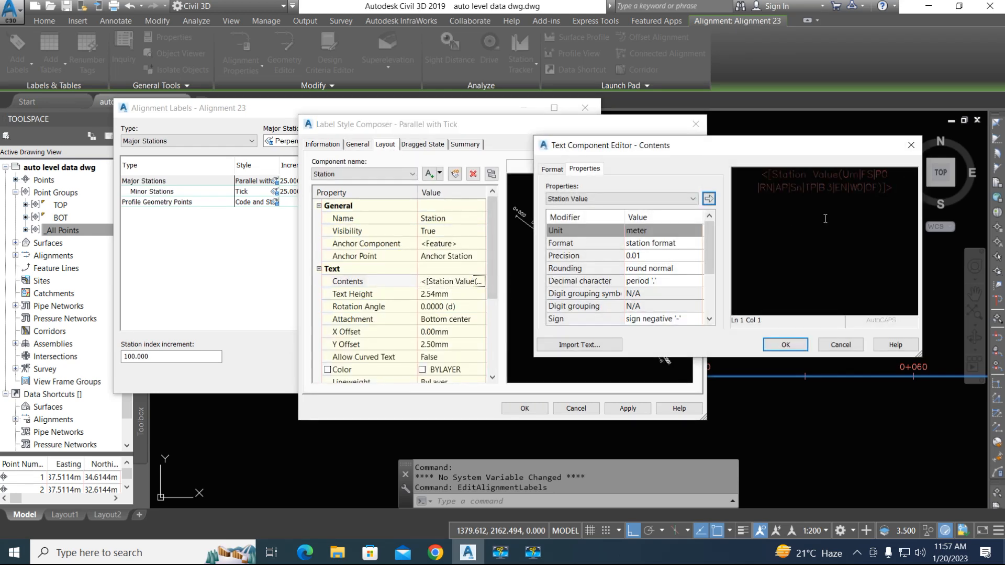
pyautogui.moveTo(891, 194); pyautogui.dragTo(735, 186)
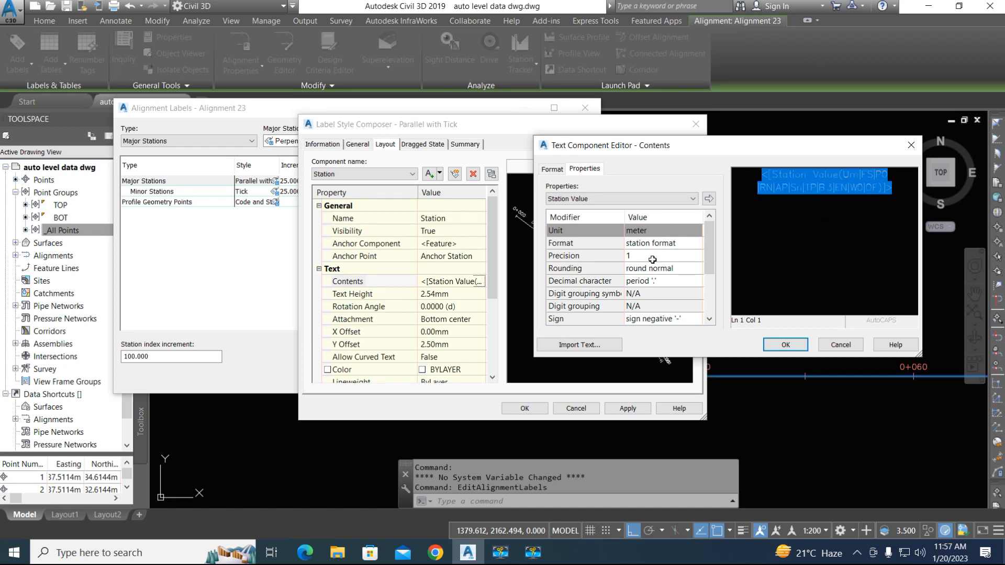
pyautogui.click(898, 191)
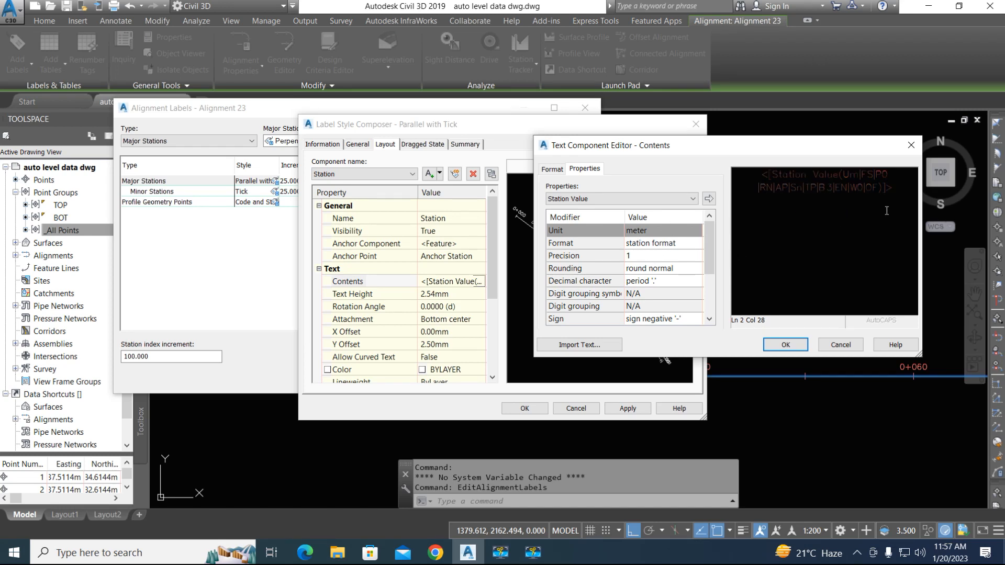
# Format the station label text in yellow with the Arial font and accept the edited contents.
pyautogui.click(553, 170)
pyautogui.hotkey('ctrl', 'a')
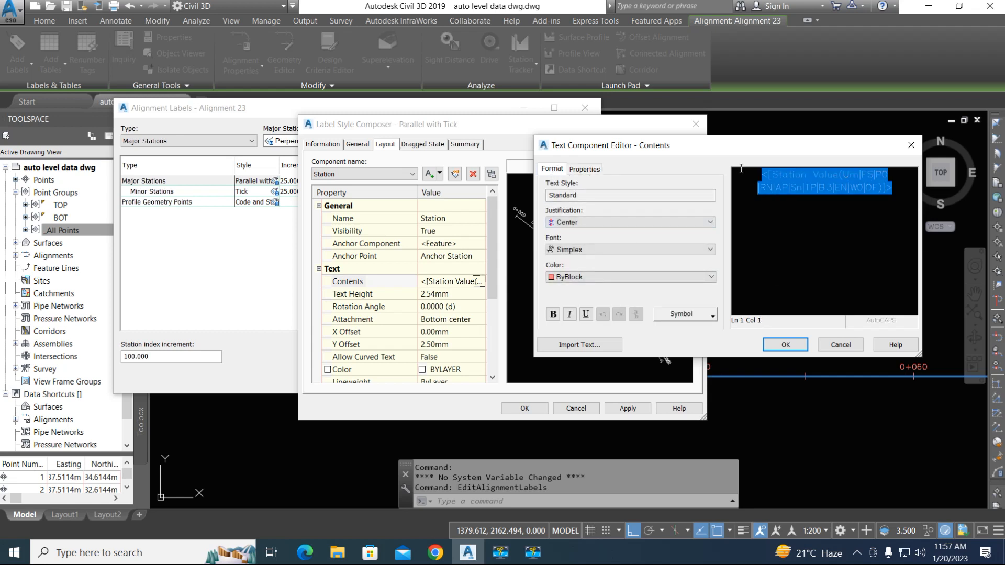
pyautogui.click(592, 276)
pyautogui.click(589, 314)
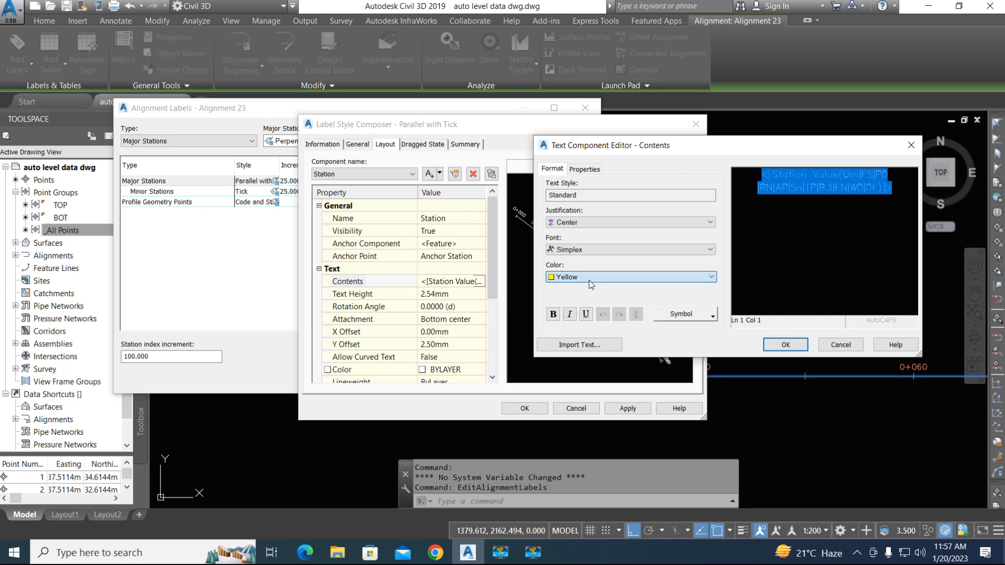
pyautogui.click(588, 249)
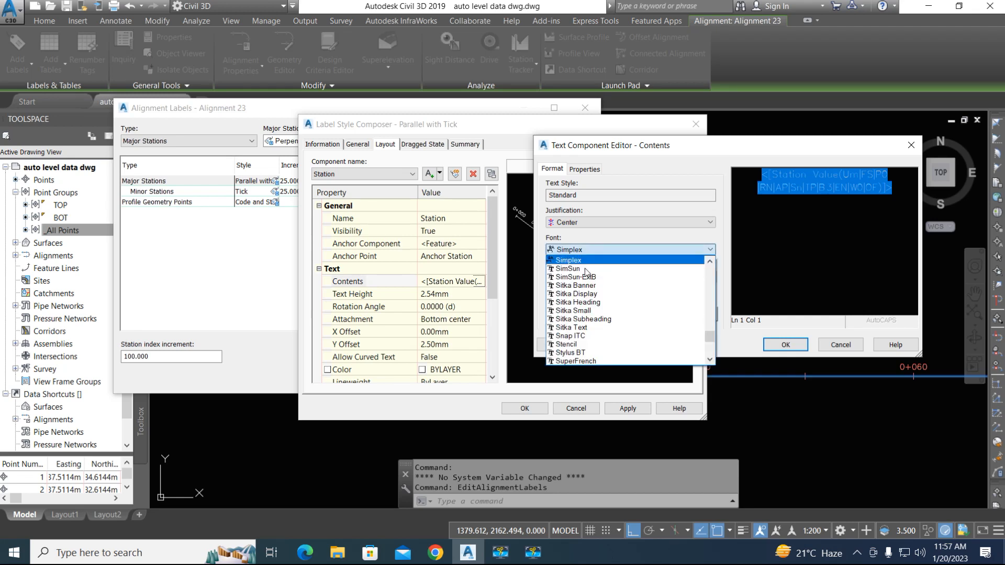
pyautogui.press('a')
pyautogui.click(580, 320)
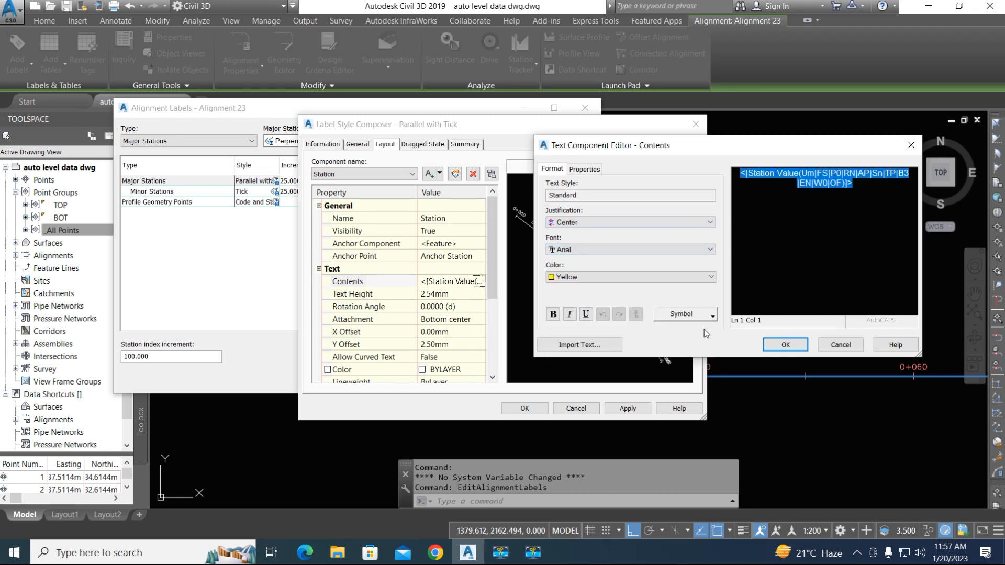
pyautogui.click(786, 345)
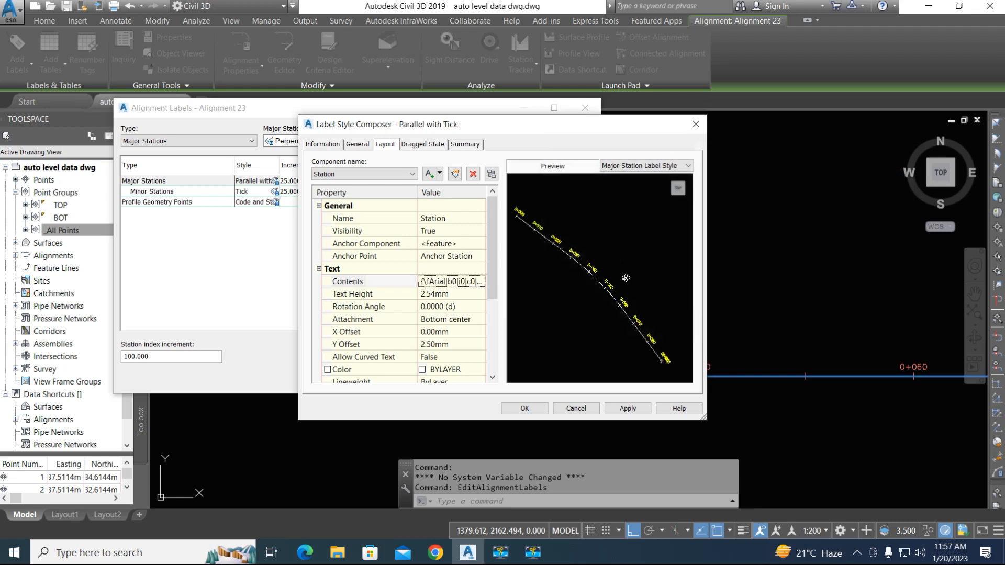
# Set the station text height to 6 mm and apply the style and label changes to Alignment 23.
pyautogui.click(444, 295)
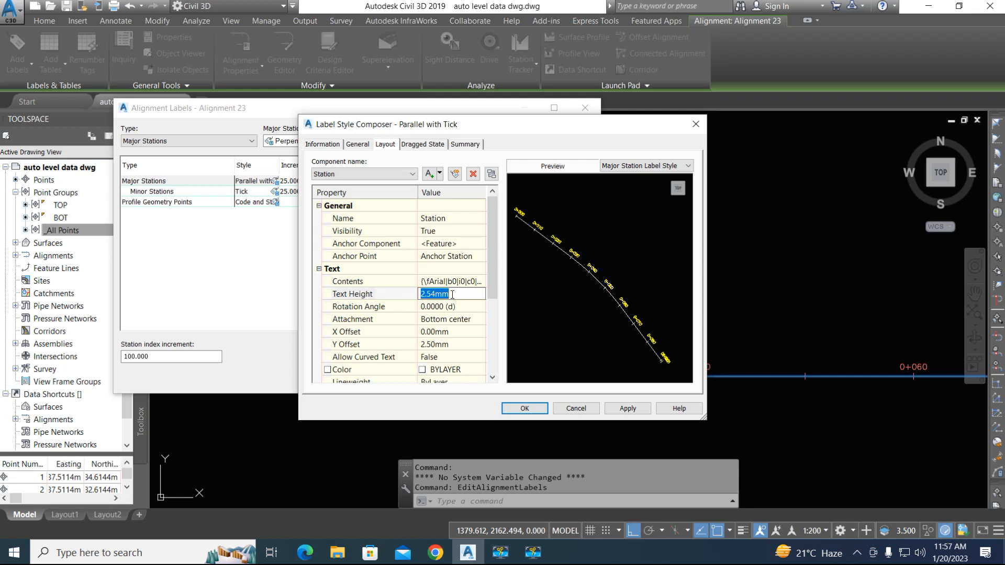
pyautogui.write('6')
pyautogui.click(627, 408)
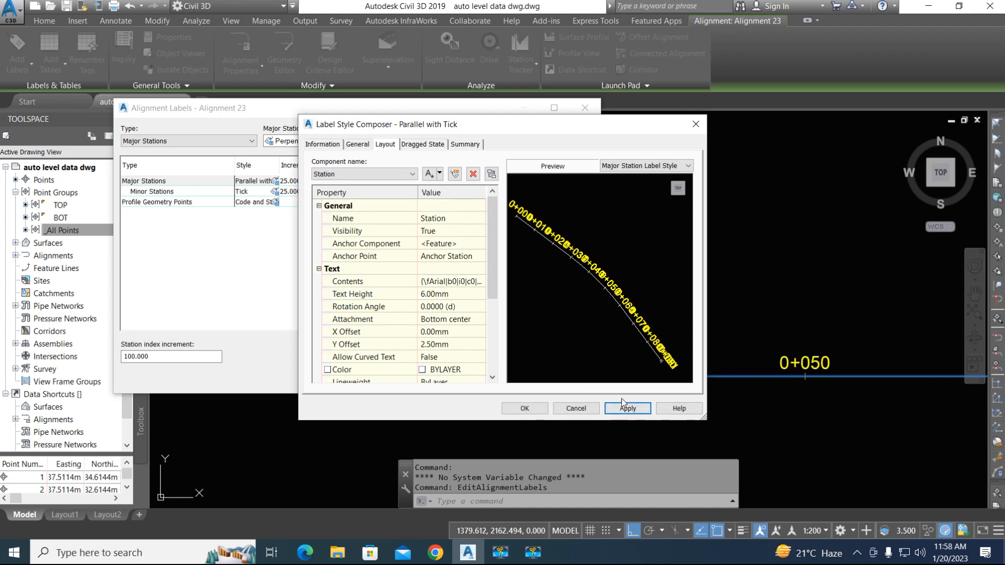
pyautogui.click(524, 409)
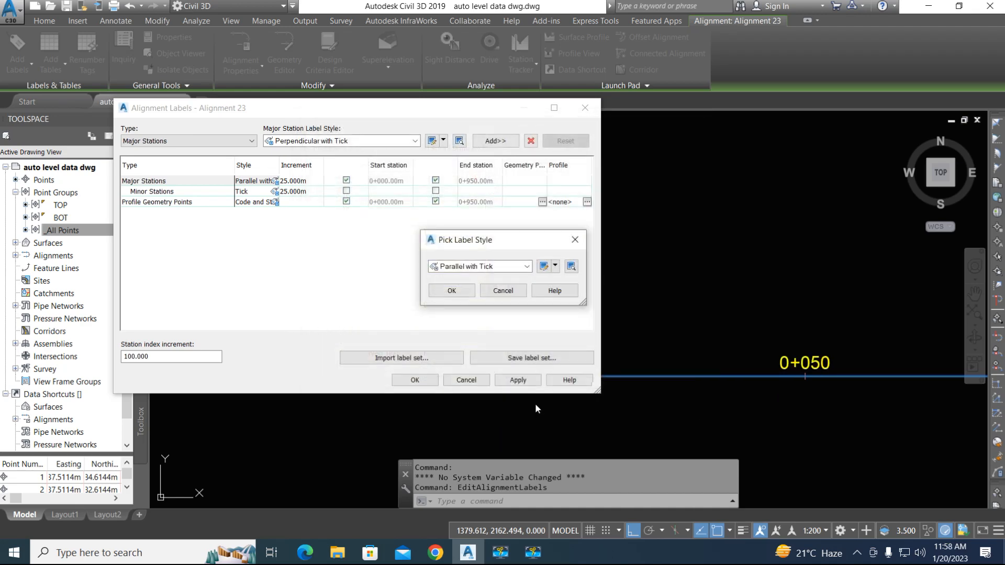
pyautogui.click(452, 291)
pyautogui.click(518, 380)
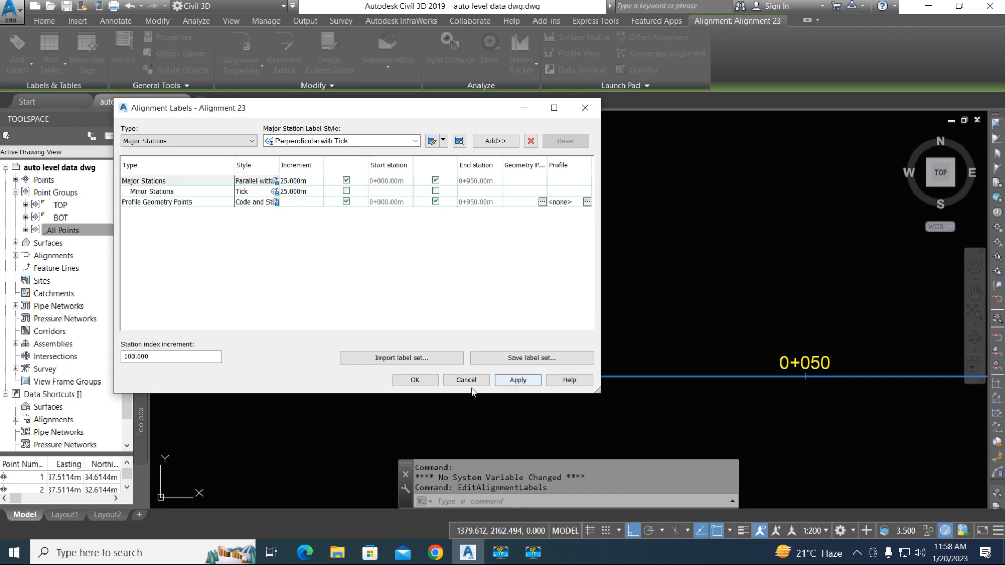
pyautogui.click(415, 382)
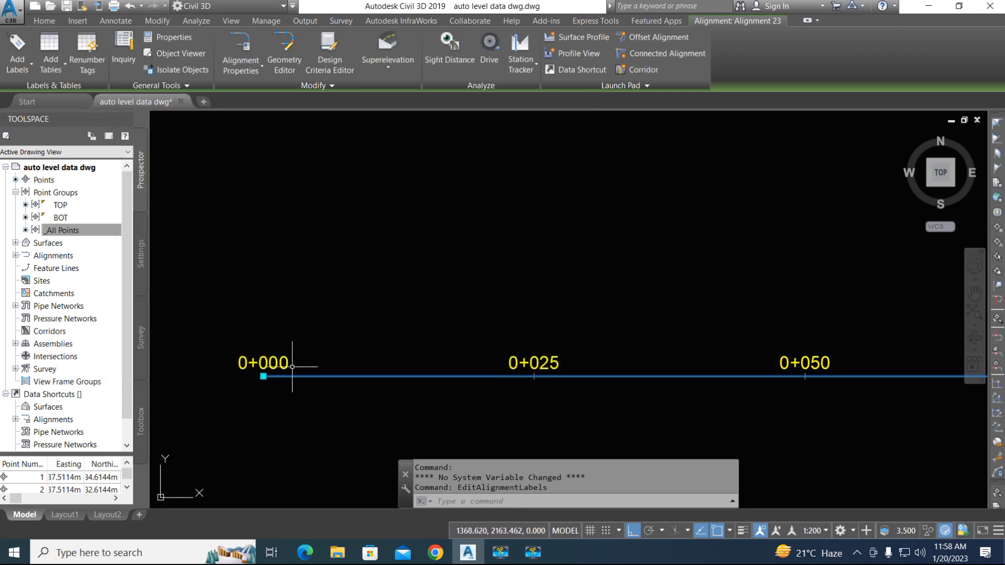
# Examine the restyled 25 m station labels along the alignment, returning to its start at 0+000.
pyautogui.moveTo(506, 391); pyautogui.dragTo(472, 338, button='middle')
pyautogui.scroll(-5, 497, 338)
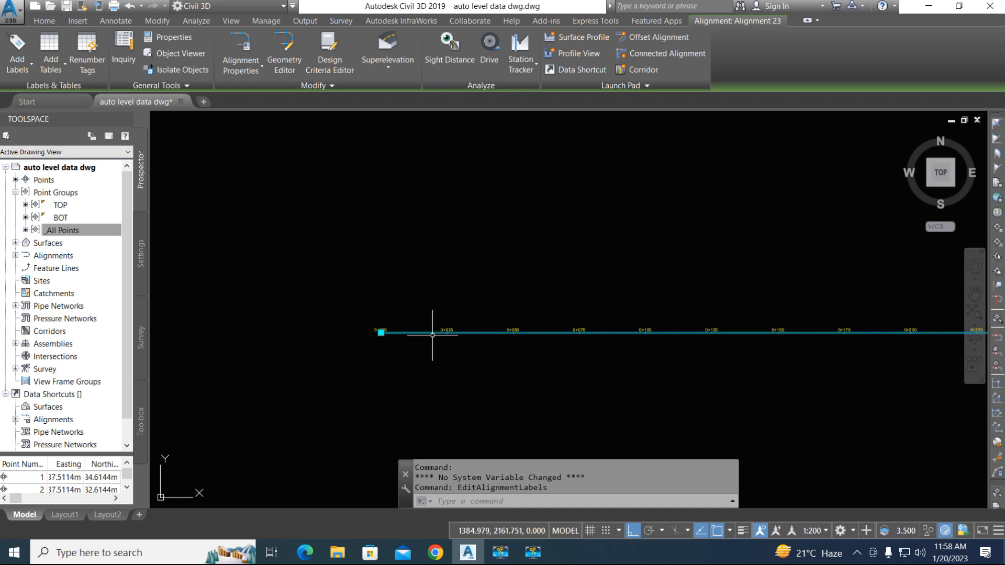
pyautogui.moveTo(702, 346)
pyautogui.mouseDown(button='middle')
pyautogui.moveTo(482, 337)
pyautogui.moveTo(663, 321)
pyautogui.mouseUp(button='middle')
pyautogui.scroll(6, 605, 332)
pyautogui.press('Escape')
pyautogui.moveTo(405, 321); pyautogui.dragTo(626, 321, button='middle')
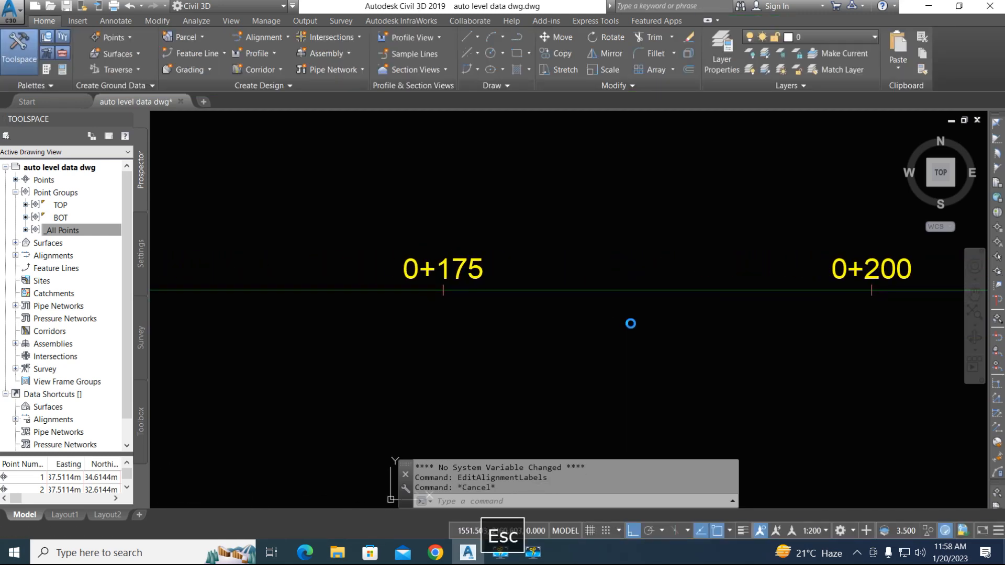
pyautogui.scroll(-4, 563, 318)
pyautogui.scroll(-2, 426, 310)
pyautogui.scroll(2, 505, 310)
pyautogui.moveTo(505, 310); pyautogui.dragTo(547, 312, button='middle')
pyautogui.scroll(-5, 308, 328)
pyautogui.scroll(5, 308, 328)
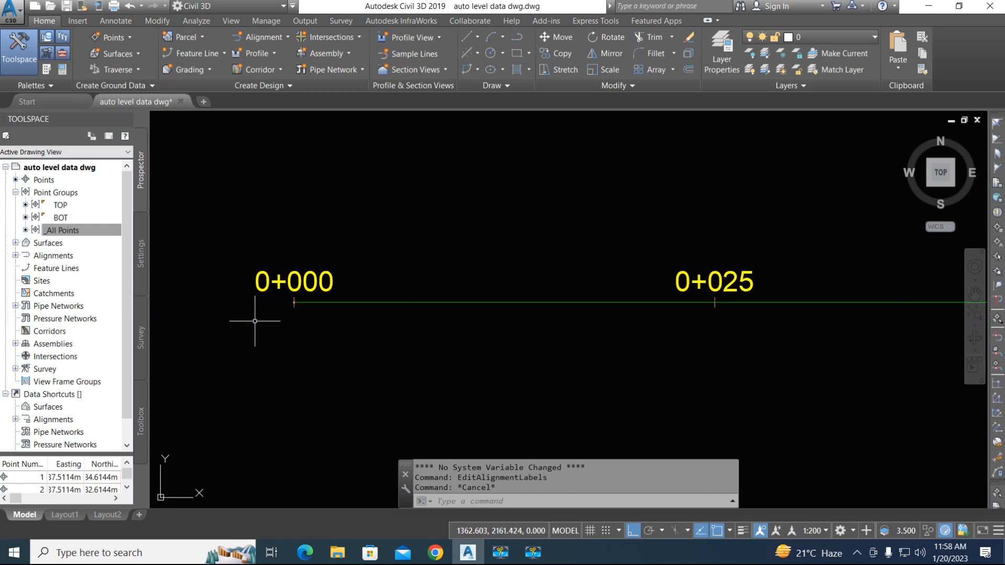
# Review the station control settings in the properties of Alignment 23, including reference point and station equations, without changing them.
pyautogui.click(332, 302)
pyautogui.rightClick(335, 303)
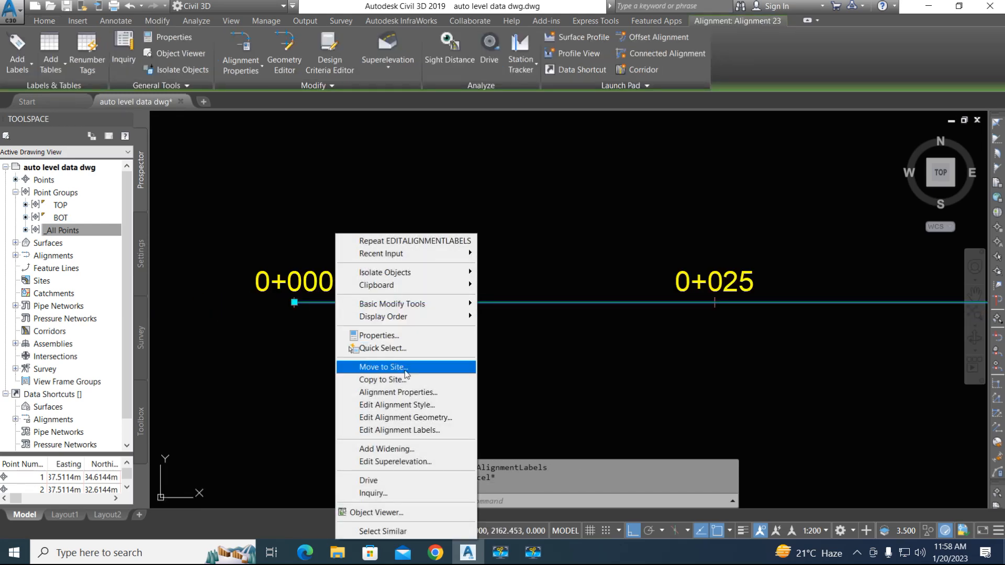
pyautogui.click(422, 391)
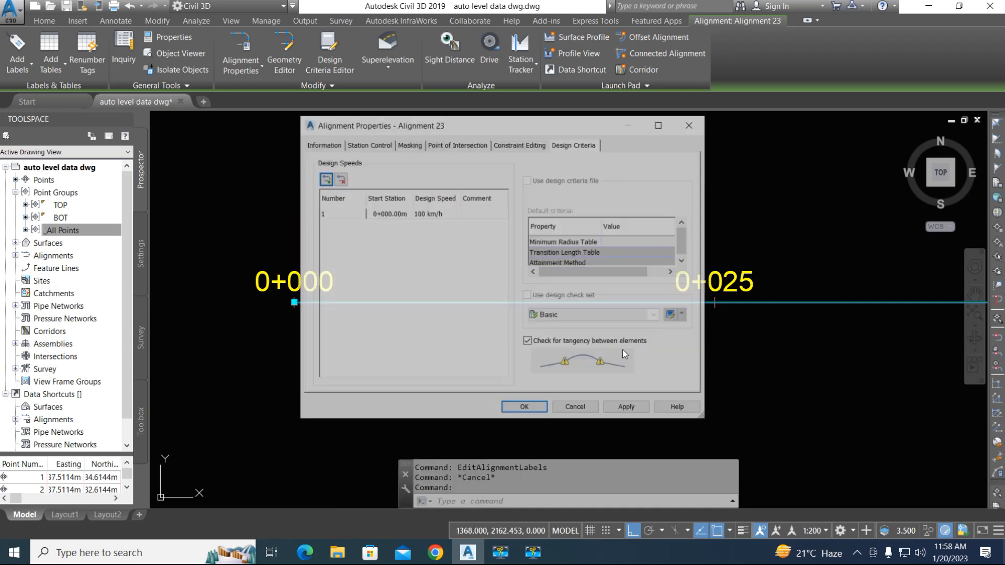
pyautogui.click(369, 144)
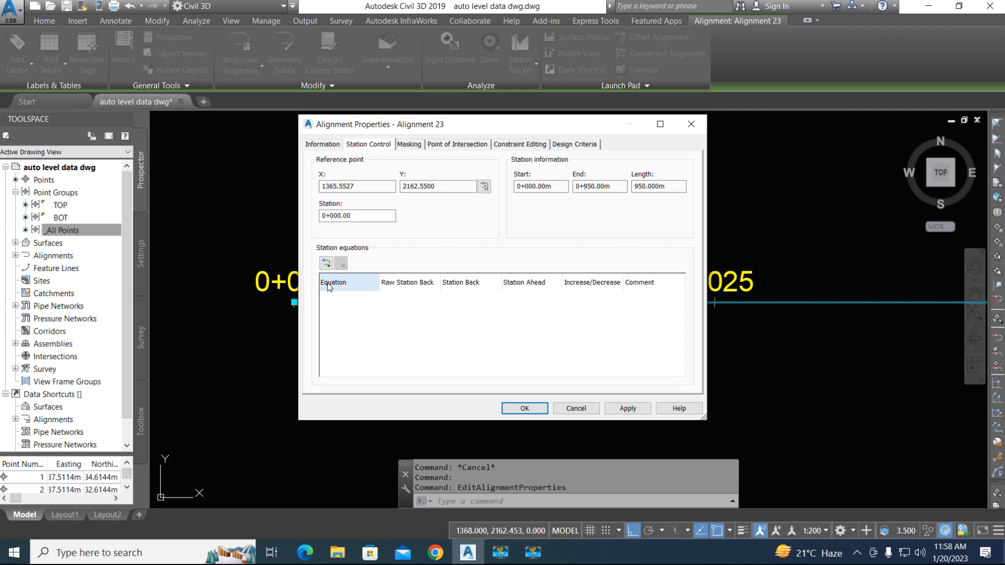
pyautogui.moveTo(456, 134); pyautogui.dragTo(644, 154)
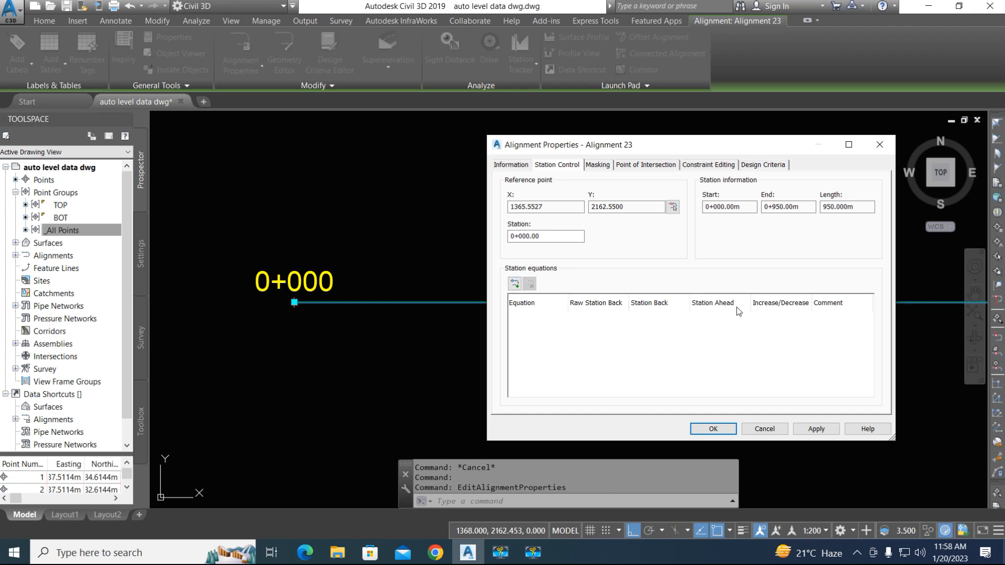
pyautogui.click(879, 147)
pyautogui.scroll(-2, 403, 304)
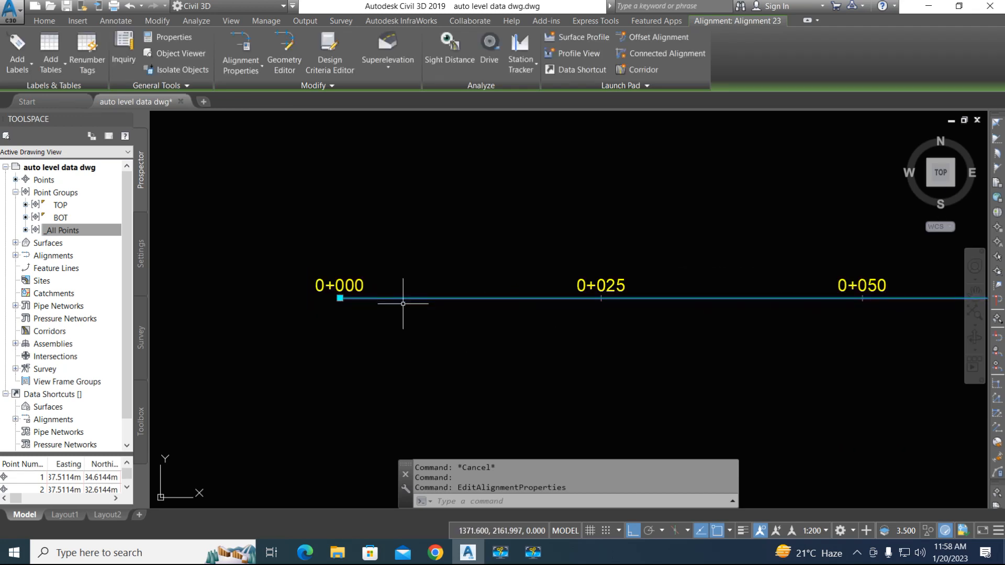
pyautogui.press('Escape')
pyautogui.click(379, 299)
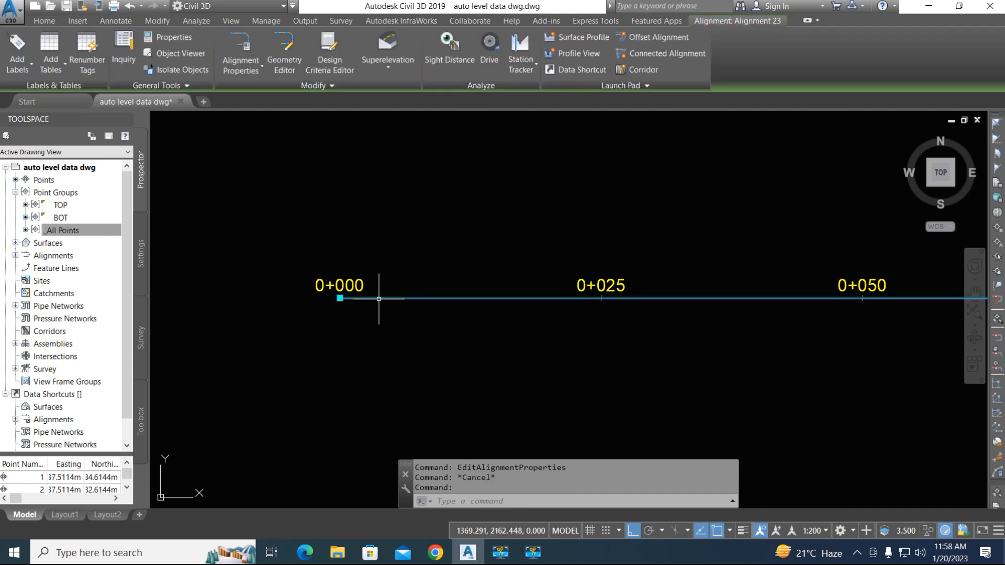
pyautogui.rightClick(361, 298)
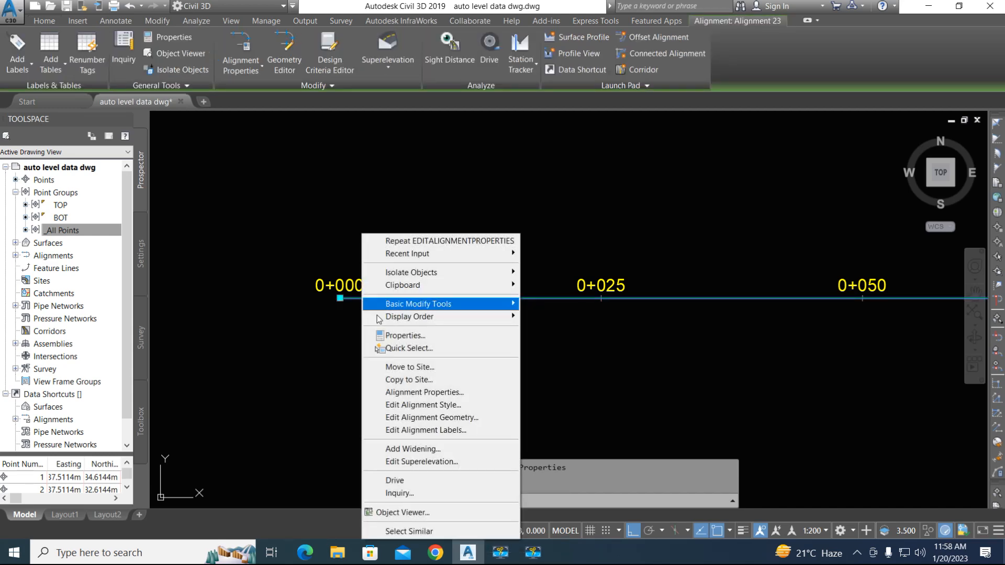
pyautogui.click(453, 420)
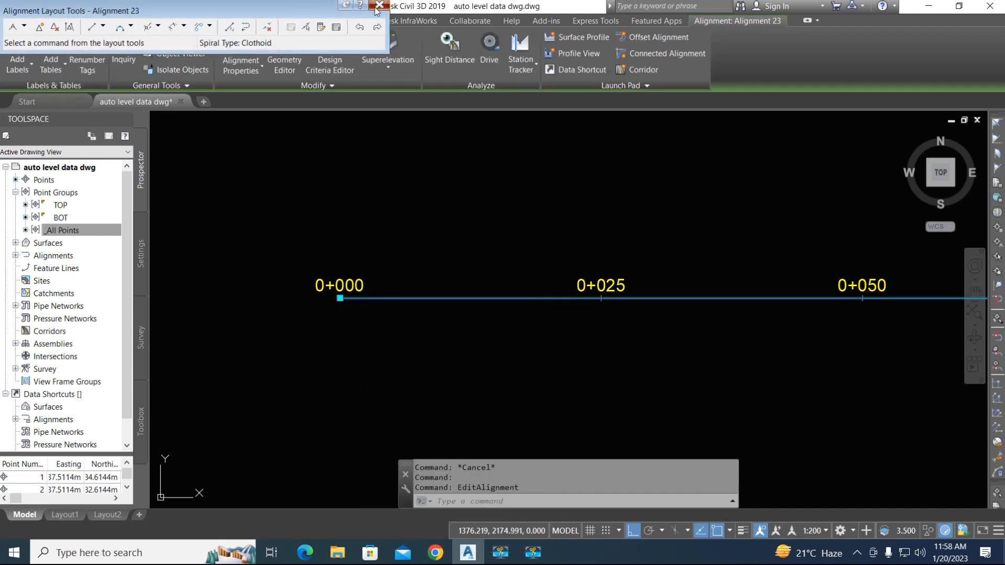
pyautogui.press('Escape')
pyautogui.press('Escape')
# Set the Line component's color to magenta in the alignment's Proposed style for plan view.
pyautogui.click(400, 296)
pyautogui.rightClick(400, 296)
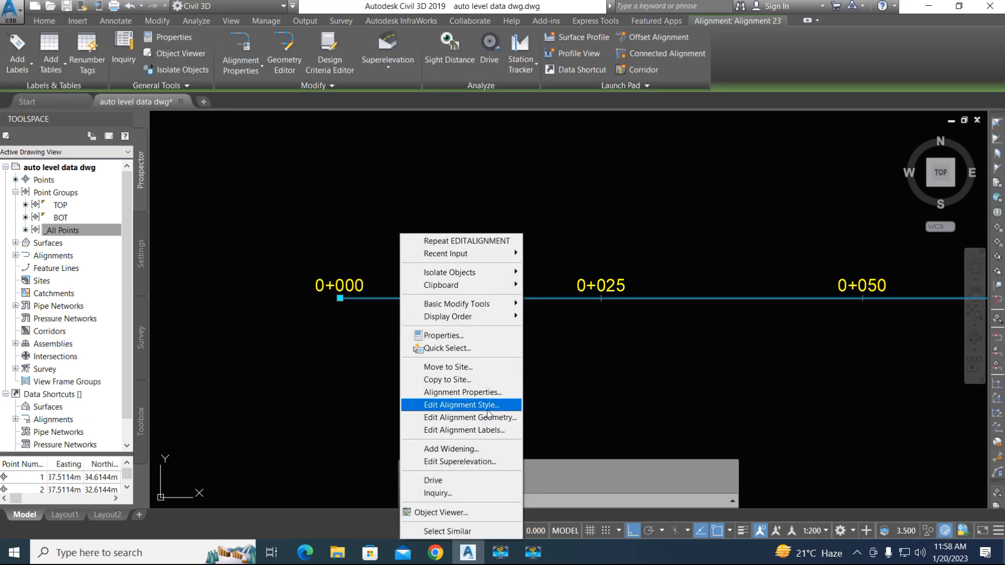
pyautogui.click(450, 404)
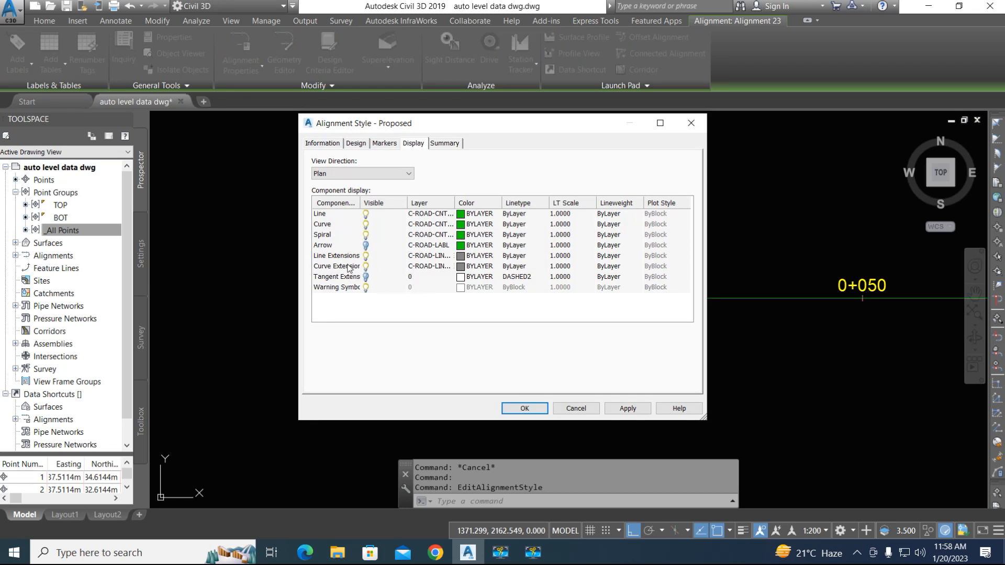
pyautogui.click(461, 218)
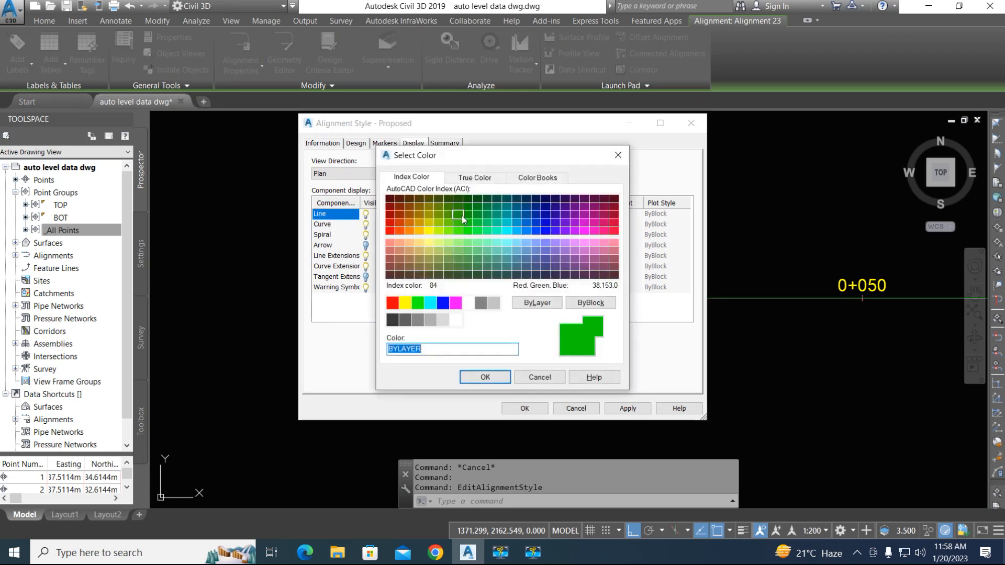
pyautogui.click(456, 303)
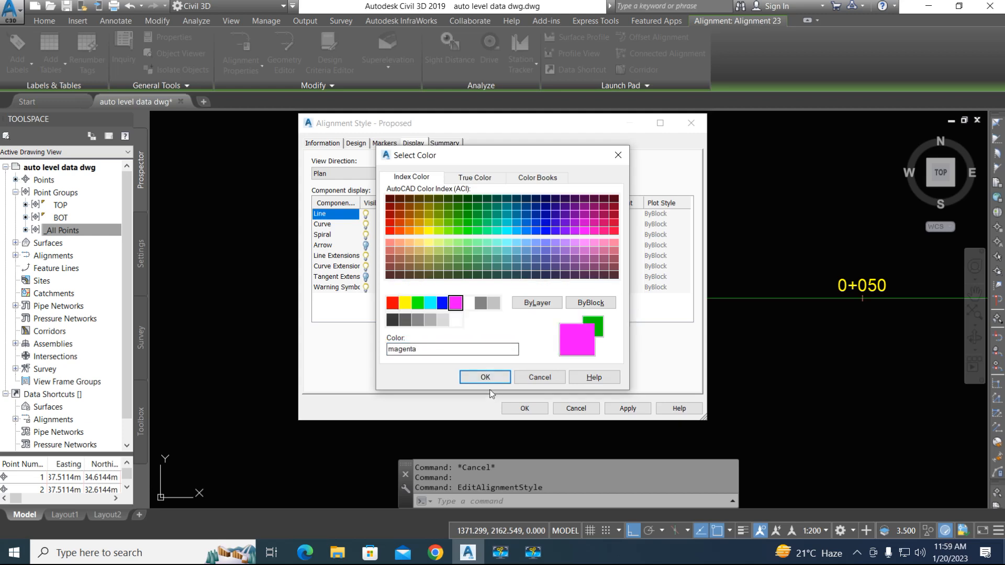
pyautogui.click(479, 377)
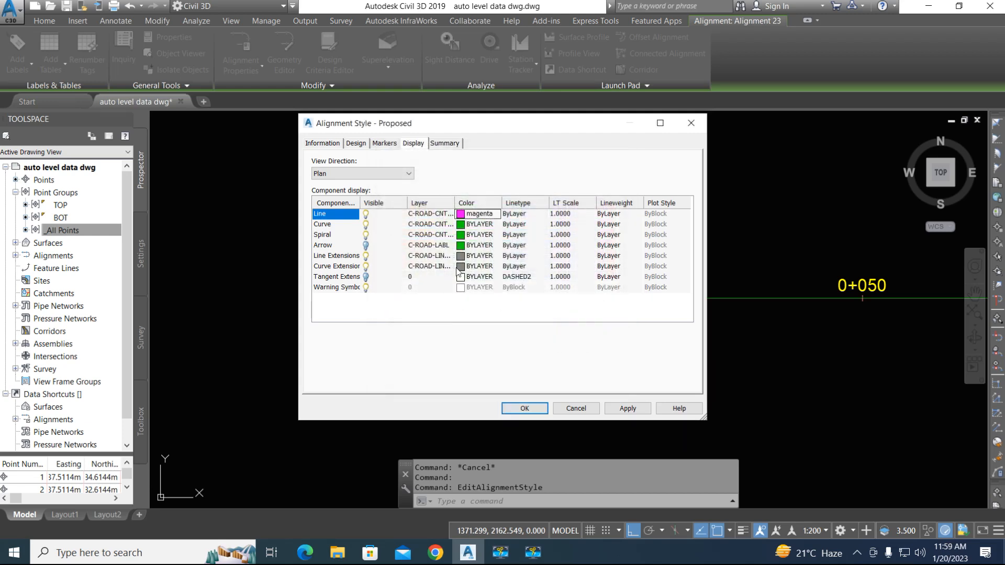
# Give the Line component the CENTER linetype with a linetype scale of 5 and apply the alignment style.
pyautogui.click(513, 215)
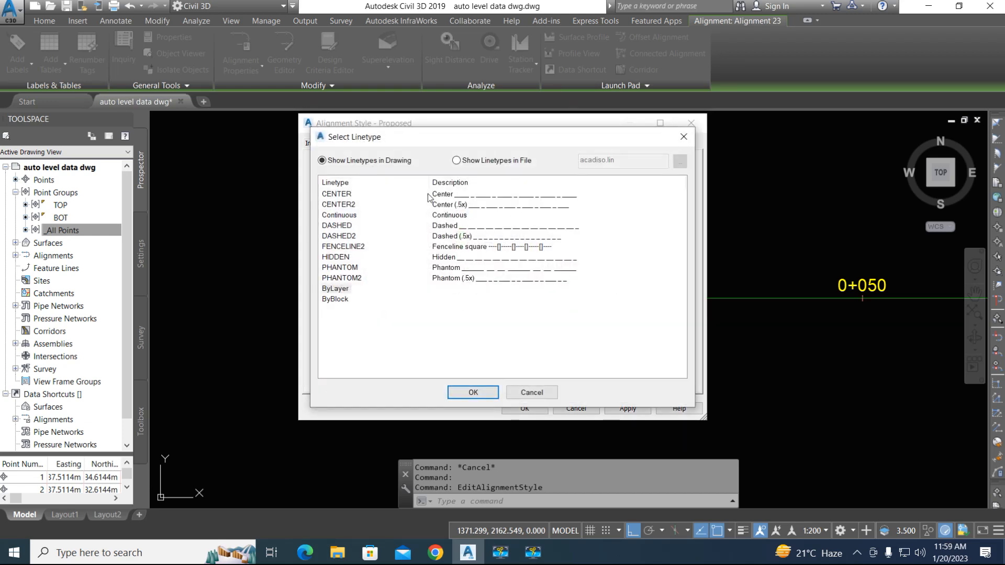
pyautogui.click(338, 194)
pyautogui.click(472, 392)
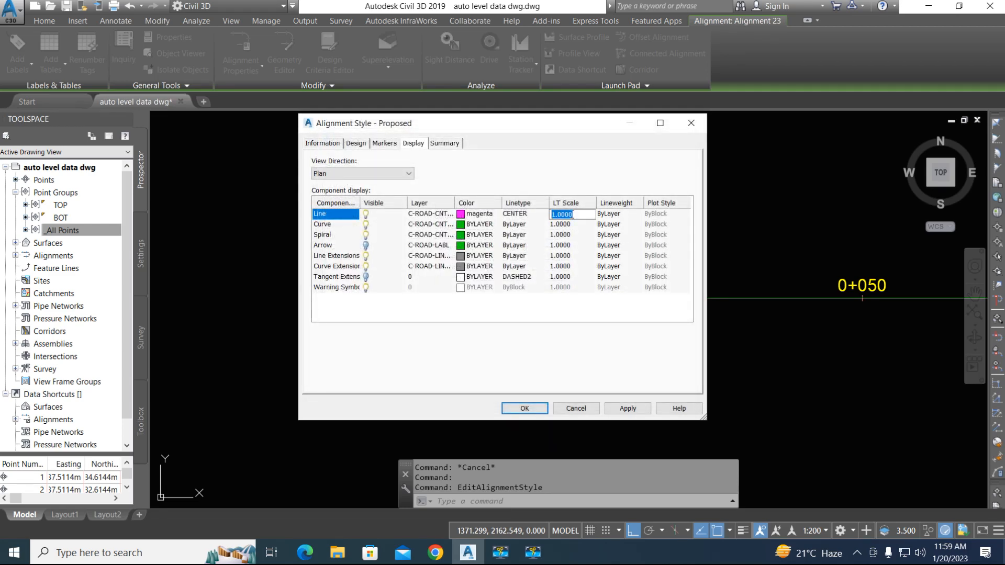
pyautogui.write('5')
pyautogui.click(631, 410)
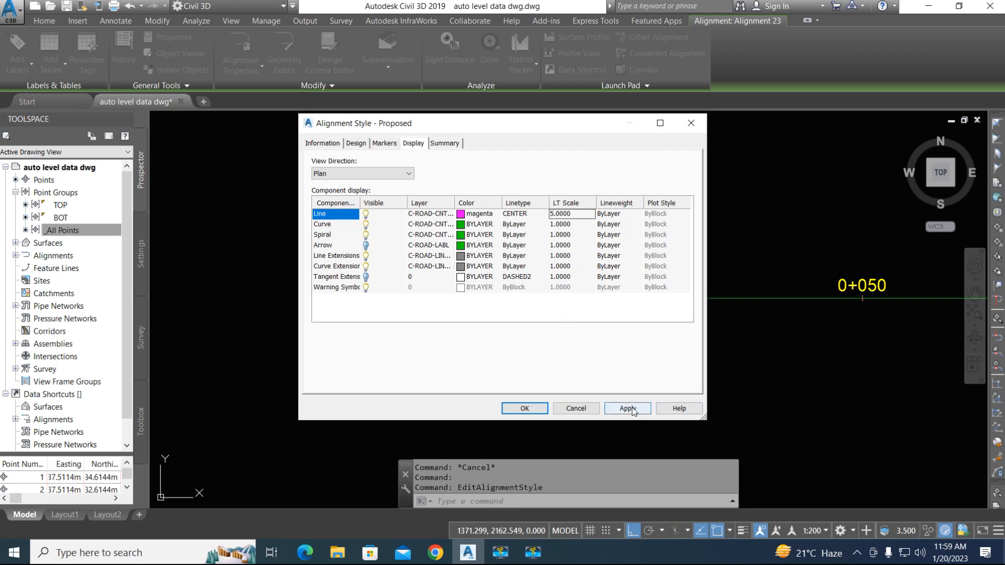
pyautogui.click(525, 408)
# Examine the restyled centerline and station labels along the alignment, returning to its start at 0+000.
pyautogui.moveTo(768, 334); pyautogui.dragTo(481, 335, button='middle')
pyautogui.scroll(-2, 548, 337)
pyautogui.moveTo(791, 349); pyautogui.dragTo(459, 353, button='middle')
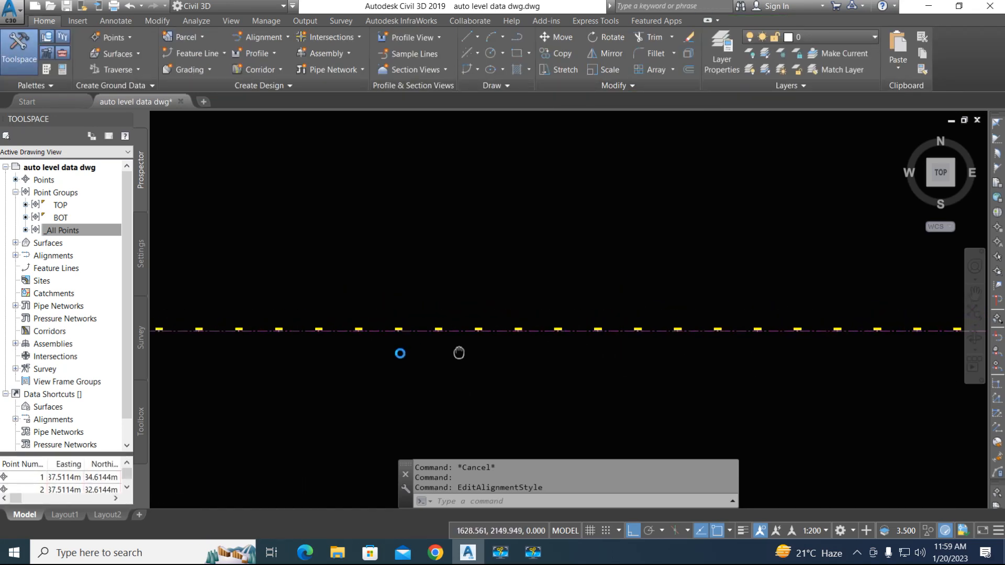
pyautogui.scroll(10, 776, 336)
pyautogui.scroll(-8, 721, 327)
pyautogui.scroll(-6, 720, 327)
pyautogui.scroll(6, 426, 314)
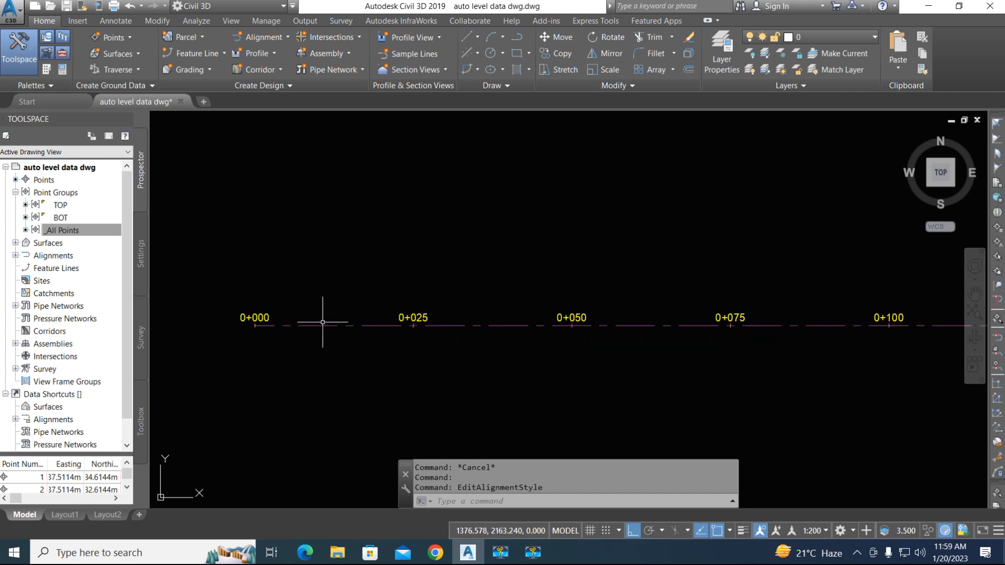
pyautogui.click(321, 326)
pyautogui.rightClick(316, 329)
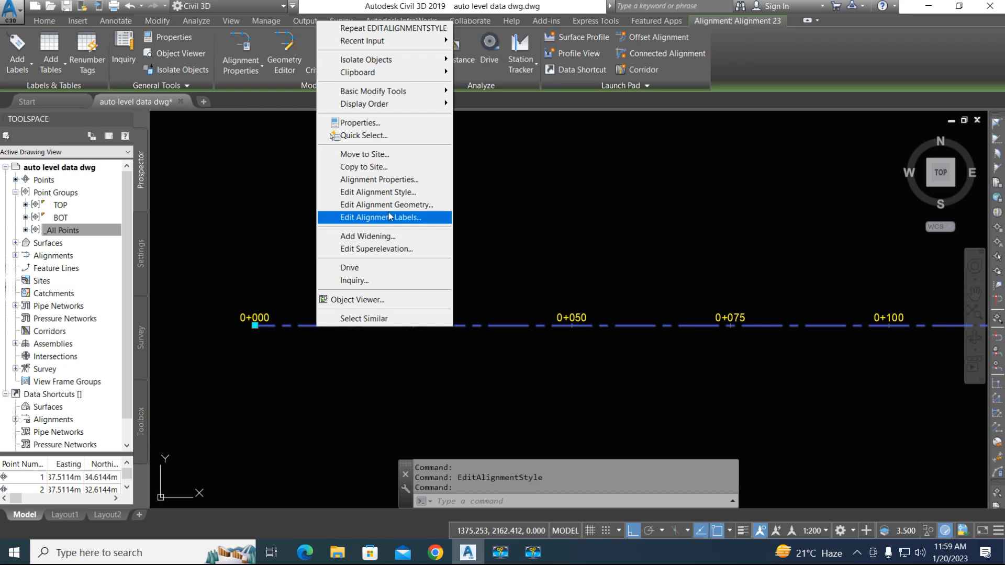
pyautogui.click(392, 180)
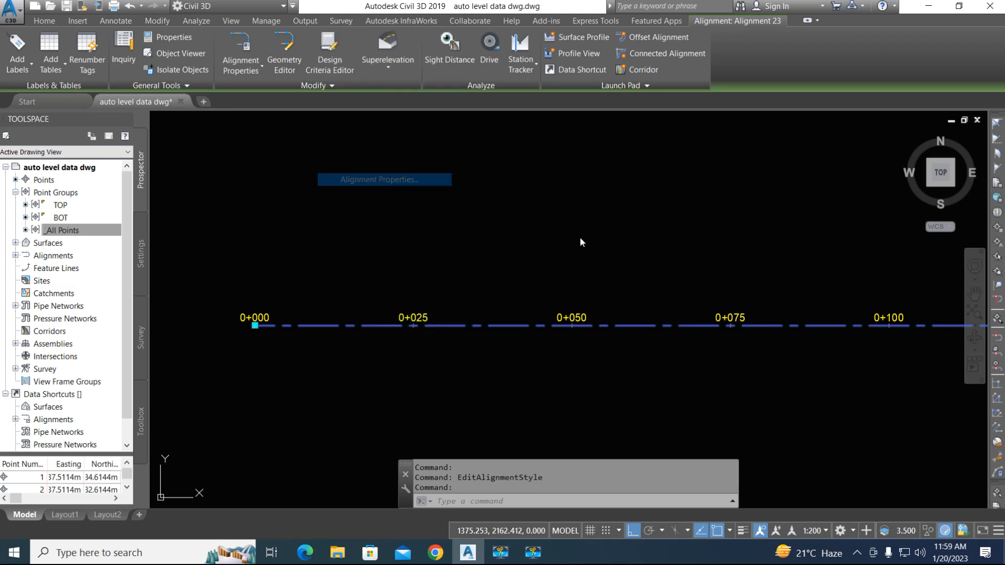
pyautogui.click(879, 145)
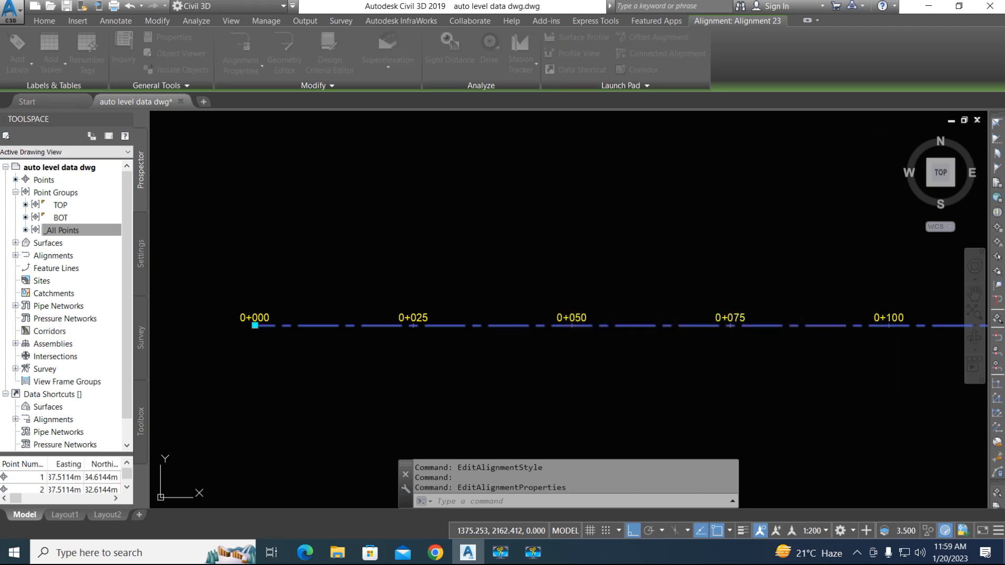
# Set the Line component's lineweight to 0.30 mm in the Proposed alignment style and accept the change.
pyautogui.rightClick(317, 325)
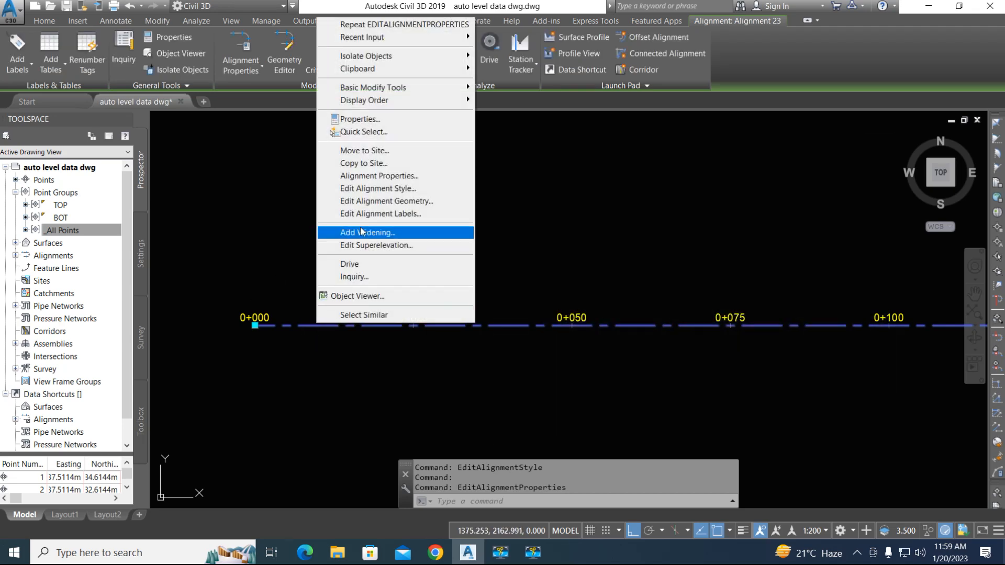
pyautogui.click(381, 189)
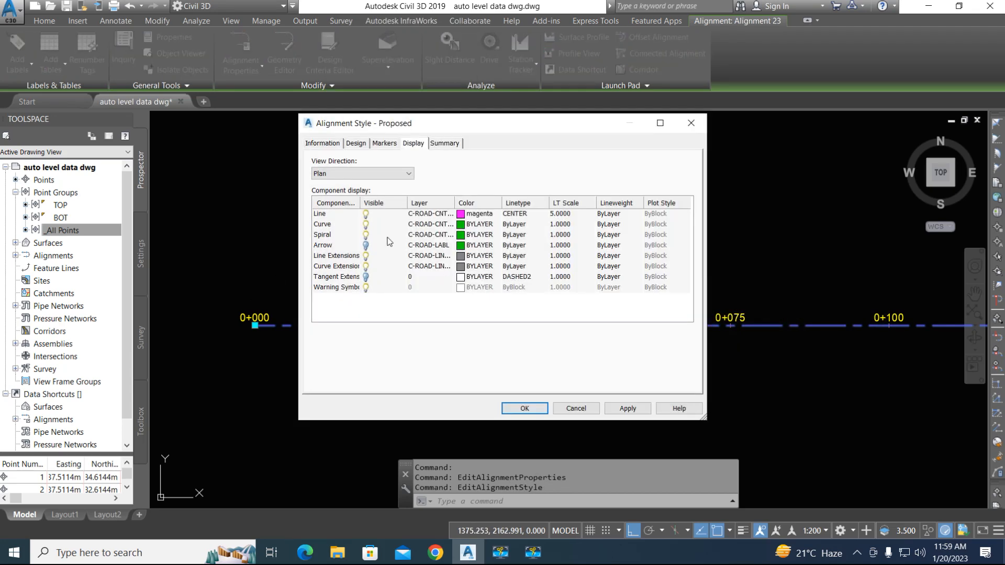
pyautogui.click(607, 219)
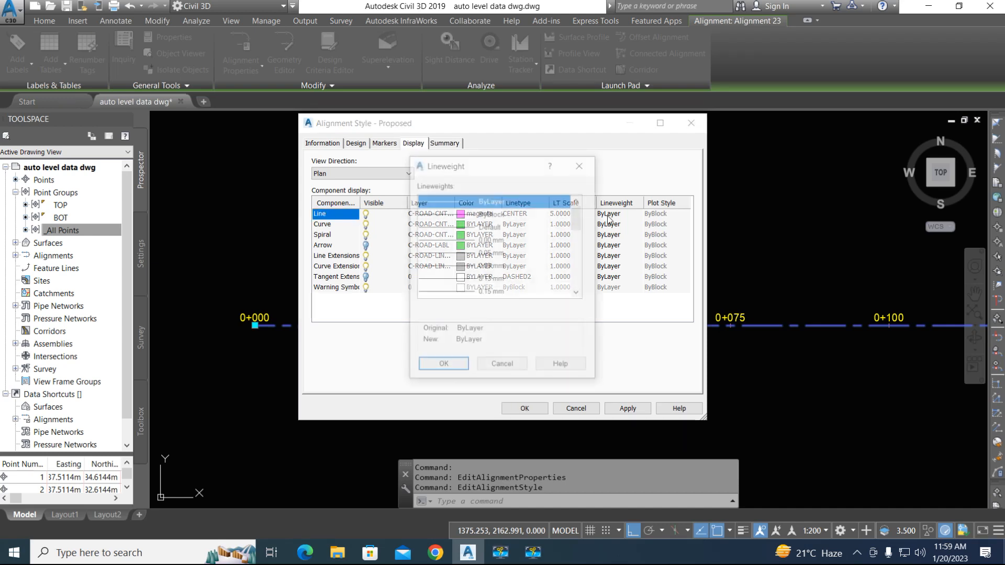
pyautogui.moveTo(577, 218); pyautogui.dragTo(578, 250)
pyautogui.click(453, 213)
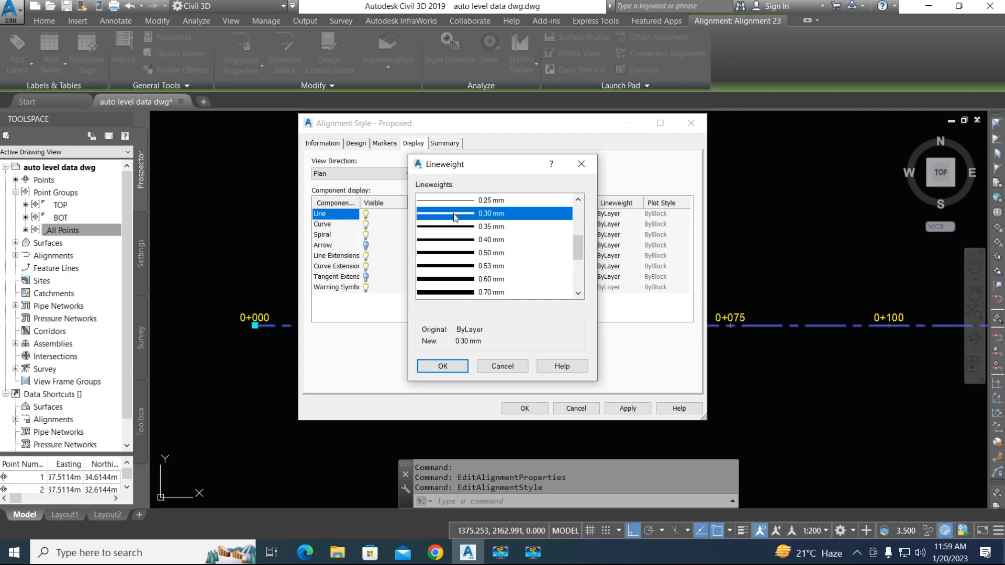
pyautogui.click(462, 362)
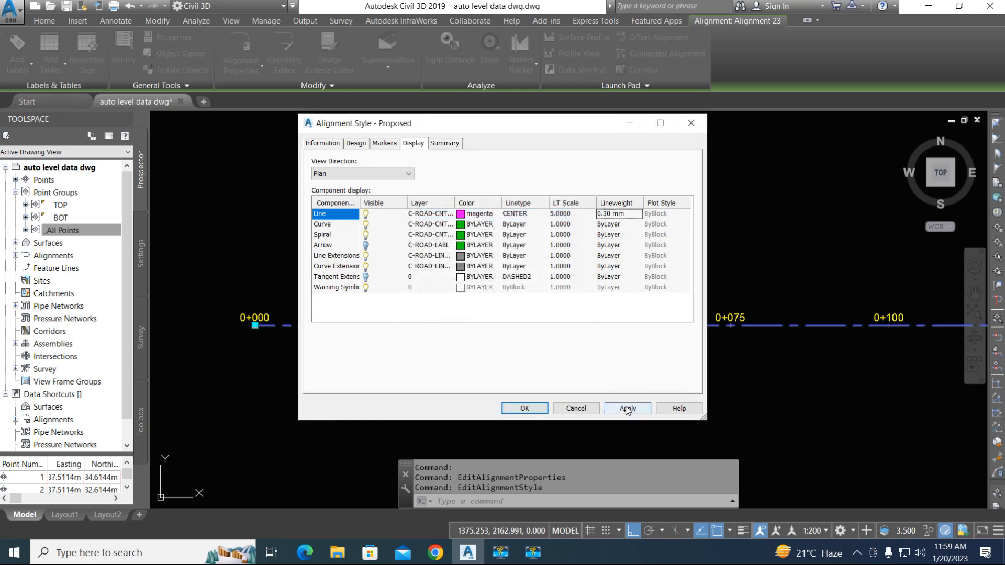
pyautogui.click(525, 408)
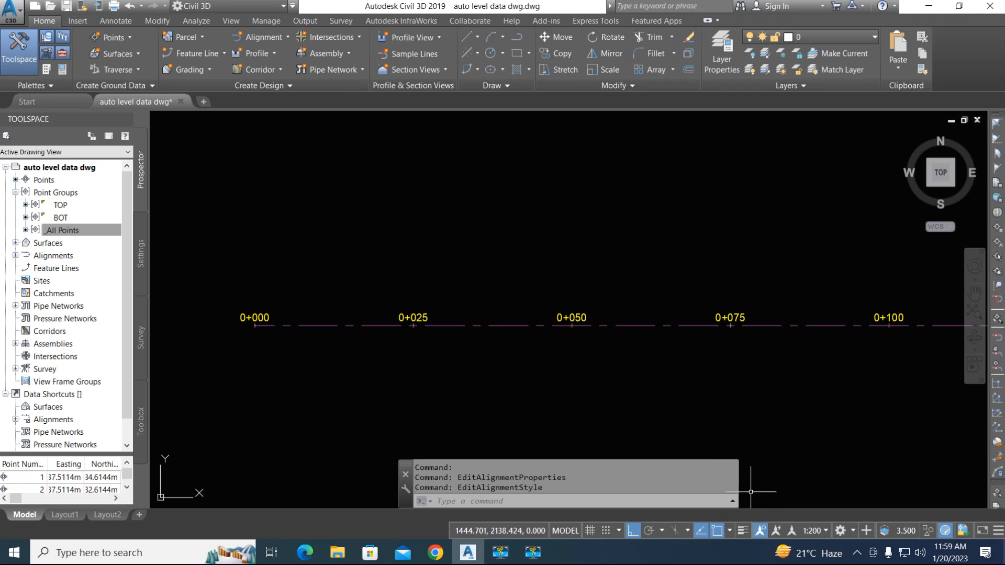
# Turn on lineweight display and bring the whole alignment into view.
pyautogui.click(743, 532)
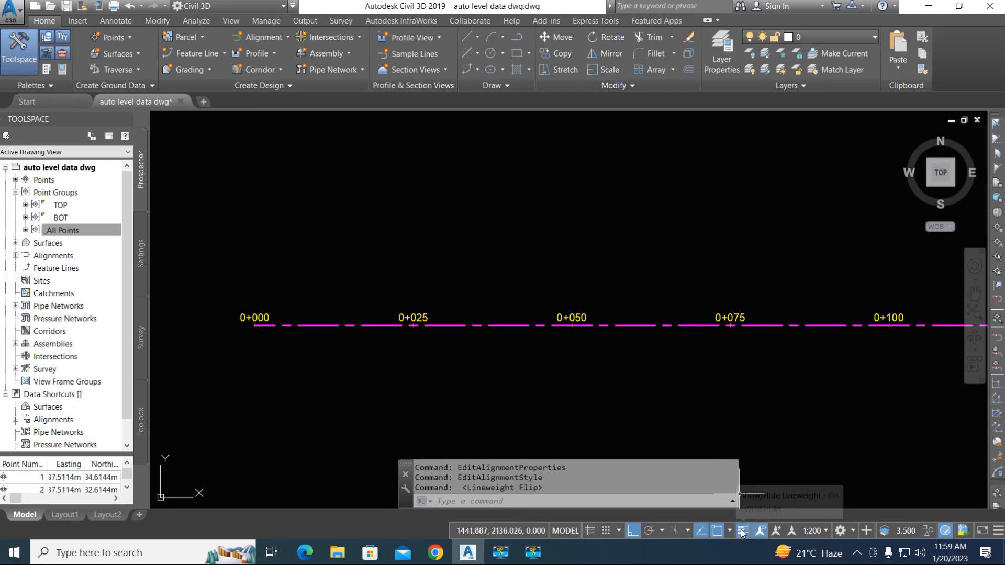
pyautogui.scroll(-4, 297, 320)
pyautogui.moveTo(700, 353); pyautogui.dragTo(231, 333, button='middle')
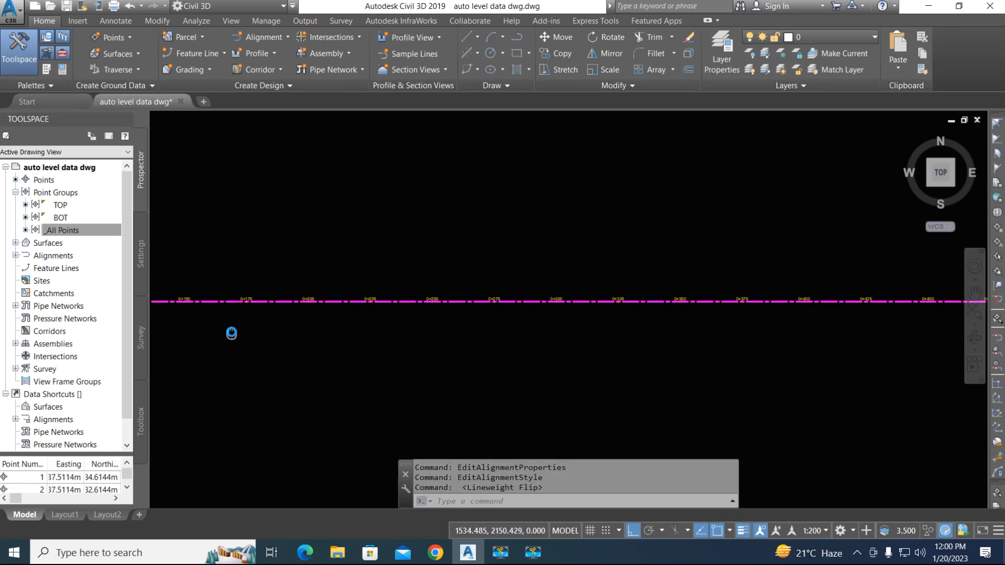
pyautogui.scroll(-6, 802, 314)
pyautogui.moveTo(726, 339); pyautogui.dragTo(417, 283, button='middle')
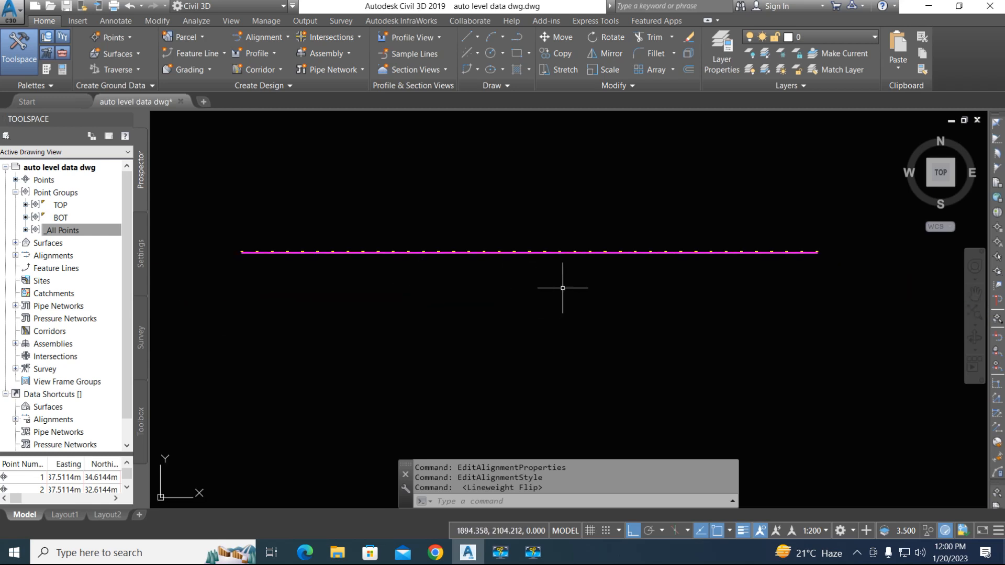
# Start creating points along the alignment by importing from file, and review the BOTTAM X SECTION text file's contents.
pyautogui.click(111, 37)
pyautogui.moveTo(185, 103)
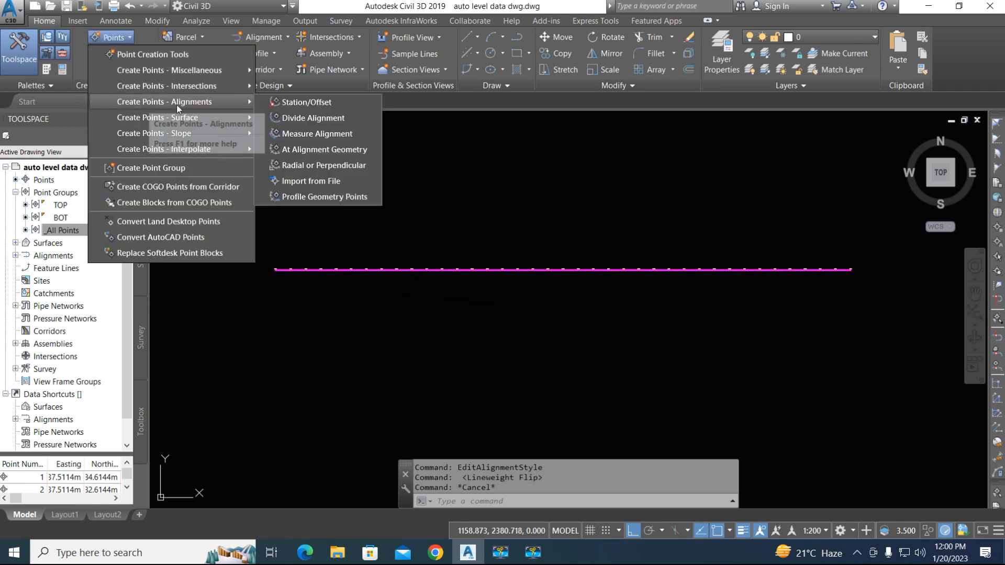
pyautogui.click(333, 184)
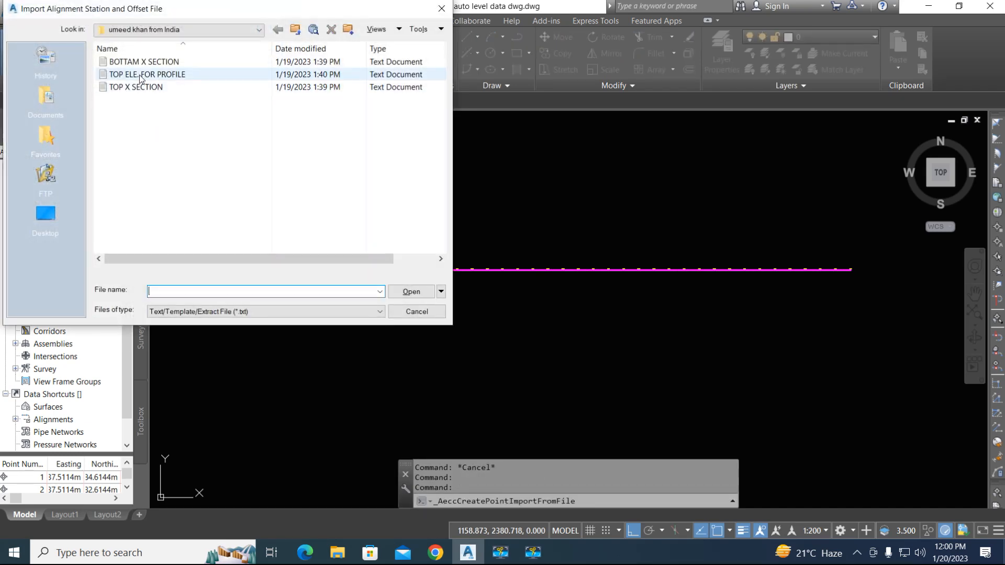
pyautogui.click(140, 75)
pyautogui.click(138, 63)
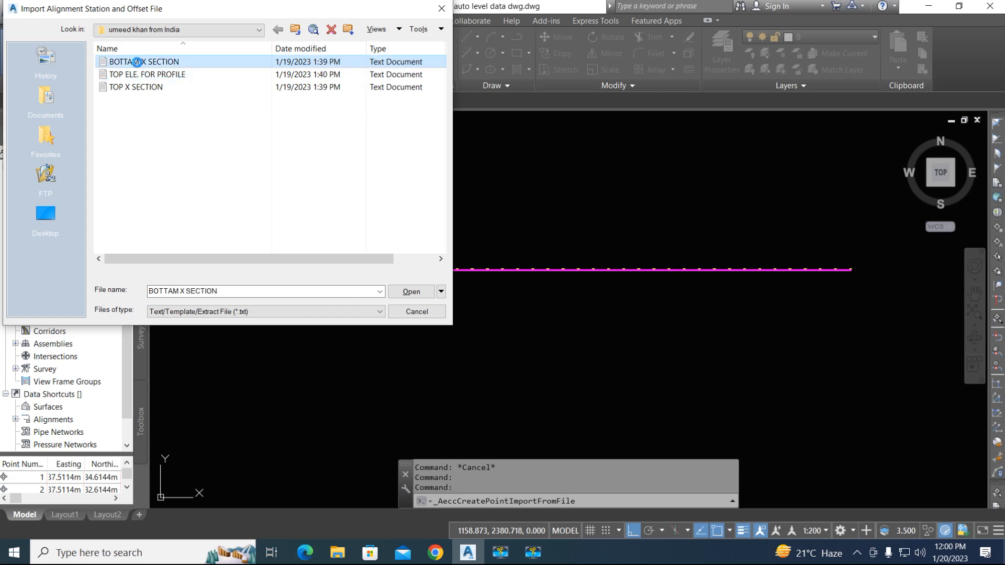
pyautogui.rightClick(138, 62)
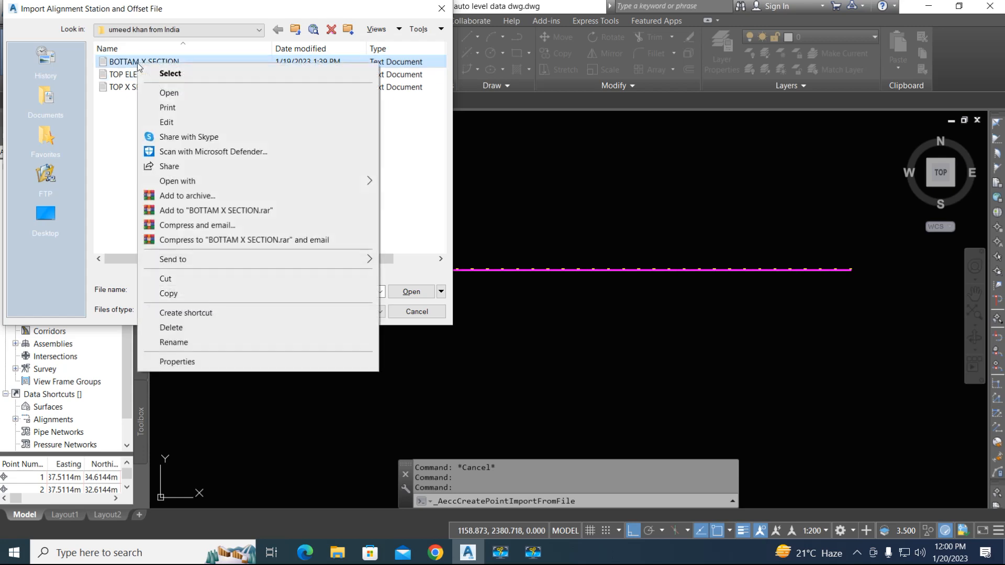
pyautogui.click(169, 93)
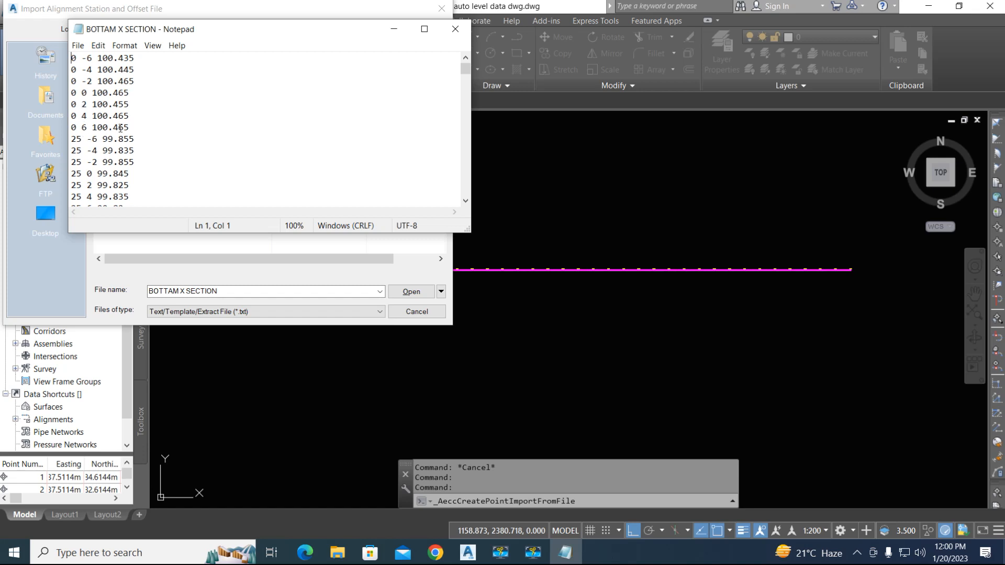
pyautogui.click(456, 29)
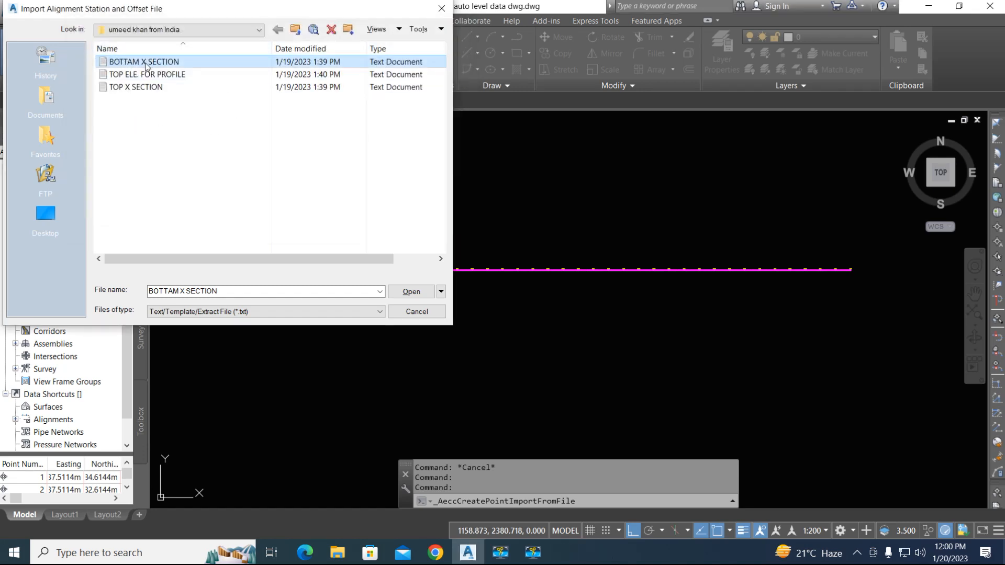
# Load the BOTTAM X SECTION file using the Station, Offset, Elevation format with Space as the delimiter.
pyautogui.click(412, 292)
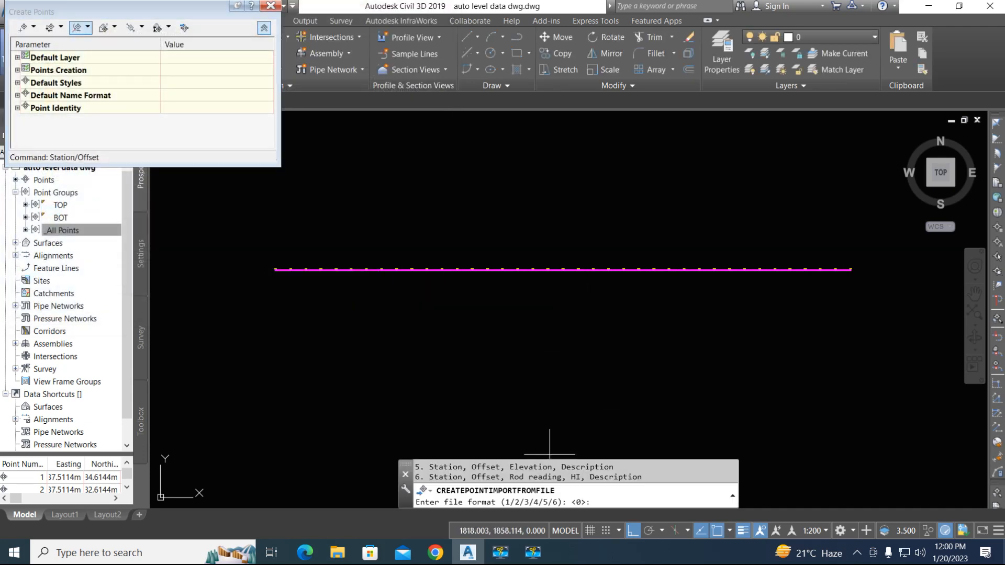
pyautogui.moveTo(540, 459); pyautogui.dragTo(542, 286)
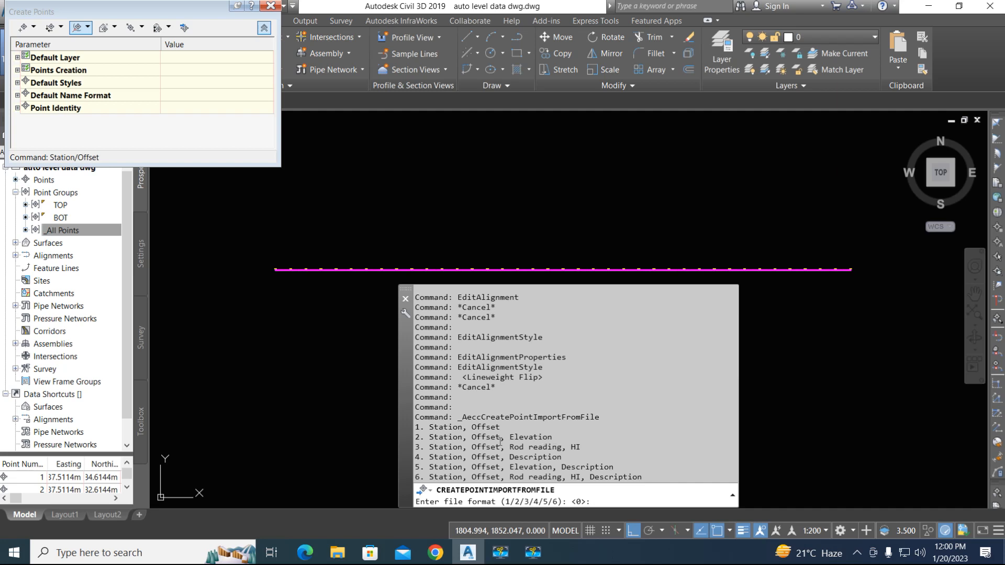
pyautogui.write('2')
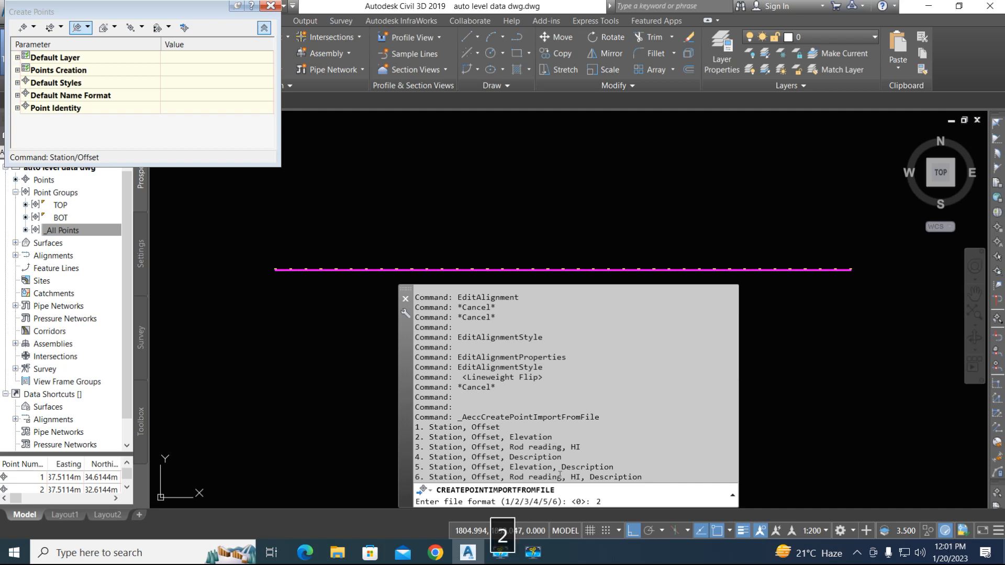
pyautogui.press('Return')
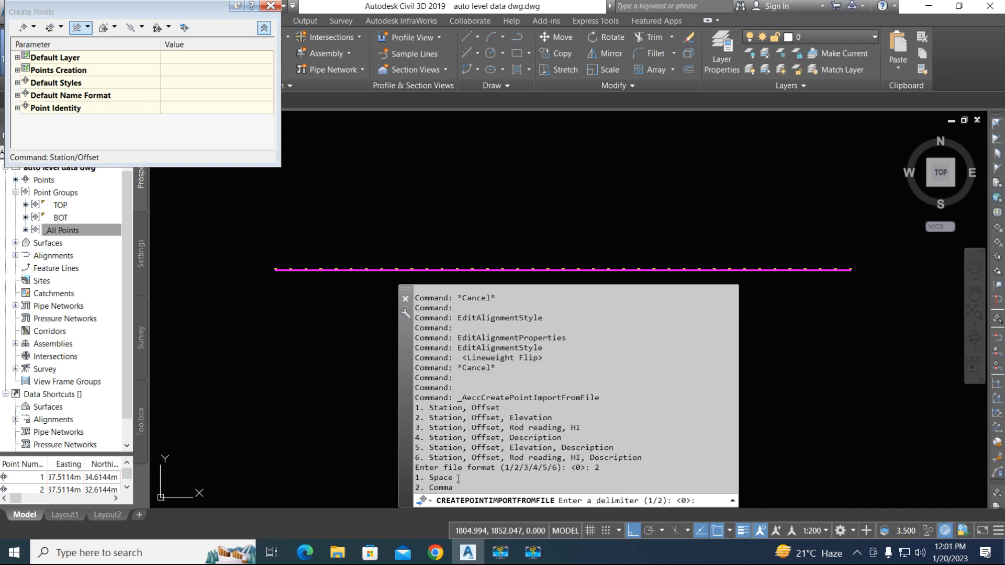
pyautogui.moveTo(415, 478); pyautogui.dragTo(459, 480)
pyautogui.write('1')
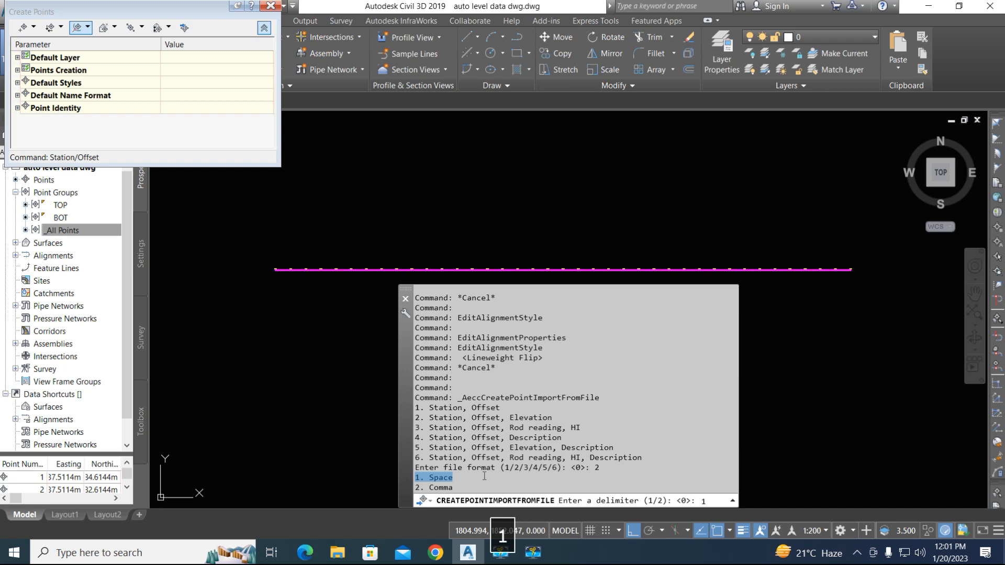
pyautogui.press('Return')
# Set the invalid elevation indicator to -99999, accept the default station offset indicator, and import the points onto the 950 m alignment.
pyautogui.click(662, 503)
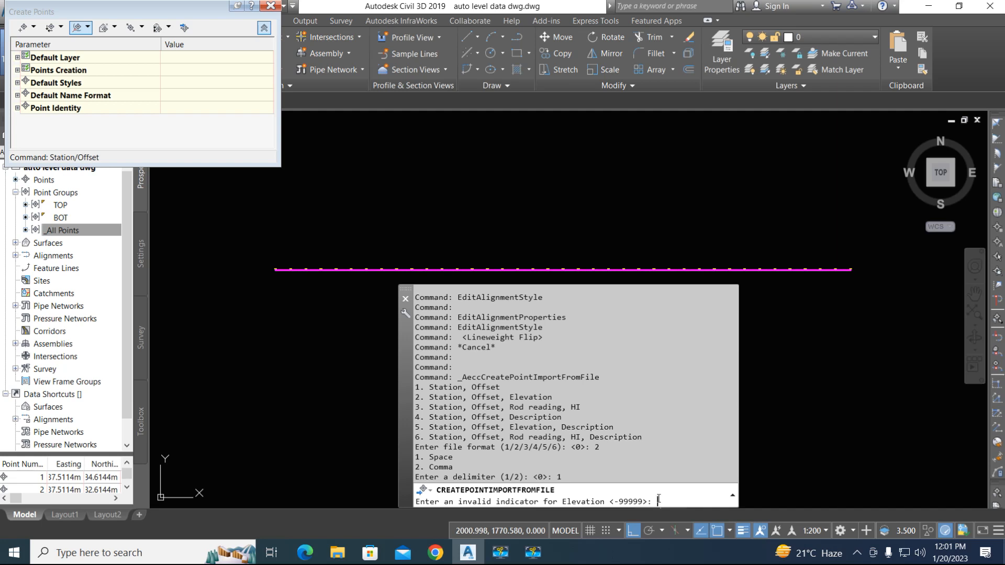
pyautogui.write('-')
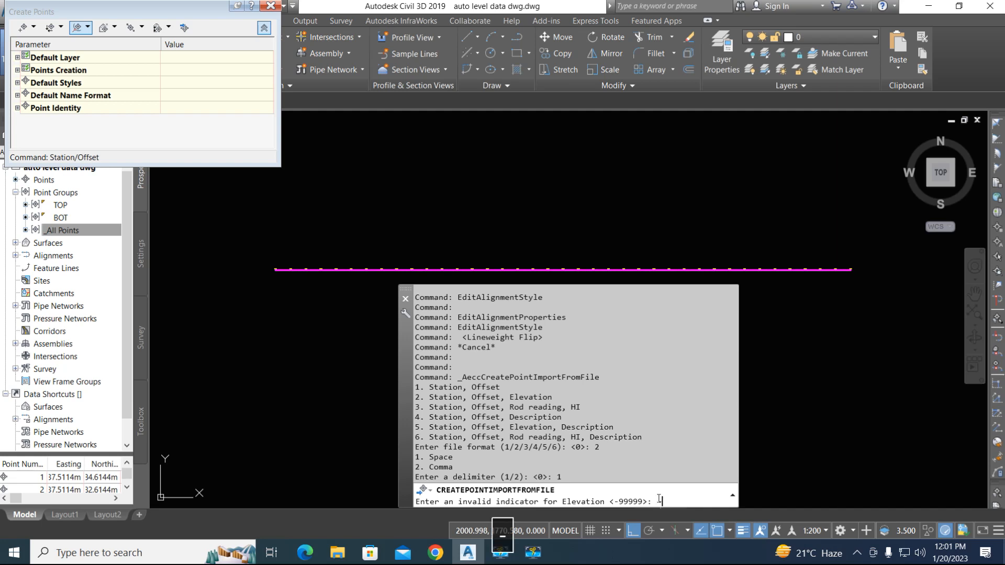
pyautogui.write('99999')
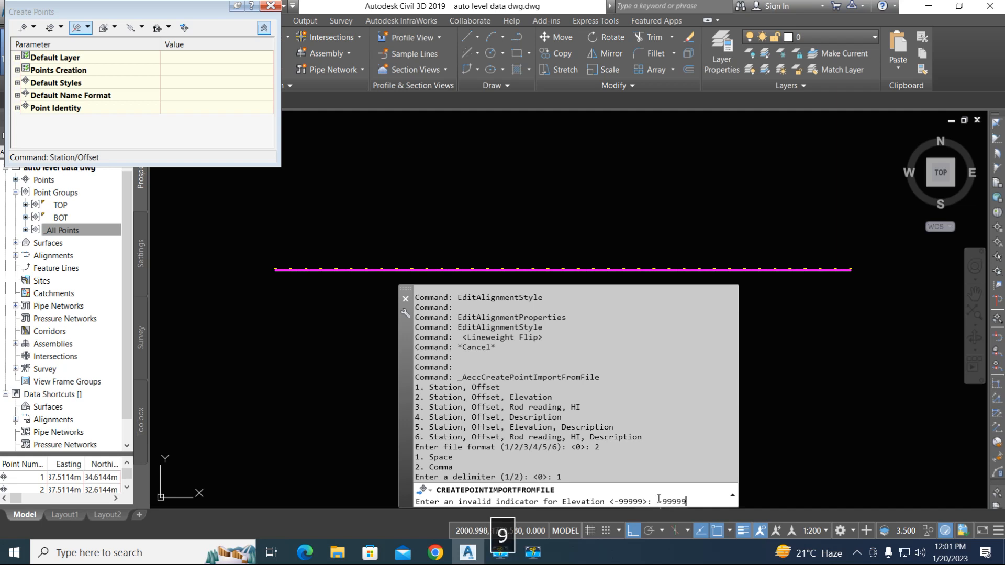
pyautogui.press('Return')
pyautogui.press('Return')
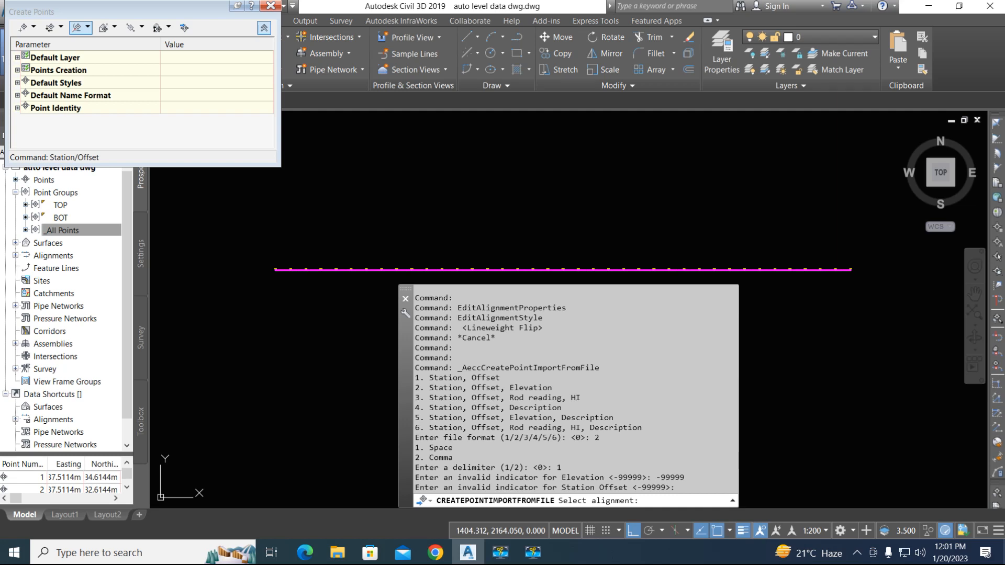
pyautogui.click(277, 270)
pyautogui.scroll(3, 325, 269)
pyautogui.moveTo(342, 273); pyautogui.dragTo(339, 250, button='middle')
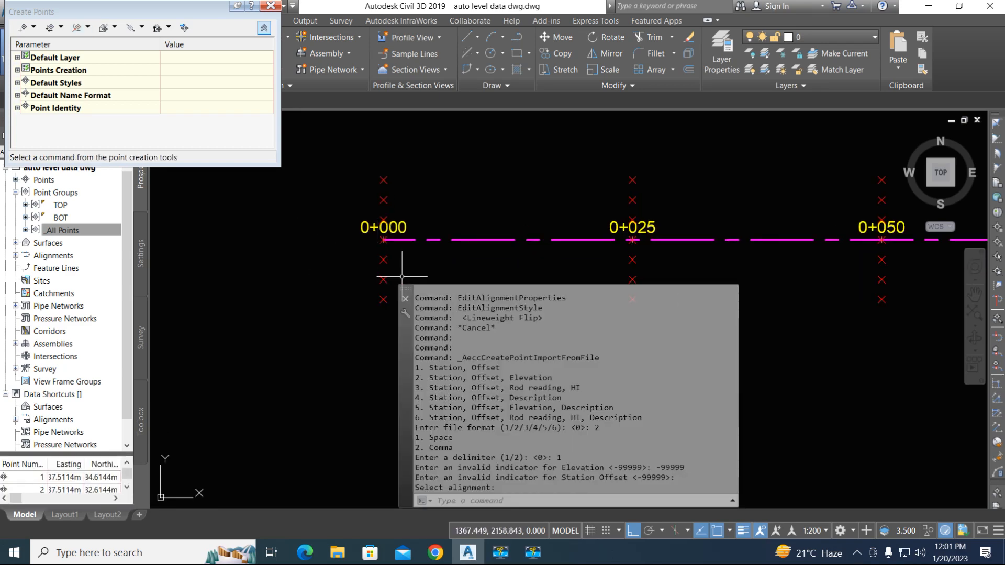
pyautogui.click(271, 6)
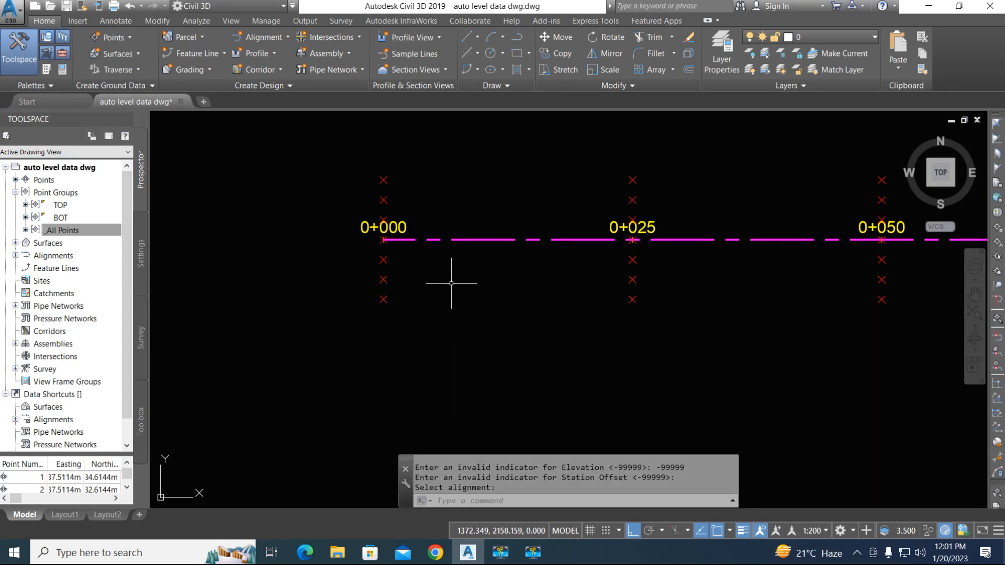
# Examine the imported cross-section points along the alignment between stations 0+000 and 0+950.
pyautogui.scroll(-5, 359, 273)
pyautogui.moveTo(399, 289); pyautogui.dragTo(426, 318, button='middle')
pyautogui.moveTo(623, 318); pyautogui.dragTo(246, 301, button='middle')
pyautogui.scroll(5, 774, 278)
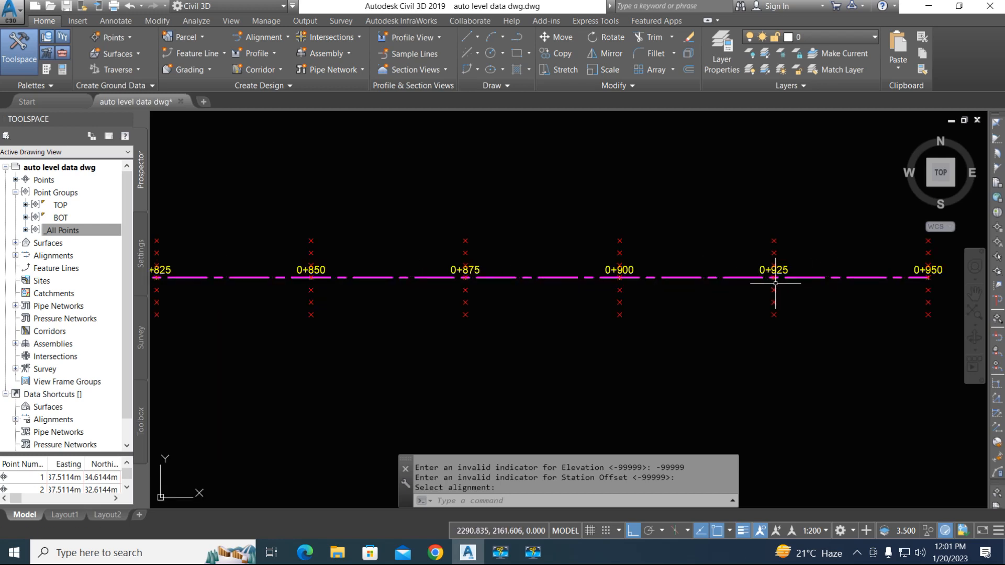
pyautogui.scroll(-3, 233, 307)
pyautogui.scroll(1, 464, 314)
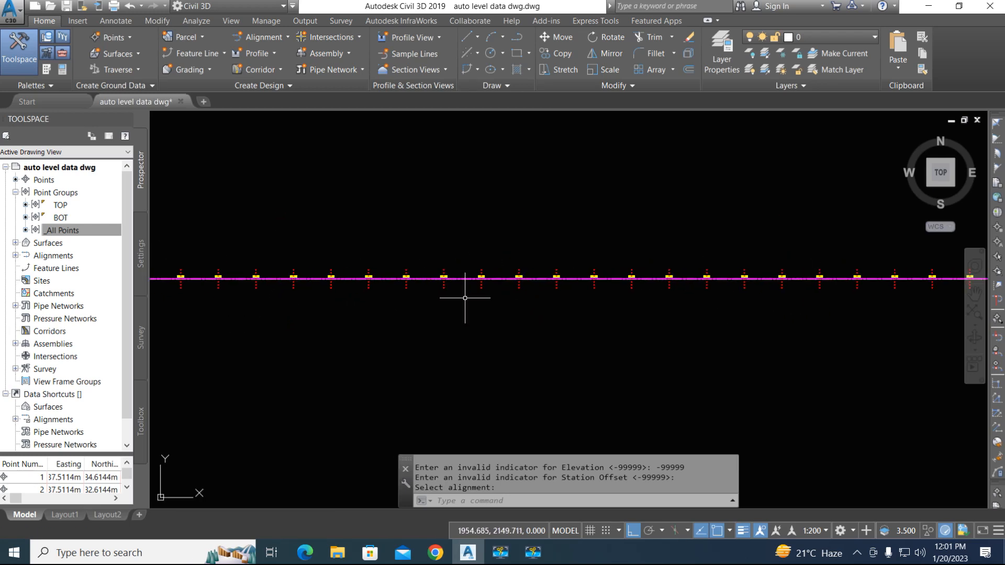
pyautogui.click(63, 231)
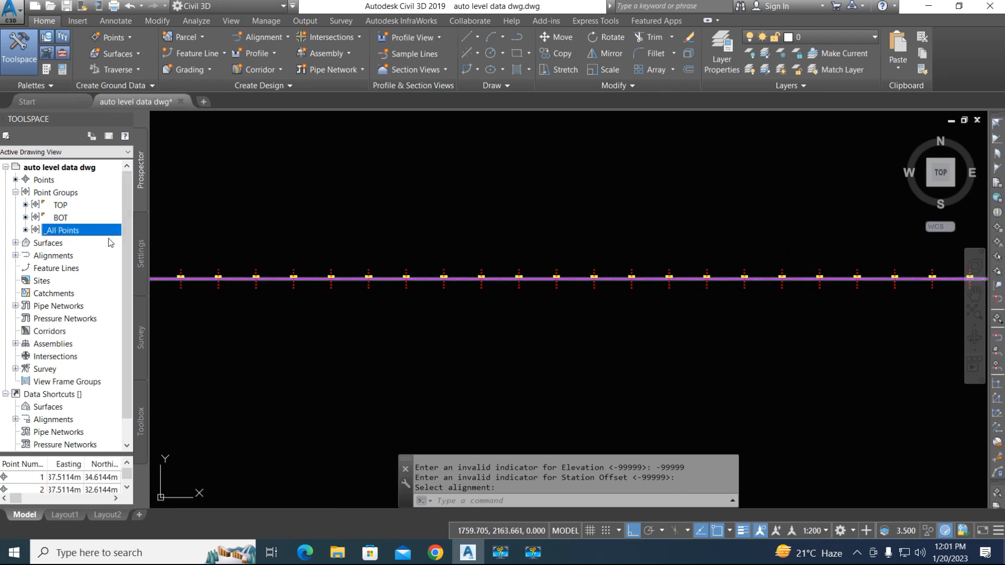
pyautogui.scroll(2, 190, 266)
pyautogui.moveTo(190, 266); pyautogui.dragTo(388, 269, button='middle')
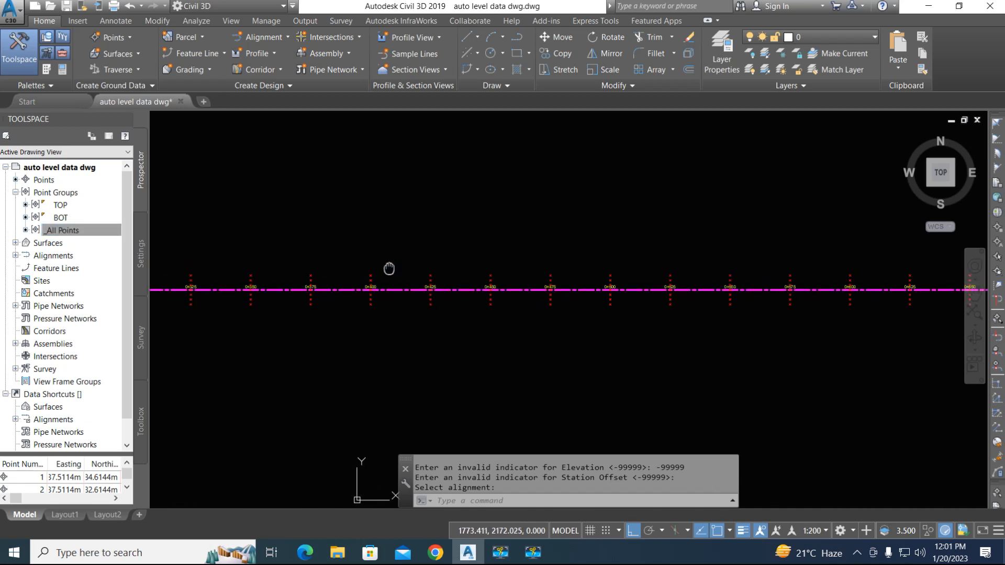
pyautogui.scroll(2, 236, 266)
pyautogui.moveTo(237, 267)
pyautogui.mouseDown(button='middle')
pyautogui.moveTo(376, 276)
pyautogui.moveTo(545, 264)
pyautogui.mouseUp(button='middle')
pyautogui.scroll(-5, 377, 276)
pyautogui.scroll(5, 330, 274)
pyautogui.scroll(-4, 478, 341)
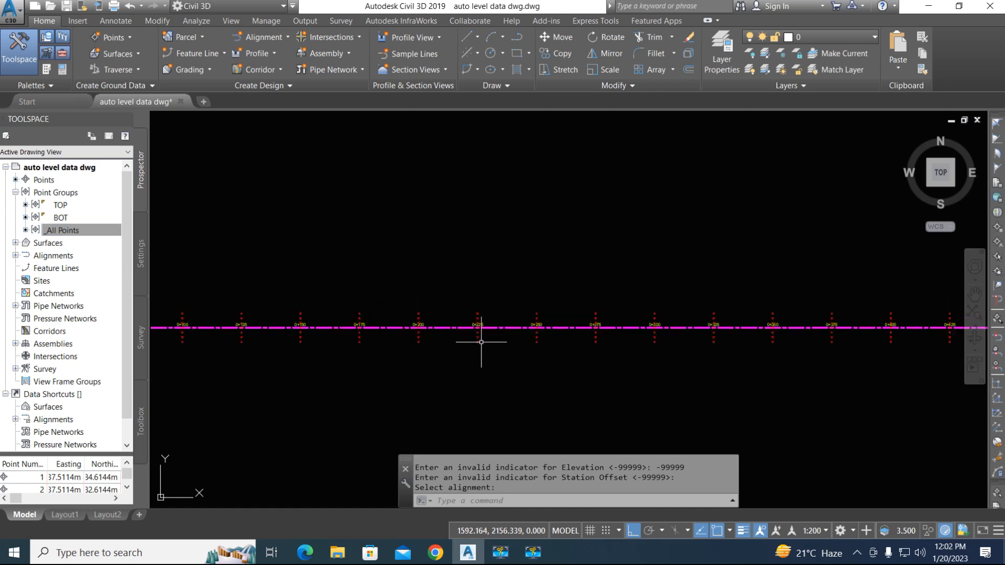
# Compare the imported points with the drawing's finished road plan and its TOP and BOT point groups, returning to station 0+000.
pyautogui.scroll(-4, 411, 345)
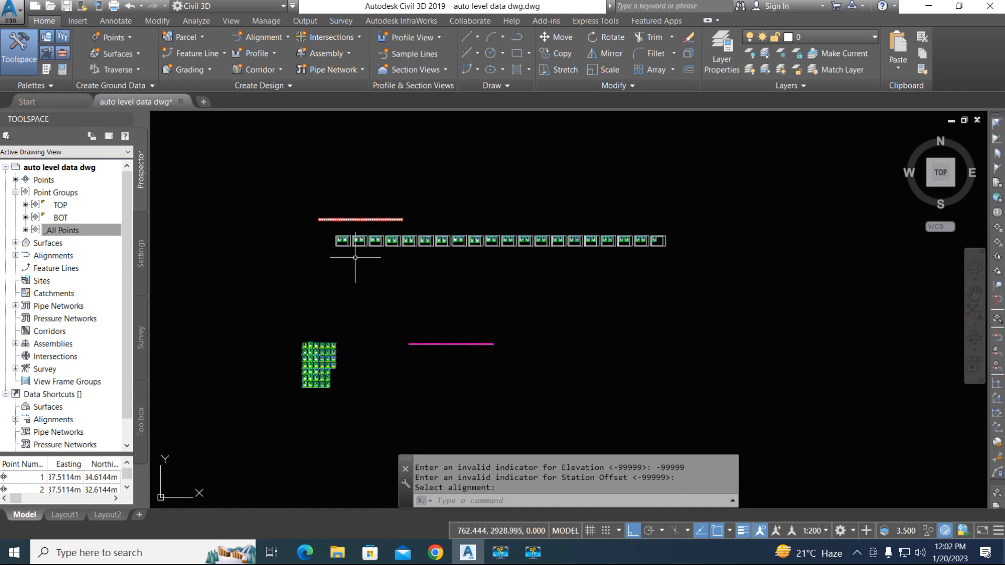
pyautogui.scroll(4, 343, 213)
pyautogui.scroll(5, 329, 224)
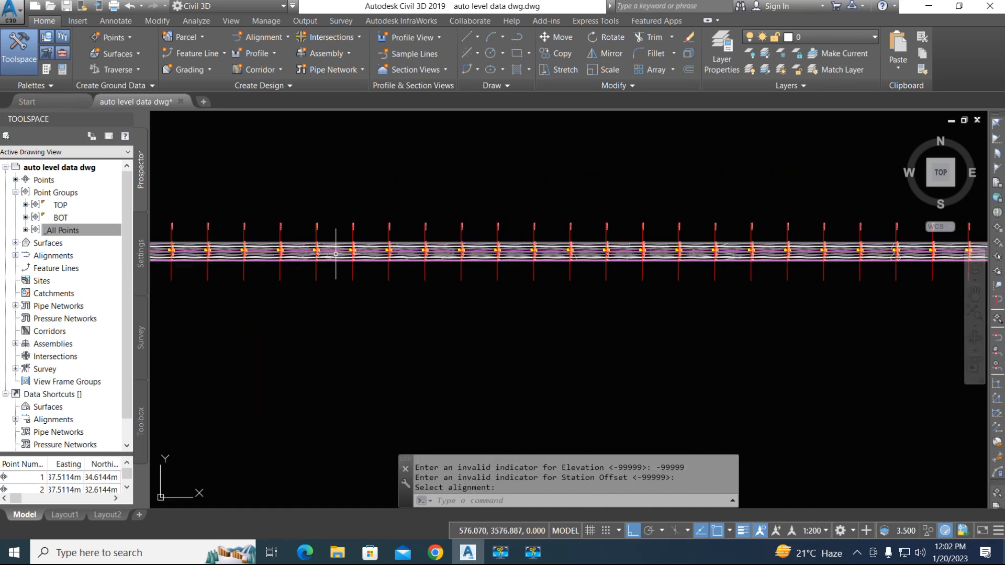
pyautogui.click(61, 218)
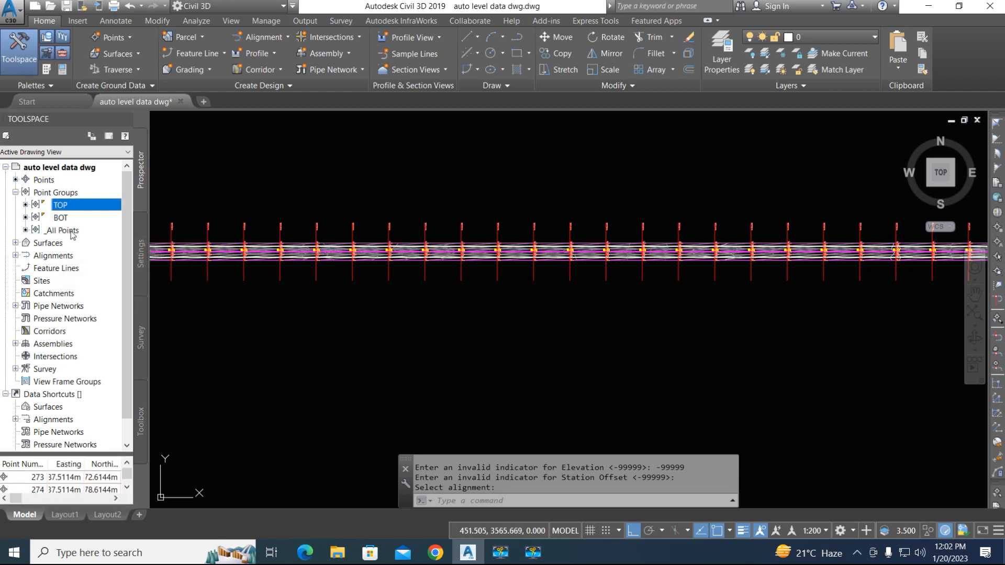
pyautogui.scroll(-5, 287, 319)
pyautogui.scroll(-4, 303, 348)
pyautogui.scroll(4, 316, 388)
pyautogui.scroll(4, 400, 402)
pyautogui.scroll(5, 398, 308)
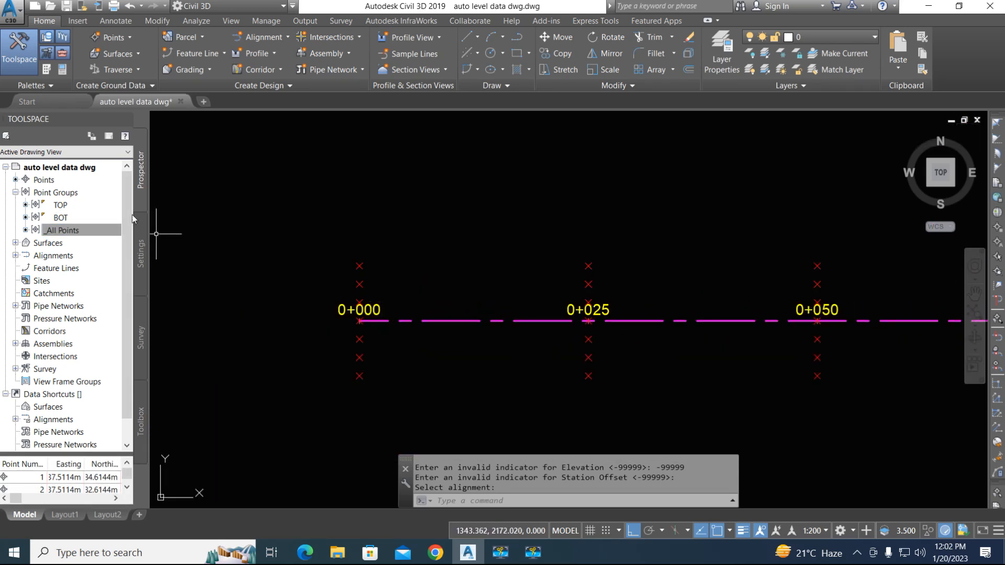
pyautogui.scroll(2, 350, 265)
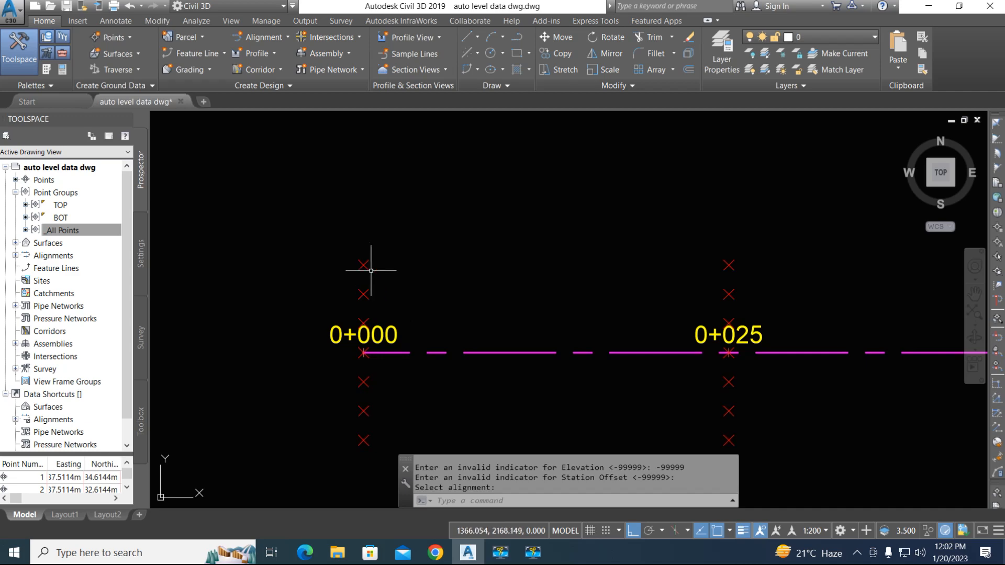
# Try to create a point group that includes _All Points, and compare it with the _All Points group.
pyautogui.click(365, 264)
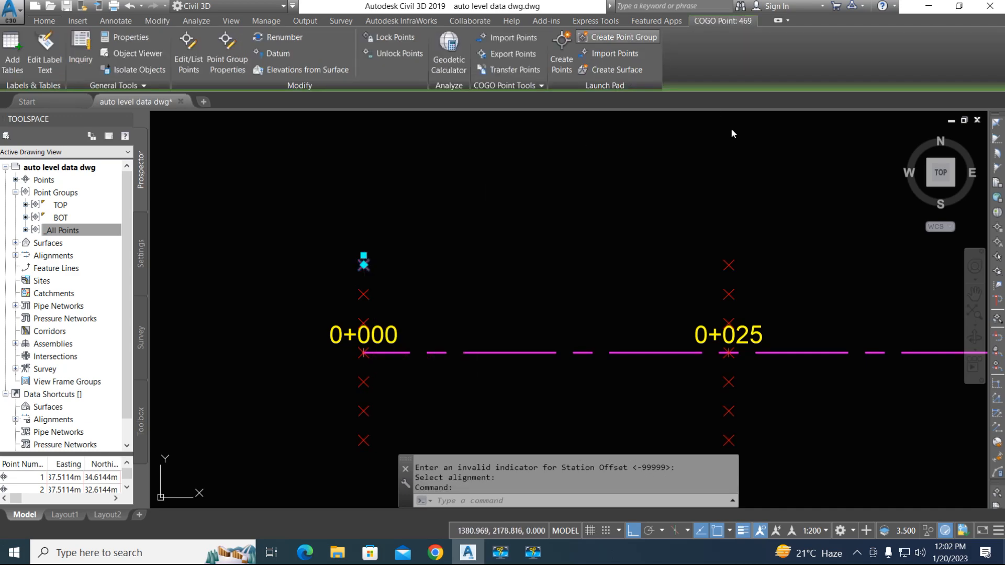
pyautogui.click(622, 37)
pyautogui.click(361, 145)
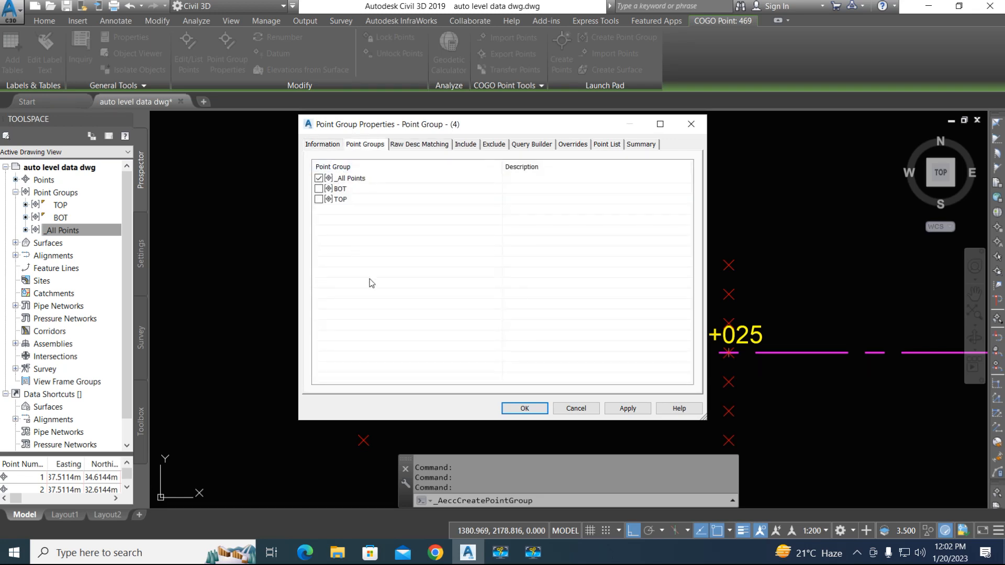
pyautogui.click(525, 408)
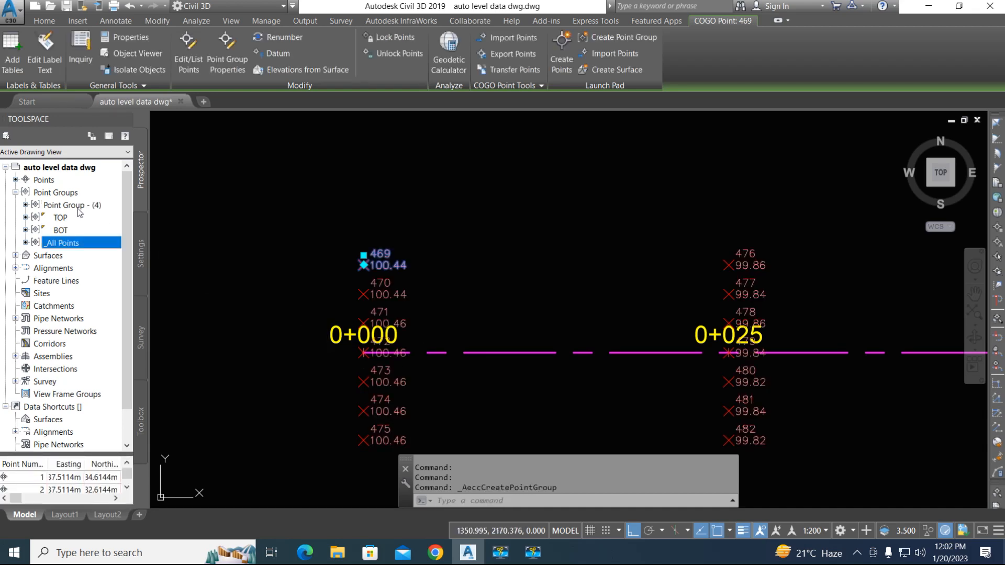
pyautogui.click(78, 208)
pyautogui.moveTo(89, 212)
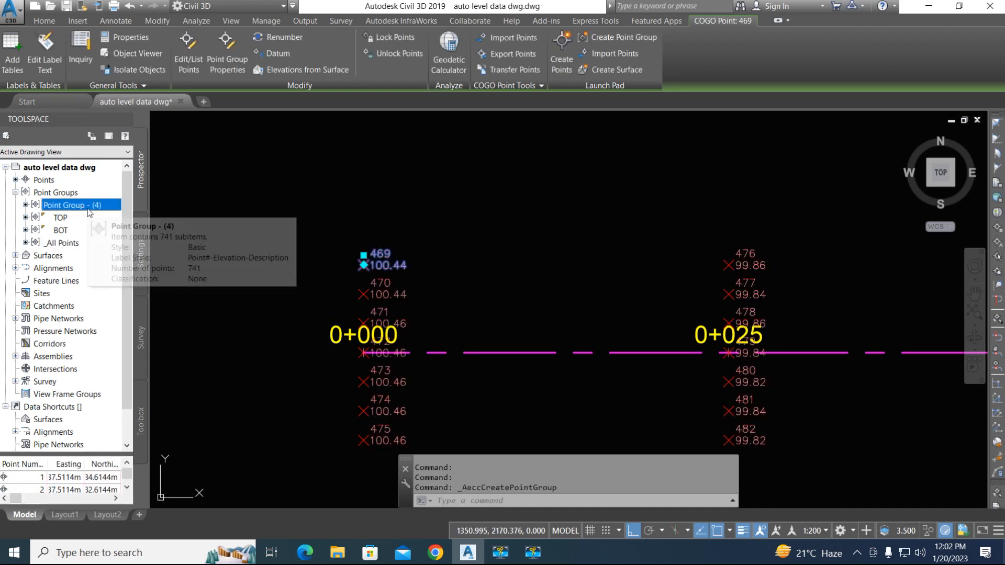
pyautogui.click(66, 244)
pyautogui.click(70, 207)
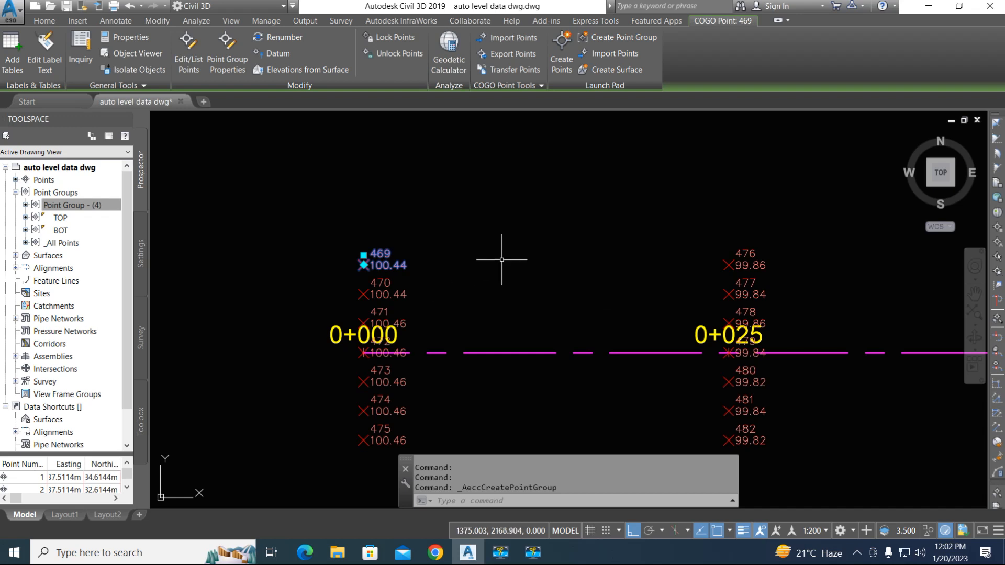
# Undo the point group creation and the point import, and redo the point import along the alignment.
pyautogui.hotkey('ctrl', 'z')
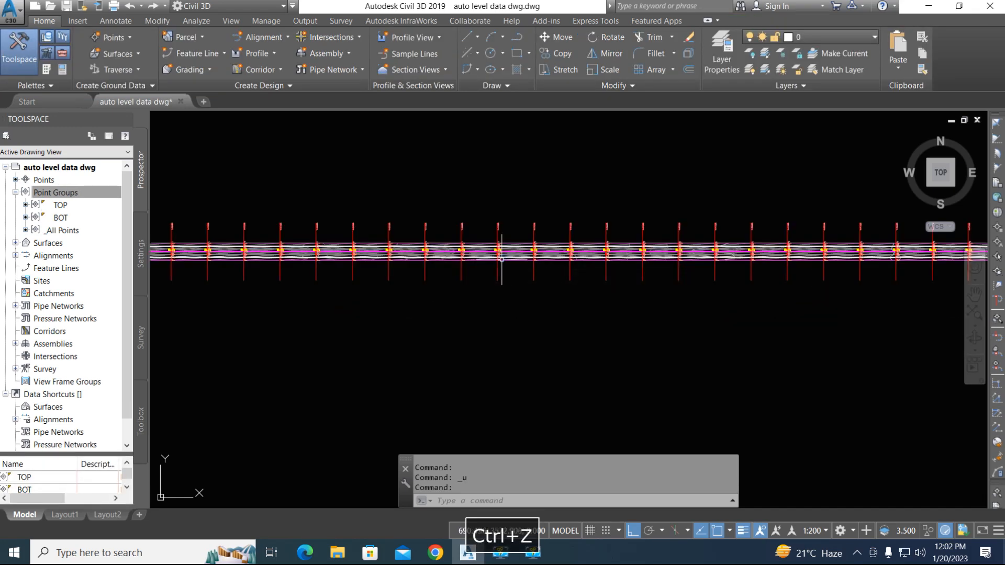
pyautogui.scroll(-5, 423, 307)
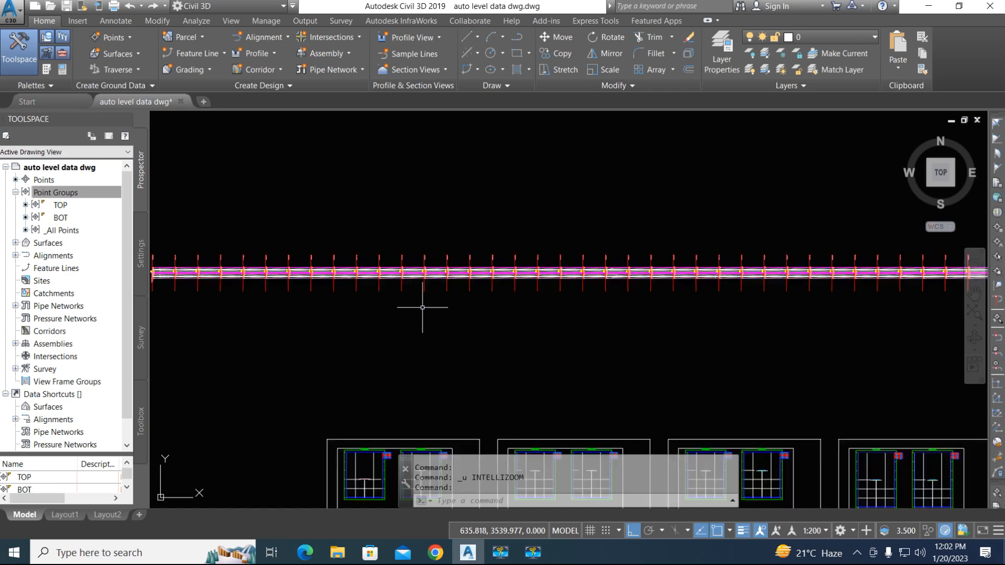
pyautogui.scroll(10, 399, 335)
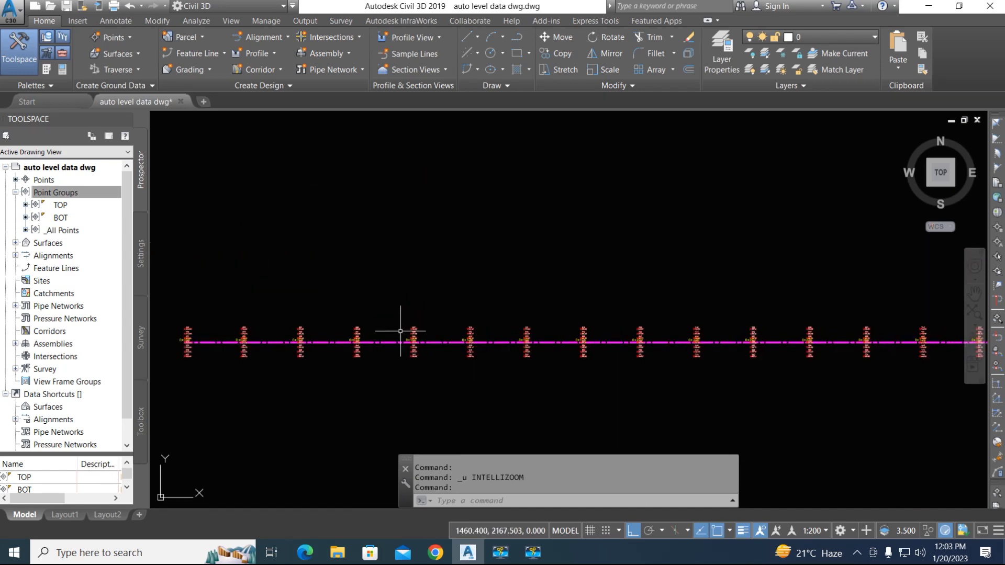
pyautogui.hotkey('ctrl', 'z')
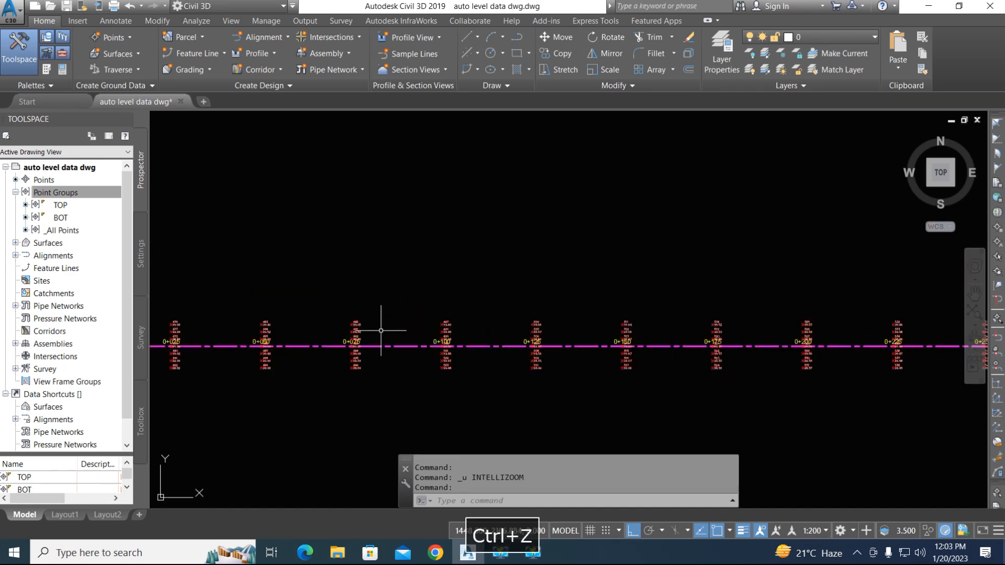
pyautogui.hotkey('ctrl', 'z')
pyautogui.hotkey('ctrl', 'z')
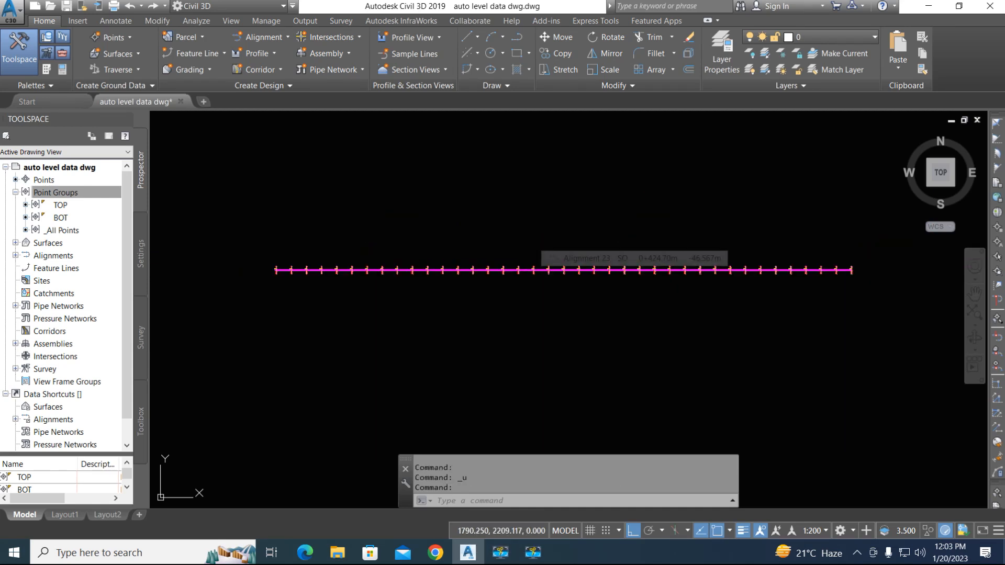
pyautogui.hotkey('ctrl', 'z')
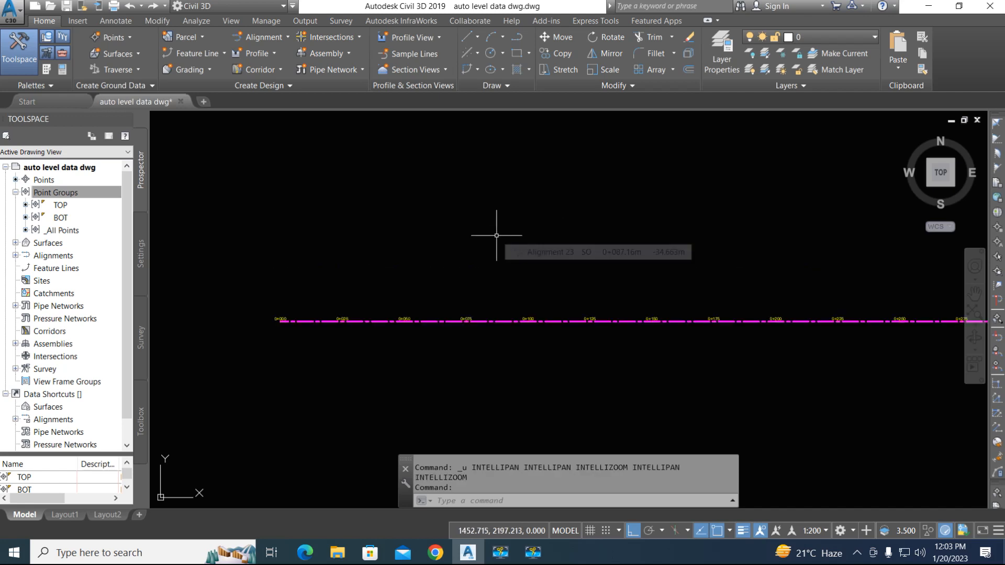
pyautogui.hotkey('ctrl', 'y')
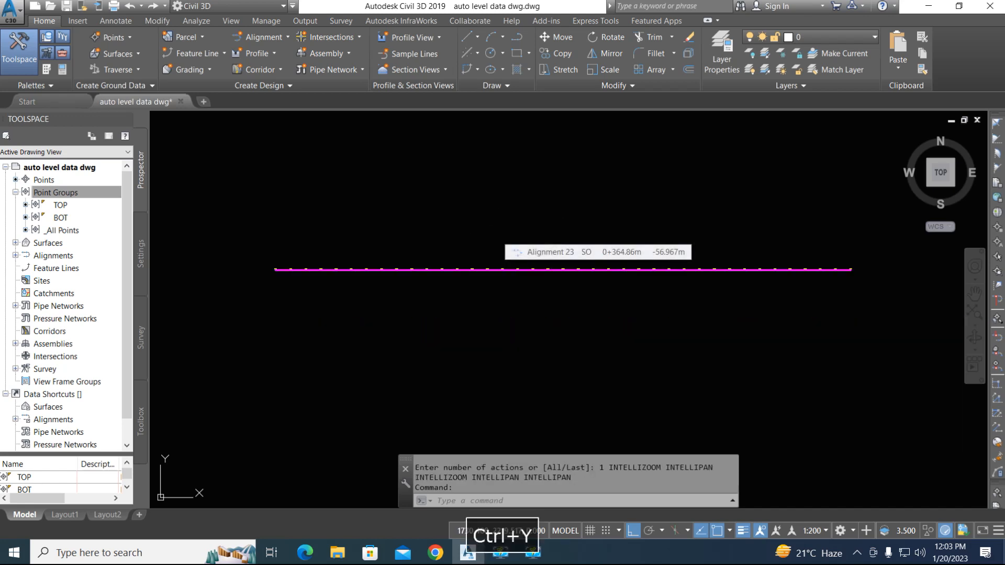
pyautogui.hotkey('ctrl', 'y')
pyautogui.moveTo(460, 327); pyautogui.dragTo(657, 266, button='middle')
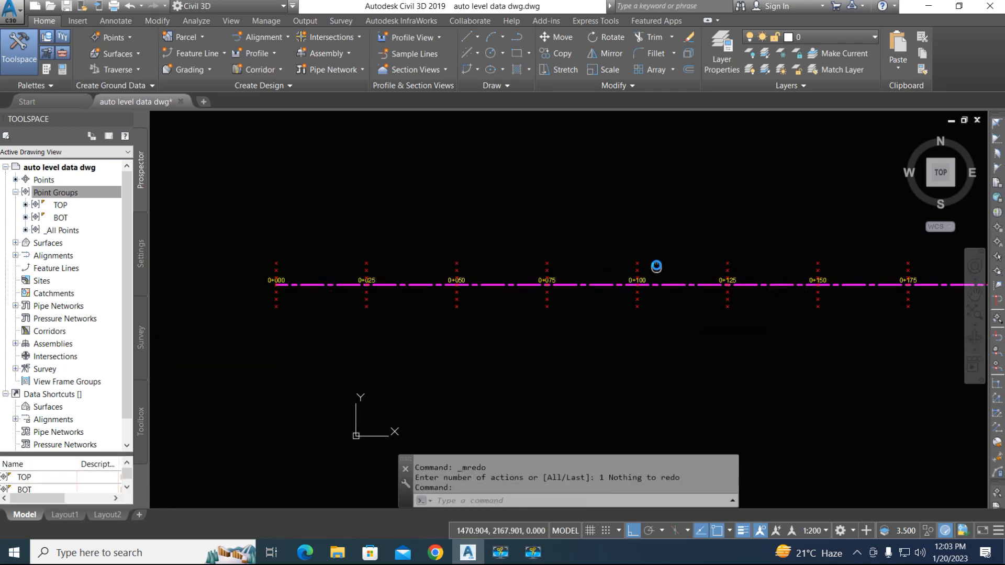
pyautogui.scroll(4, 296, 285)
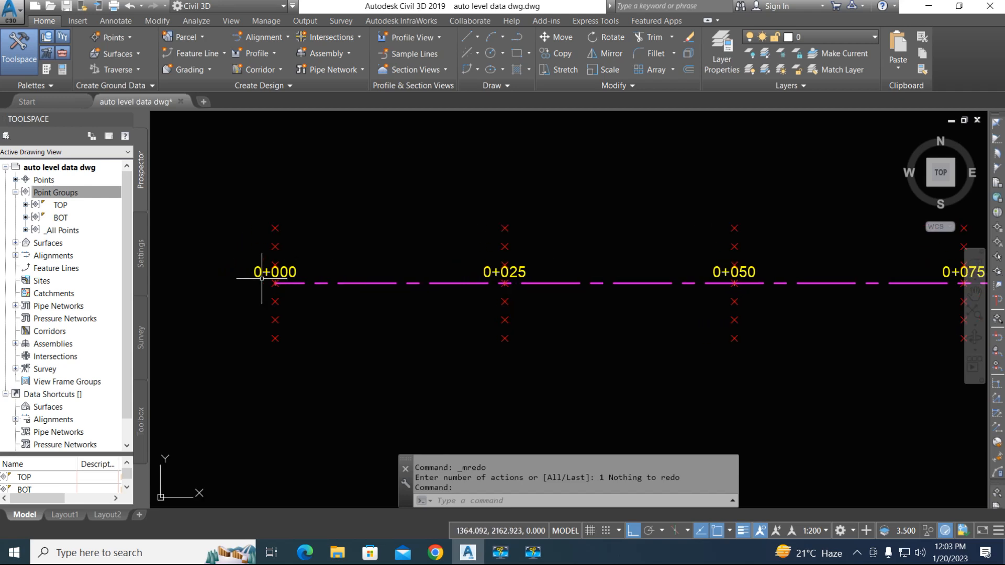
# Freeze the station label layer and the alignment layer by picking their objects near station 0+000.
pyautogui.scroll(2, 262, 279)
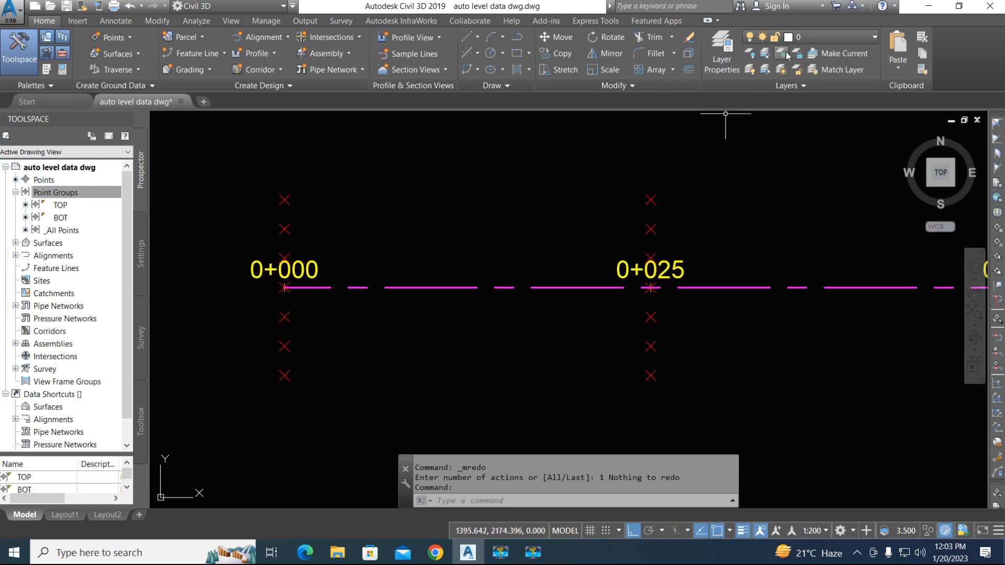
pyautogui.click(780, 53)
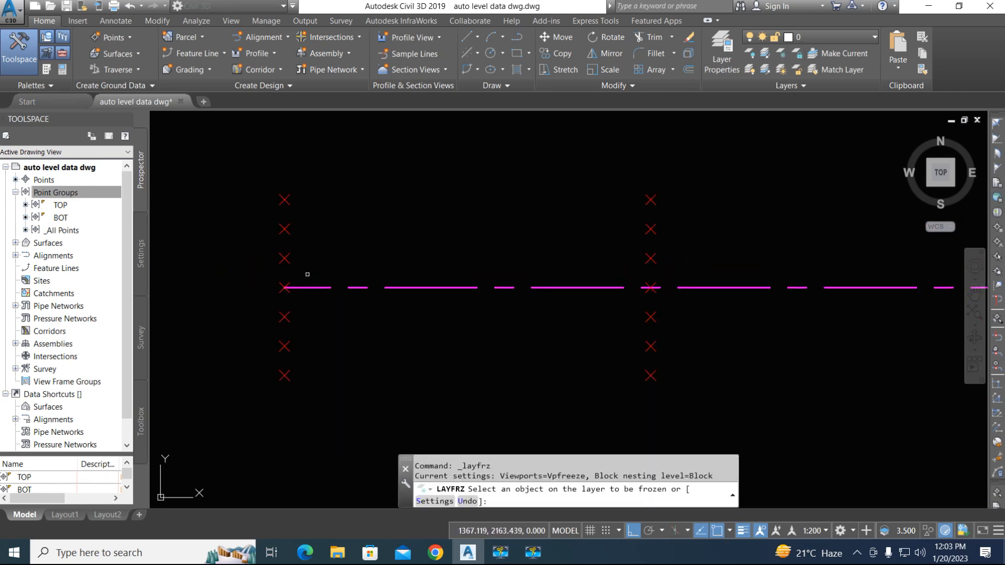
pyautogui.click(308, 275)
pyautogui.click(322, 286)
pyautogui.click(323, 288)
pyautogui.scroll(-10, 352, 300)
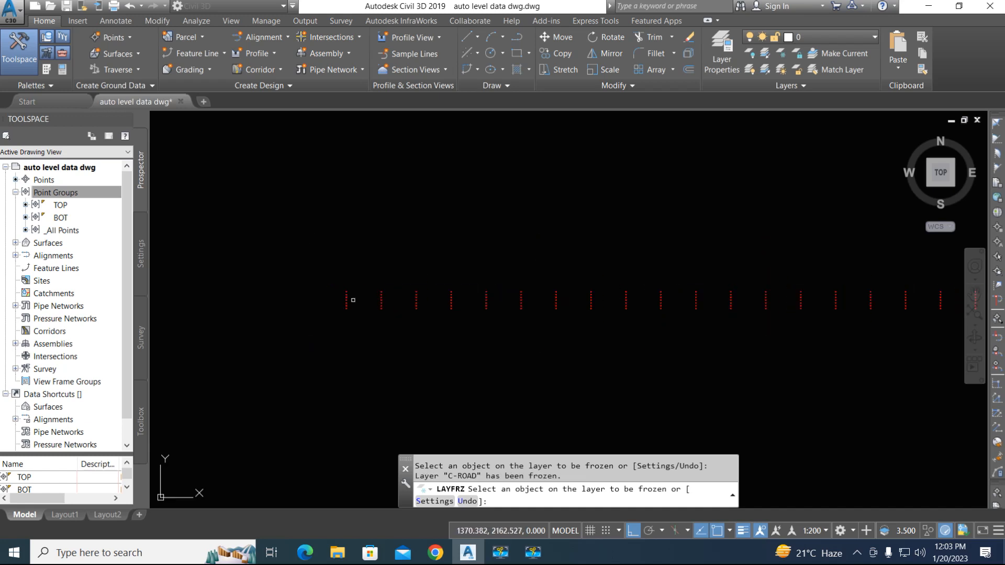
pyautogui.press('Escape')
# Open all the imported points in the Point Editor and start exporting every listed point.
pyautogui.scroll(-3, 503, 299)
pyautogui.click(699, 333)
pyautogui.click(331, 232)
pyautogui.rightClick(443, 308)
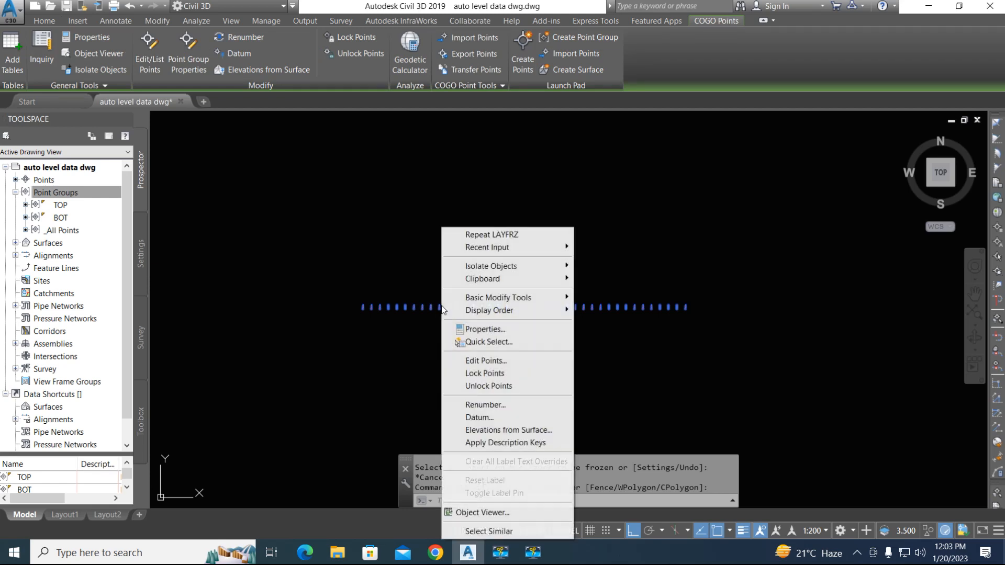
pyautogui.click(486, 361)
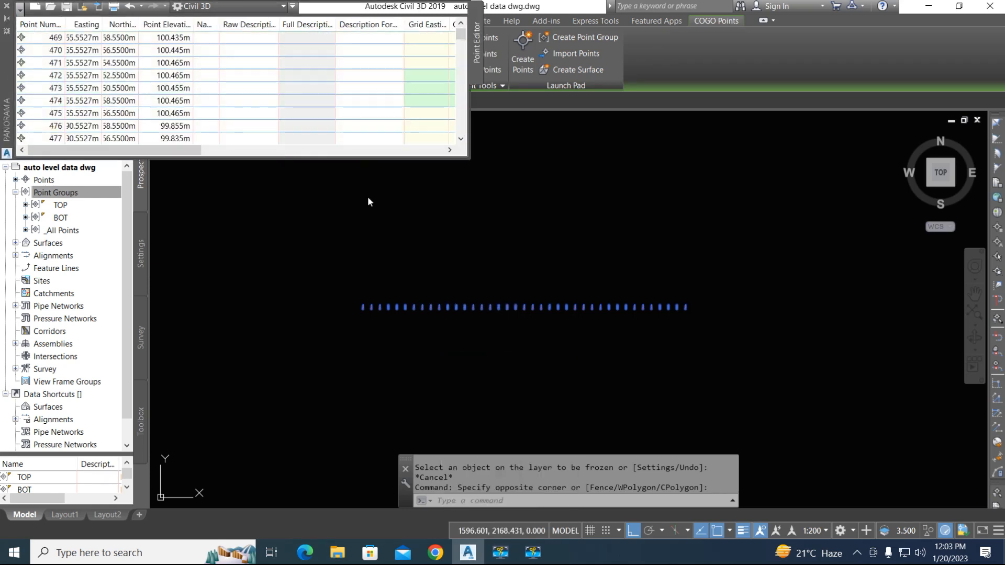
pyautogui.click(158, 92)
pyautogui.hotkey('ctrl', 'a')
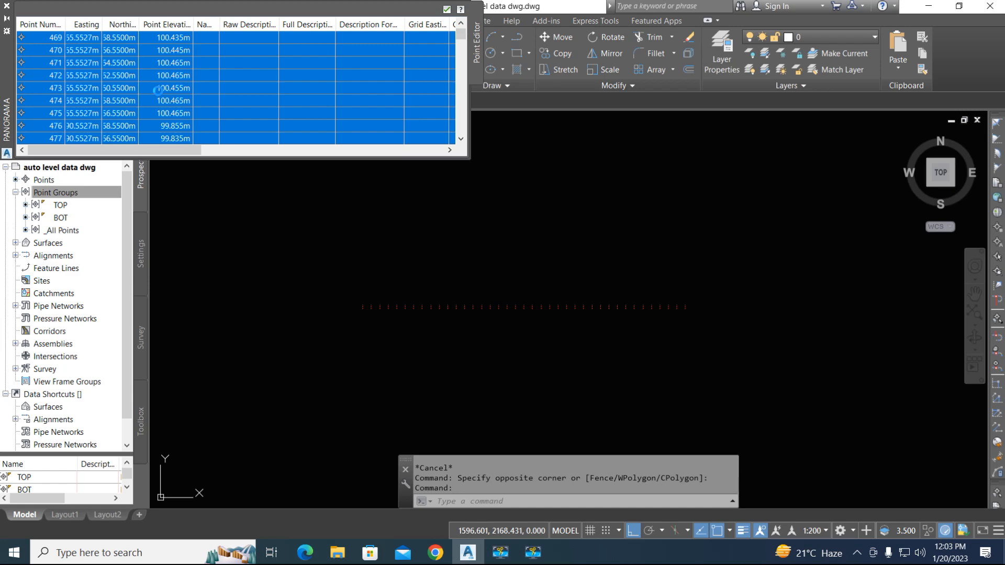
pyautogui.rightClick(158, 91)
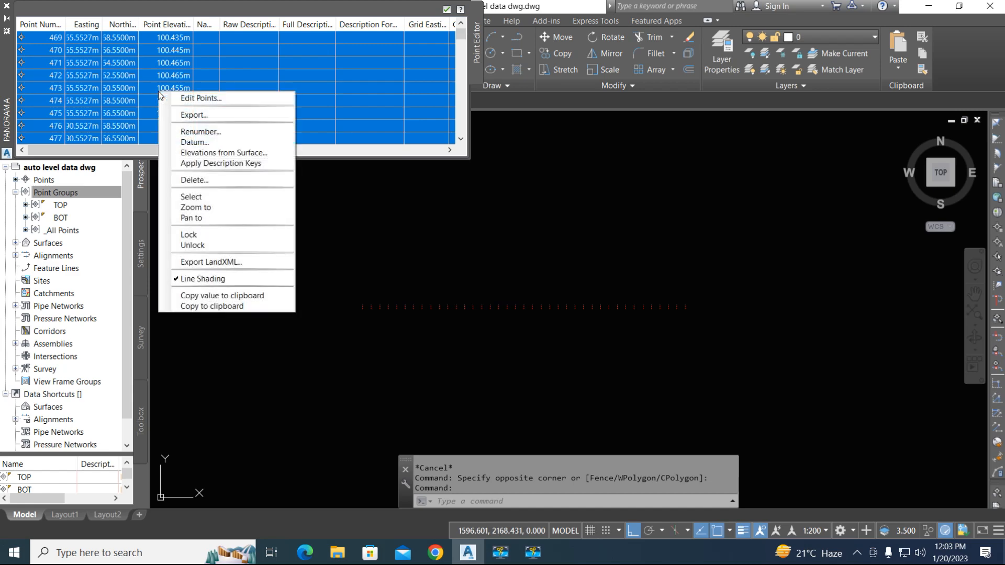
pyautogui.click(188, 114)
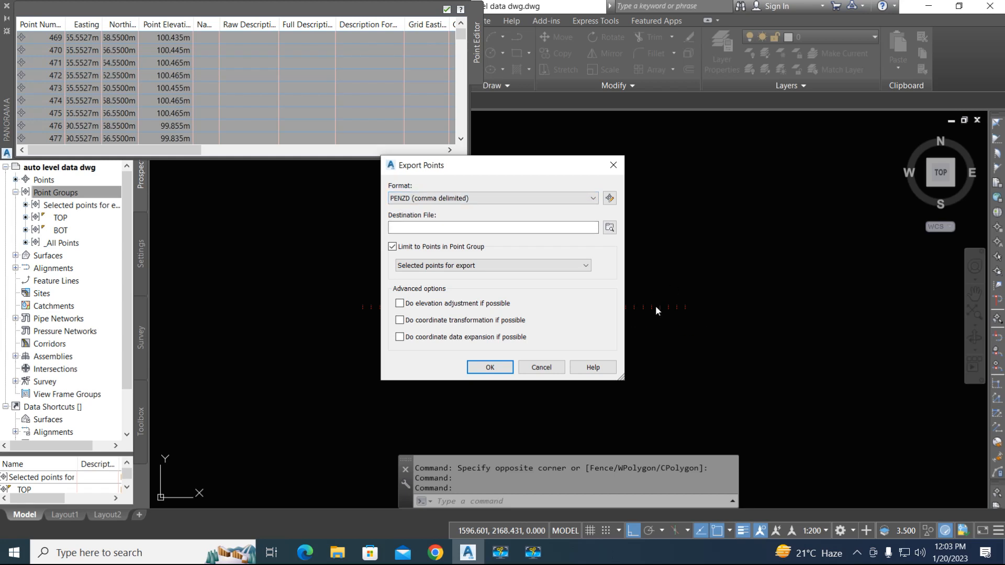
# Create a new folder on the Desktop, named with the person's first name, and open it as the export destination.
pyautogui.click(609, 227)
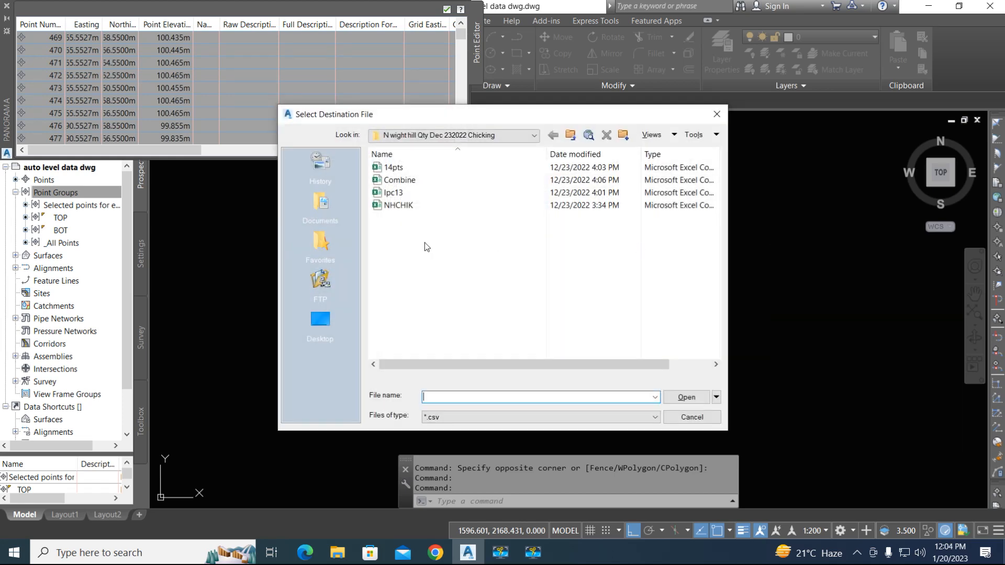
pyautogui.click(441, 136)
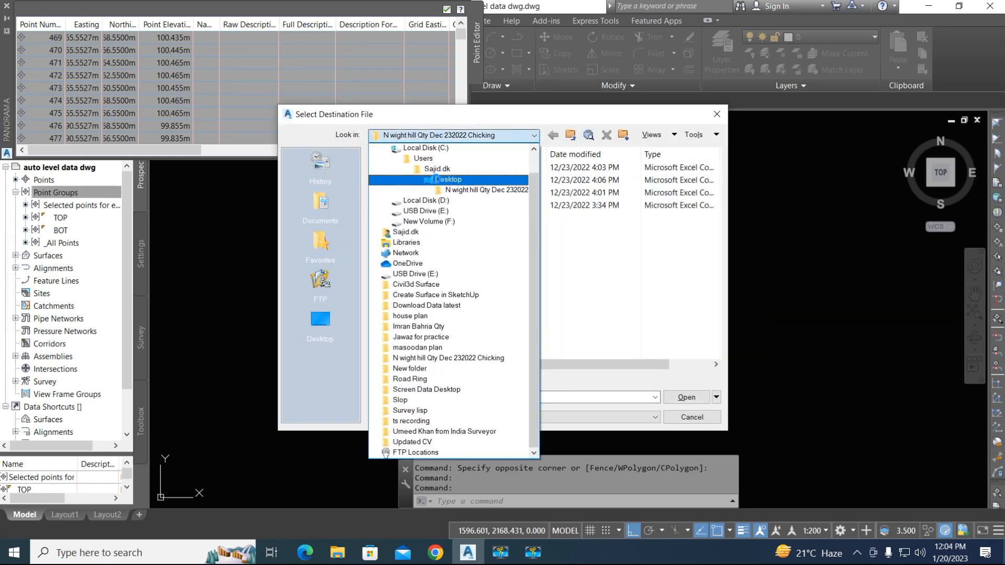
pyautogui.click(439, 179)
pyautogui.scroll(-1, 613, 293)
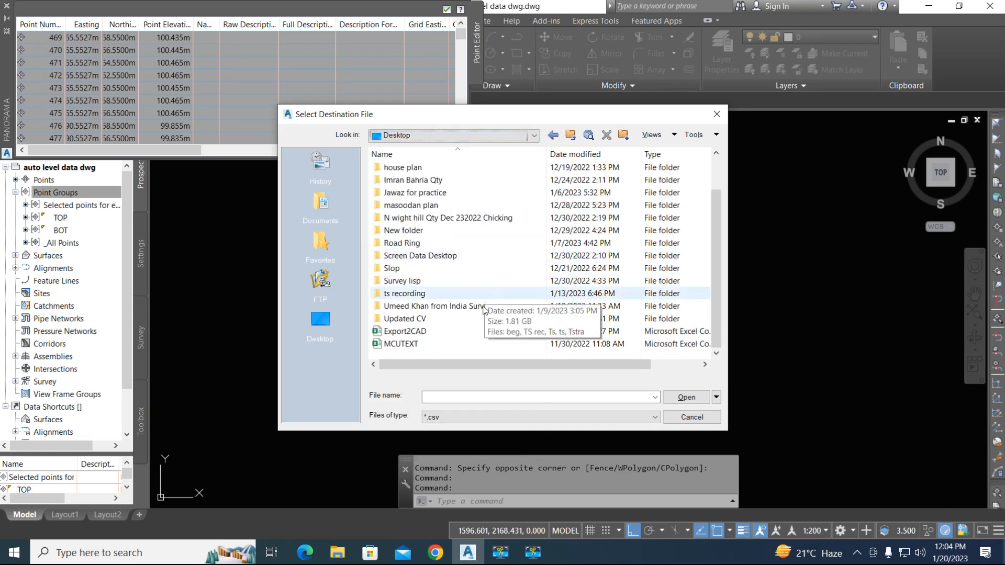
pyautogui.rightClick(451, 352)
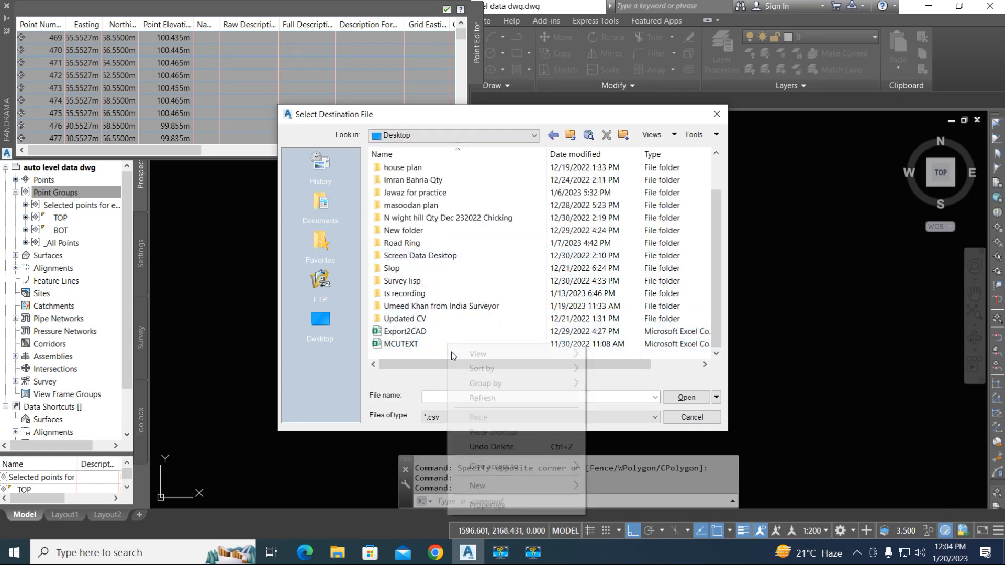
pyautogui.rightClick(422, 349)
pyautogui.moveTo(530, 492)
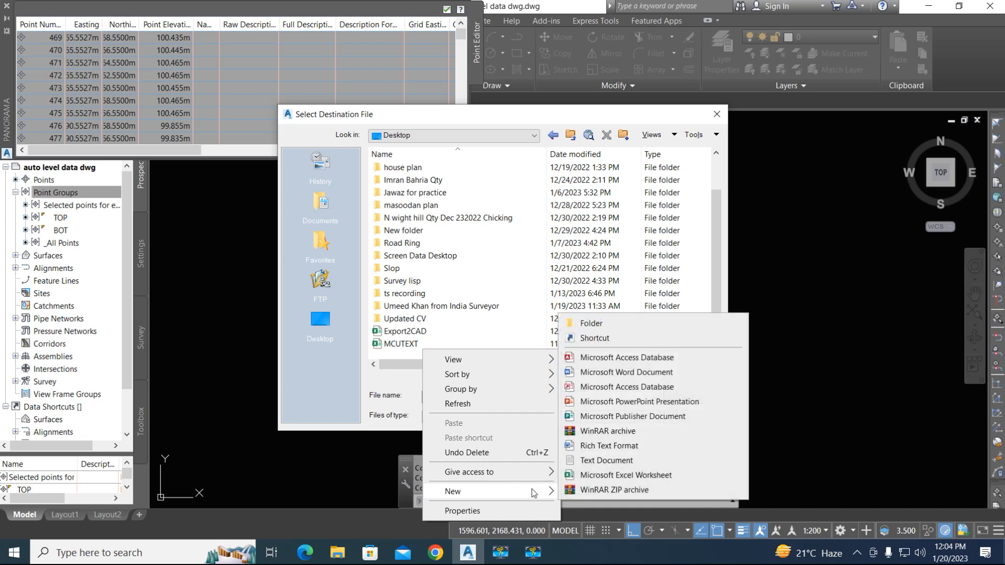
pyautogui.click(590, 324)
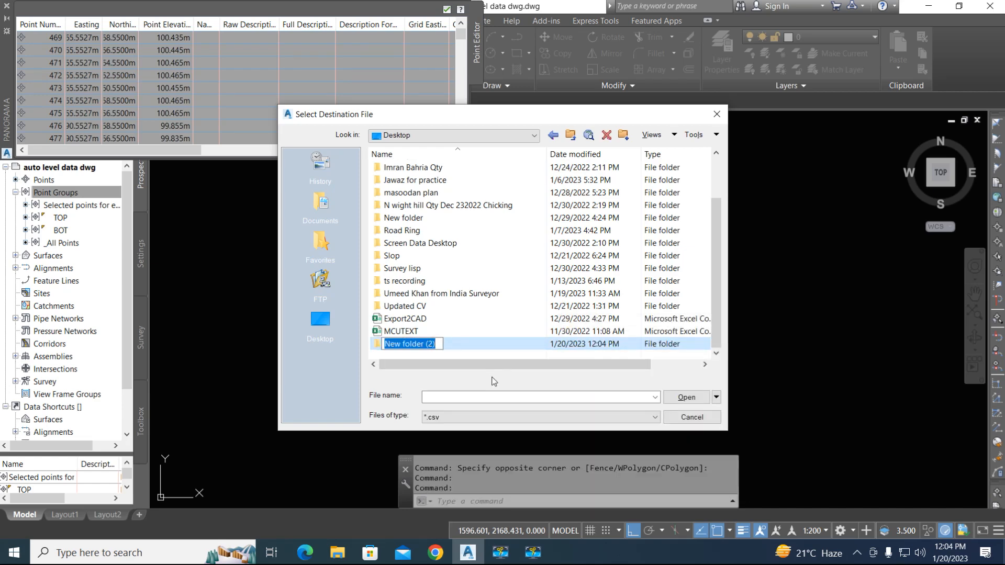
pyautogui.write('Umeed')
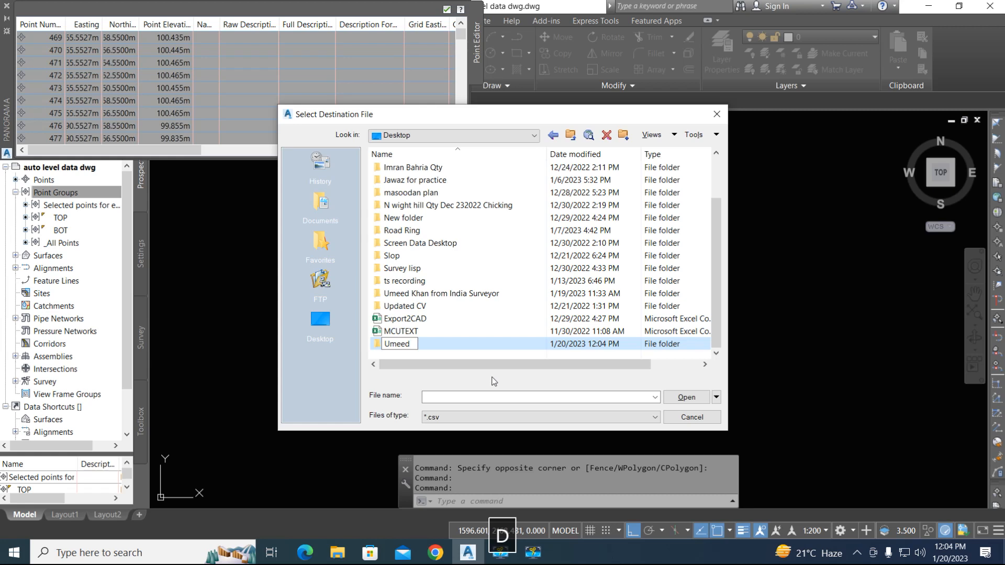
pyautogui.press('Return')
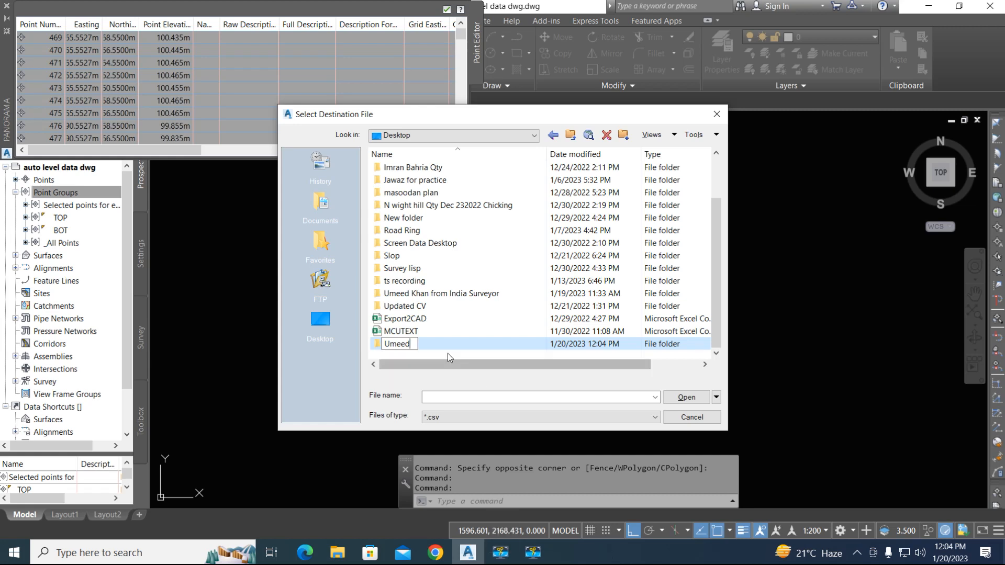
pyautogui.doubleClick(434, 345)
# Export the selected points to a CSV file named Bottom points in the new folder, and close the Point Editor.
pyautogui.click(454, 397)
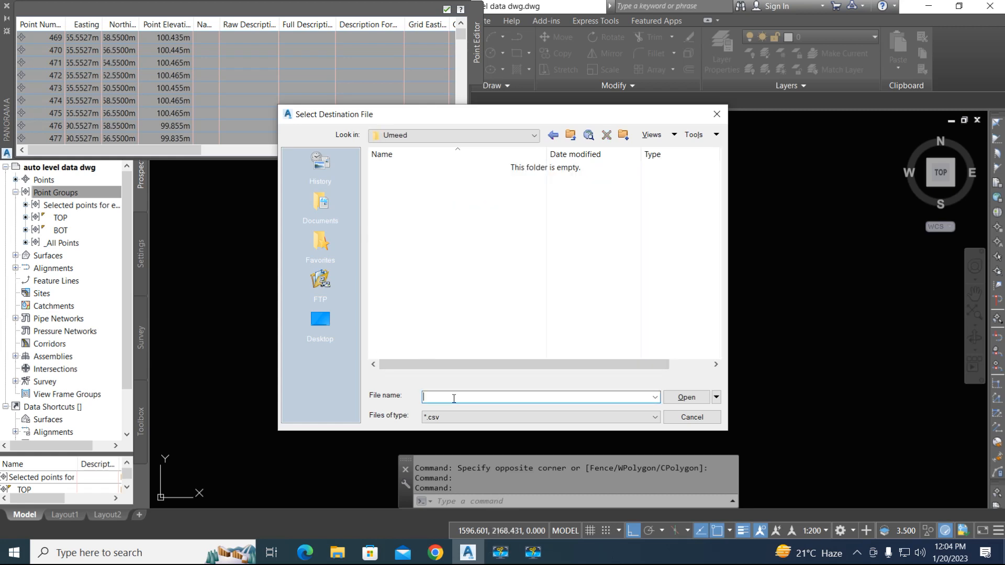
pyautogui.write('Bo')
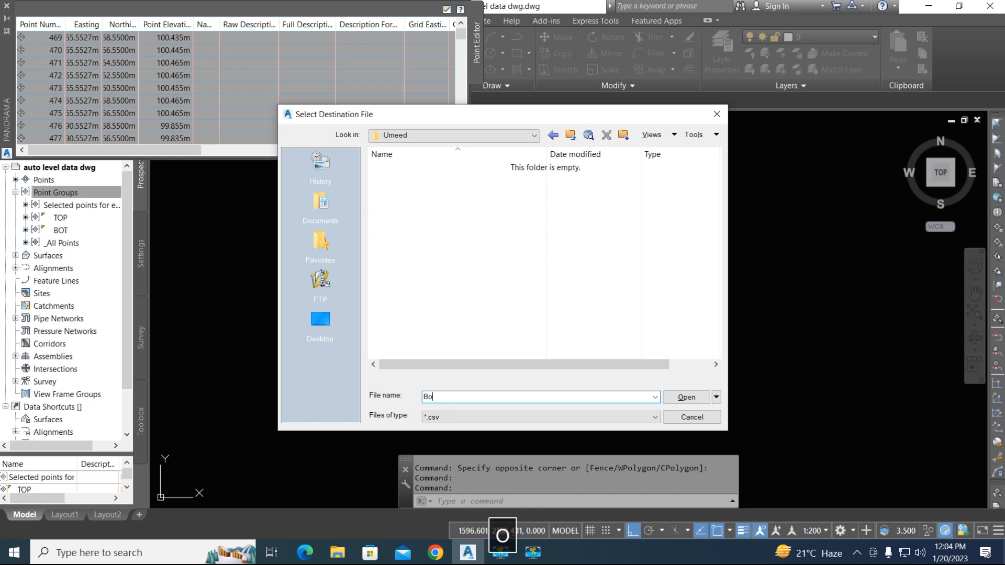
pyautogui.write('ttom point')
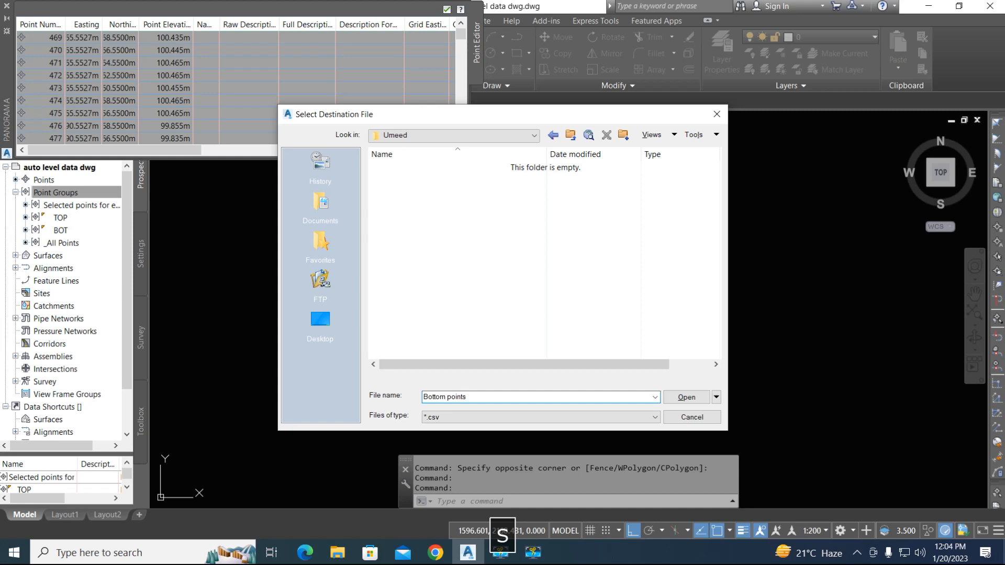
pyautogui.write('s')
pyautogui.click(686, 397)
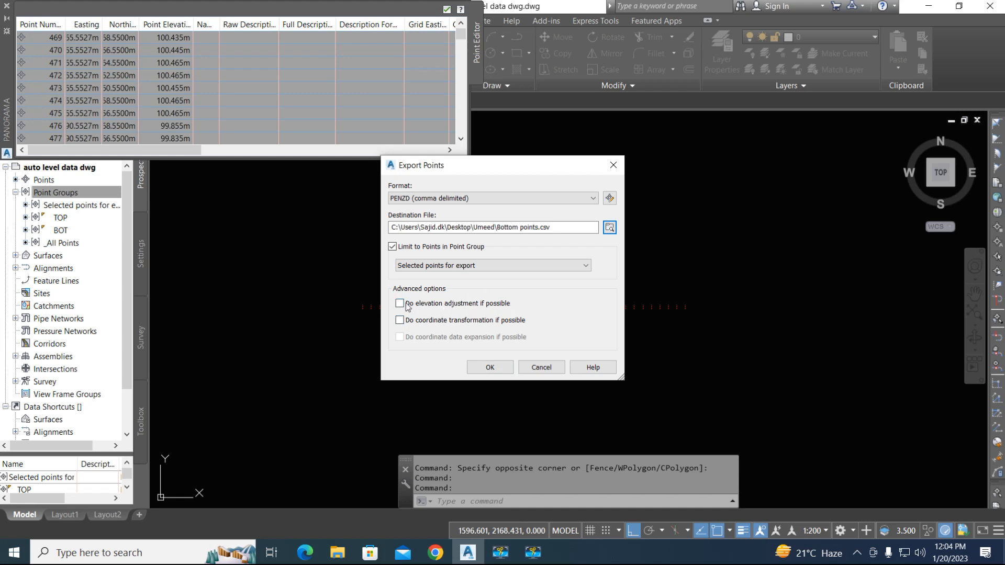
pyautogui.click(488, 368)
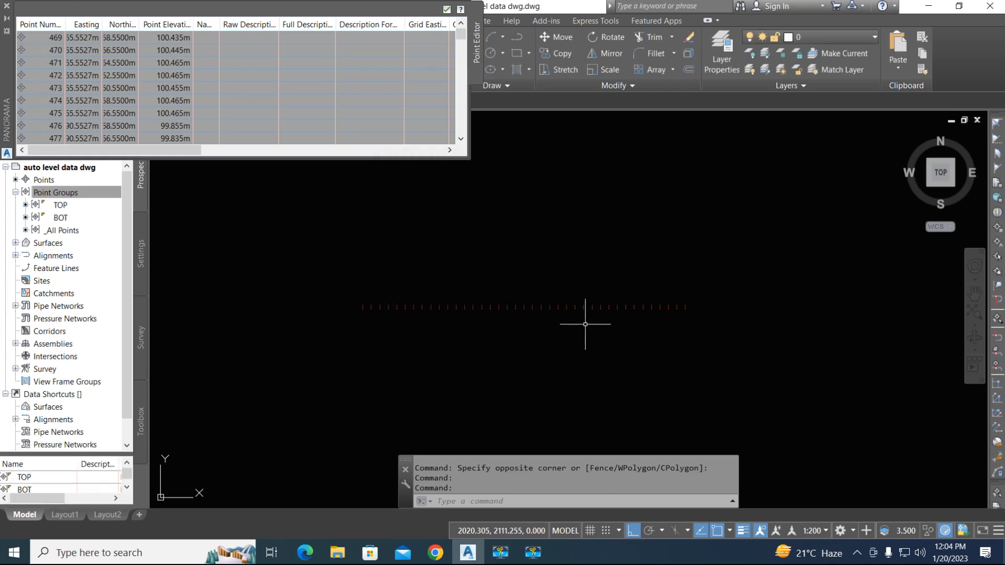
pyautogui.click(448, 10)
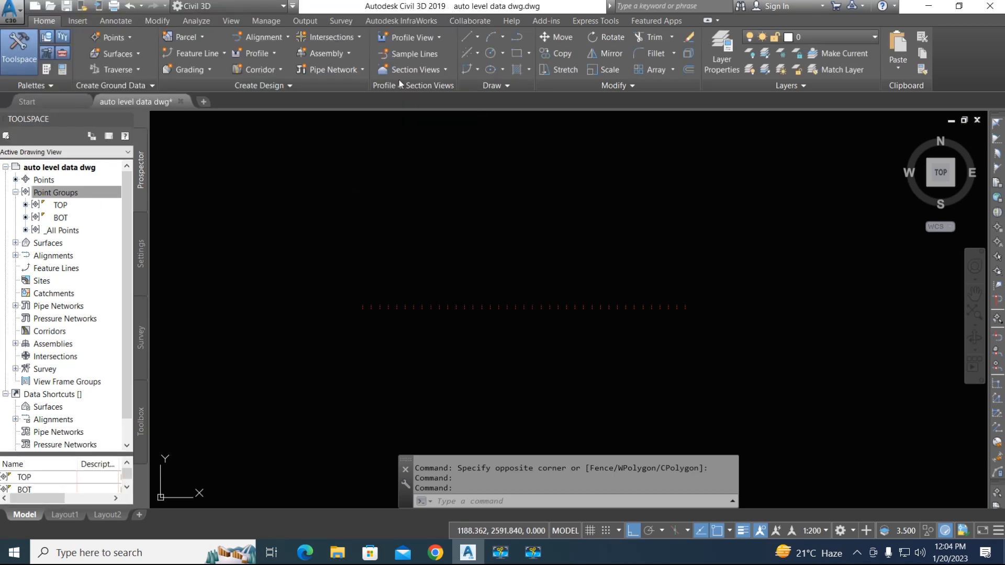
# Delete all the bottom section points from the drawing through the Point Editor.
pyautogui.click(721, 325)
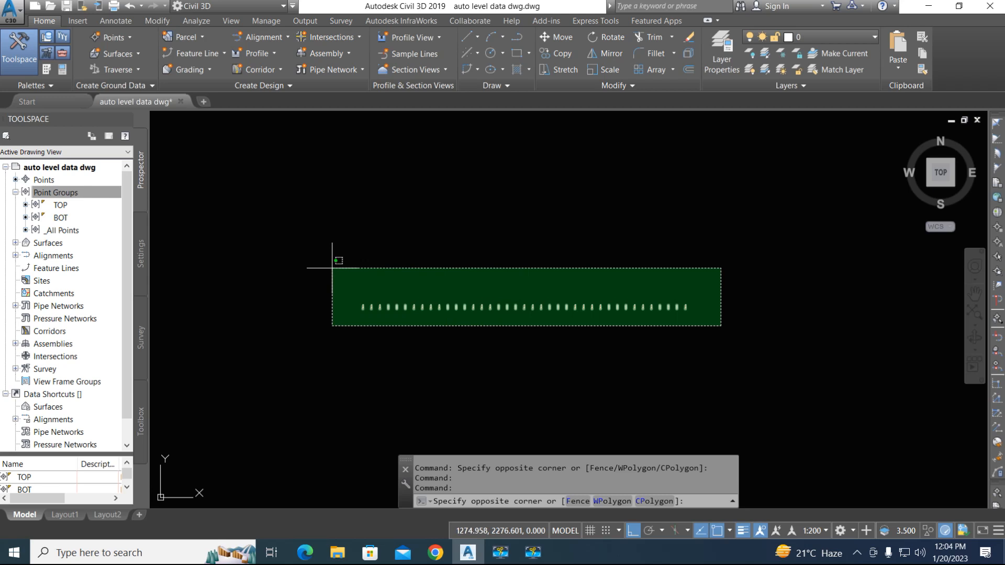
pyautogui.scroll(5, 261, 261)
pyautogui.click(261, 261)
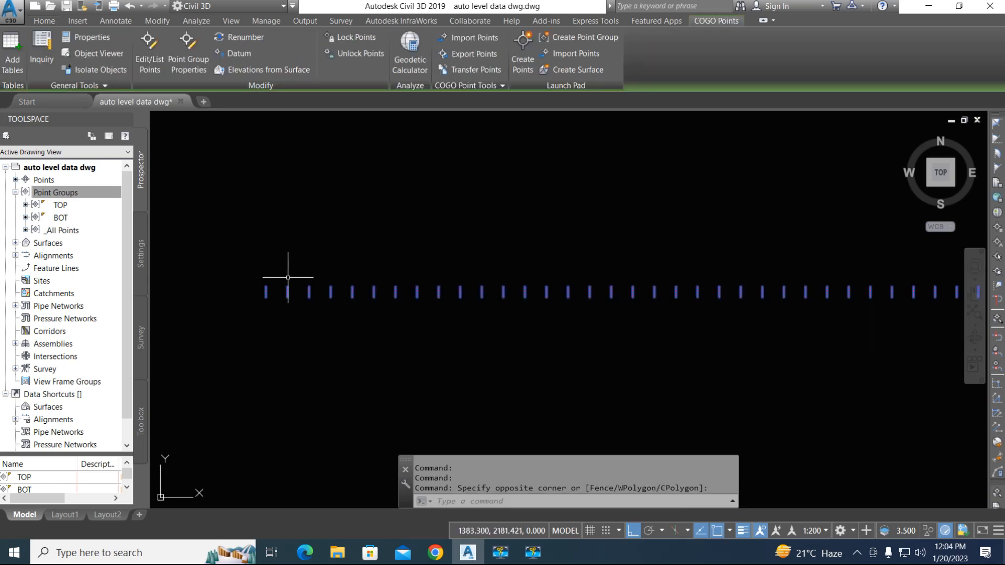
pyautogui.rightClick(320, 294)
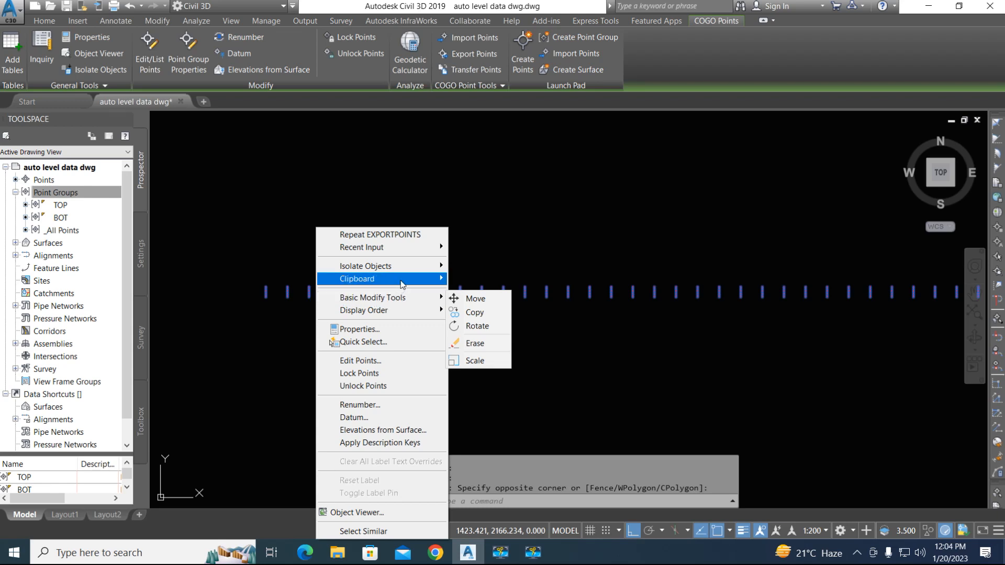
pyautogui.moveTo(402, 284)
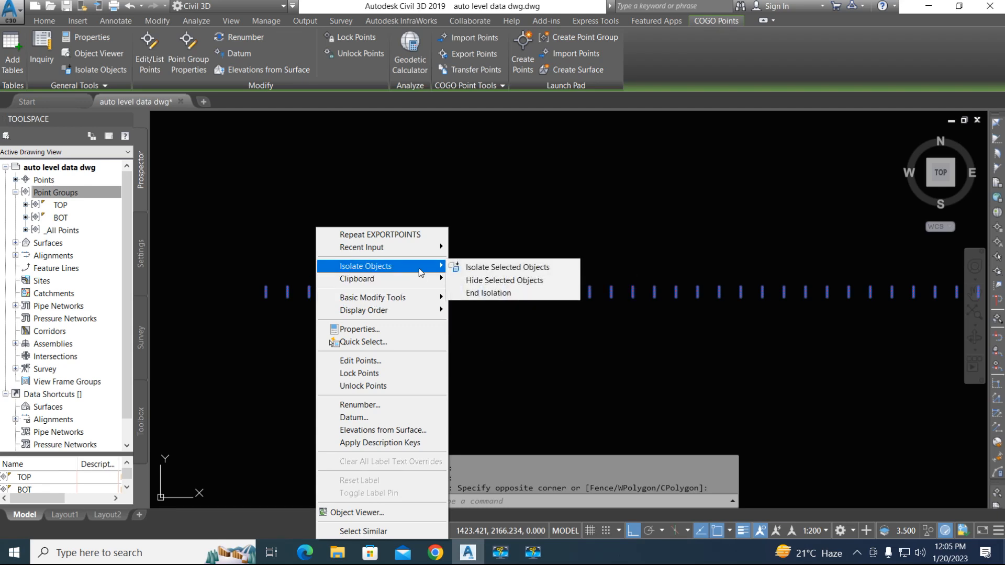
pyautogui.click(419, 361)
pyautogui.click(182, 112)
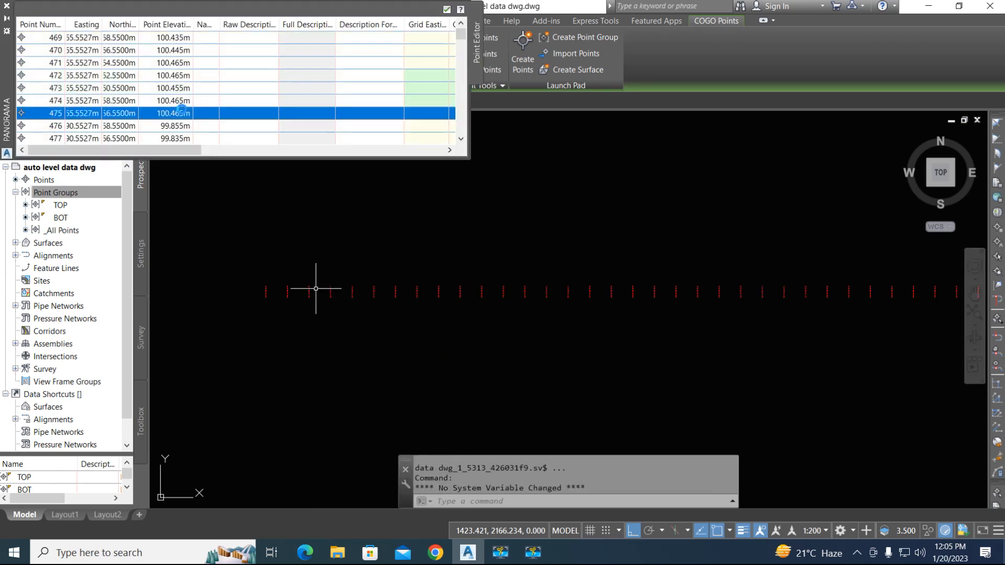
pyautogui.hotkey('ctrl', 'a')
pyautogui.rightClick(176, 97)
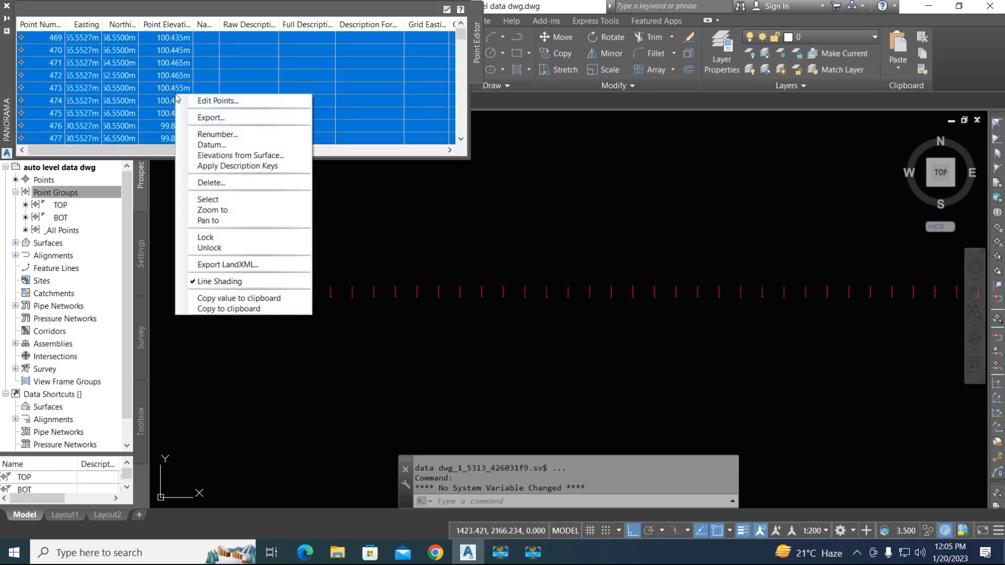
pyautogui.click(212, 182)
pyautogui.click(503, 306)
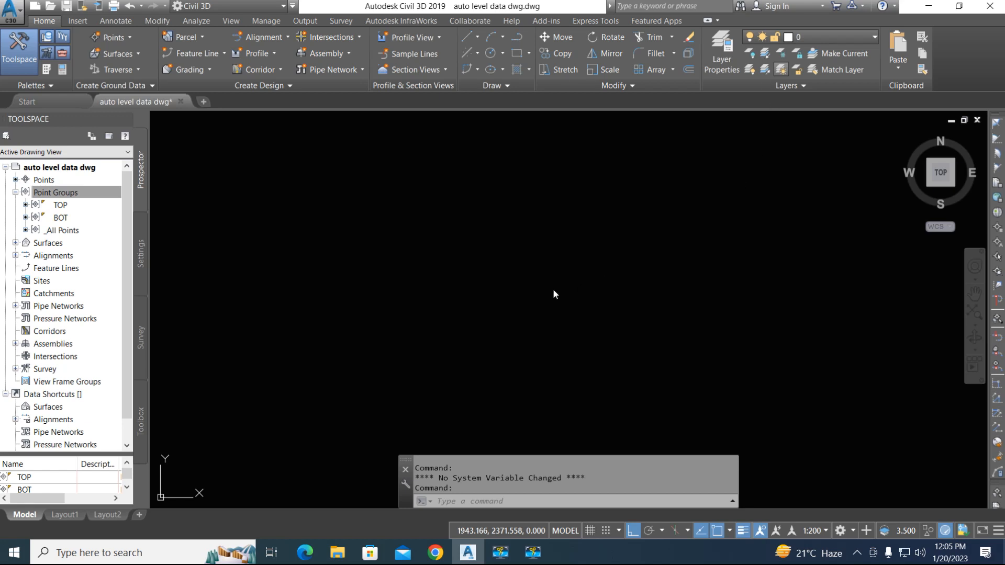
# Thaw all layers and start importing points along the alignment from a file.
pyautogui.click(779, 72)
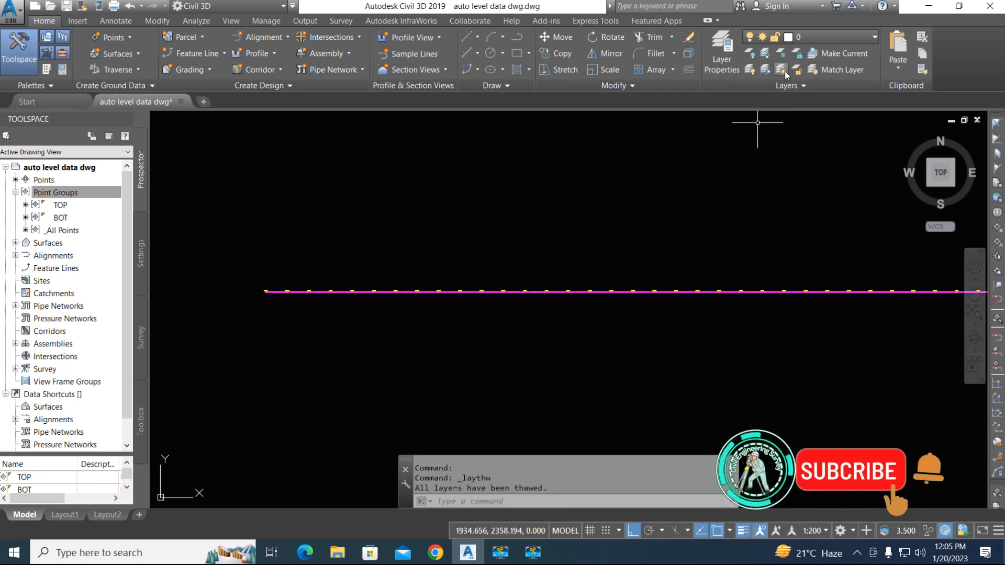
pyautogui.moveTo(466, 343)
pyautogui.mouseDown(button='middle')
pyautogui.moveTo(448, 332)
pyautogui.moveTo(410, 341)
pyautogui.mouseUp(button='middle')
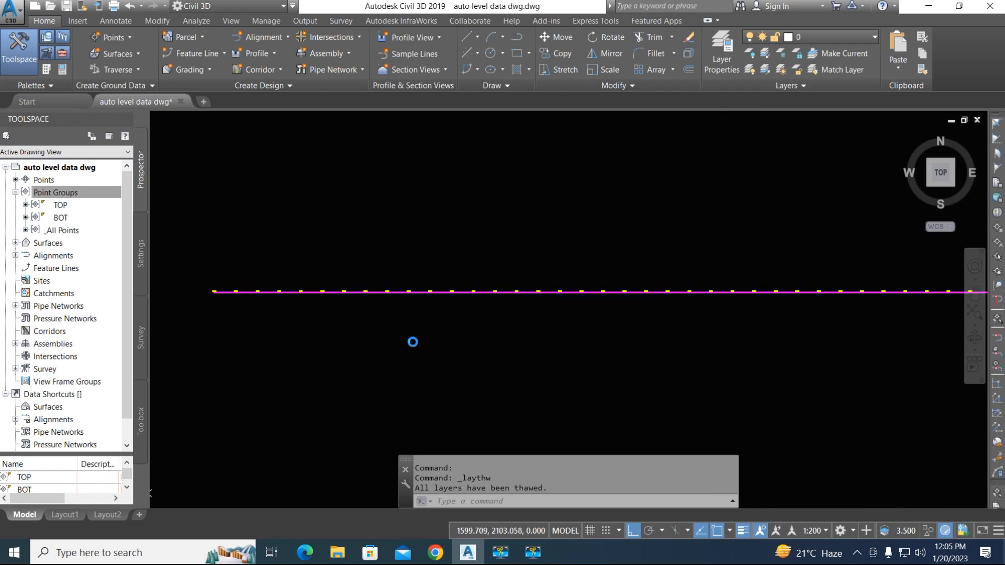
pyautogui.click(123, 41)
pyautogui.moveTo(184, 84)
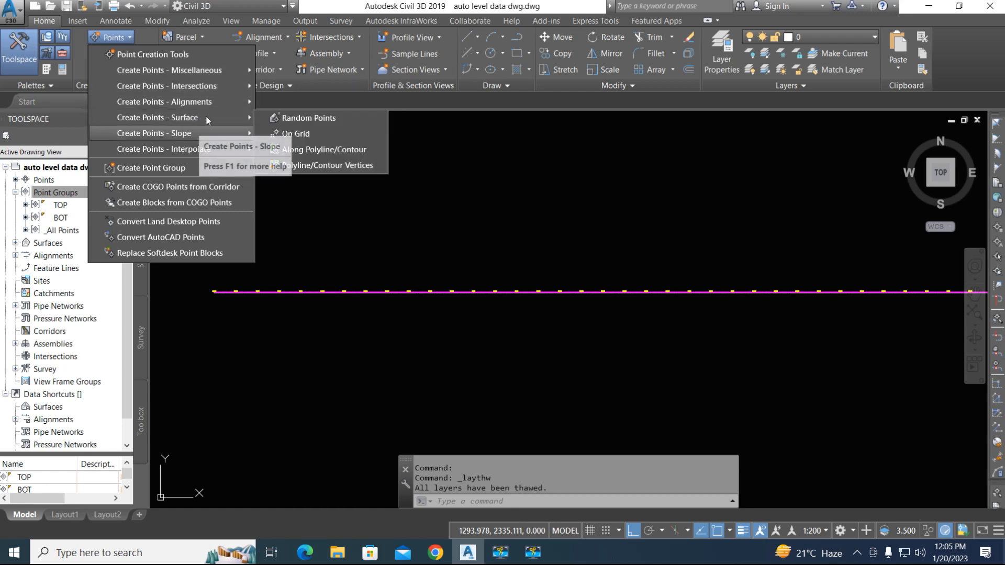
pyautogui.moveTo(204, 107)
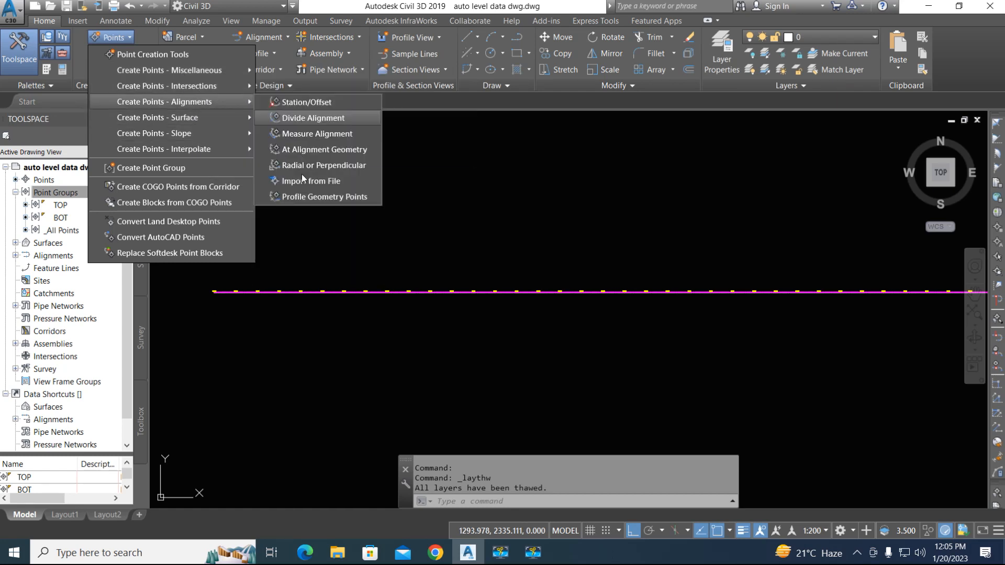
pyautogui.click(314, 181)
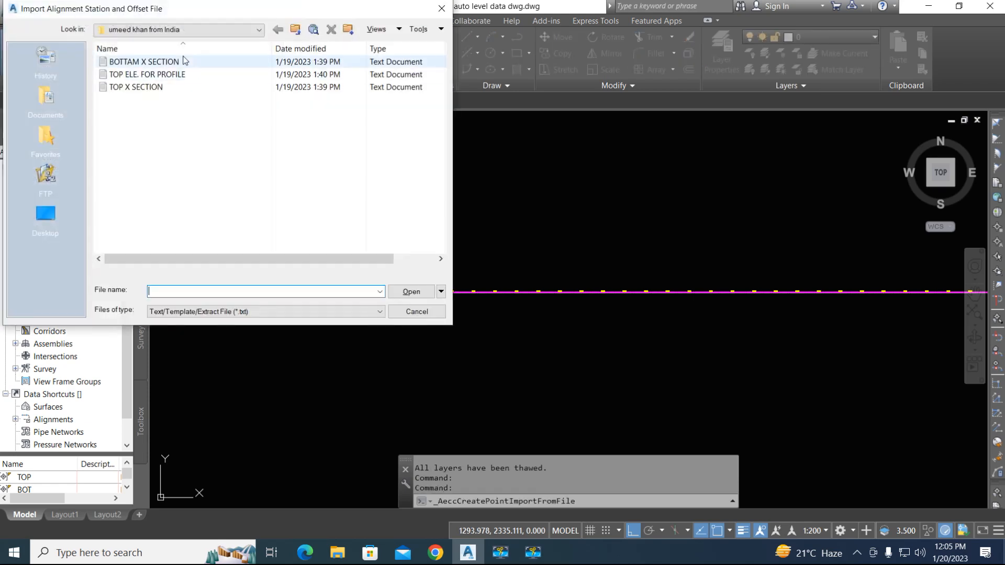
# Open the TOP X SECTION text file in Notepad and examine its station, offset and elevation rows.
pyautogui.click(149, 90)
pyautogui.rightClick(149, 90)
pyautogui.click(179, 118)
pyautogui.scroll(-10, 130, 119)
pyautogui.scroll(10, 131, 119)
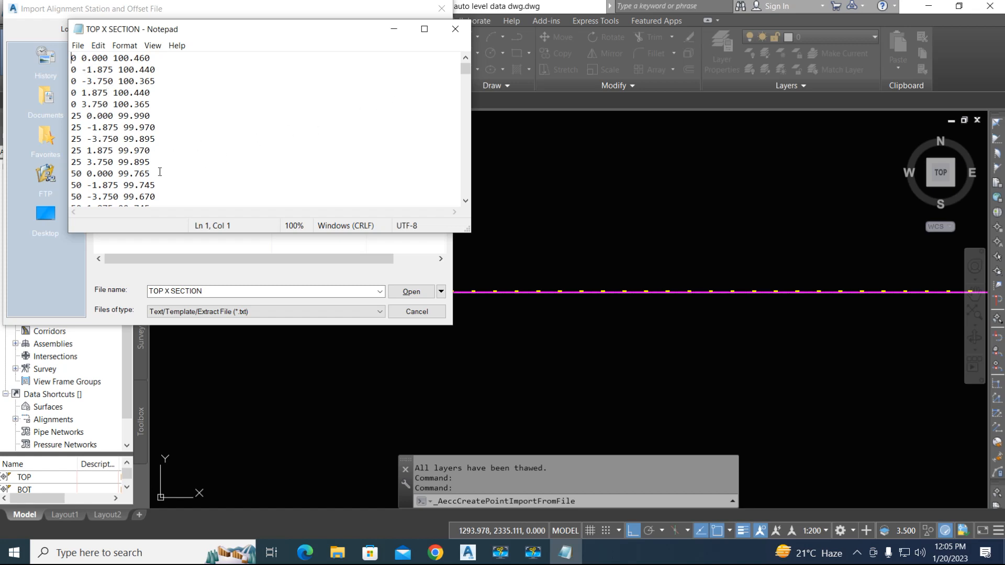
# Examine the remaining rows of the TOP X SECTION text file through station 950 and close Notepad.
pyautogui.scroll(-20, 218, 152)
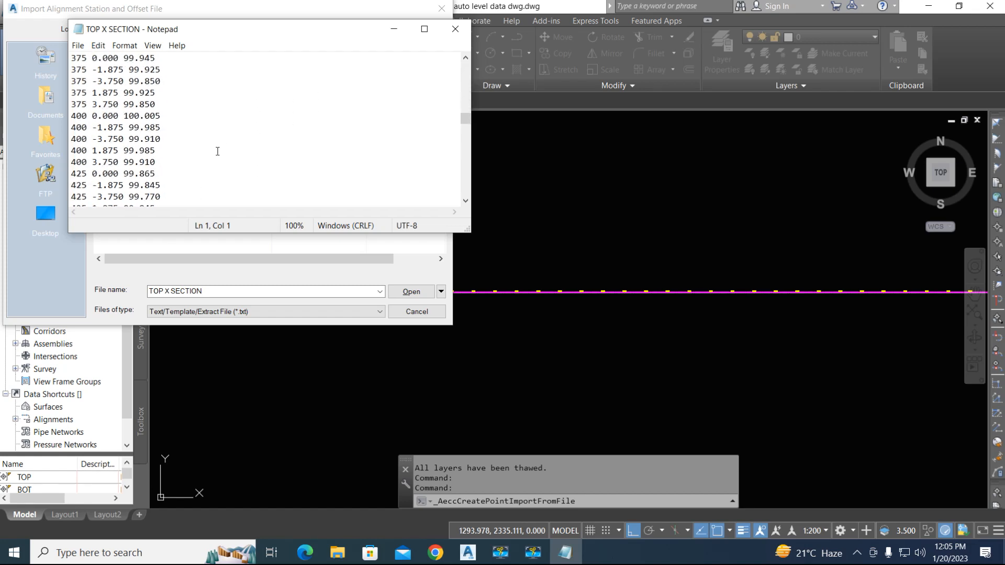
pyautogui.scroll(-20, 217, 152)
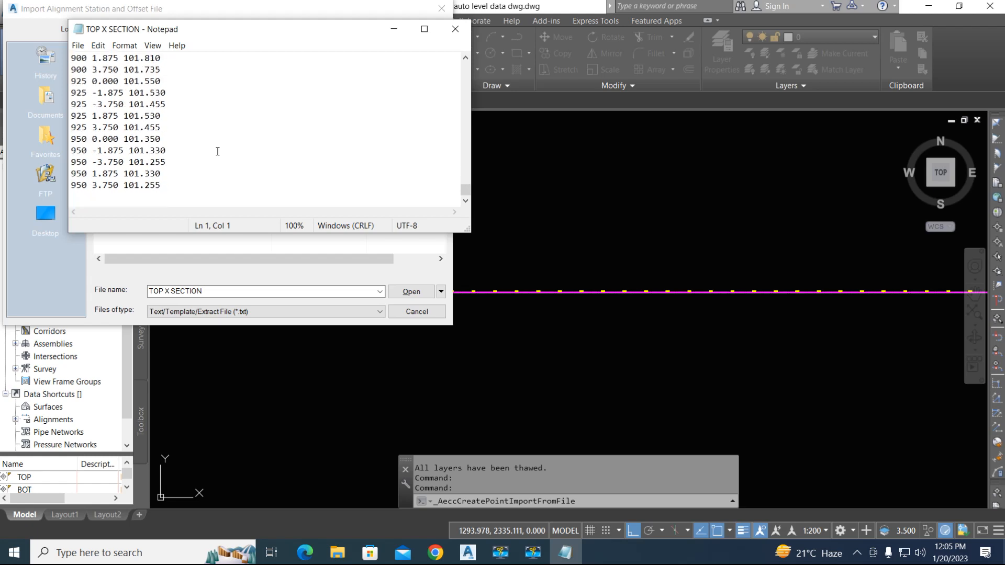
pyautogui.click(454, 36)
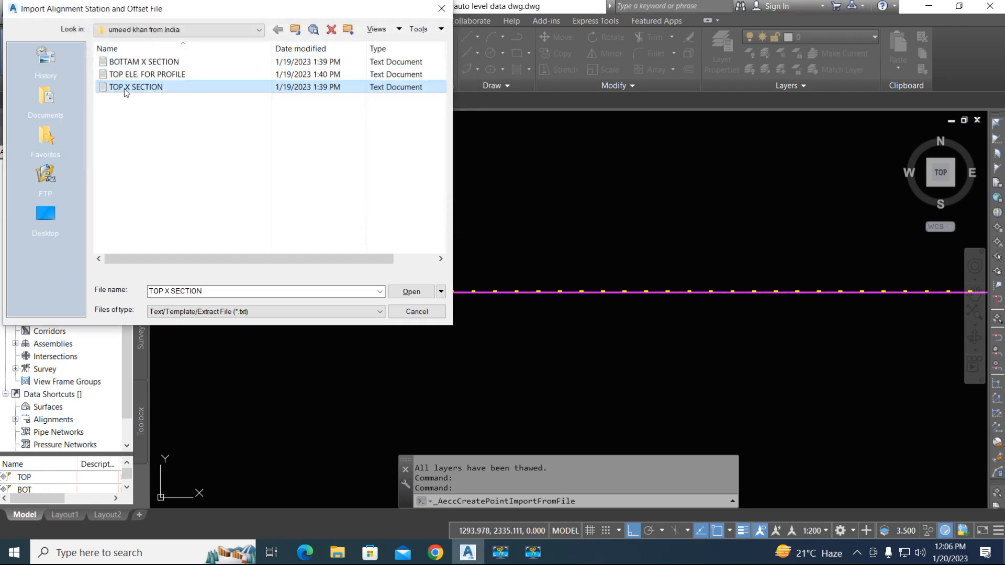
# Choose the TOP X SECTION file for the point import, with the Station, Offset, Elevation format and a space delimiter.
pyautogui.click(411, 291)
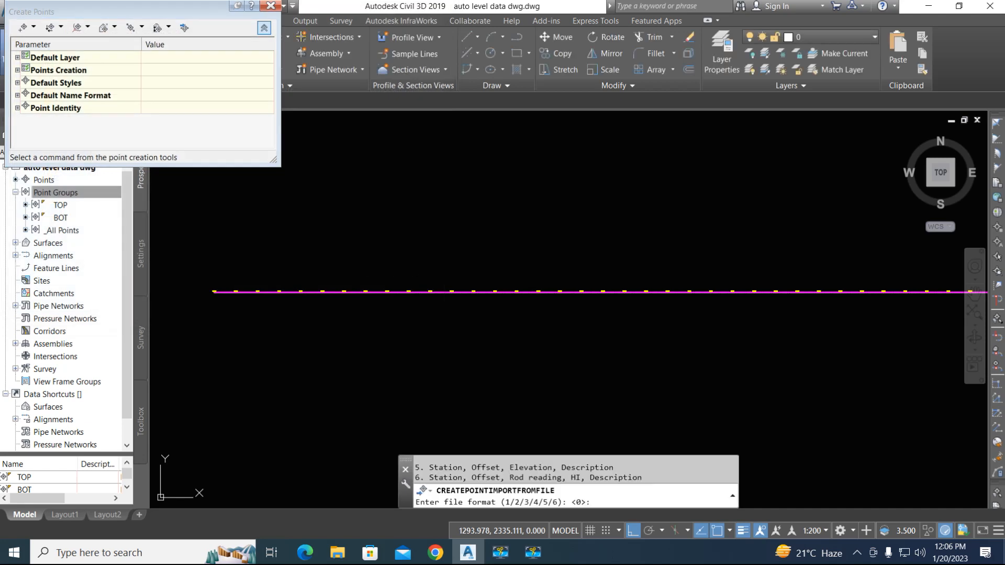
pyautogui.moveTo(564, 457); pyautogui.dragTo(565, 354)
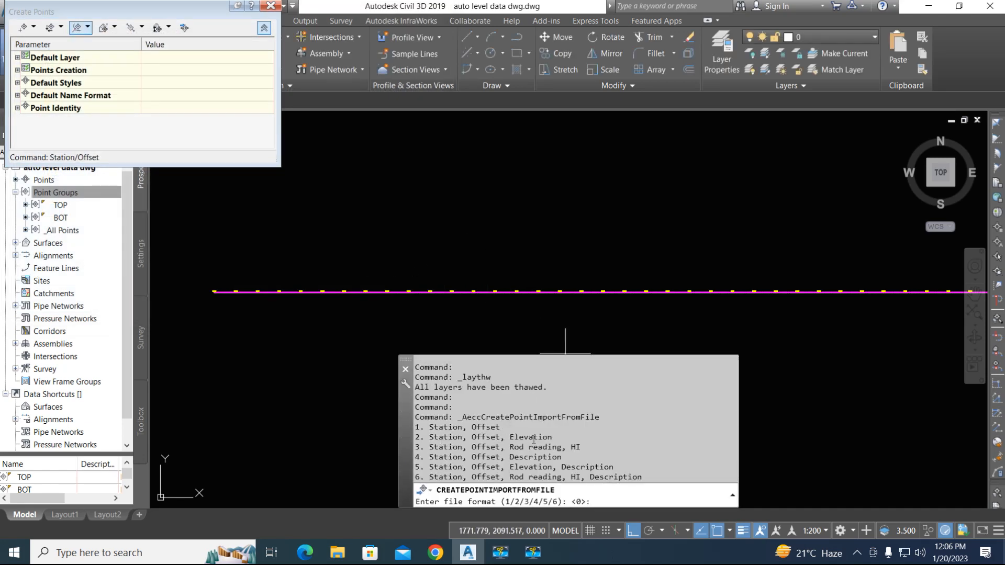
pyautogui.write('2')
pyautogui.press('Return')
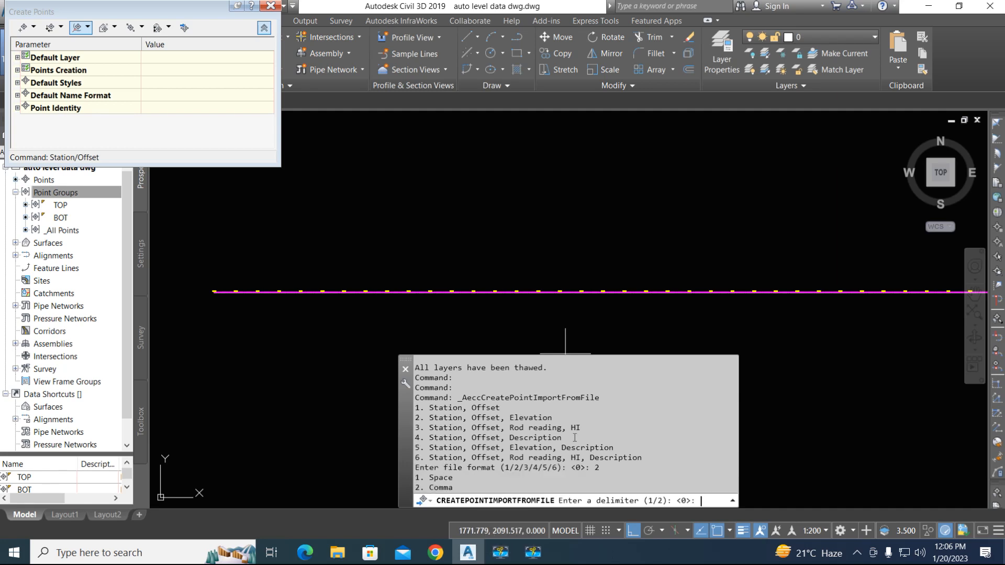
pyautogui.write('1')
pyautogui.press('Return')
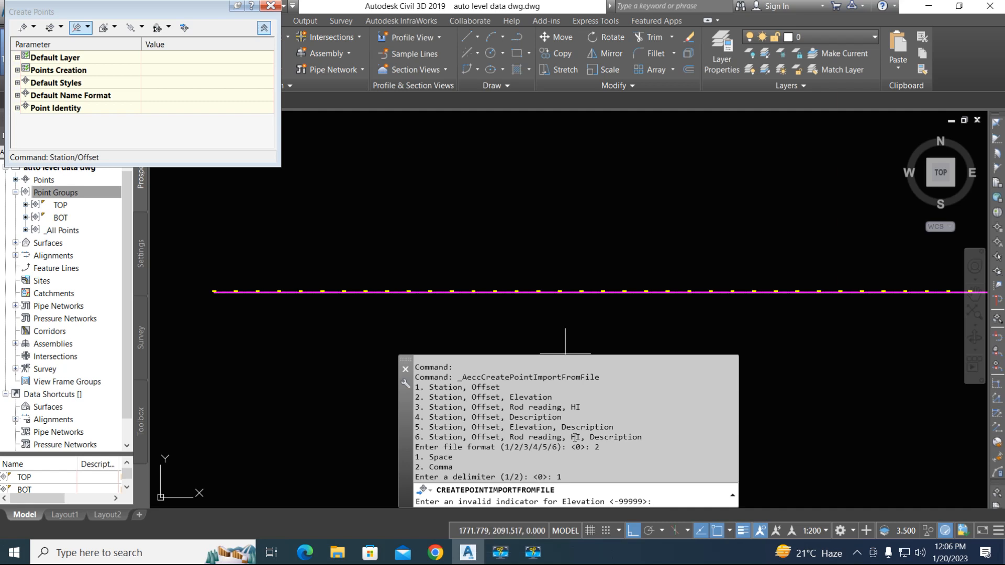
# Use -99999 as the invalid indicator for elevation and station offset, import the points along the alignment, and close the Create Points tools.
pyautogui.write('-9')
pyautogui.press('Return')
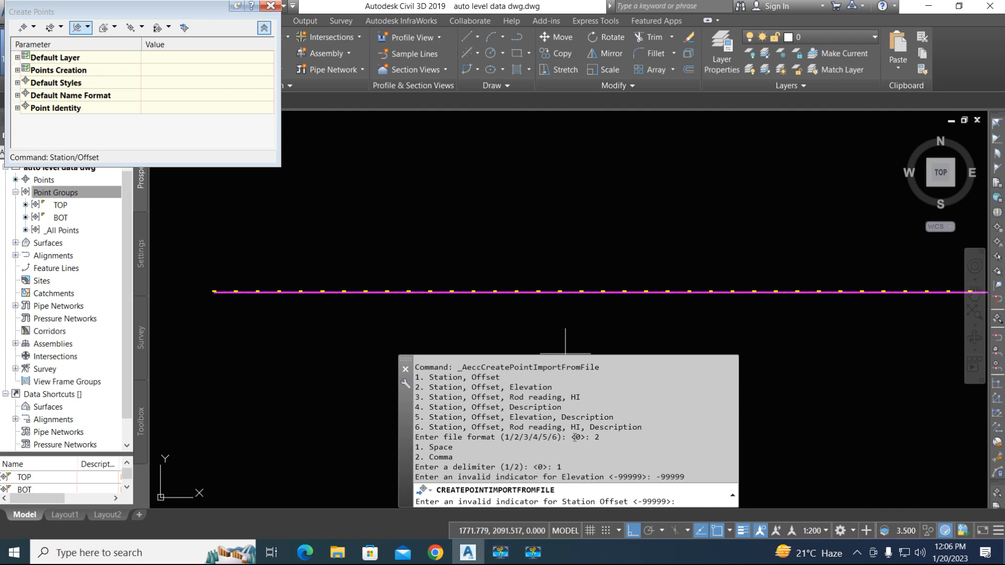
pyautogui.press('Return')
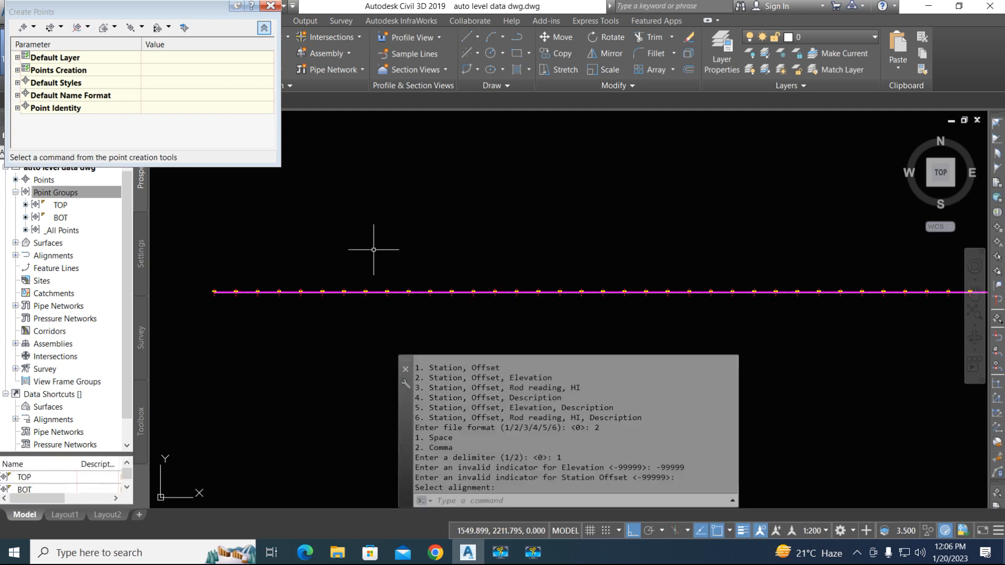
pyautogui.scroll(8, 236, 292)
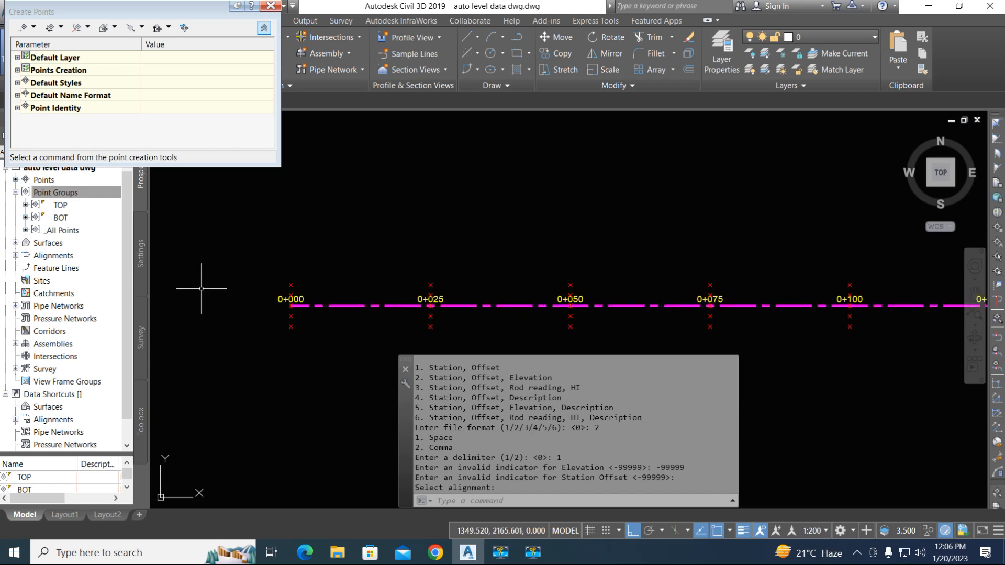
pyautogui.click(271, 6)
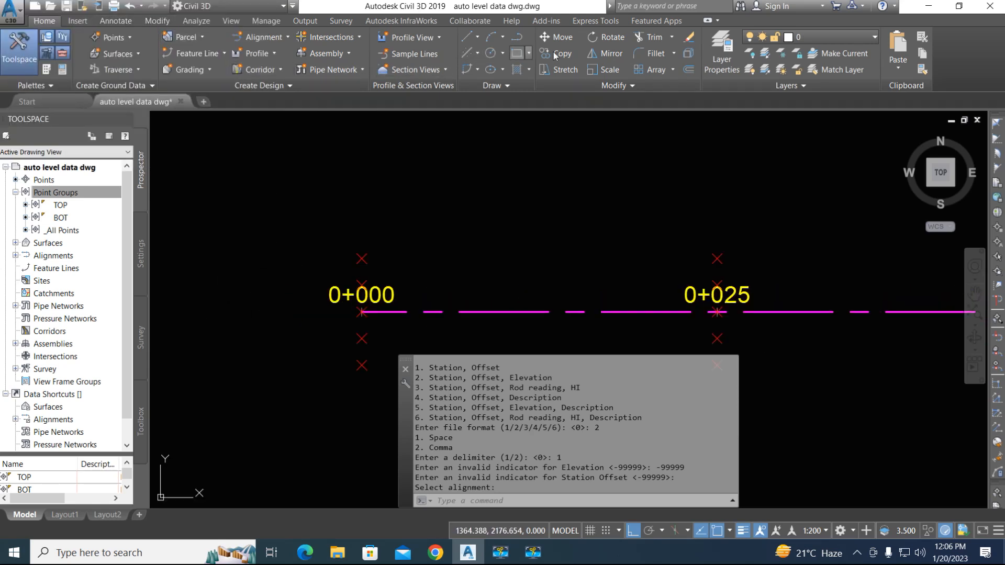
# Add an aligned dimension between the two outermost cross-section points at station 0+000 to check the road width.
pyautogui.click(116, 22)
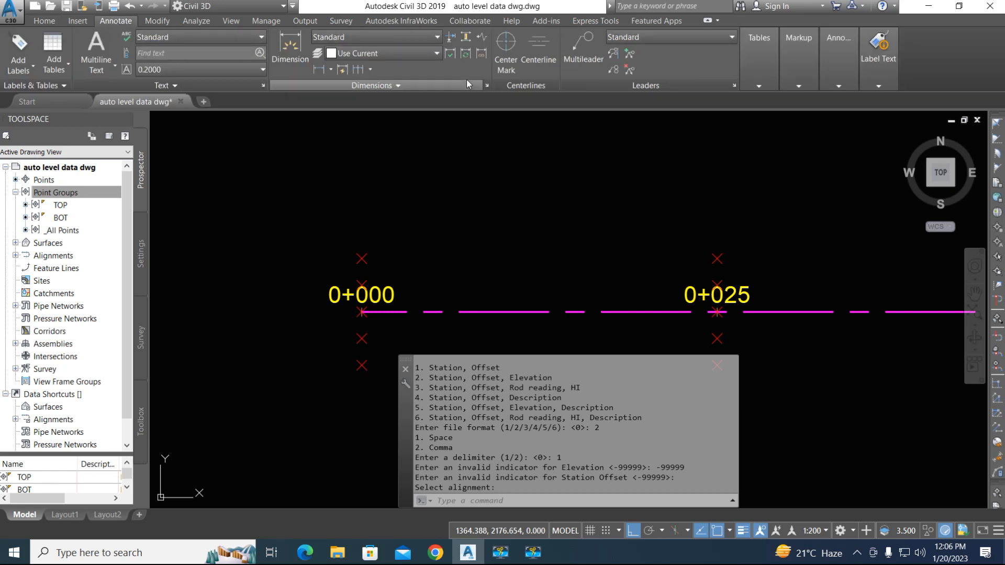
pyautogui.click(331, 70)
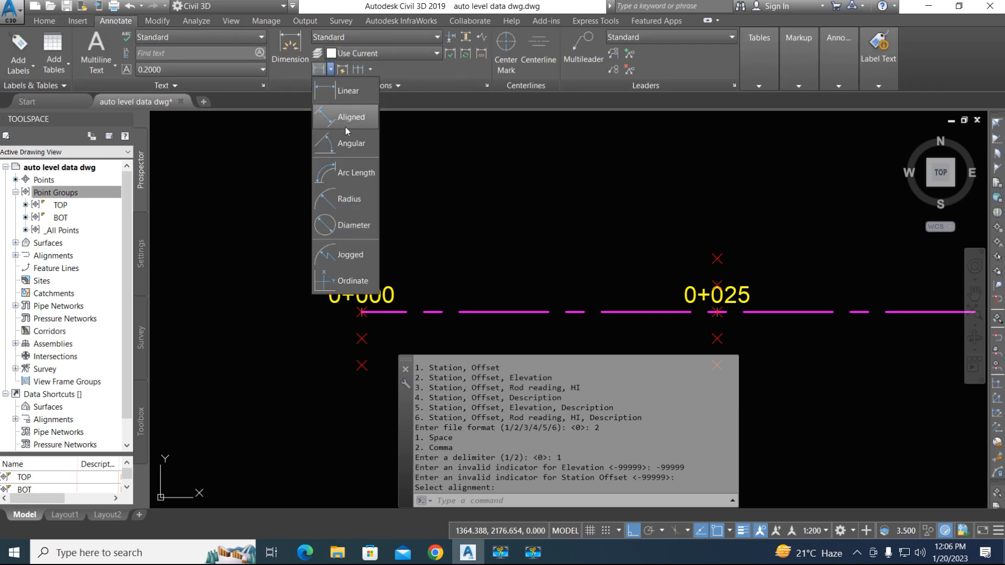
pyautogui.click(350, 118)
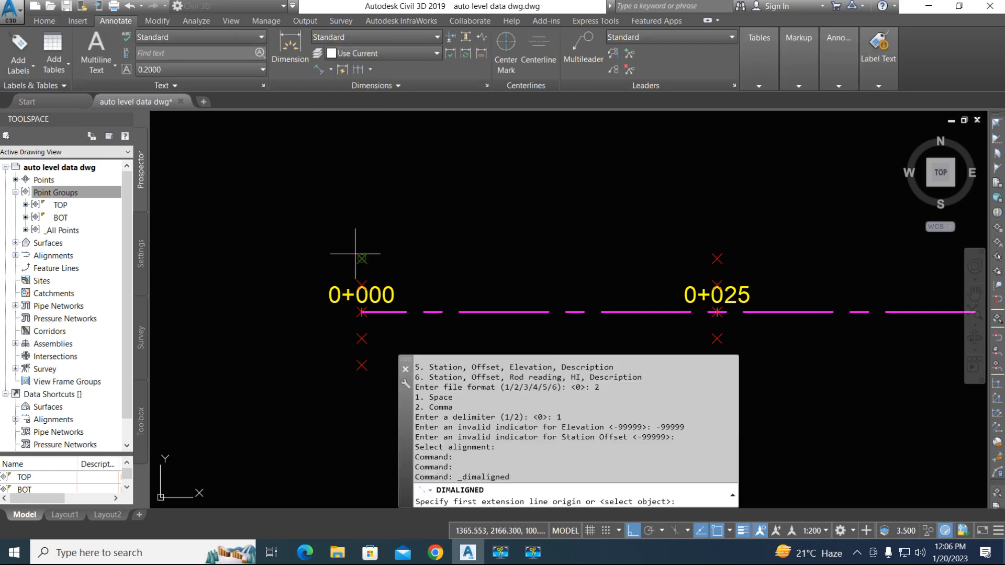
pyautogui.click(362, 258)
pyautogui.click(362, 366)
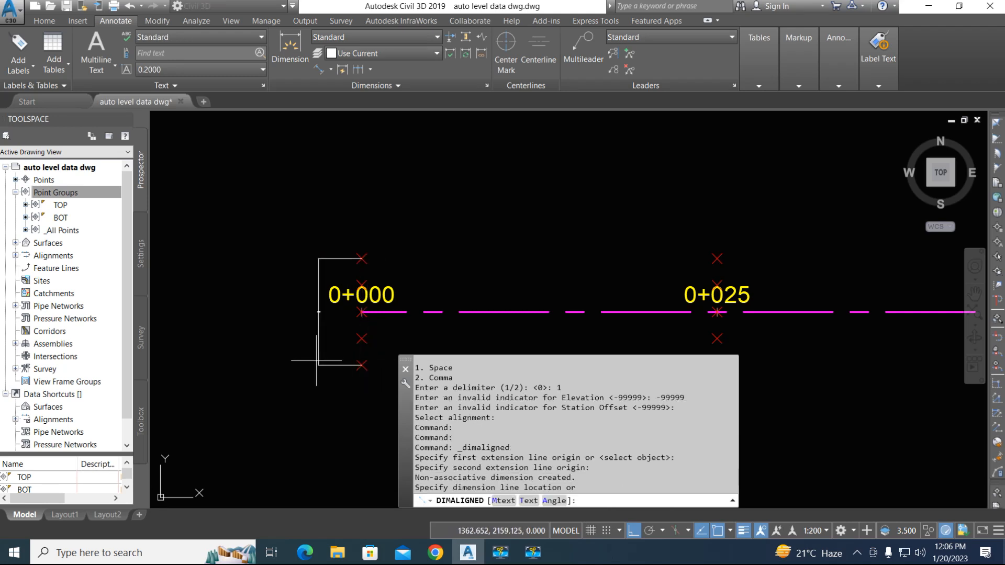
pyautogui.click(303, 361)
pyautogui.scroll(5, 292, 314)
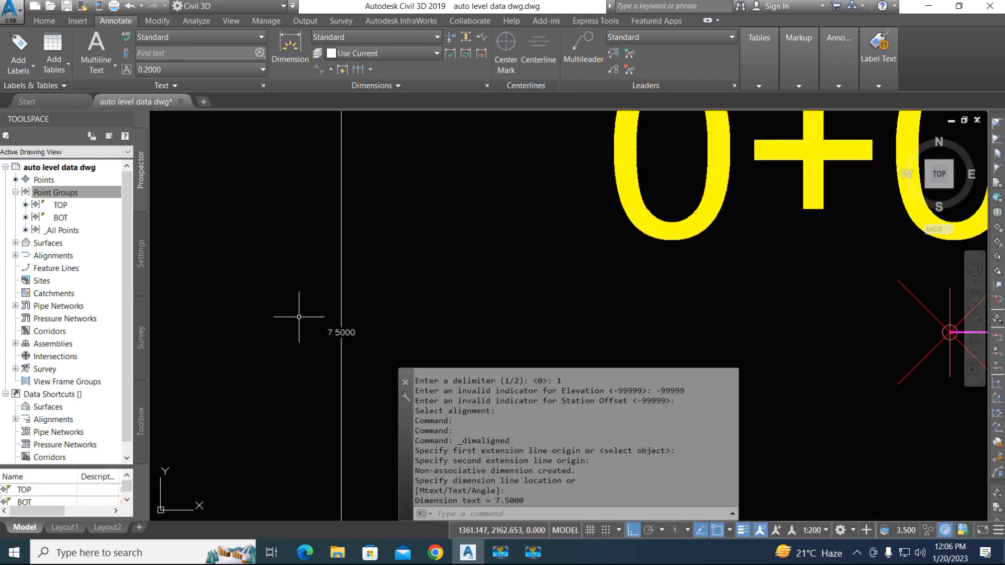
pyautogui.scroll(-5, 340, 348)
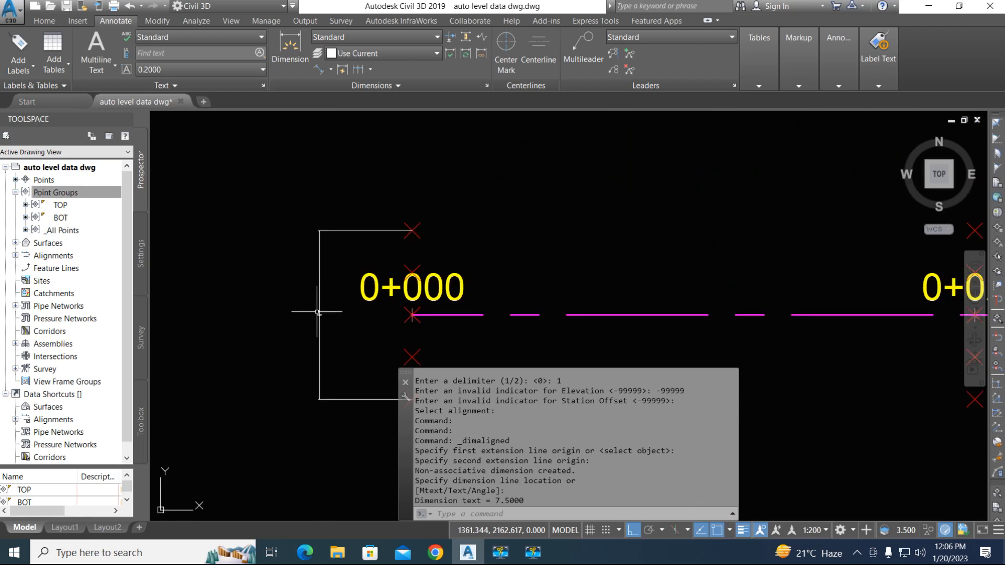
# Delete the aligned dimension at station 0+000.
pyautogui.click(332, 336)
pyautogui.click(276, 298)
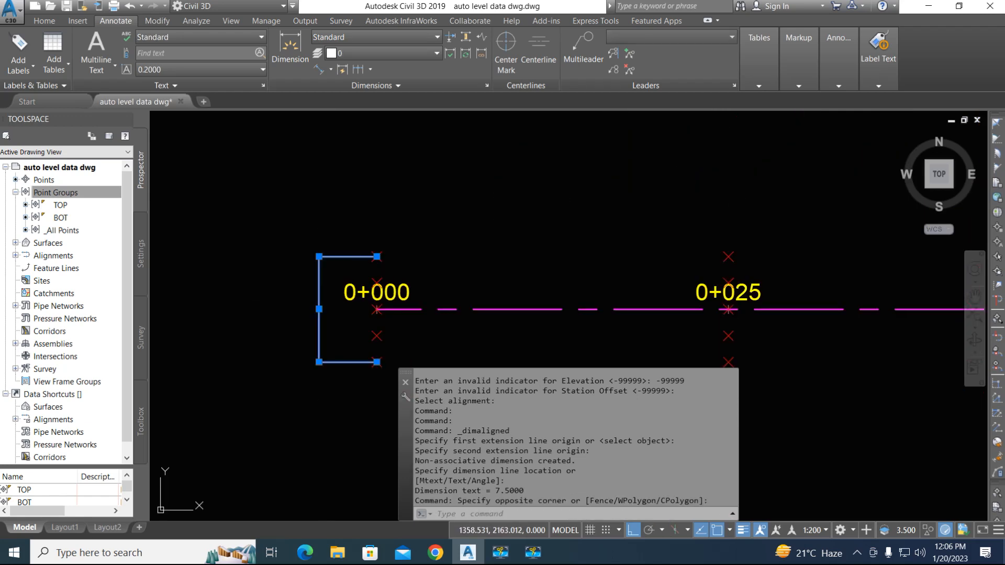
pyautogui.press('Delete')
pyautogui.scroll(-5, 411, 220)
pyautogui.scroll(2, 474, 235)
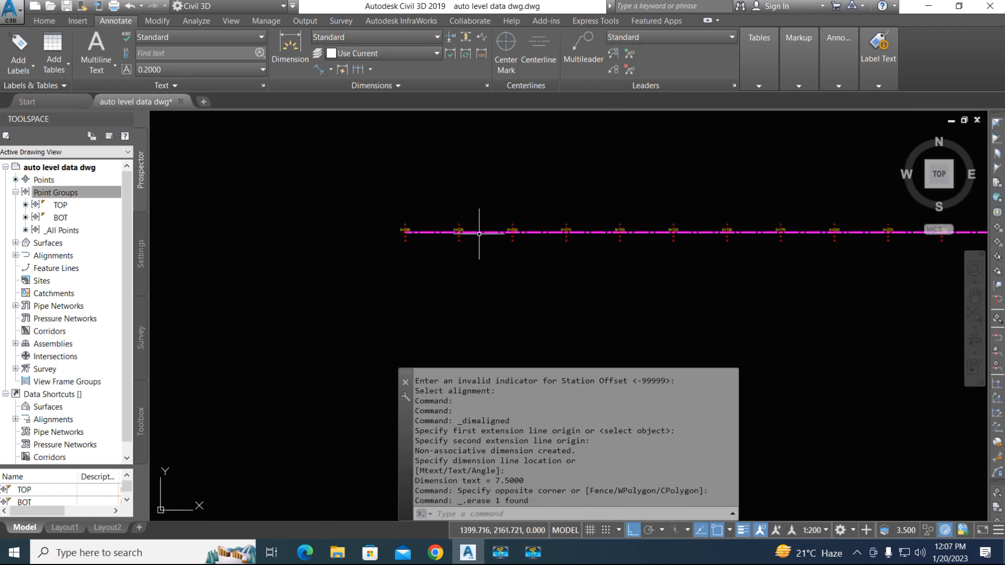
# Freeze the layers of the alignment line and its station labels, leaving only the points displayed.
pyautogui.click(47, 21)
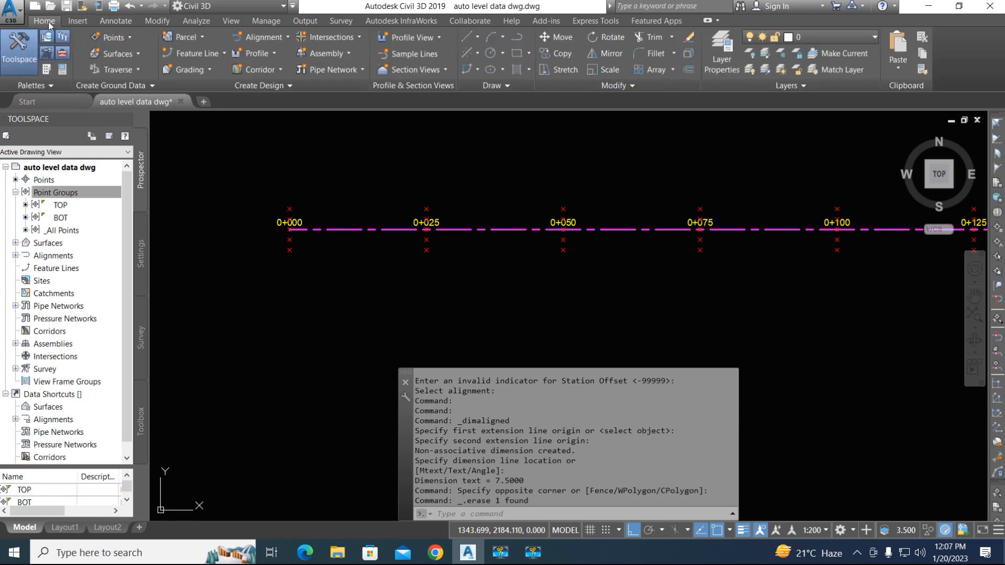
pyautogui.click(782, 54)
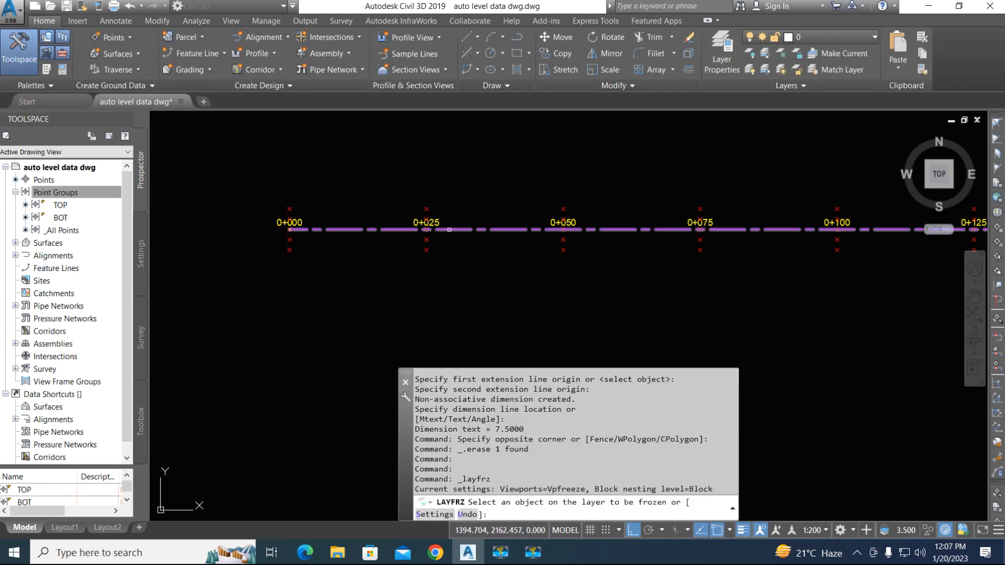
pyautogui.click(447, 230)
pyautogui.click(427, 224)
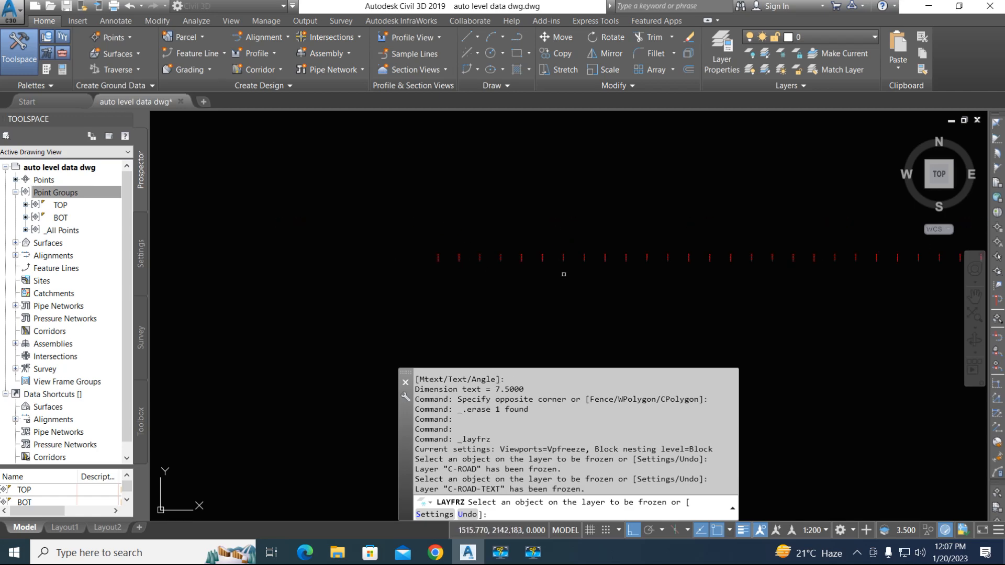
pyautogui.press('Escape')
# Select all the imported top section points, open them in the Point Editor, and select every row.
pyautogui.scroll(-3, 460, 265)
pyautogui.click(696, 269)
pyautogui.click(269, 193)
pyautogui.rightClick(378, 225)
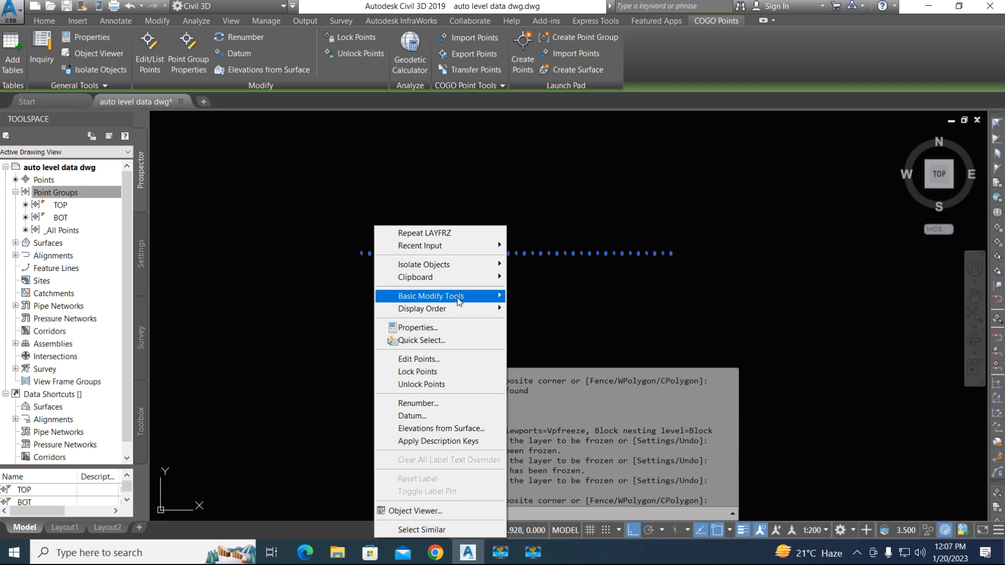
pyautogui.click(429, 359)
pyautogui.click(185, 104)
pyautogui.hotkey('ctrl', 'a')
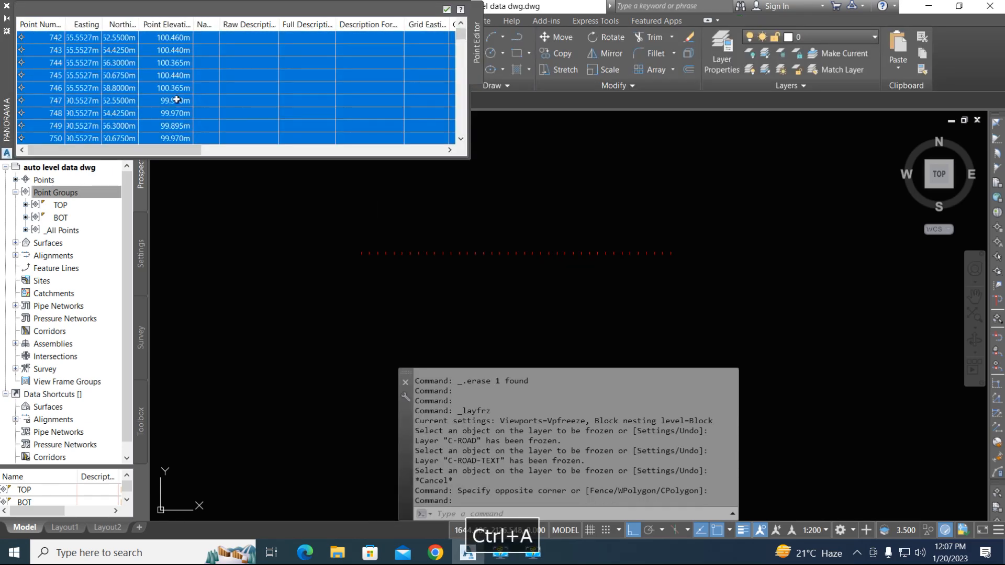
# Export the selected points in PENZD (comma delimited) format to a CSV file named Top road Points, and close the Point Editor.
pyautogui.rightClick(176, 100)
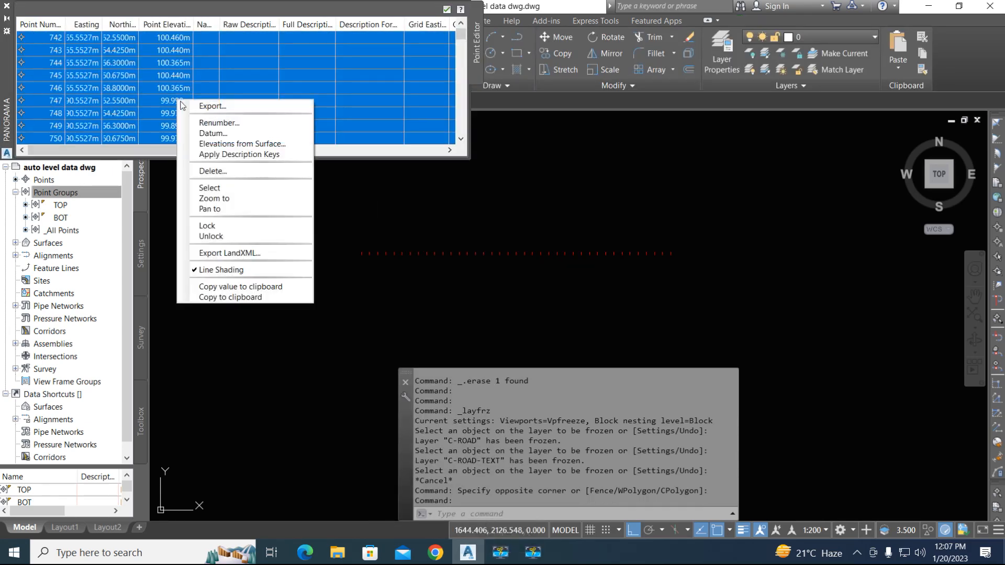
pyautogui.click(222, 111)
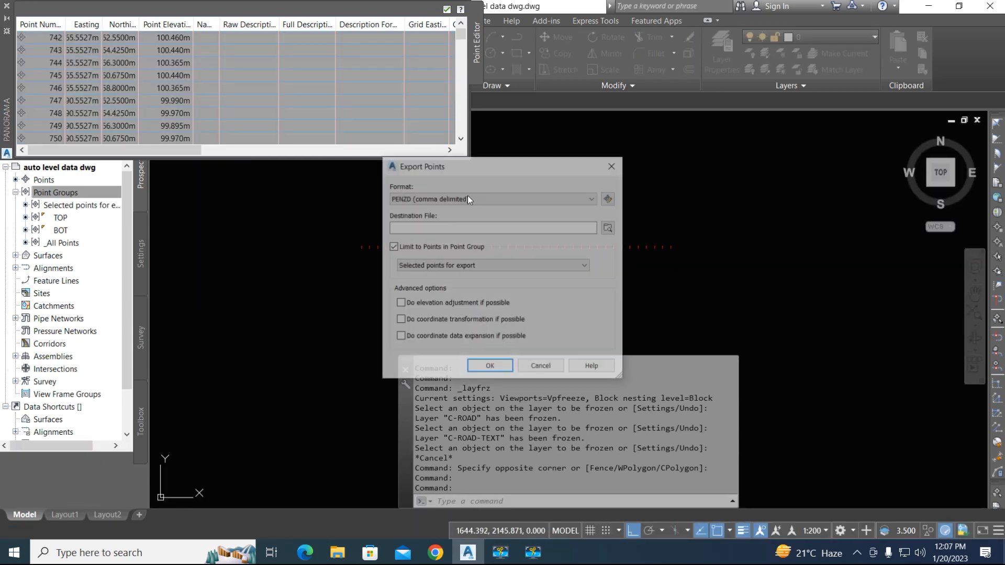
pyautogui.click(609, 228)
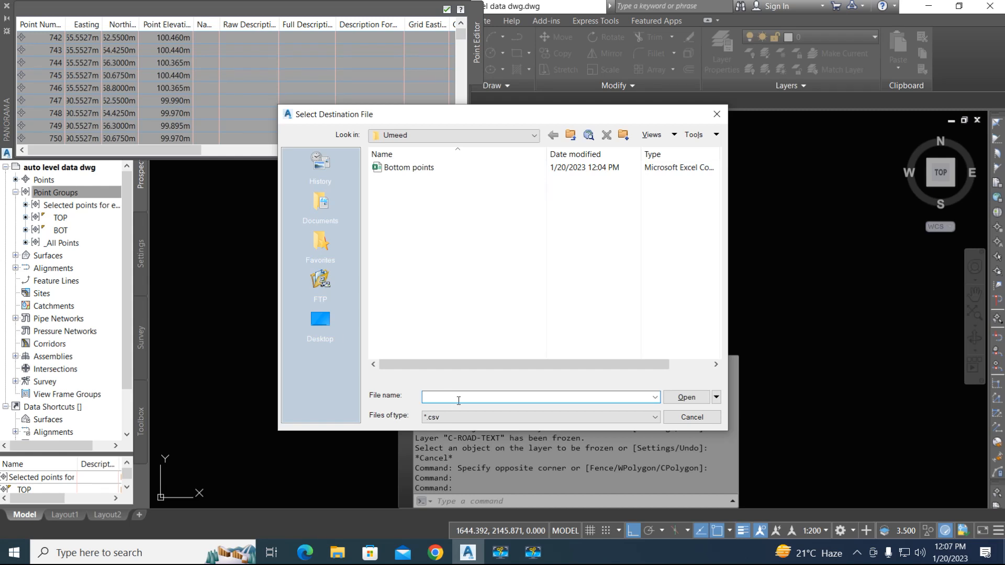
pyautogui.write('Top ')
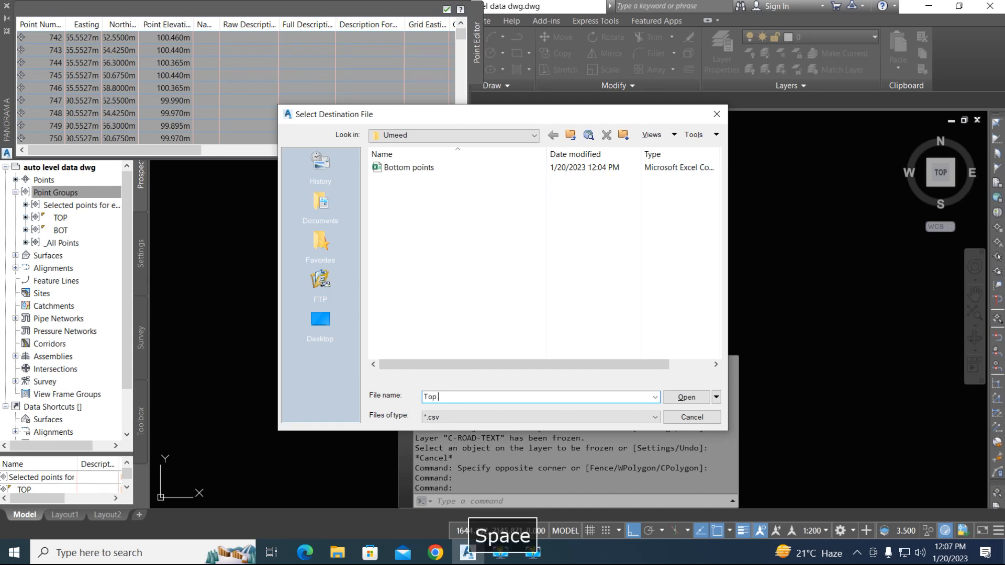
pyautogui.write('road Points')
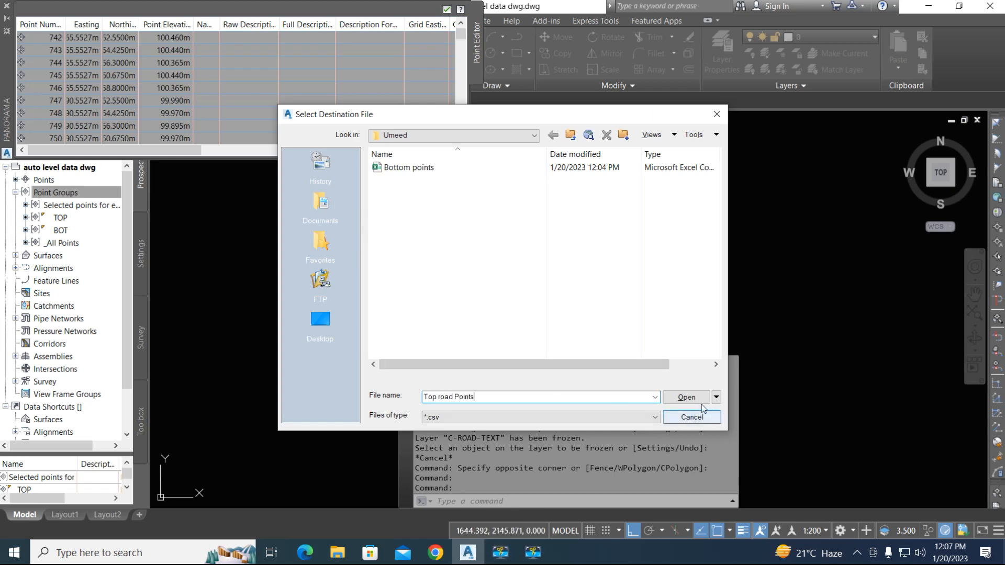
pyautogui.click(686, 398)
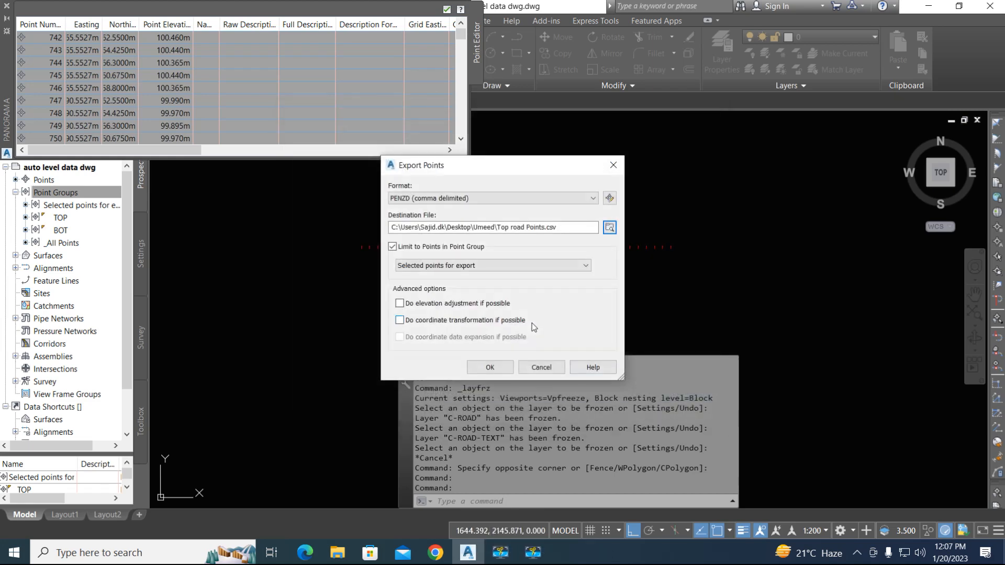
pyautogui.click(492, 369)
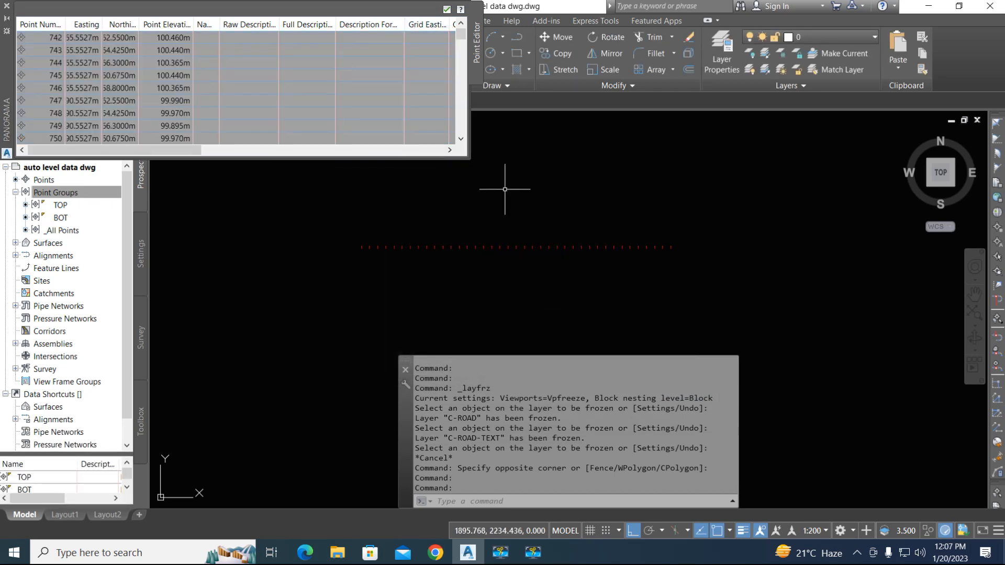
pyautogui.click(449, 11)
# Select all the top section points in the drawing, open them in the Point Editor, and delete every row.
pyautogui.click(696, 283)
pyautogui.click(303, 179)
pyautogui.scroll(2, 372, 241)
pyautogui.scroll(2, 352, 258)
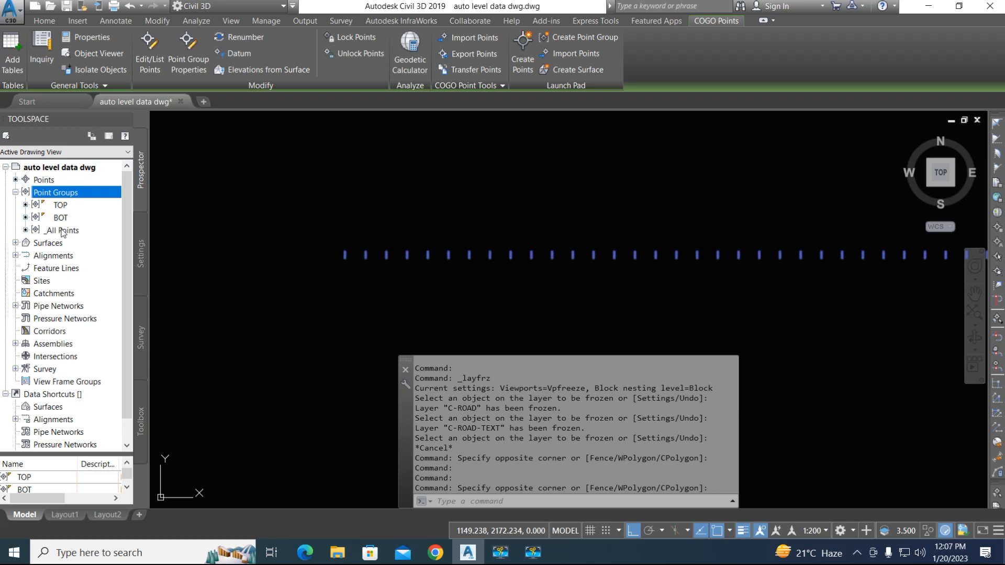
pyautogui.scroll(2, 356, 257)
pyautogui.rightClick(348, 254)
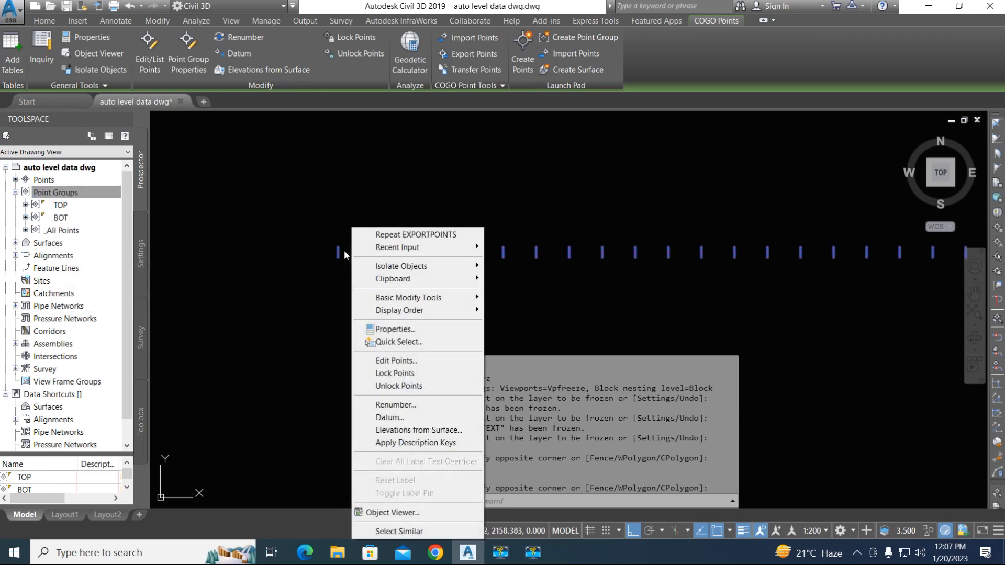
pyautogui.click(416, 360)
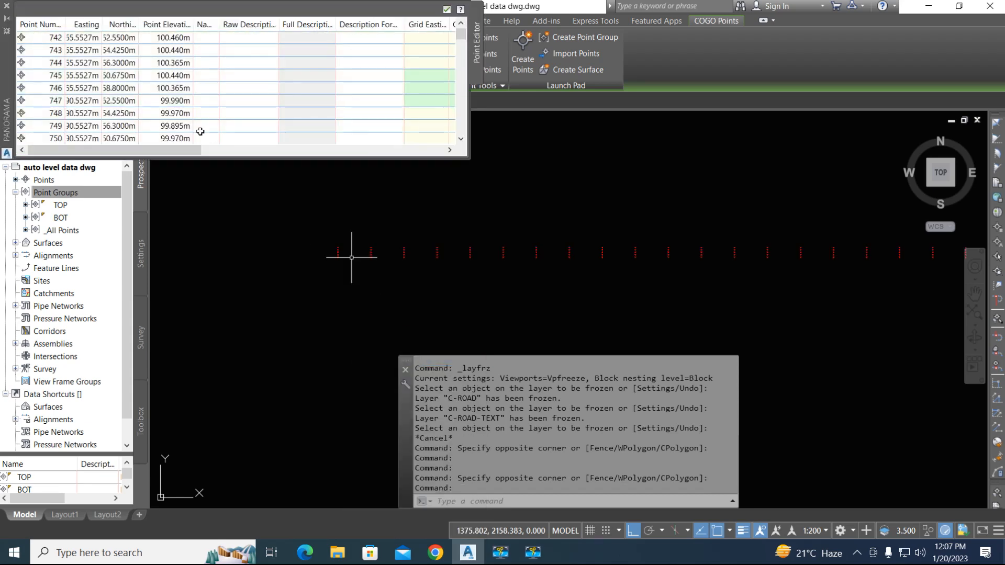
pyautogui.click(148, 113)
pyautogui.hotkey('ctrl', 'a')
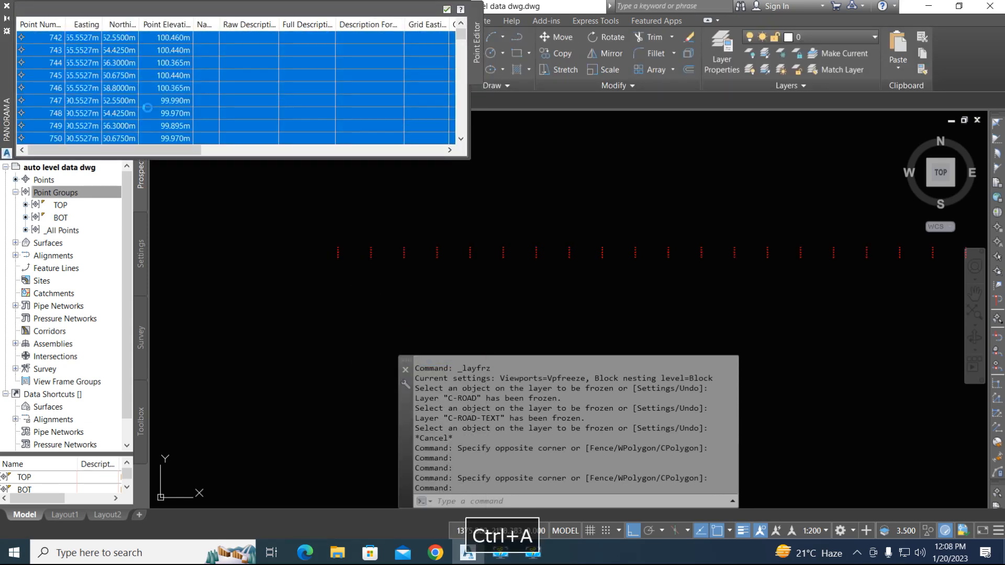
pyautogui.rightClick(148, 109)
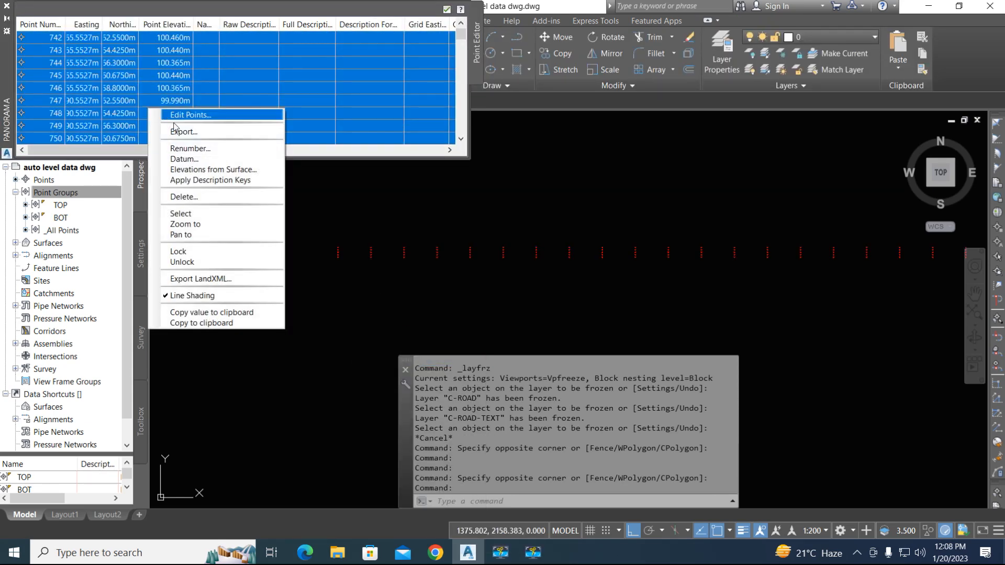
pyautogui.click(180, 197)
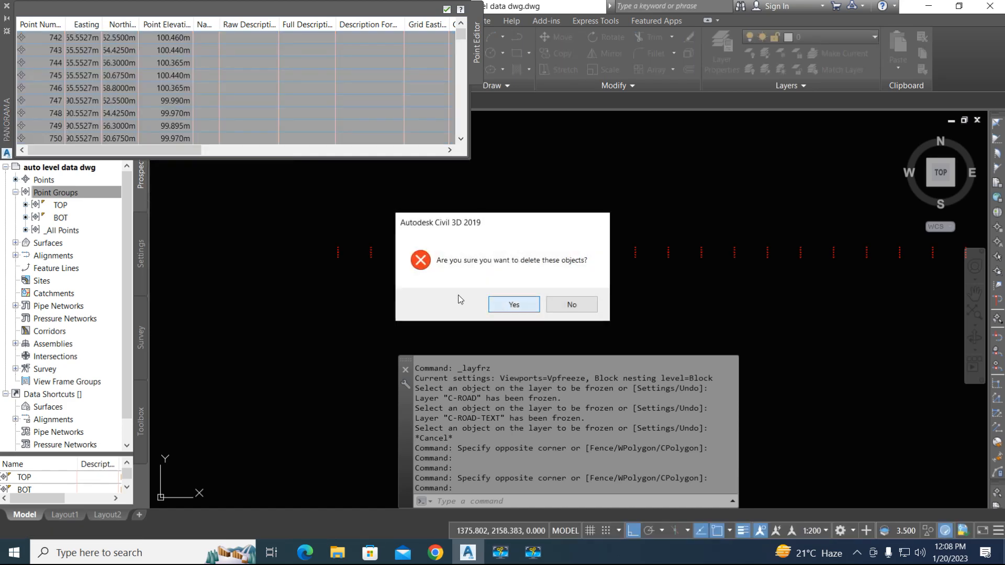
pyautogui.click(514, 303)
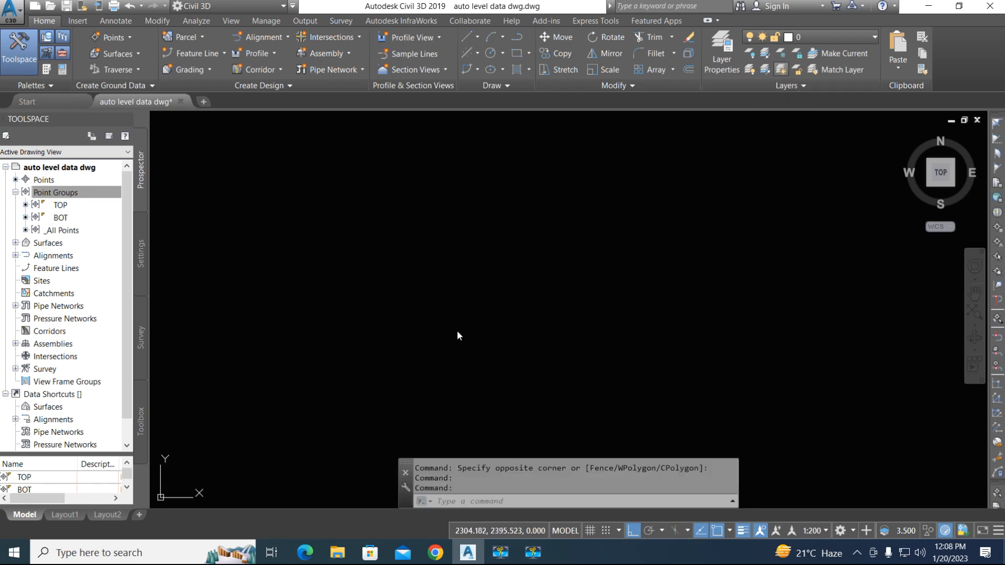
# Thaw all layers to restore the alignment line and its station labels.
pyautogui.scroll(12, 296, 231)
pyautogui.scroll(-5, 285, 235)
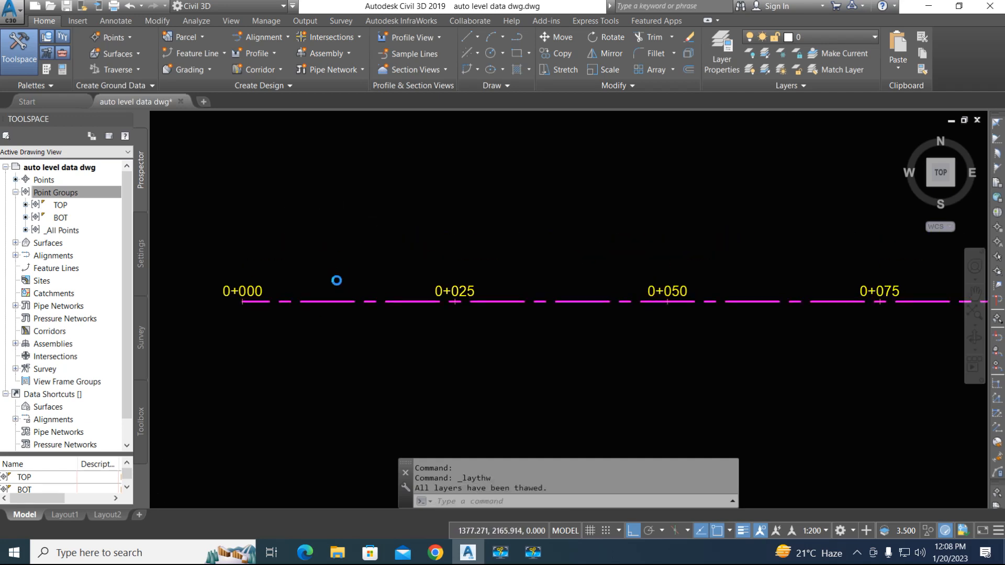
pyautogui.moveTo(693, 301); pyautogui.dragTo(562, 323, button='middle')
pyautogui.scroll(-2, 492, 301)
pyautogui.scroll(1, 493, 301)
pyautogui.moveTo(502, 307); pyautogui.dragTo(426, 316, button='middle')
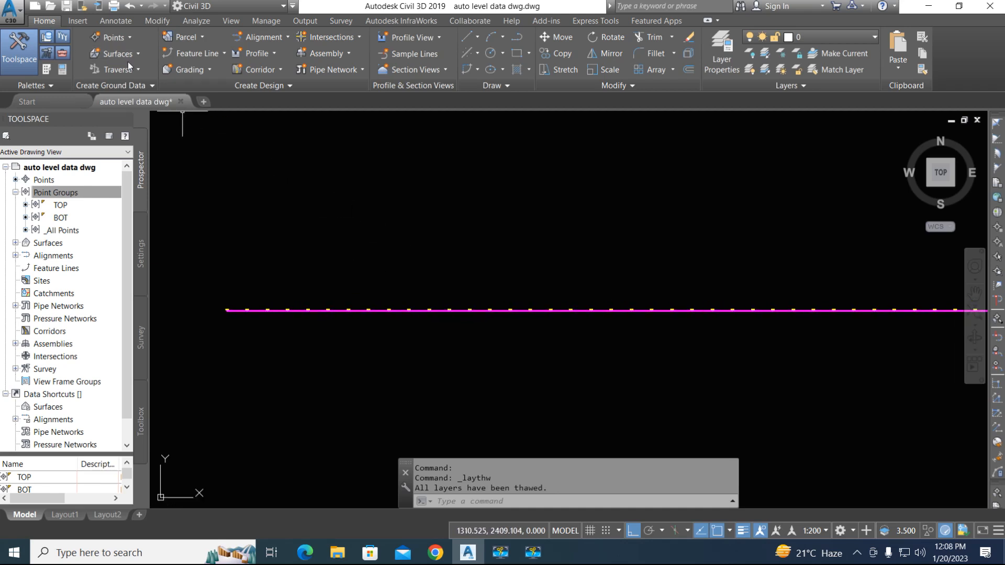
# Start a point import and add the Bottom points CSV file from the Umeed folder on the desktop.
pyautogui.click(124, 41)
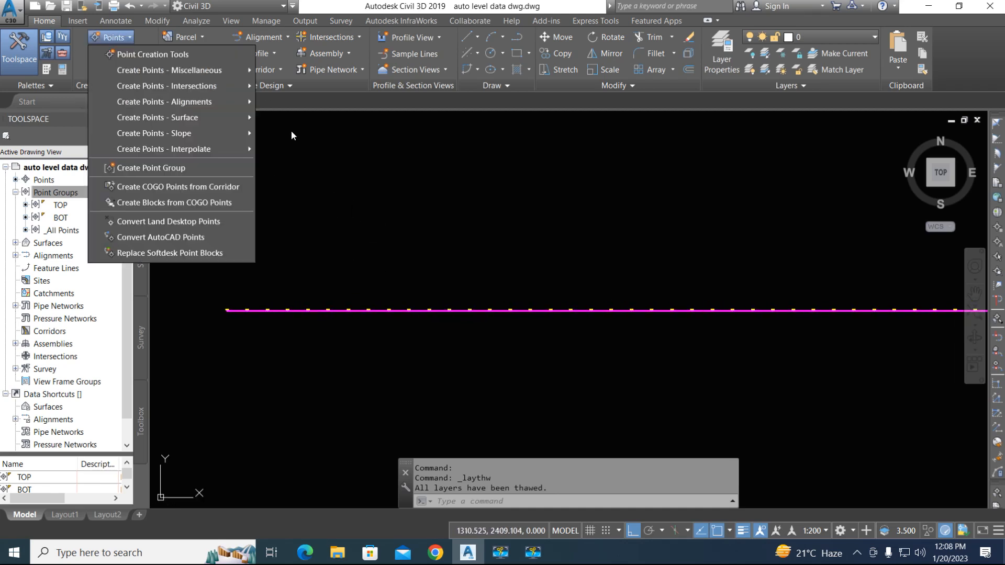
pyautogui.click(181, 58)
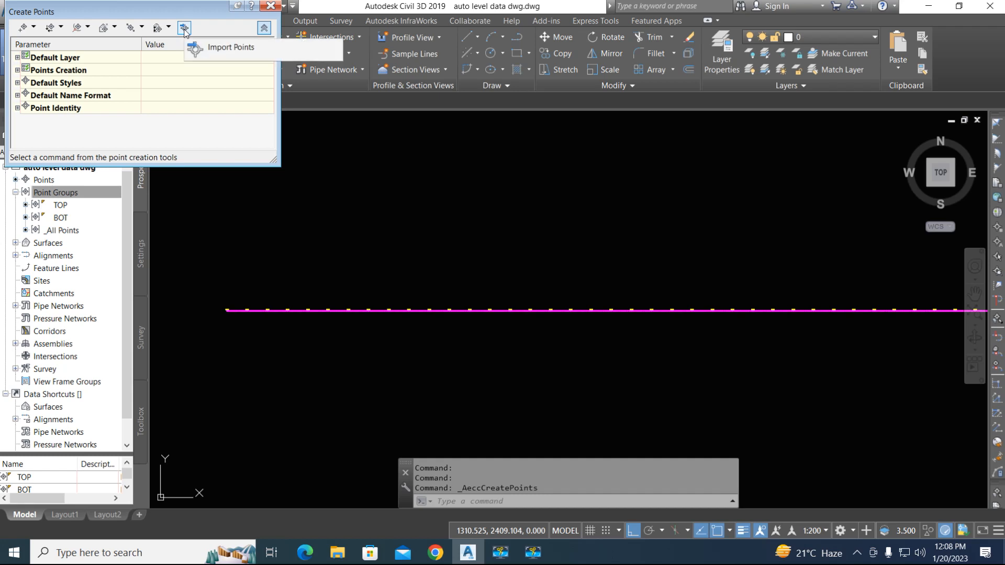
pyautogui.click(184, 28)
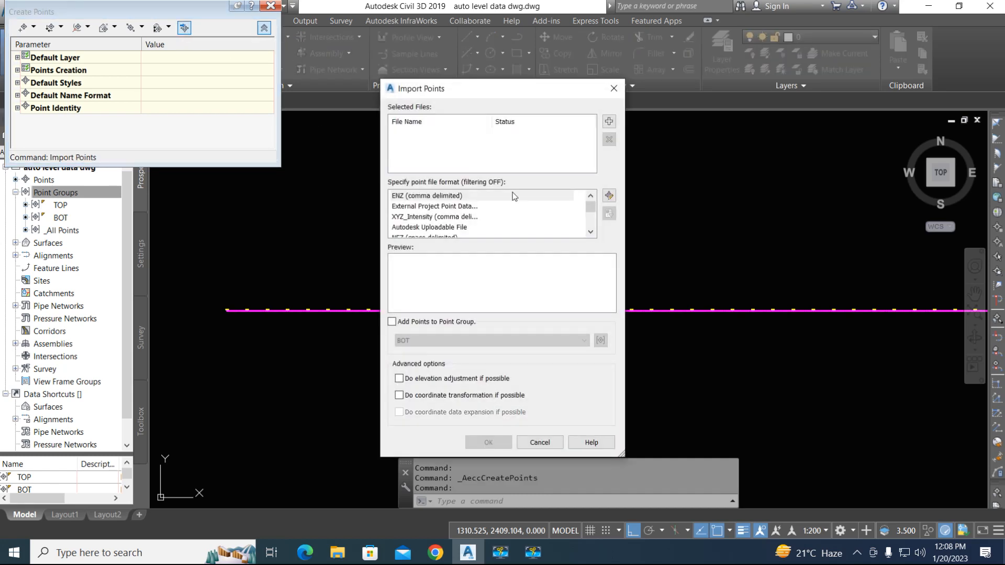
pyautogui.click(609, 122)
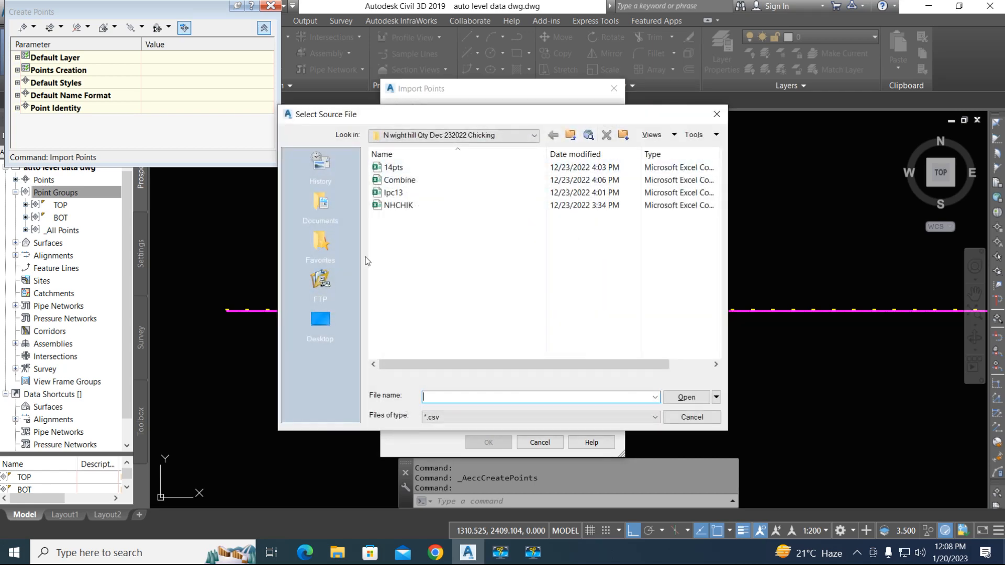
pyautogui.click(320, 320)
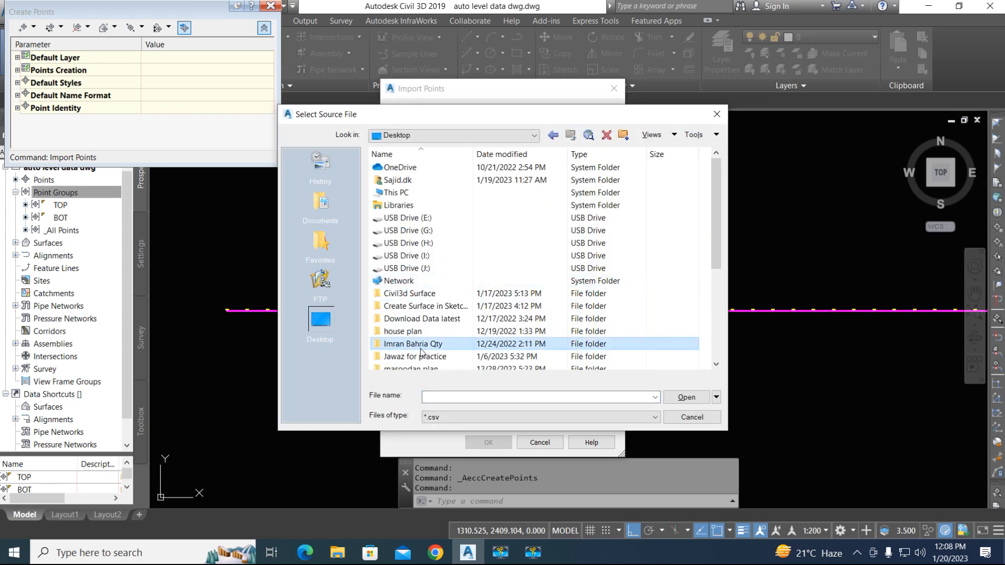
pyautogui.scroll(-5, 422, 350)
pyautogui.click(420, 311)
pyautogui.doubleClick(419, 311)
pyautogui.click(413, 171)
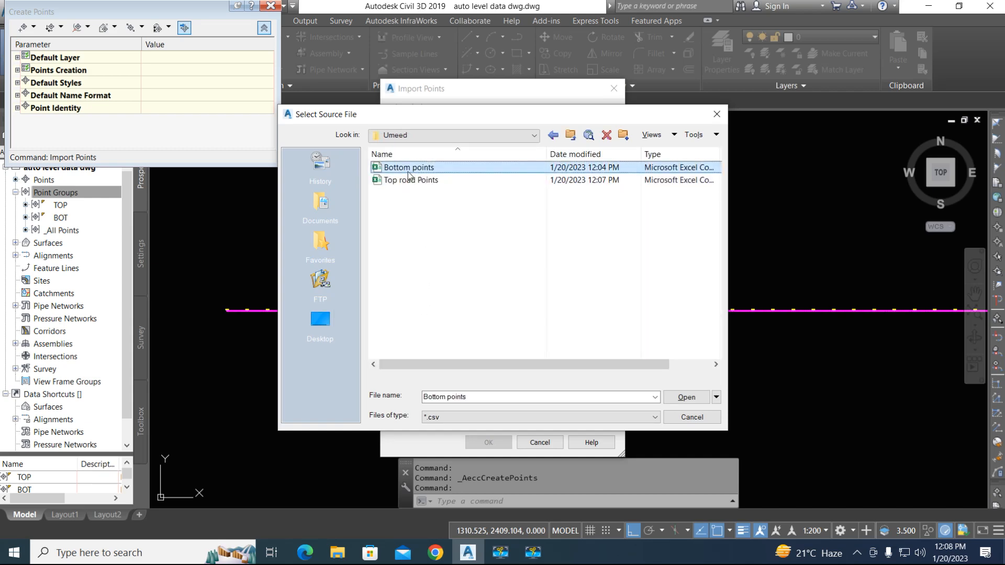
pyautogui.click(683, 398)
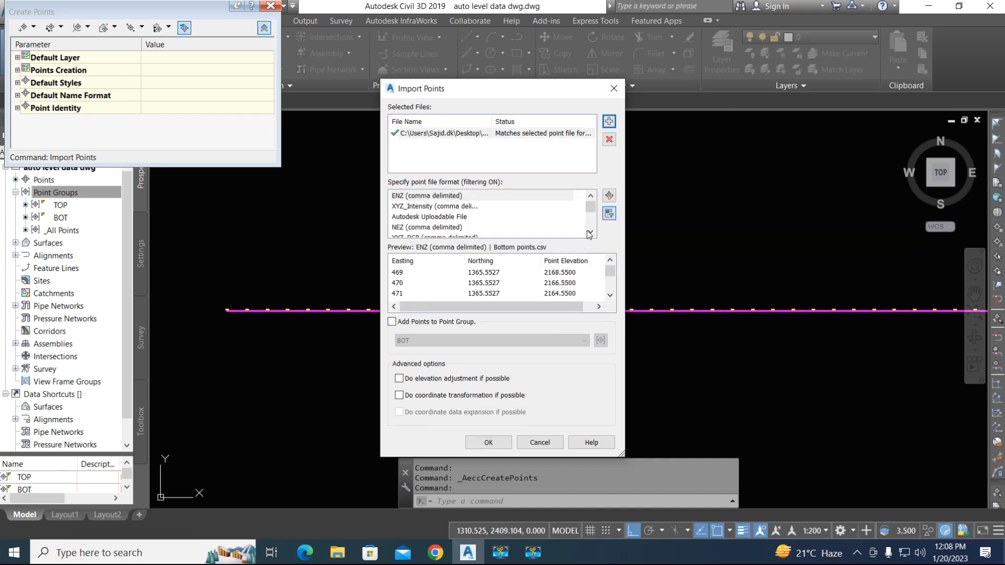
# Set the point file format of the import to PENZD (comma delimited).
pyautogui.click(589, 232)
pyautogui.click(589, 231)
pyautogui.click(589, 232)
pyautogui.click(589, 232)
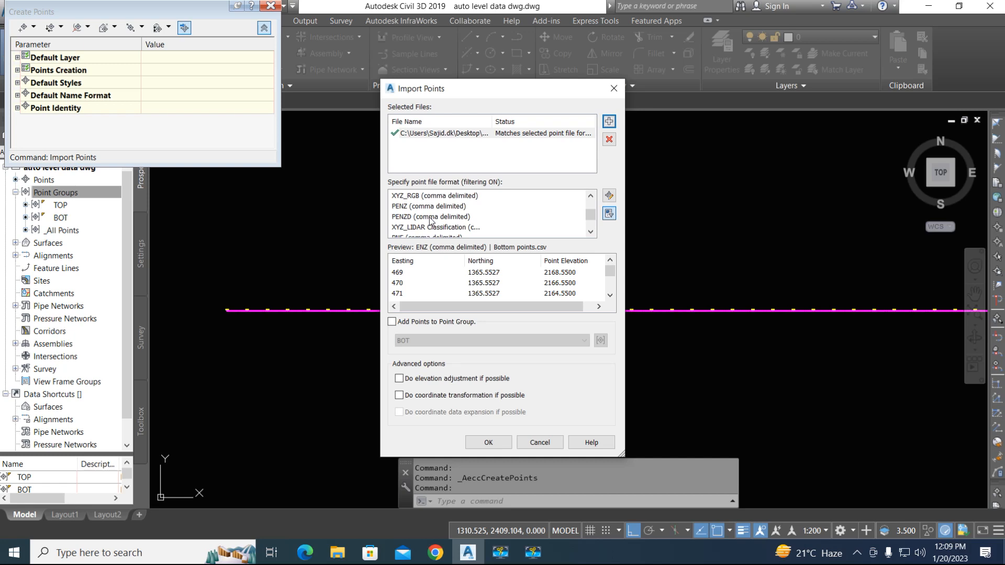
pyautogui.click(402, 218)
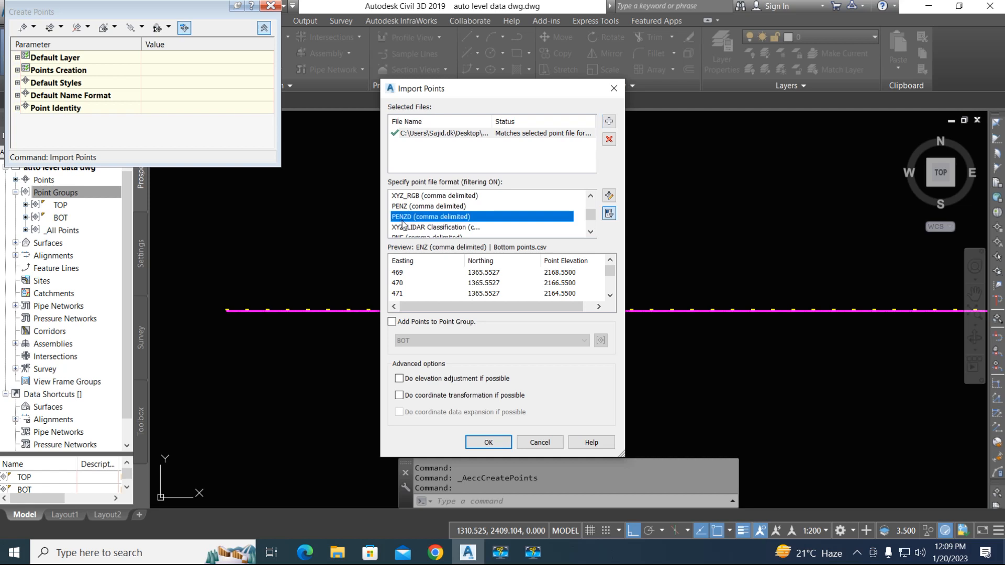
# Add the imported points to a new point group named Bottom Surface1 pts and run the import.
pyautogui.click(393, 322)
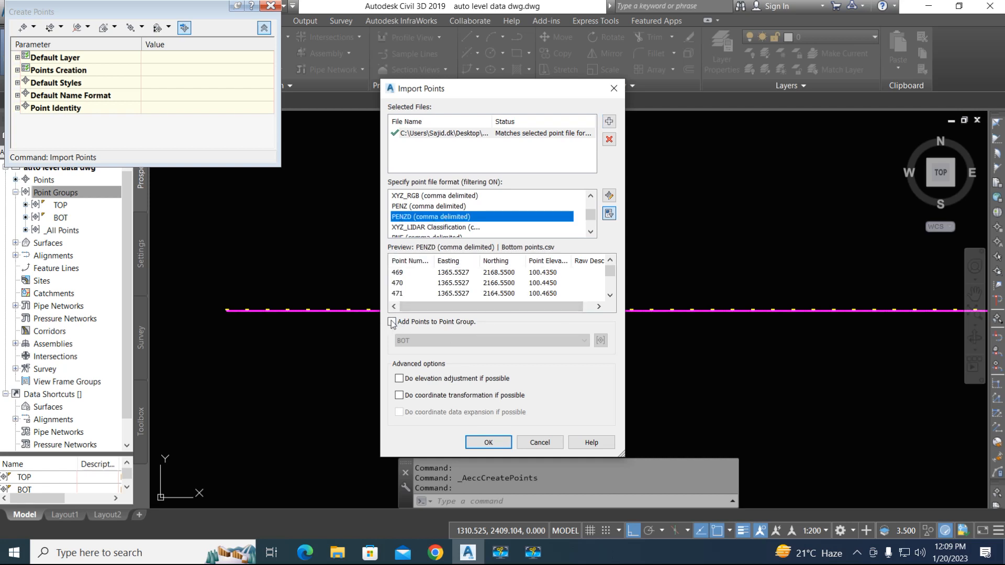
pyautogui.click(601, 341)
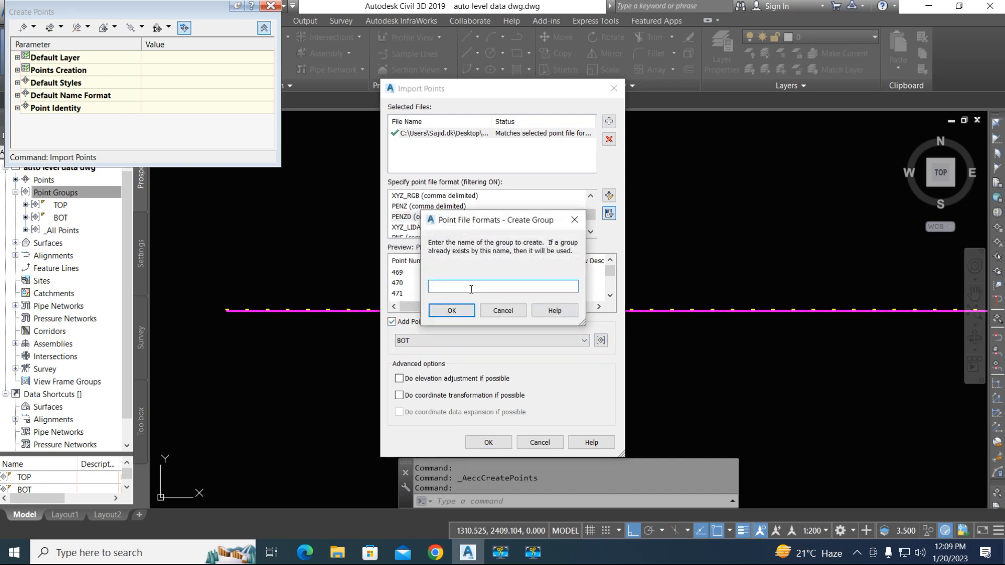
pyautogui.write('B')
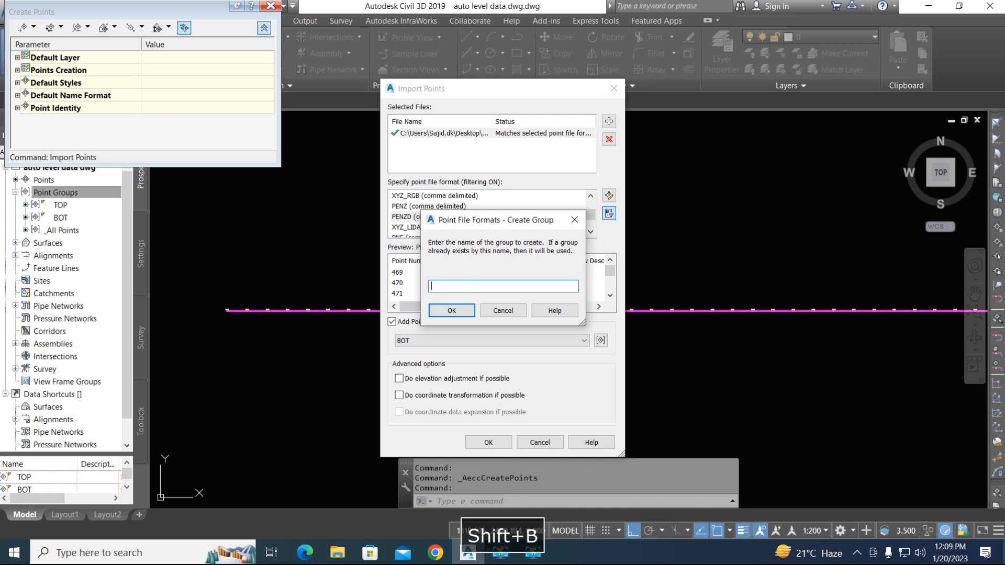
pyautogui.write('ot')
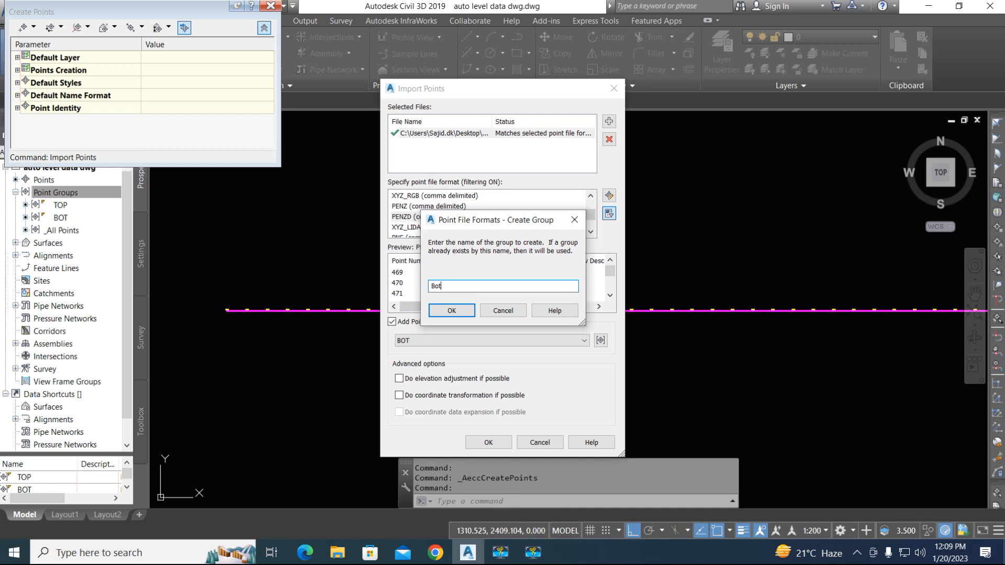
pyautogui.write('to')
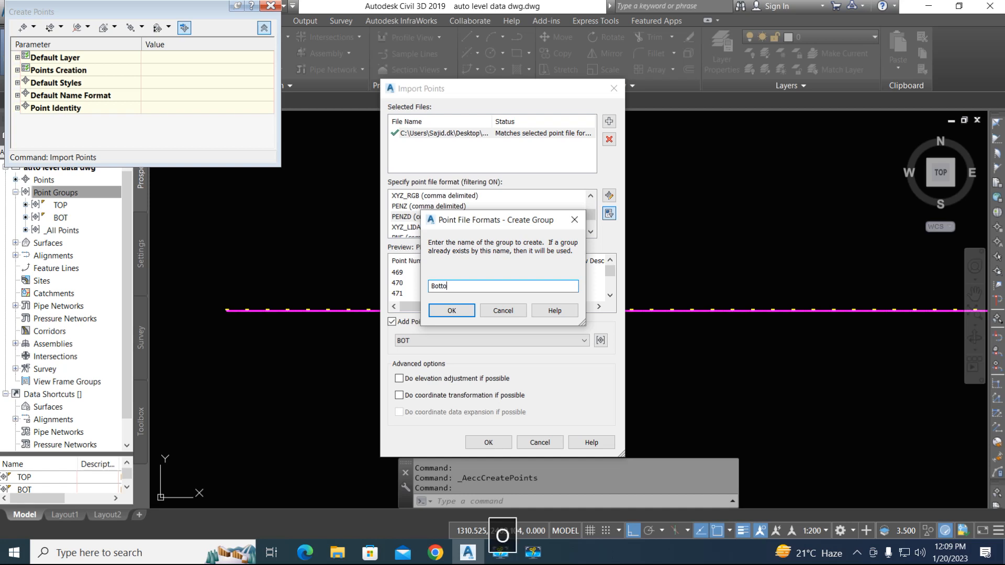
pyautogui.write('m ')
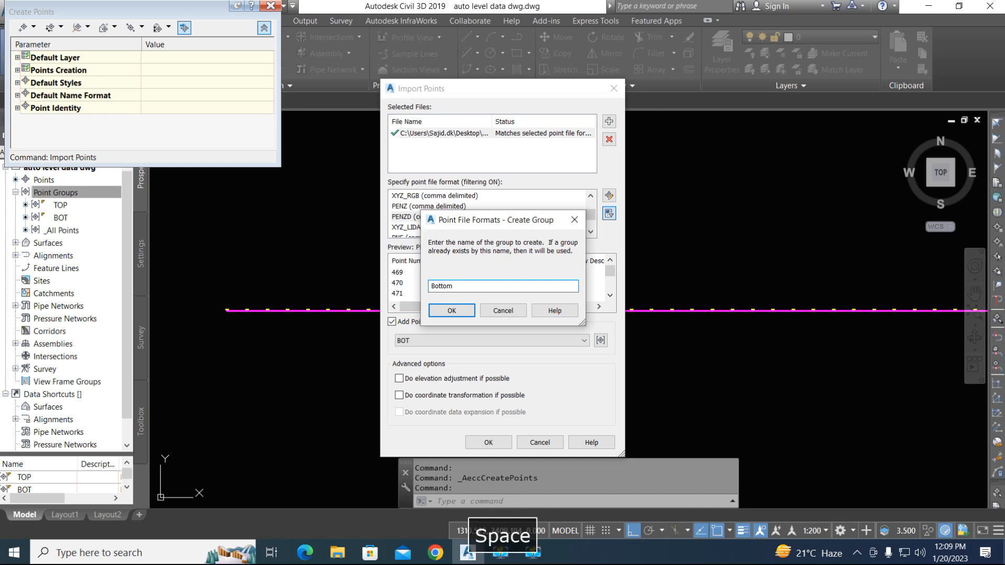
pyautogui.write('S')
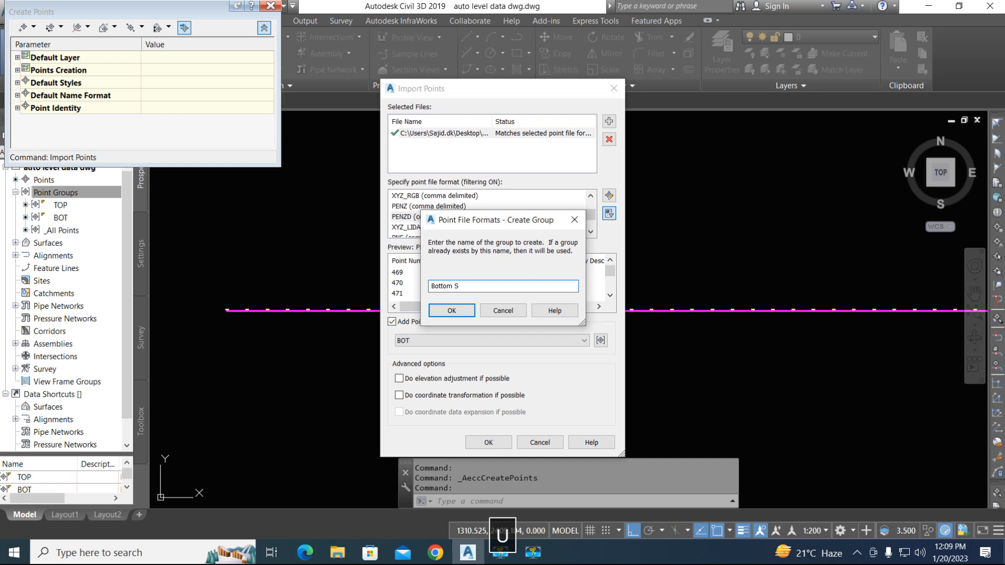
pyautogui.write('urface')
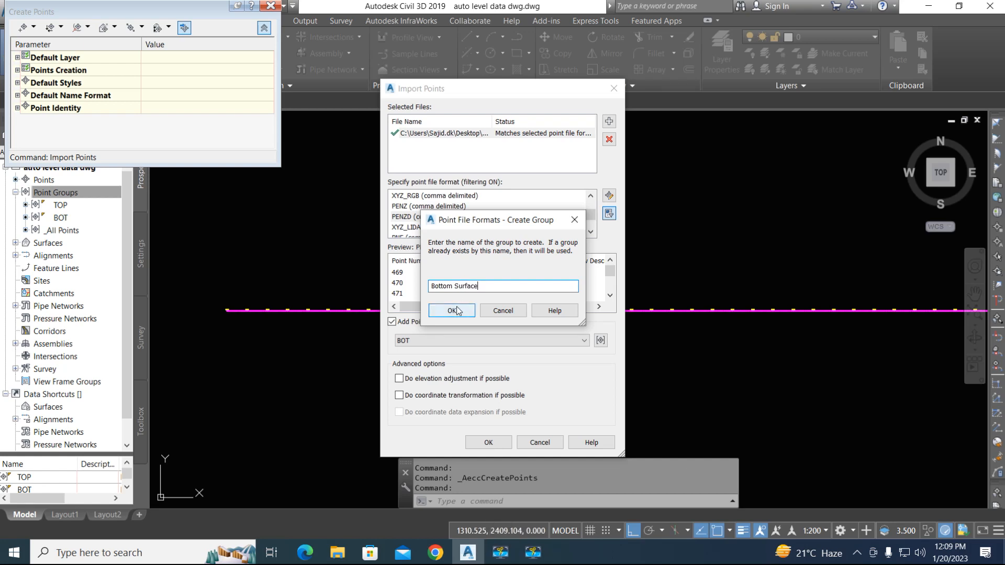
pyautogui.write('1 pts')
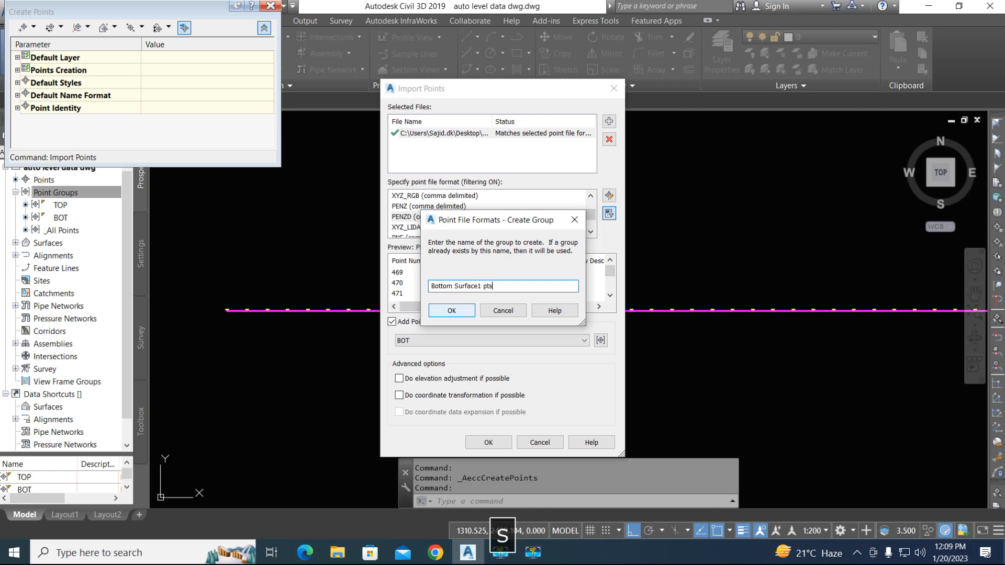
pyautogui.click(452, 311)
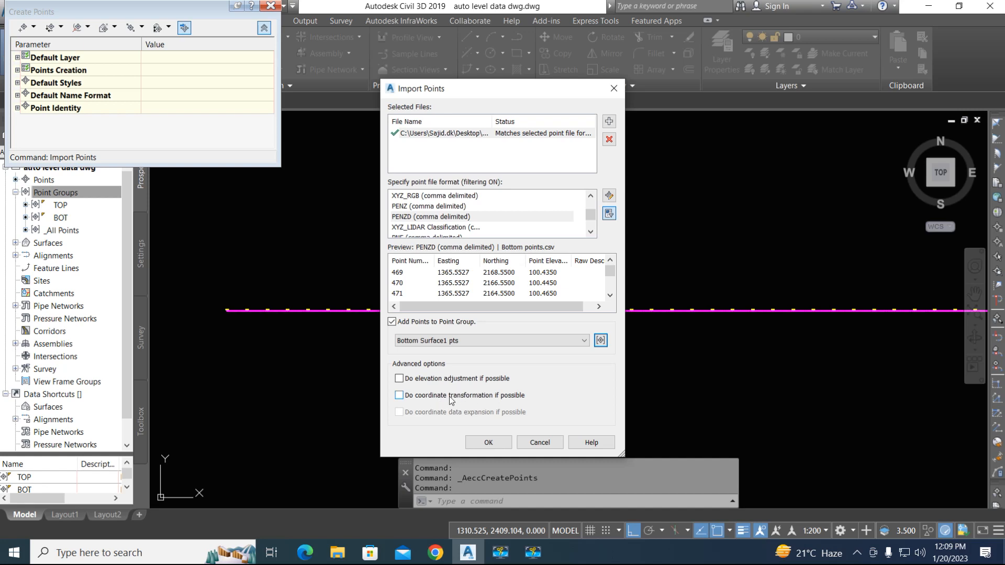
pyautogui.click(487, 443)
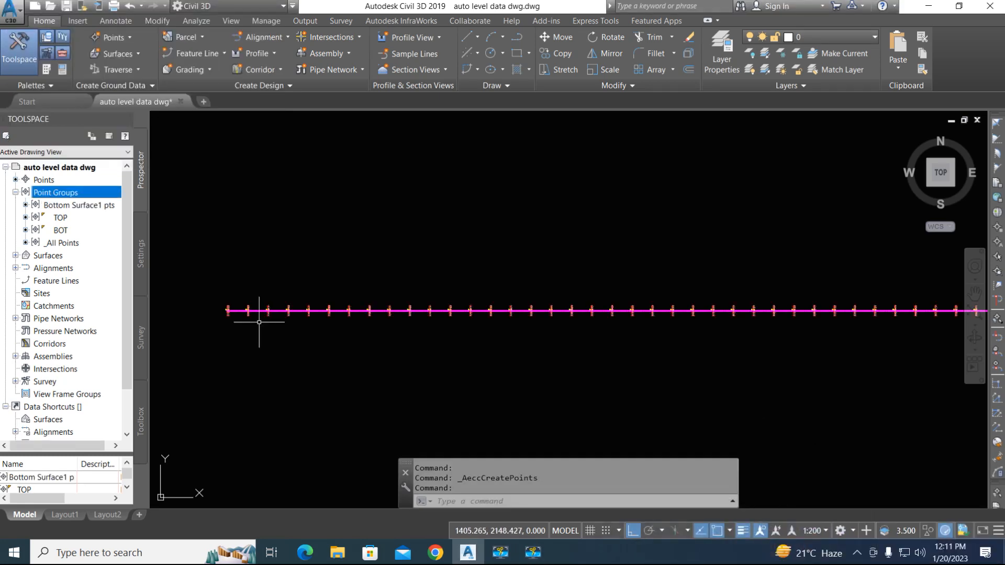
# Examine the imported bottom points and their elevation labels along the alignment from station 0+000.
pyautogui.scroll(8, 220, 315)
pyautogui.scroll(2, 382, 314)
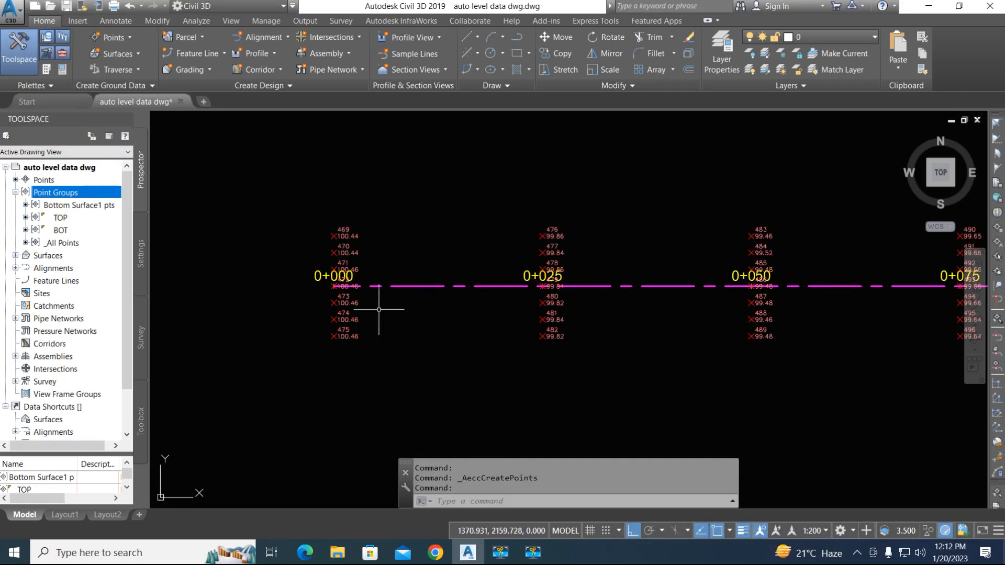
pyautogui.scroll(4, 335, 315)
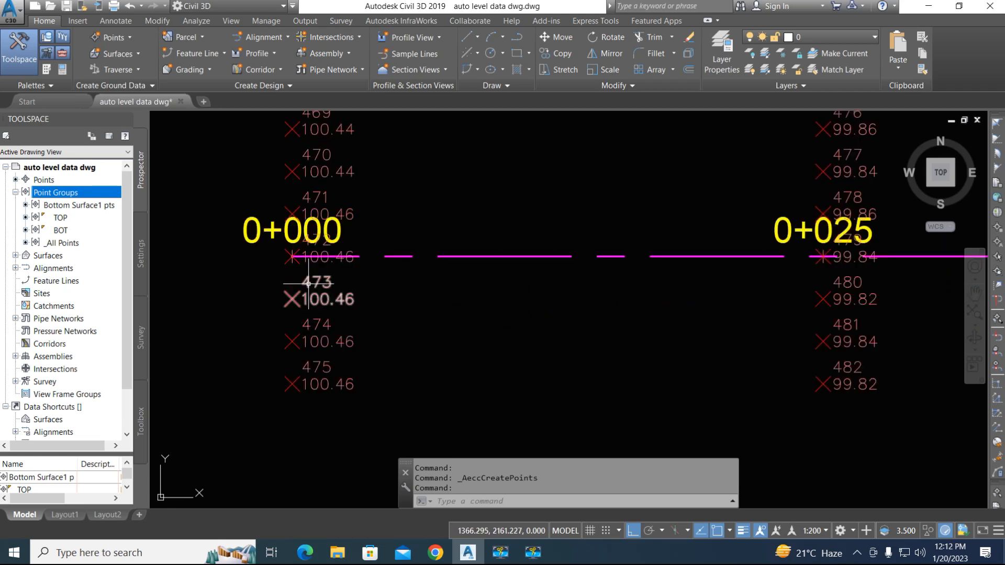
pyautogui.scroll(-6, 298, 360)
pyautogui.moveTo(314, 366); pyautogui.dragTo(514, 370, button='middle')
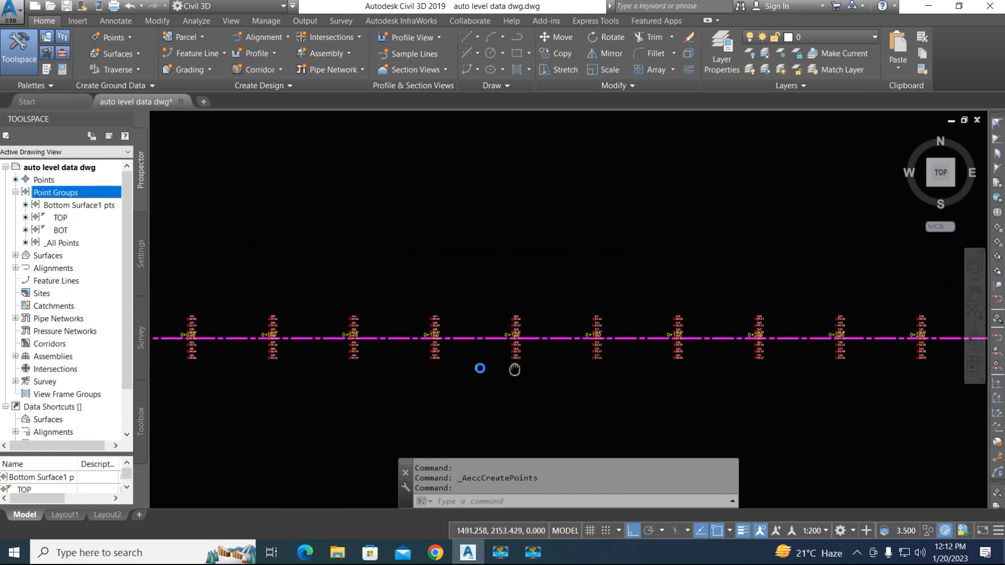
pyautogui.scroll(-4, 519, 359)
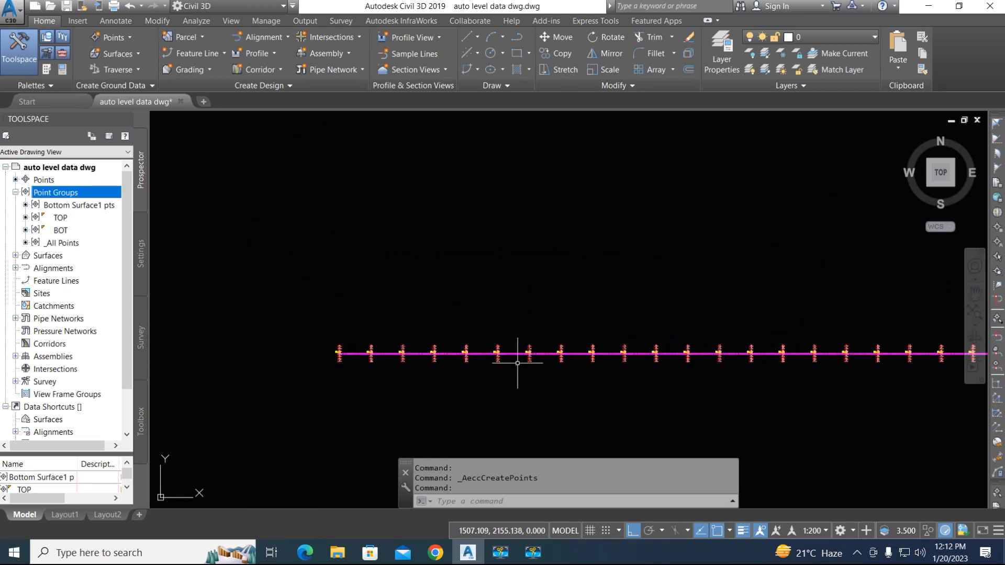
pyautogui.click(72, 206)
pyautogui.rightClick(72, 206)
pyautogui.click(90, 212)
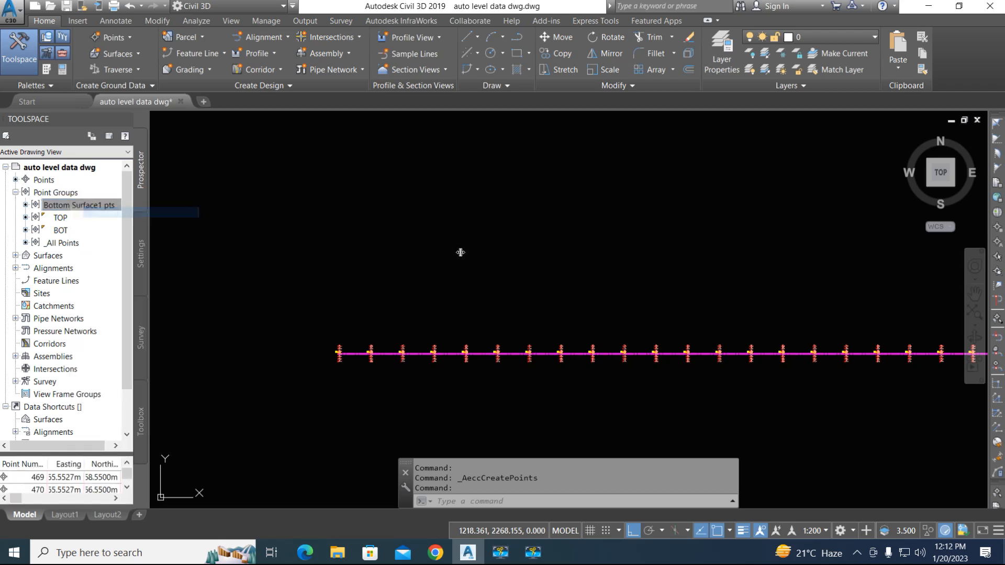
pyautogui.click(457, 305)
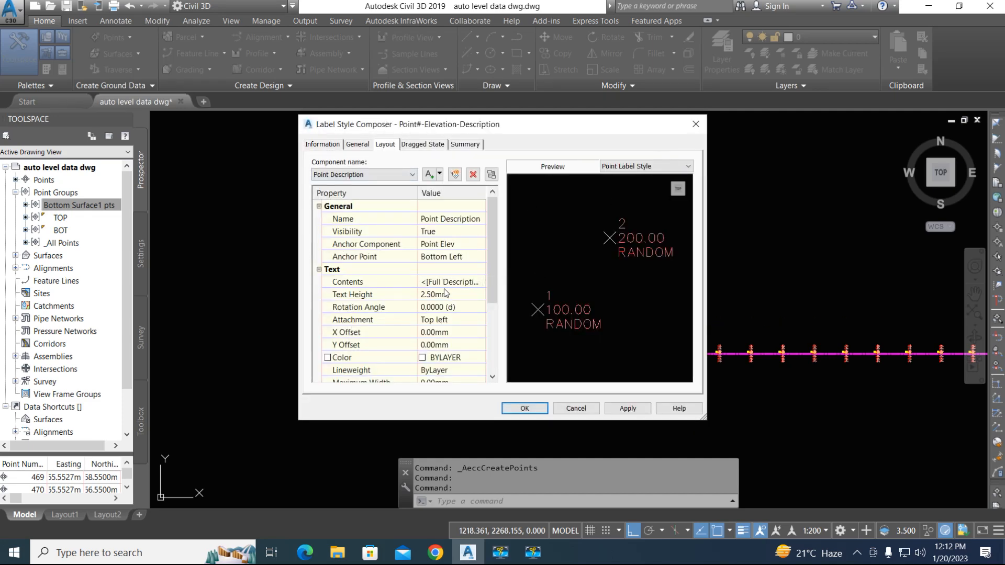
pyautogui.click(696, 124)
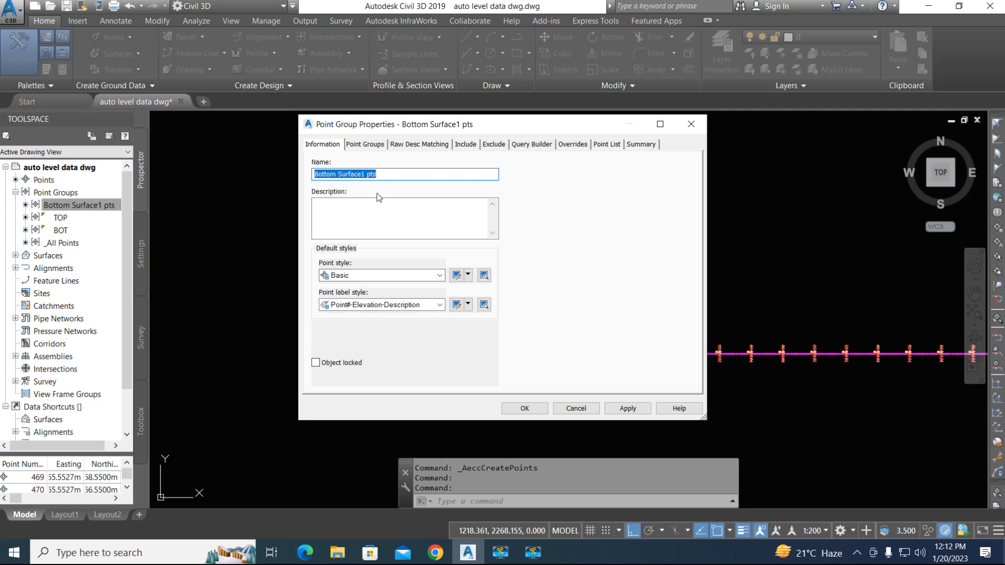
pyautogui.click(691, 124)
# Set the point label style and point style of the Bottom Surface1 pts group to <none>.
pyautogui.scroll(5, 323, 363)
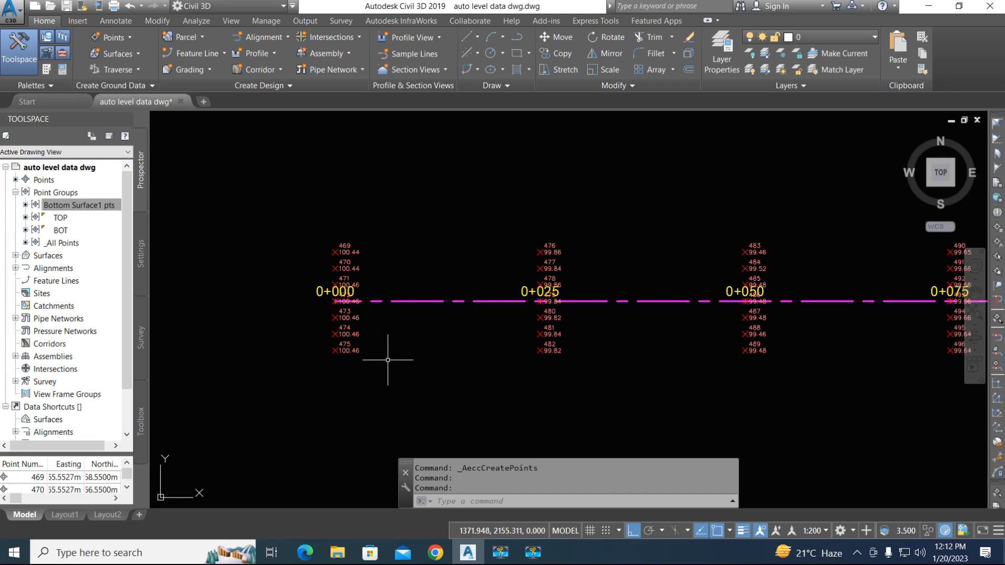
pyautogui.scroll(2, 324, 321)
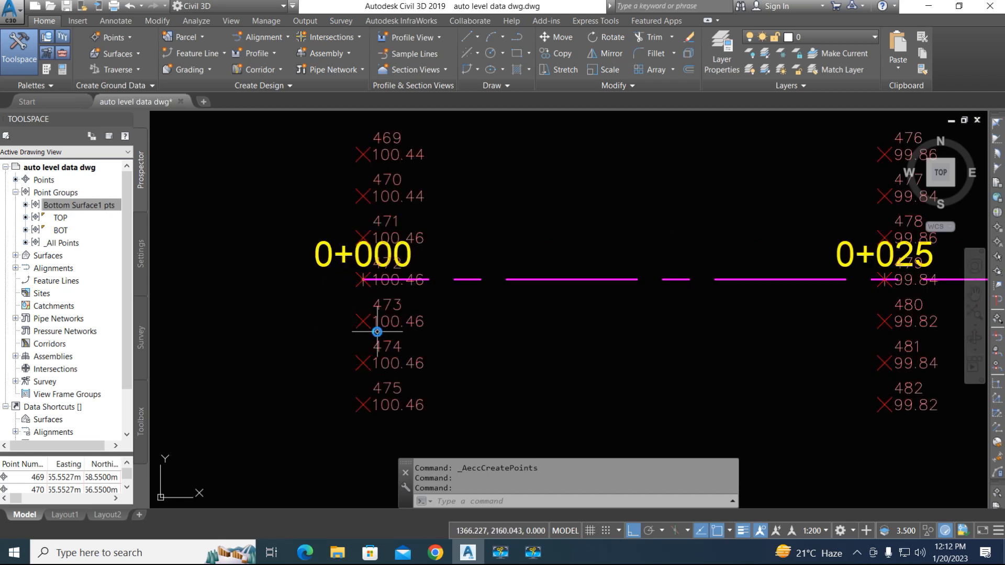
pyautogui.scroll(-2, 377, 332)
pyautogui.moveTo(446, 253); pyautogui.dragTo(382, 248, button='middle')
pyautogui.click(77, 206)
pyautogui.rightClick(77, 205)
pyautogui.click(98, 215)
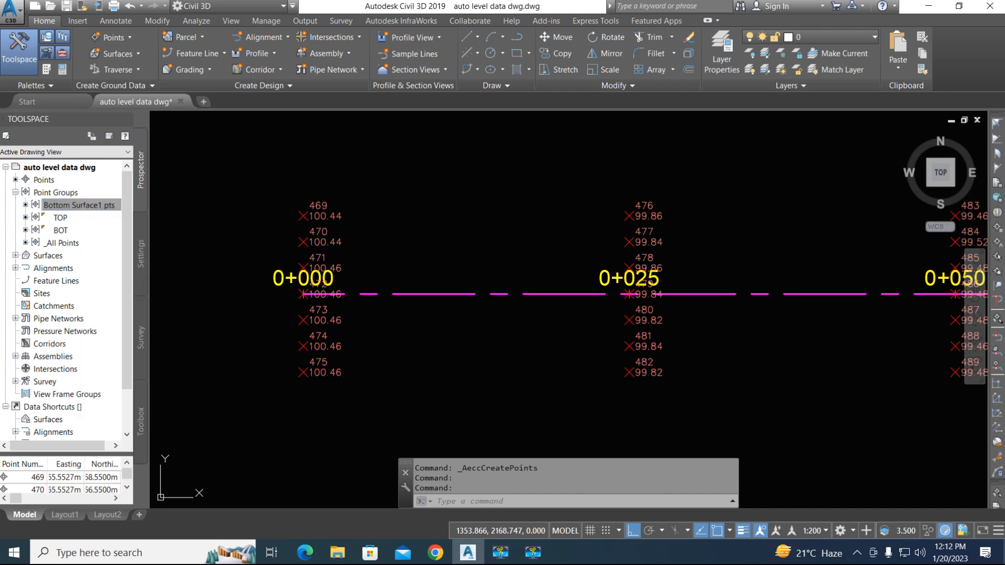
pyautogui.click(404, 305)
pyautogui.click(356, 317)
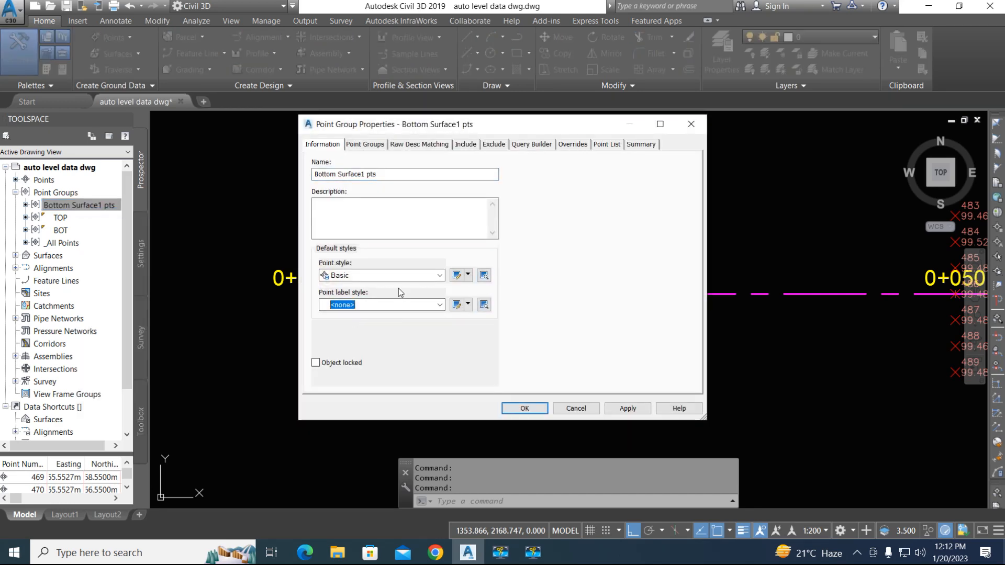
pyautogui.click(391, 276)
pyautogui.click(370, 288)
pyautogui.click(525, 409)
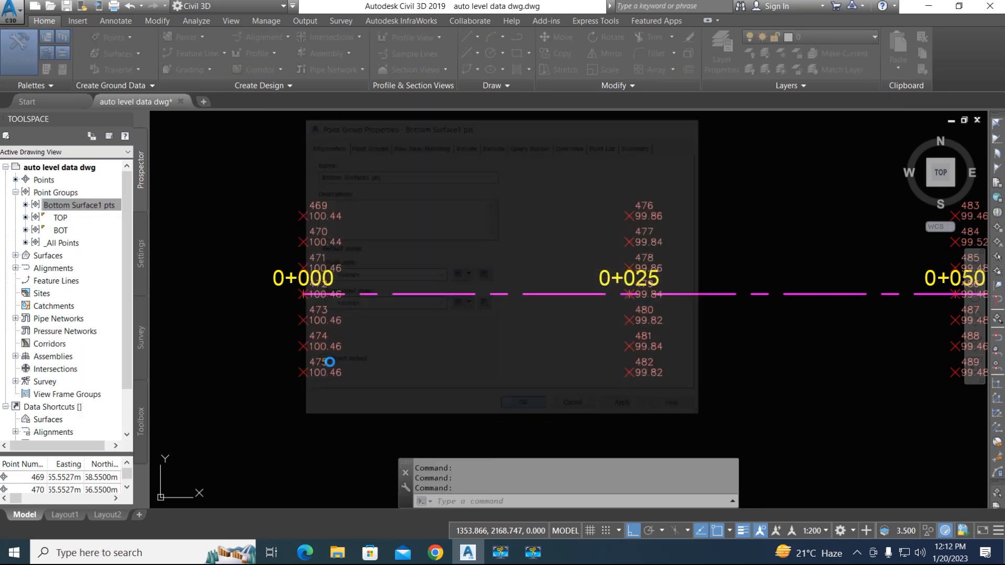
# Start another point import and add the Top road Points CSV file from the Umeed folder.
pyautogui.scroll(-6, 330, 361)
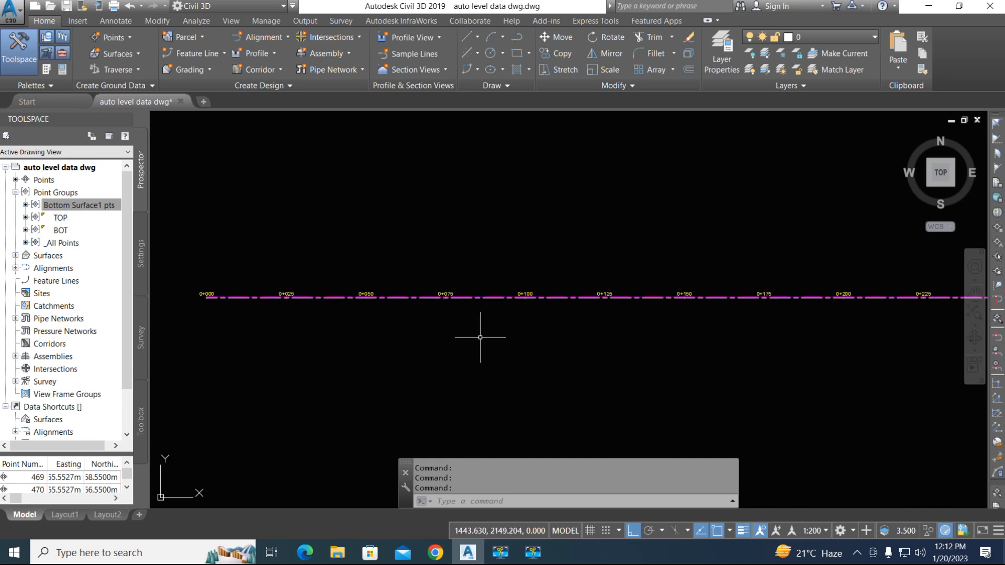
pyautogui.moveTo(544, 335); pyautogui.dragTo(376, 332, button='middle')
pyautogui.scroll(5, 288, 320)
pyautogui.moveTo(205, 334); pyautogui.dragTo(370, 330, button='middle')
pyautogui.scroll(2, 288, 334)
pyautogui.click(119, 39)
pyautogui.click(158, 61)
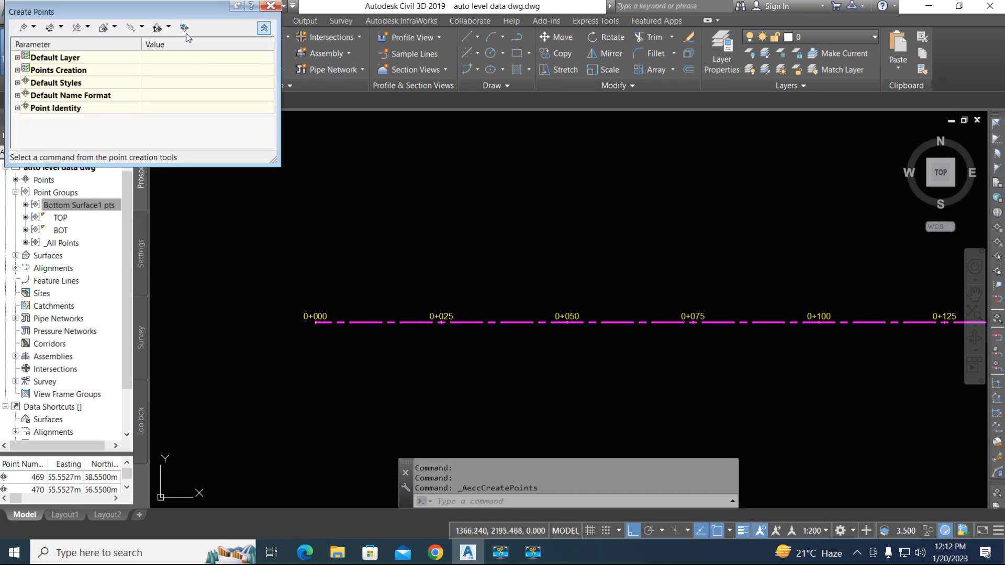
pyautogui.click(184, 27)
pyautogui.click(609, 126)
pyautogui.click(398, 181)
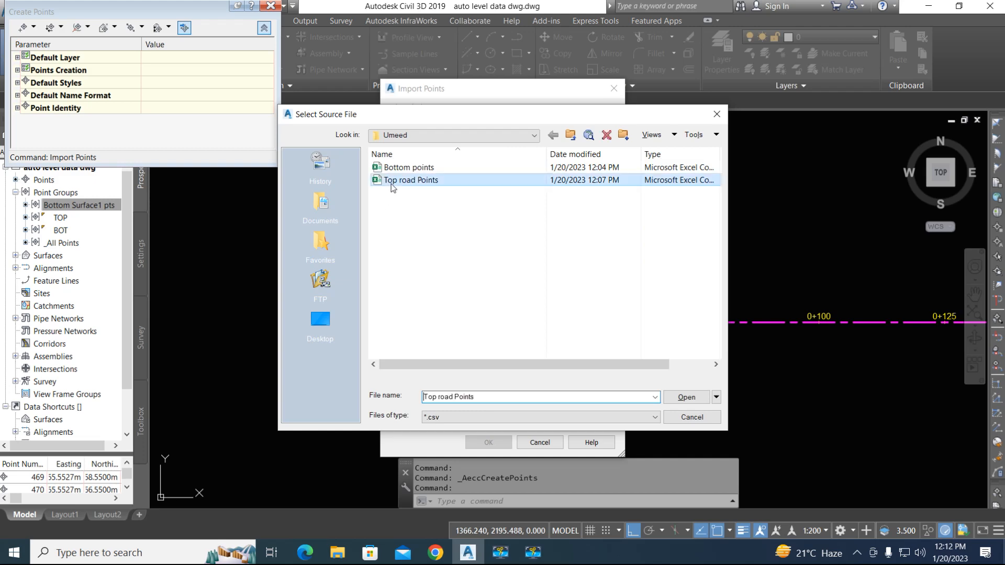
pyautogui.click(686, 397)
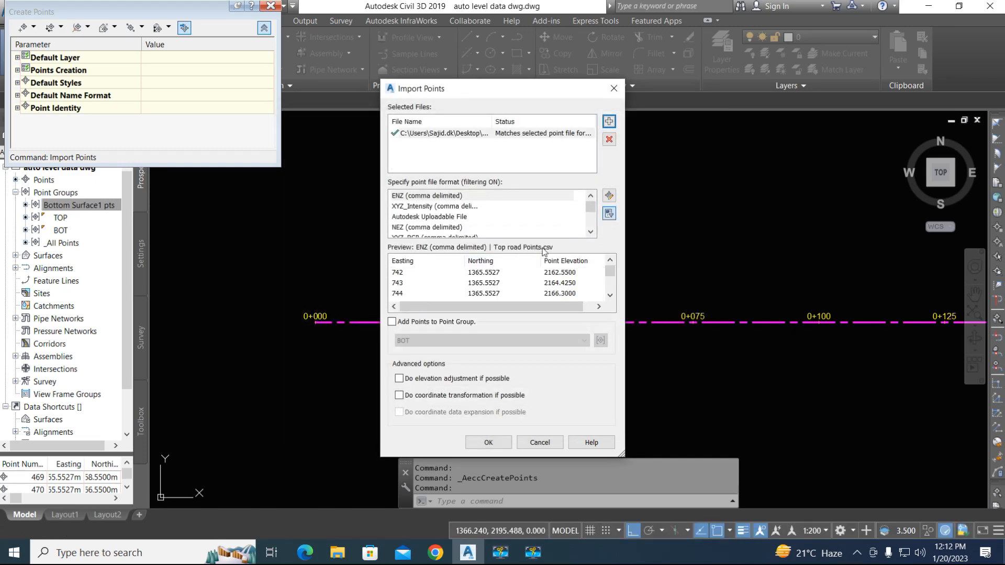
# Set the point file format for the top road points to PENZD (comma delimited).
pyautogui.click(590, 232)
pyautogui.click(590, 232)
pyautogui.click(590, 231)
pyautogui.click(420, 228)
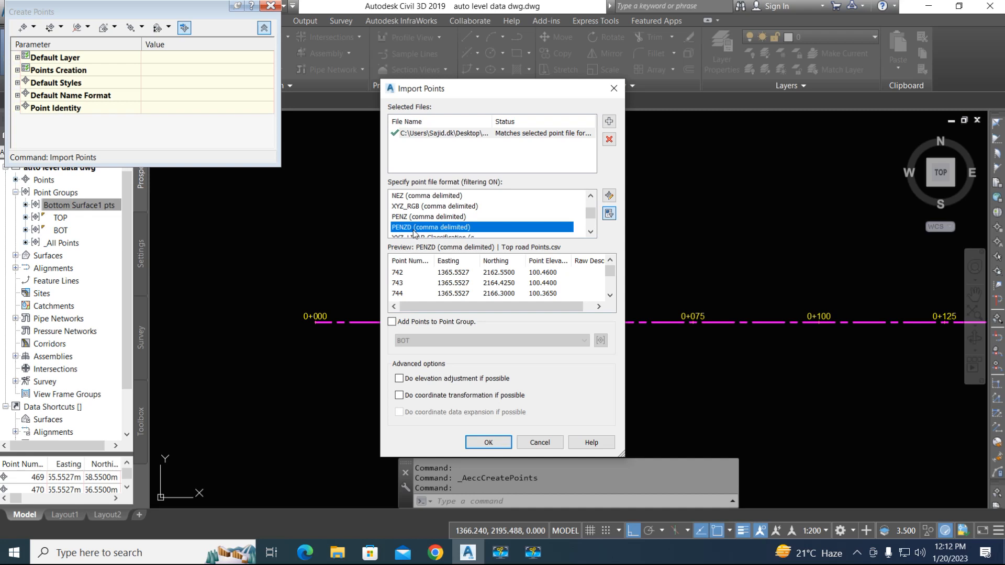
# Add the imported points to a new point group named Top Road Pts and run the import.
pyautogui.click(393, 322)
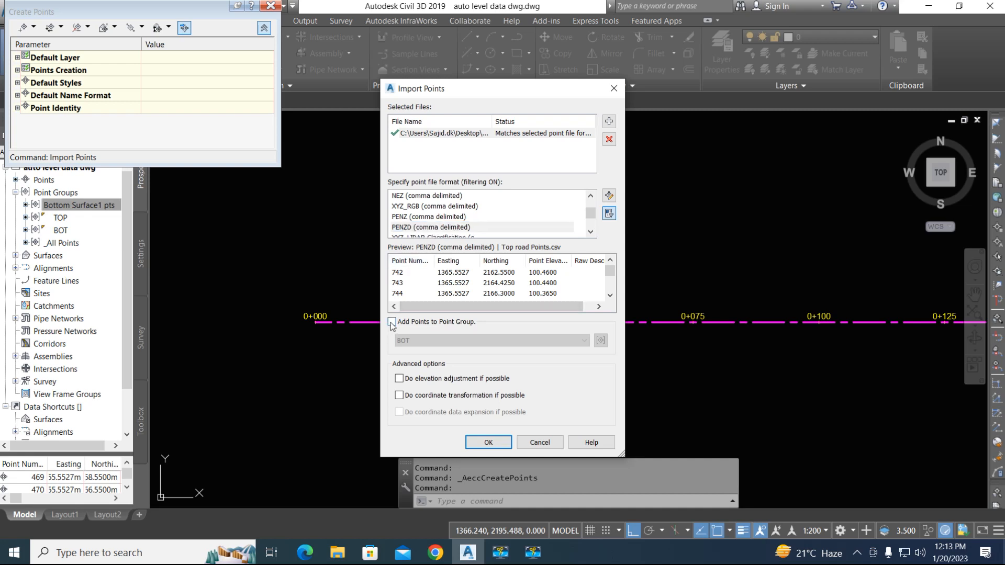
pyautogui.click(601, 340)
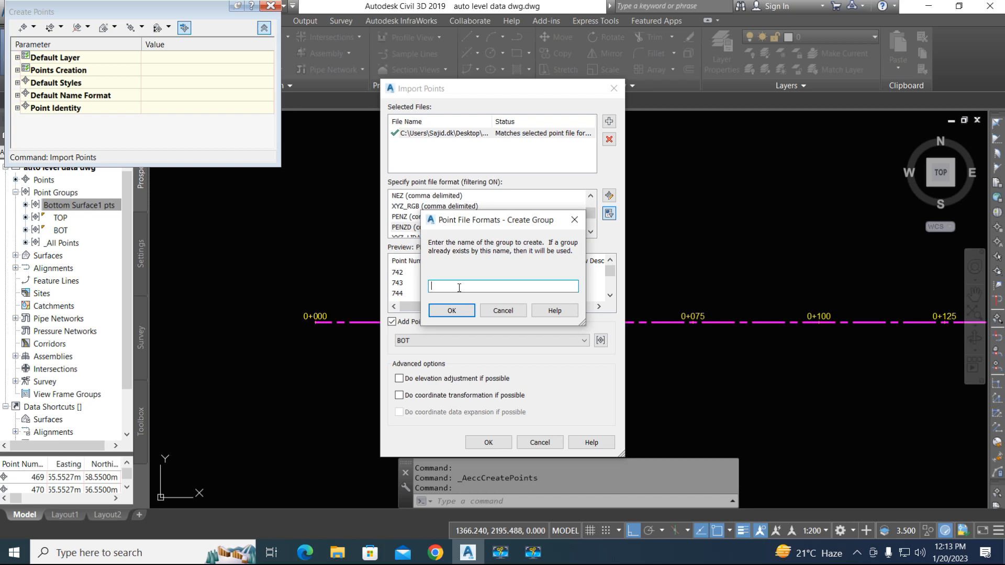
pyautogui.write('Top Road Pts')
pyautogui.click(448, 311)
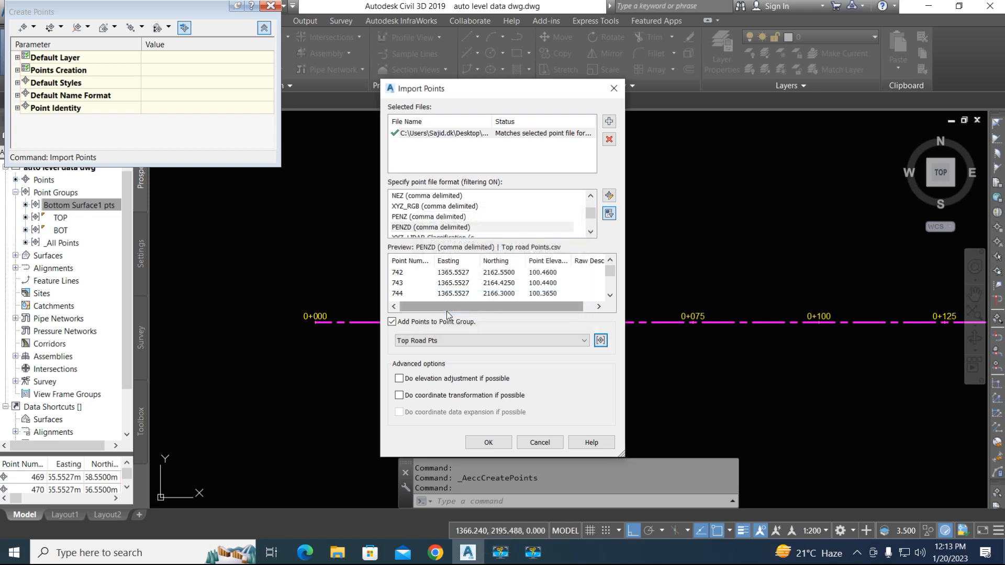
pyautogui.click(486, 443)
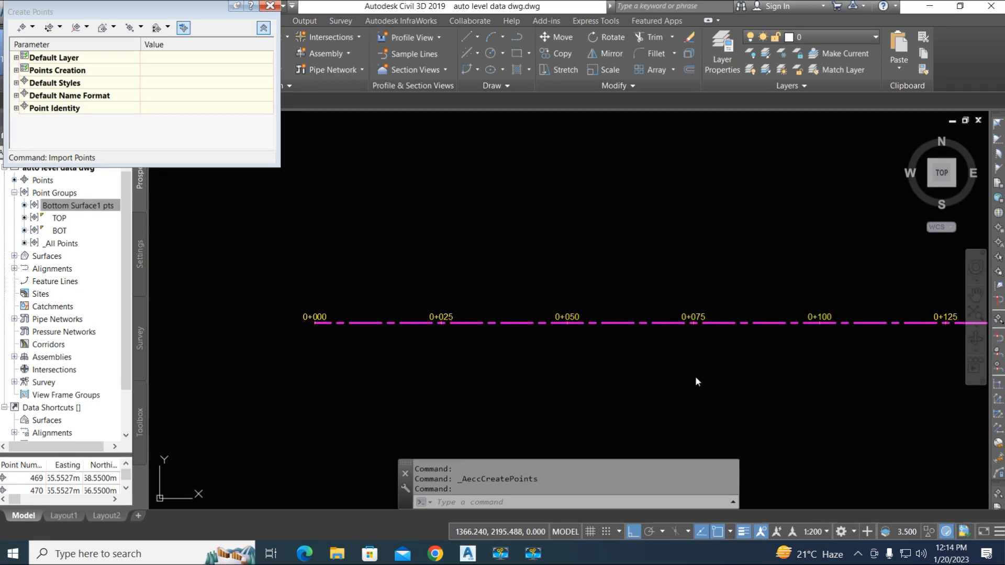
# Examine the imported top road points at the alignment stations and close the point creation tools.
pyautogui.scroll(-2, 592, 346)
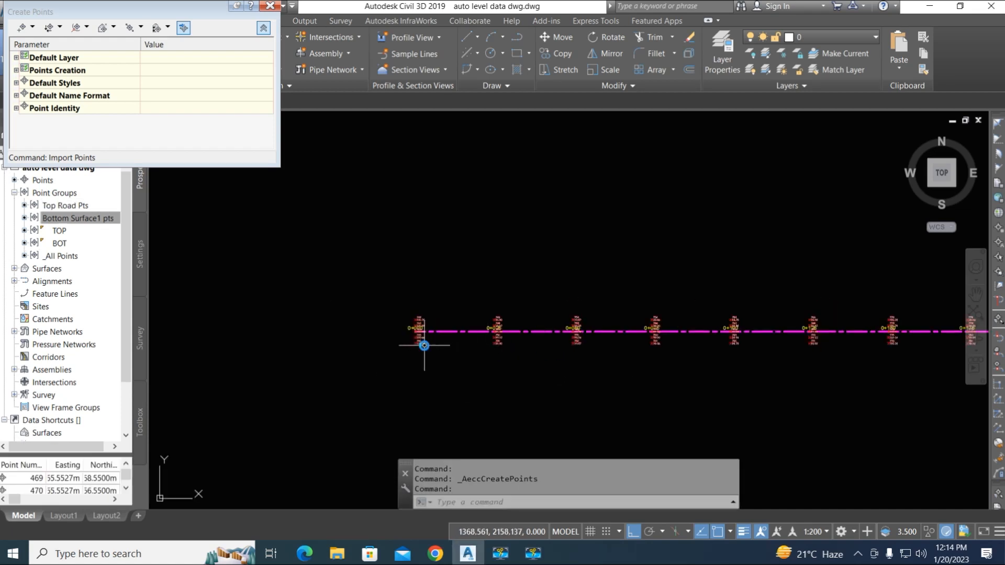
pyautogui.scroll(4, 424, 346)
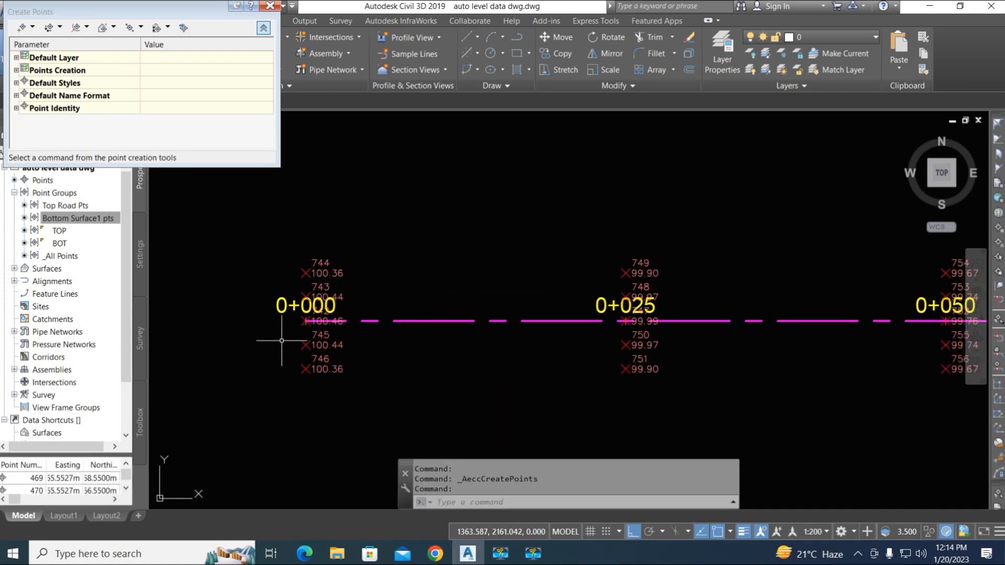
pyautogui.scroll(2, 277, 337)
pyautogui.scroll(-5, 325, 343)
pyautogui.scroll(-3, 332, 337)
pyautogui.scroll(7, 709, 327)
pyautogui.scroll(-5, 666, 329)
pyautogui.click(270, 6)
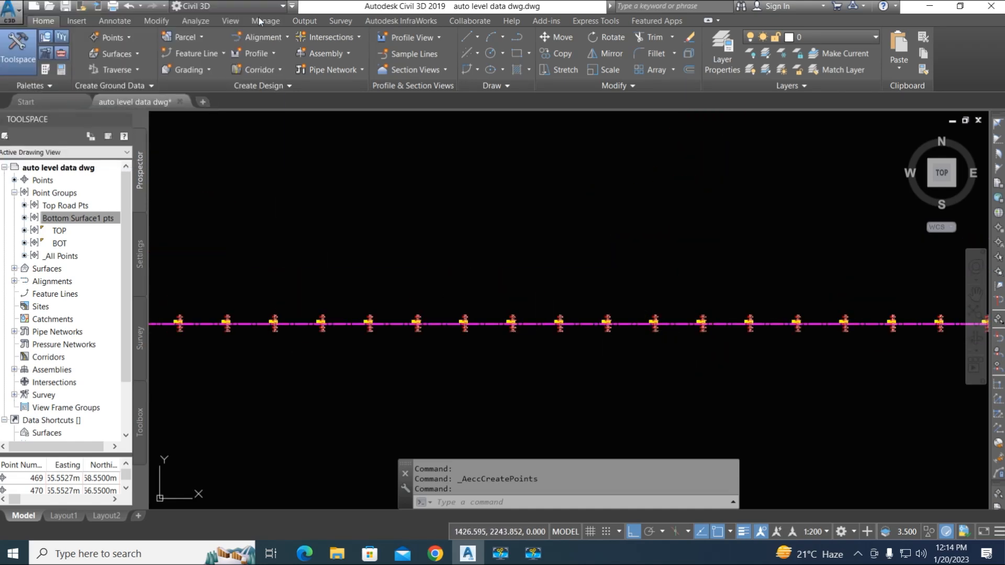
# Set the point style and point label style of the Top Road Pts group to <none>.
pyautogui.click(69, 219)
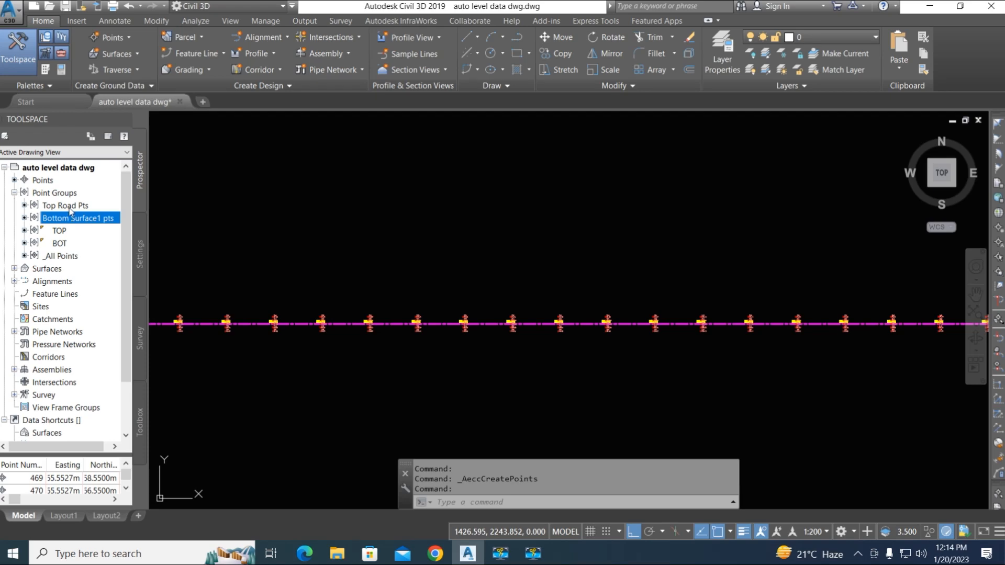
pyautogui.click(68, 205)
pyautogui.rightClick(73, 207)
pyautogui.press('Escape')
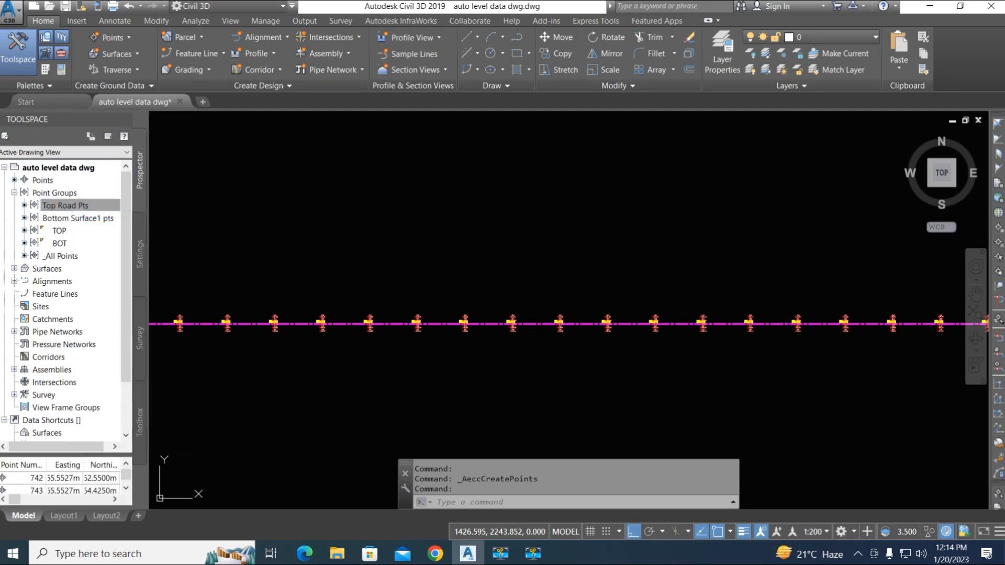
pyautogui.click(354, 277)
pyautogui.click(354, 288)
pyautogui.click(369, 309)
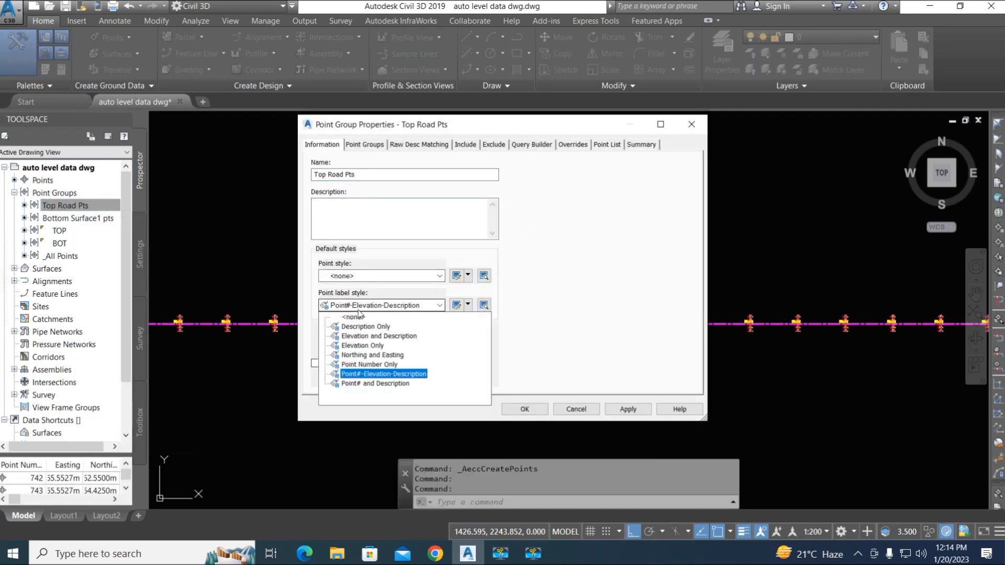
pyautogui.click(361, 317)
pyautogui.click(523, 409)
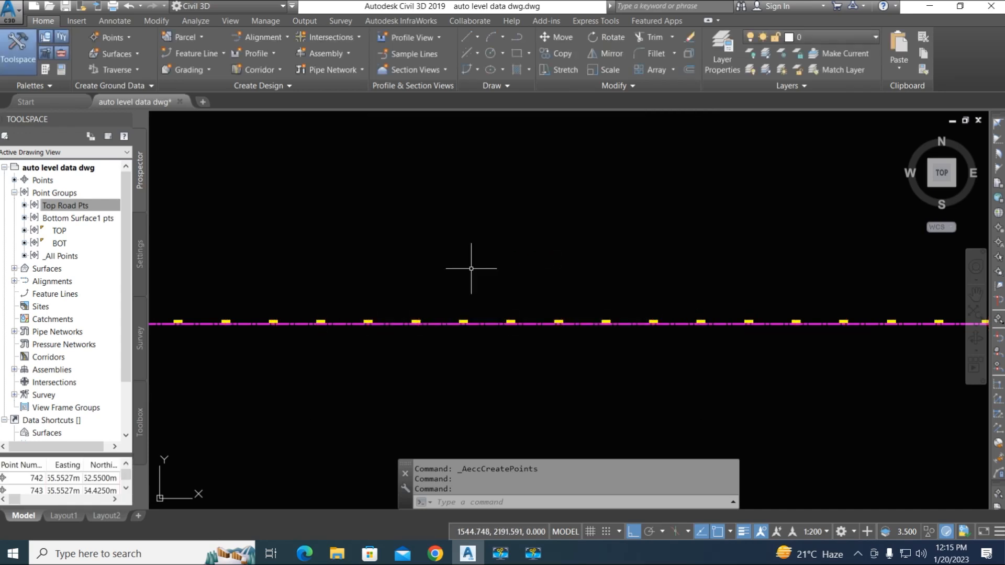
# Start a new TIN surface on layer C-TOPO and name it Bot2 Surface.
pyautogui.scroll(-2, 389, 260)
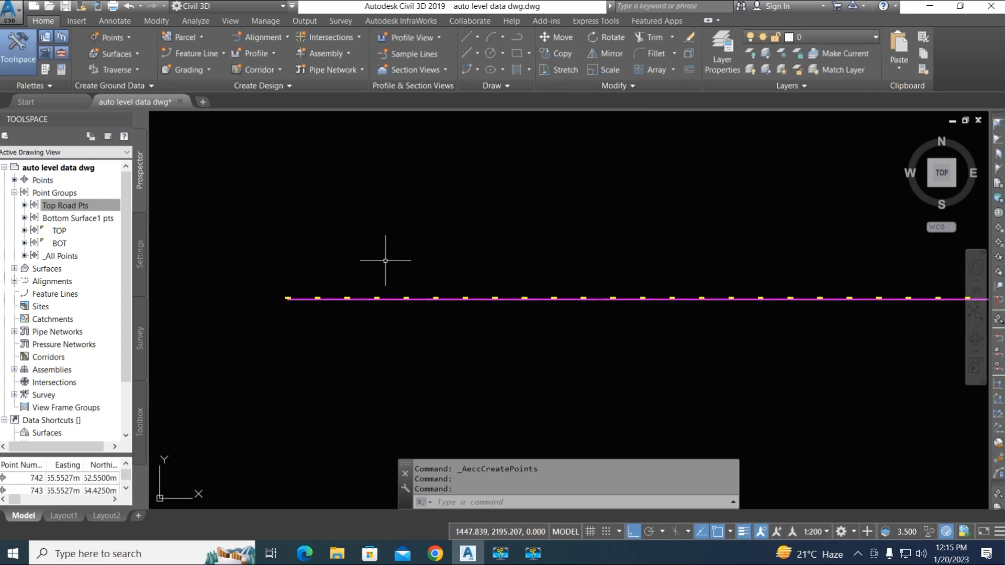
pyautogui.click(14, 269)
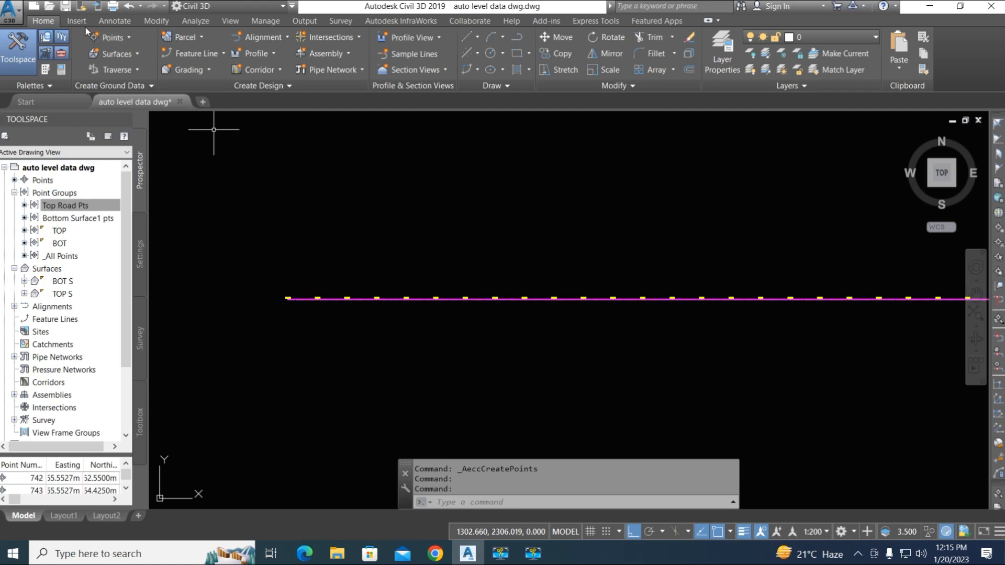
pyautogui.click(120, 54)
pyautogui.click(152, 78)
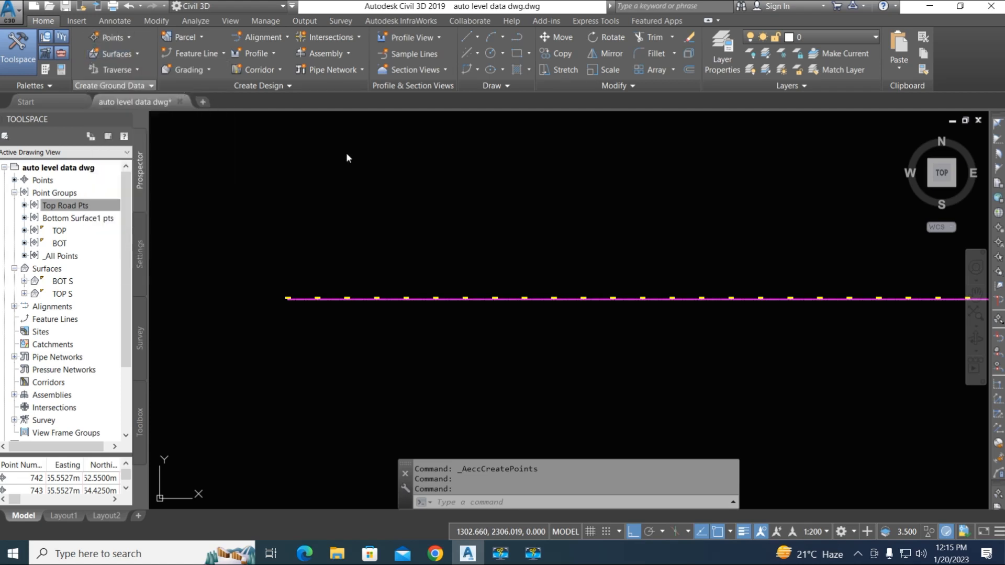
pyautogui.click(622, 219)
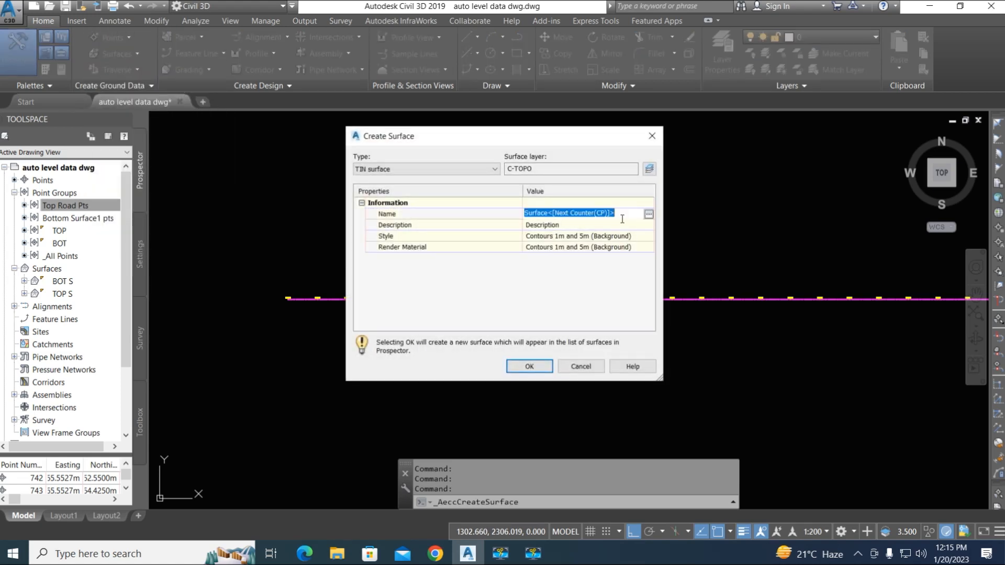
pyautogui.write('B')
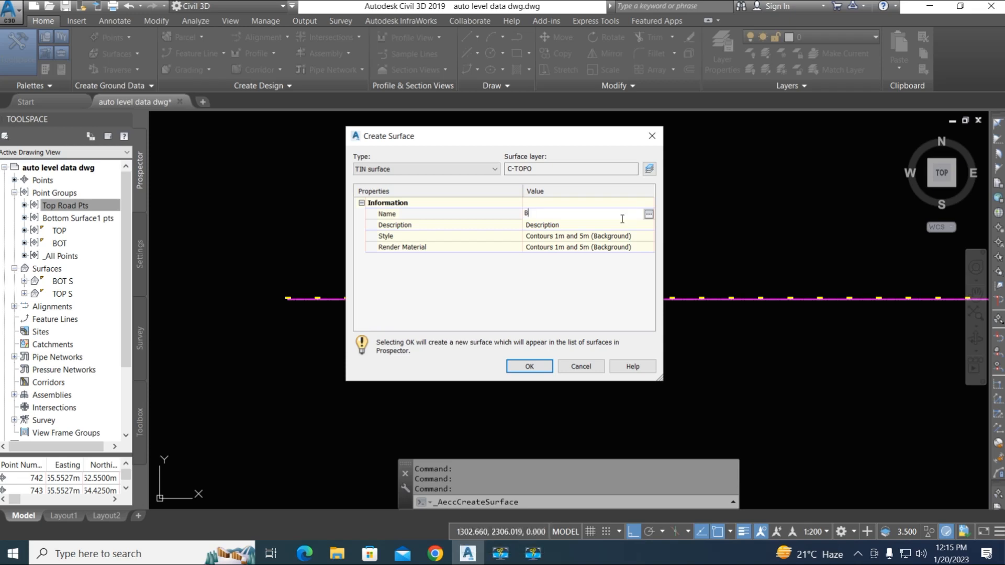
pyautogui.write('ot')
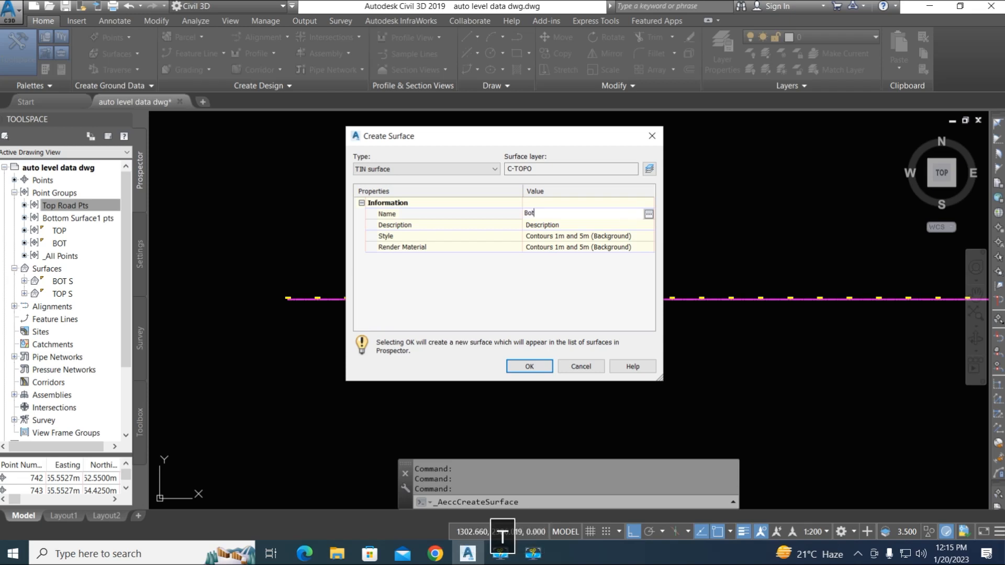
pyautogui.write('2 ')
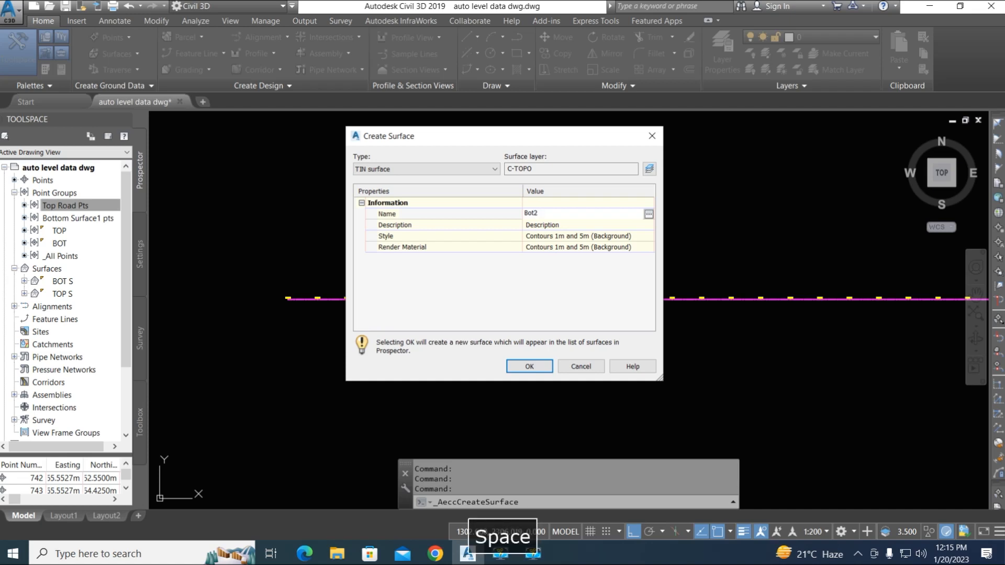
pyautogui.write('Surface')
# Set the Bot2 Surface style to Contours and Triangles and create the surface.
pyautogui.click(617, 241)
pyautogui.click(635, 240)
pyautogui.click(648, 240)
pyautogui.click(512, 267)
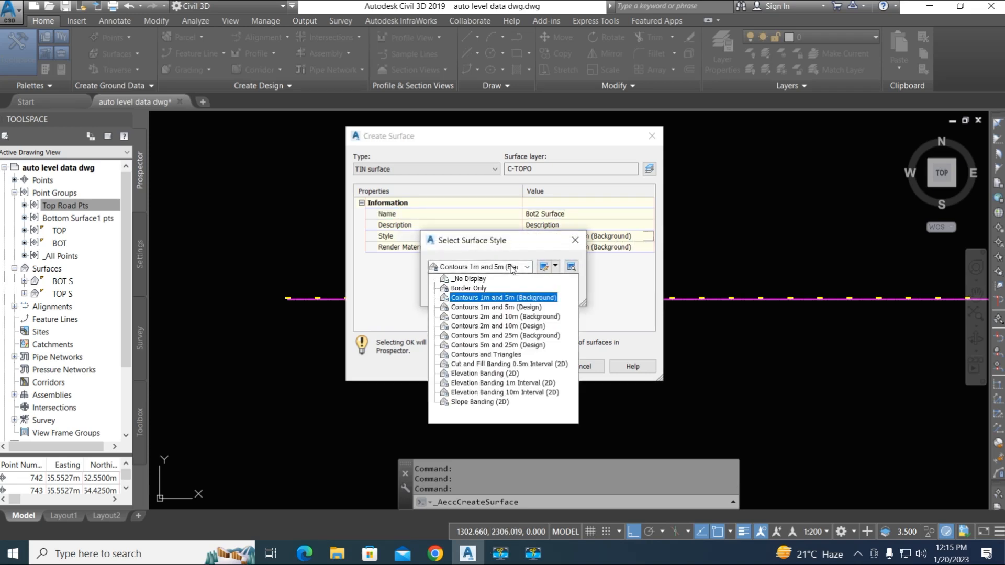
pyautogui.click(493, 356)
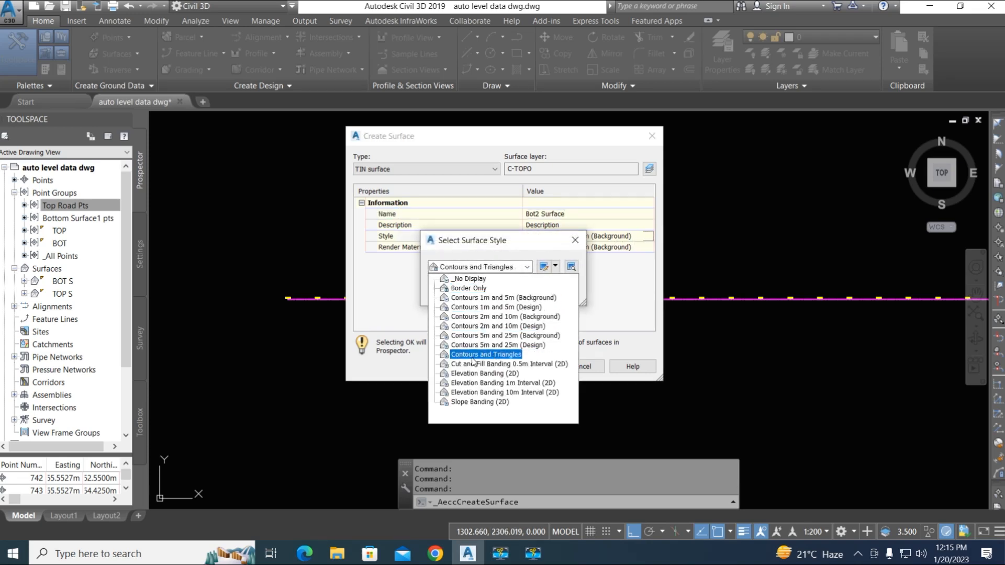
pyautogui.click(499, 356)
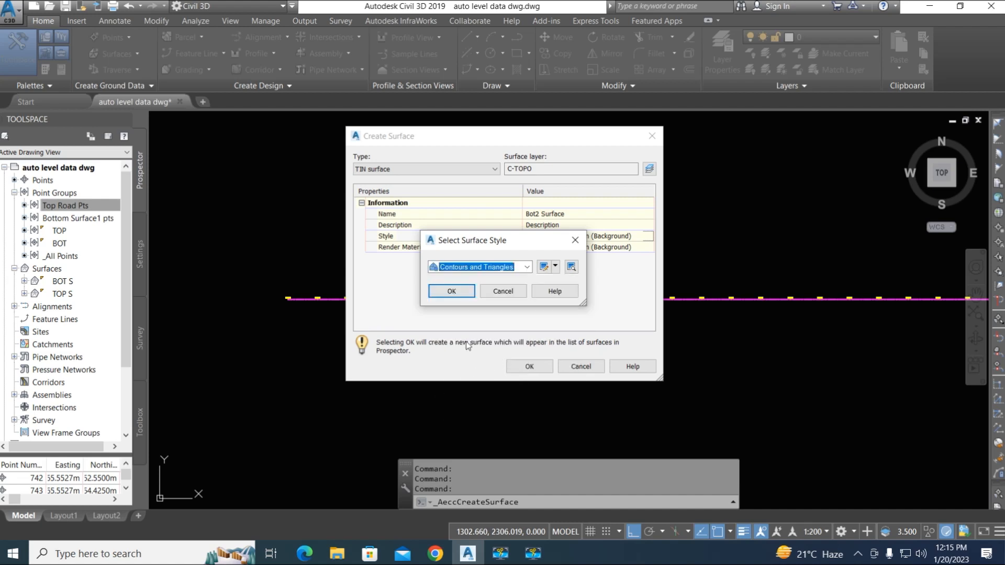
pyautogui.click(449, 293)
pyautogui.click(527, 368)
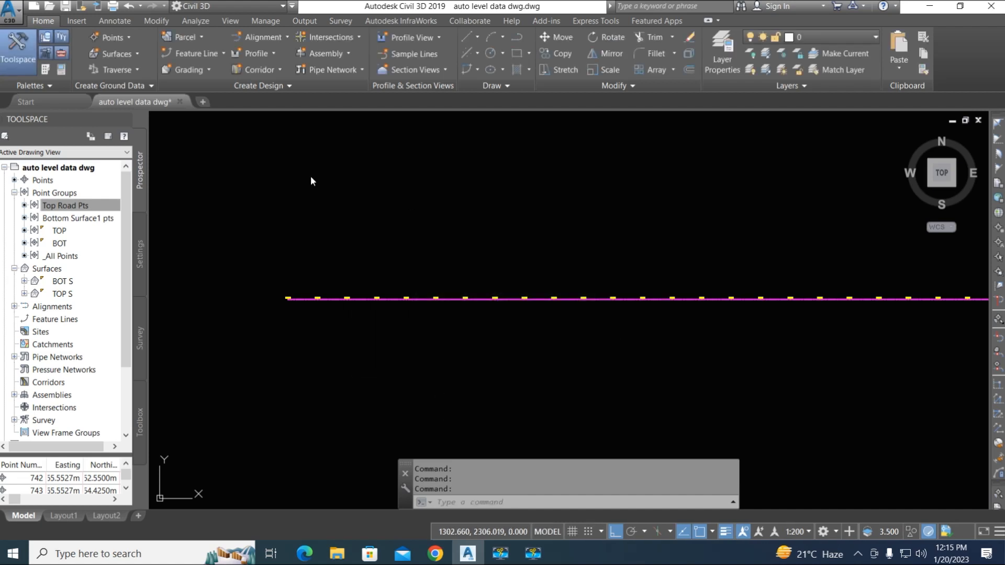
# Create another TIN surface named Top Road Surface 2 with the Contours and Triangles style.
pyautogui.moveTo(410, 340); pyautogui.dragTo(354, 330, button='middle')
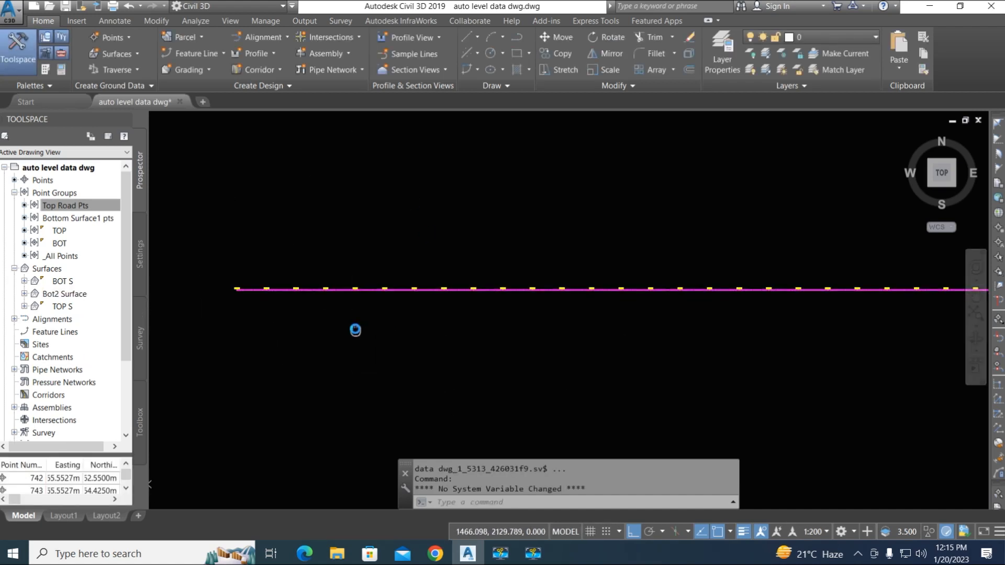
pyautogui.click(120, 56)
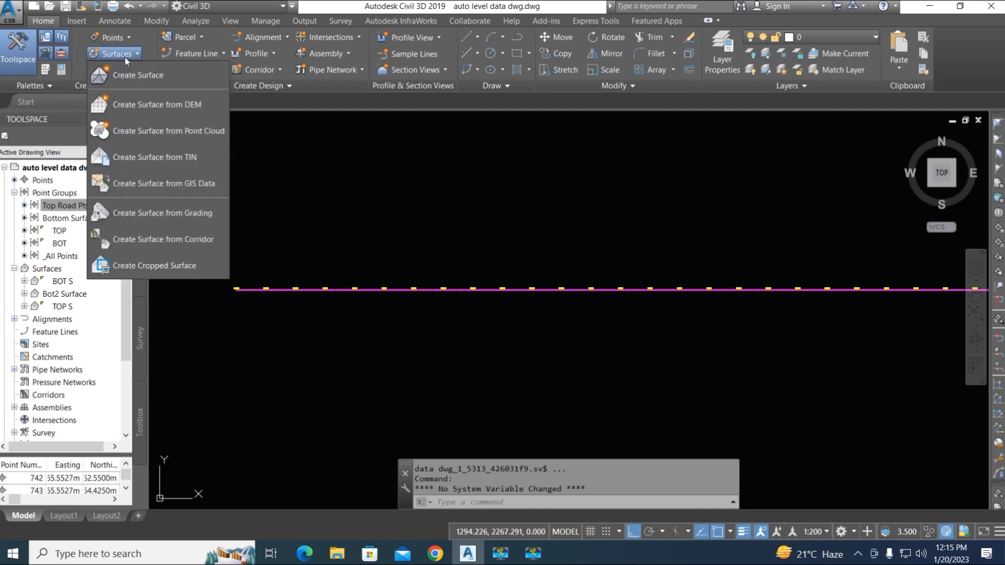
pyautogui.click(136, 72)
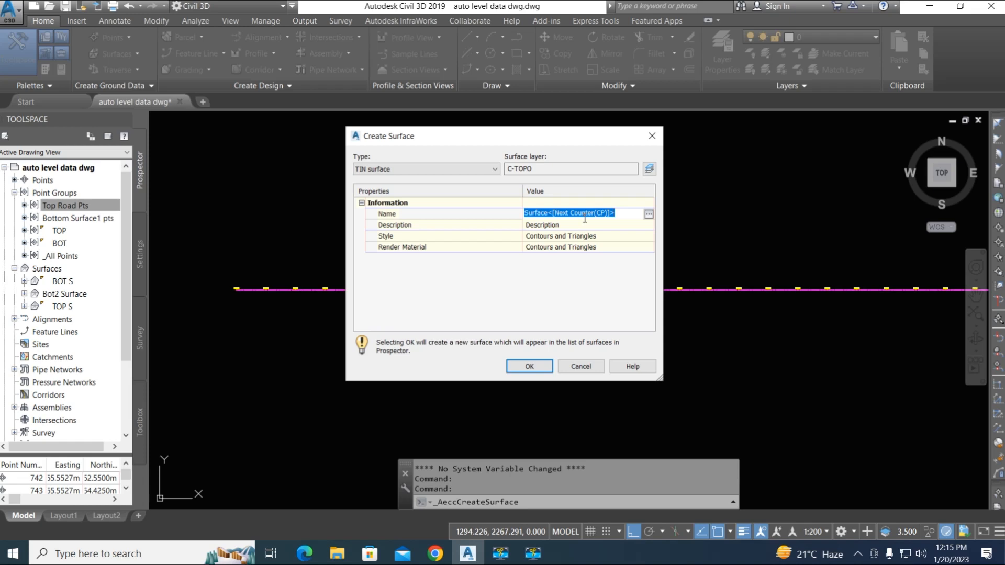
pyautogui.write('Top ')
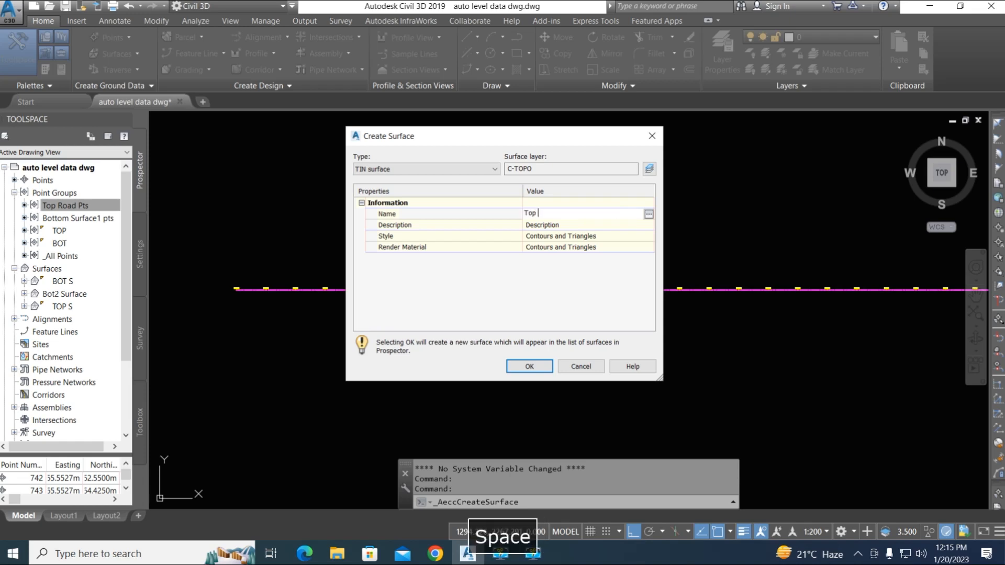
pyautogui.write('Road Surfa')
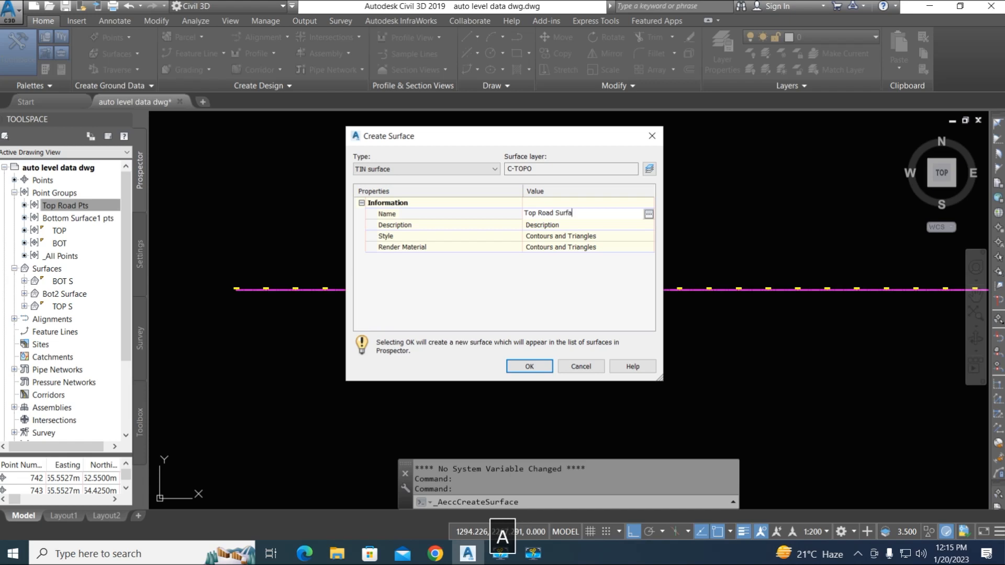
pyautogui.write('ce 2')
pyautogui.click(521, 365)
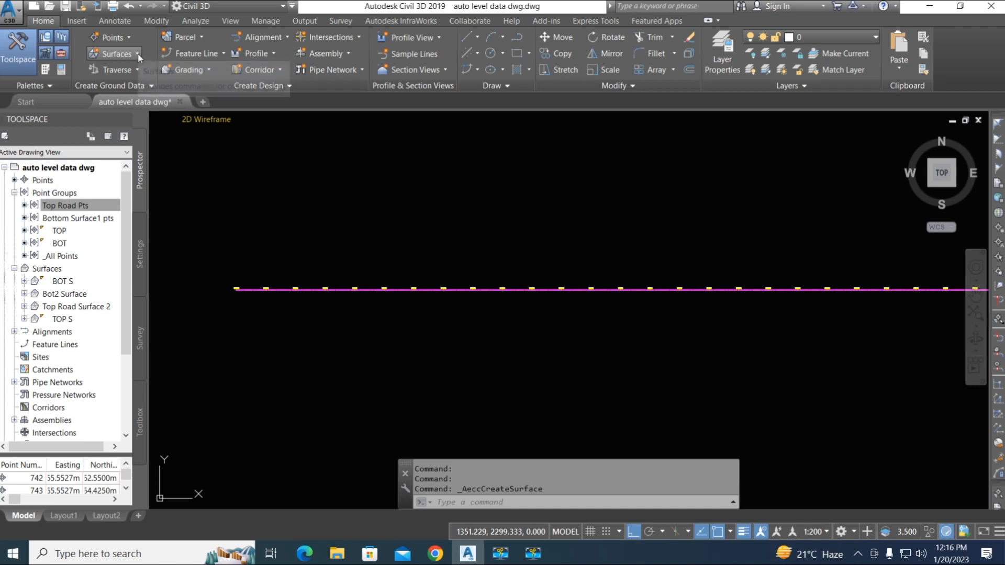
# Add the Bottom Surface1 pts point group to the Bot2 Surface definition.
pyautogui.click(150, 20)
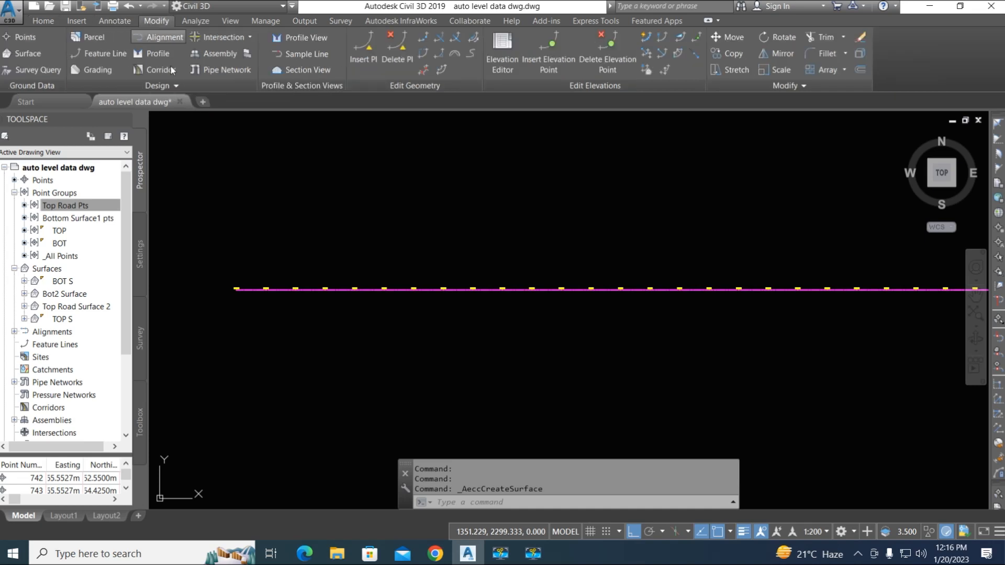
pyautogui.click(27, 55)
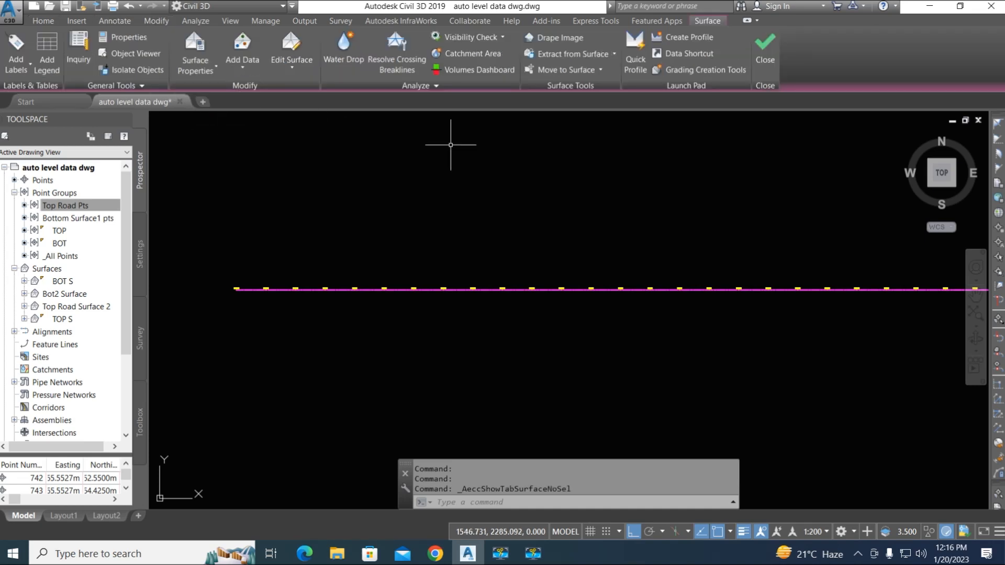
pyautogui.click(242, 67)
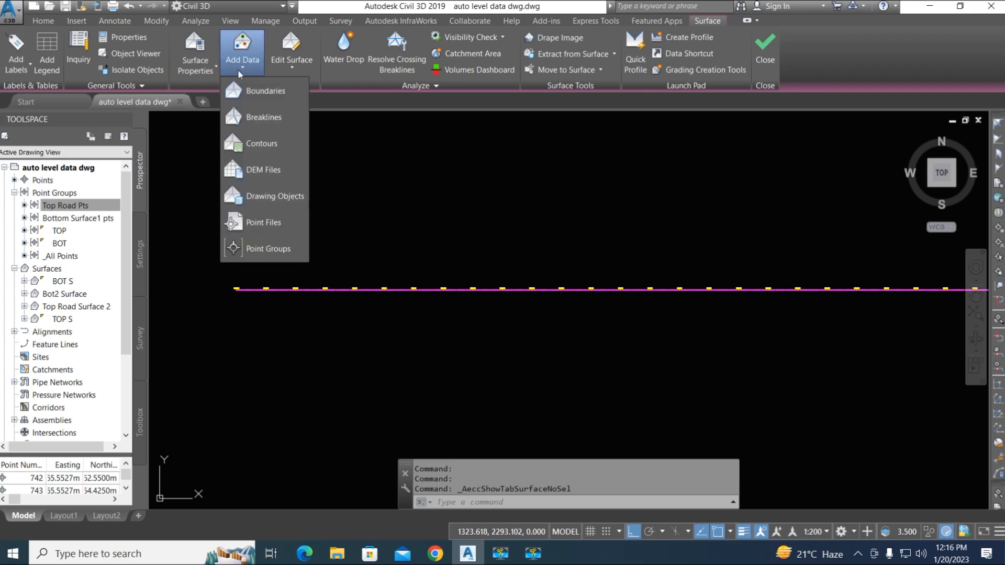
pyautogui.click(267, 250)
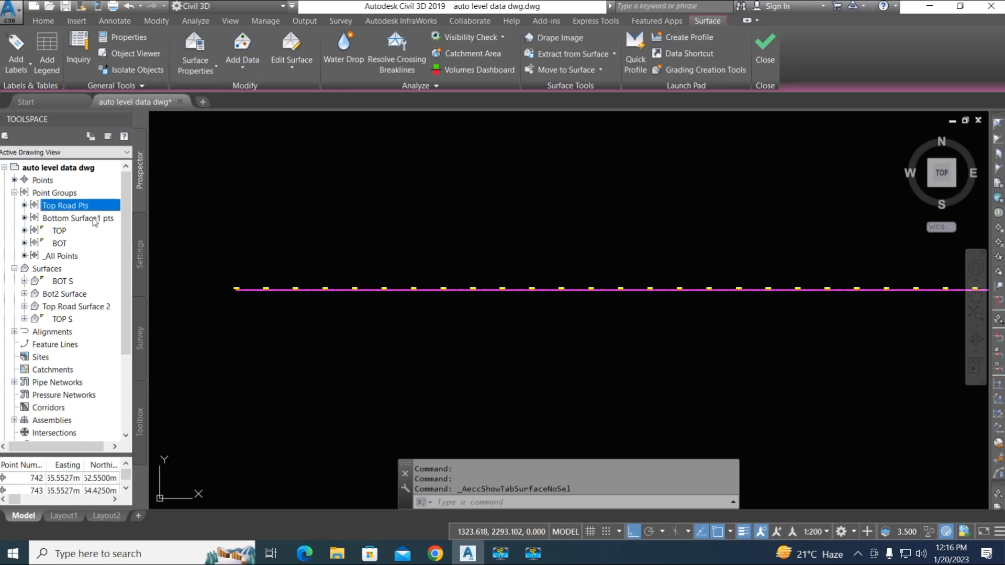
pyautogui.click(241, 55)
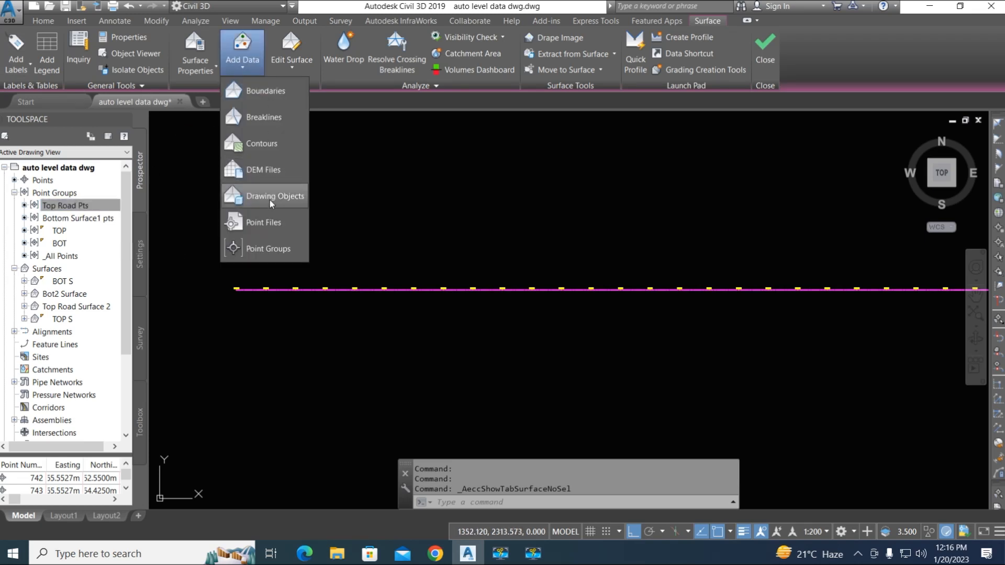
pyautogui.click(271, 250)
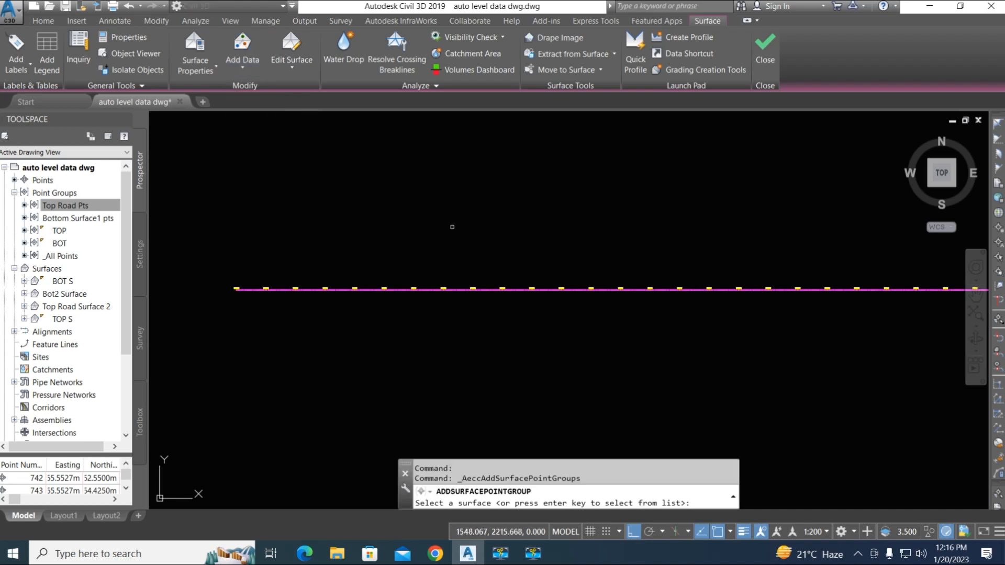
pyautogui.press('Return')
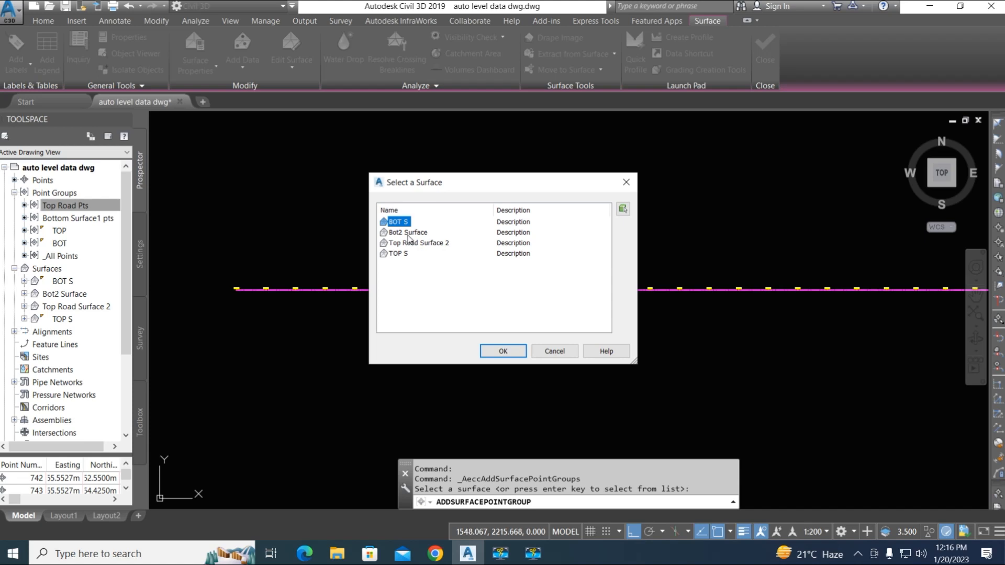
pyautogui.click(408, 234)
pyautogui.click(503, 351)
pyautogui.click(479, 272)
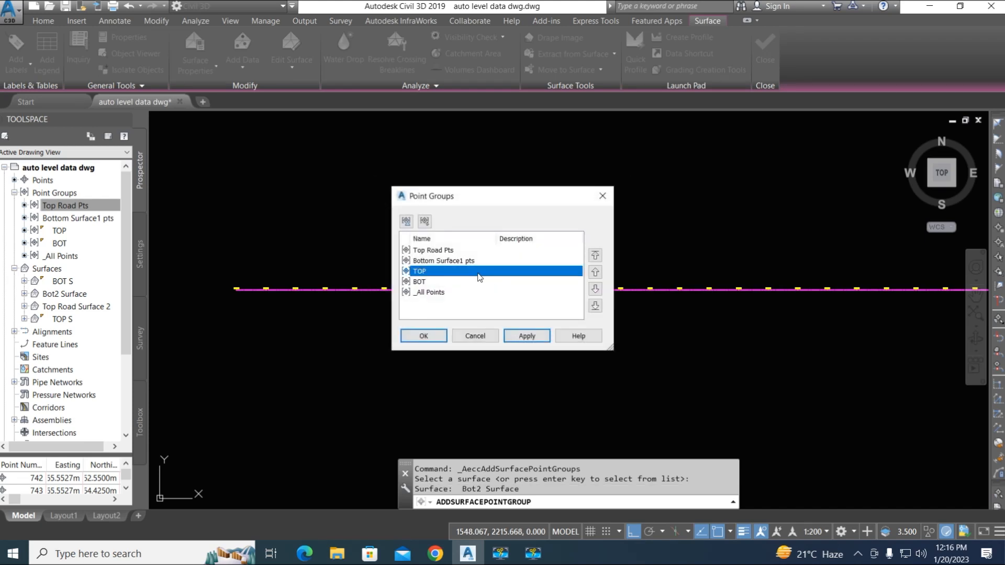
pyautogui.click(432, 261)
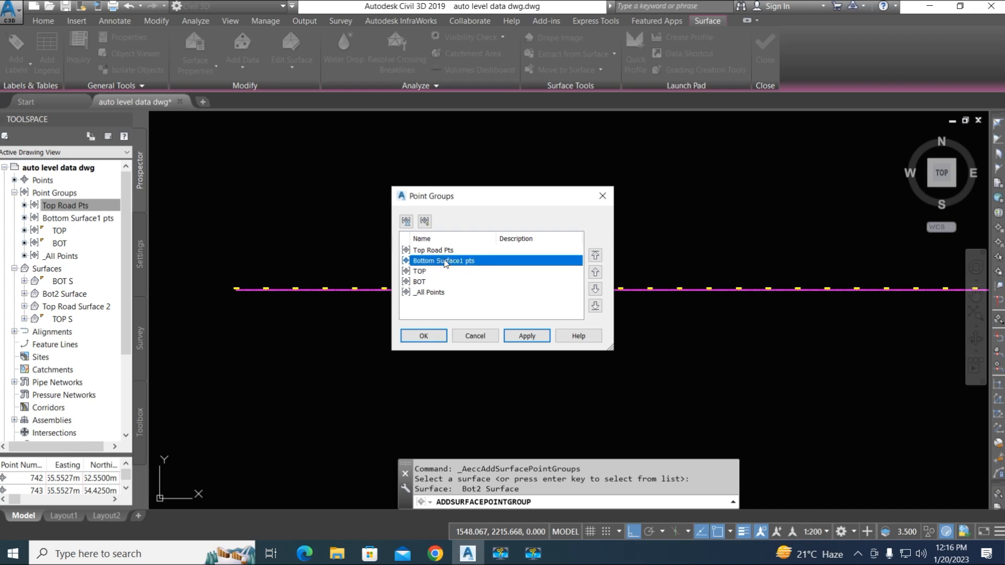
pyautogui.click(433, 332)
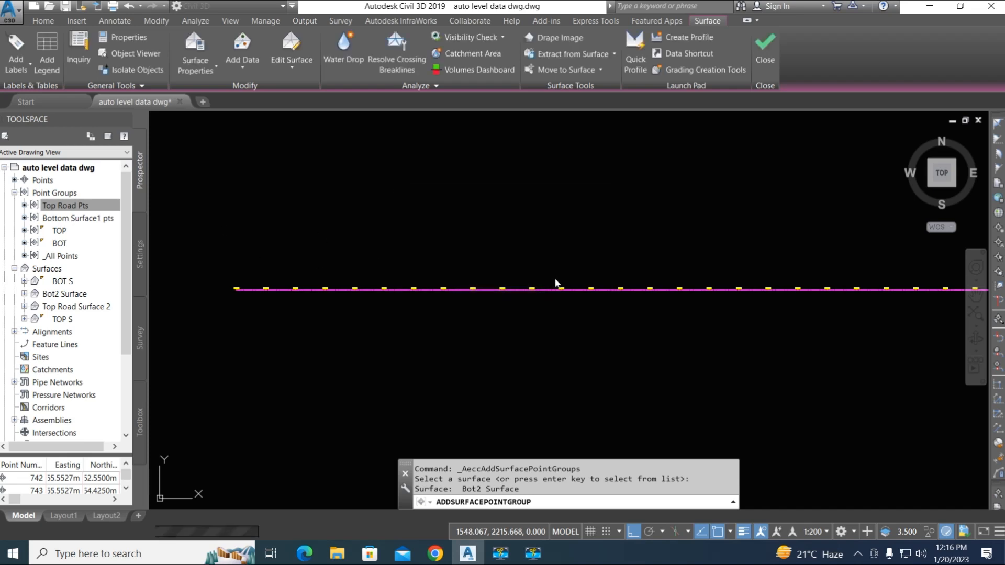
# Inspect the triangulation of Bot2 Surface at the start of the alignment.
pyautogui.scroll(8, 230, 297)
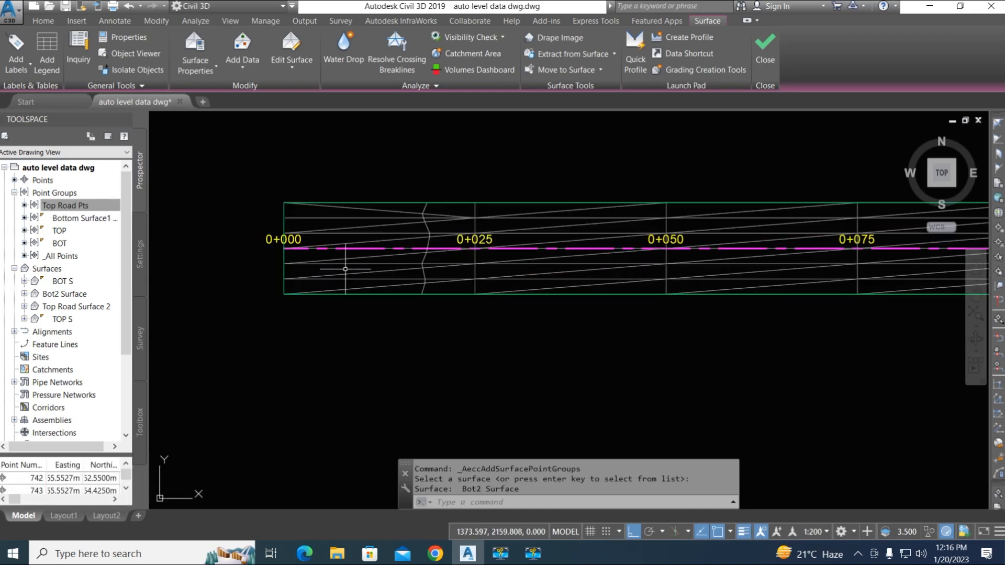
pyautogui.click(270, 289)
pyautogui.moveTo(270, 289)
pyautogui.keyDown('shift'); pyautogui.mouseDown(button='middle')
pyautogui.moveTo(341, 288)
pyautogui.moveTo(265, 288)
pyautogui.moveTo(261, 270)
pyautogui.moveTo(255, 315)
pyautogui.moveTo(217, 303)
pyautogui.moveTo(261, 303)
pyautogui.mouseUp(button='middle'); pyautogui.keyUp('shift')
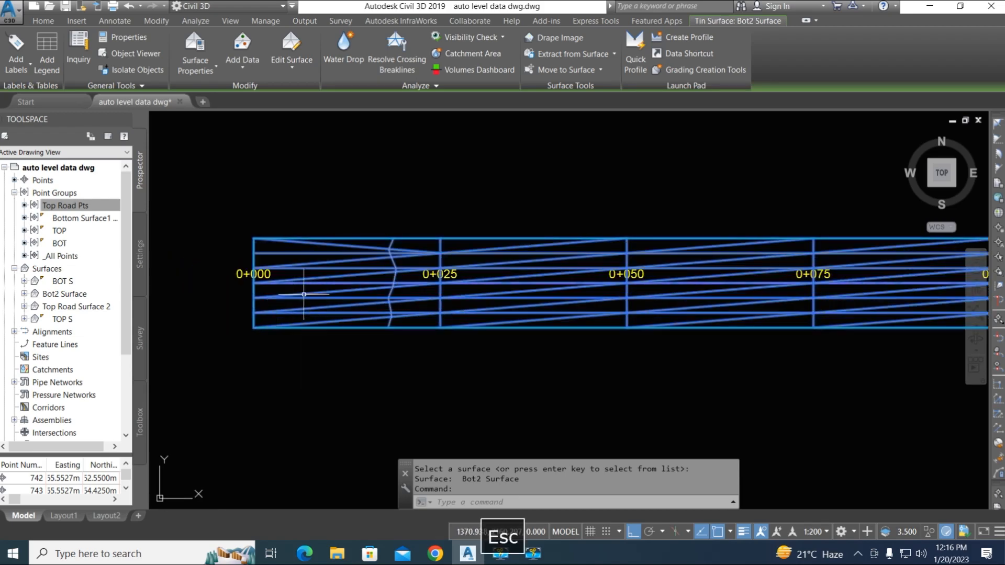
# Add the Top Road Pts point group to the Top Road Surface 2 surface definition.
pyautogui.press('Escape')
pyautogui.moveTo(295, 258)
pyautogui.mouseDown(button='middle')
pyautogui.moveTo(291, 270)
pyautogui.moveTo(296, 241)
pyautogui.mouseUp(button='middle')
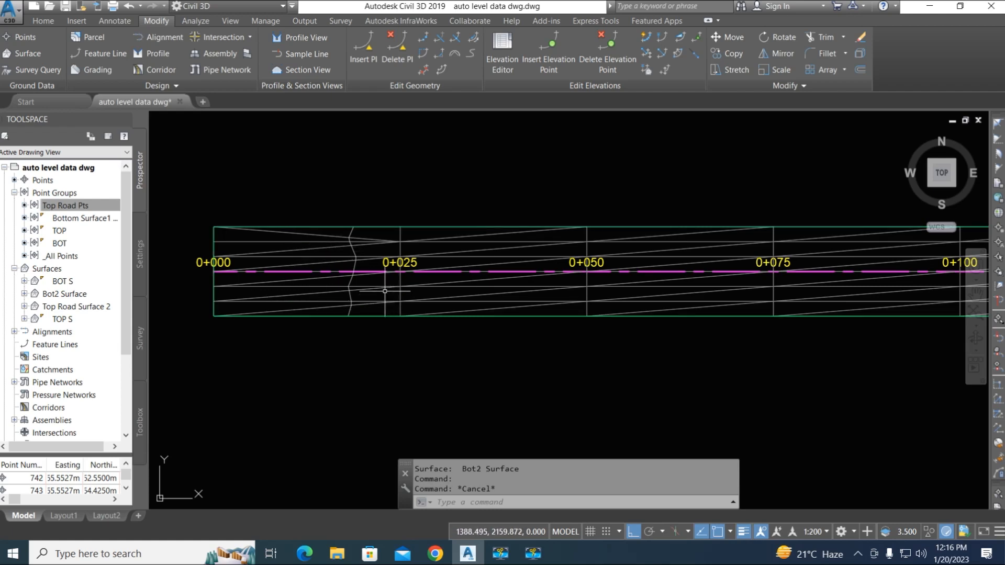
pyautogui.click(27, 52)
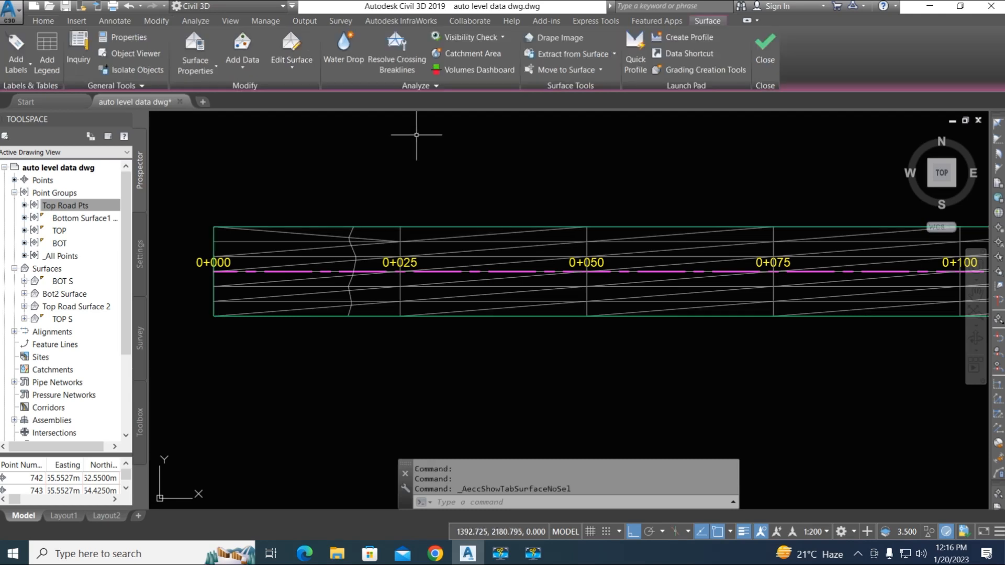
pyautogui.click(242, 55)
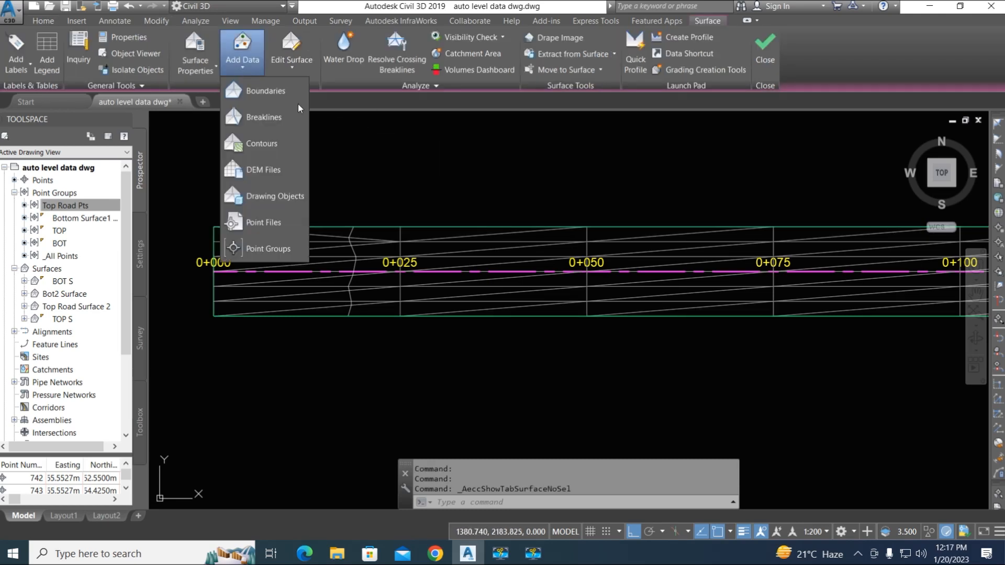
pyautogui.click(260, 250)
pyautogui.press('Return')
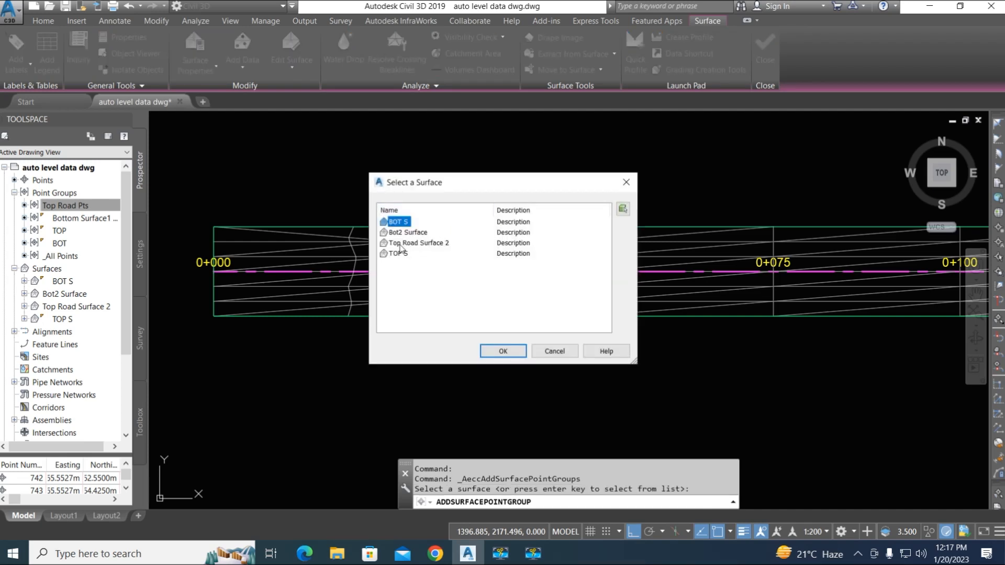
pyautogui.click(437, 244)
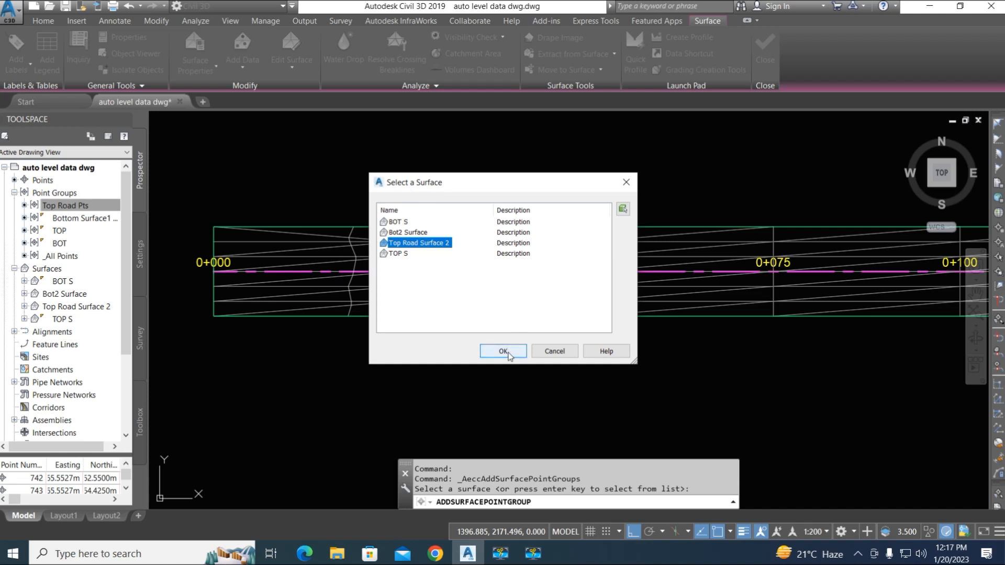
pyautogui.click(503, 352)
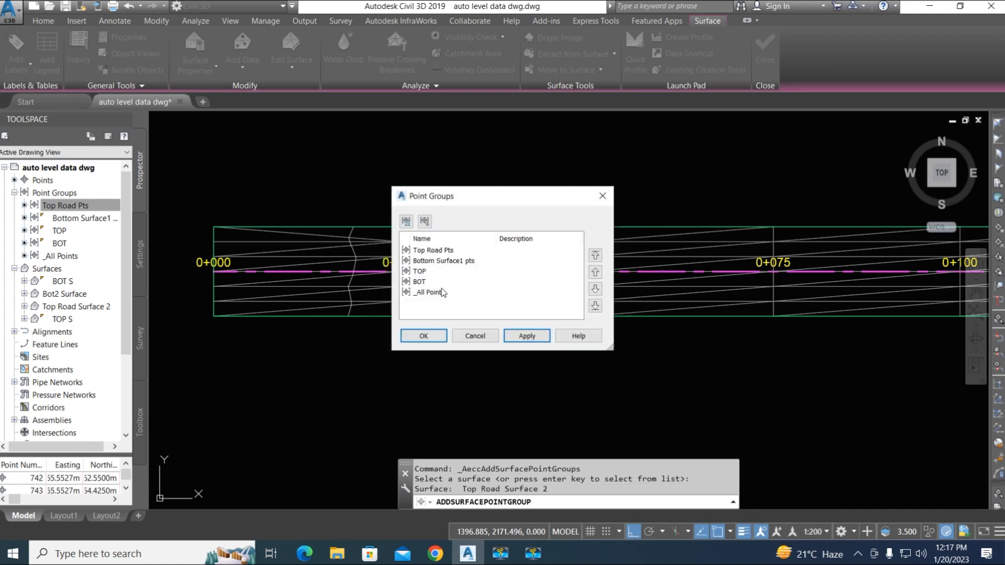
pyautogui.click(439, 252)
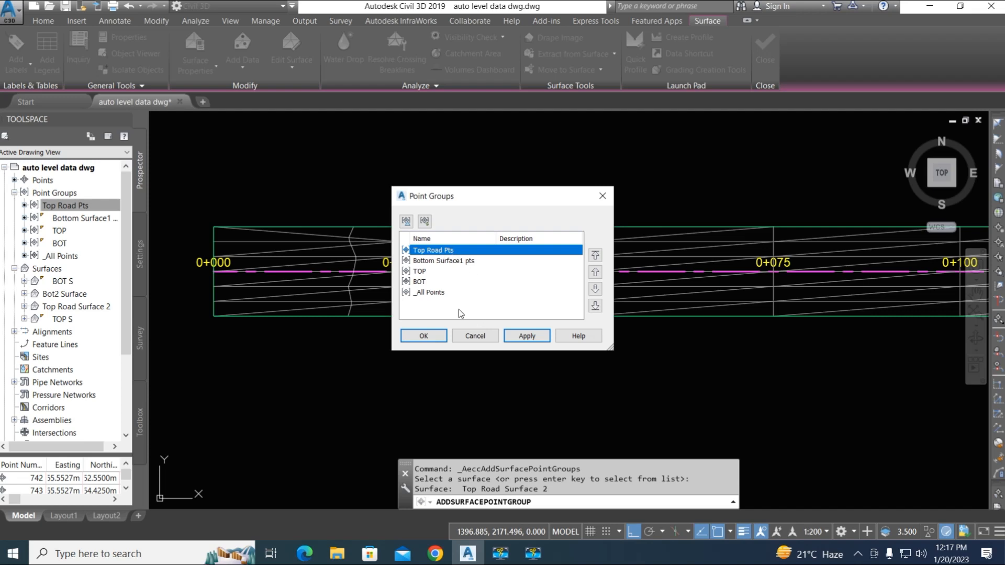
pyautogui.click(513, 339)
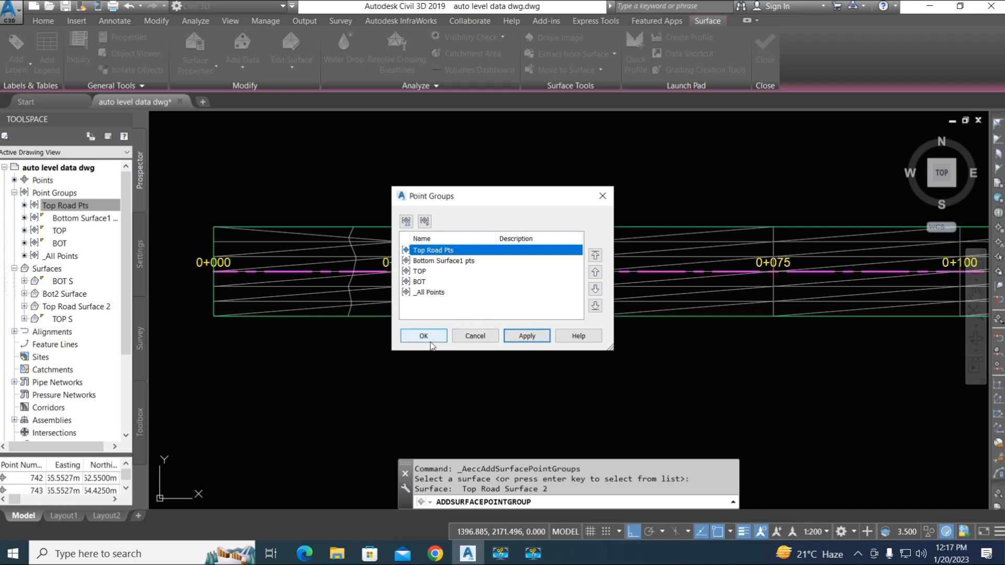
pyautogui.click(431, 339)
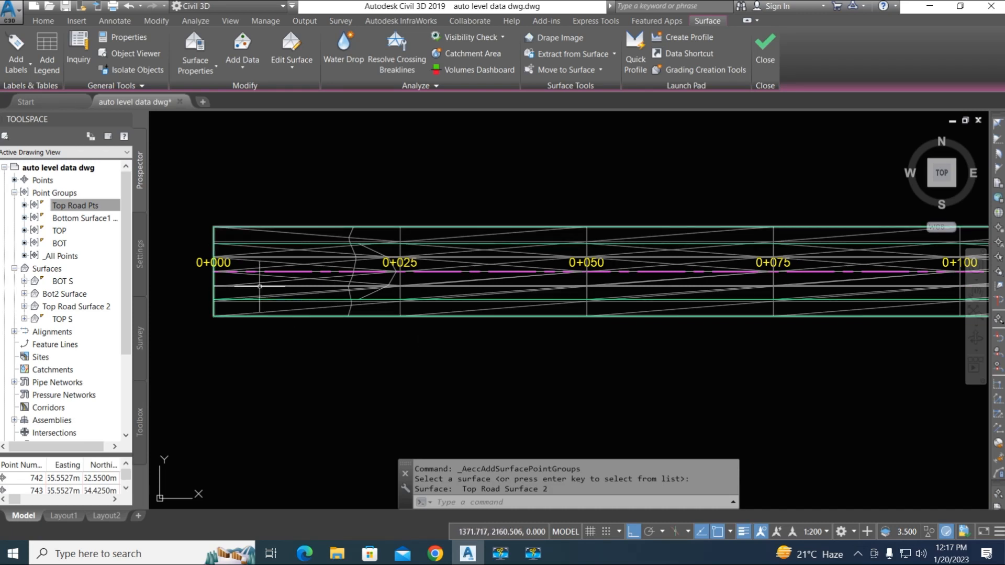
# Split the drawing area into two side-by-side viewports using the Two: Vertical configuration.
pyautogui.click(377, 316)
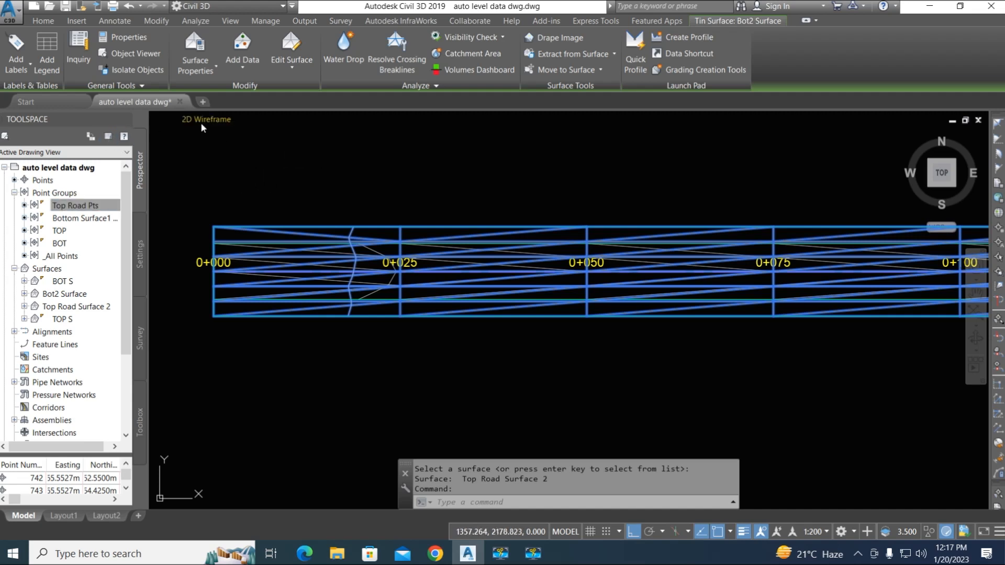
pyautogui.click(160, 123)
pyautogui.moveTo(227, 147)
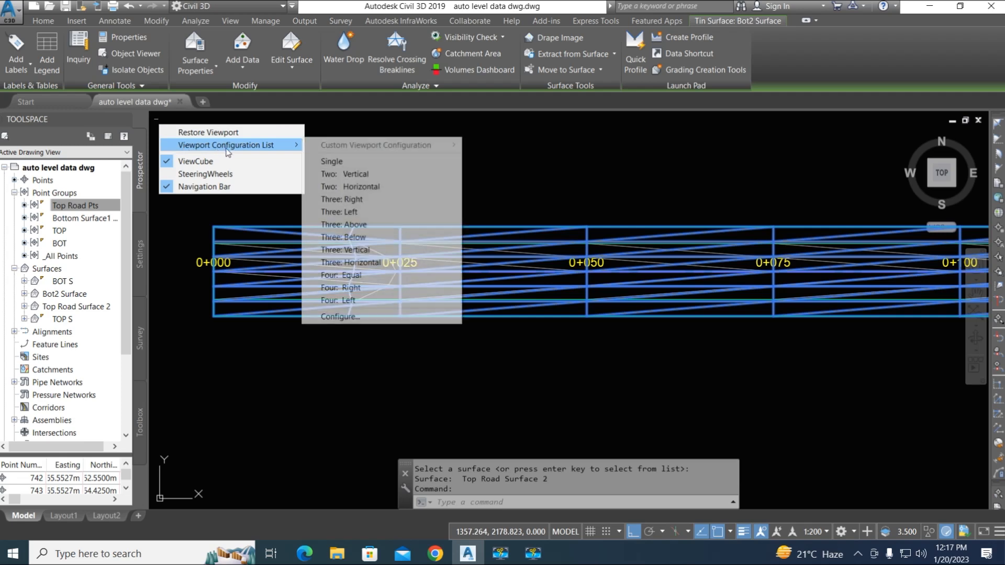
pyautogui.click(365, 175)
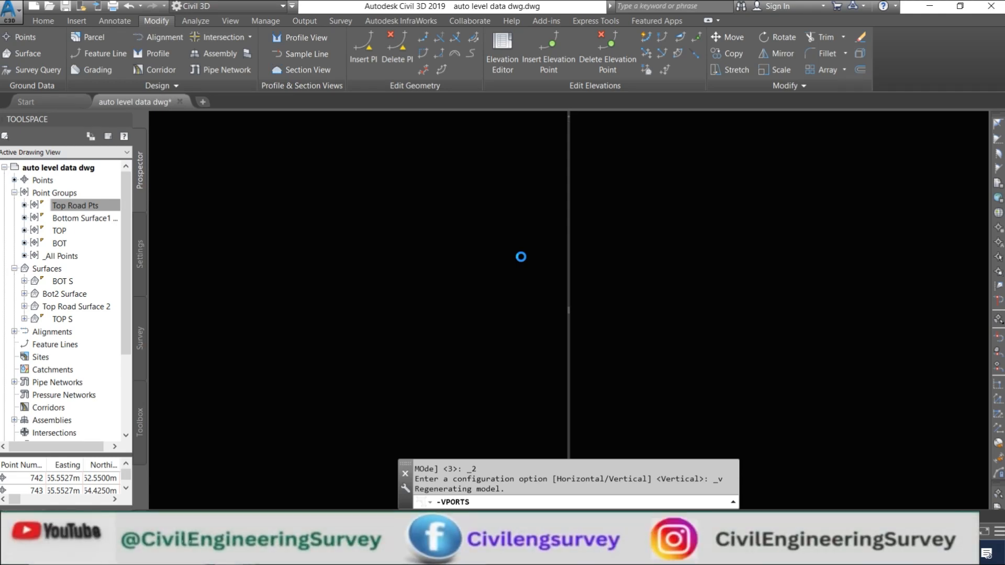
# Set one of the two viewports to the SW Isometric view, framed on the start of the road surfaces.
pyautogui.scroll(-4, 396, 255)
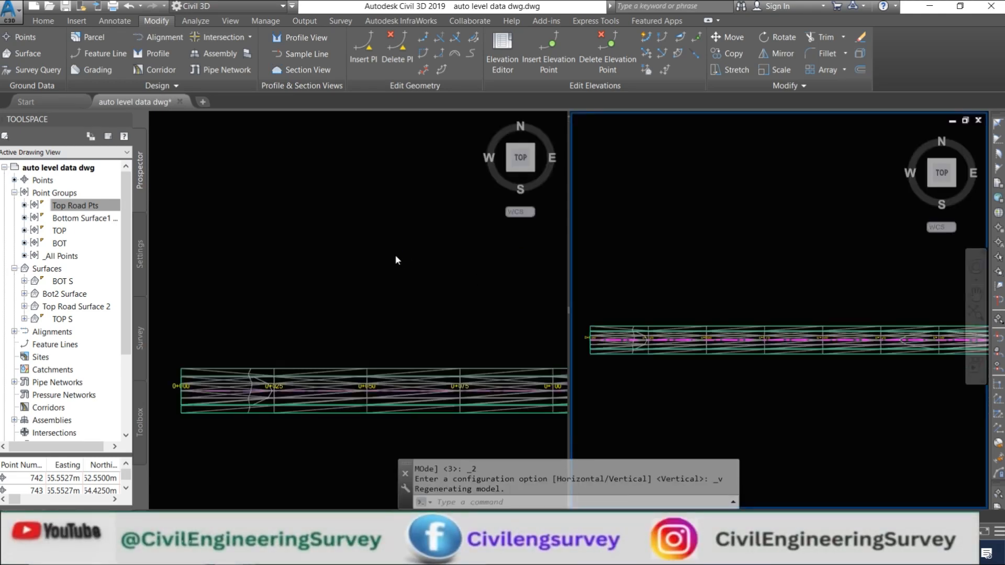
pyautogui.moveTo(458, 313); pyautogui.dragTo(497, 317, button='middle')
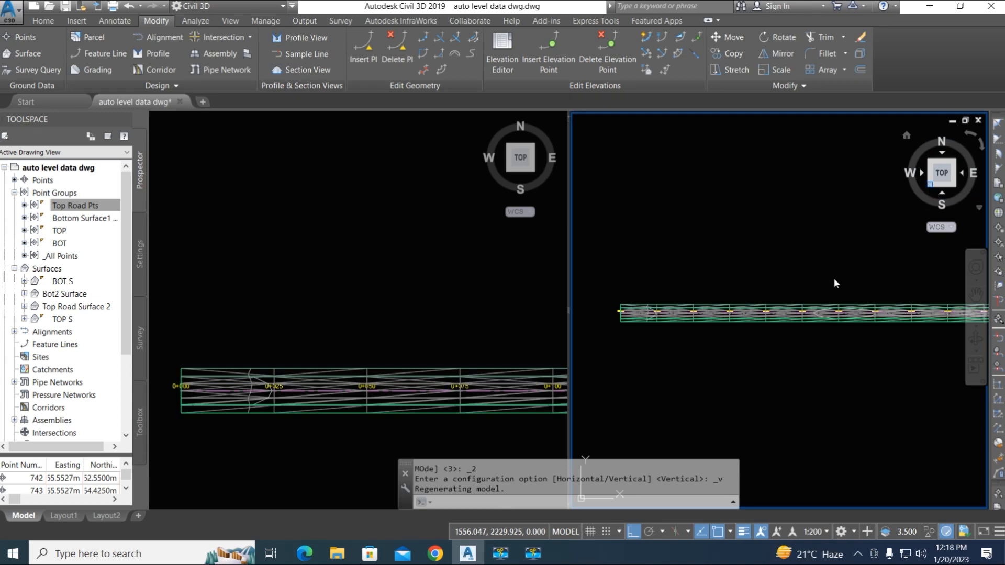
pyautogui.click(931, 185)
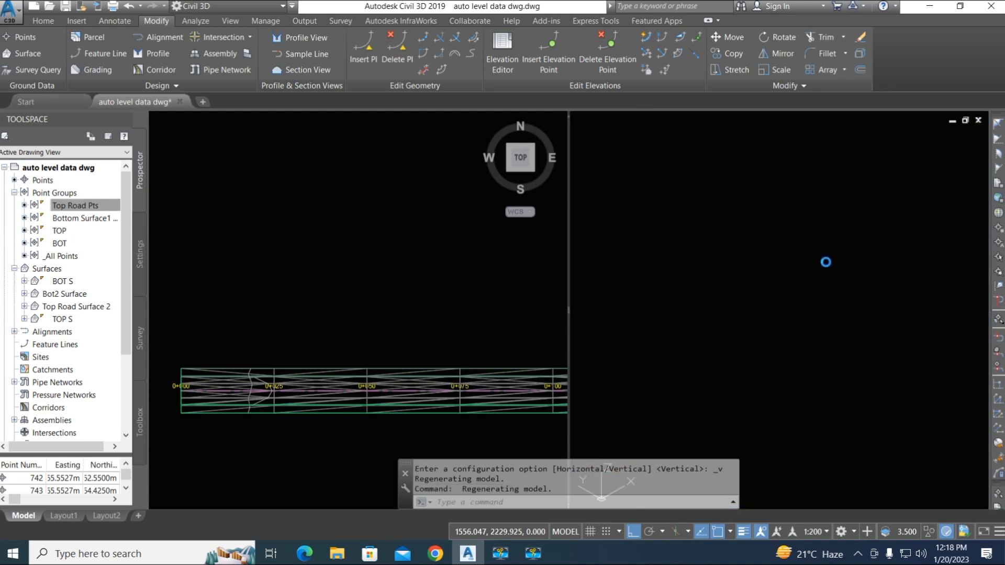
pyautogui.scroll(-2, 694, 309)
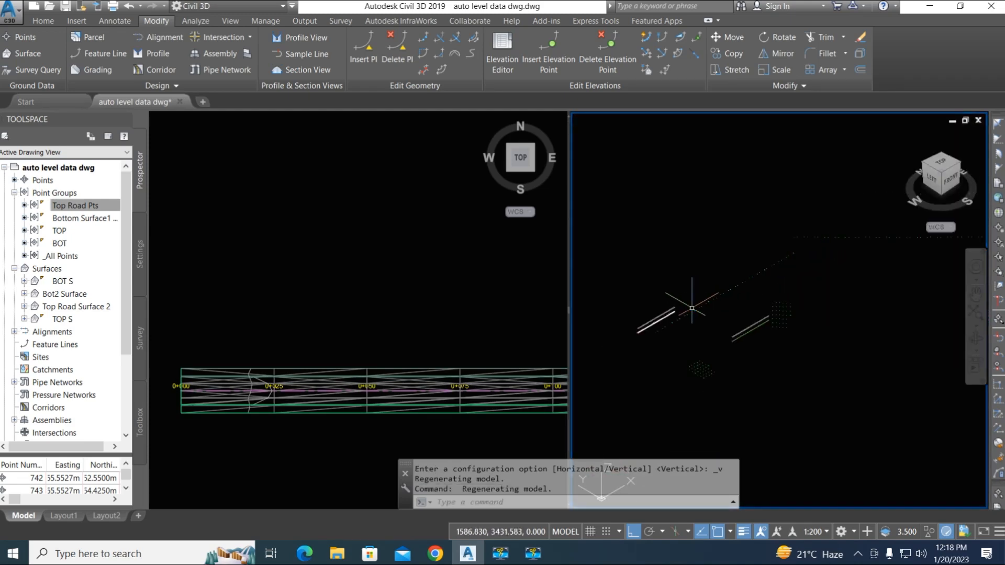
pyautogui.scroll(4, 722, 321)
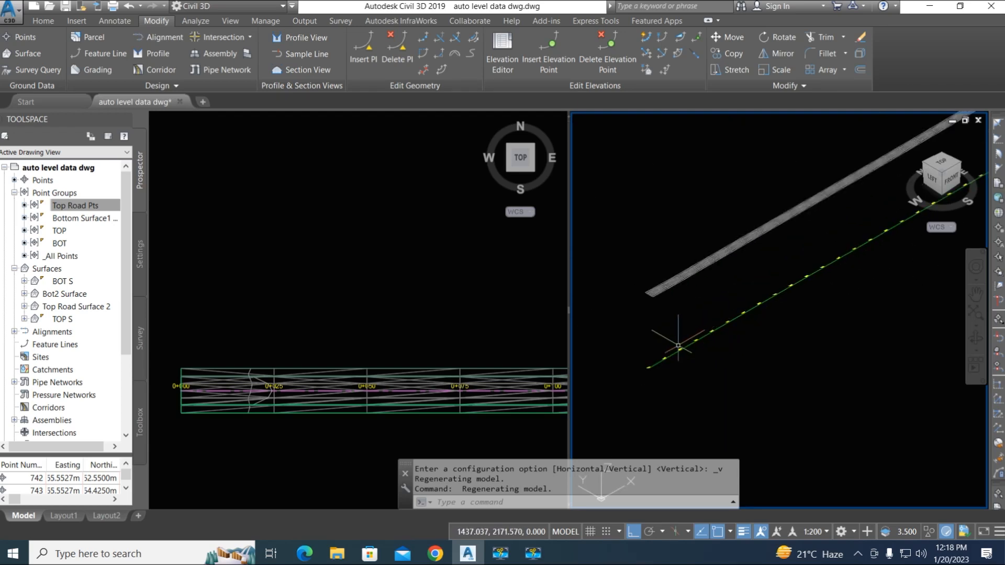
pyautogui.scroll(-4, 694, 327)
pyautogui.scroll(3, 691, 315)
pyautogui.scroll(5, 691, 315)
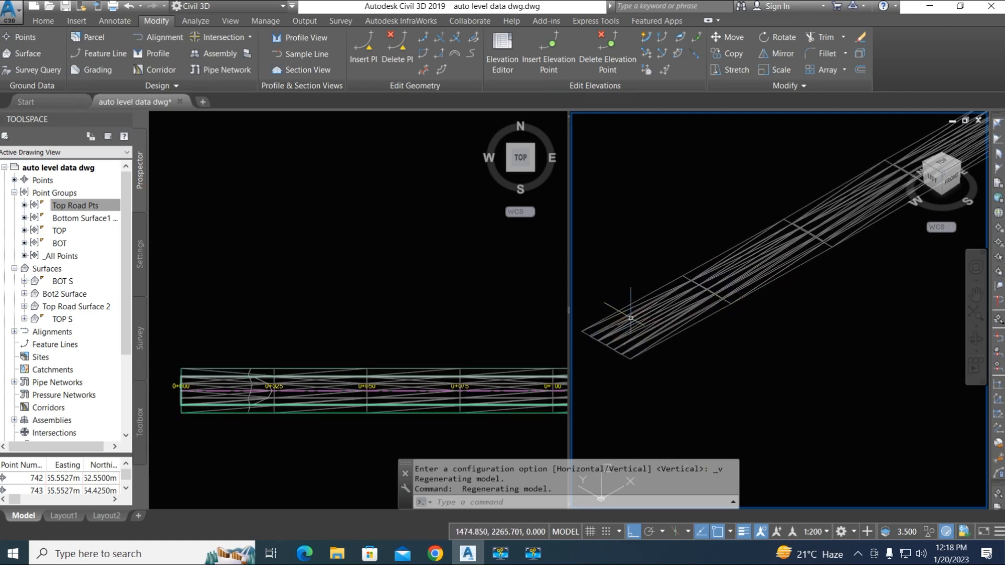
pyautogui.scroll(-2, 655, 320)
pyautogui.scroll(2, 656, 320)
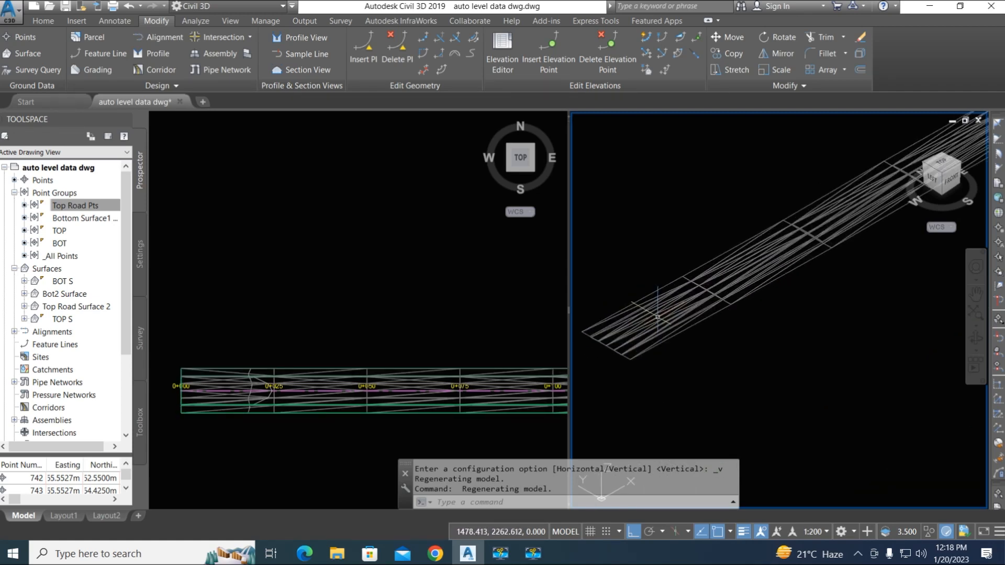
# Select Top Road Surface 2 in the plan viewport to check its extent and clear the selection.
pyautogui.click(478, 398)
pyautogui.click(477, 398)
pyautogui.moveTo(645, 340); pyautogui.dragTo(627, 326, button='middle')
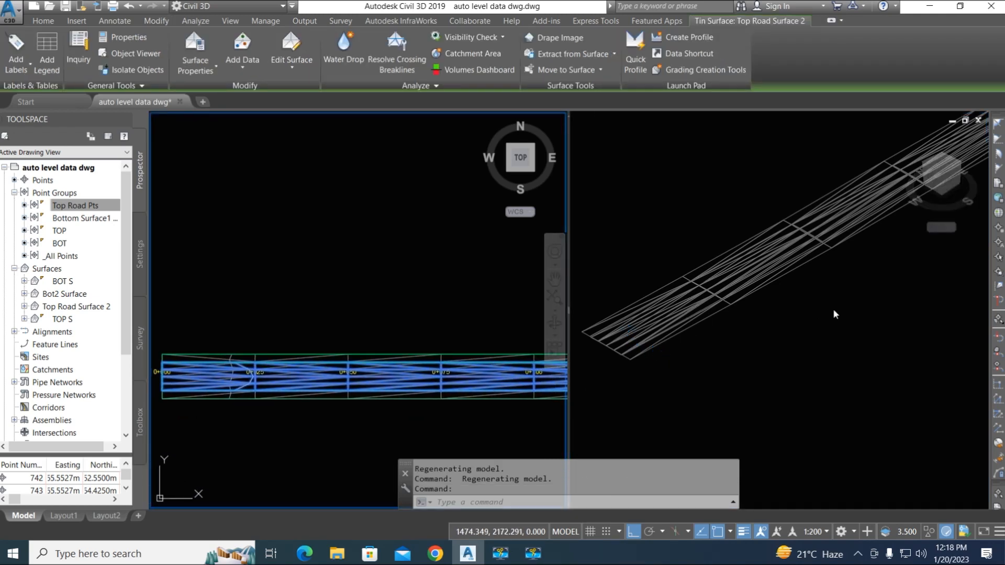
pyautogui.press('Escape')
# Apply the Conceptual visual style to the isometric viewport showing the road surfaces.
pyautogui.click(692, 328)
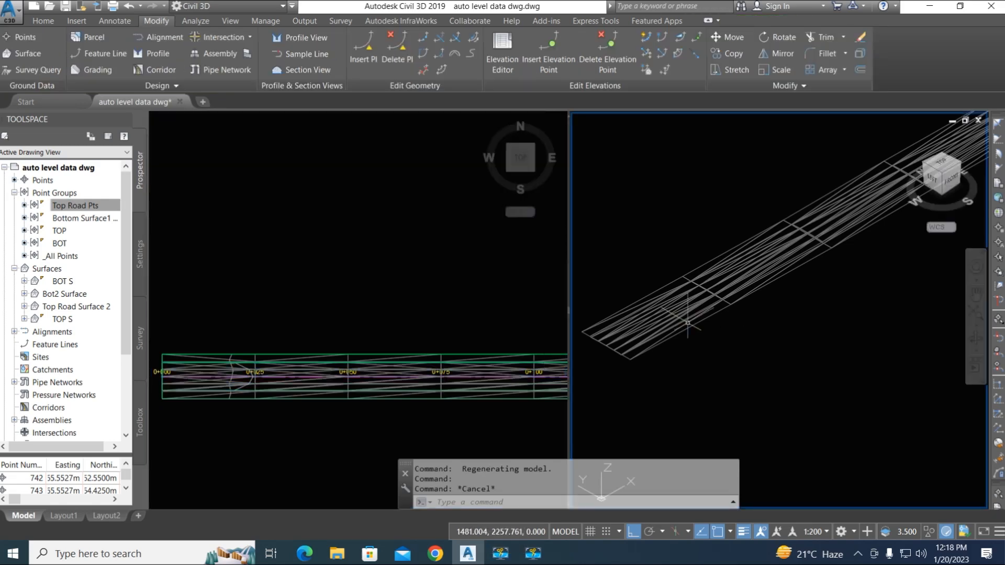
pyautogui.scroll(3, 623, 346)
pyautogui.keyDown('shift'); pyautogui.moveTo(848, 265); pyautogui.dragTo(807, 284, button='middle'); pyautogui.keyUp('shift')
pyautogui.moveTo(652, 323); pyautogui.dragTo(713, 386, button='middle')
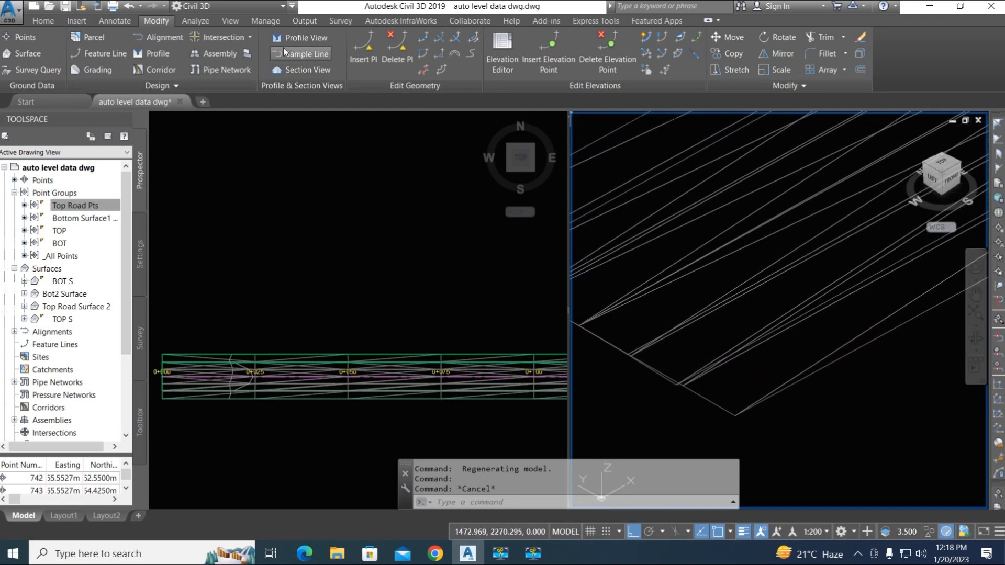
pyautogui.click(230, 21)
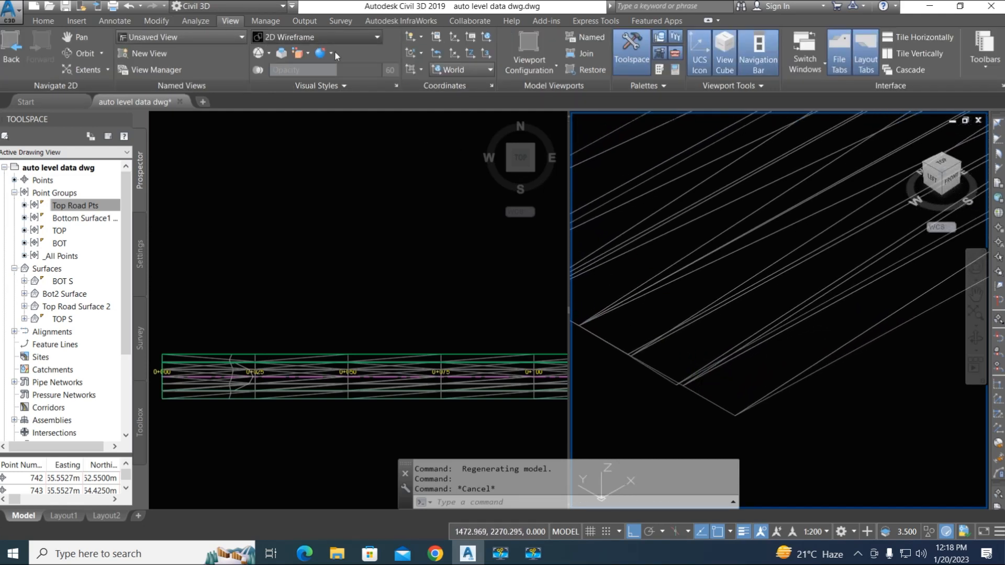
pyautogui.click(377, 38)
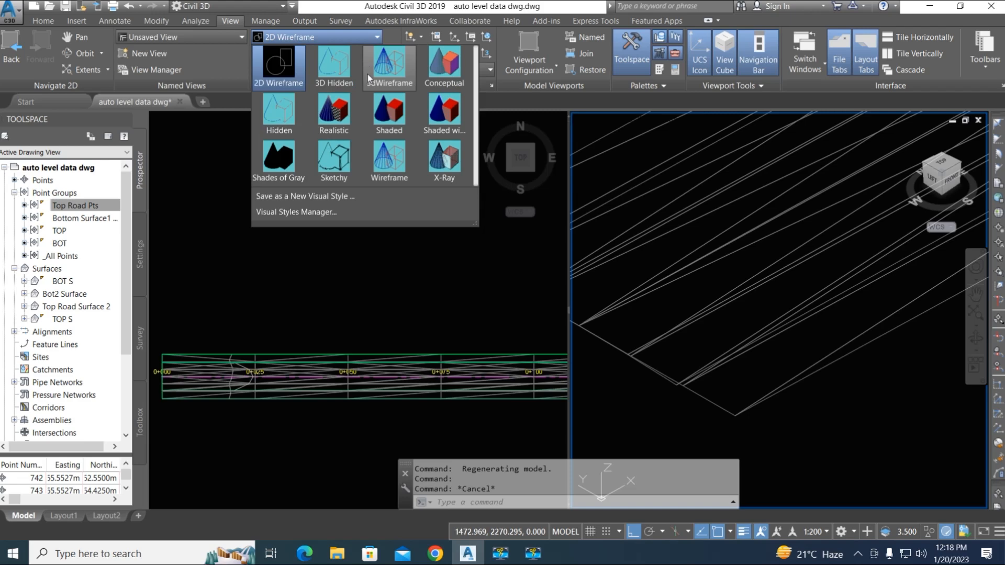
pyautogui.click(452, 70)
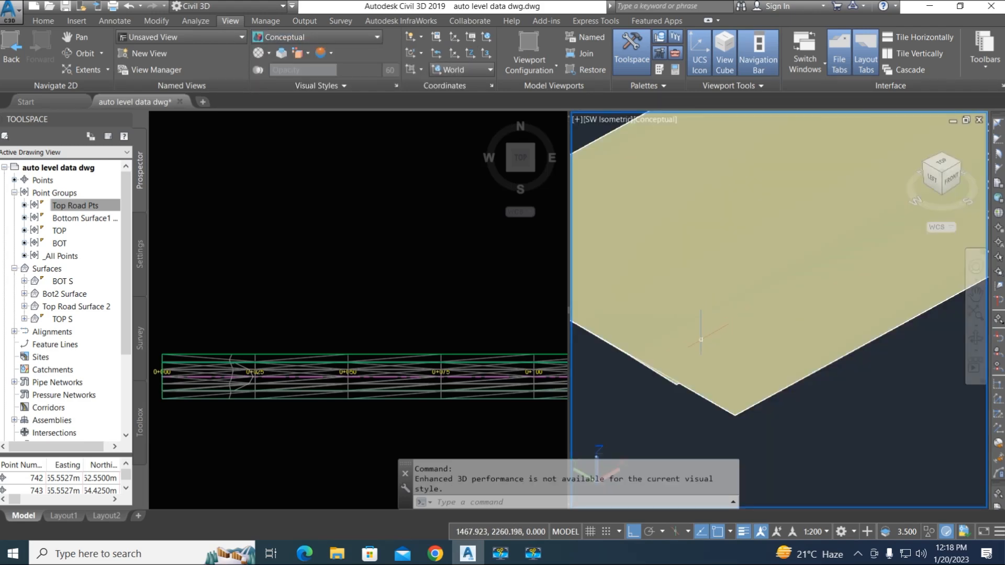
# Inspect the shaded road surfaces from a low angle in the 3D viewport, checking how the top and bottom surfaces overlap.
pyautogui.scroll(-4, 679, 364)
pyautogui.moveTo(804, 351); pyautogui.dragTo(651, 391, button='middle')
pyautogui.moveTo(733, 339); pyautogui.dragTo(860, 290, button='middle')
pyautogui.press('Escape')
pyautogui.keyDown('shift'); pyautogui.moveTo(731, 322); pyautogui.dragTo(749, 306, button='middle'); pyautogui.keyUp('shift')
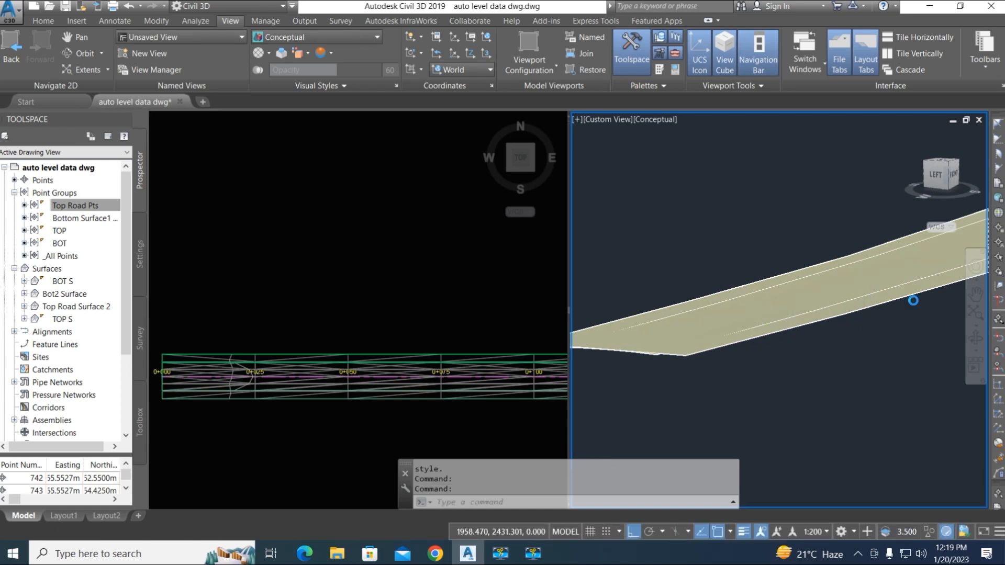
pyautogui.scroll(5, 913, 301)
pyautogui.keyDown('shift'); pyautogui.moveTo(864, 314); pyautogui.dragTo(805, 315, button='middle'); pyautogui.keyUp('shift')
pyautogui.scroll(-6, 804, 315)
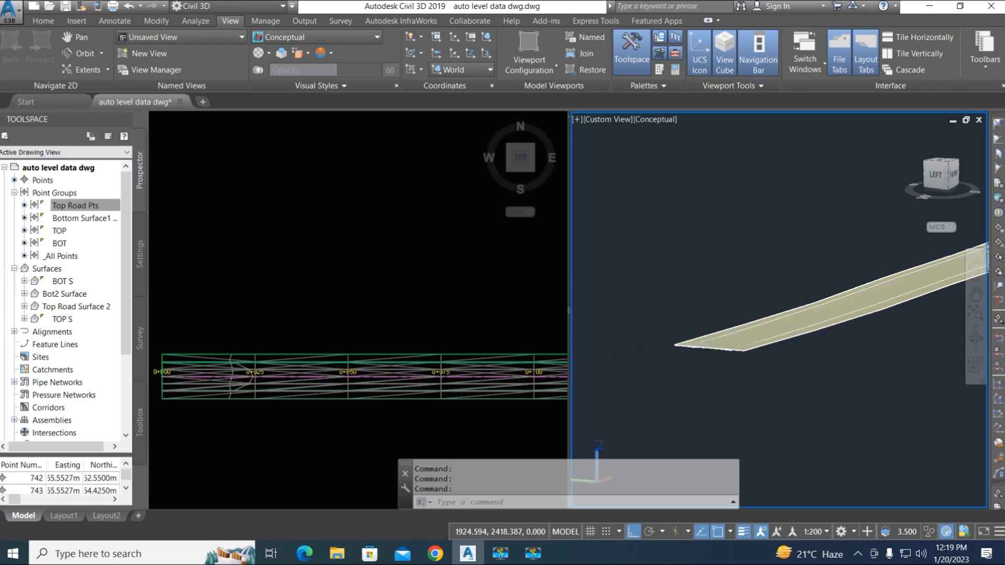
pyautogui.click(805, 315)
pyautogui.scroll(3, 792, 340)
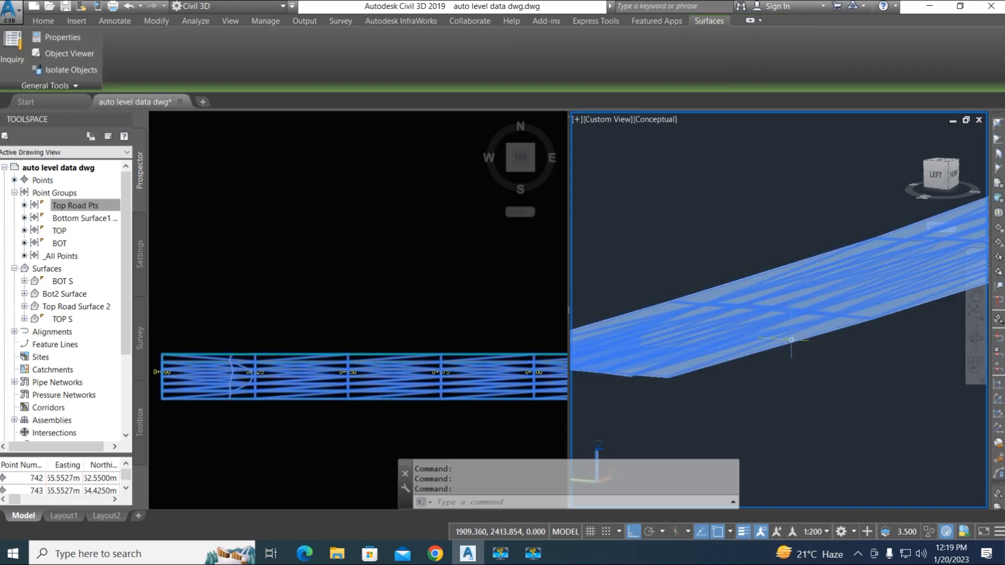
pyautogui.press('Escape')
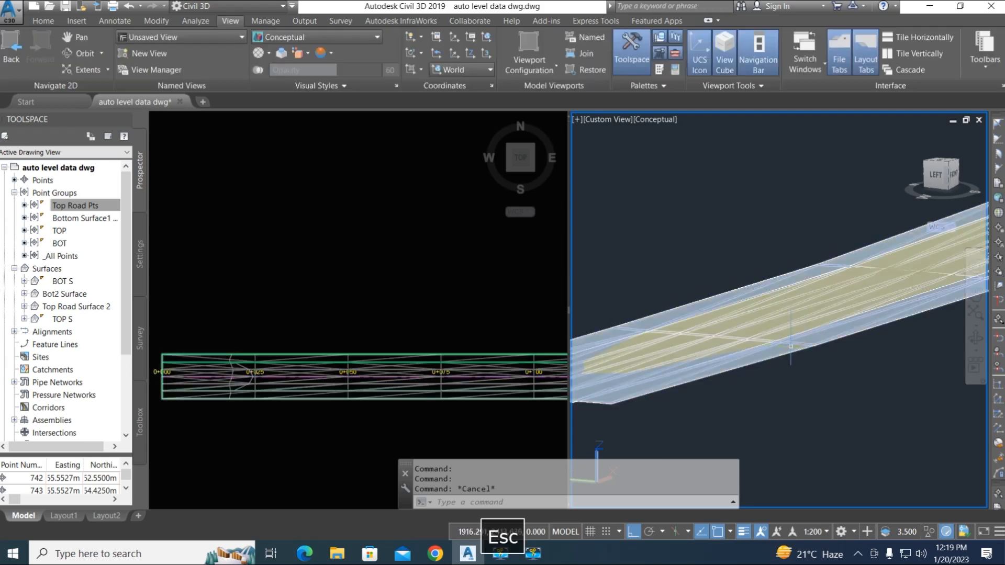
# Return the 3D viewport to 2D Wireframe and highlight Top Road Surface 2 and Bot2 Surface to compare them.
pyautogui.click(322, 38)
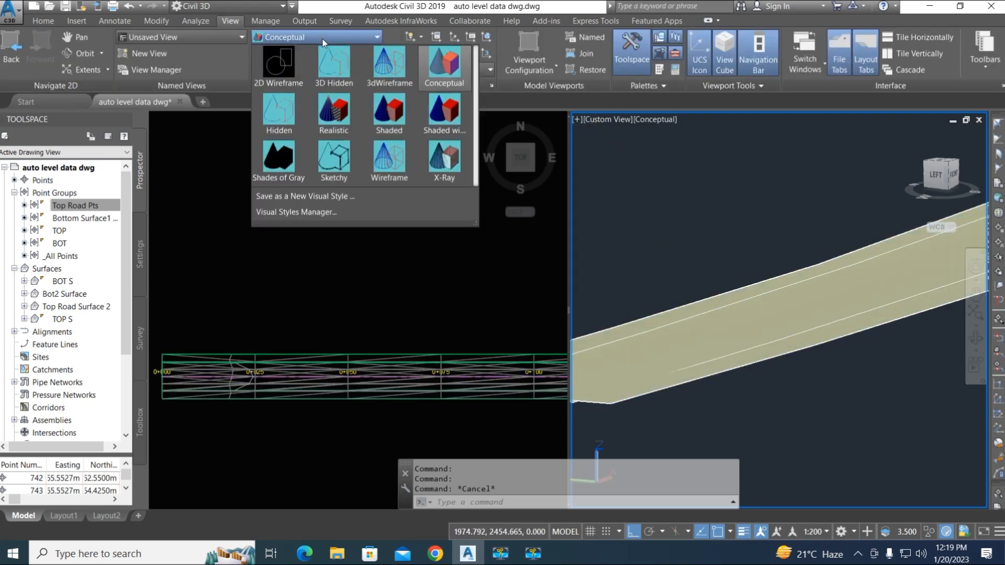
pyautogui.click(288, 64)
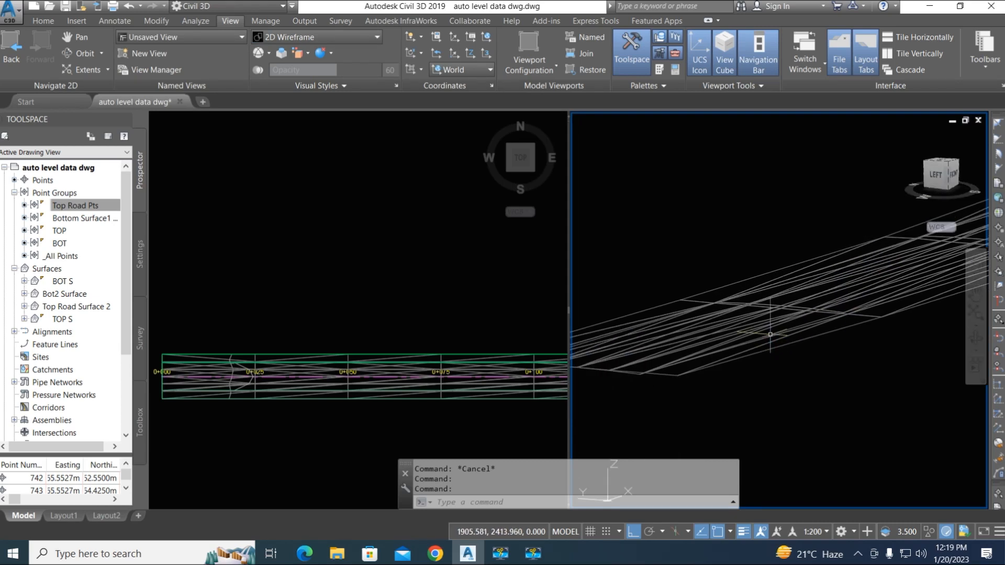
pyautogui.click(861, 307)
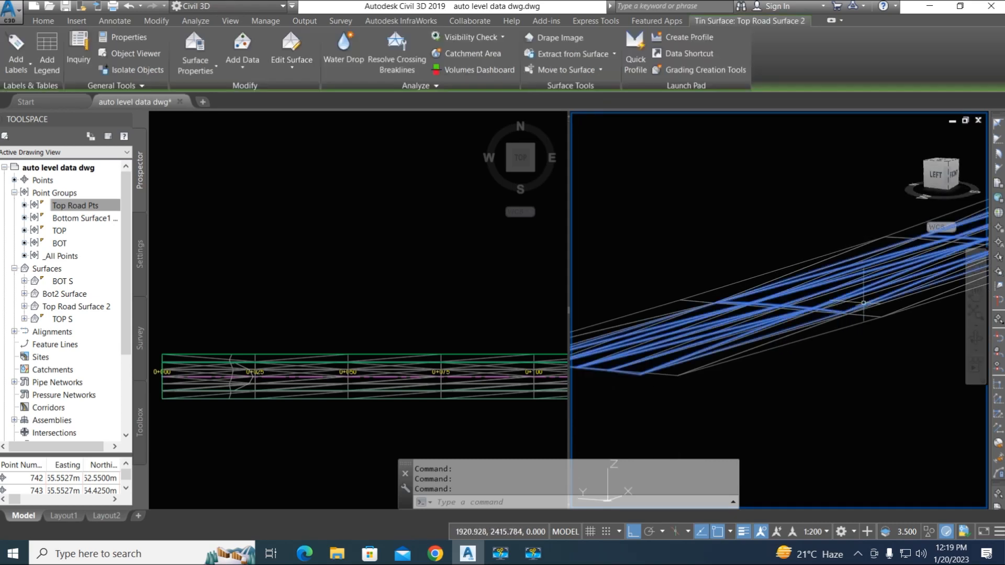
pyautogui.click(888, 316)
pyautogui.press('Escape')
pyautogui.click(867, 313)
pyautogui.moveTo(893, 336); pyautogui.dragTo(516, 422, button='middle')
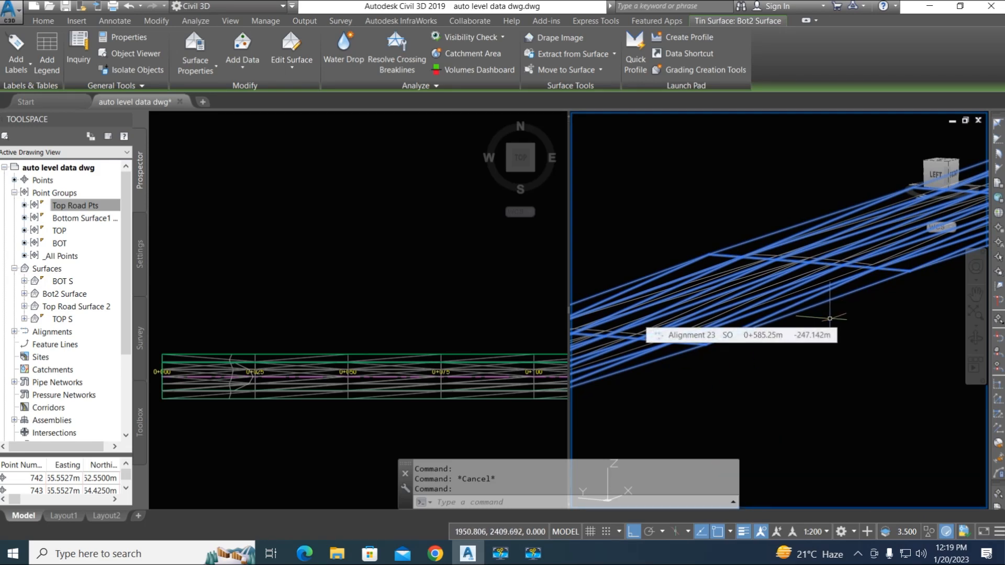
pyautogui.scroll(-2, 830, 319)
pyautogui.press('Escape')
pyautogui.keyDown('shift'); pyautogui.moveTo(647, 359); pyautogui.dragTo(739, 356, button='middle'); pyautogui.keyUp('shift')
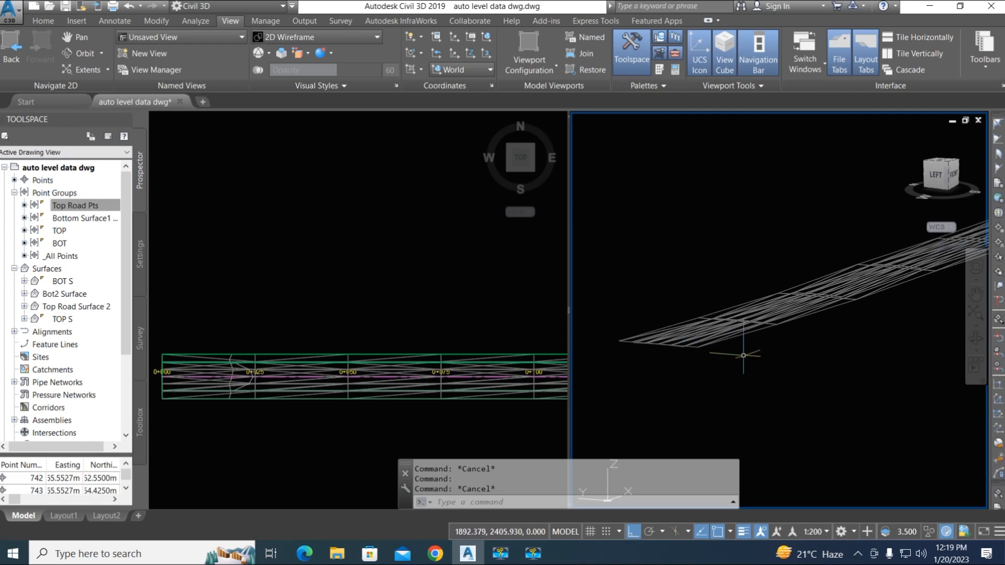
# Locate the section views in the plan viewport and select the BOT S section line at station 0+550.
pyautogui.click(358, 270)
pyautogui.scroll(-4, 418, 270)
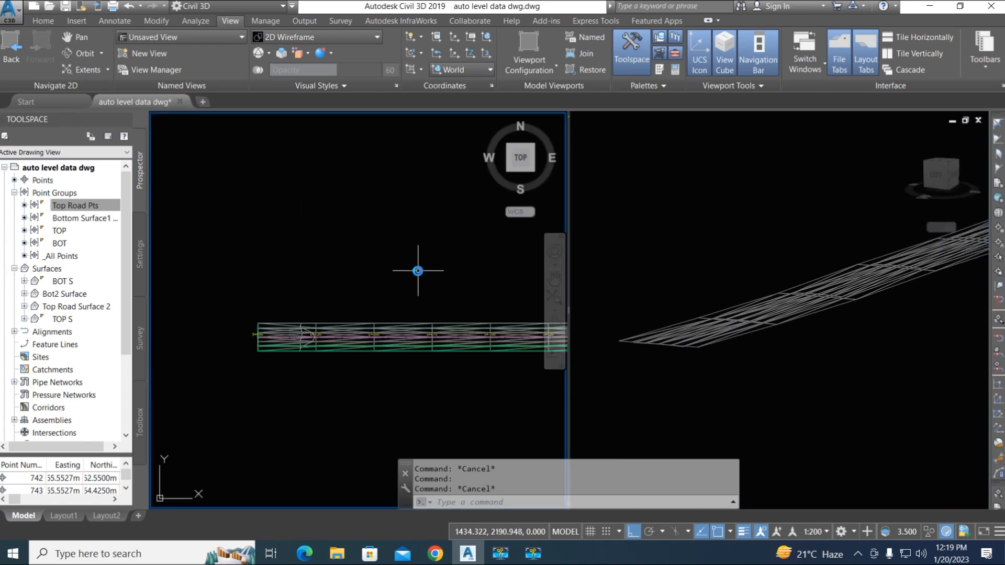
pyautogui.scroll(-2, 406, 281)
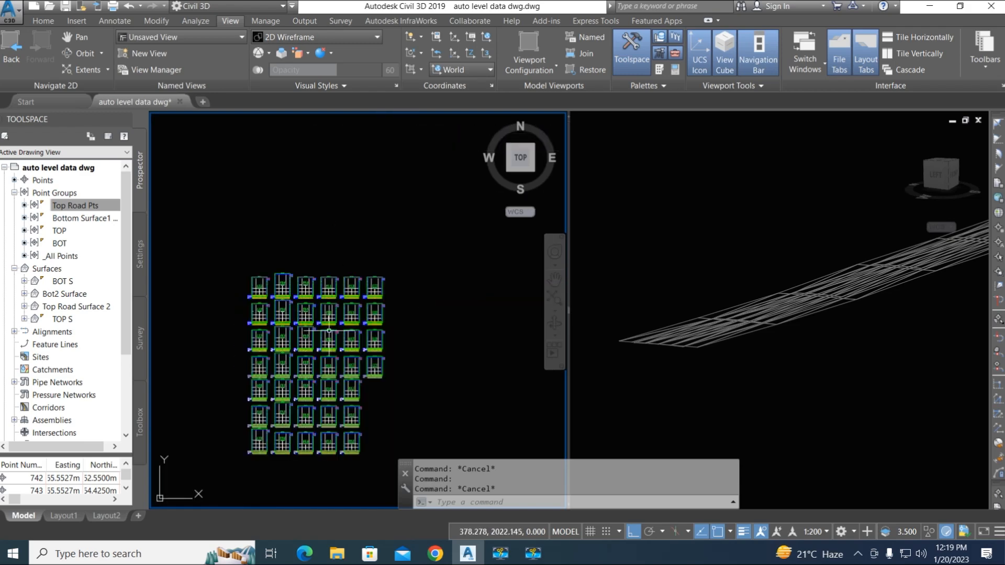
pyautogui.scroll(10, 329, 330)
pyautogui.moveTo(396, 330); pyautogui.dragTo(390, 324, button='middle')
pyautogui.click(283, 352)
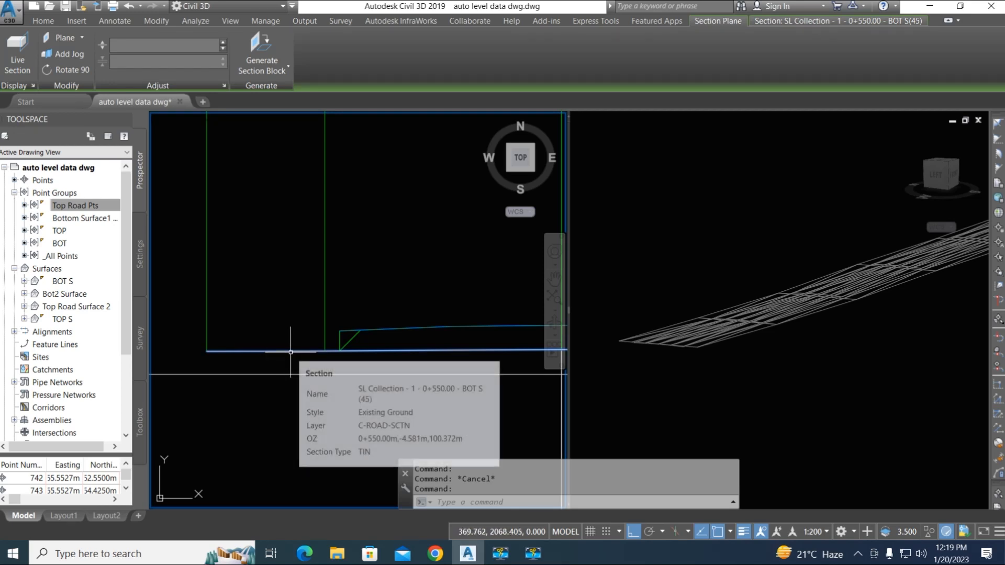
# Examine both ends of another section view, comparing the side slopes between the top surface line and the bottom surface line.
pyautogui.scroll(-5, 392, 329)
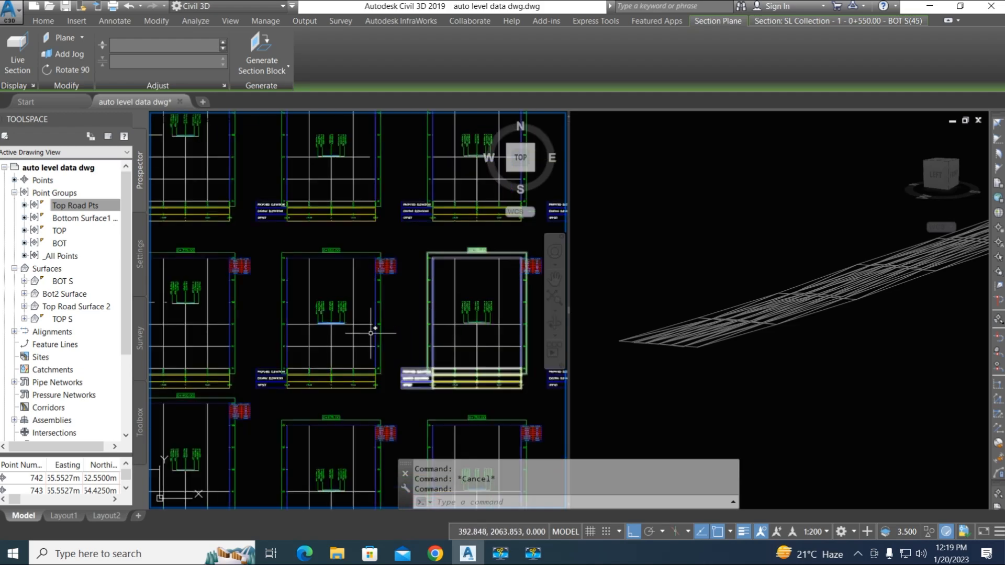
pyautogui.scroll(-4, 396, 331)
pyautogui.scroll(-3, 303, 300)
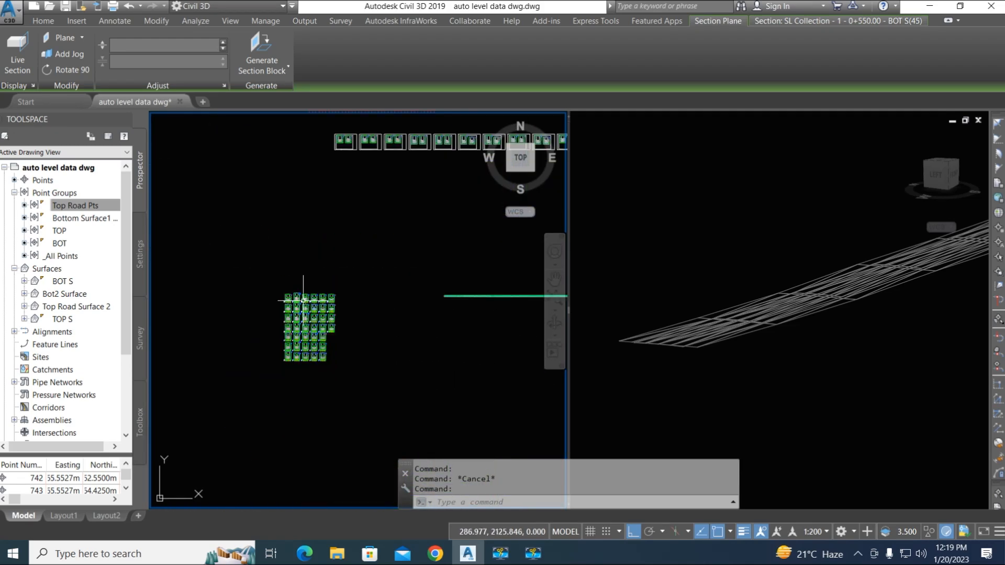
pyautogui.scroll(10, 304, 330)
pyautogui.moveTo(398, 299); pyautogui.dragTo(337, 285, button='middle')
pyautogui.scroll(3, 352, 277)
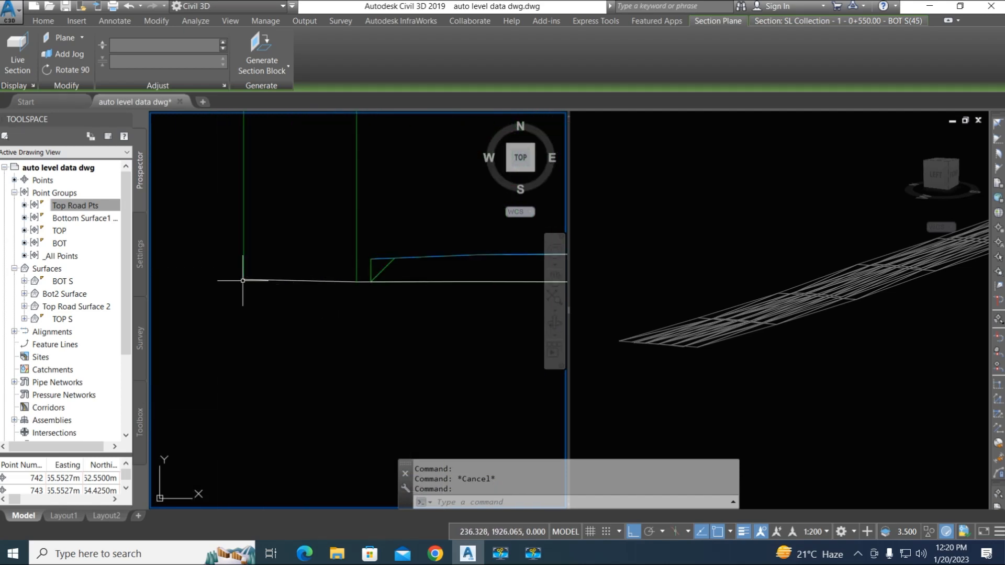
pyautogui.scroll(-4, 236, 289)
pyautogui.scroll(2, 506, 283)
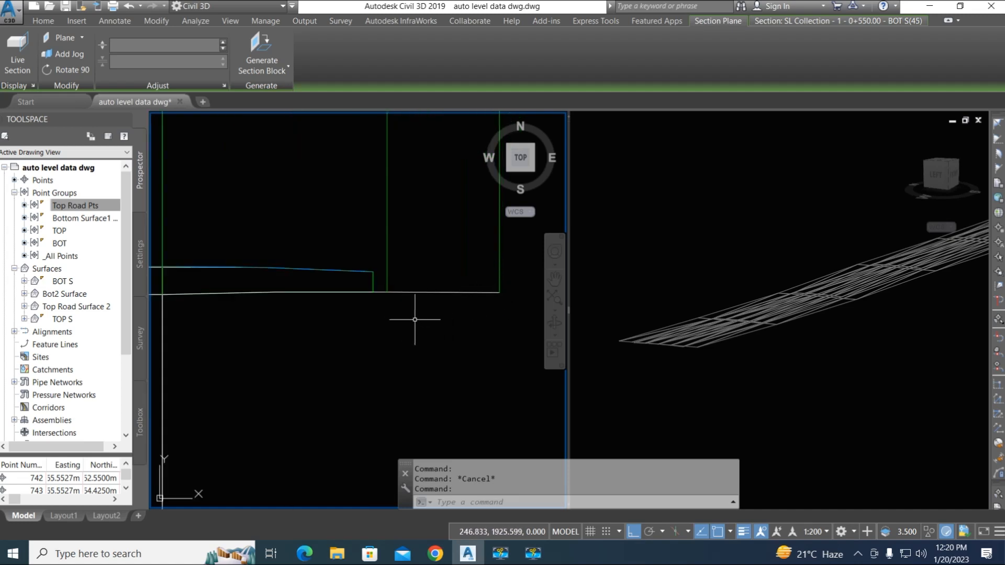
pyautogui.scroll(-3, 416, 317)
pyautogui.scroll(2, 287, 304)
pyautogui.scroll(4, 218, 303)
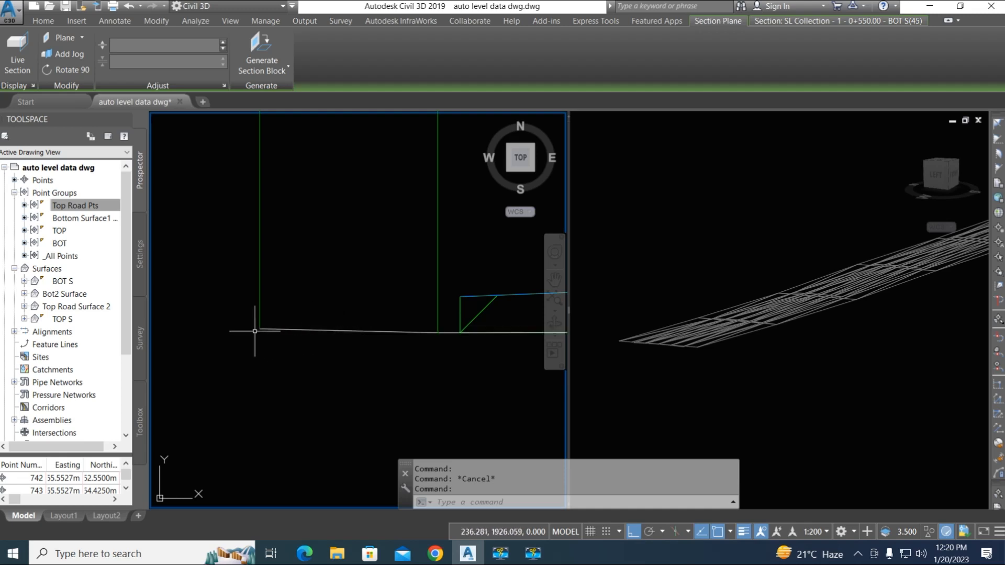
# Examine the full width of the same cross section, comparing the top road line with the wider bottom line between the 6.00 m offsets.
pyautogui.scroll(-1, 416, 333)
pyautogui.scroll(-2, 368, 332)
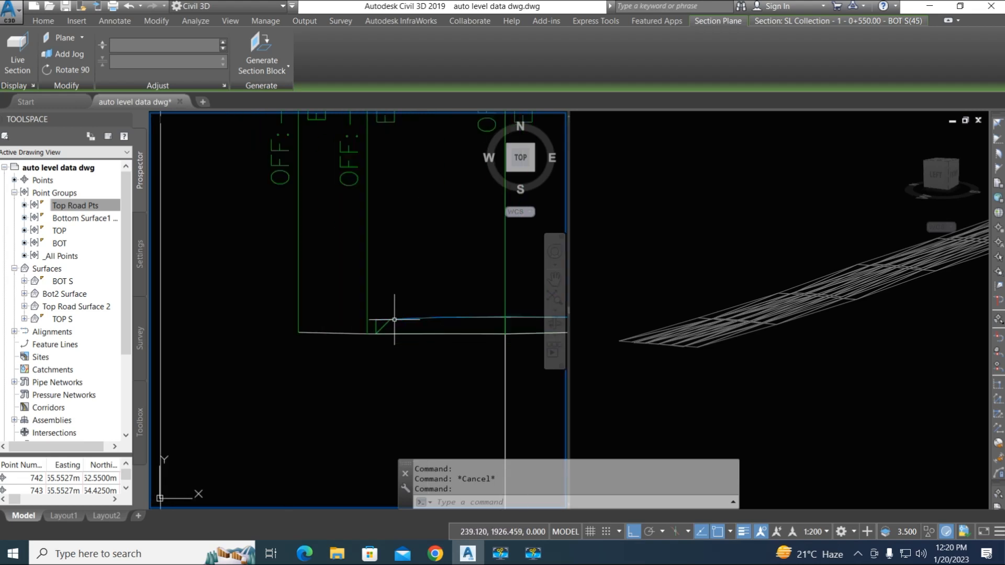
pyautogui.scroll(-2, 379, 338)
pyautogui.scroll(5, 382, 325)
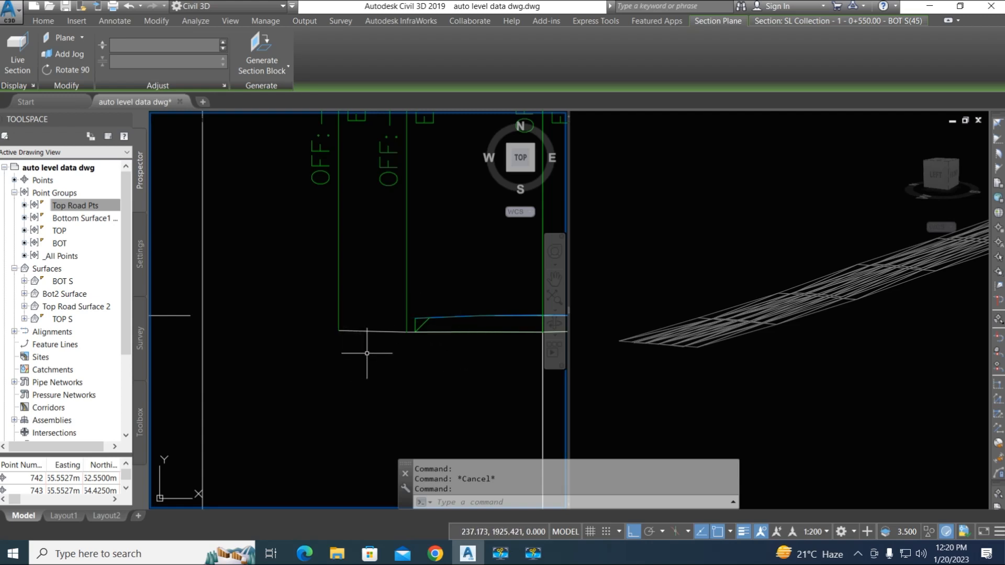
pyautogui.scroll(-1, 353, 334)
pyautogui.scroll(1, 356, 332)
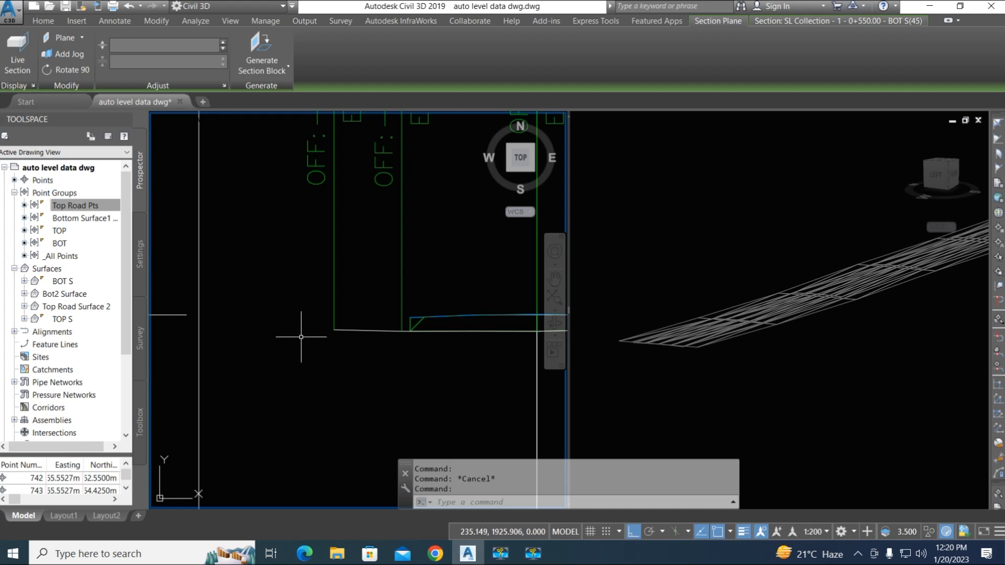
pyautogui.scroll(-2, 318, 339)
pyautogui.scroll(1, 477, 336)
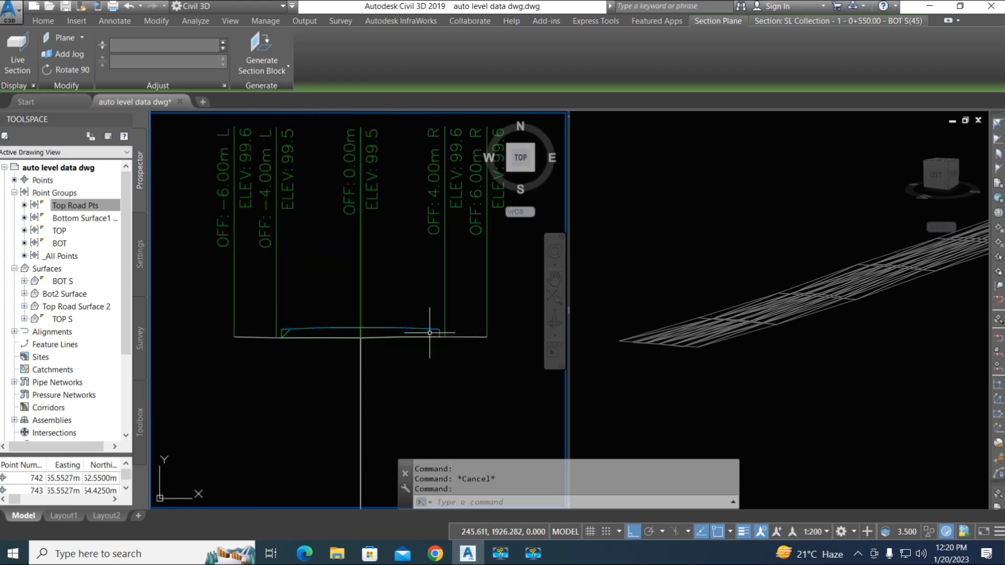
pyautogui.scroll(1, 429, 333)
pyautogui.scroll(-1, 418, 332)
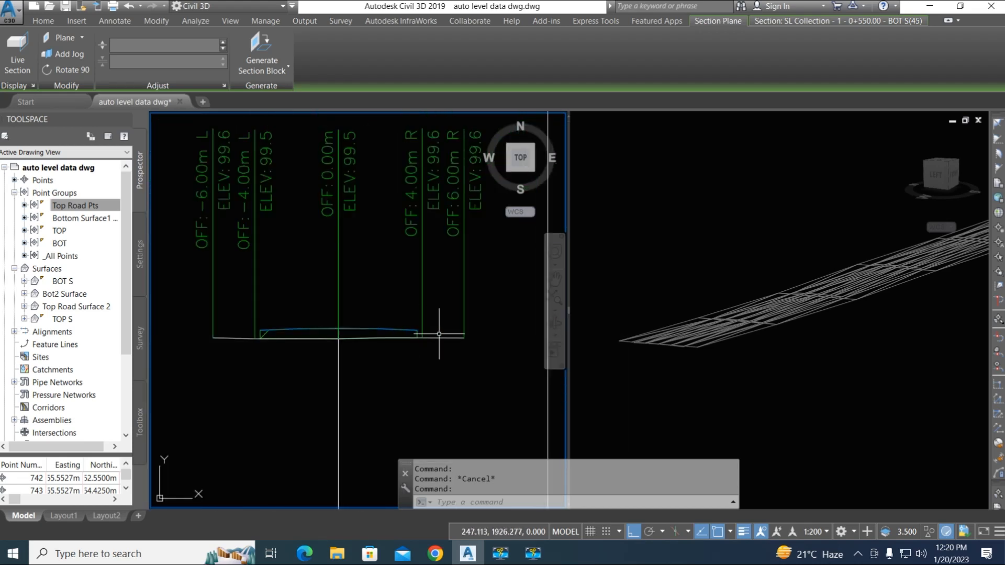
pyautogui.scroll(-3, 445, 338)
pyautogui.moveTo(376, 363)
pyautogui.mouseDown(button='middle')
pyautogui.moveTo(389, 360)
pyautogui.moveTo(368, 369)
pyautogui.mouseUp(button='middle')
pyautogui.scroll(4, 404, 352)
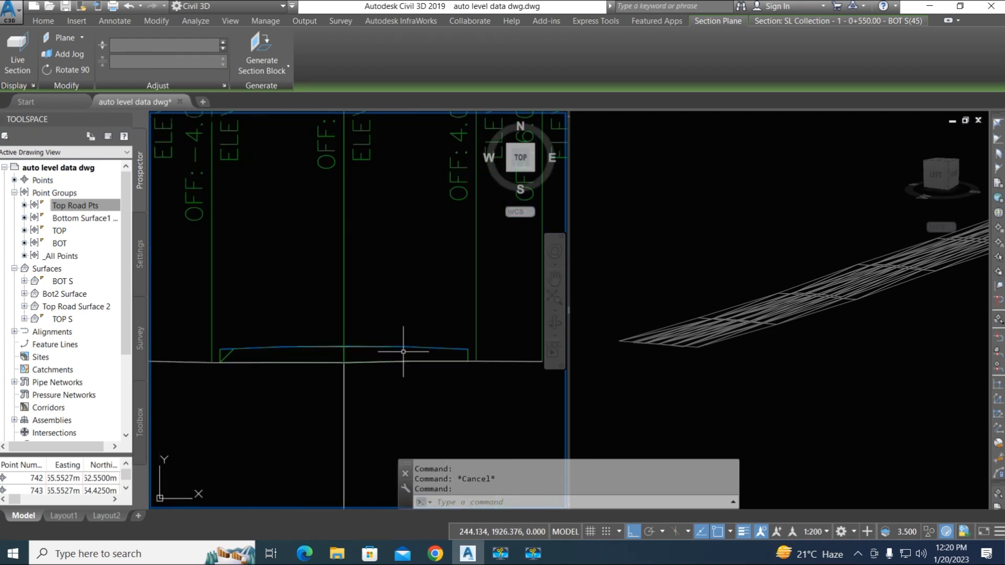
pyautogui.click(778, 352)
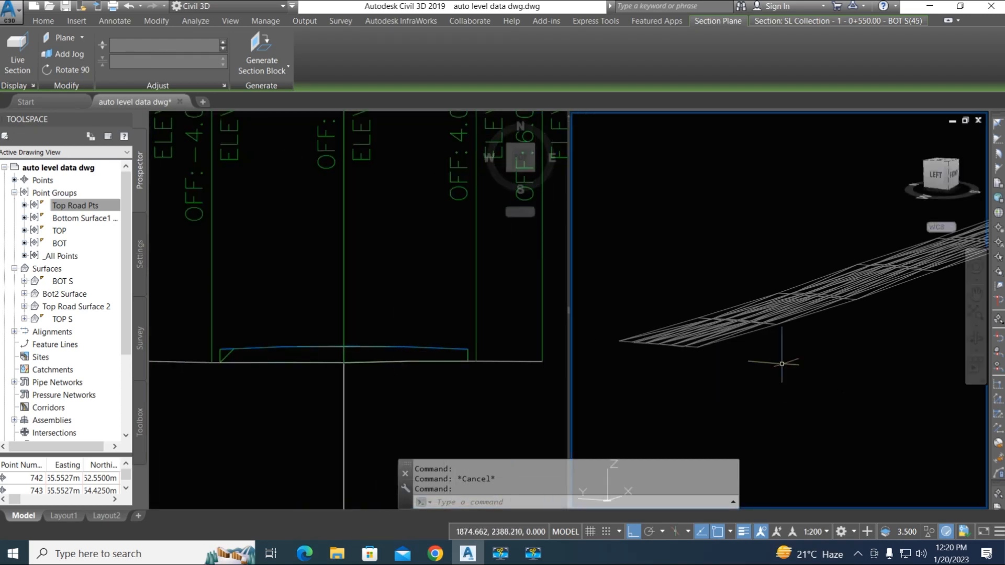
pyautogui.click(438, 315)
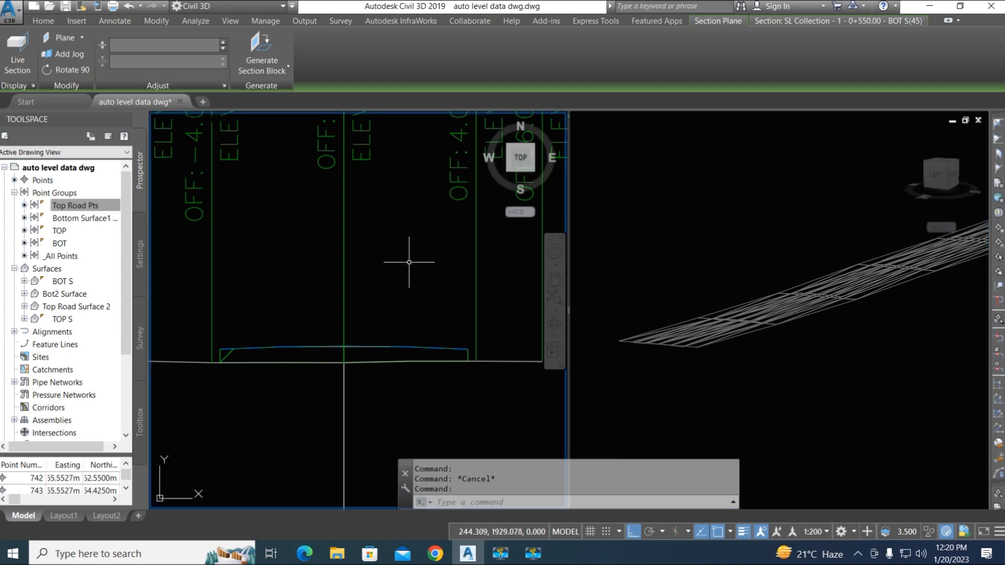
# Return the plan viewport from the section views to the road surfaces along the alignment.
pyautogui.scroll(-8, 461, 341)
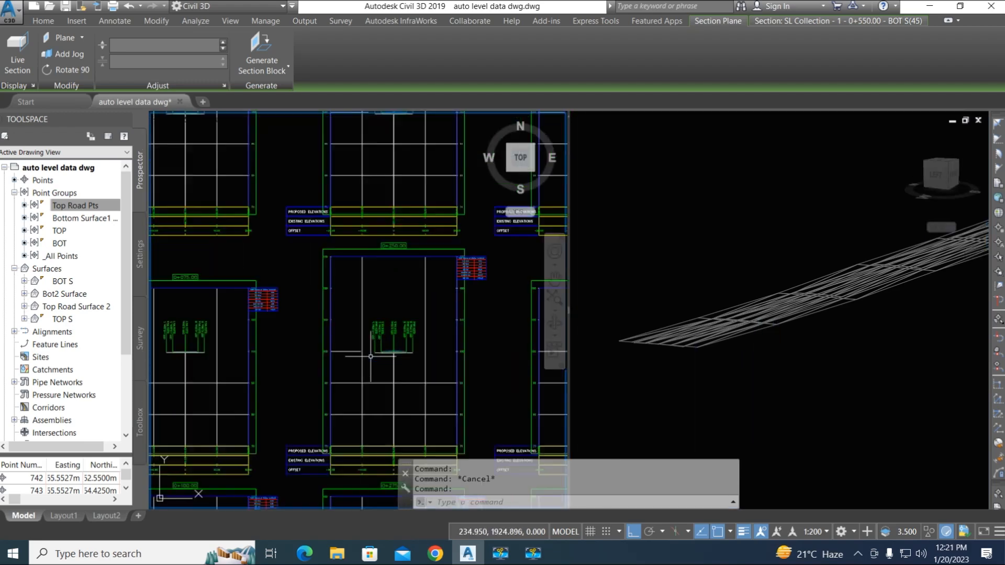
pyautogui.scroll(-6, 287, 360)
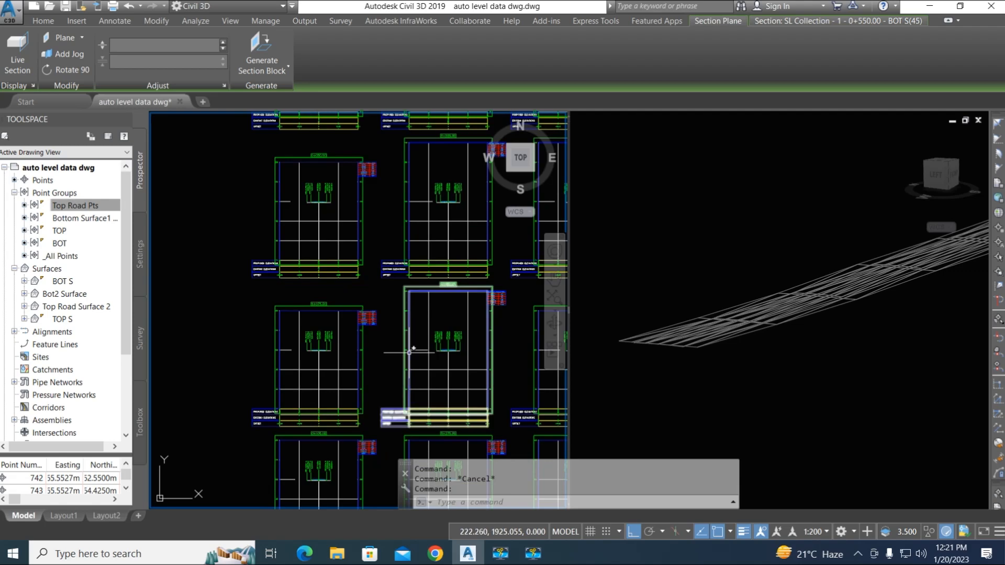
pyautogui.moveTo(457, 371); pyautogui.dragTo(382, 340, button='middle')
pyautogui.scroll(-8, 361, 334)
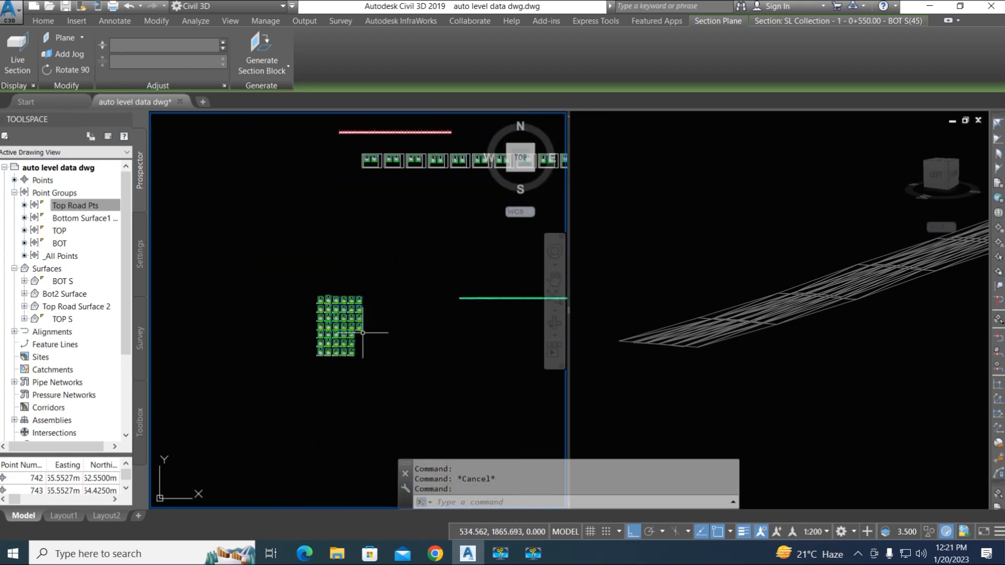
pyautogui.scroll(8, 418, 329)
pyautogui.scroll(6, 381, 296)
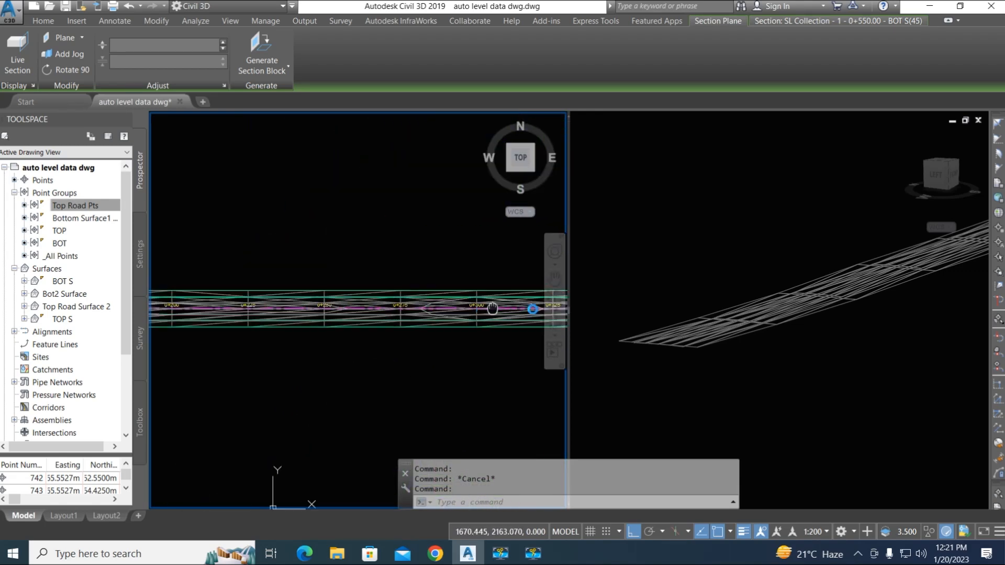
pyautogui.moveTo(323, 322); pyautogui.dragTo(361, 330, button='middle')
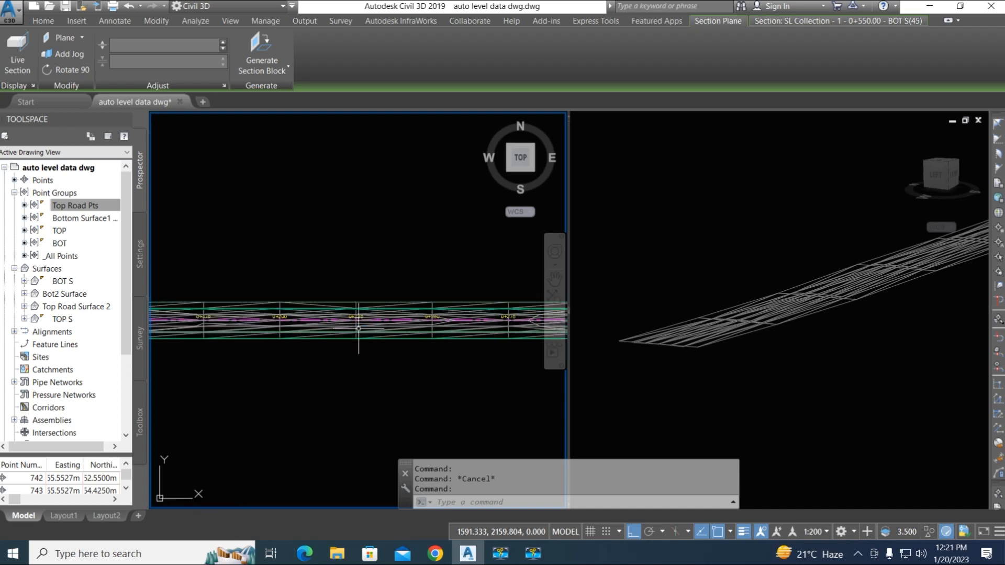
pyautogui.click(736, 339)
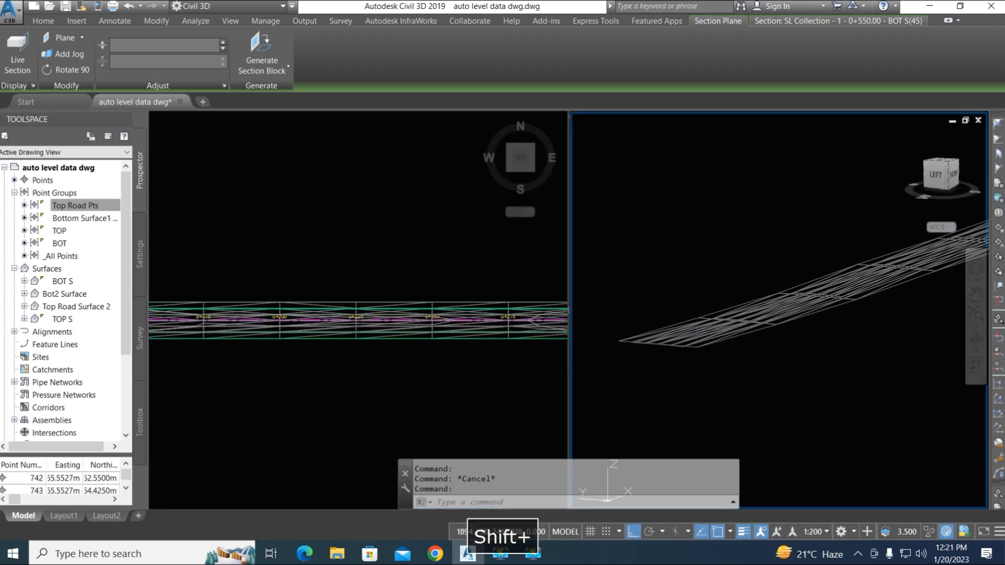
pyautogui.keyDown('shift'); pyautogui.moveTo(680, 345); pyautogui.dragTo(712, 345, button='middle'); pyautogui.keyUp('shift')
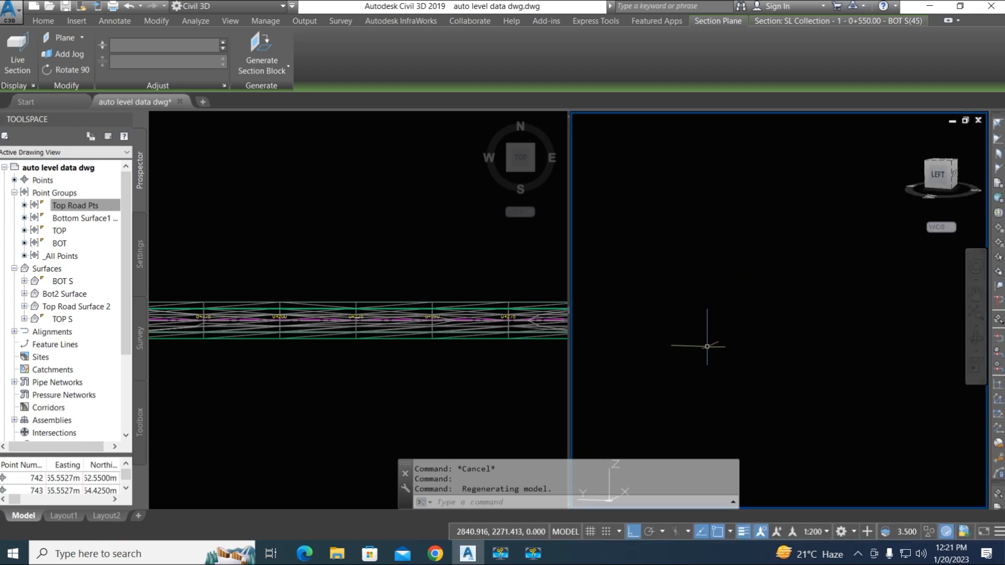
pyautogui.hotkey('ctrl', 'z')
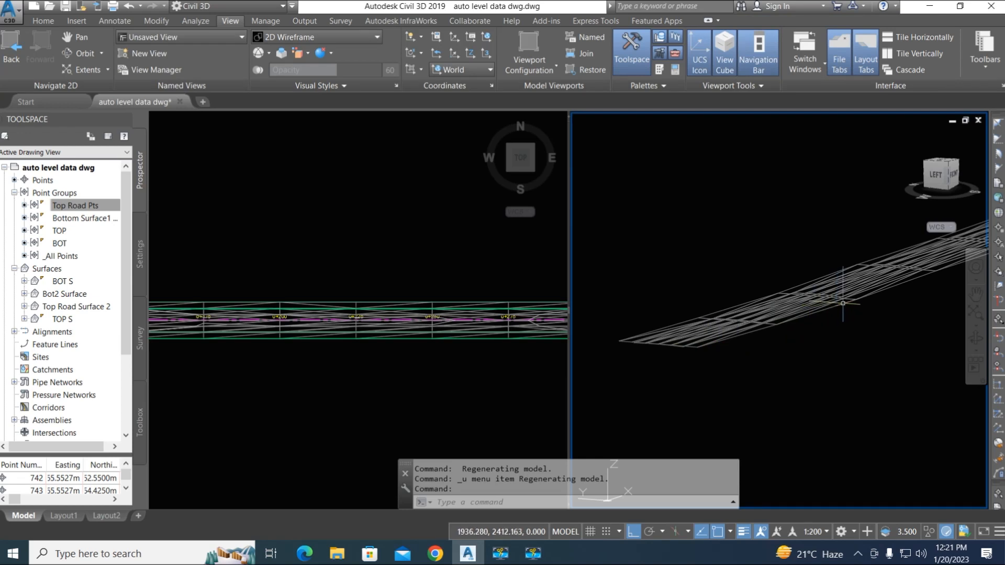
# Pan and zoom in on the road surfaces in the 3D viewport for a closer look at their wireframe edges.
pyautogui.write('p')
pyautogui.press('space')
pyautogui.moveTo(897, 277); pyautogui.dragTo(832, 318)
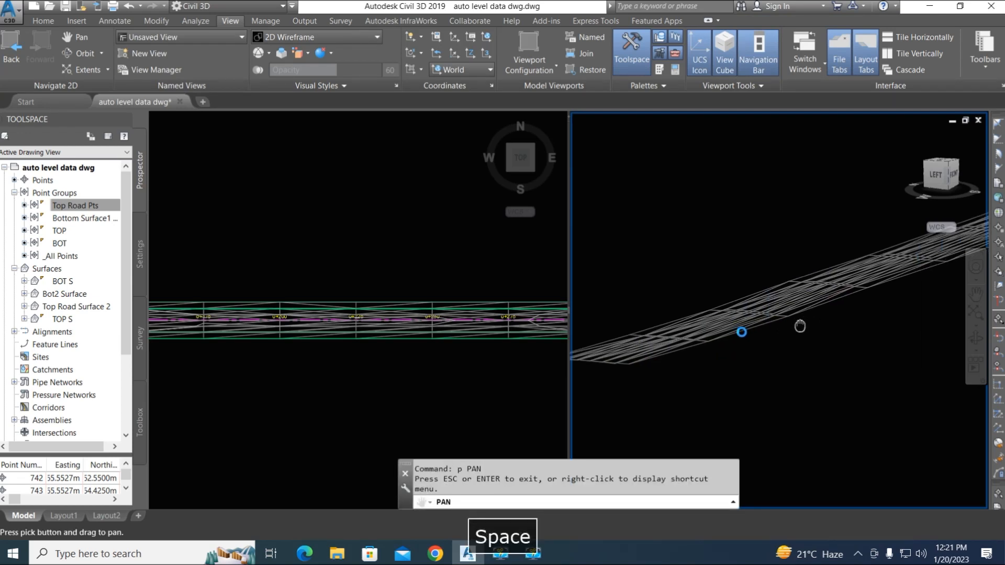
pyautogui.scroll(4, 740, 293)
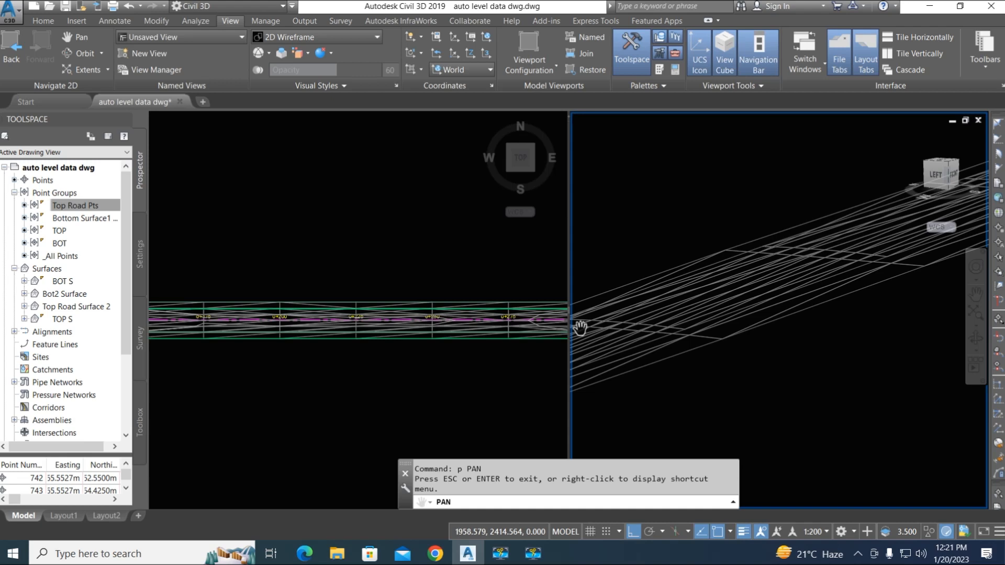
pyautogui.press('Escape')
# Inspect the overlapping road surfaces in the plan viewport around station 0+150 and clear any selection.
pyautogui.click(322, 382)
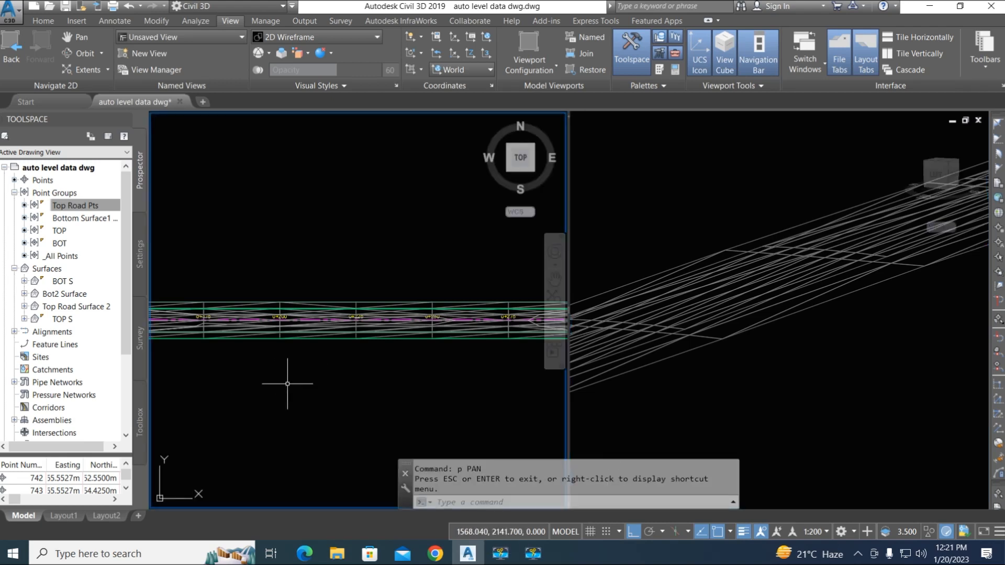
pyautogui.click(344, 398)
pyautogui.click(252, 376)
pyautogui.moveTo(222, 368); pyautogui.dragTo(383, 374, button='middle')
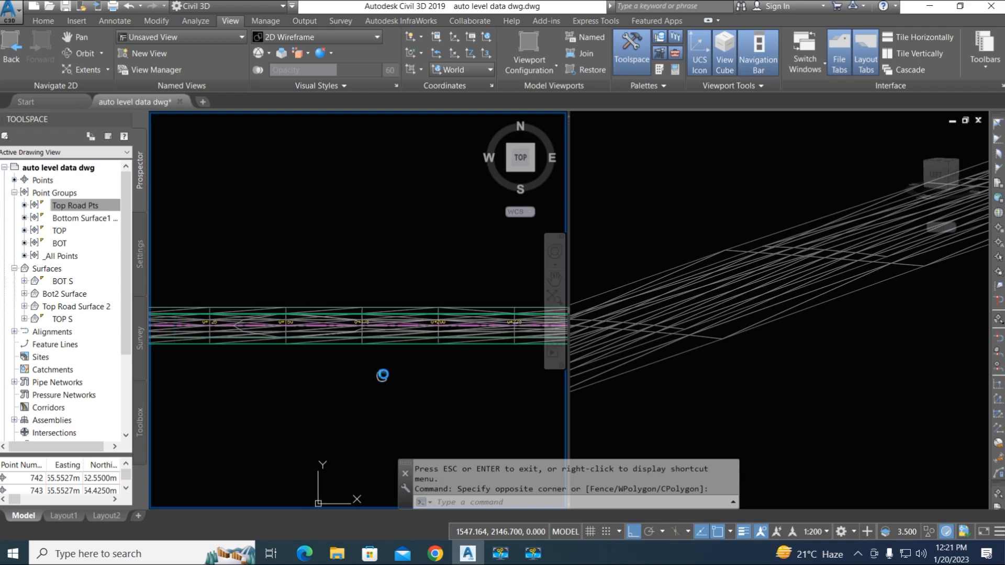
pyautogui.scroll(2, 271, 342)
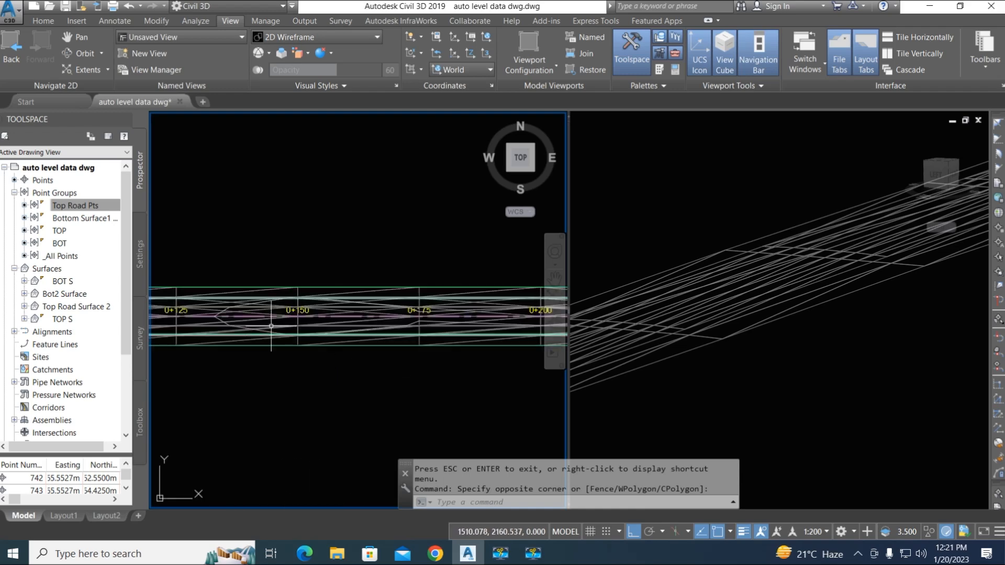
pyautogui.click(271, 330)
pyautogui.moveTo(257, 354); pyautogui.dragTo(395, 352, button='middle')
pyautogui.moveTo(321, 366); pyautogui.dragTo(400, 366, button='middle')
pyautogui.press('Escape')
# Select Bot2 Surface near station 0+100 to check its extent in plan, and clear the selection.
pyautogui.scroll(4, 244, 353)
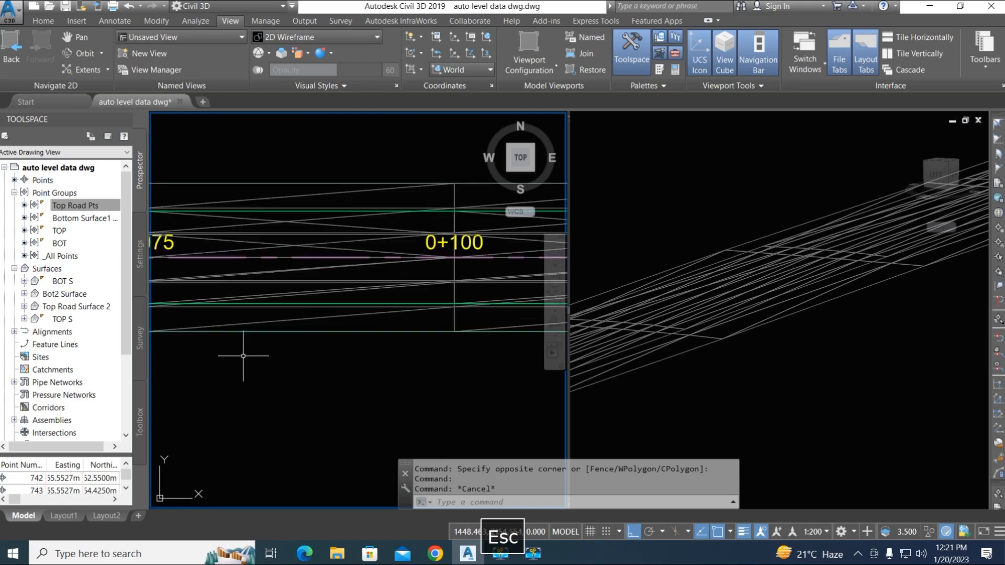
pyautogui.click(259, 322)
pyautogui.scroll(-6, 300, 346)
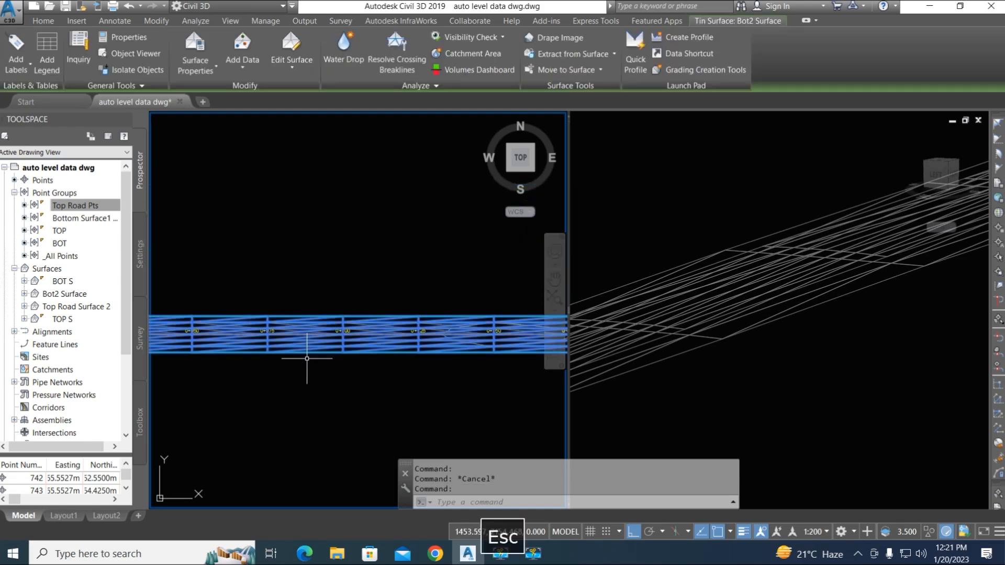
pyautogui.press('Escape')
# Open the Grading Creation Tools and review the available grading criteria, such as Grade to Distance and Grade to Surface.
pyautogui.click(43, 22)
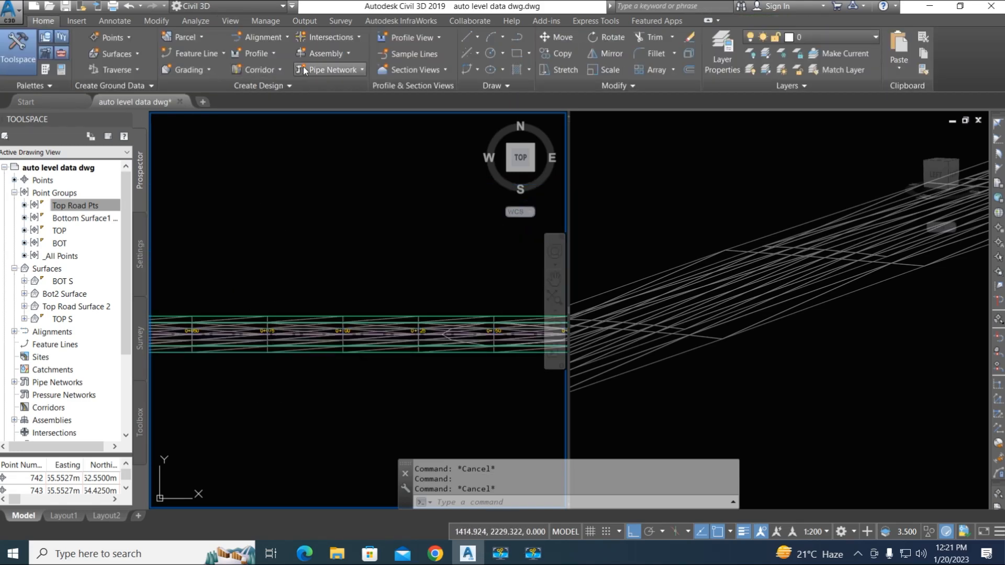
pyautogui.click(198, 76)
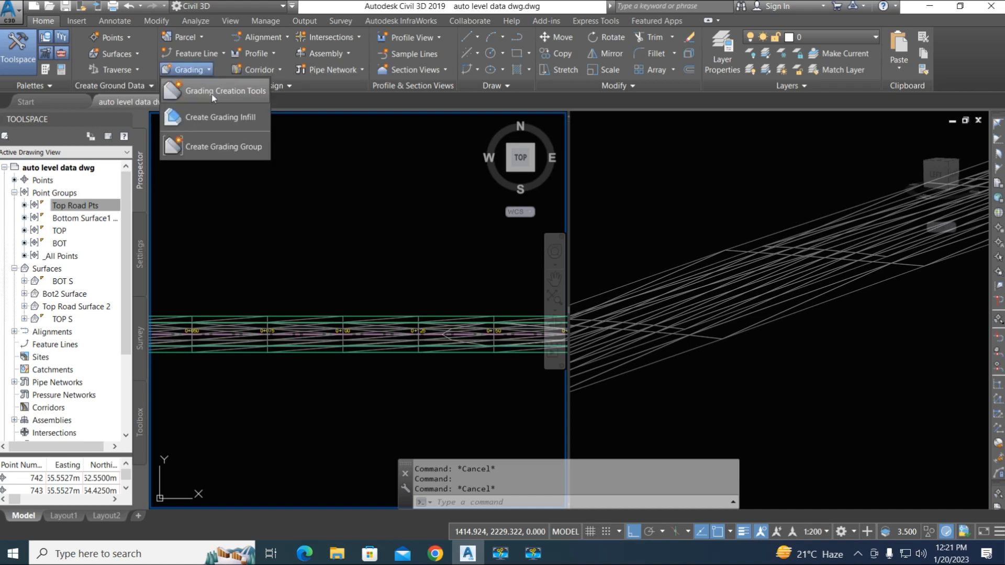
pyautogui.click(215, 90)
pyautogui.click(185, 29)
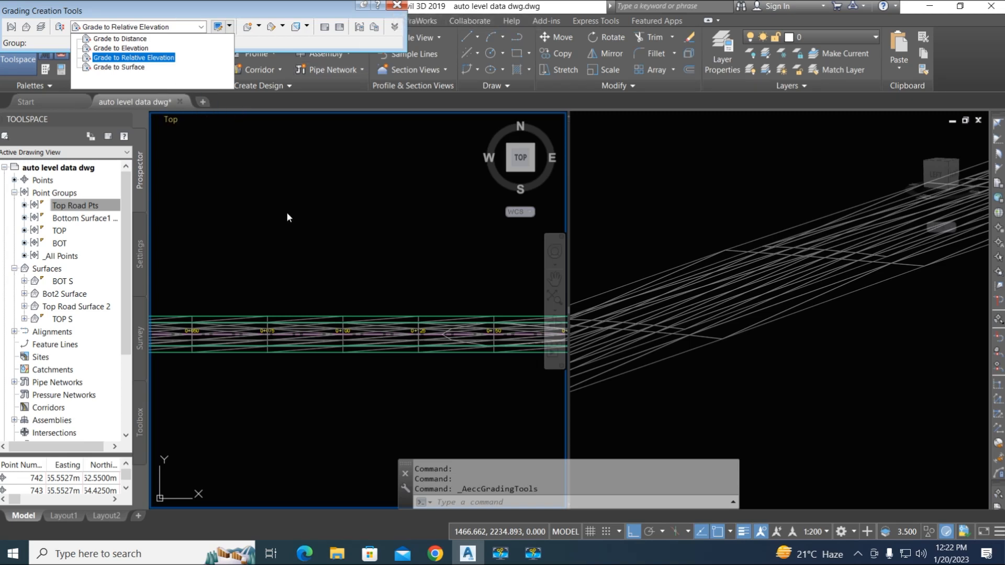
pyautogui.click(349, 231)
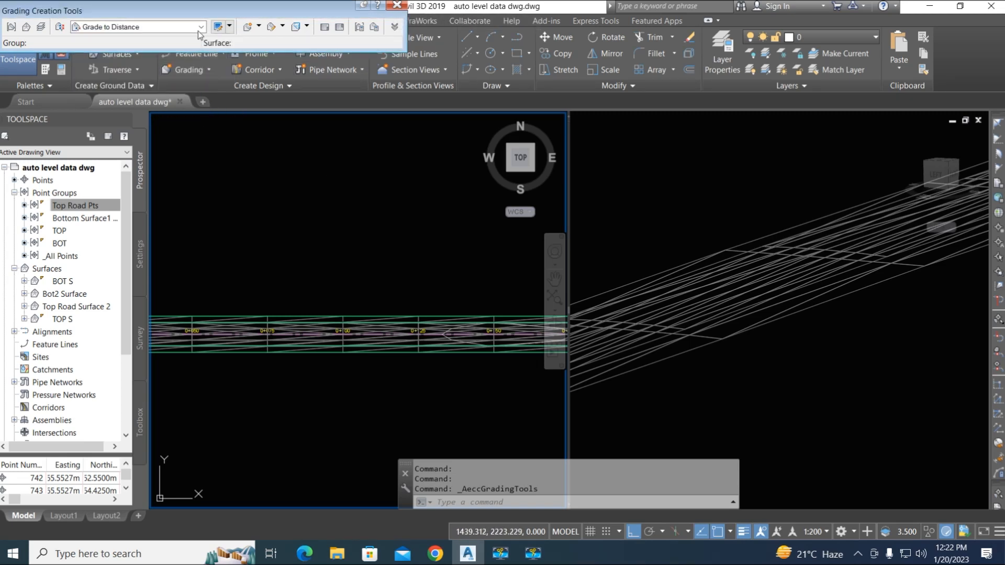
# Close the grading tools and extract only the border from Bot2 Surface, leaving out its triangles and contours.
pyautogui.click(397, 5)
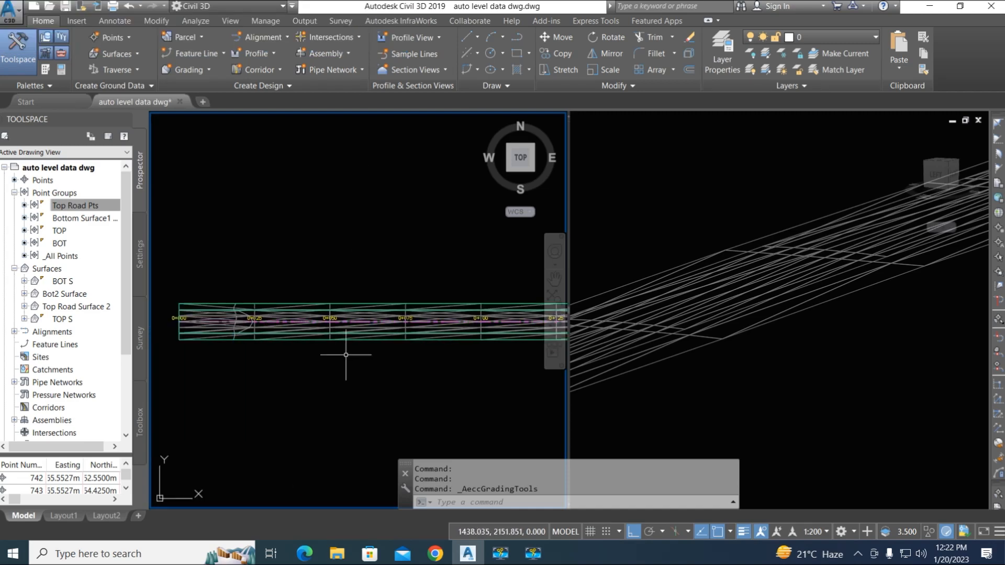
pyautogui.scroll(4, 197, 338)
pyautogui.click(242, 340)
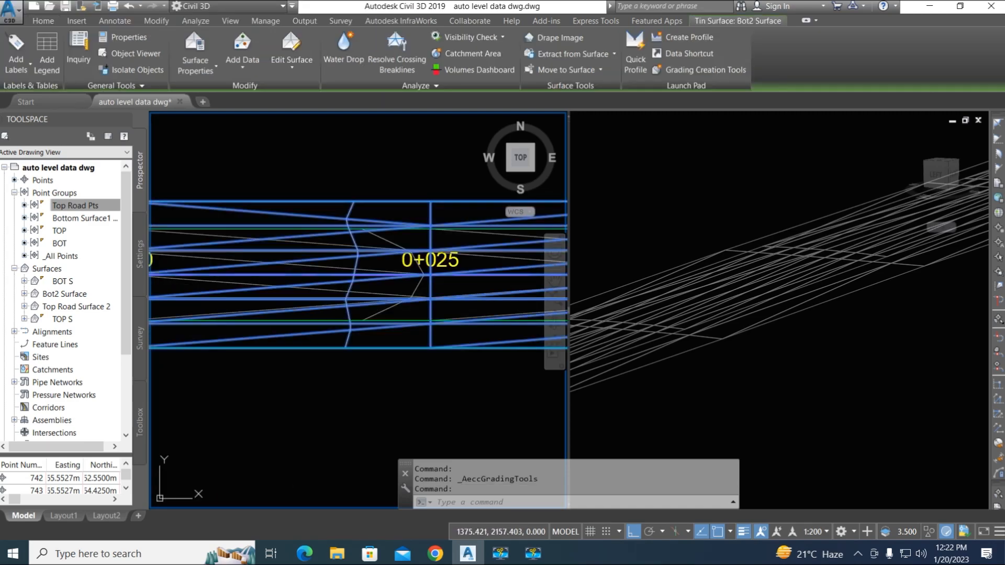
pyautogui.rightClick(246, 340)
pyautogui.click(337, 409)
pyautogui.click(265, 382)
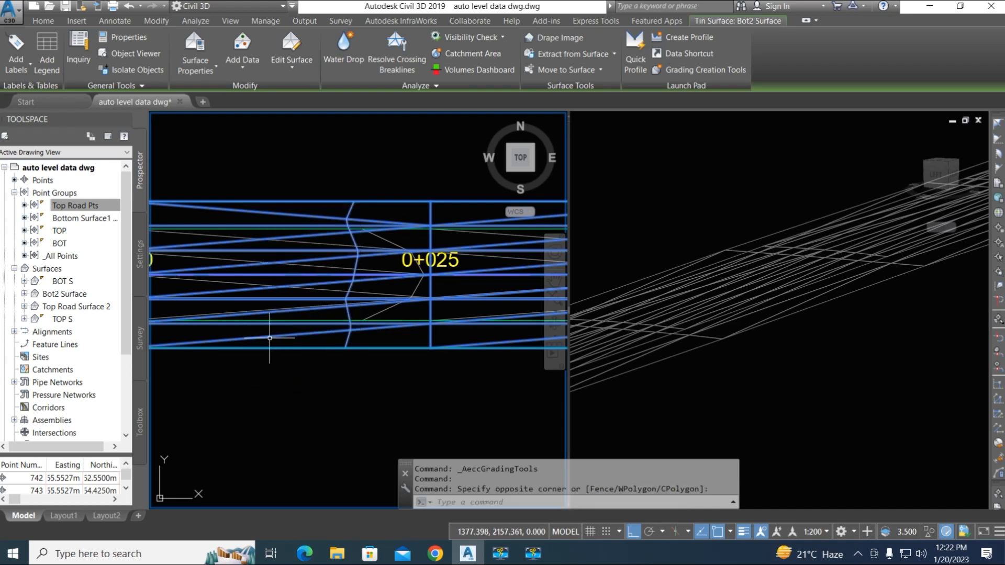
pyautogui.click(602, 54)
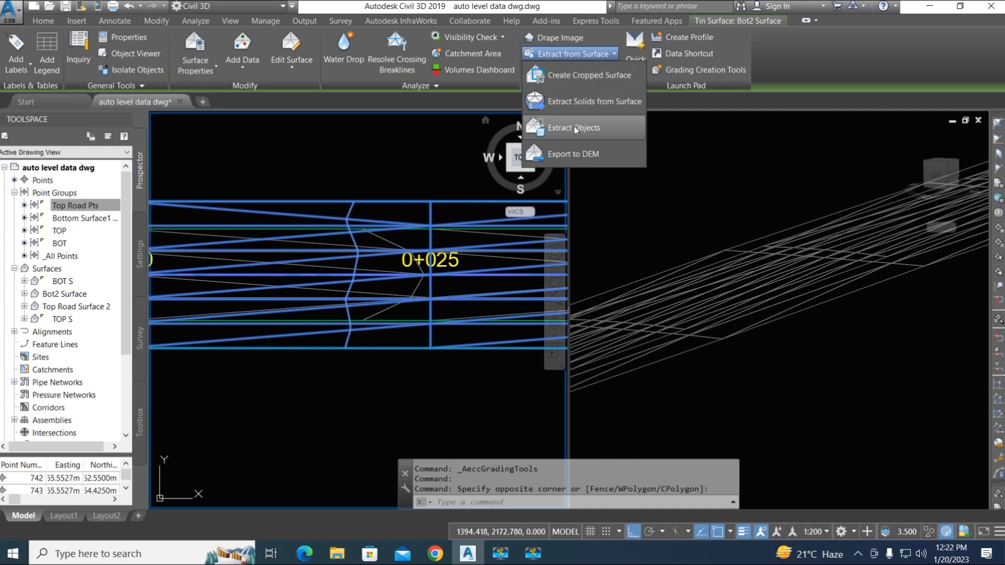
pyautogui.click(559, 131)
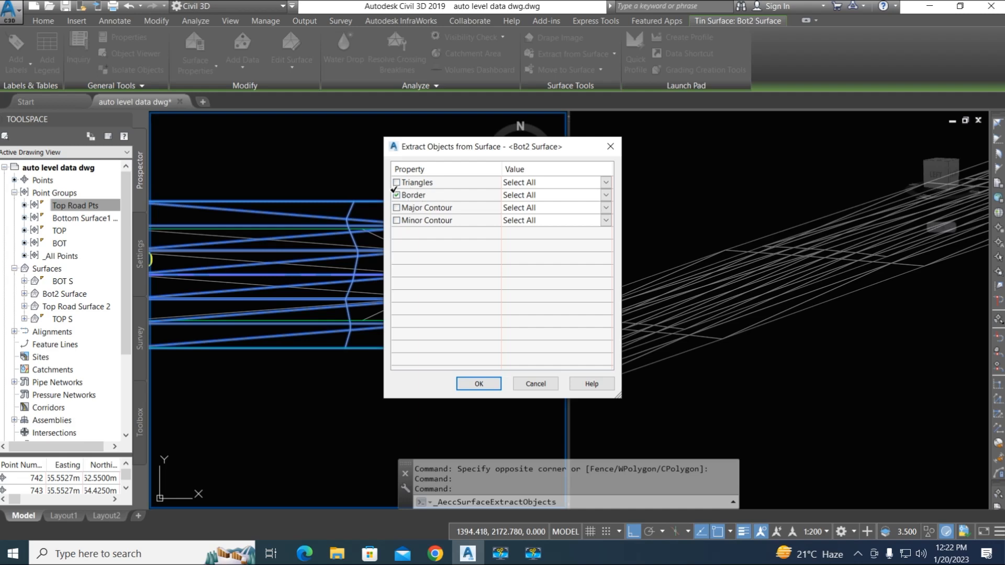
pyautogui.click(484, 387)
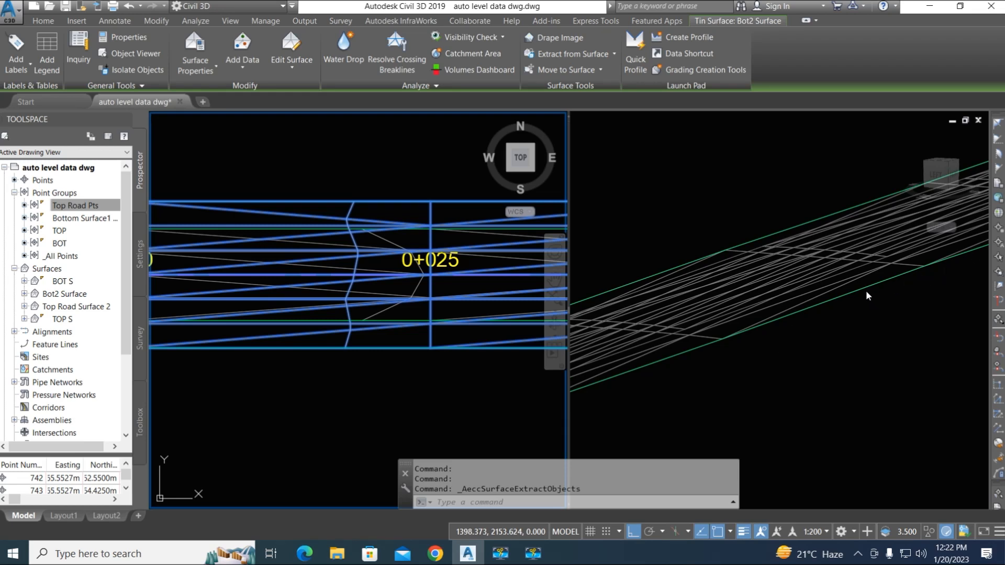
# Examine the extracted Bot2 Surface border along the road in the 3D and plan viewports, and clear the selection.
pyautogui.click(43, 21)
pyautogui.click(834, 339)
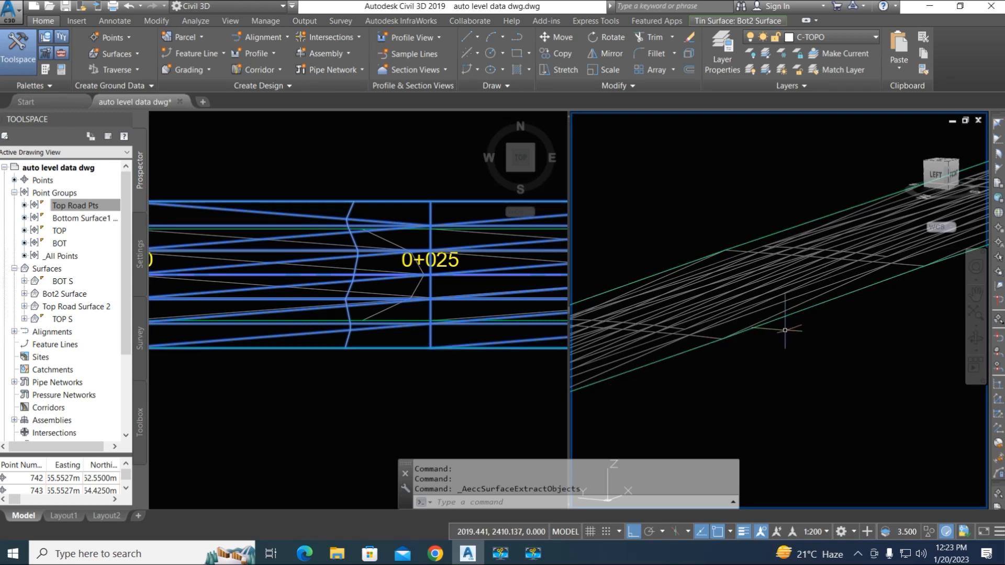
pyautogui.scroll(-5, 777, 326)
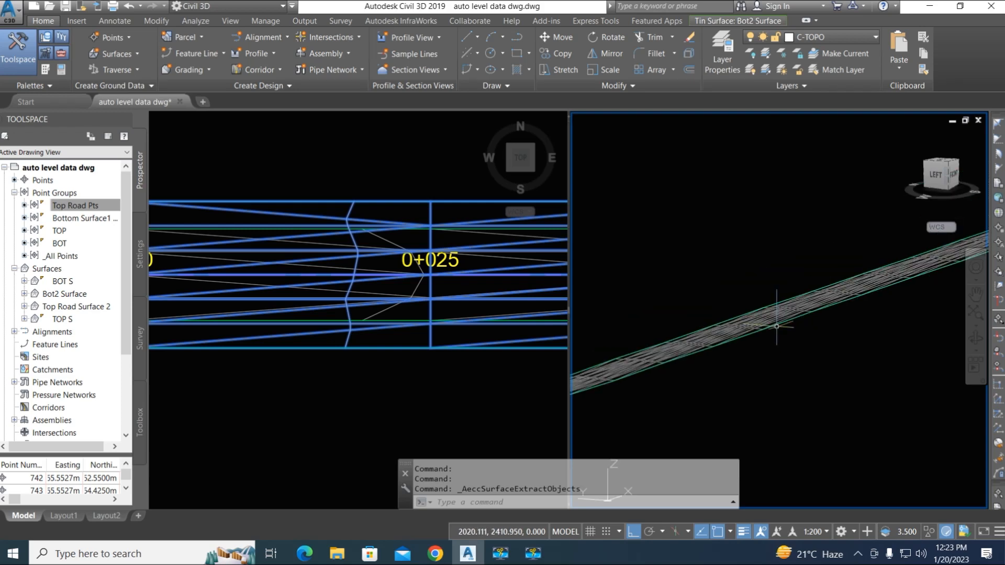
pyautogui.press('Escape')
pyautogui.click(347, 314)
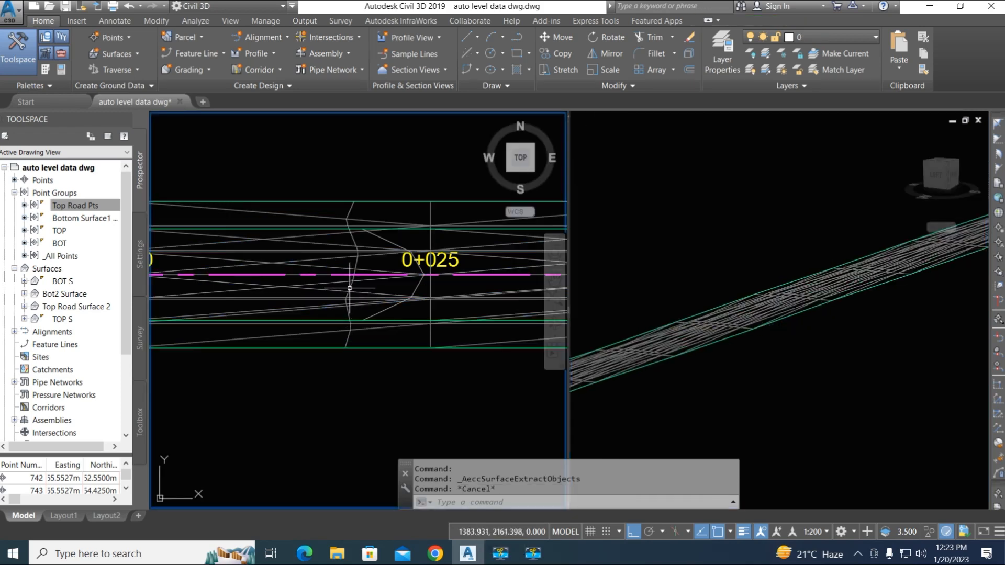
pyautogui.click(358, 285)
pyautogui.press('Escape')
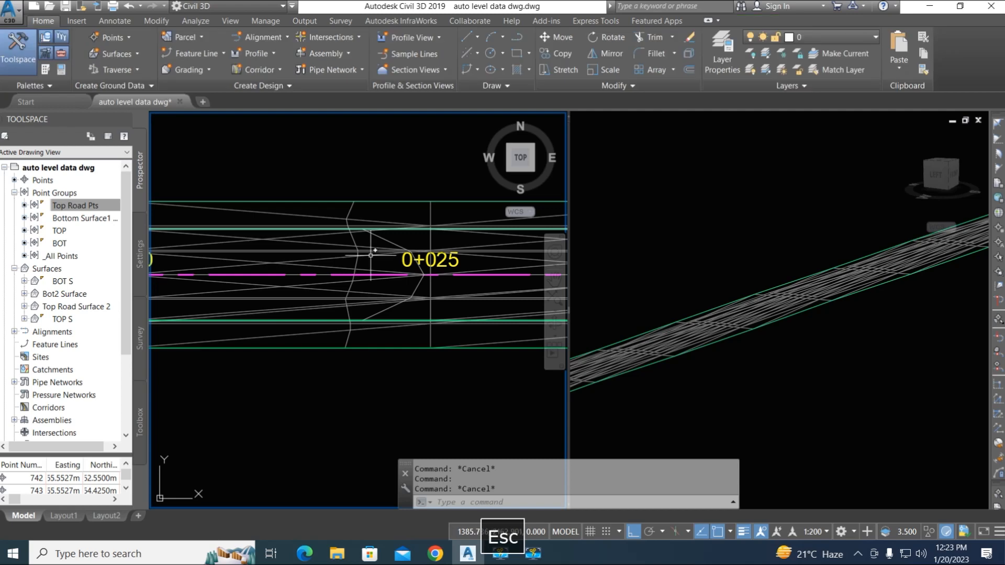
# Add a standard breakline described as Toe to Top Road Surface 2, using the extracted Bot2 Surface border.
pyautogui.click(382, 238)
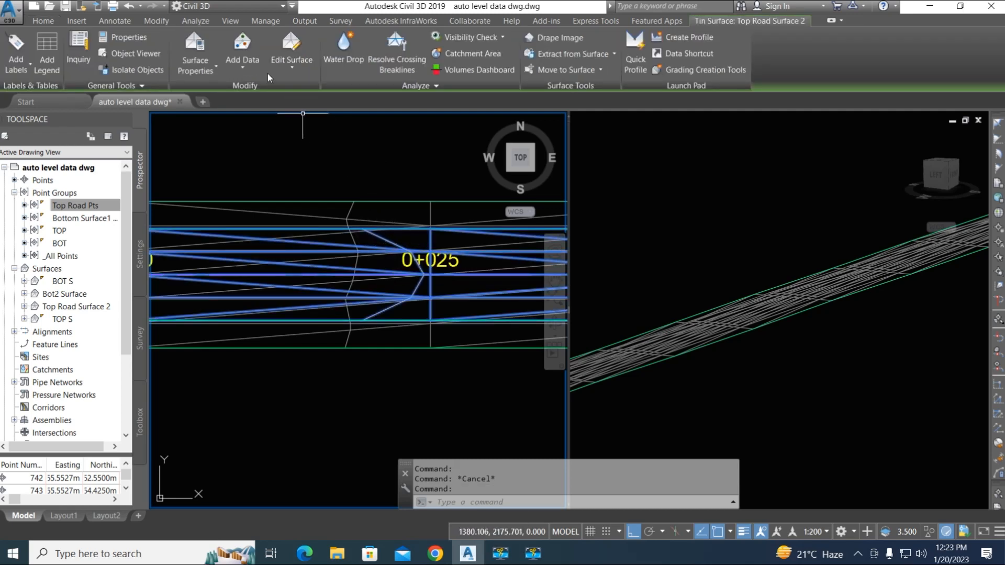
pyautogui.click(244, 69)
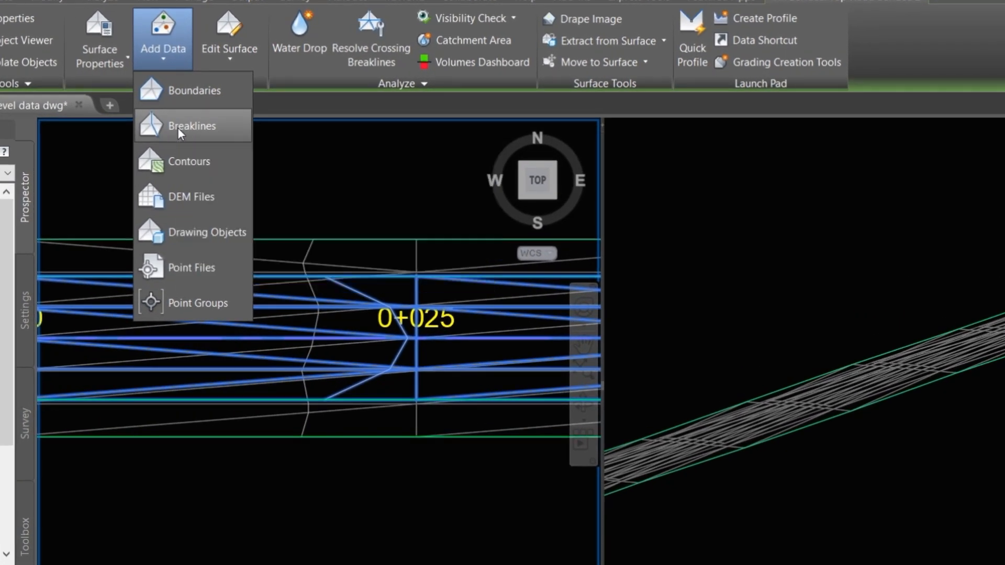
pyautogui.click(178, 128)
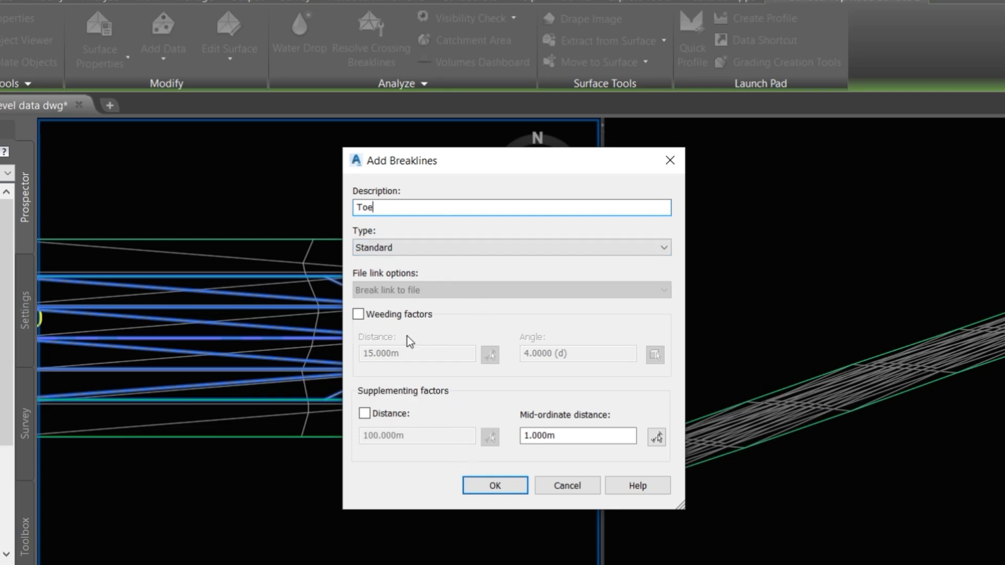
pyautogui.click(495, 487)
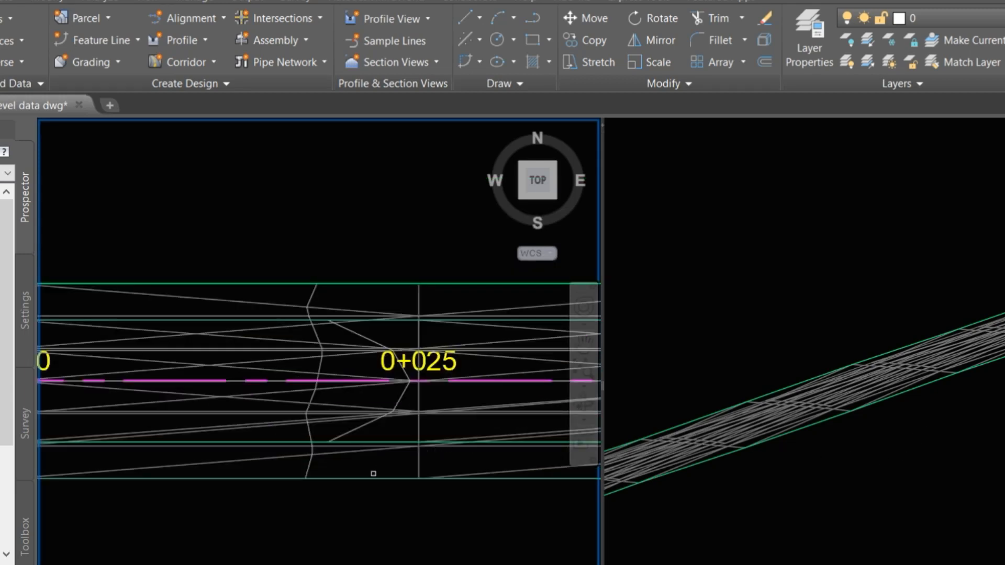
pyautogui.scroll(2, 380, 469)
pyautogui.moveTo(364, 473)
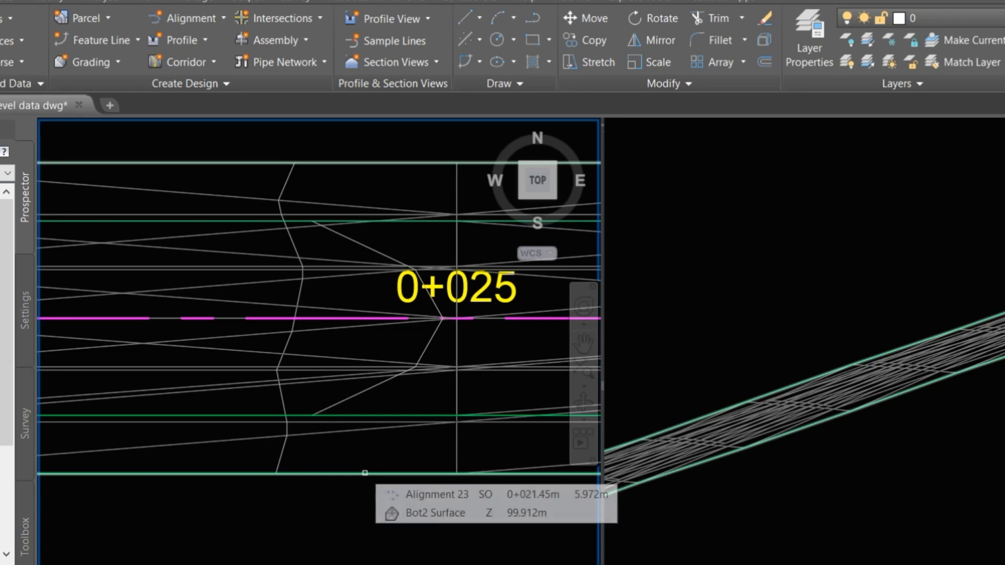
pyautogui.click(365, 472)
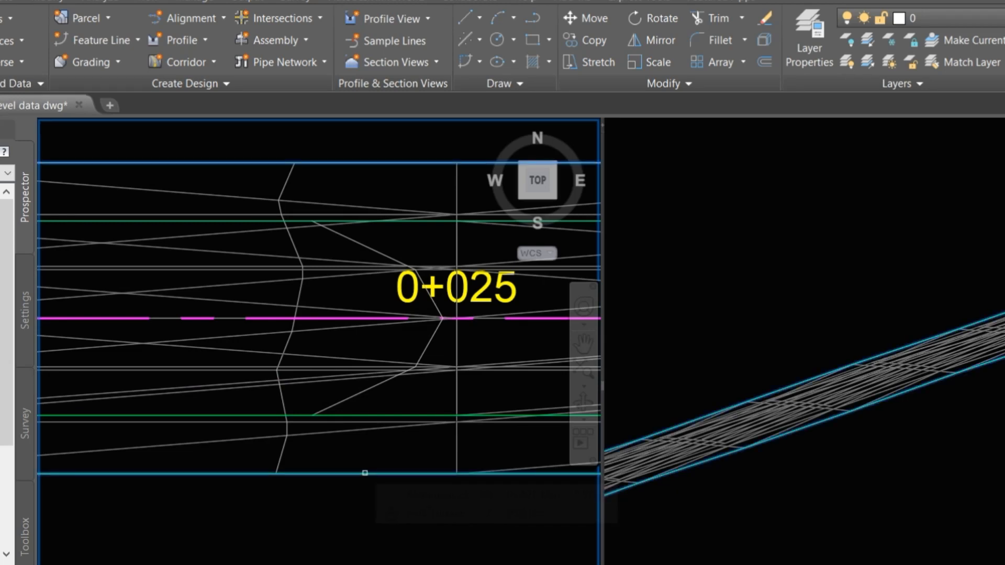
pyautogui.press('Return')
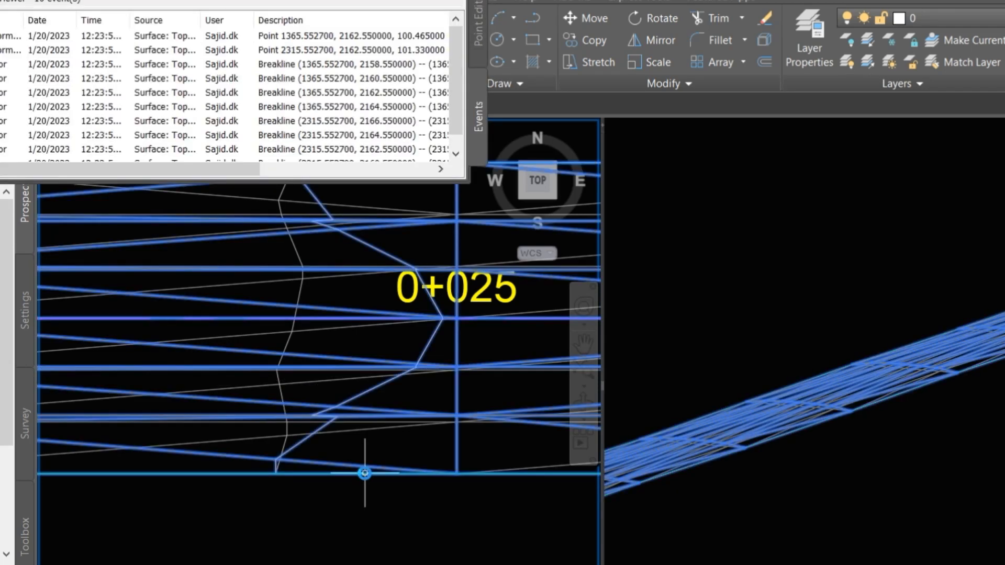
# Inspect the rebuilt Top Road Surface 2 from station 0+000 onward, closing the event viewer and point editor and clearing the selection.
pyautogui.scroll(5, 598, 333)
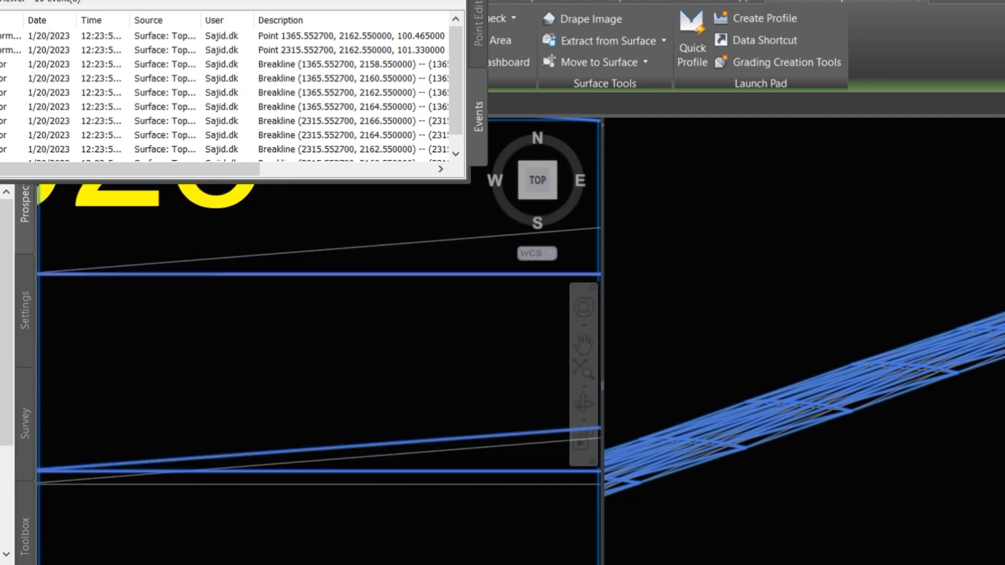
pyautogui.scroll(-7, 599, 359)
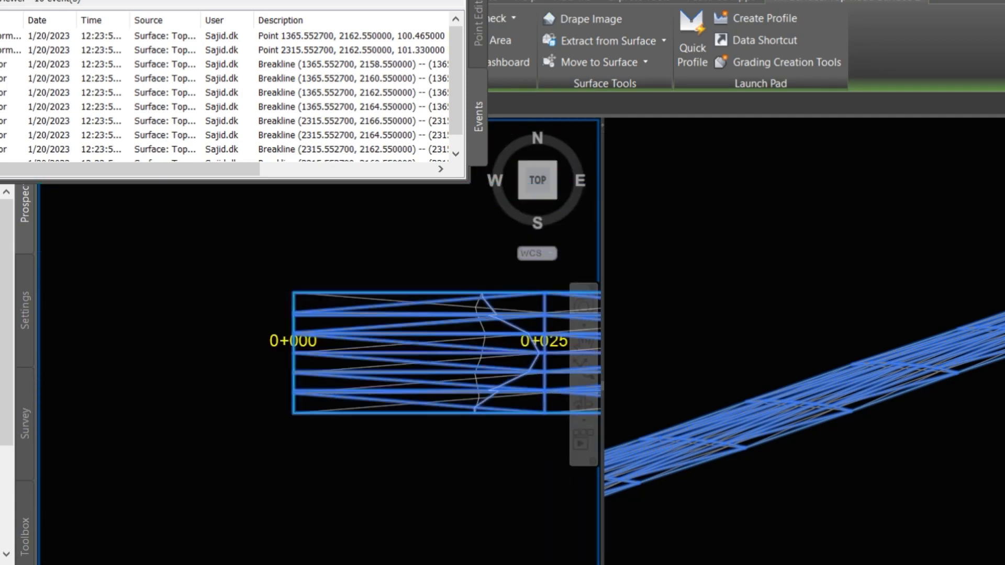
pyautogui.moveTo(1004, 389); pyautogui.dragTo(941, 431, button='middle')
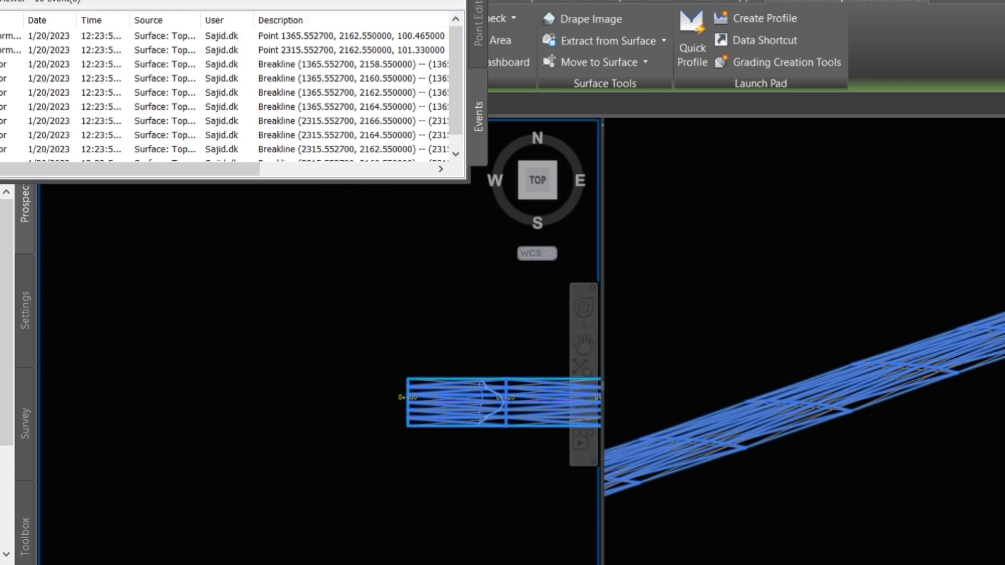
pyautogui.click(429, 0)
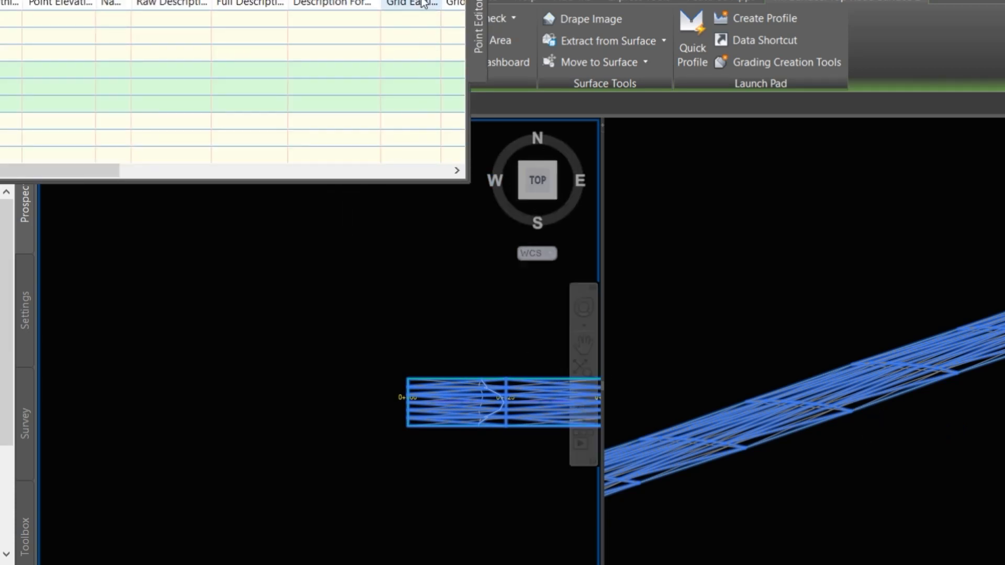
pyautogui.click(429, 0)
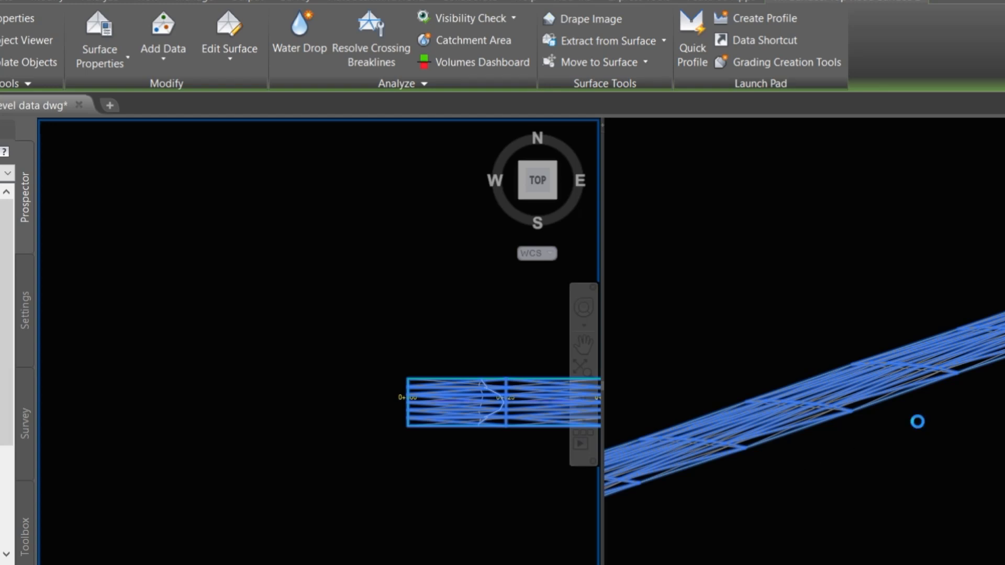
pyautogui.press('Escape')
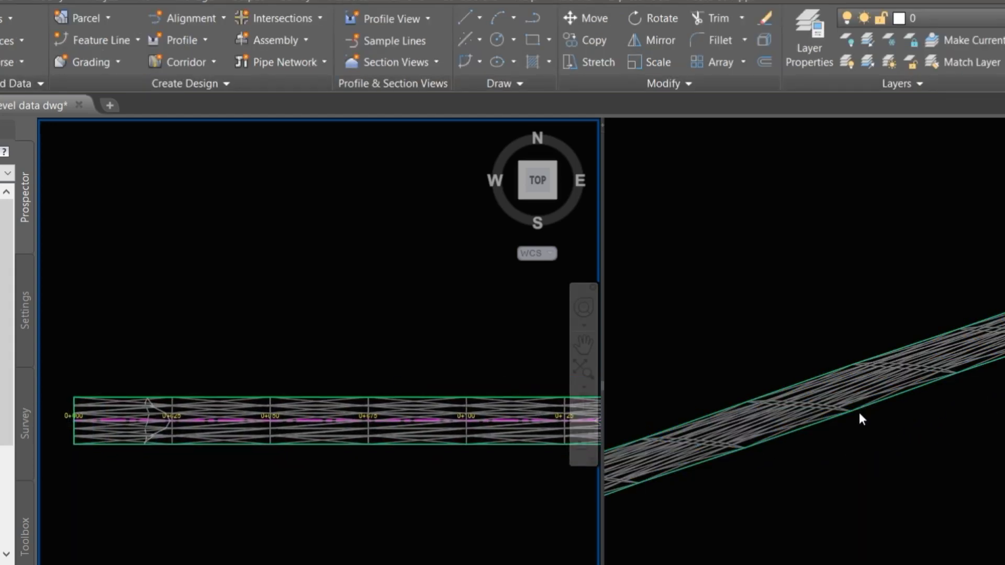
pyautogui.scroll(-3, 345, 364)
pyautogui.moveTo(494, 399); pyautogui.dragTo(349, 432, button='middle')
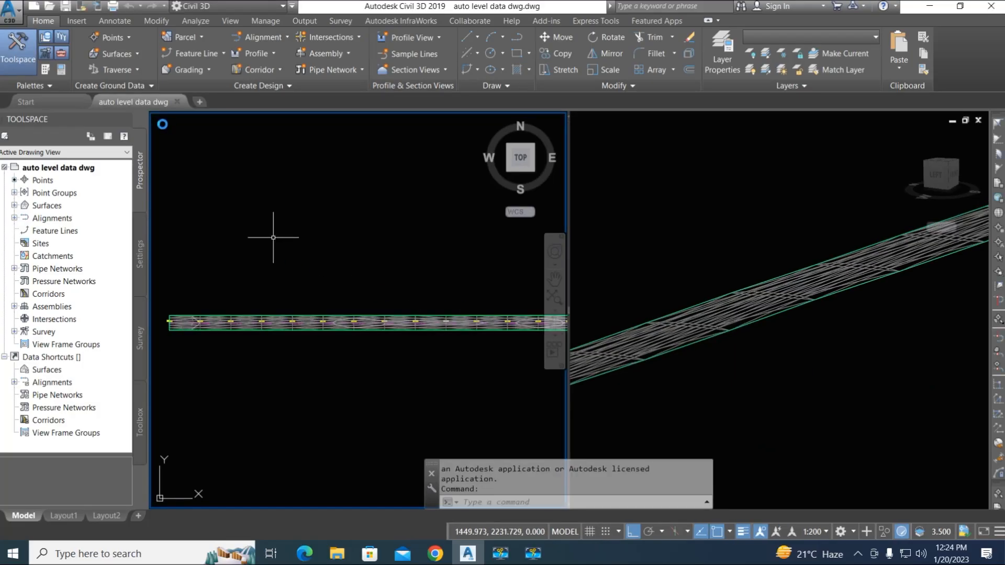
# Change the viewport configuration to a single viewport showing the road in plan.
pyautogui.click(156, 119)
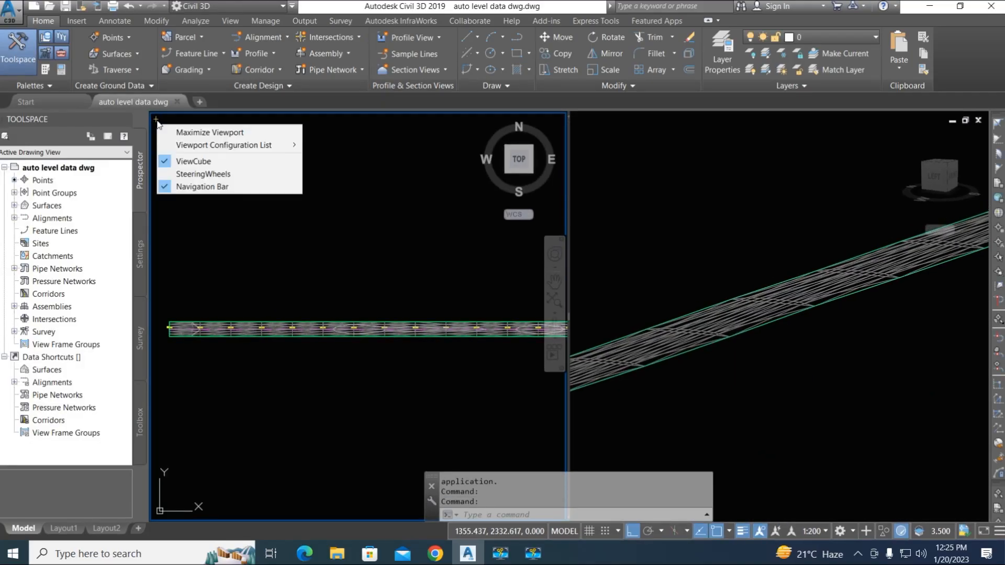
pyautogui.moveTo(245, 149)
pyautogui.click(330, 161)
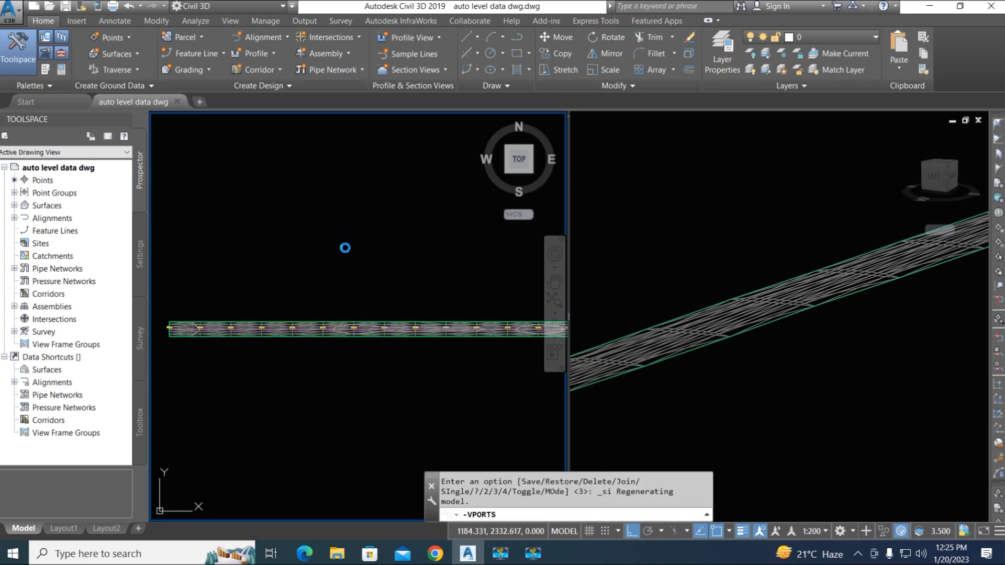
pyautogui.scroll(-5, 541, 326)
pyautogui.scroll(4, 541, 327)
pyautogui.moveTo(538, 307)
pyautogui.mouseDown(button='middle')
pyautogui.moveTo(402, 281)
pyautogui.moveTo(337, 245)
pyautogui.mouseUp(button='middle')
# Start creating sample lines with Alignment 23 as the parent alignment.
pyautogui.scroll(4, 390, 273)
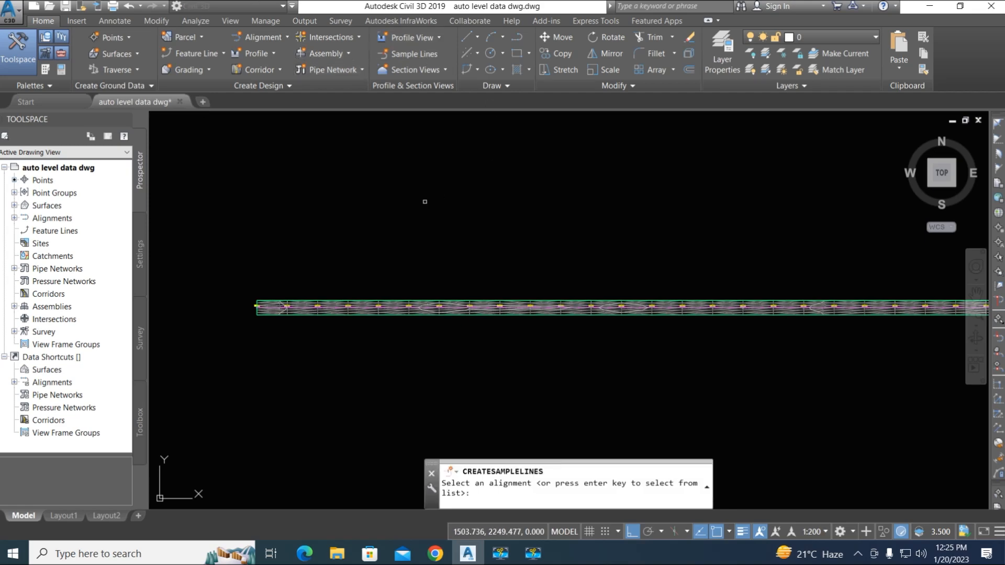
pyautogui.scroll(3, 266, 297)
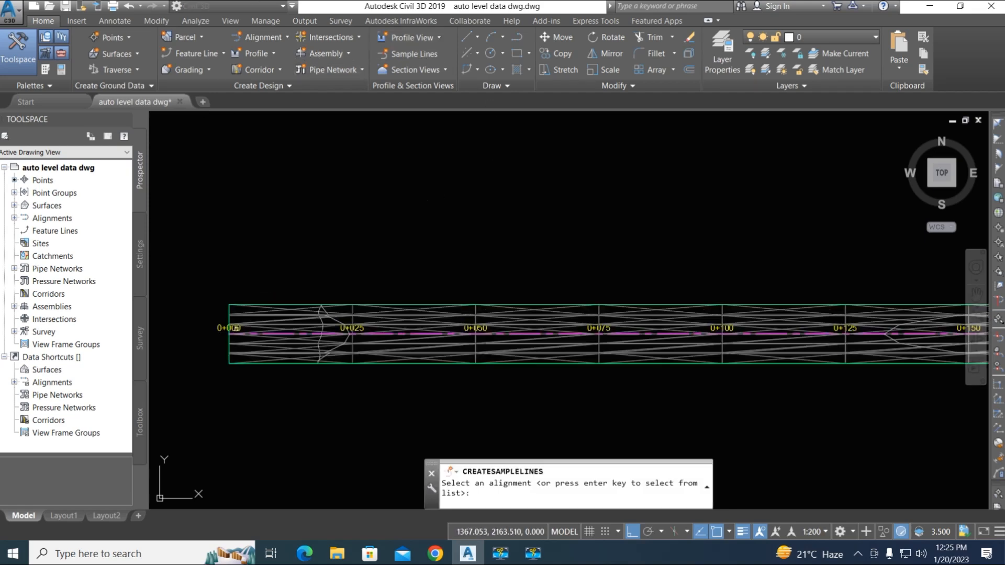
pyautogui.scroll(5, 344, 419)
pyautogui.scroll(-4, 348, 421)
pyautogui.scroll(6, 441, 354)
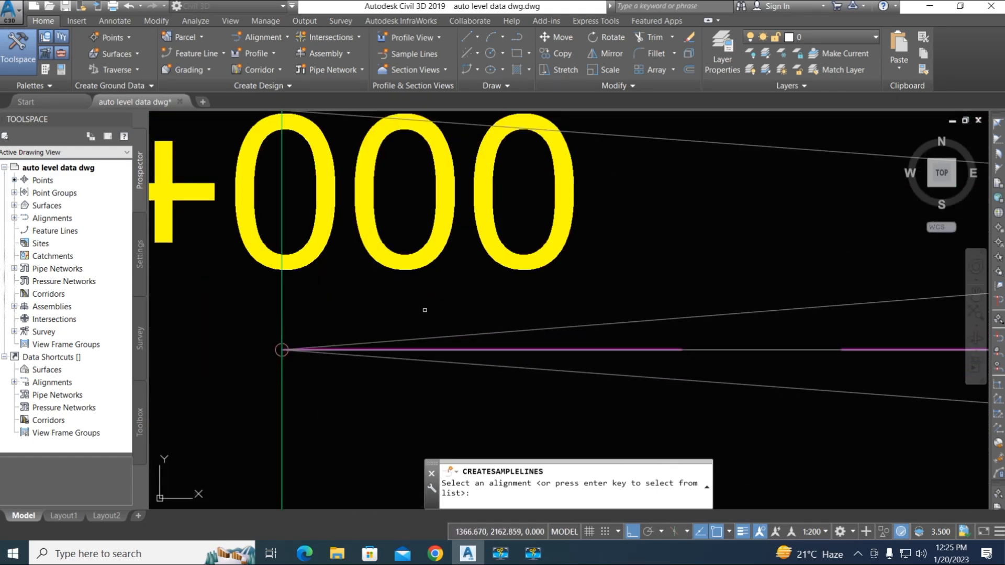
pyautogui.press('Return')
pyautogui.click(421, 233)
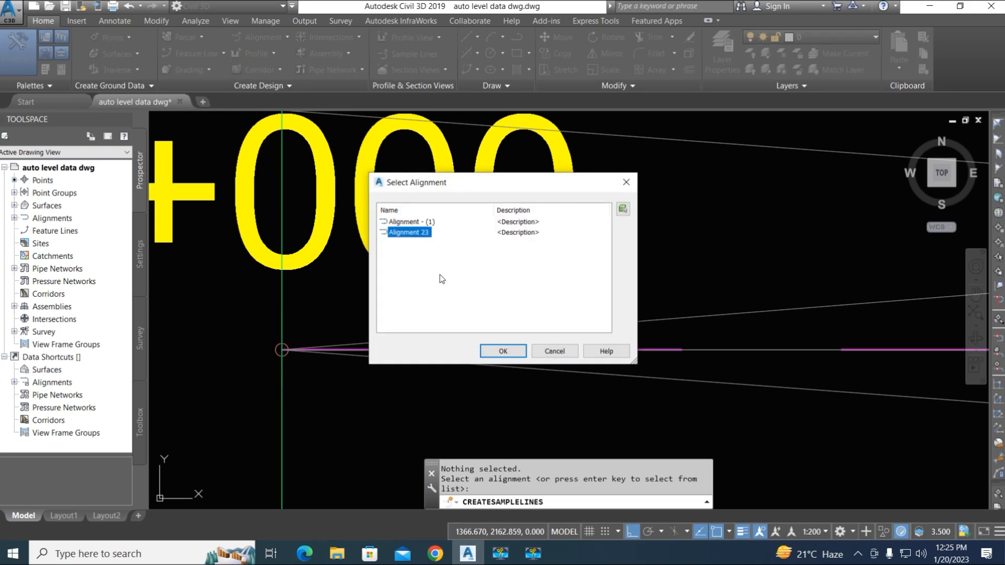
pyautogui.click(501, 350)
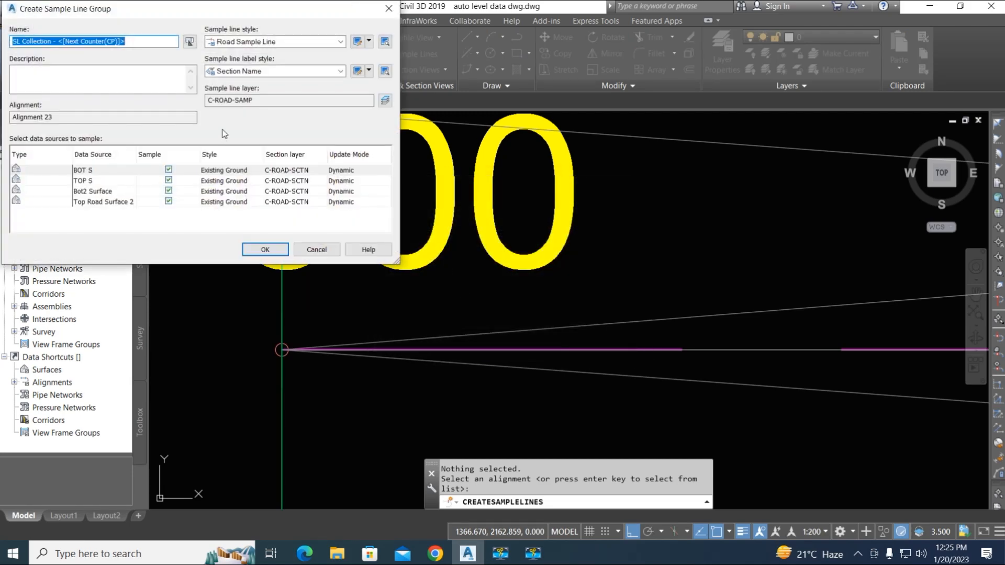
# Create the sample line group sampling only Bot2 Surface and Top Road Surface 2, excluding BOT S and TOP S.
pyautogui.moveTo(137, 42); pyautogui.dragTo(64, 42)
pyautogui.click(88, 204)
pyautogui.click(162, 192)
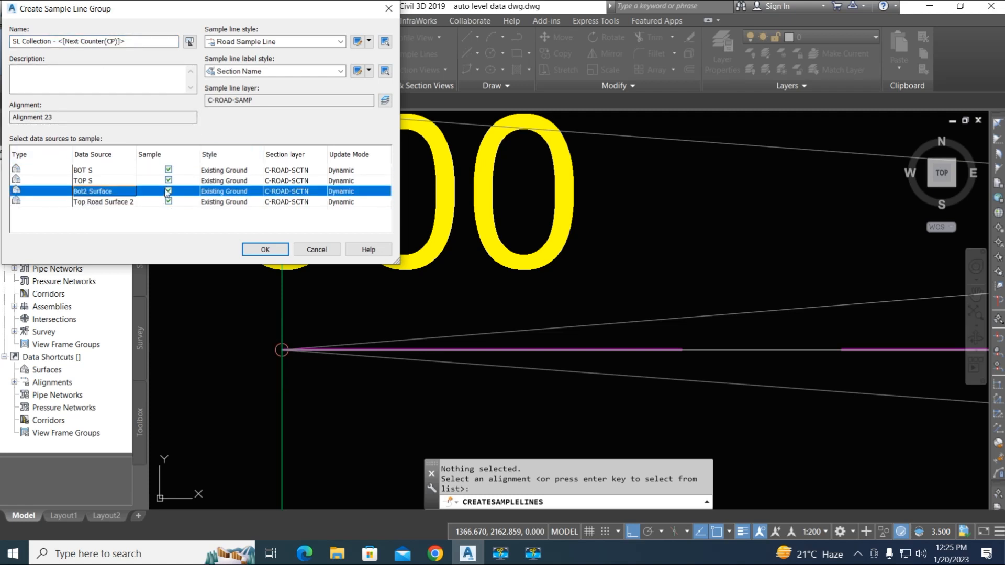
pyautogui.click(168, 181)
pyautogui.click(169, 169)
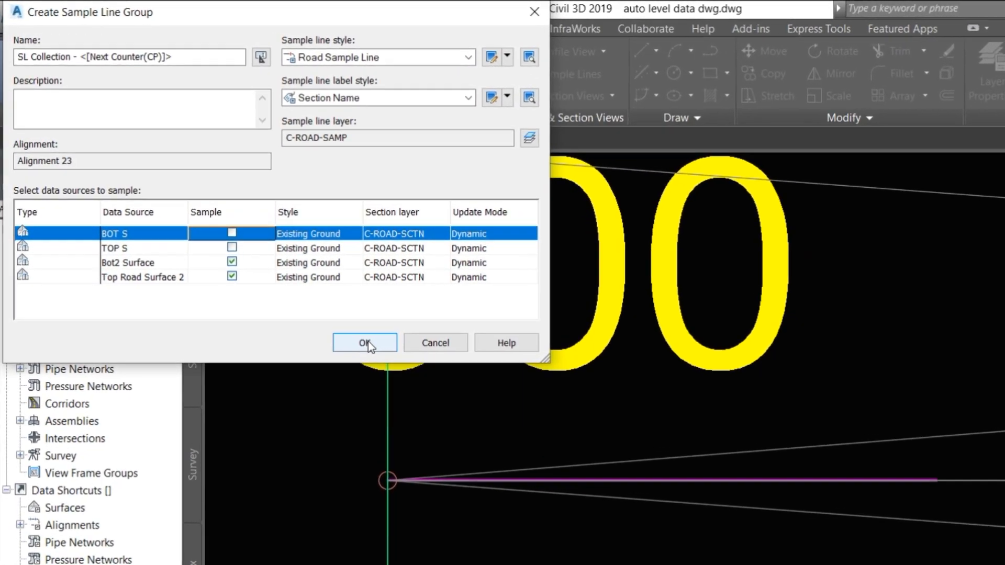
pyautogui.click(366, 343)
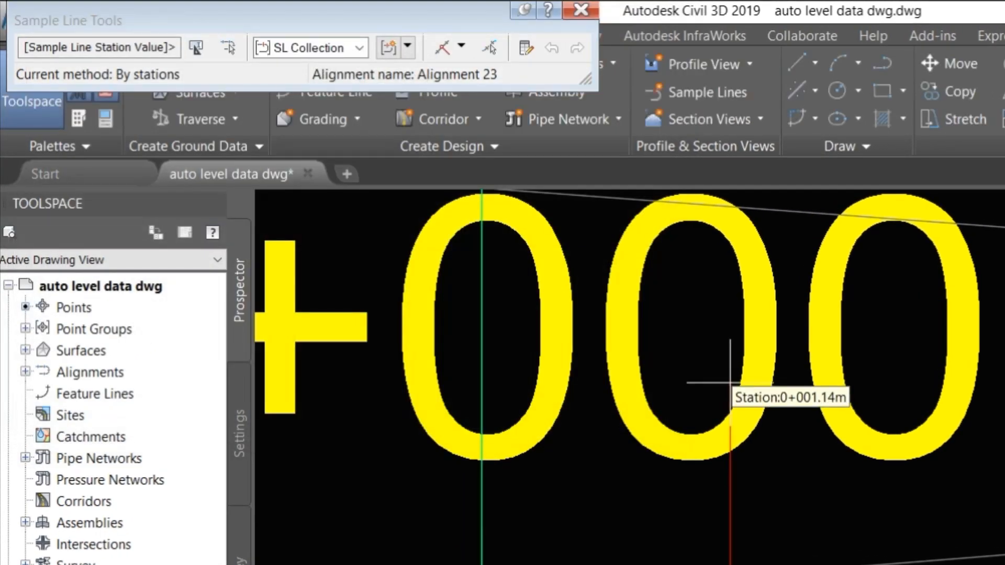
pyautogui.scroll(-10, 710, 379)
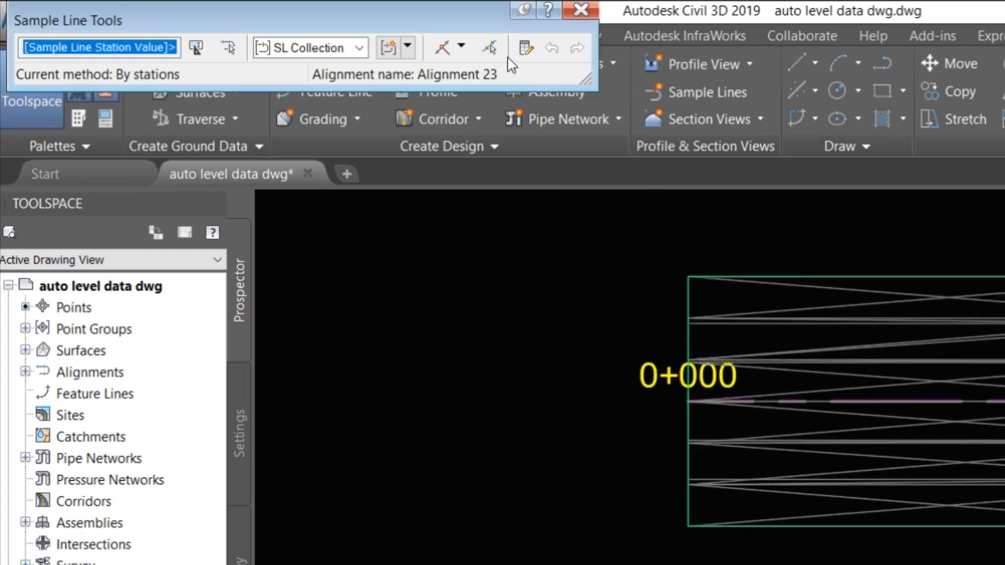
# Switch sample line creation to a range of stations, sampling at both the range start and the range end.
pyautogui.click(460, 52)
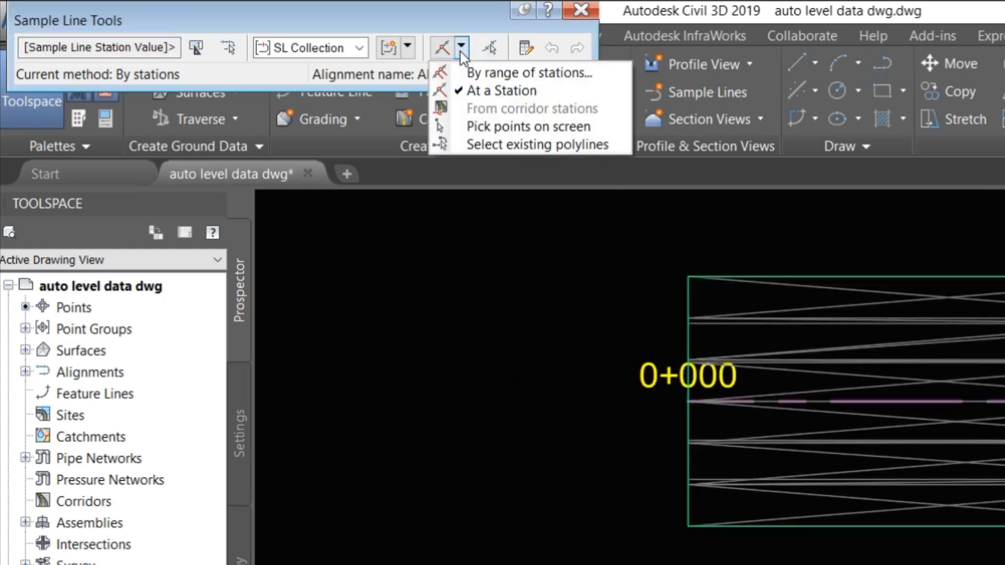
pyautogui.click(532, 76)
pyautogui.moveTo(453, 158); pyautogui.dragTo(459, 307)
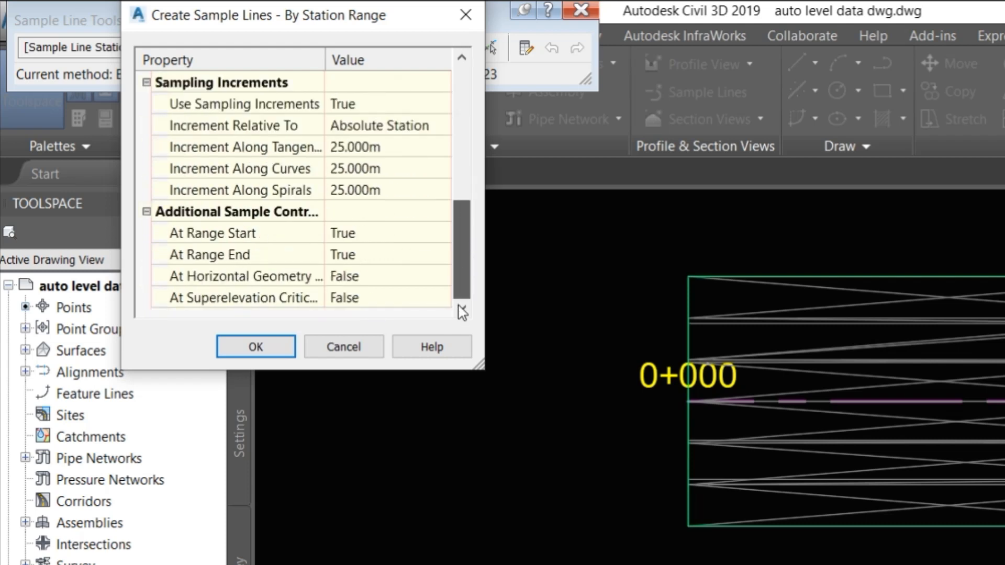
pyautogui.click(398, 234)
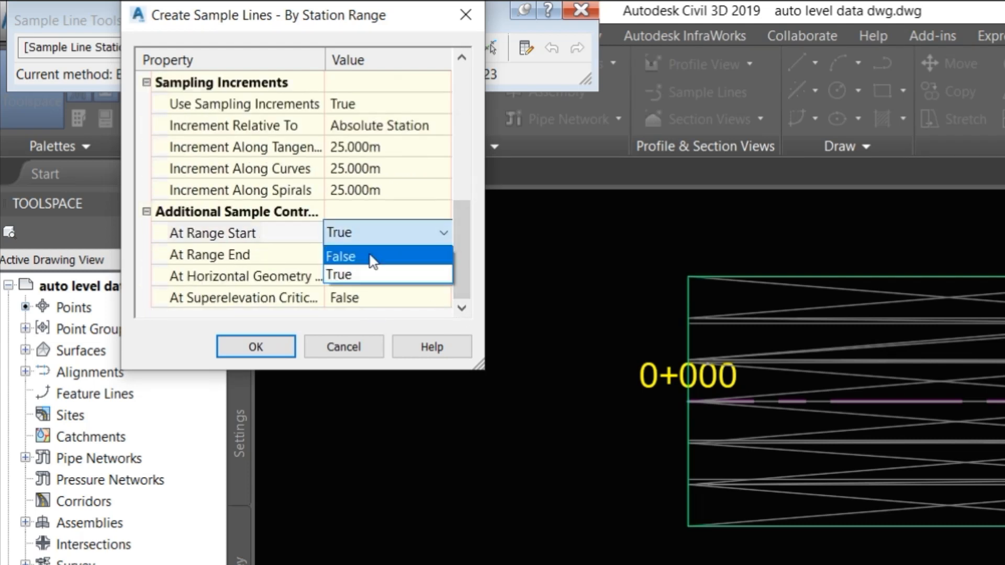
pyautogui.click(363, 272)
pyautogui.click(383, 255)
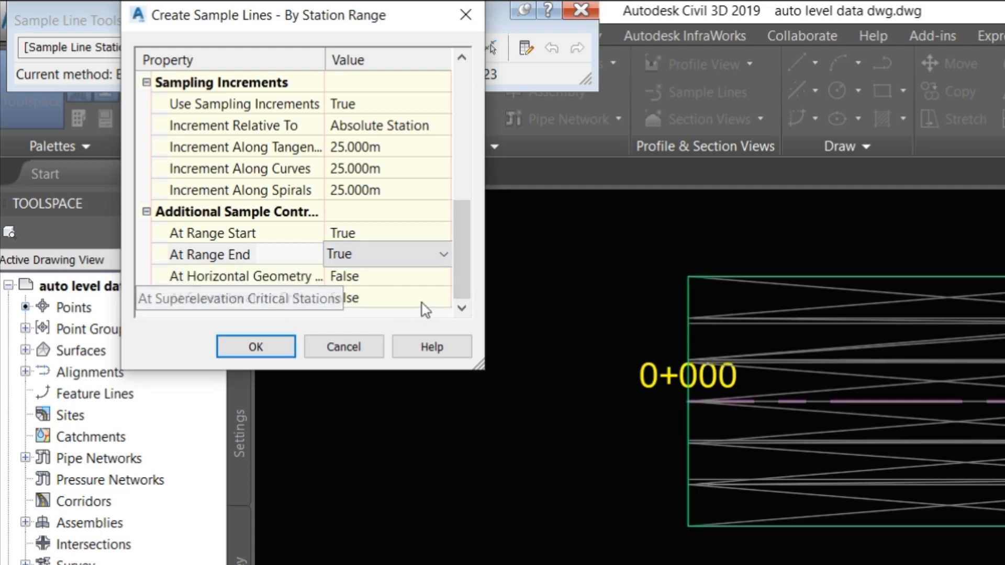
# Pick a left swath width of about 8.8 m in the drawing, set the right swath width to 9 m, and create the sample lines.
pyautogui.moveTo(467, 217); pyautogui.dragTo(472, 159)
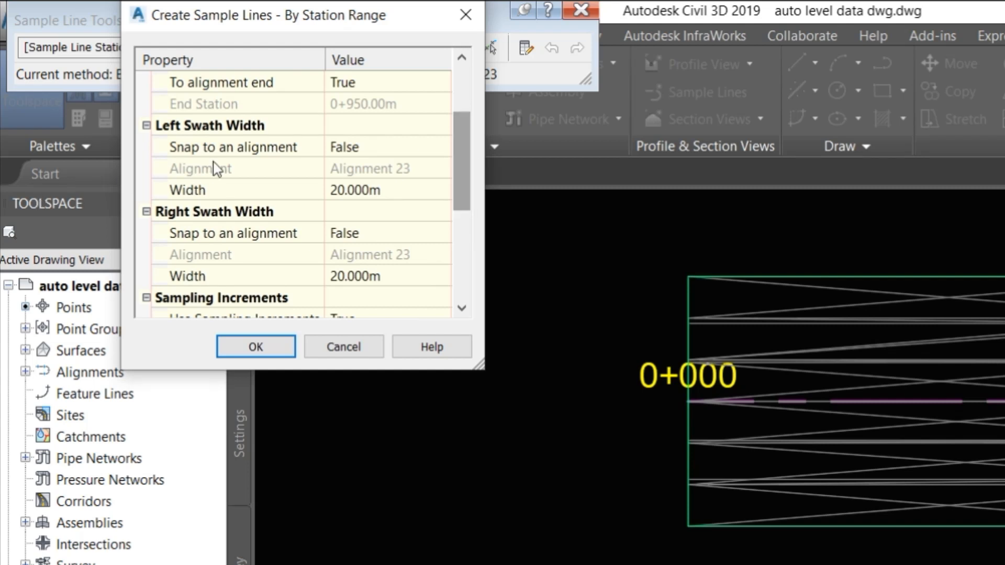
pyautogui.click(356, 190)
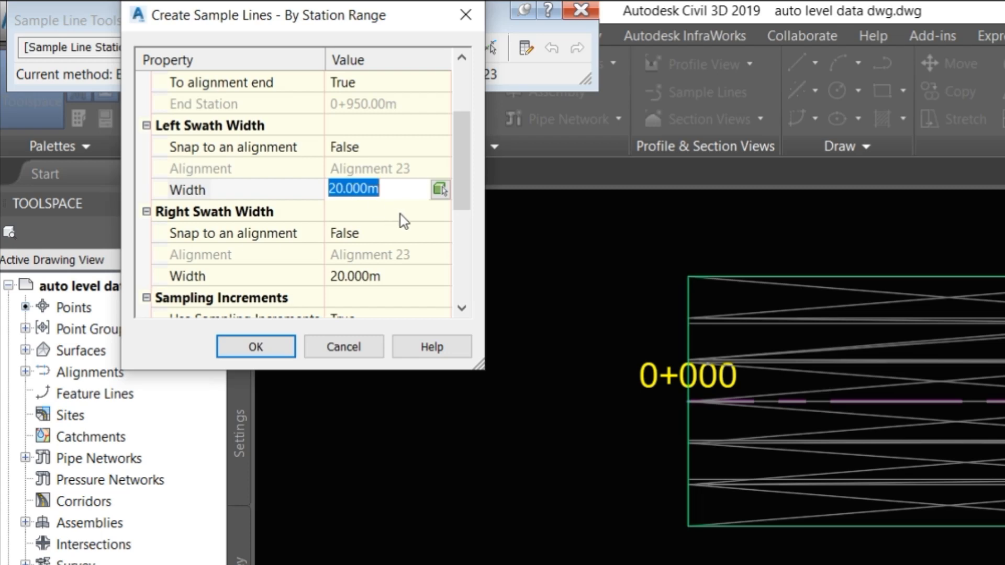
pyautogui.click(440, 189)
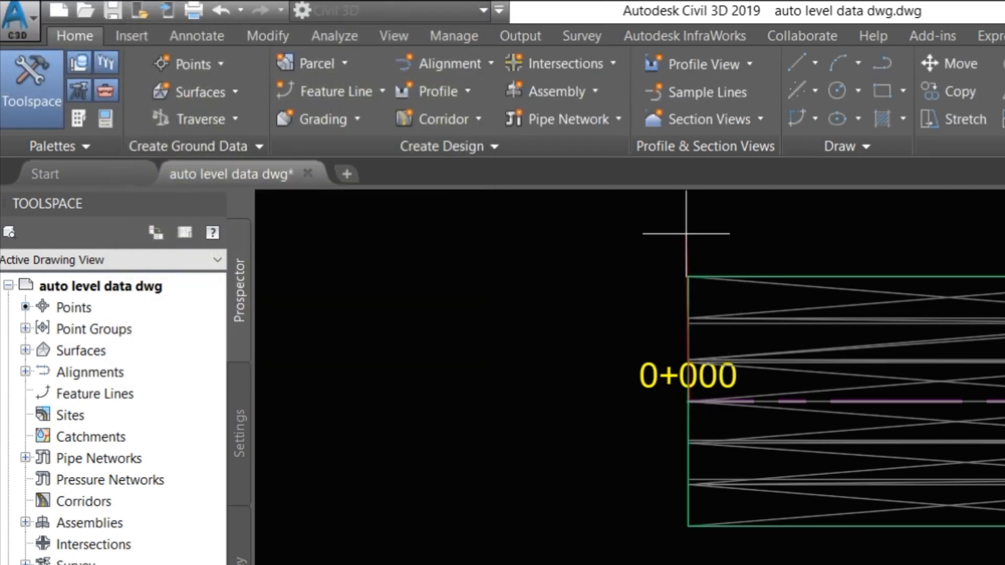
pyautogui.click(690, 218)
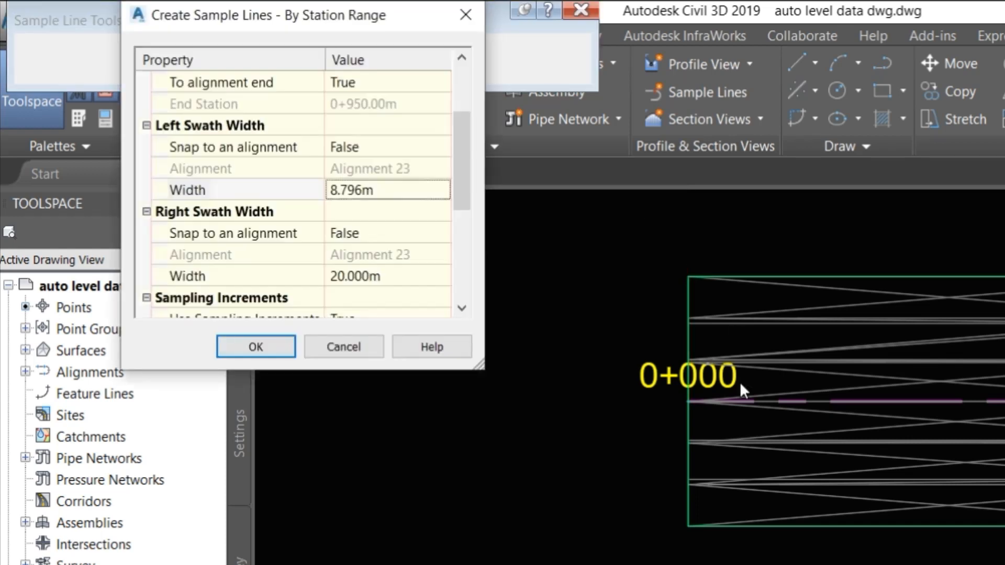
pyautogui.click(401, 282)
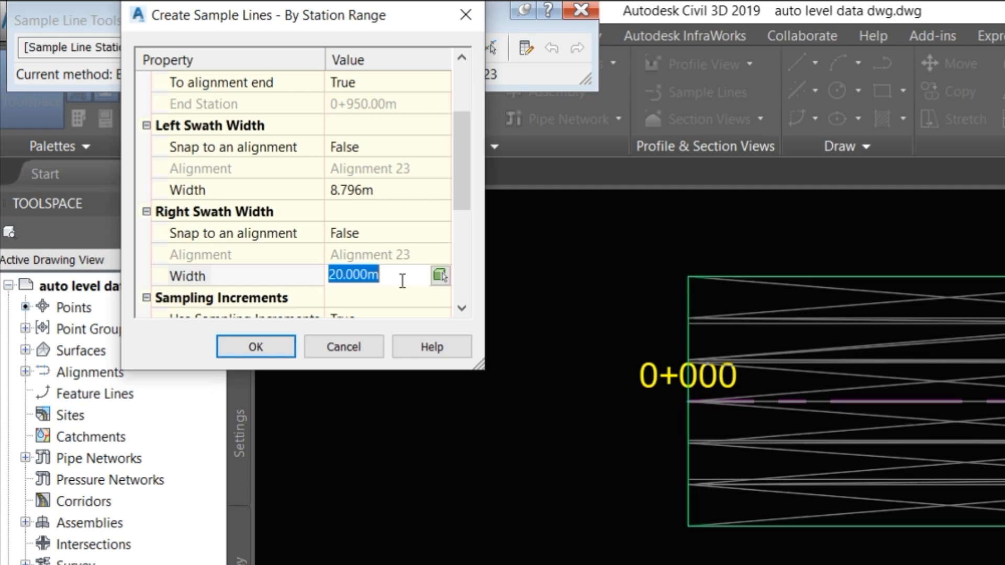
pyautogui.write('5')
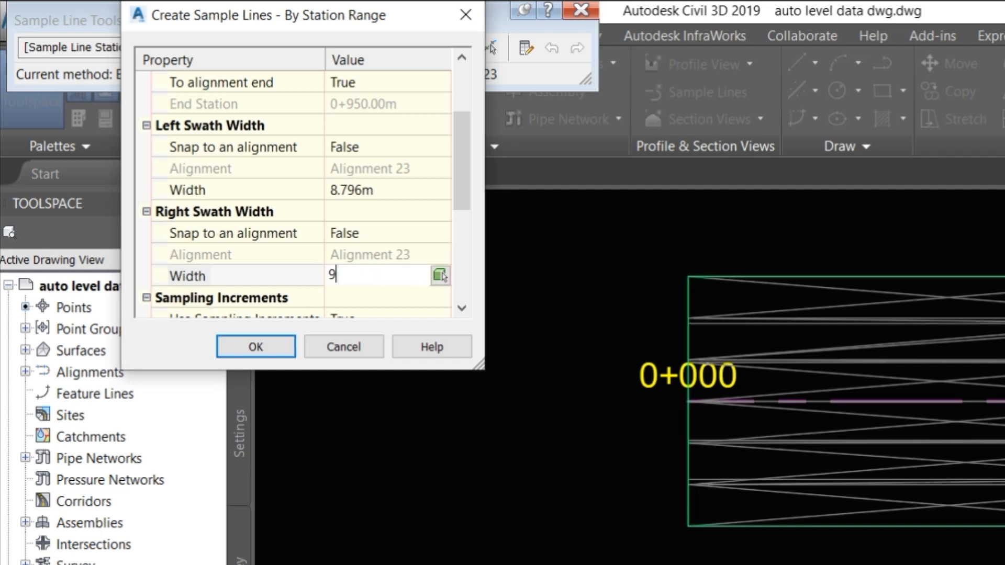
pyautogui.click(254, 348)
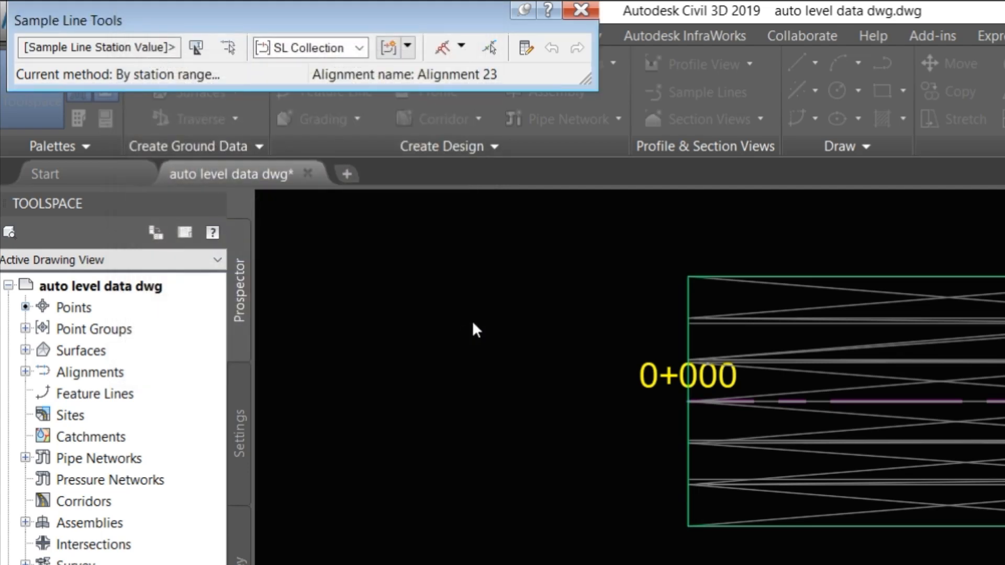
# Select the sample line at station 0+500.00 and confirm Bot2 Surface and Top Road Surface 2 as its group's sampled sources.
pyautogui.scroll(-4, 559, 391)
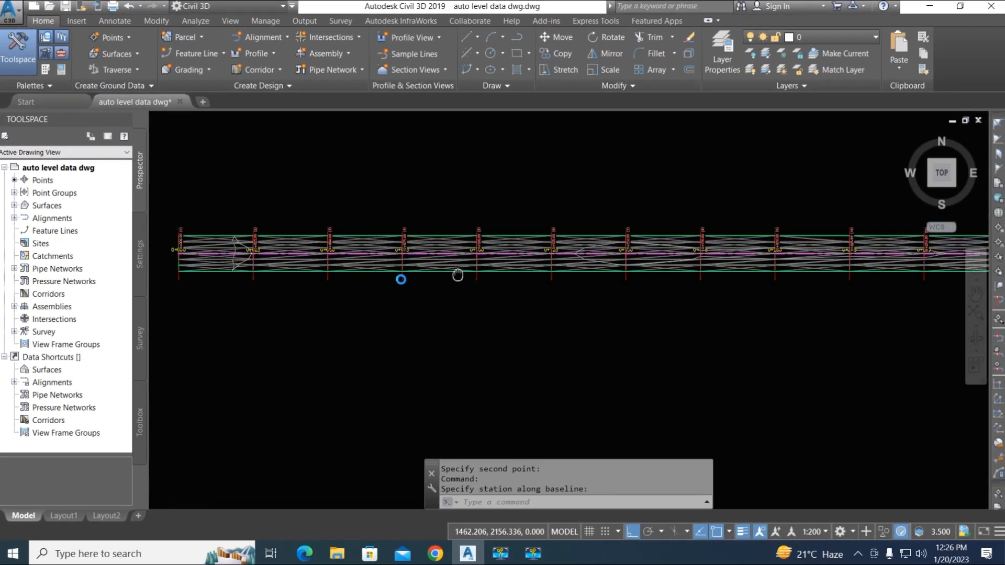
pyautogui.scroll(6, 560, 360)
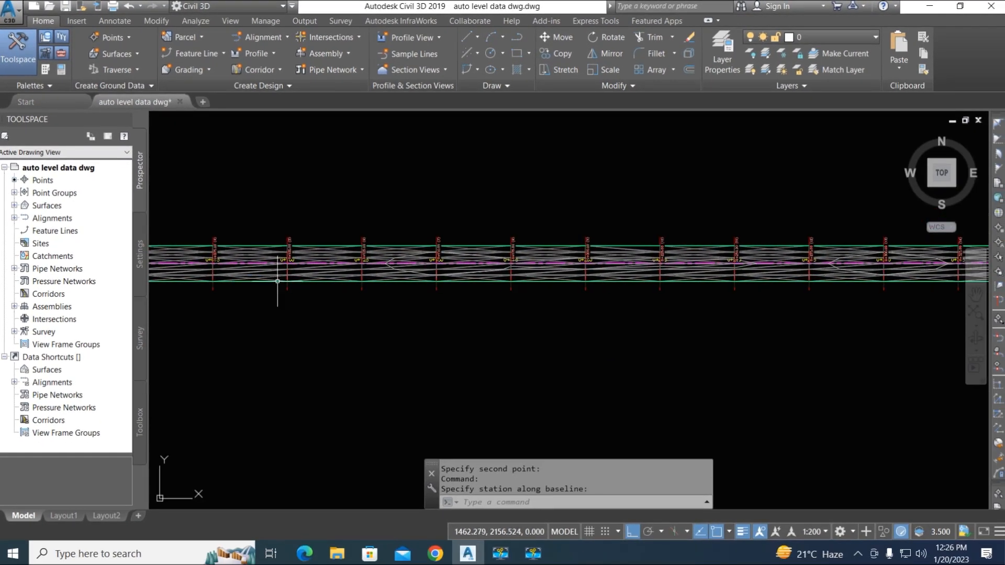
pyautogui.scroll(-5, 431, 305)
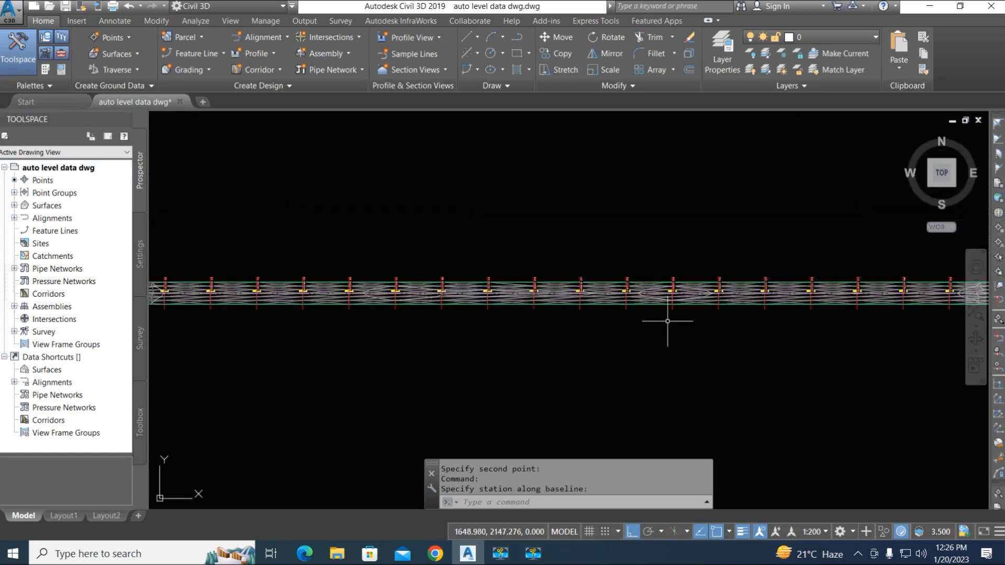
pyautogui.scroll(1, 489, 309)
pyautogui.scroll(4, 625, 303)
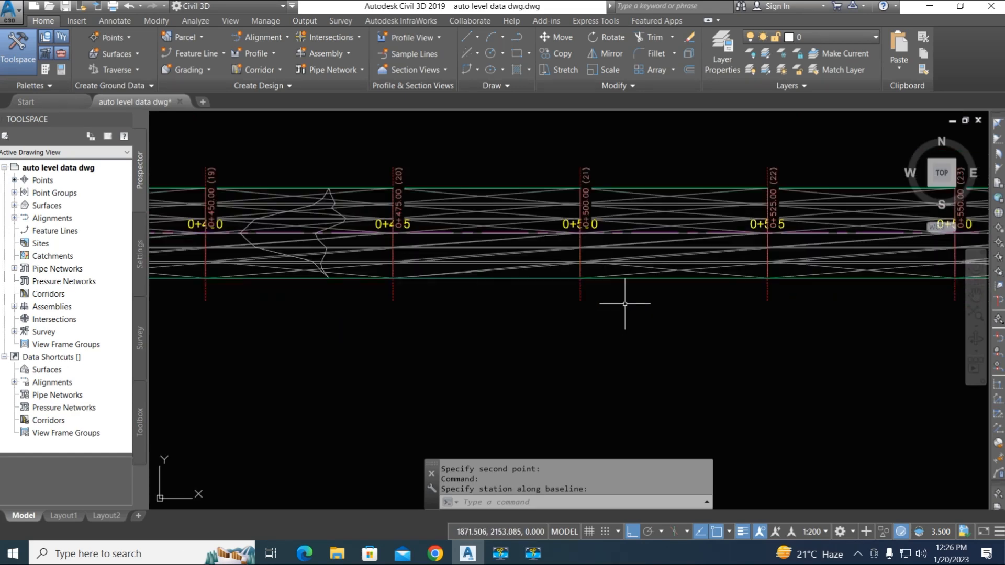
pyautogui.click(581, 294)
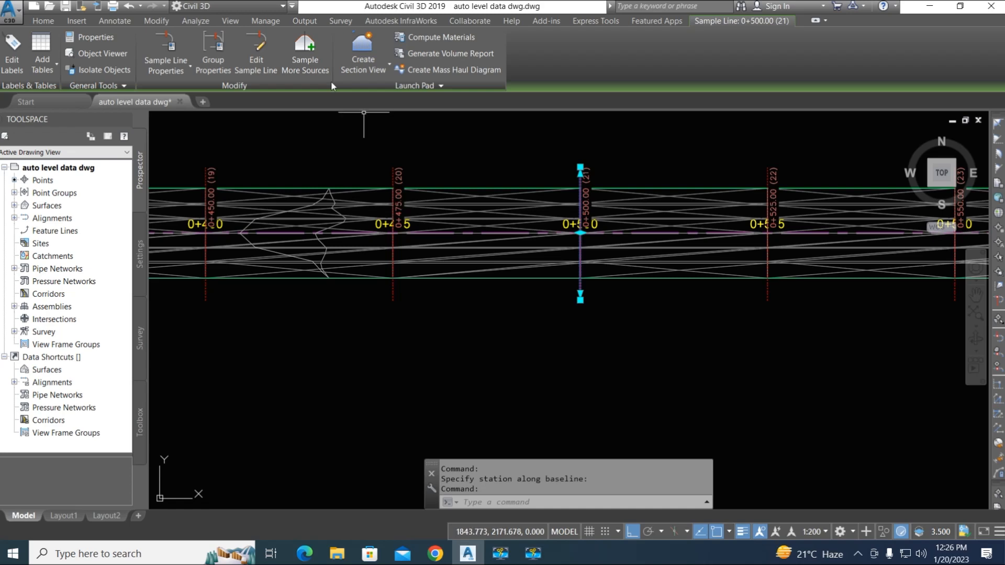
pyautogui.click(299, 51)
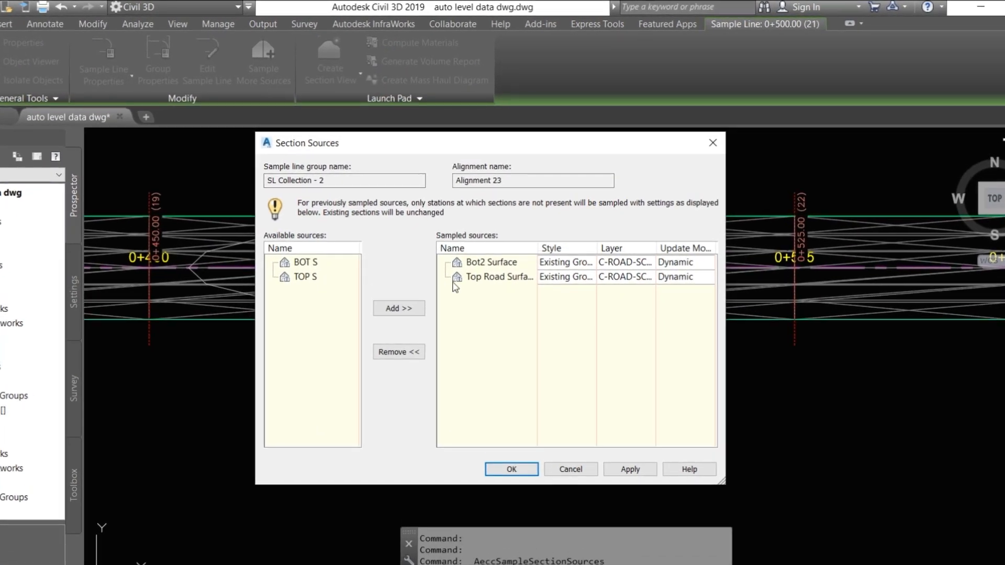
pyautogui.click(510, 471)
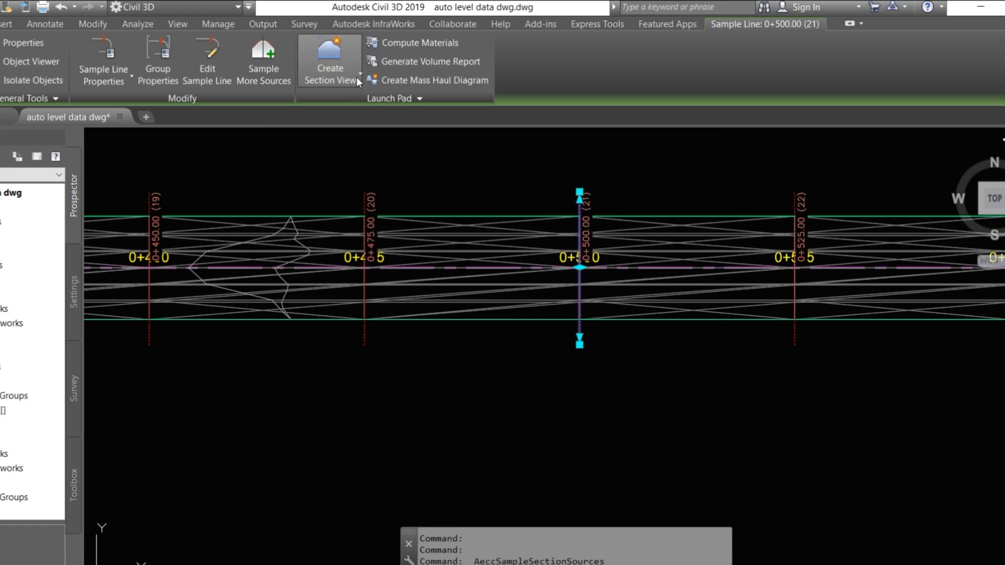
# Start Compute Materials for Alignment 23 with the sample line group SL Collection - 2.
pyautogui.click(358, 75)
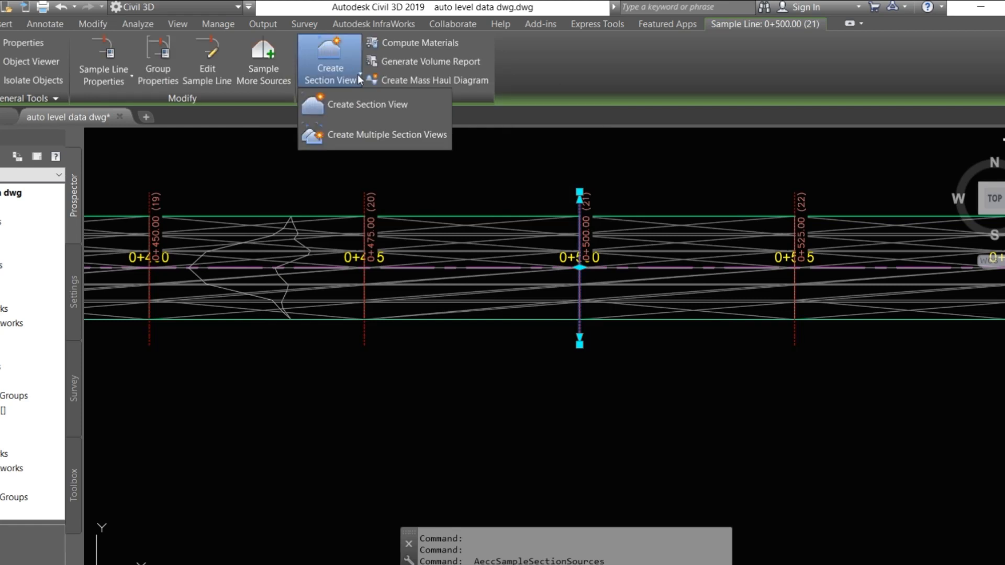
pyautogui.click(398, 43)
pyautogui.click(484, 294)
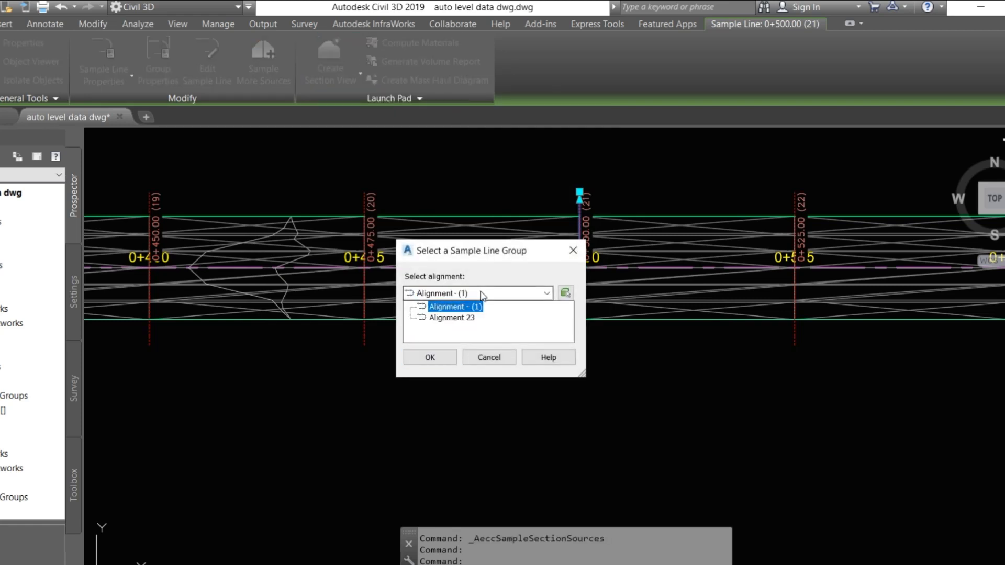
pyautogui.click(474, 317)
pyautogui.click(481, 332)
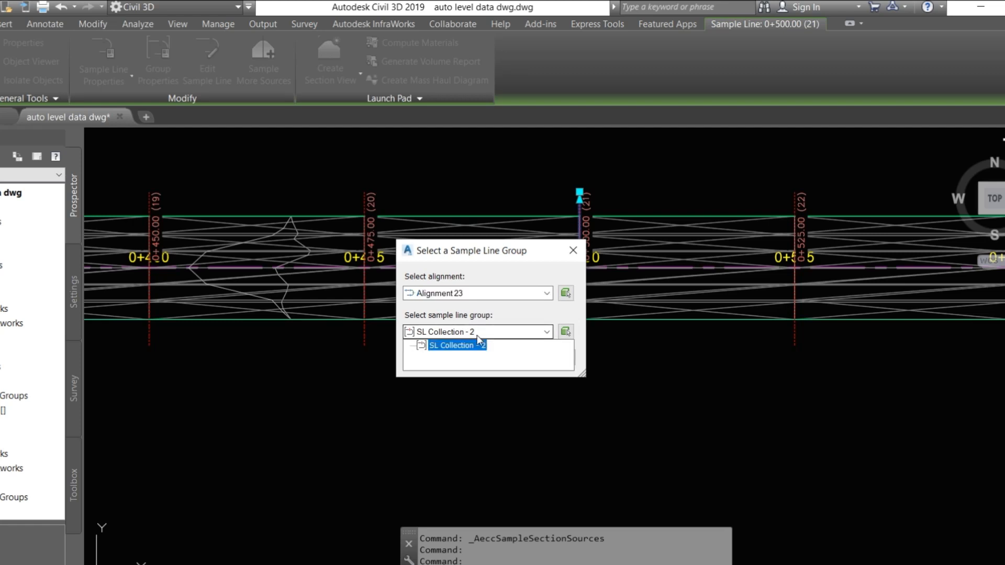
pyautogui.click(477, 338)
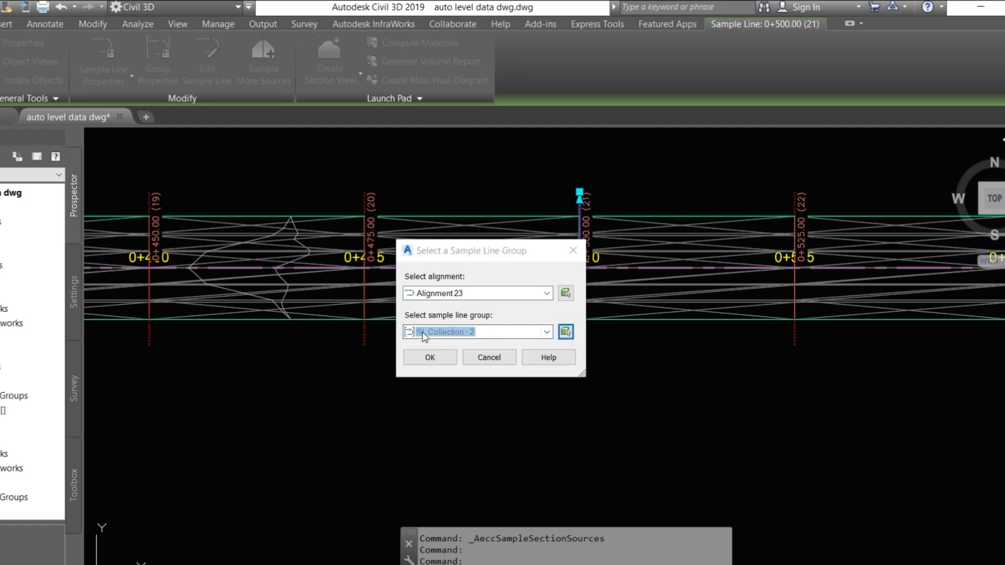
pyautogui.click(566, 332)
pyautogui.click(498, 338)
pyautogui.click(426, 358)
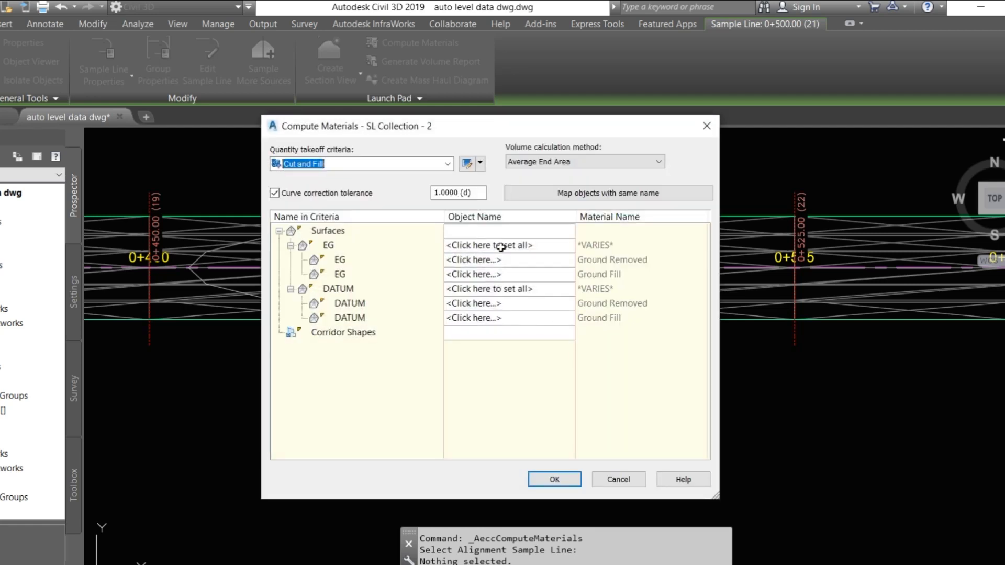
# Compute Cut and Fill materials with Bot2 Surface for all EG entries and Top Road Surface 2 for all DATUM entries.
pyautogui.click(501, 246)
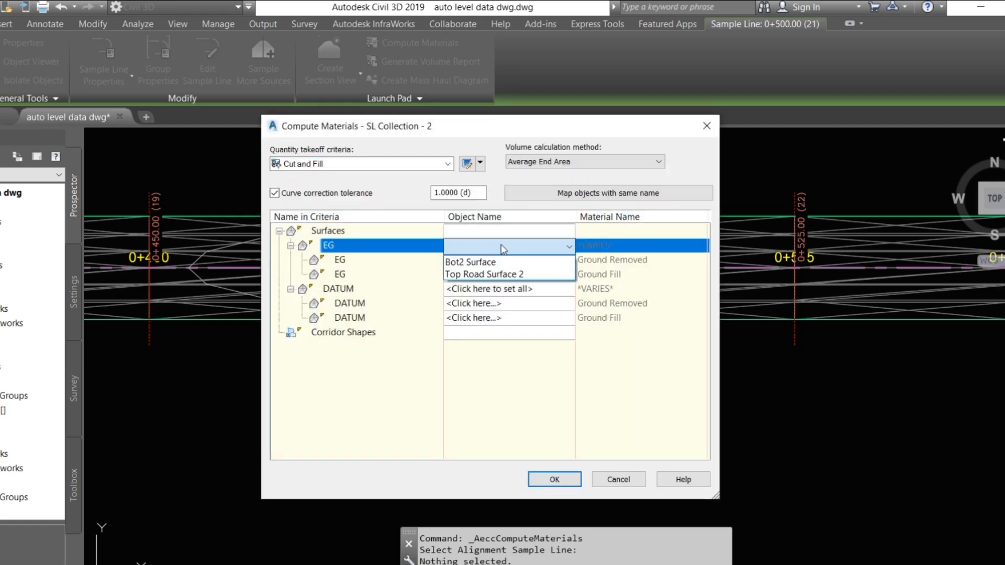
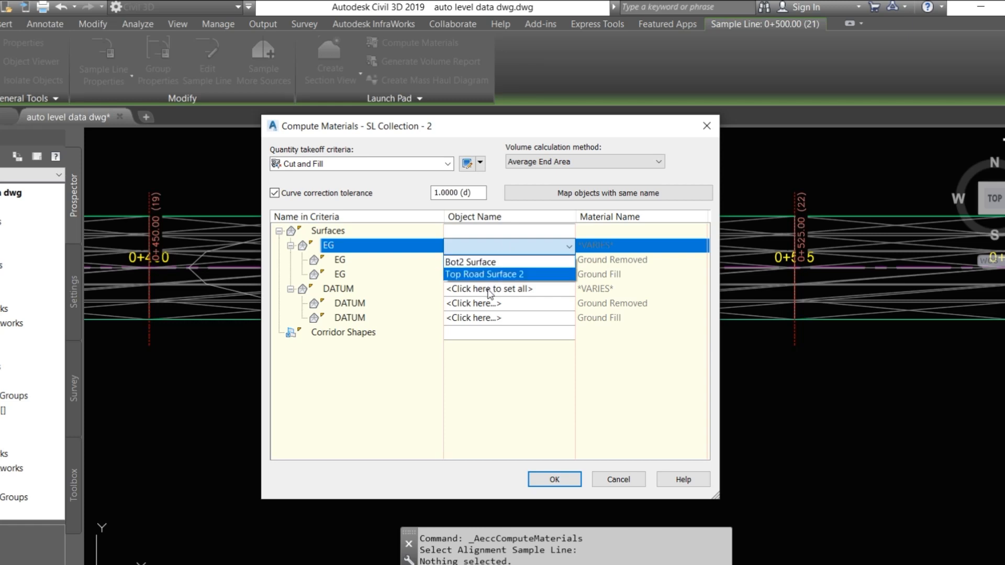
pyautogui.click(482, 262)
pyautogui.click(493, 291)
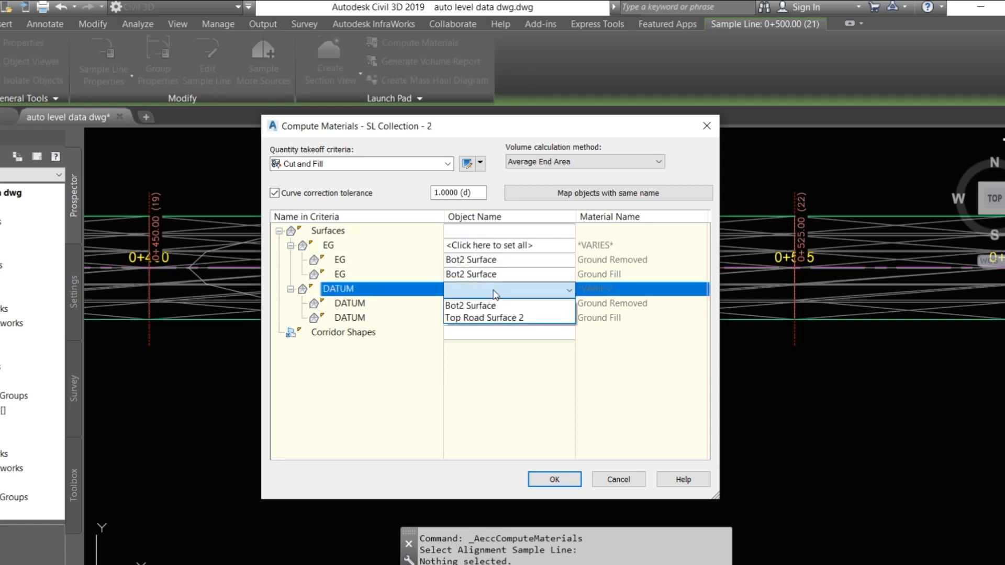
pyautogui.click(487, 317)
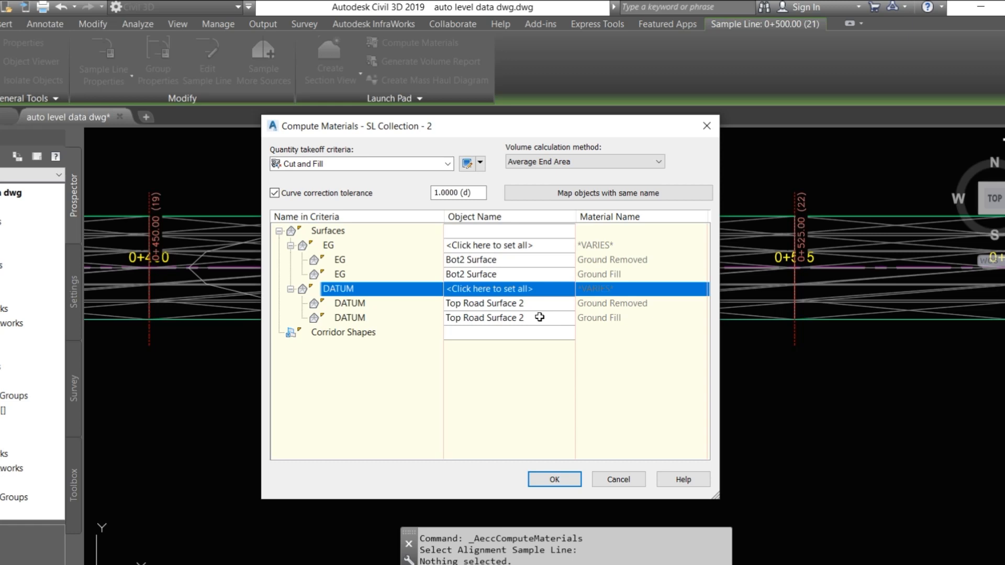
pyautogui.click(551, 485)
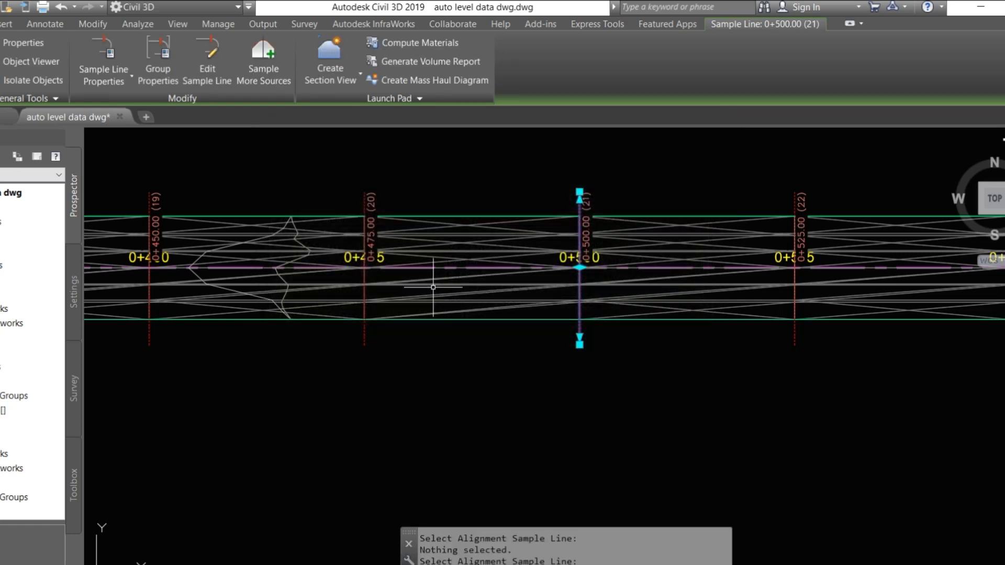
# Start creating multiple section views for Alignment 23 and SL Collection - 2, using the Road Section view style.
pyautogui.click(349, 80)
pyautogui.click(364, 135)
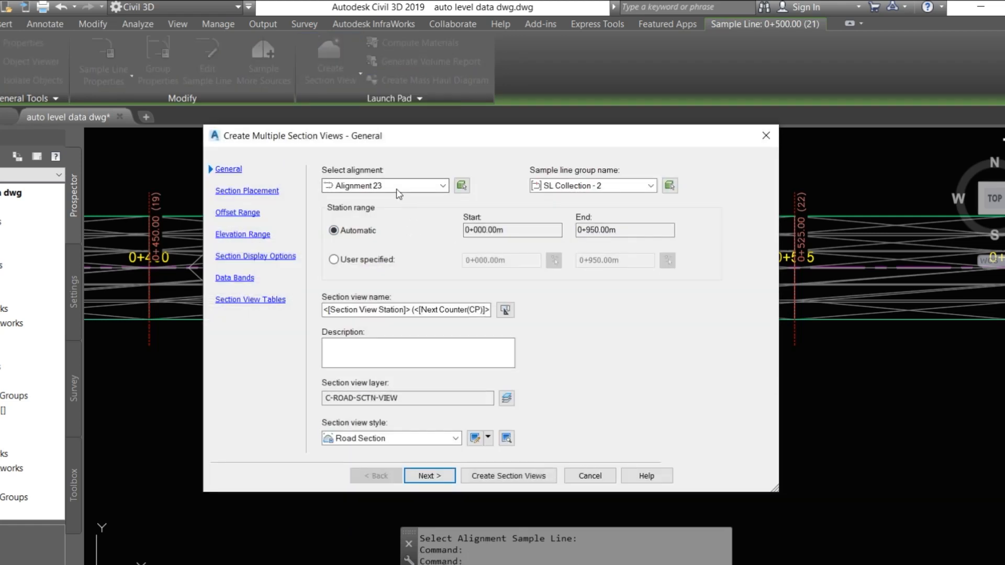
pyautogui.click(397, 190)
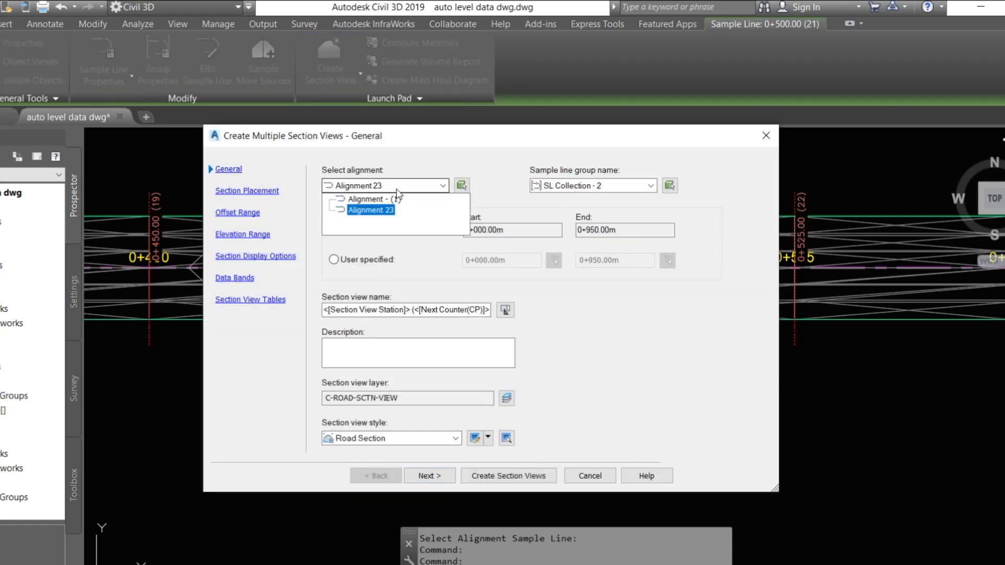
pyautogui.click(401, 207)
pyautogui.moveTo(323, 313); pyautogui.dragTo(584, 308)
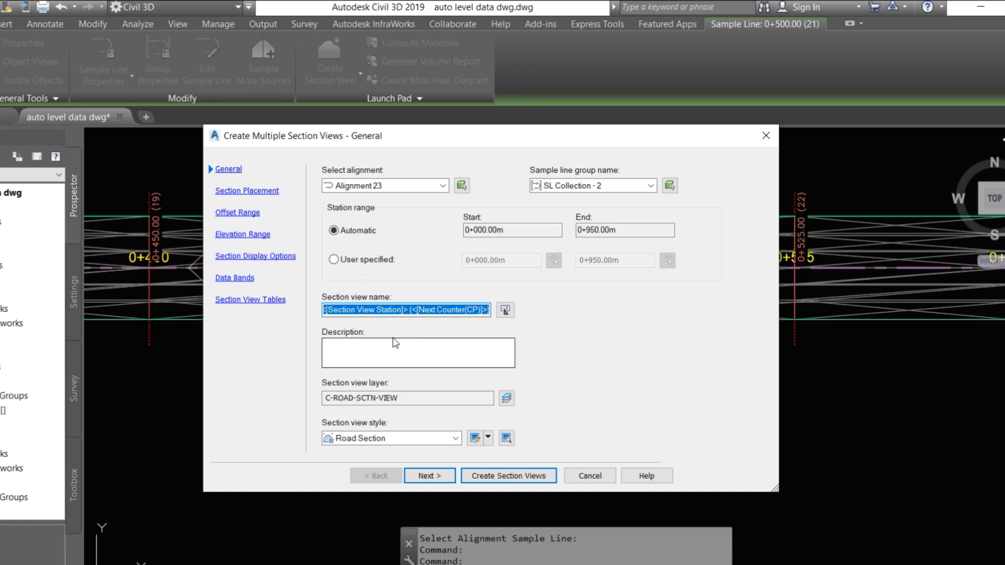
pyautogui.click(455, 438)
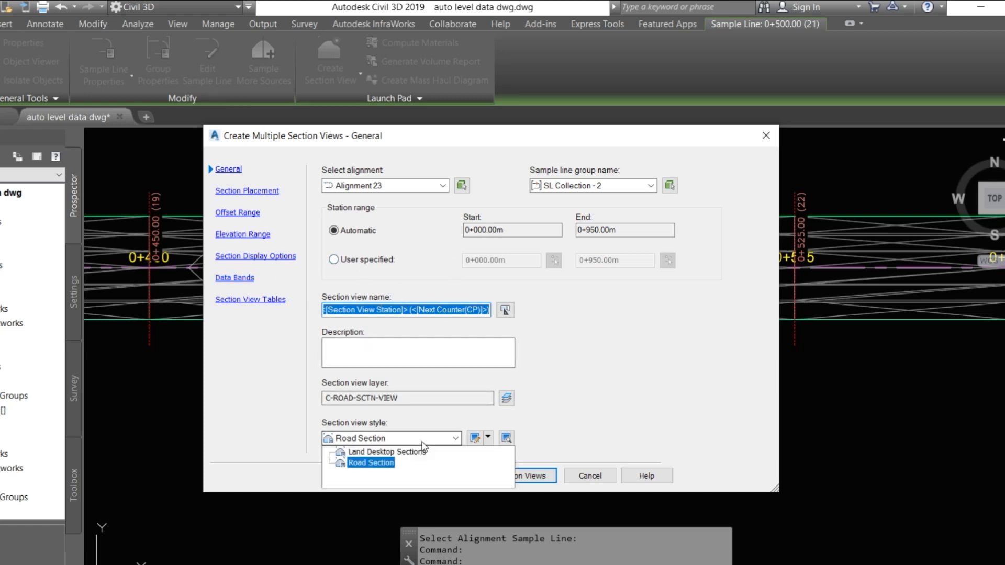
pyautogui.click(373, 463)
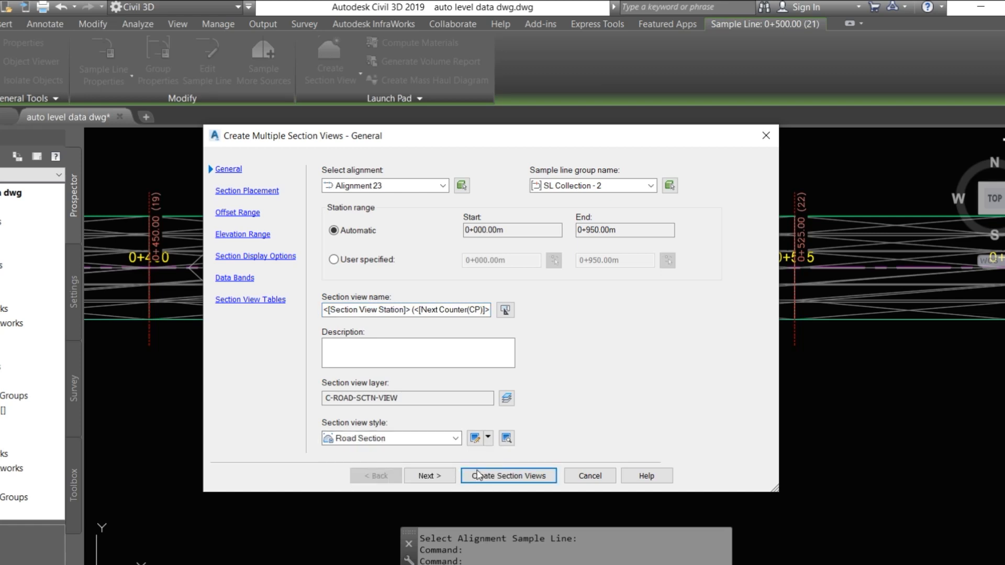
# Create the multiple section views with the automatic offset range and place them in an empty area of the drawing.
pyautogui.click(446, 479)
pyautogui.click(446, 478)
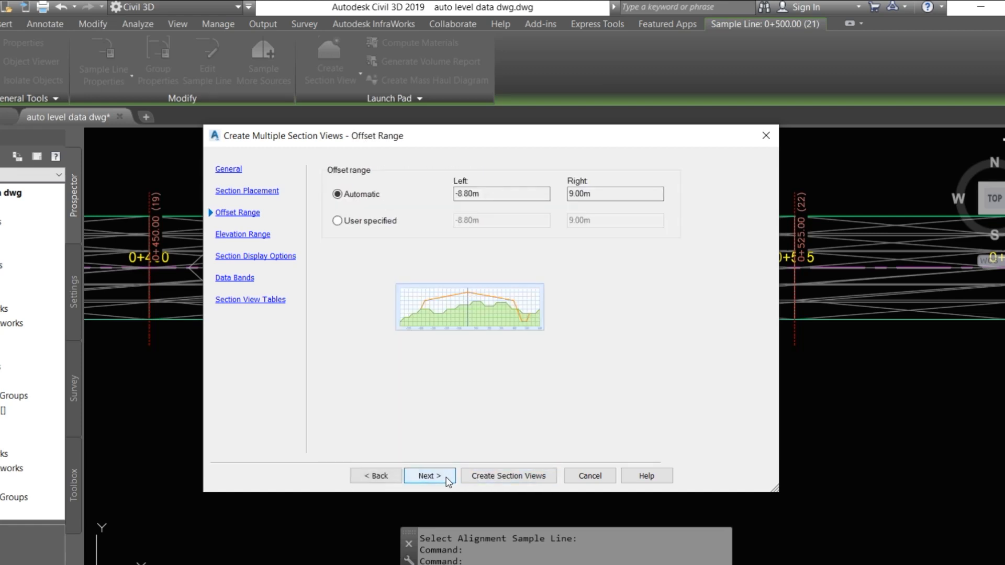
pyautogui.click(541, 478)
pyautogui.scroll(-6, 410, 433)
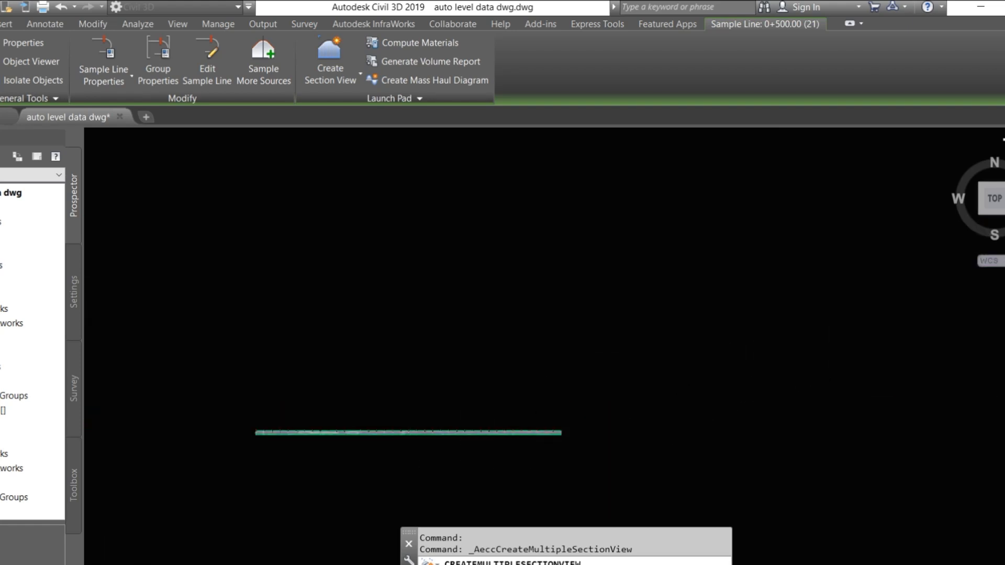
pyautogui.scroll(-8, 536, 348)
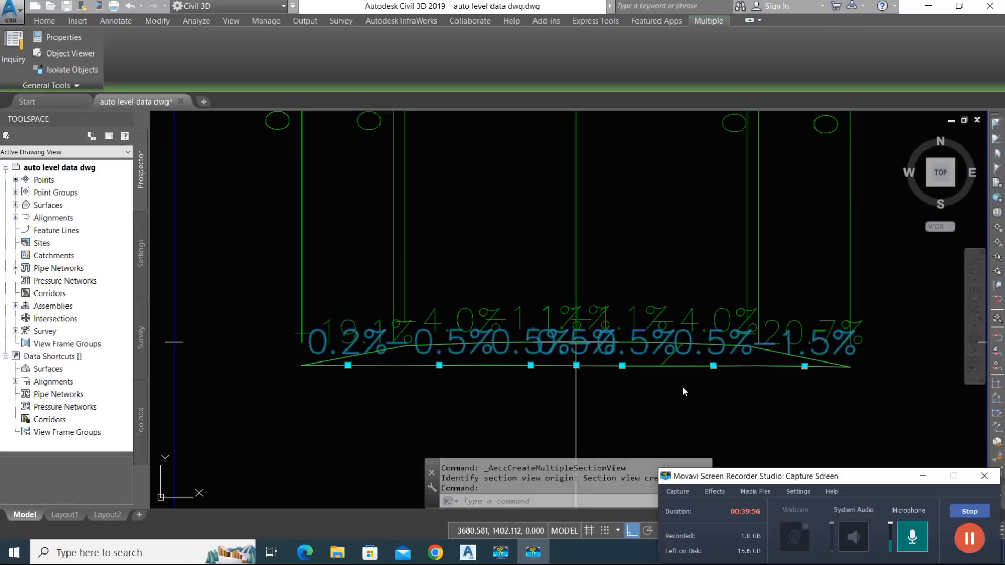
# Delete the selected grade labels along the bottom surface line in the 0+225.00 section view.
pyautogui.press('Escape')
pyautogui.scroll(-7, 490, 404)
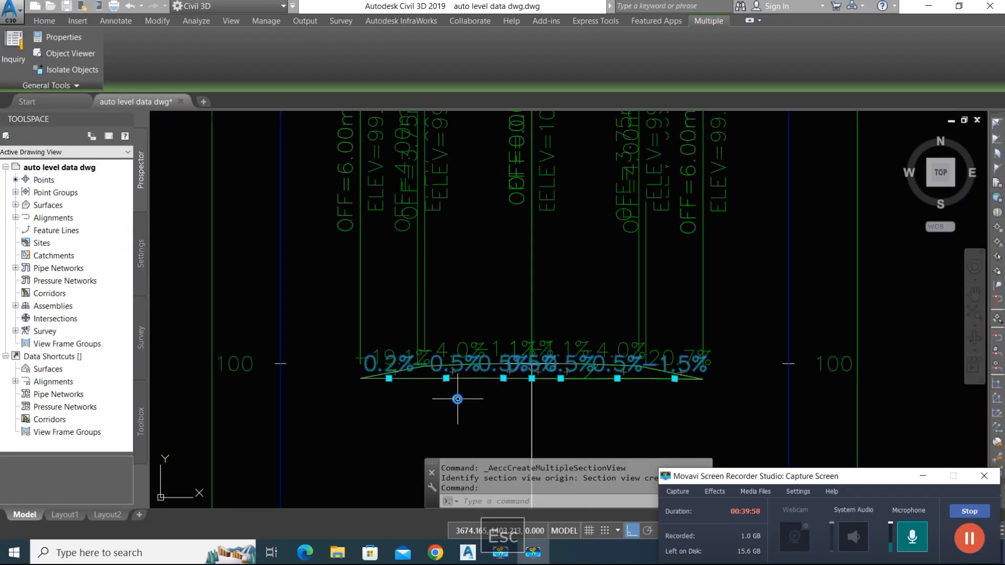
pyautogui.scroll(3, 471, 353)
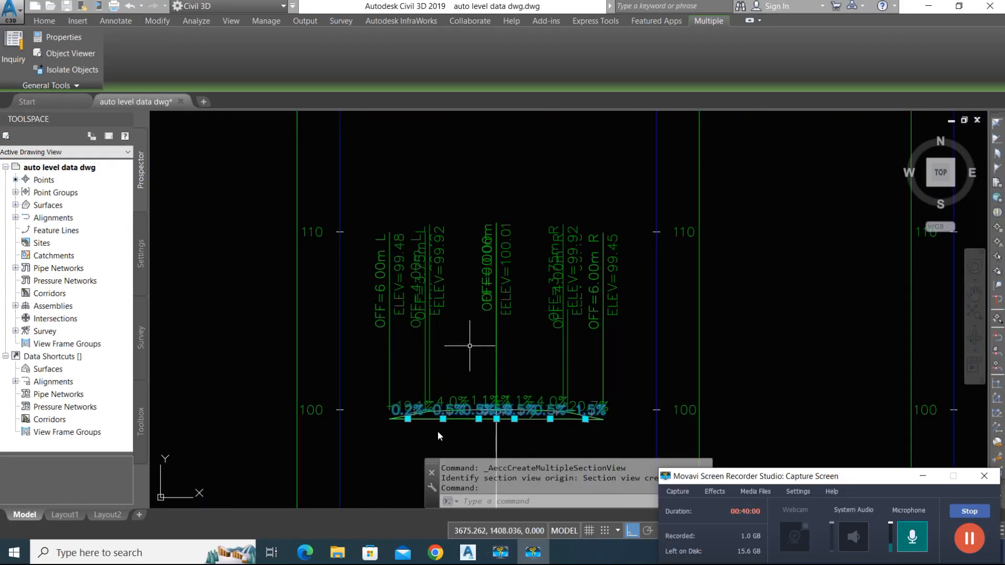
pyautogui.scroll(3, 469, 346)
pyautogui.scroll(-3, 450, 356)
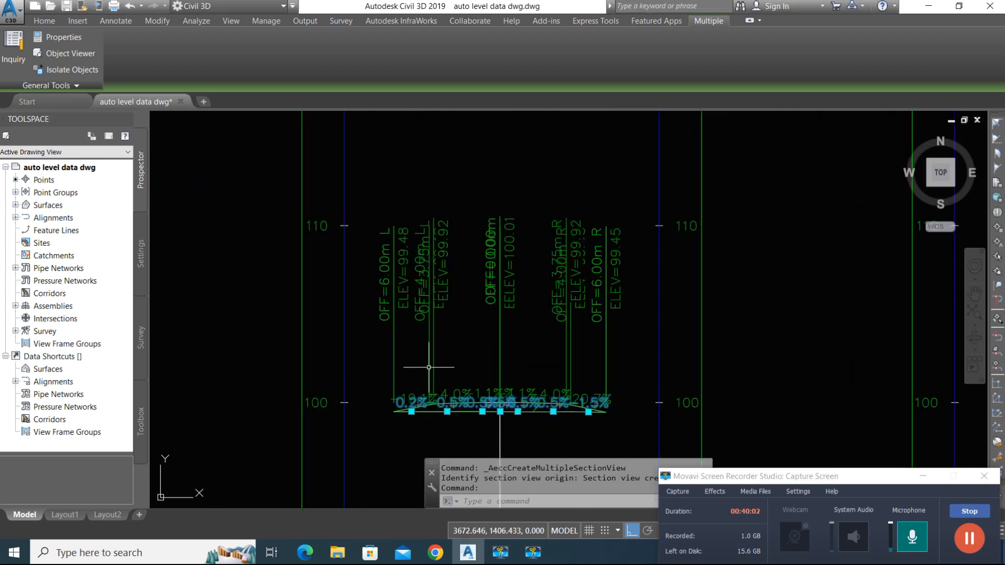
pyautogui.scroll(6, 455, 364)
pyautogui.moveTo(460, 366); pyautogui.dragTo(457, 334, button='middle')
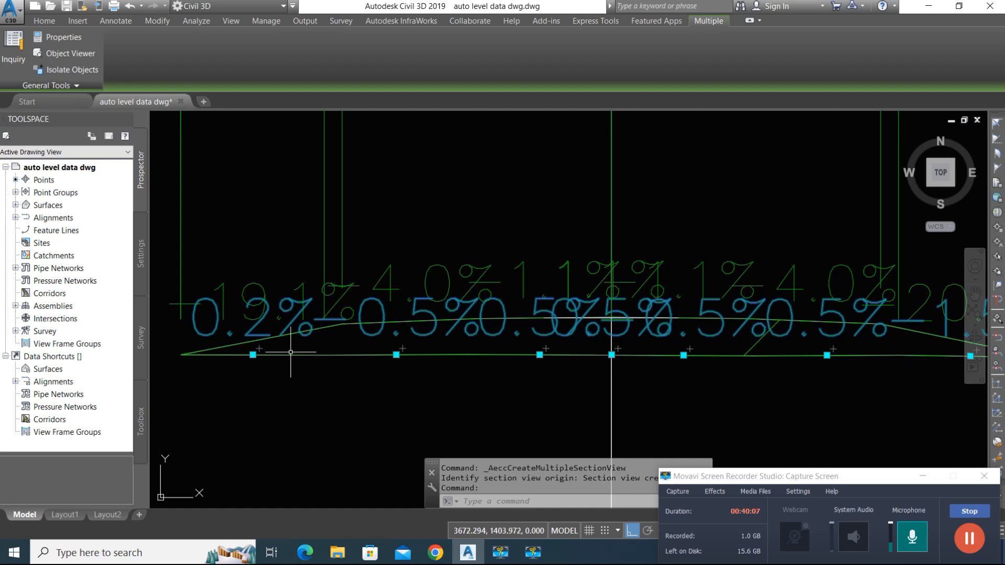
pyautogui.press('Delete')
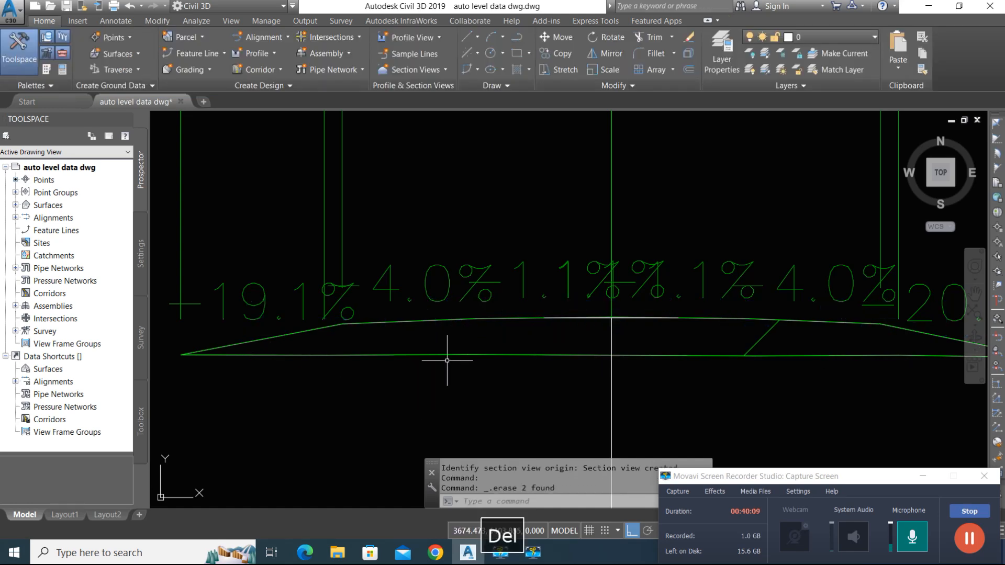
# Edit the Fill Material style of the 0+225.00 fill section in Section view direction, confirming ANSI31 as the predefined hatch pattern.
pyautogui.scroll(-5, 447, 360)
pyautogui.scroll(3, 529, 338)
pyautogui.click(559, 331)
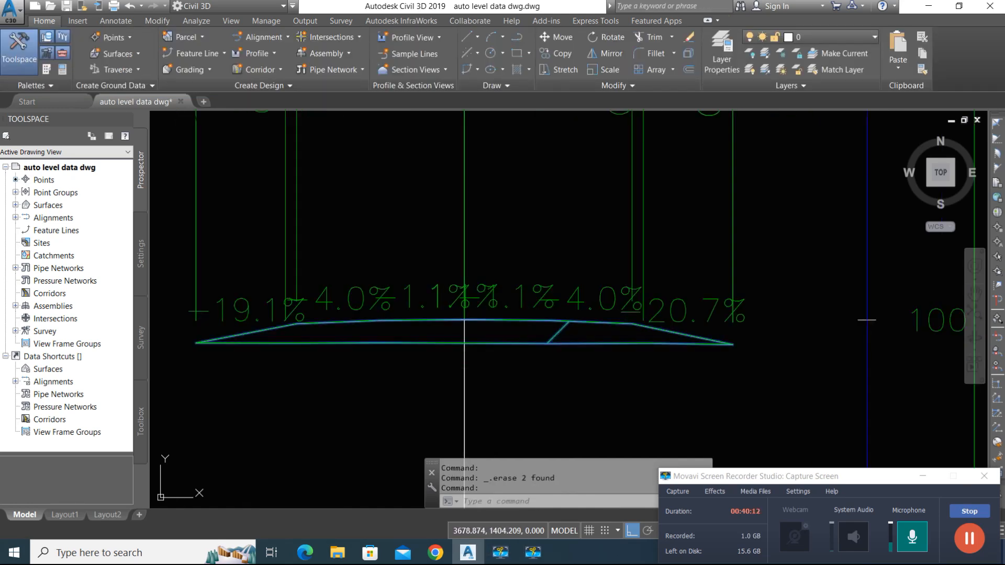
pyautogui.rightClick(558, 330)
pyautogui.click(597, 463)
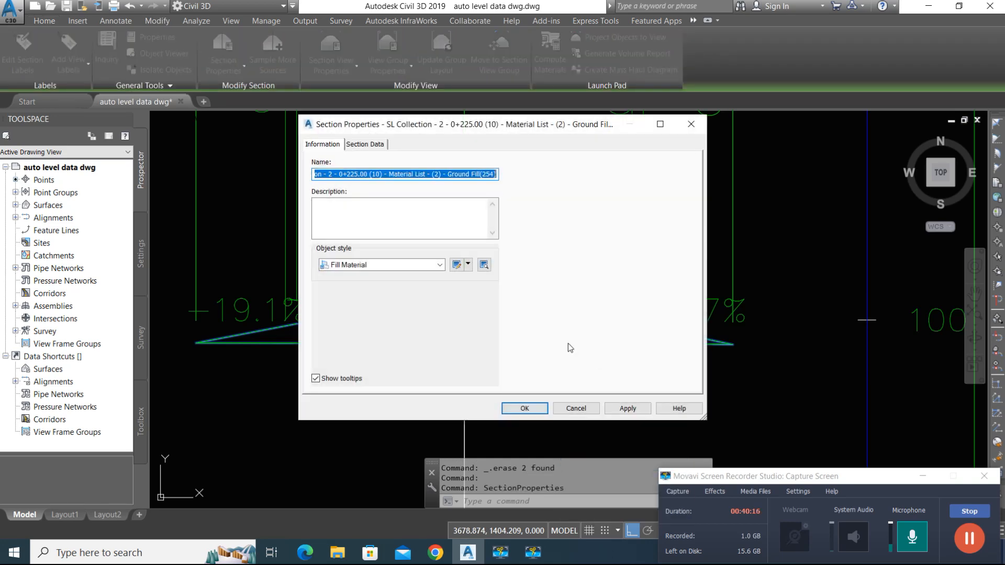
pyautogui.click(457, 264)
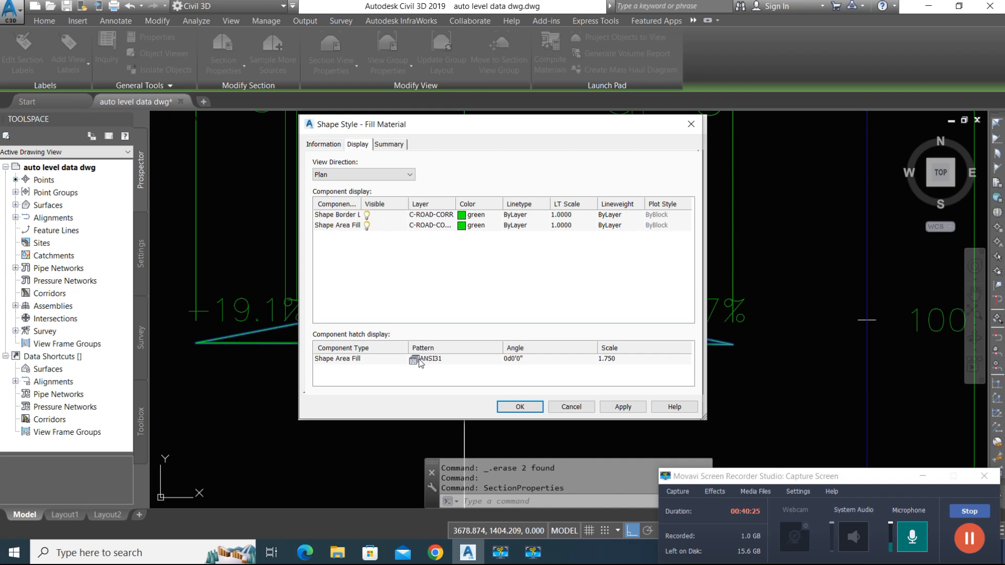
pyautogui.click(369, 173)
pyautogui.click(346, 212)
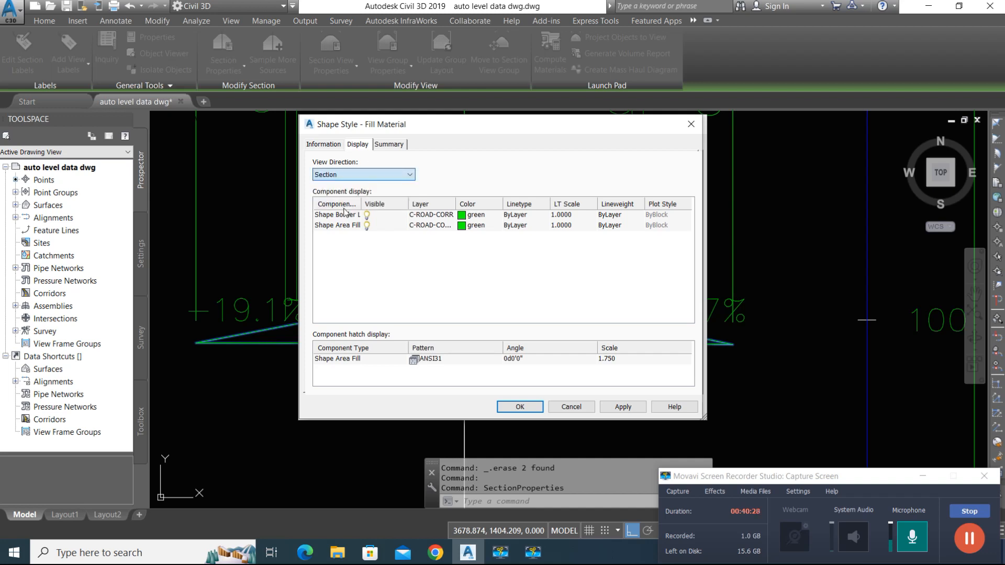
pyautogui.click(414, 360)
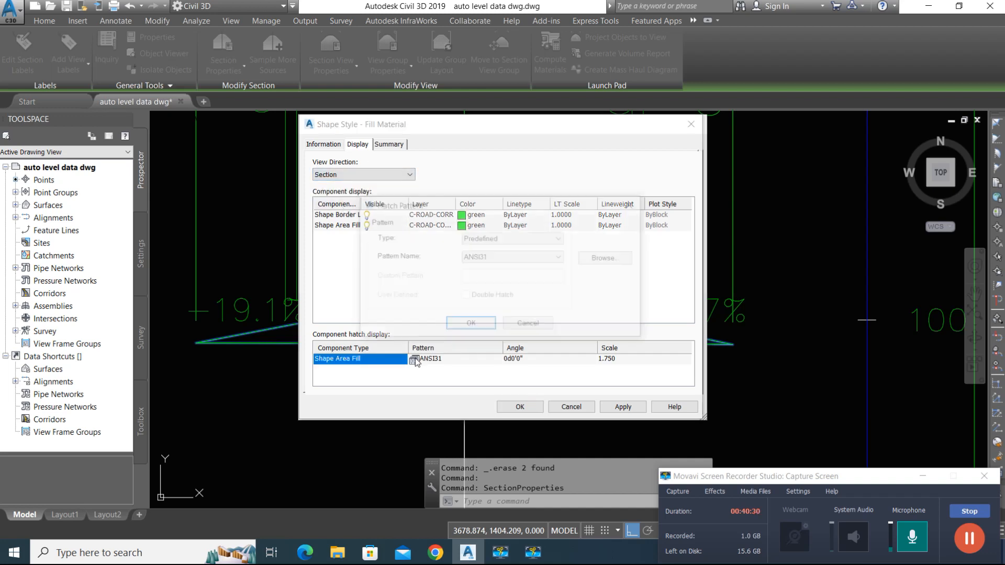
pyautogui.click(607, 259)
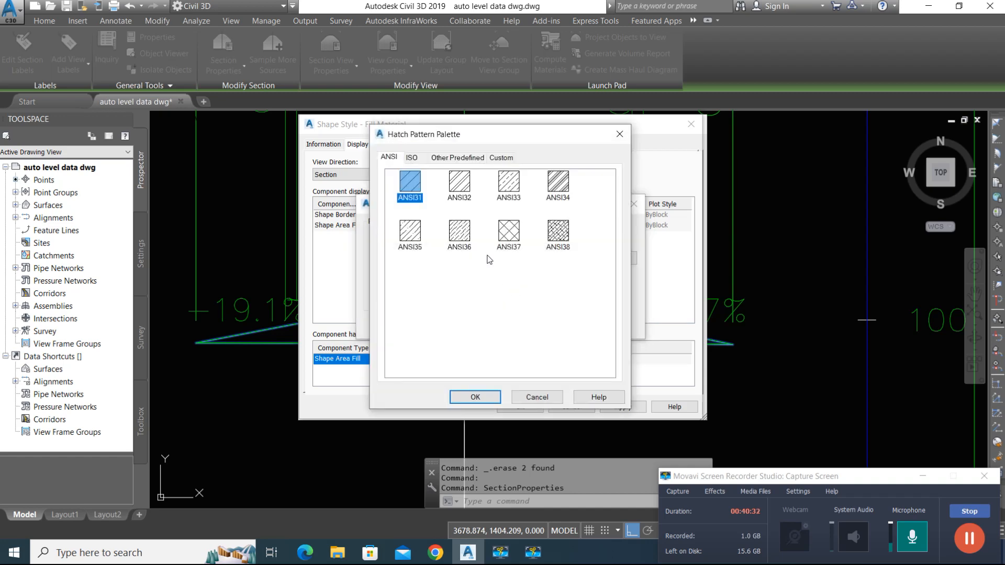
pyautogui.click(474, 397)
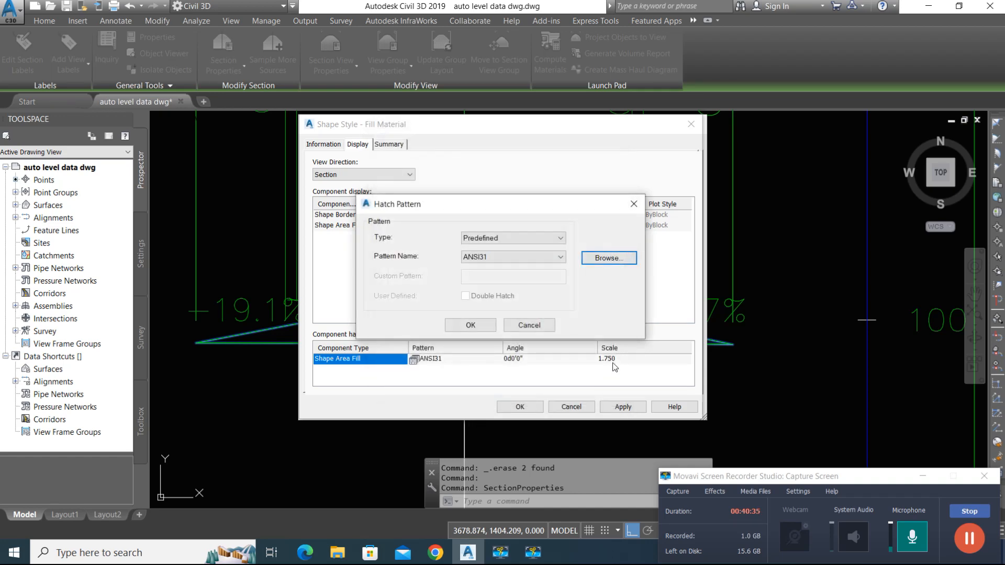
pyautogui.click(470, 326)
# Set the Shape Area Fill hatch scale to 0.89 and apply the Fill Material style.
pyautogui.click(631, 359)
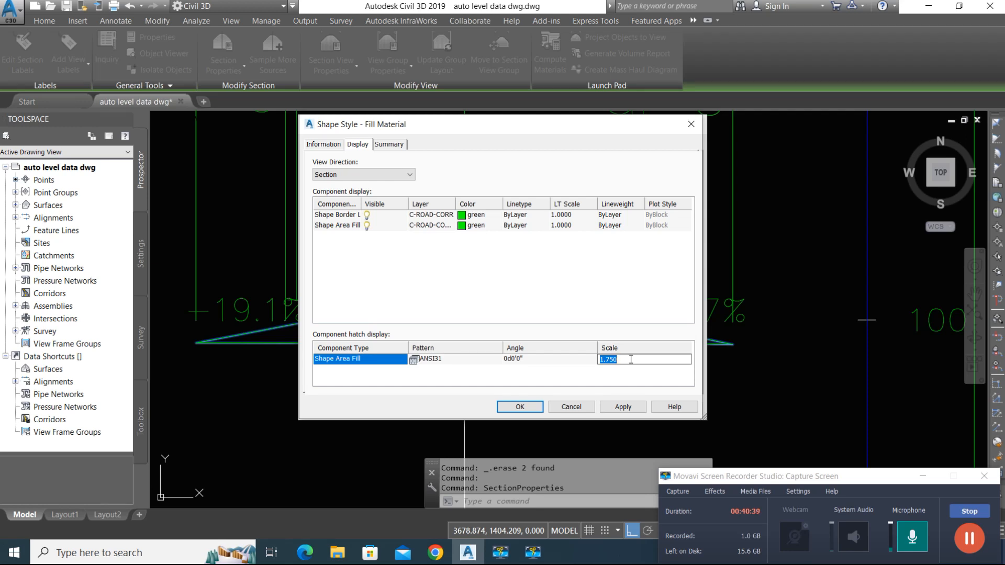
pyautogui.write('.89')
pyautogui.click(626, 408)
pyautogui.click(520, 407)
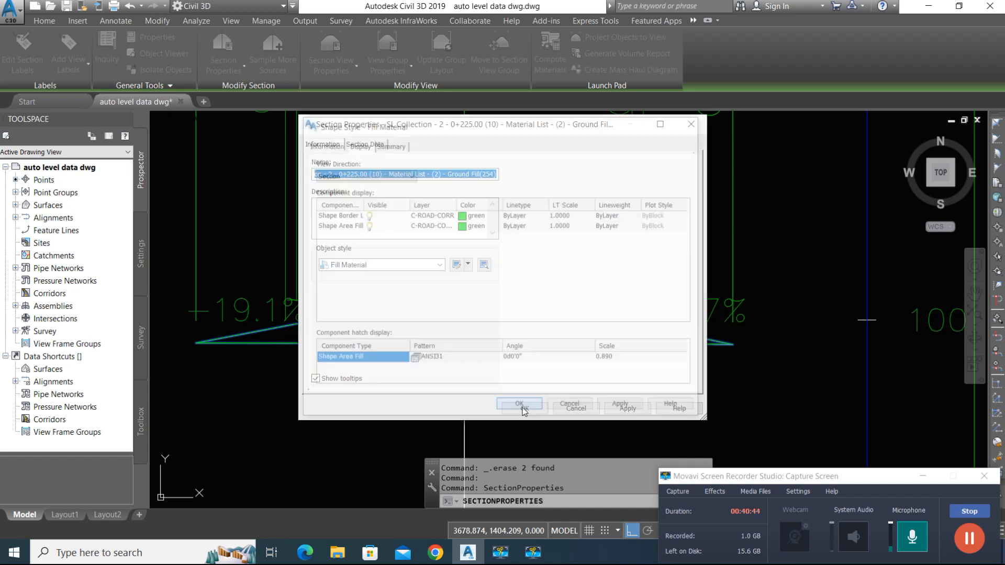
# Set the Fill Material style's Shape Area Fill hatch scale to .15 for the Section view direction and apply it to the section.
pyautogui.moveTo(500, 117); pyautogui.dragTo(522, 80)
pyautogui.click(478, 230)
pyautogui.doubleClick(617, 360)
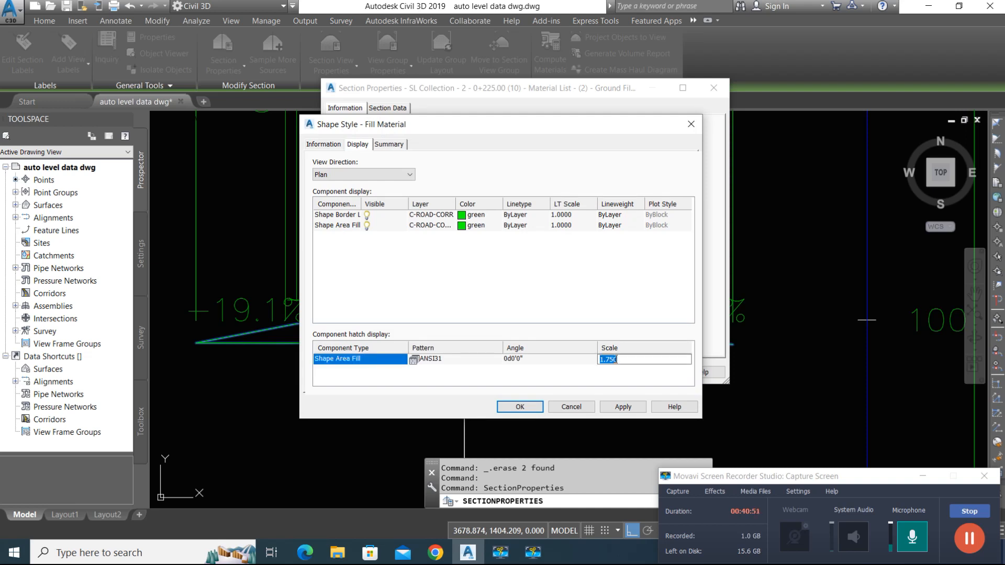
pyautogui.click(366, 175)
pyautogui.click(340, 211)
pyautogui.doubleClick(617, 359)
pyautogui.write('.')
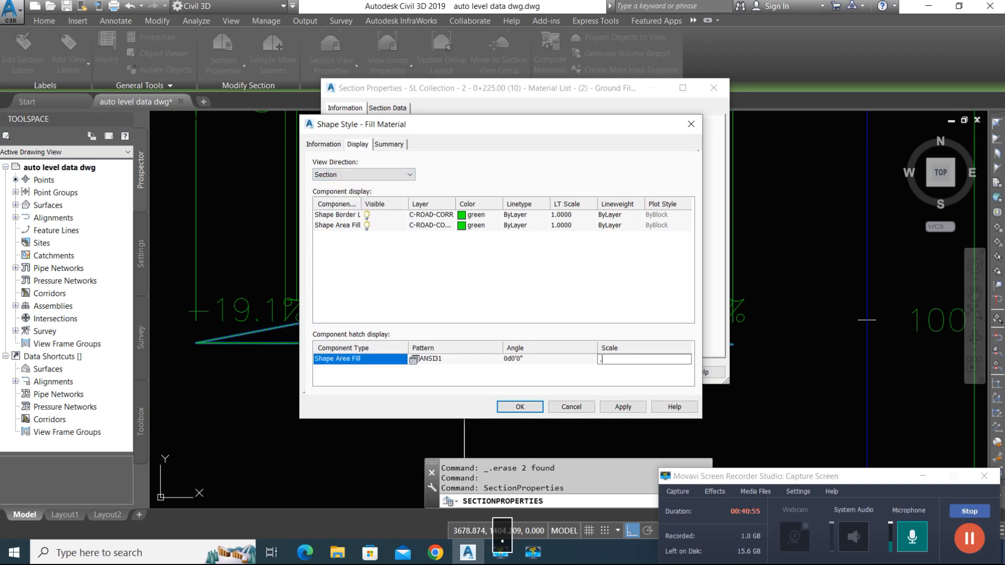
pyautogui.write('15')
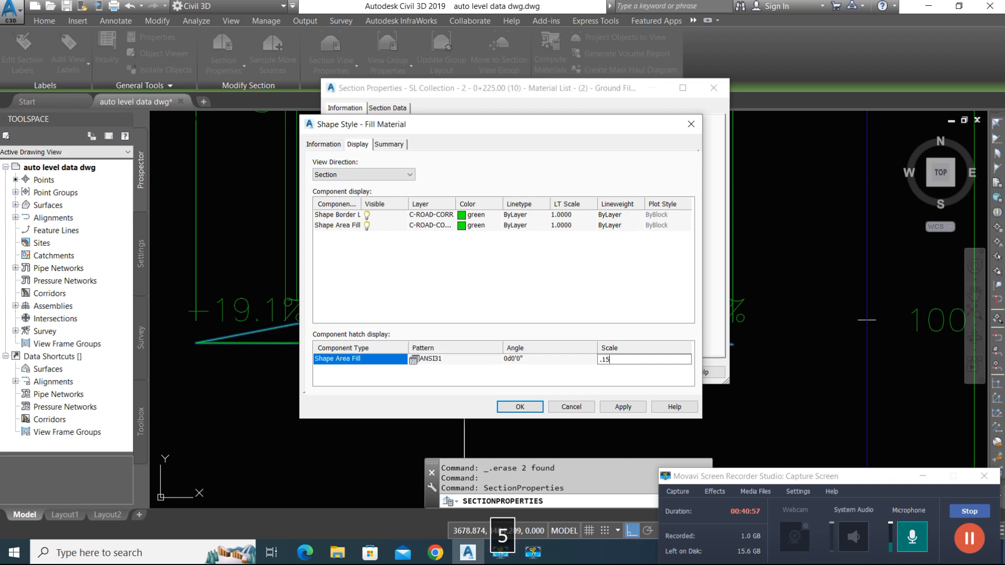
pyautogui.click(623, 407)
pyautogui.click(520, 407)
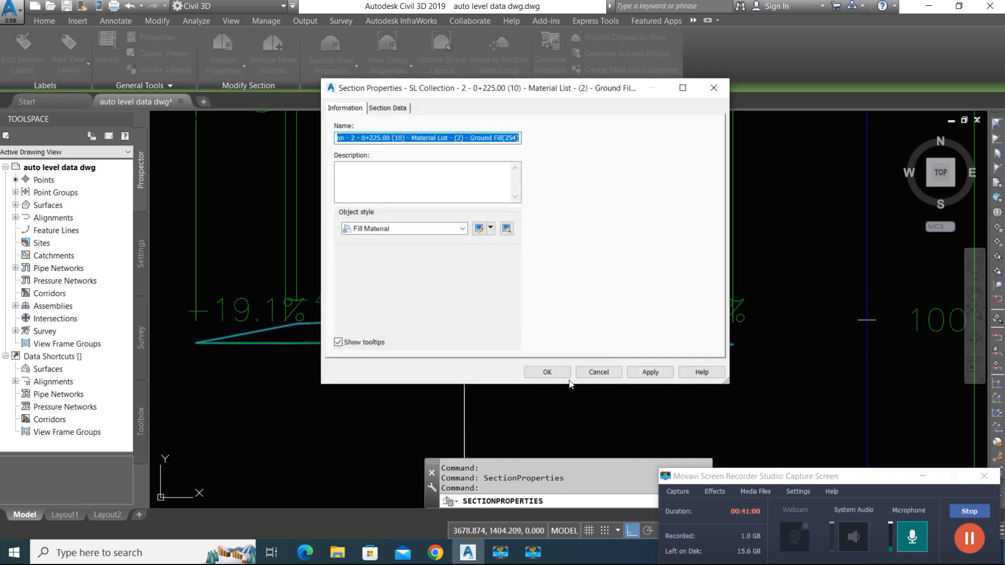
pyautogui.click(563, 373)
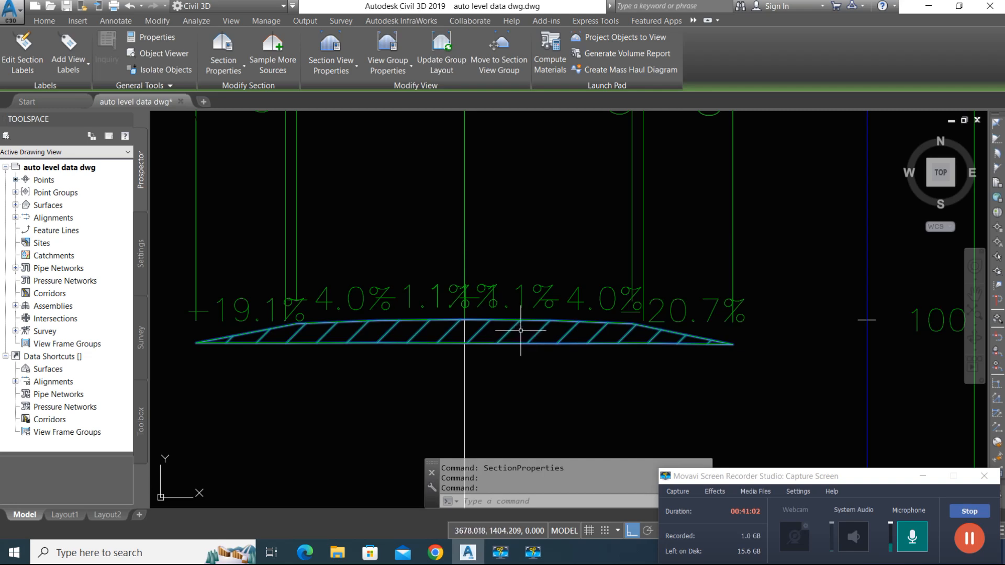
pyautogui.scroll(-4, 565, 355)
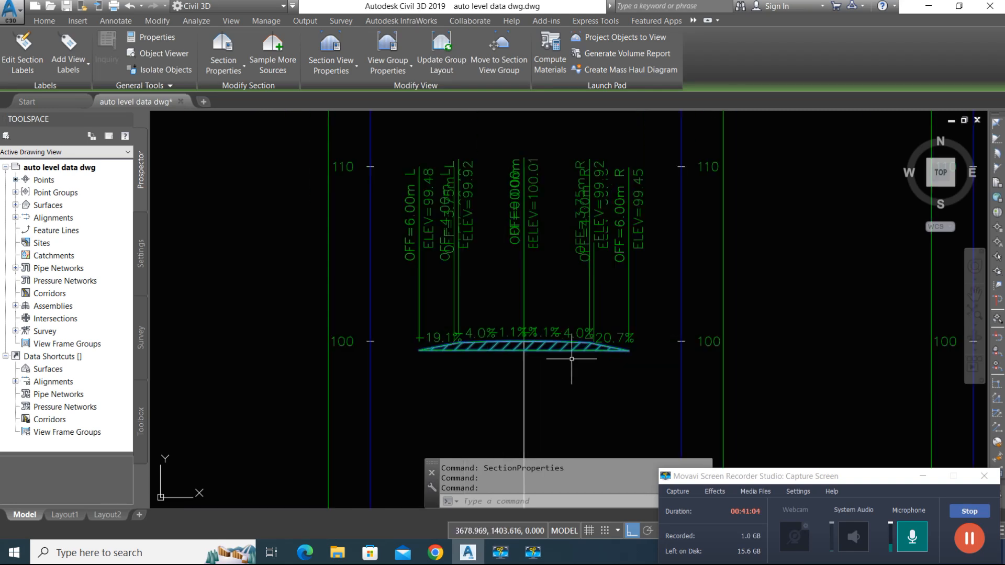
pyautogui.press('Escape')
# Examine the fill hatching between the bottom and top road surfaces across several section views.
pyautogui.scroll(5, 438, 348)
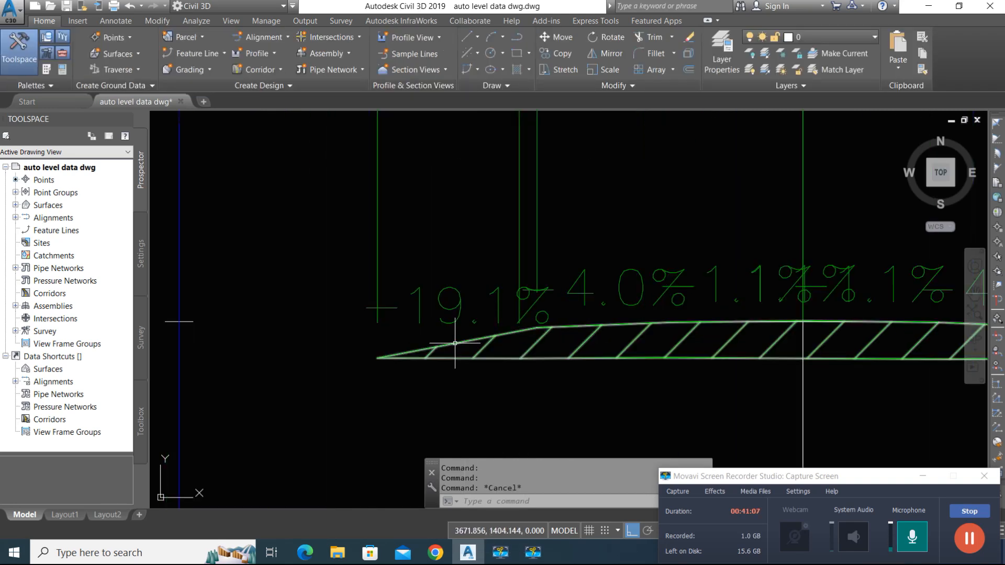
pyautogui.scroll(-5, 390, 343)
pyautogui.scroll(4, 594, 343)
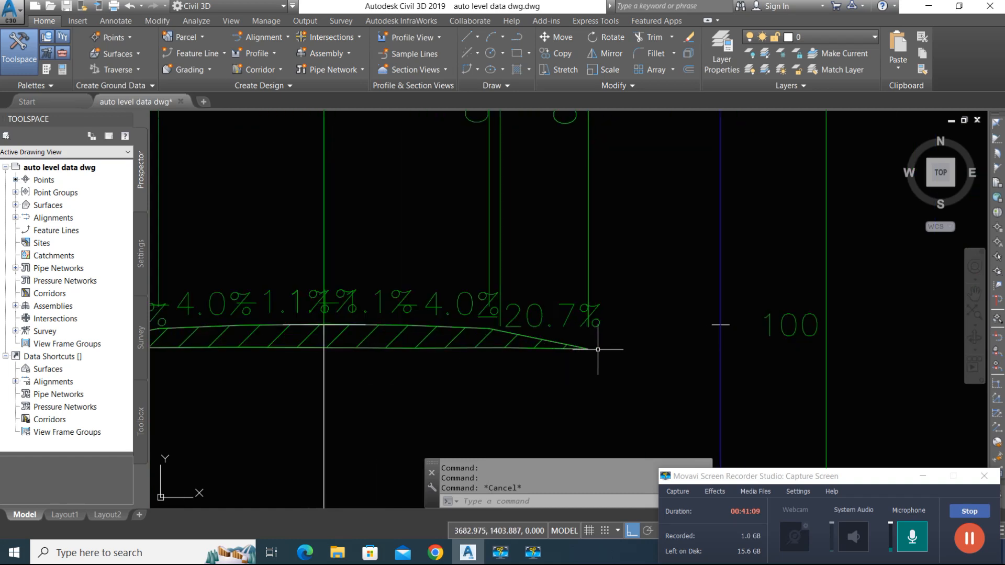
pyautogui.scroll(-4, 550, 355)
pyautogui.scroll(-2, 487, 343)
pyautogui.scroll(6, 477, 339)
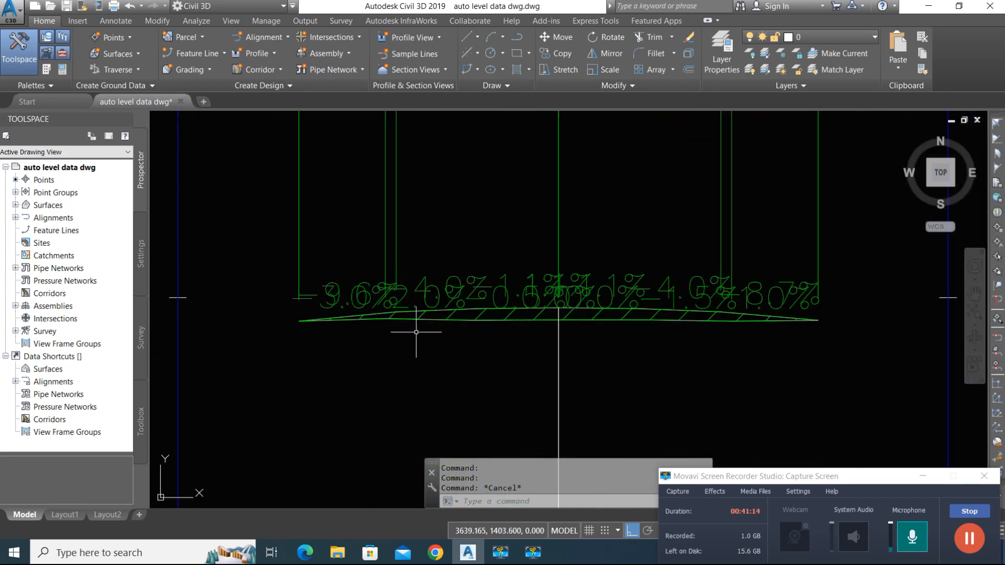
pyautogui.scroll(2, 370, 314)
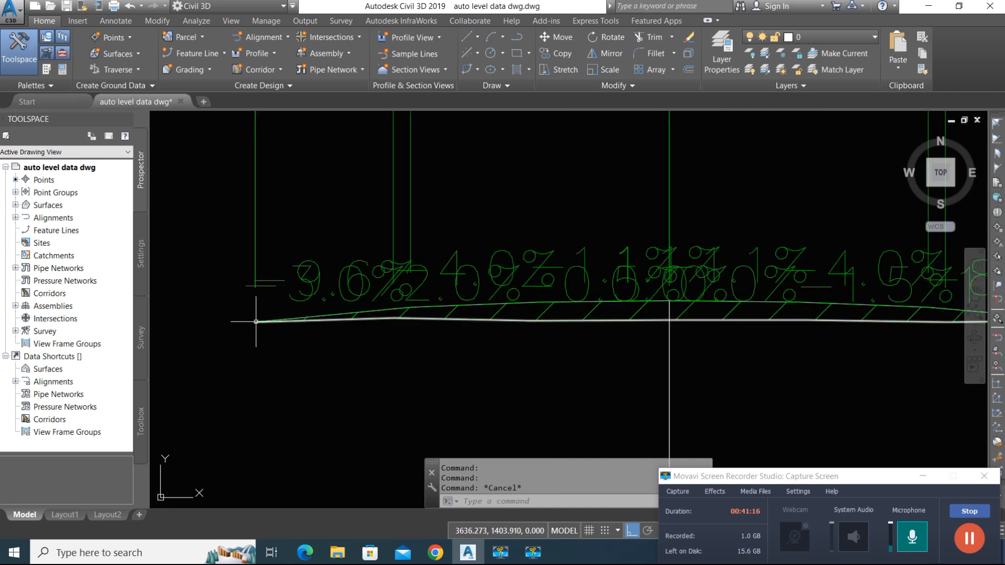
pyautogui.scroll(-5, 370, 346)
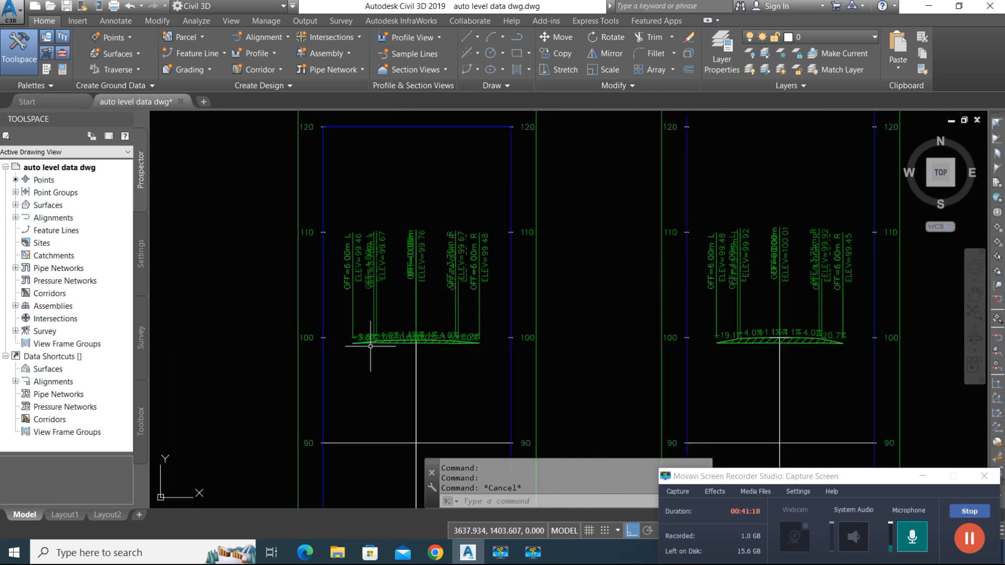
pyautogui.scroll(-4, 400, 352)
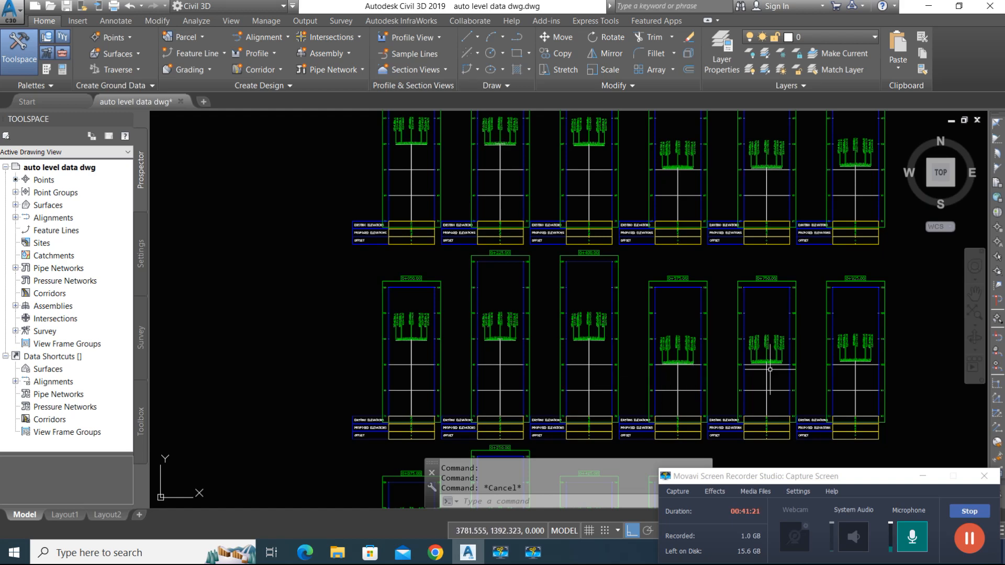
pyautogui.scroll(6, 556, 341)
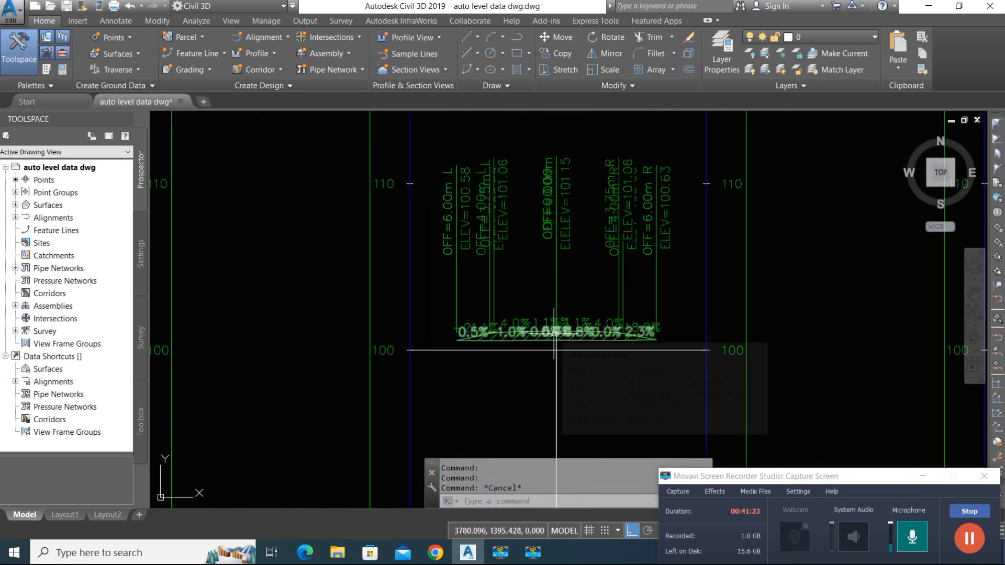
pyautogui.scroll(-5, 555, 334)
pyautogui.scroll(3, 279, 319)
pyautogui.moveTo(284, 321); pyautogui.dragTo(413, 333, button='middle')
# Open the Grading Creation Tools and view the available grading criteria.
pyautogui.click(210, 70)
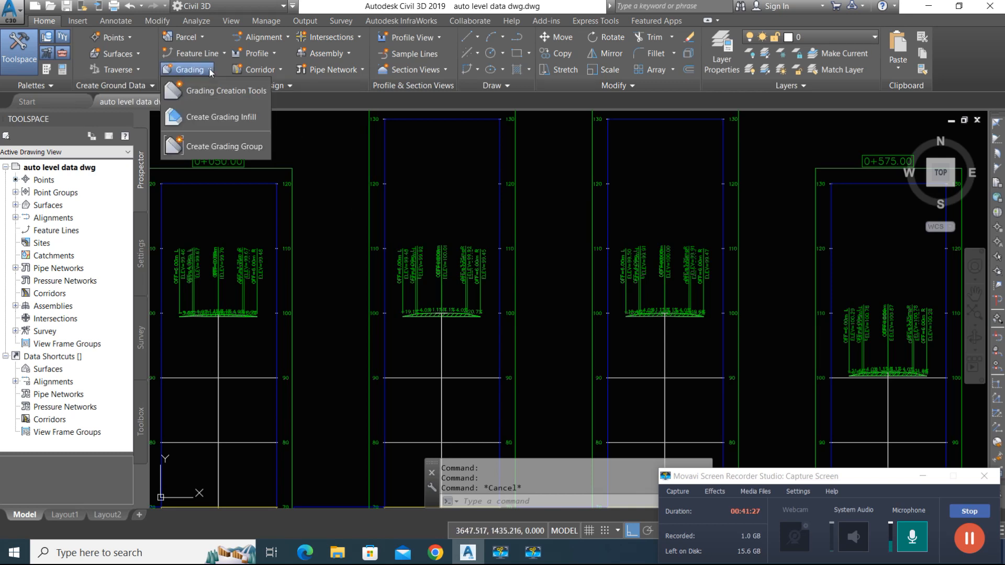
pyautogui.click(218, 90)
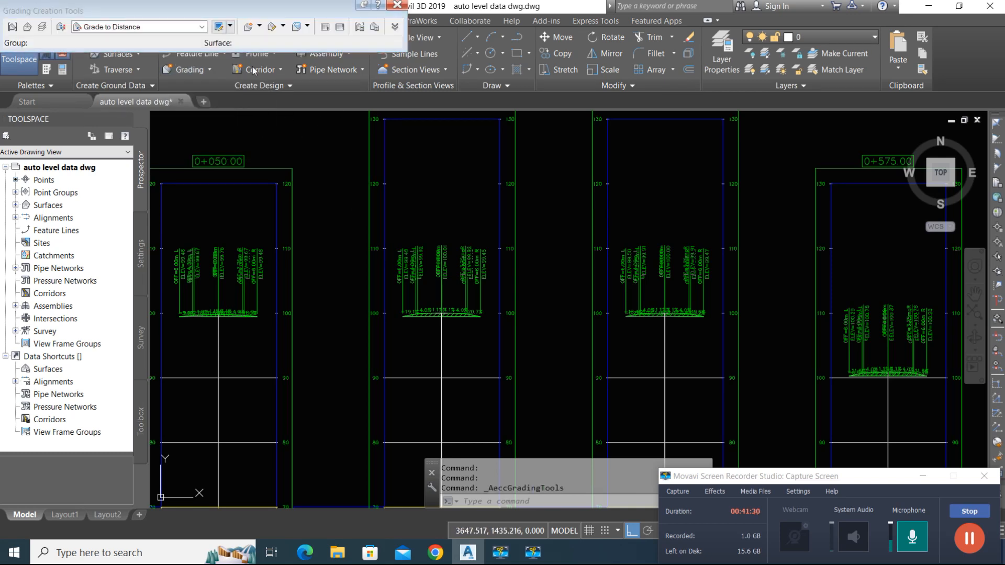
pyautogui.click(194, 29)
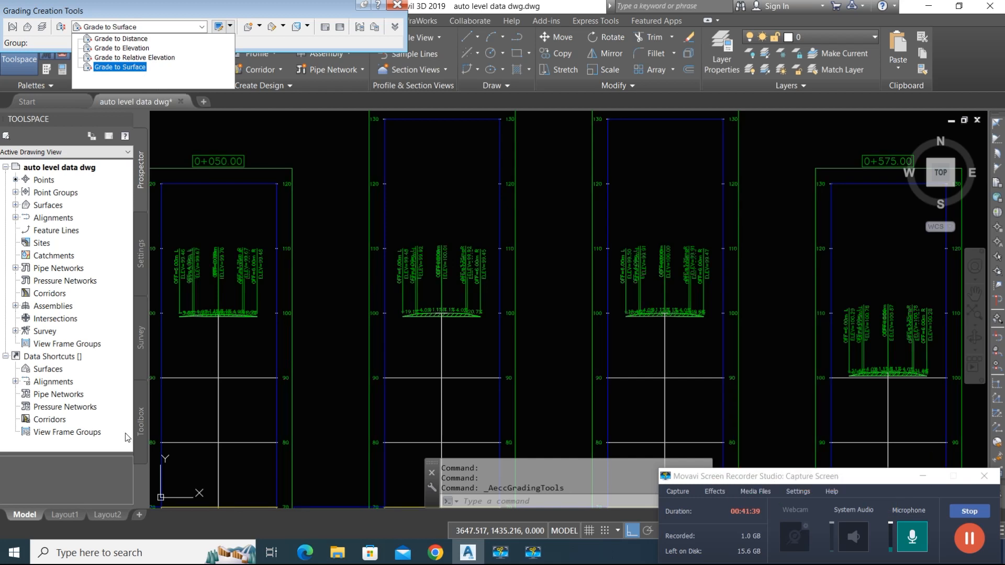
# Switch to Calculator and compute 1 ÷ 2, multiplied by 100.
pyautogui.click(95, 554)
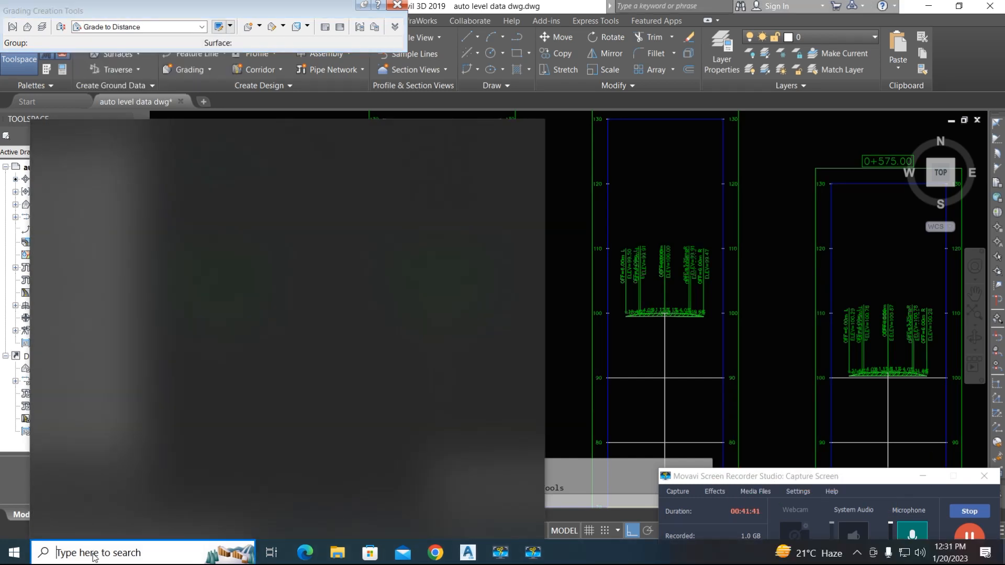
pyautogui.click(107, 415)
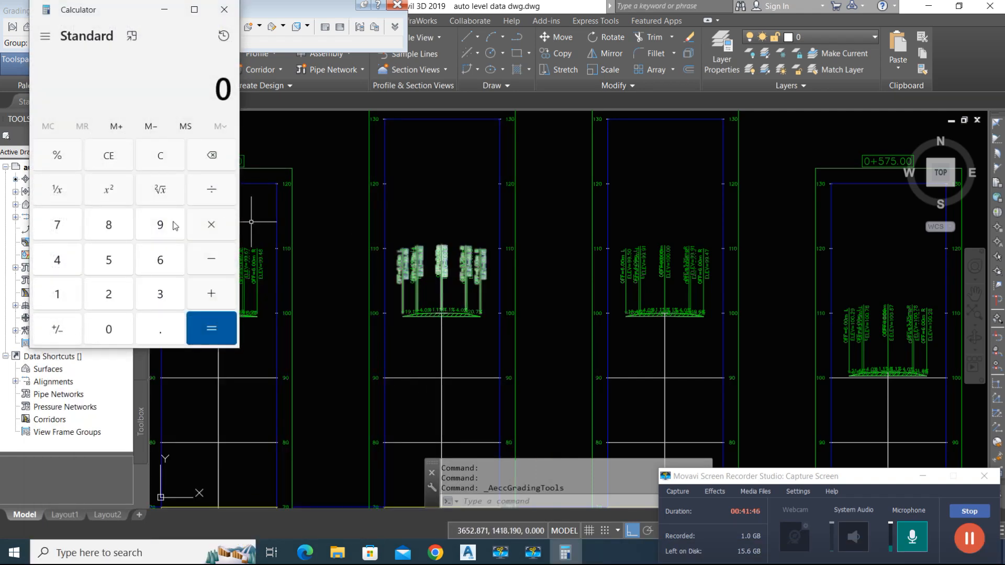
pyautogui.click(57, 295)
pyautogui.click(120, 296)
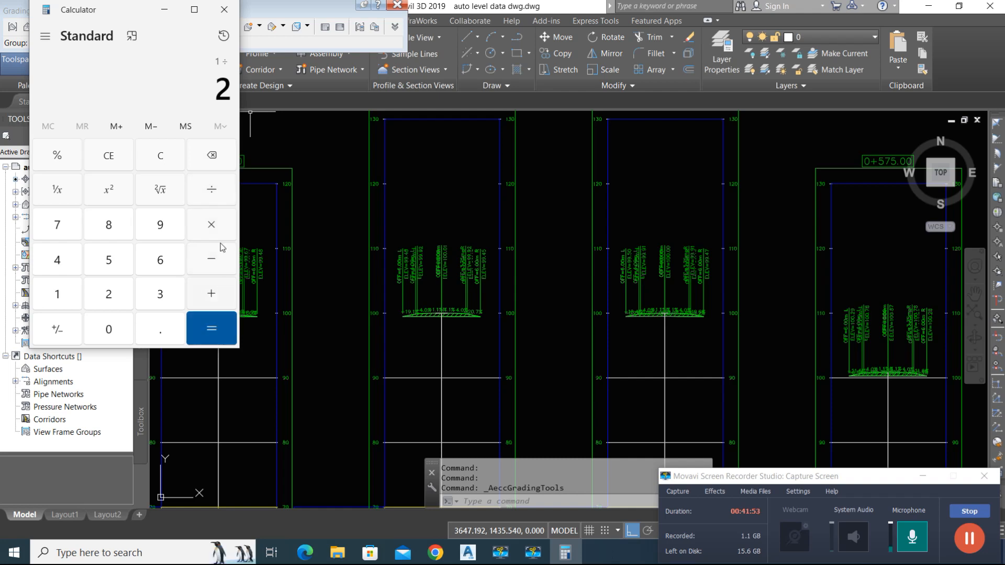
pyautogui.click(212, 330)
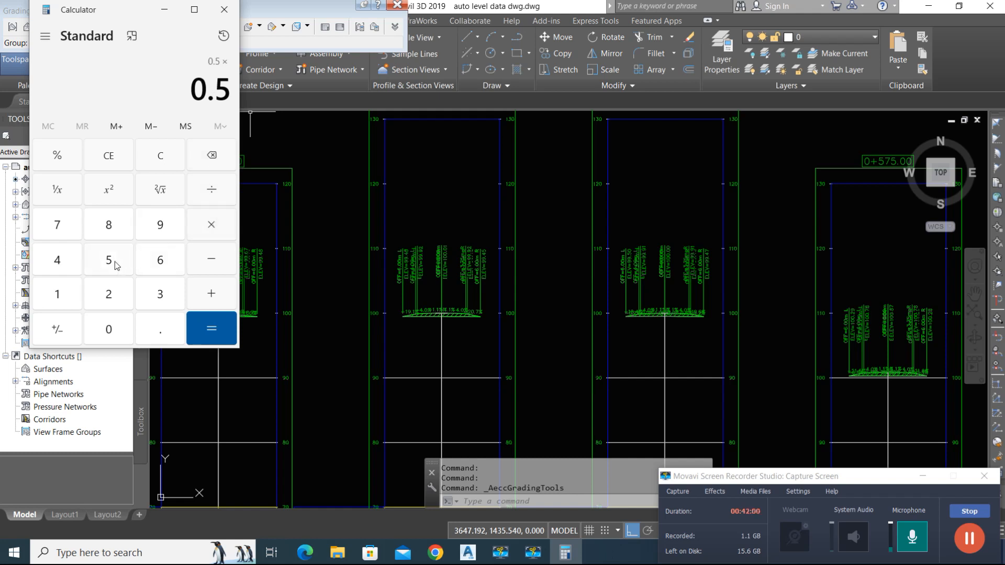
pyautogui.click(58, 293)
pyautogui.doubleClick(109, 329)
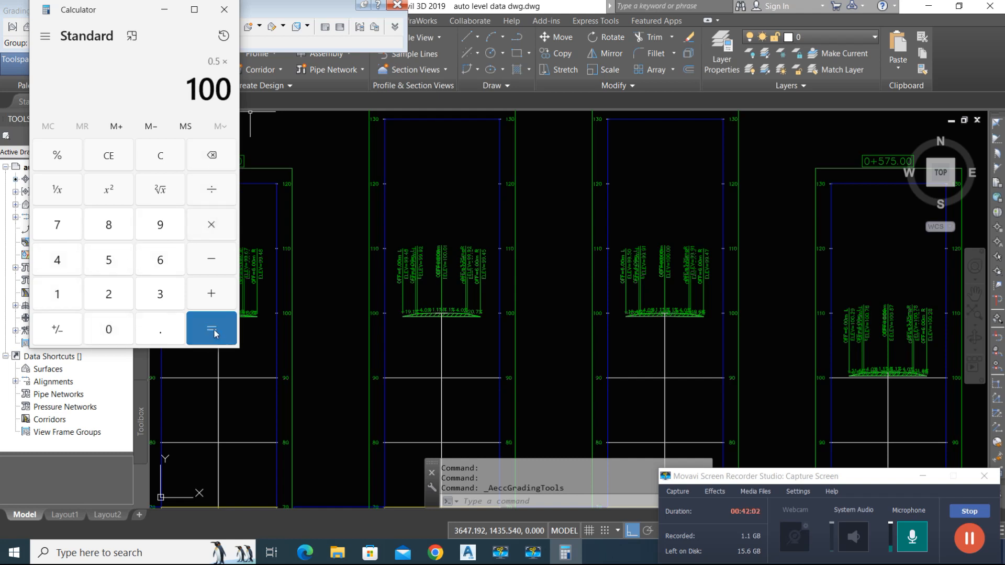
pyautogui.click(209, 329)
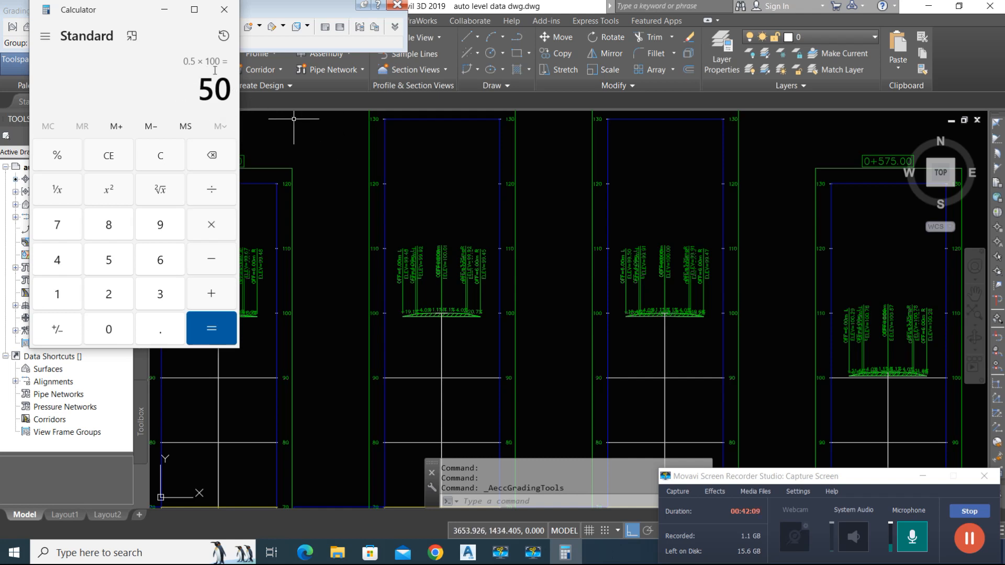
pyautogui.click(163, 11)
# Open the label settings for the Bot2 surface section at station 0+925.00.
pyautogui.scroll(-5, 577, 335)
pyautogui.scroll(8, 576, 335)
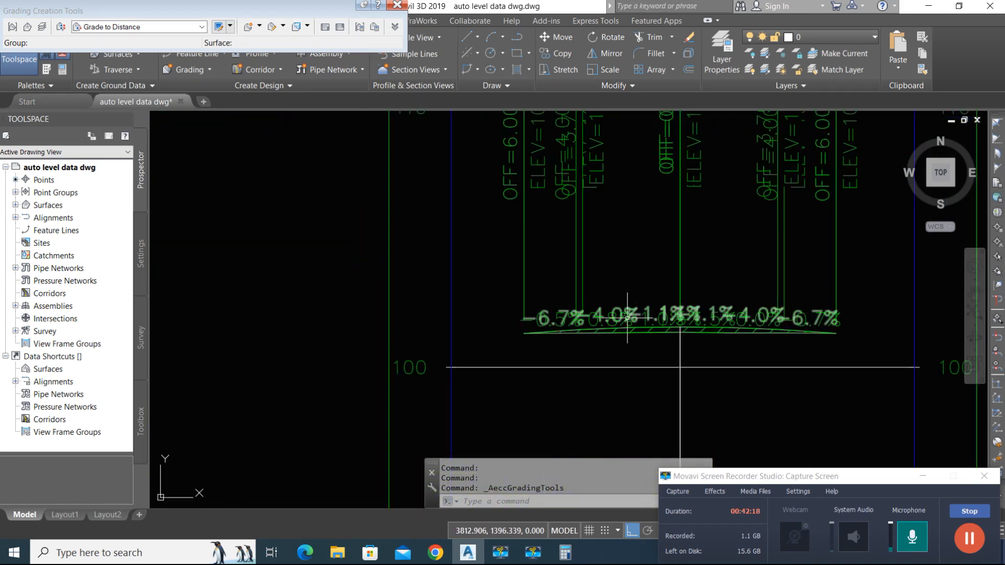
pyautogui.scroll(2, 626, 316)
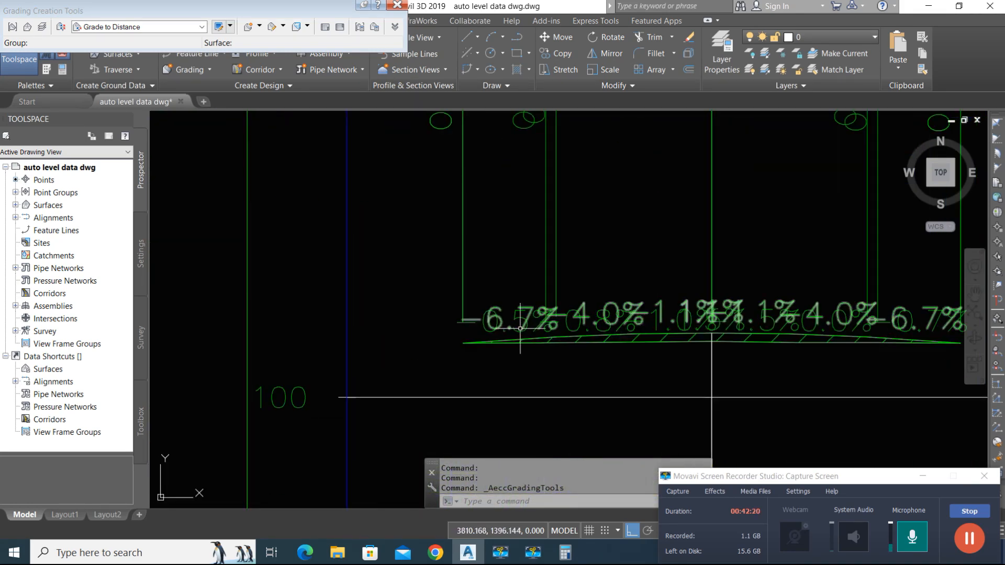
pyautogui.click(538, 326)
pyautogui.rightClick(521, 329)
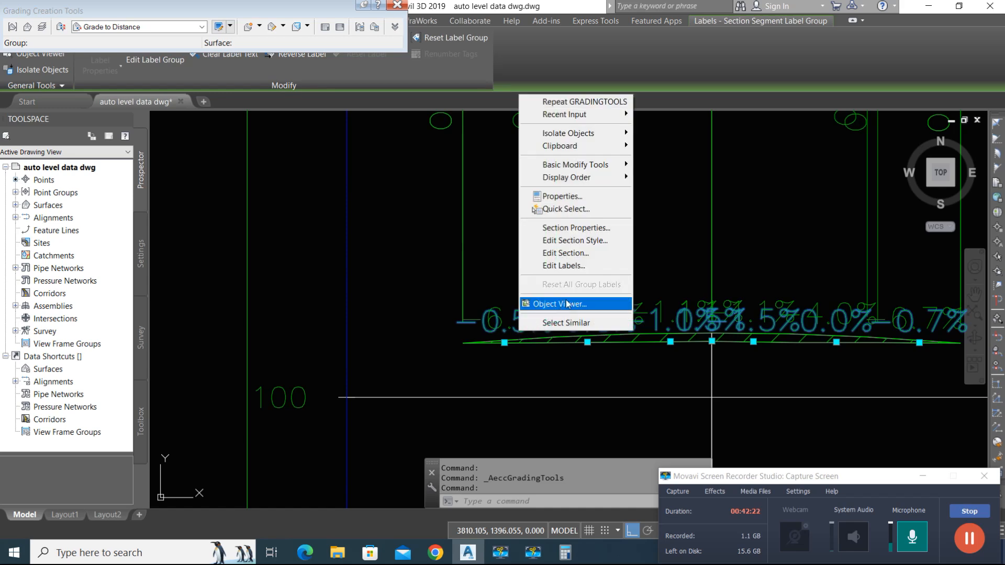
pyautogui.click(563, 266)
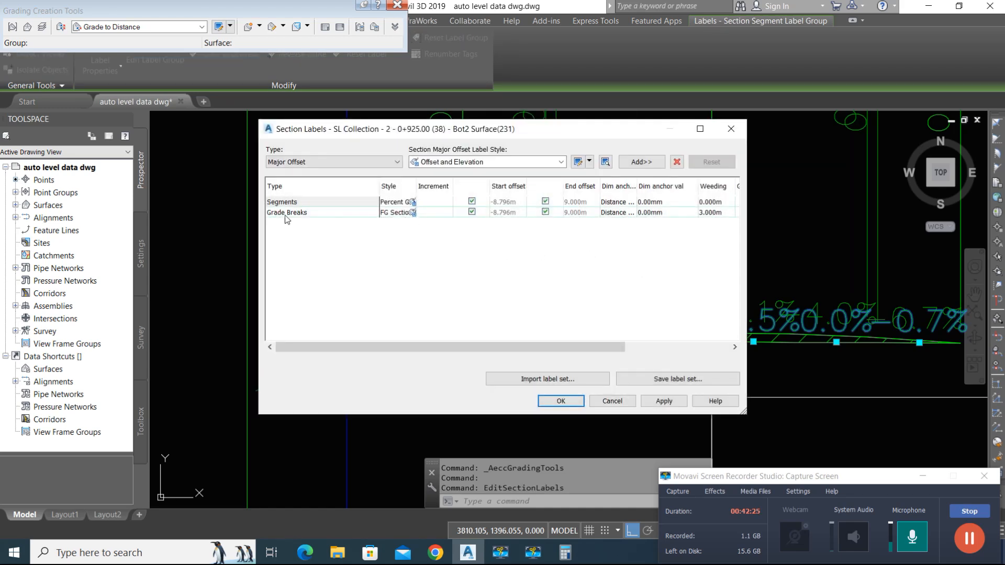
# Set the Grade component's text height to 0.10 mm in the Percent Grade segment label style and apply it to the section labels.
pyautogui.click(412, 202)
pyautogui.click(543, 267)
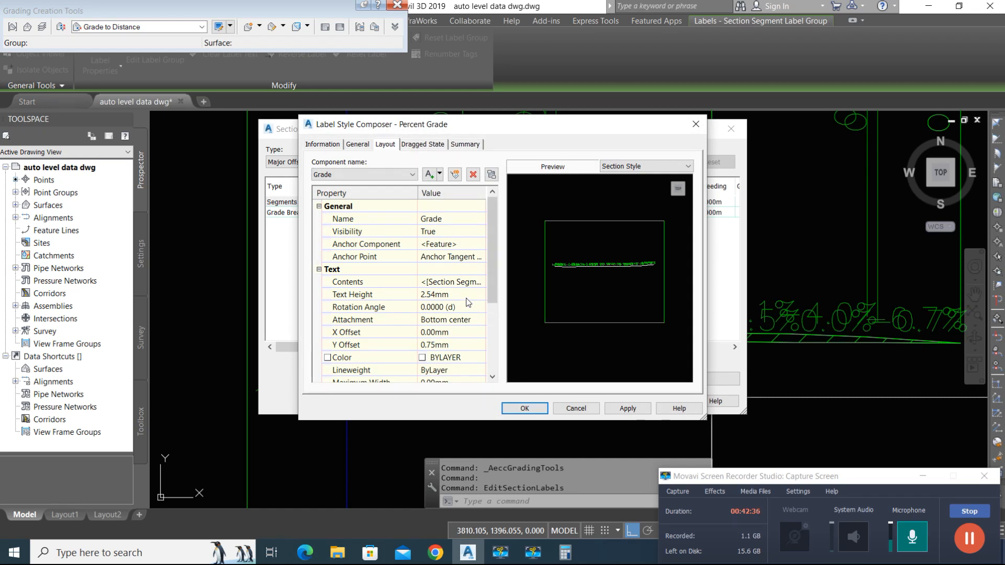
pyautogui.click(439, 295)
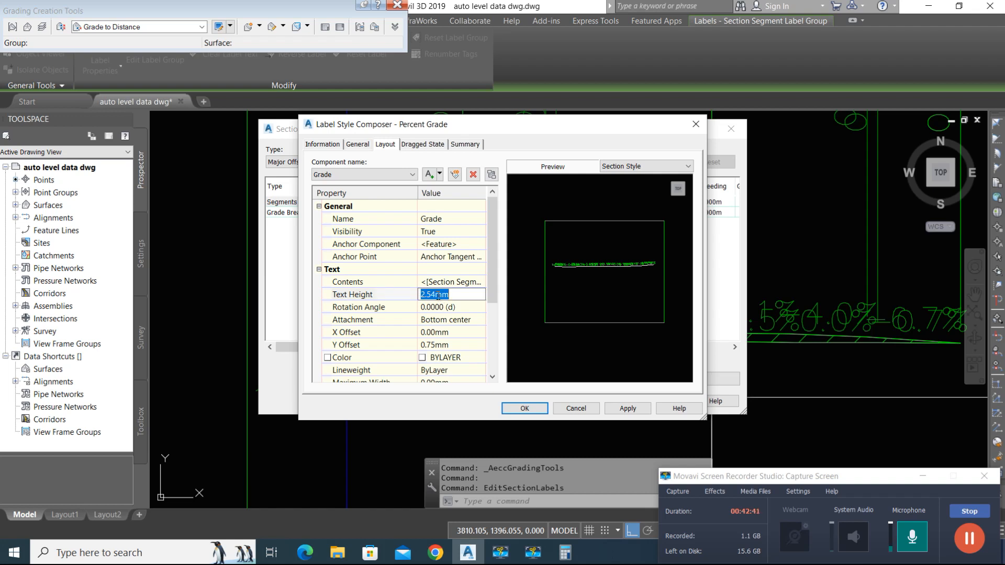
pyautogui.press('BackSpace')
pyautogui.write('.')
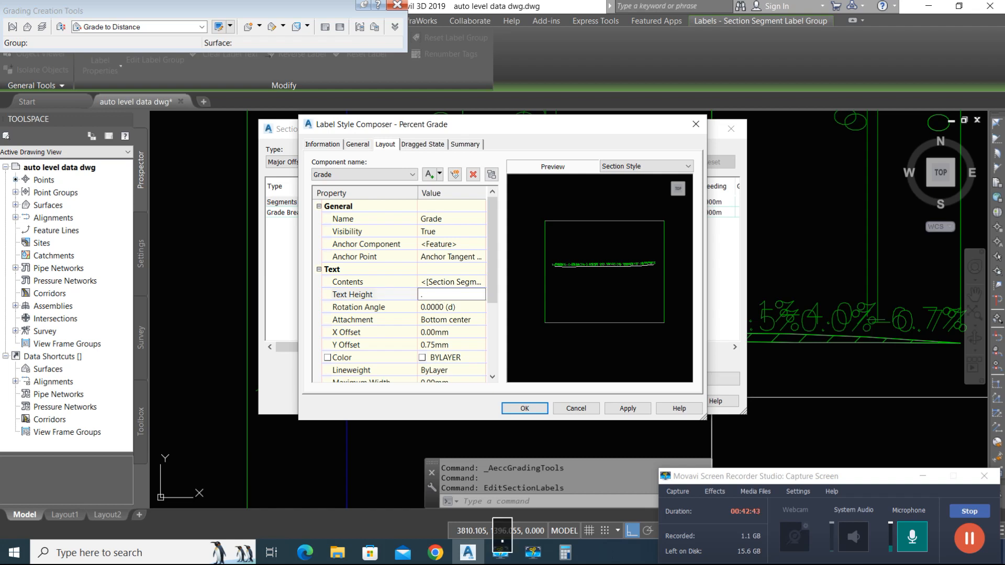
pyautogui.write('1')
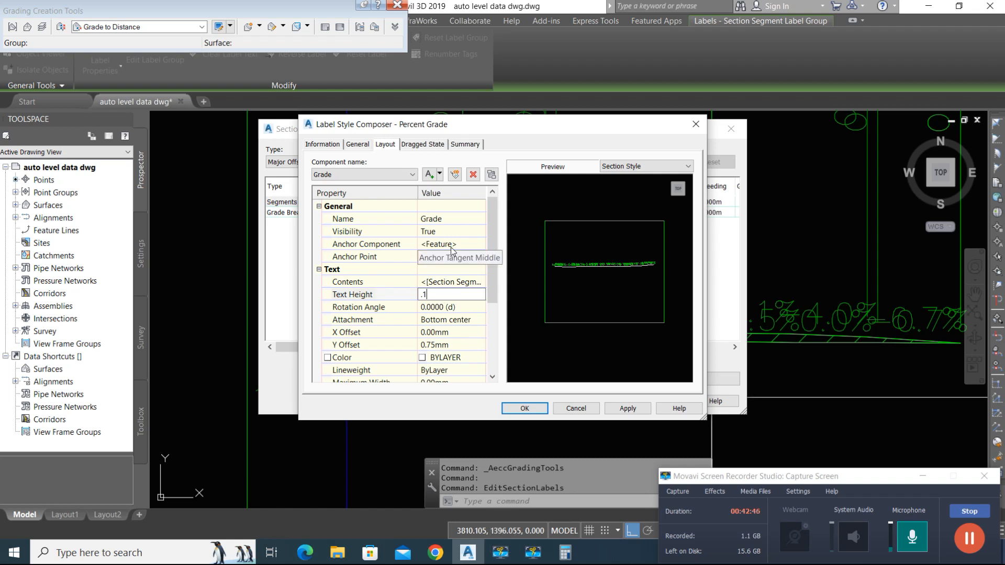
pyautogui.click(627, 409)
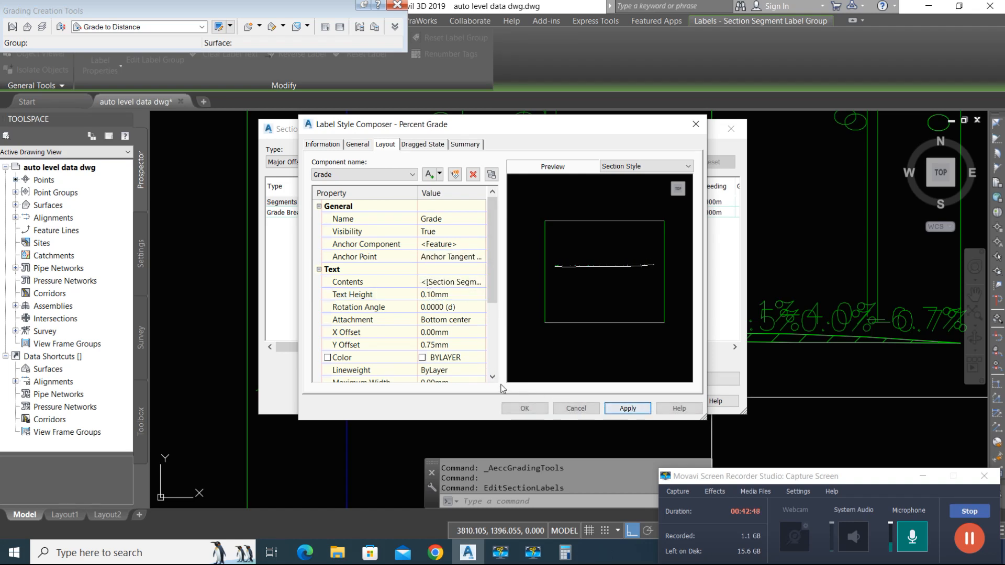
pyautogui.click(525, 408)
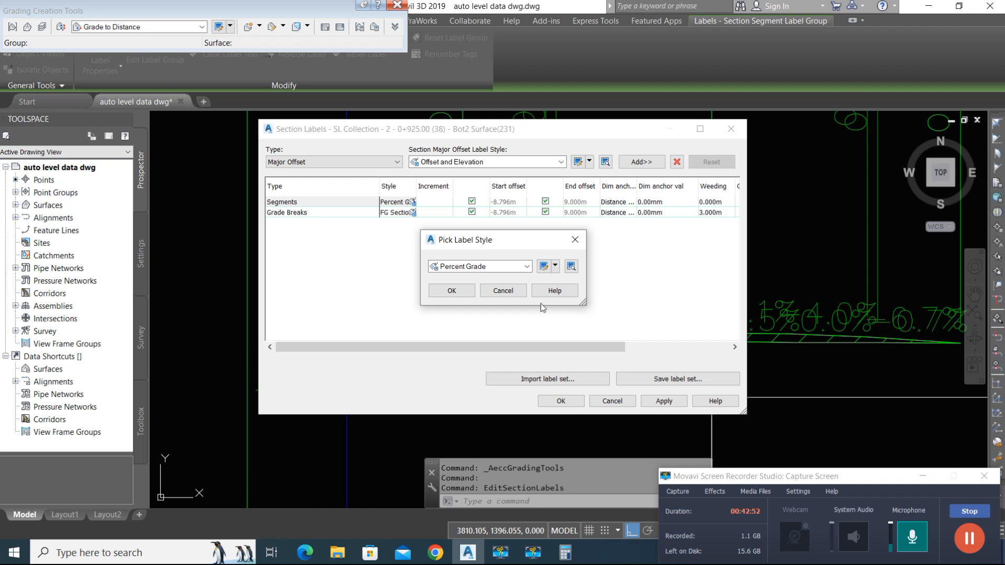
pyautogui.click(453, 293)
pyautogui.click(663, 404)
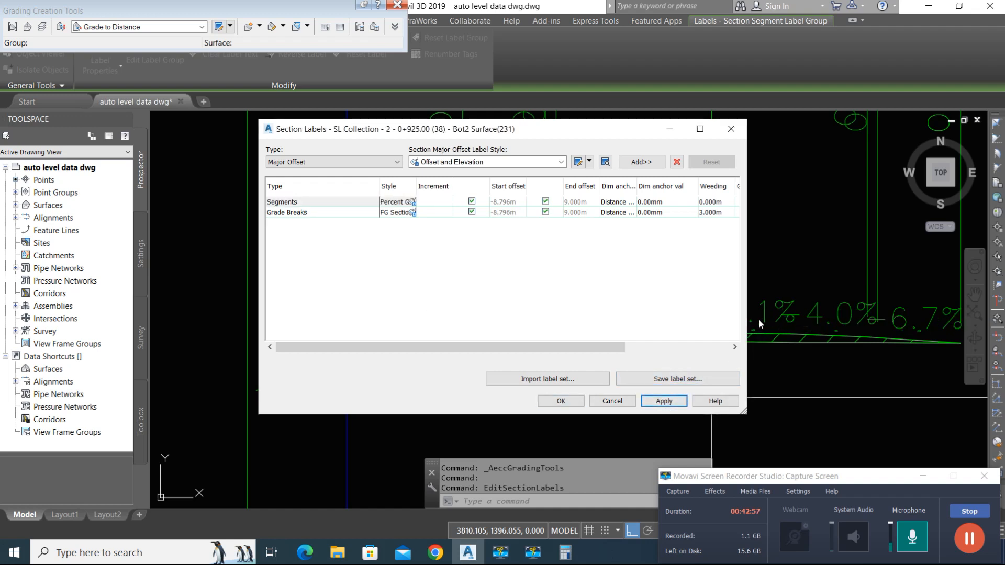
# Open the grade break label style FG Section Offset and Elevation for editing and review its line component's properties.
pyautogui.click(414, 215)
pyautogui.click(412, 213)
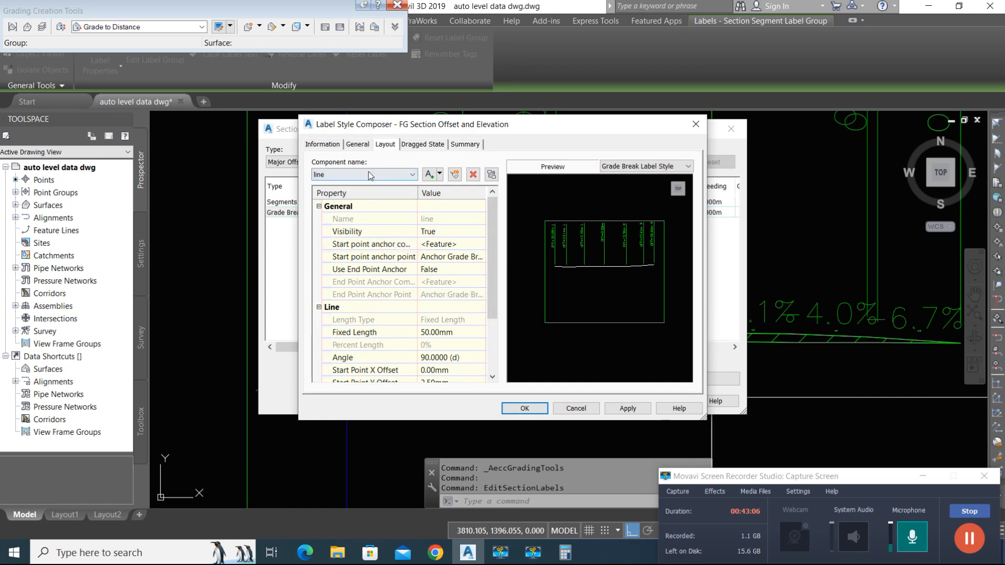
pyautogui.click(349, 176)
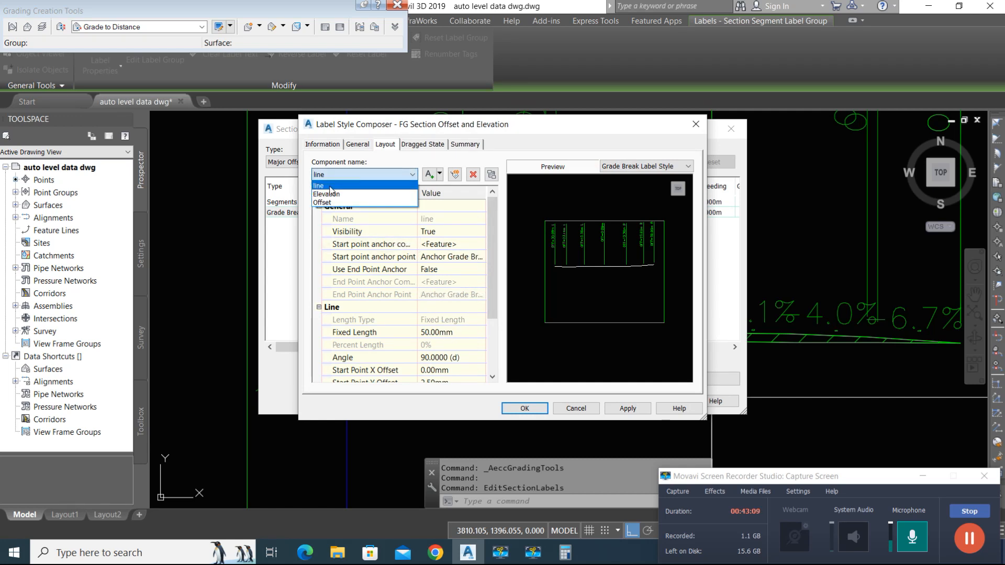
pyautogui.click(331, 186)
pyautogui.scroll(-2, 440, 324)
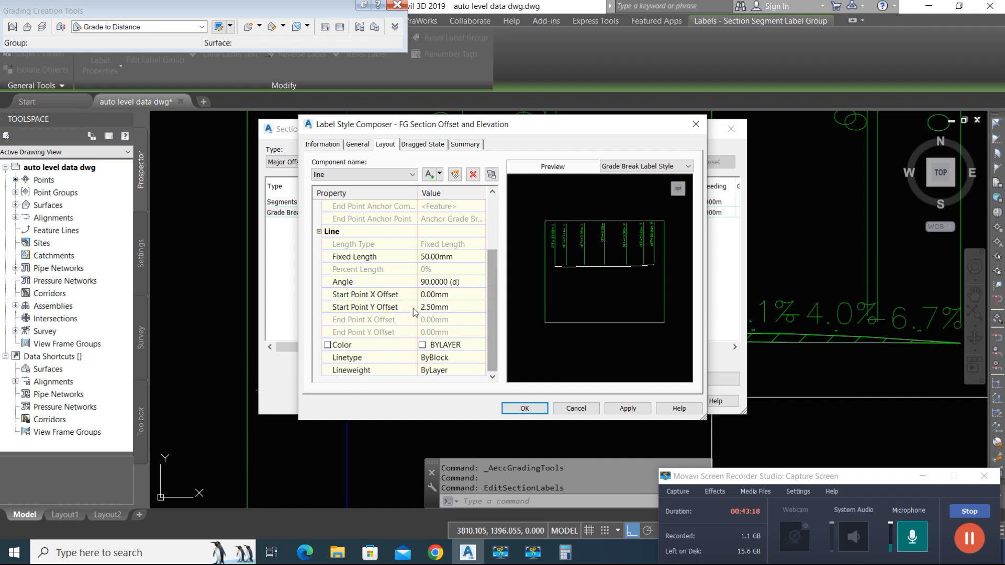
pyautogui.moveTo(489, 309); pyautogui.dragTo(486, 257)
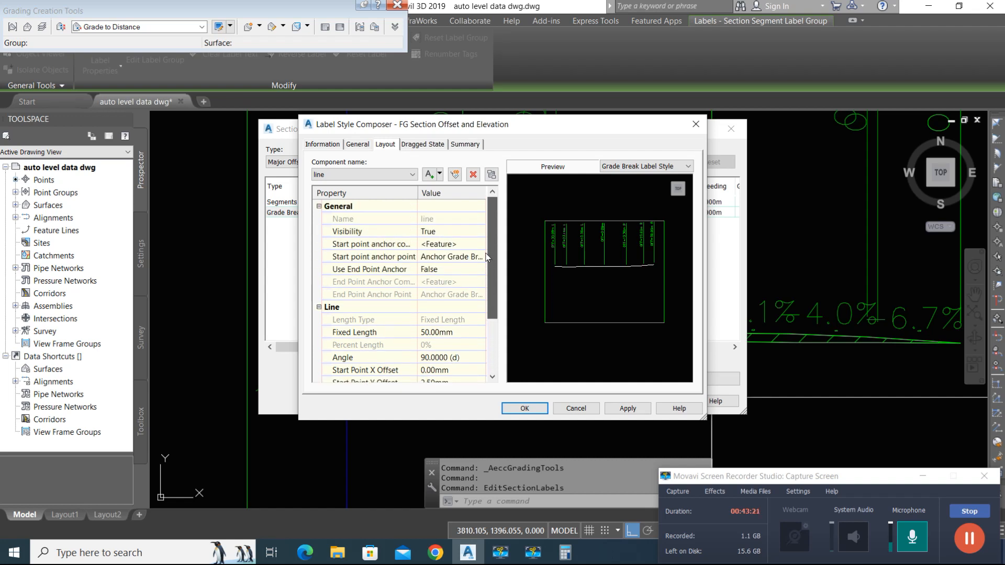
# Set the Elevation component's text height to 0.20 mm in the grade break label style and apply it.
pyautogui.click(370, 173)
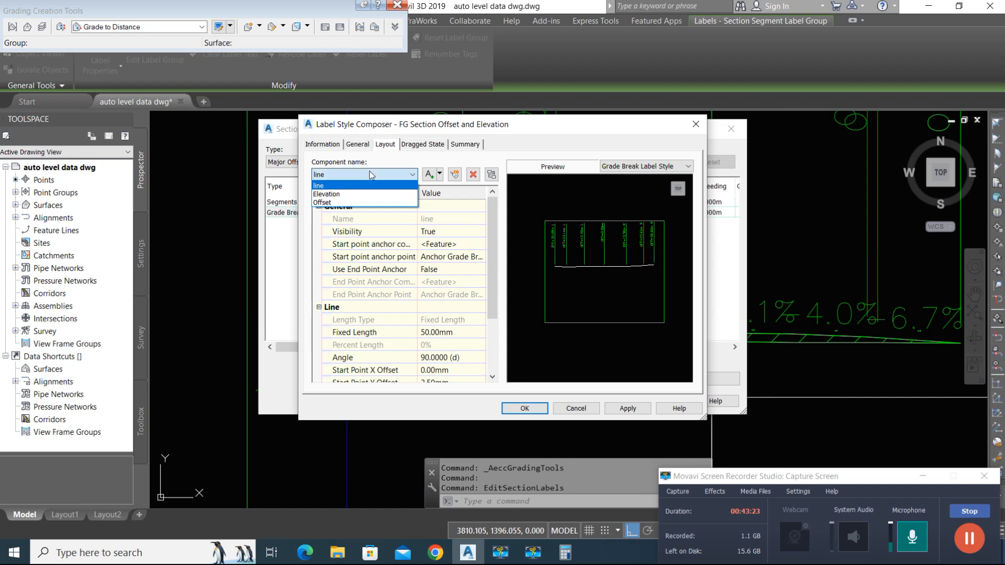
pyautogui.click(332, 194)
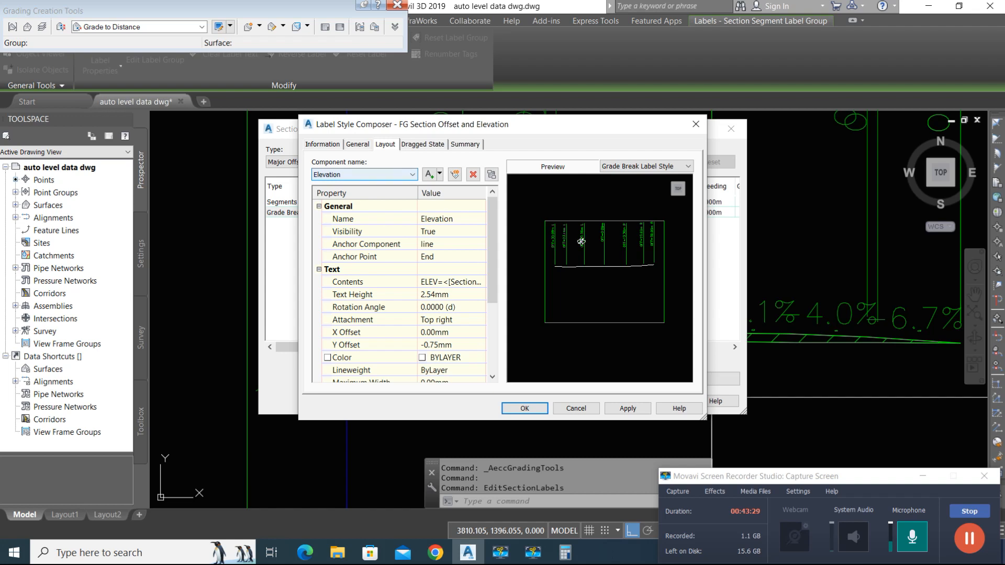
pyautogui.click(454, 295)
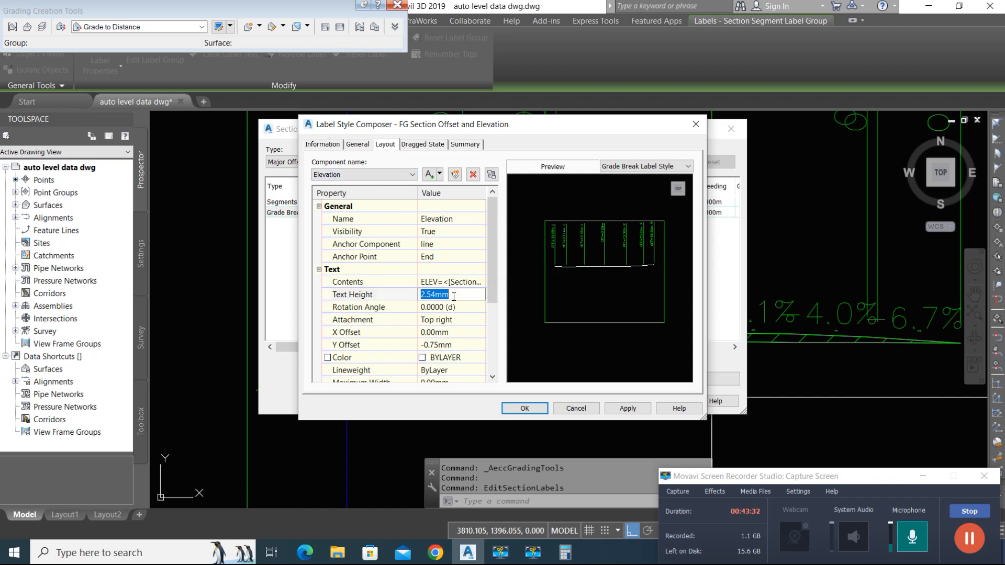
pyautogui.write('.2')
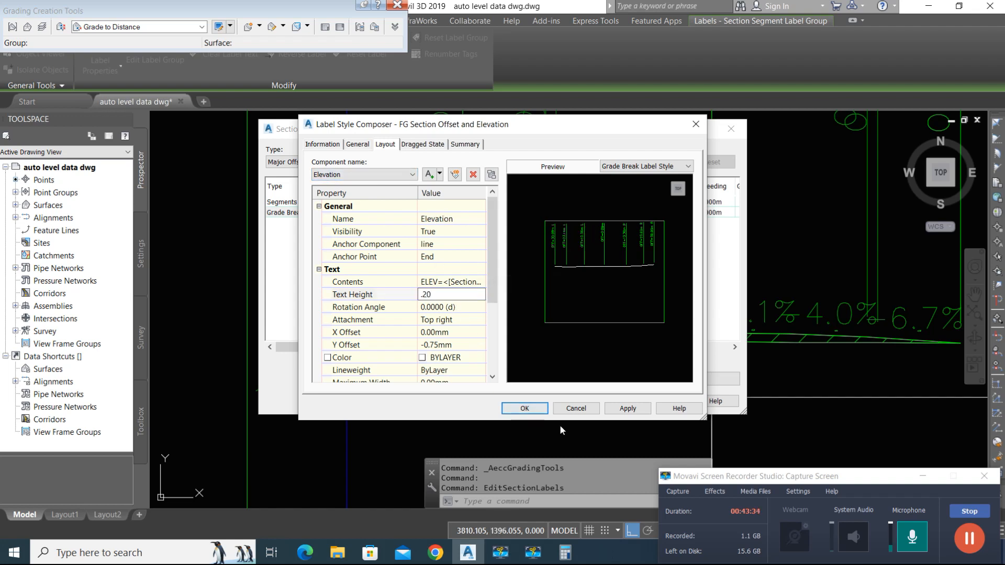
pyautogui.click(980, 548)
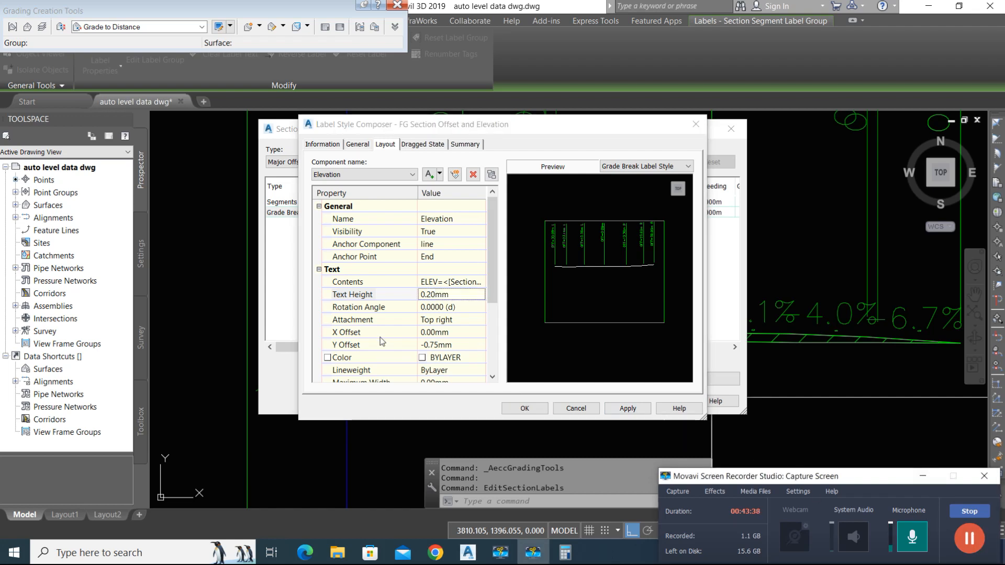
pyautogui.click(920, 474)
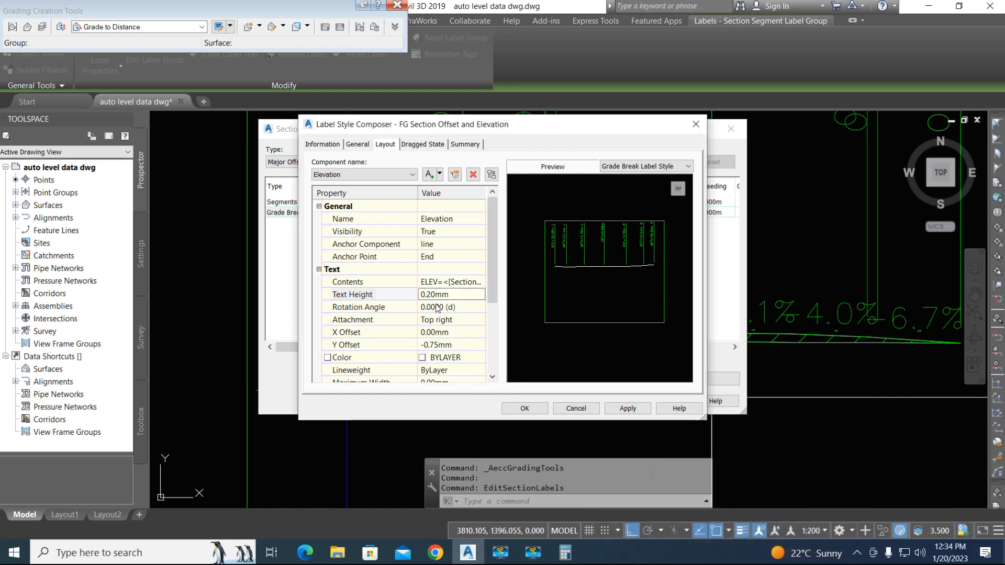
pyautogui.click(618, 409)
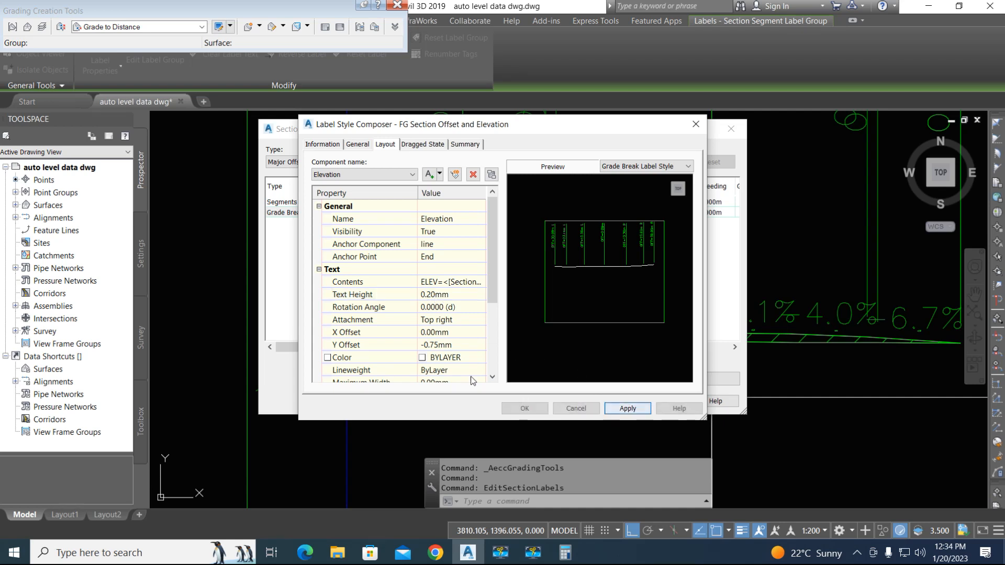
# Set the Offset component's text height to 0.25 mm in the grade break label style and apply it.
pyautogui.click(369, 174)
pyautogui.click(339, 203)
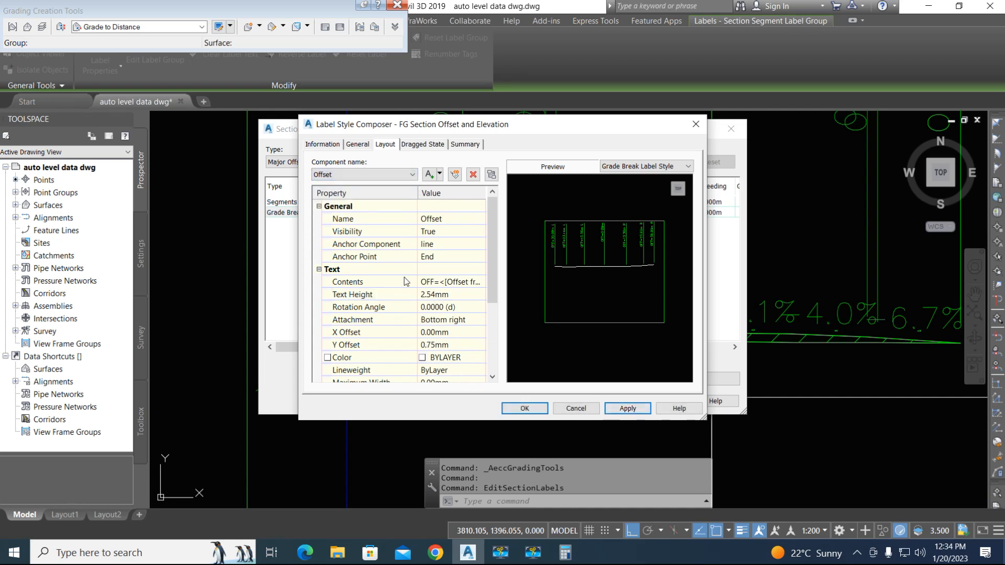
pyautogui.click(453, 294)
pyautogui.write('.')
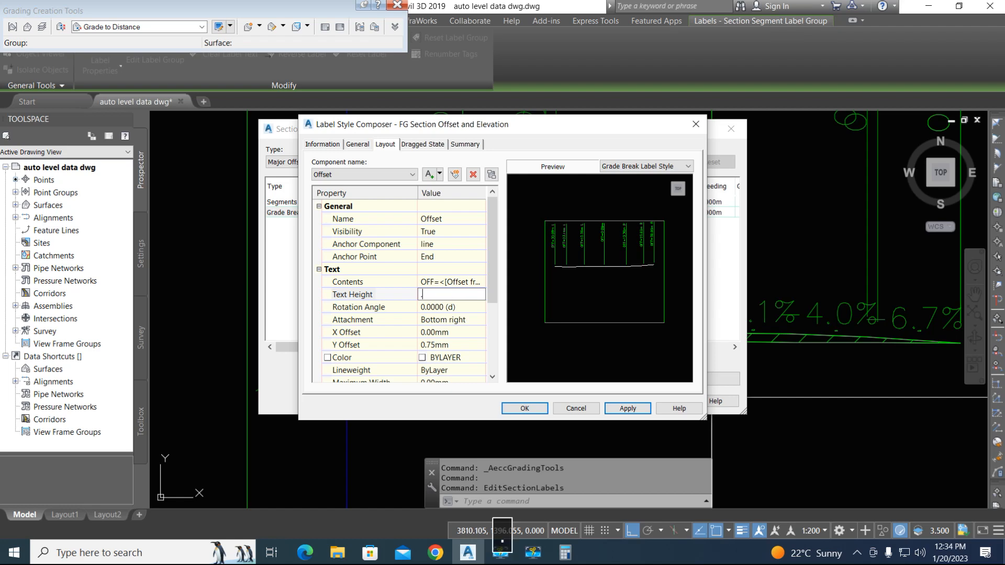
pyautogui.write('25')
pyautogui.click(615, 409)
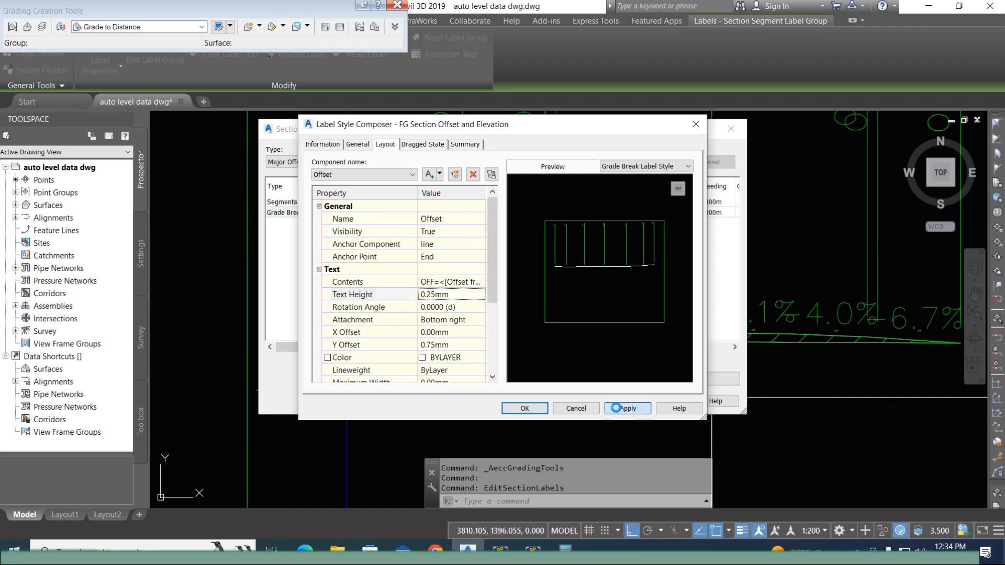
# Accept the FG Section Offset and Elevation style for the grade breaks and apply the section label settings to the section.
pyautogui.click(511, 411)
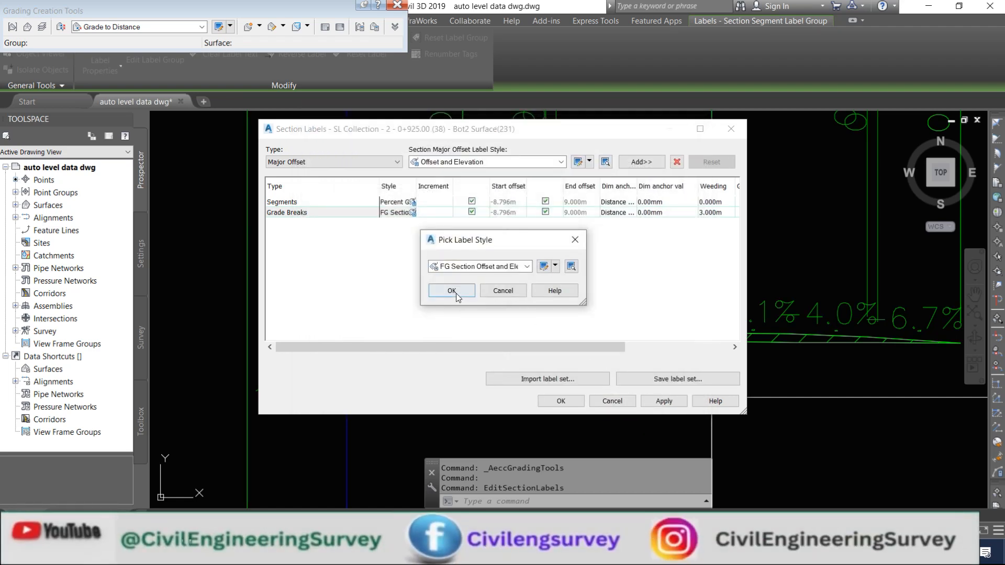
pyautogui.click(452, 291)
pyautogui.click(664, 401)
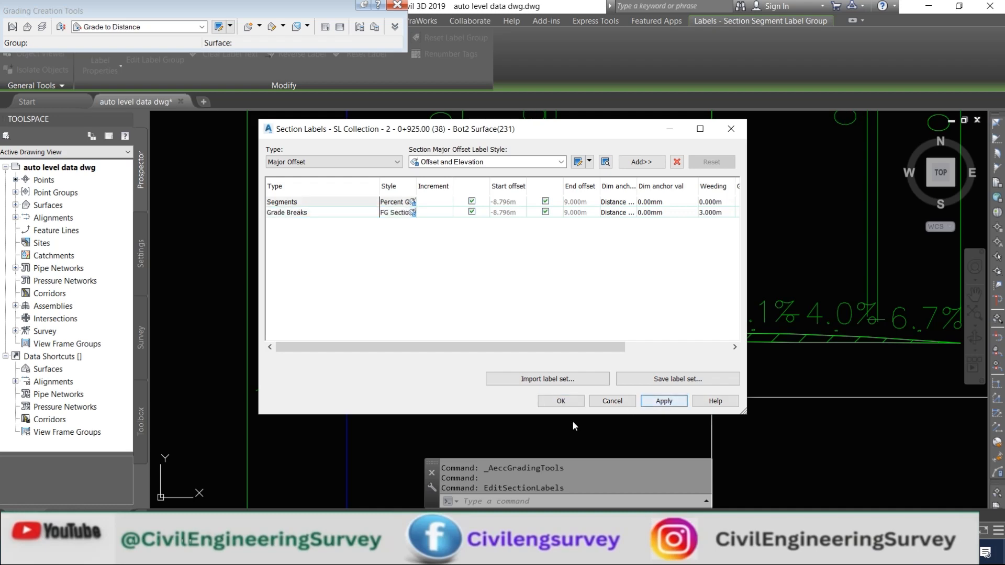
pyautogui.click(554, 401)
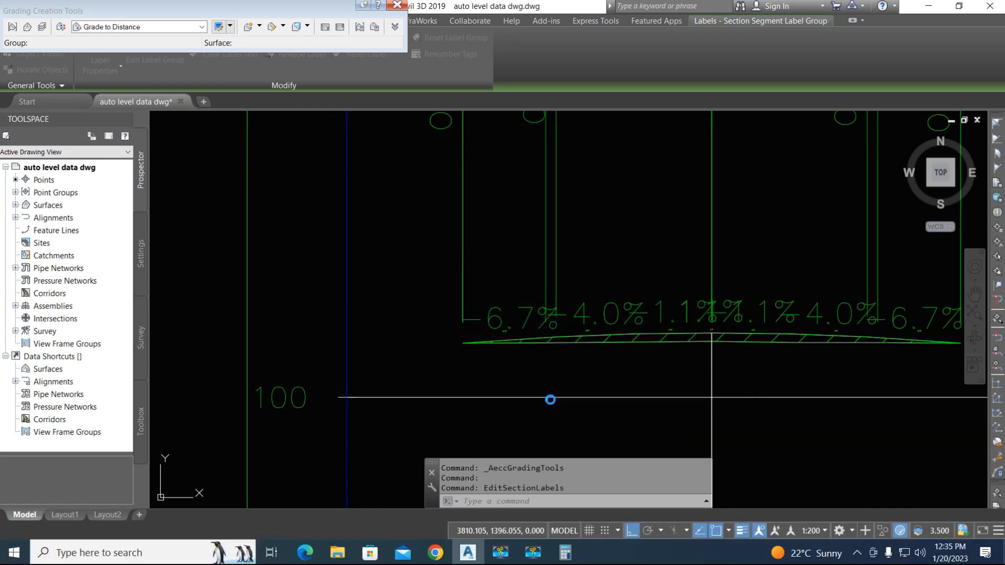
pyautogui.press('Escape')
pyautogui.scroll(-5, 579, 381)
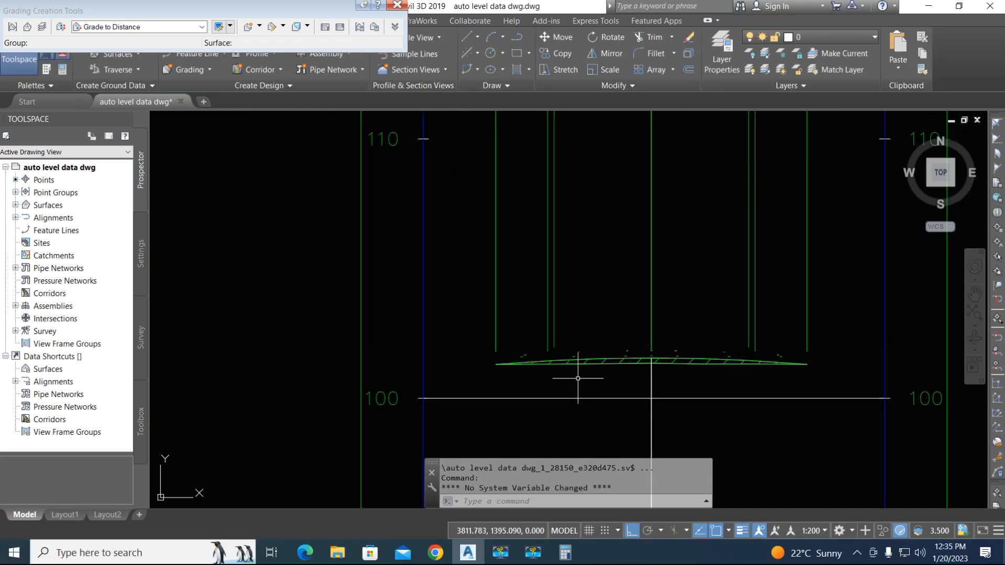
# Examine the placement and legibility of the offset and elevation labels at the section's centreline and neighbouring grade breaks.
pyautogui.scroll(8, 572, 262)
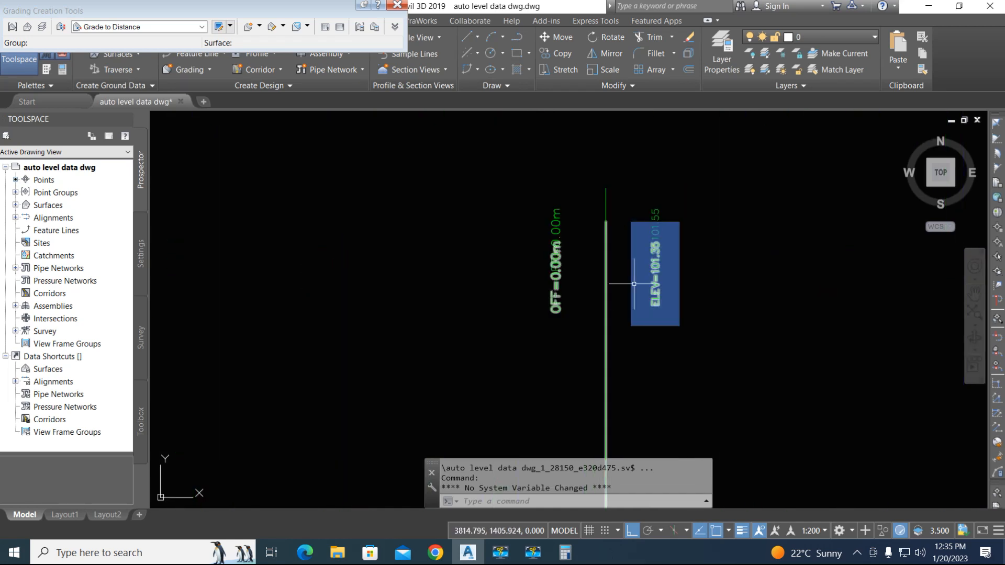
pyautogui.scroll(2, 655, 244)
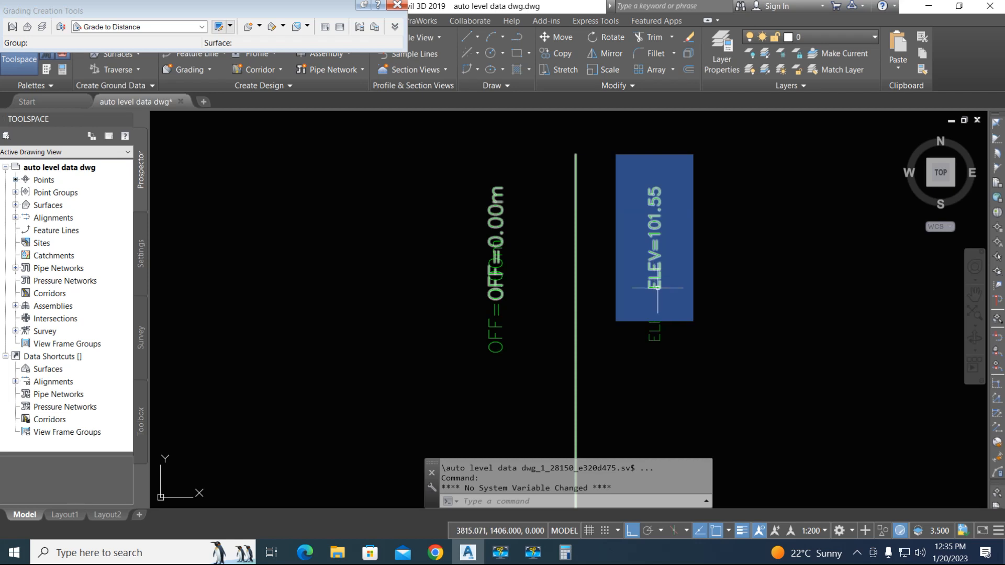
pyautogui.click(495, 275)
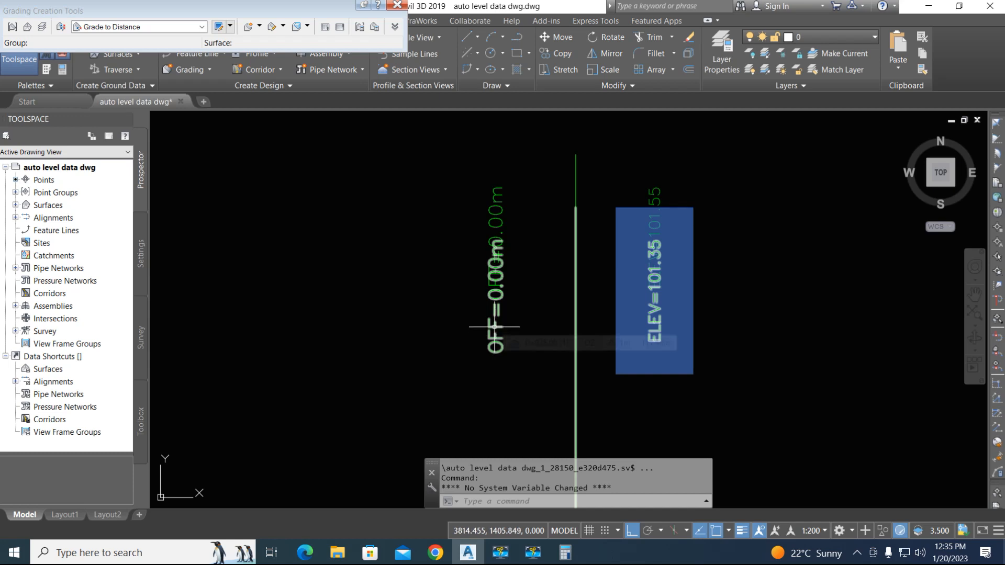
pyautogui.scroll(-5, 493, 325)
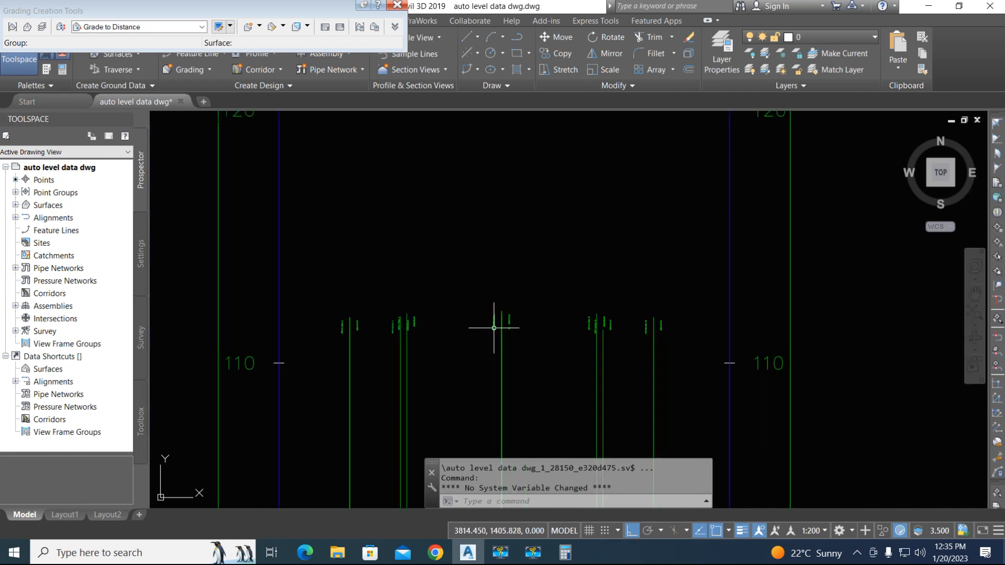
pyautogui.scroll(-2, 494, 324)
pyautogui.scroll(7, 495, 327)
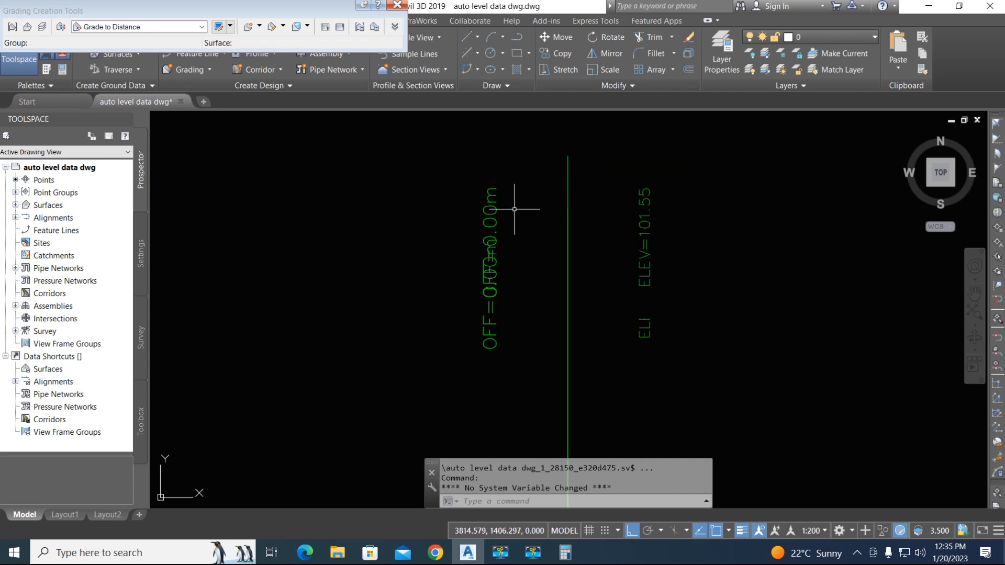
pyautogui.scroll(-8, 576, 282)
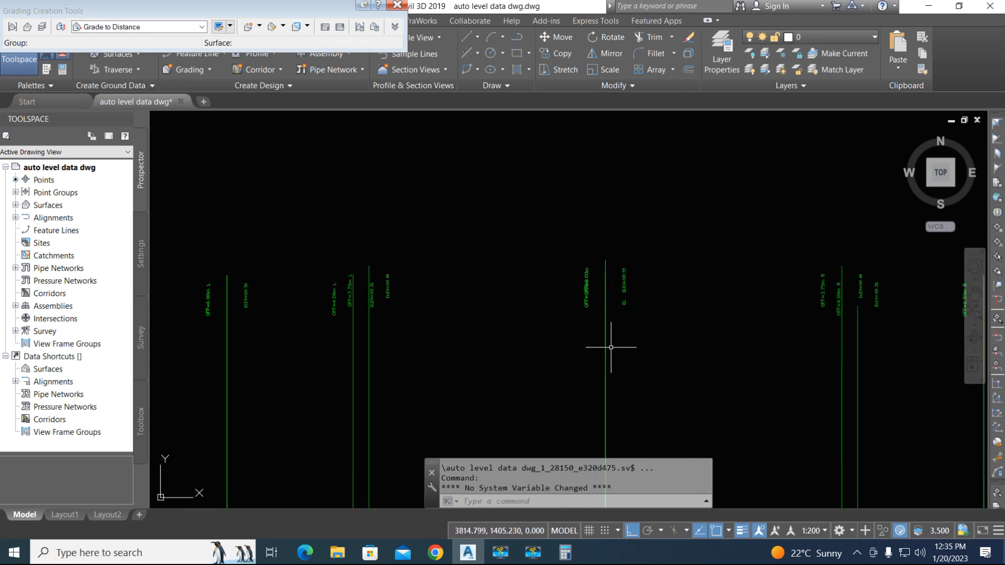
pyautogui.scroll(-2, 567, 260)
# Inspect the percent grade labels above the hatched fill across the section's road surfaces.
pyautogui.scroll(6, 545, 336)
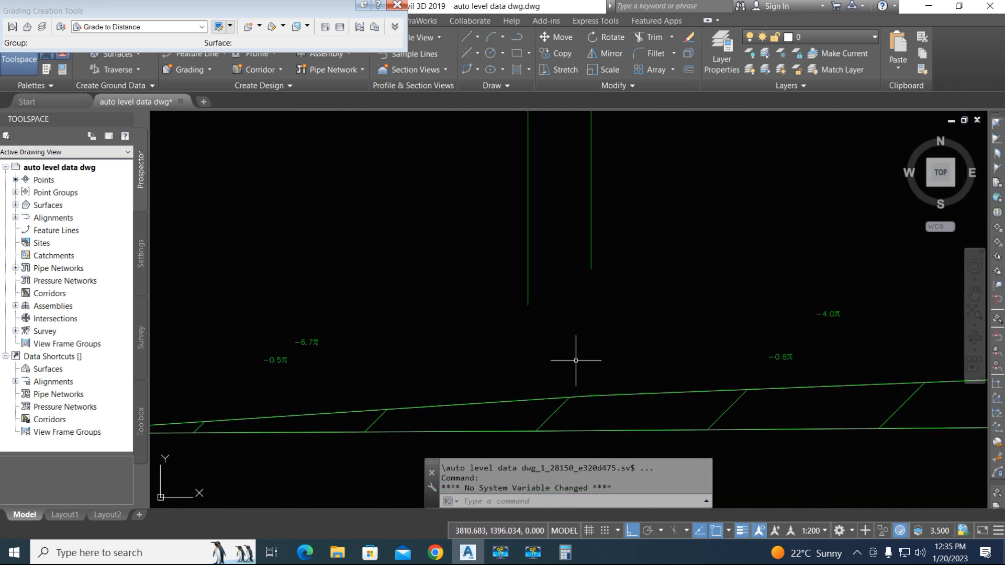
pyautogui.moveTo(847, 350); pyautogui.dragTo(457, 357, button='middle')
pyautogui.scroll(-3, 414, 349)
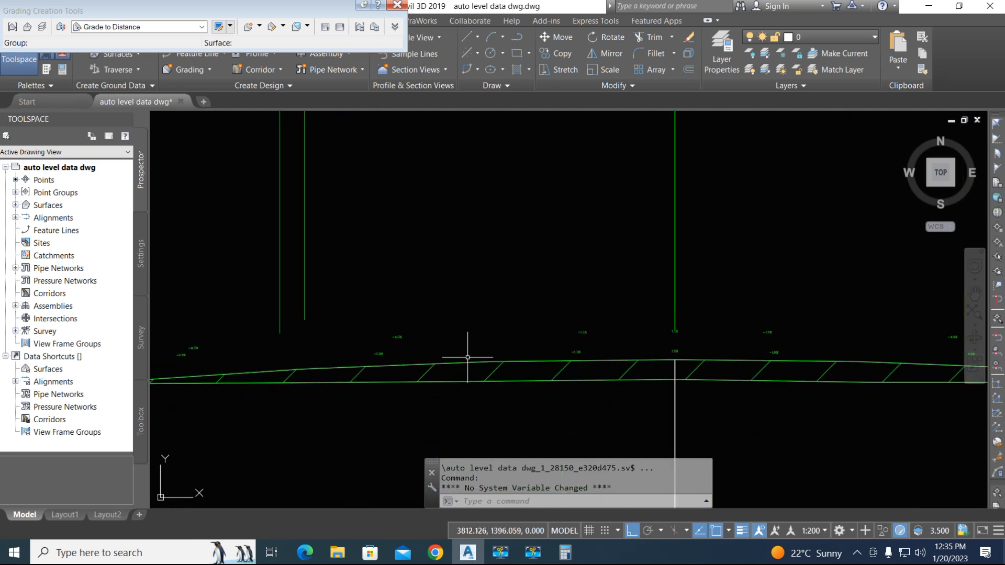
pyautogui.scroll(2, 703, 359)
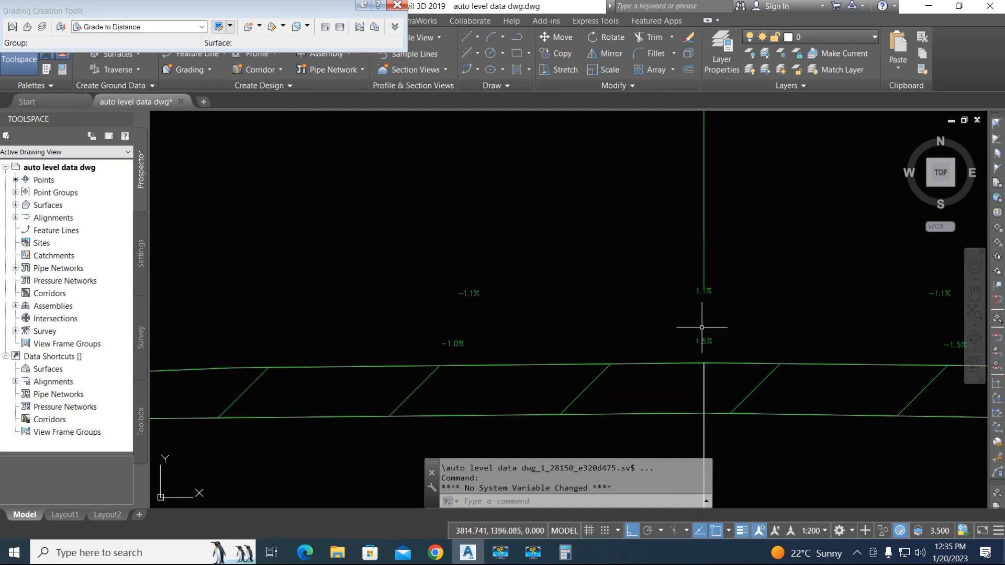
pyautogui.scroll(-5, 645, 322)
pyautogui.scroll(-3, 651, 324)
pyautogui.scroll(2, 641, 322)
# Open the FG Section Offset and Elevation style of the Bot2 surface's grade break labels for editing from the section label settings.
pyautogui.moveTo(591, 263); pyautogui.dragTo(543, 429, button='middle')
pyautogui.scroll(2, 487, 271)
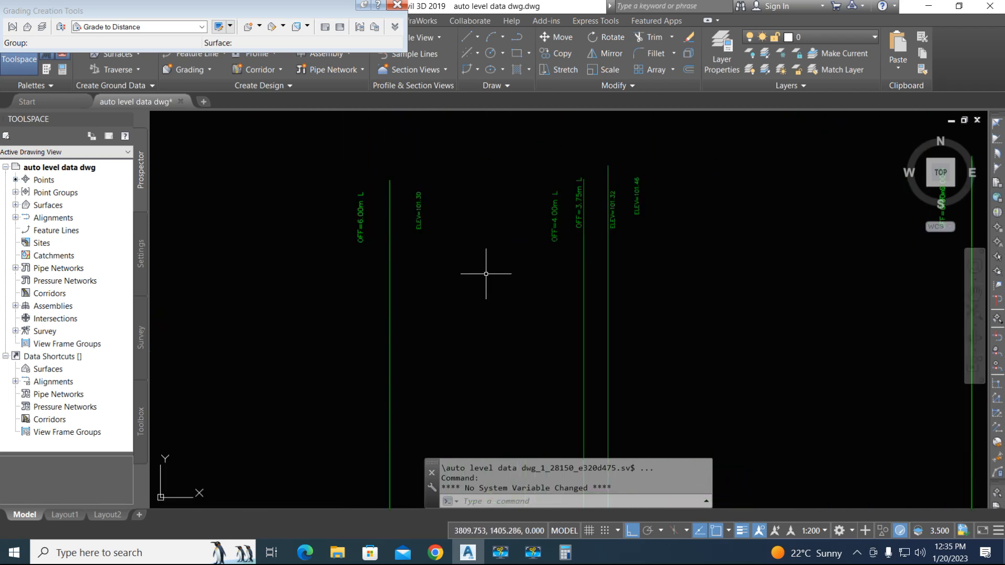
pyautogui.scroll(2, 549, 225)
pyautogui.click(553, 226)
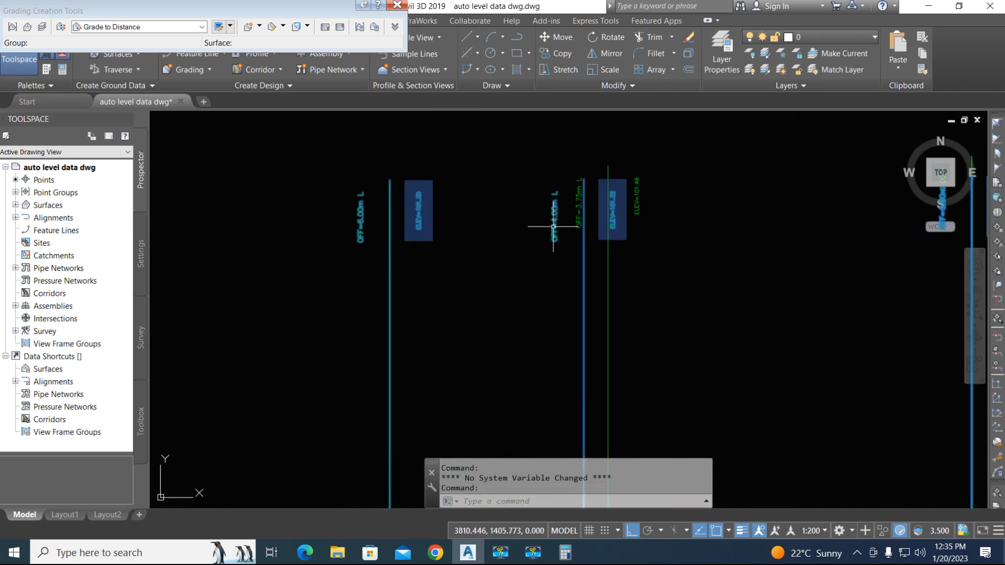
pyautogui.rightClick(554, 227)
pyautogui.click(619, 401)
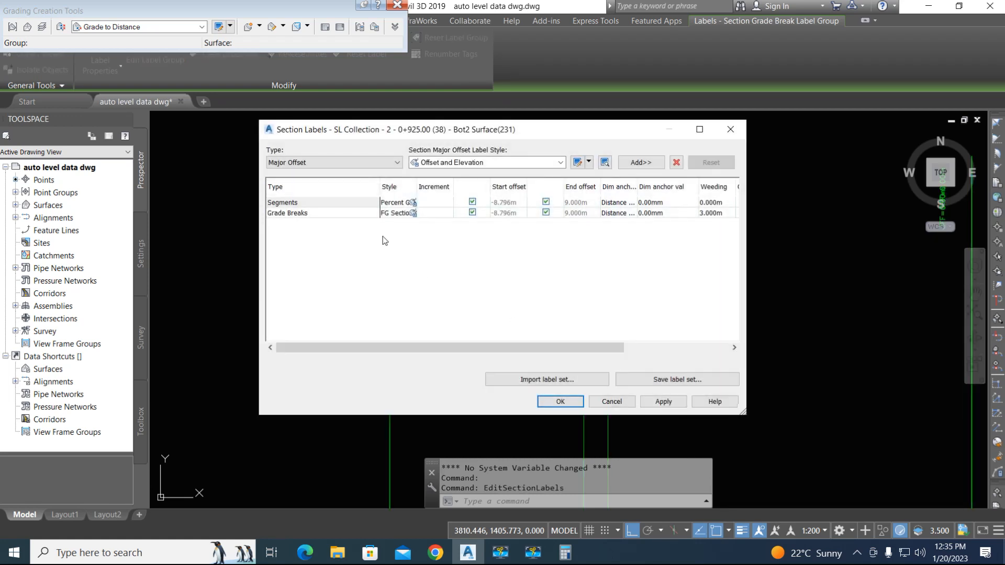
pyautogui.click(413, 214)
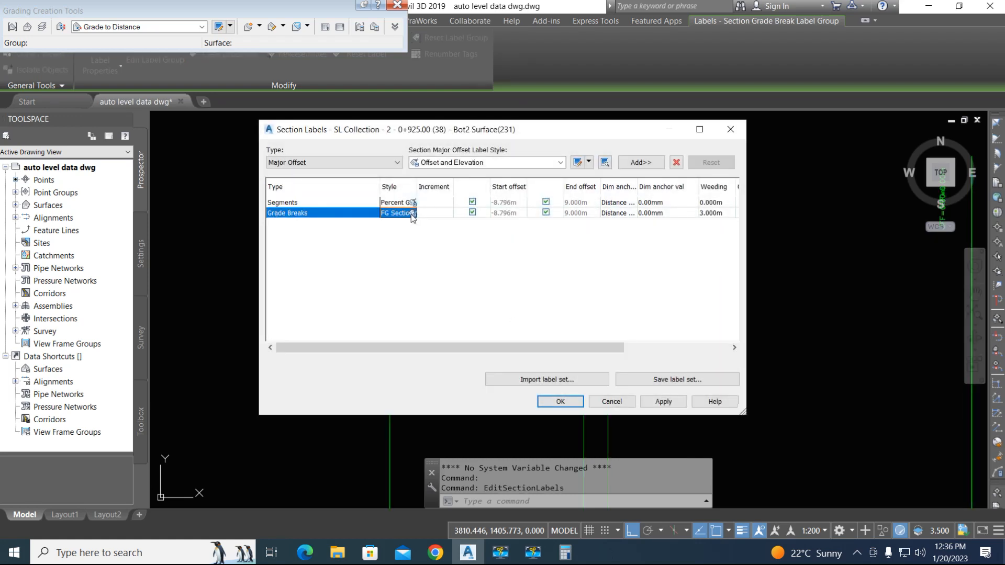
pyautogui.click(413, 213)
pyautogui.click(544, 265)
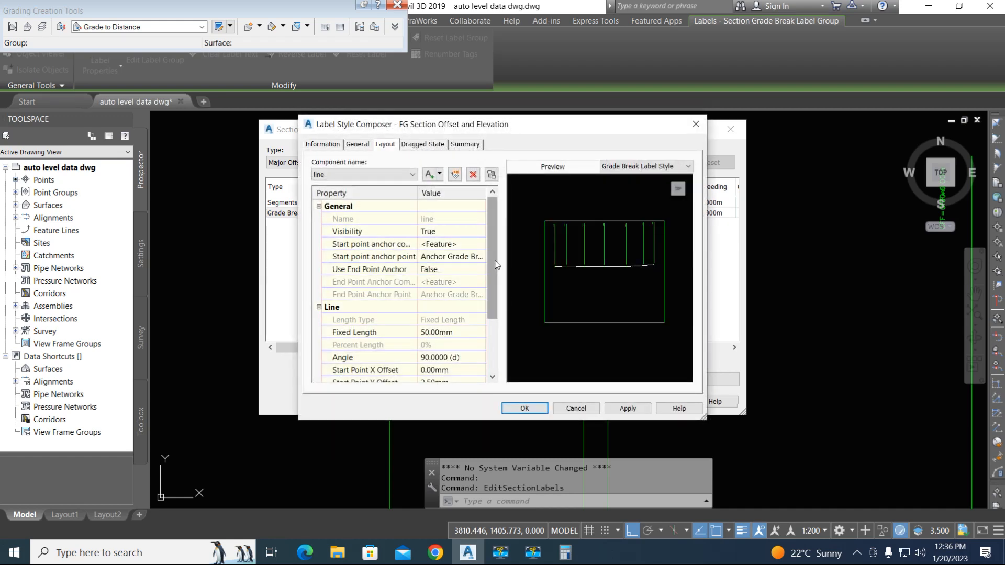
# Review the line component's anchor, length, angle and offset properties in the grade break label style.
pyautogui.moveTo(495, 263); pyautogui.dragTo(496, 324)
pyautogui.scroll(2, 497, 329)
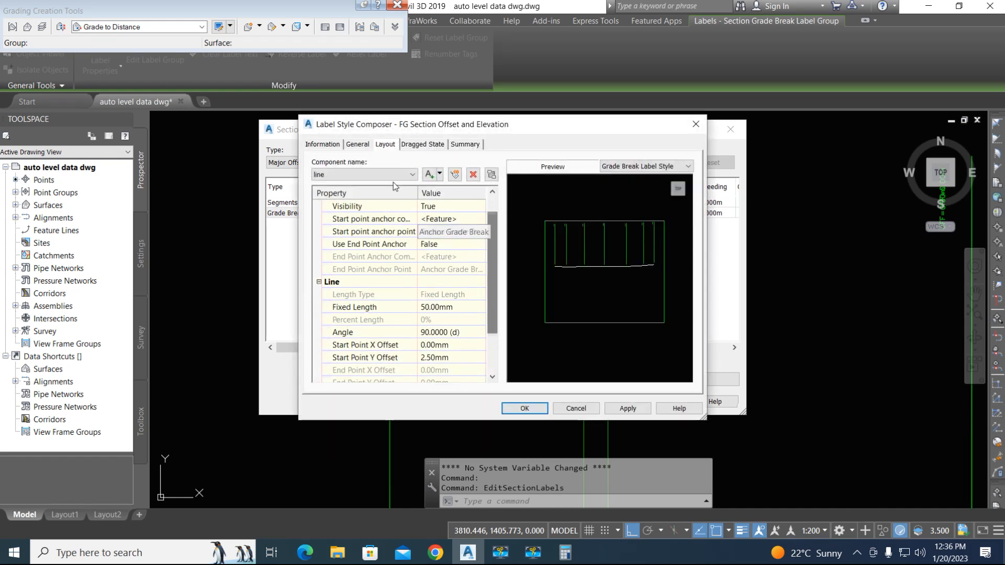
pyautogui.click(379, 175)
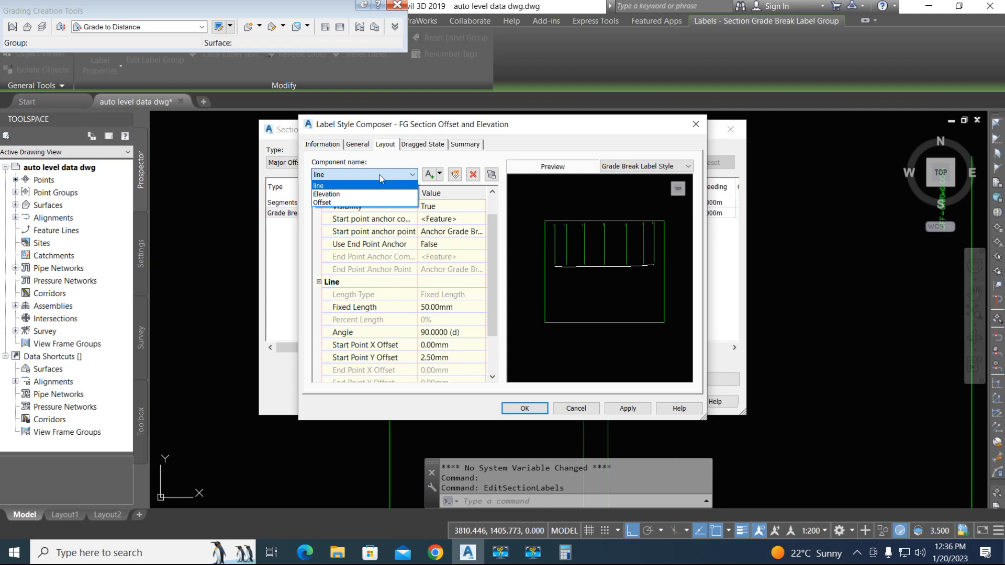
pyautogui.click(379, 175)
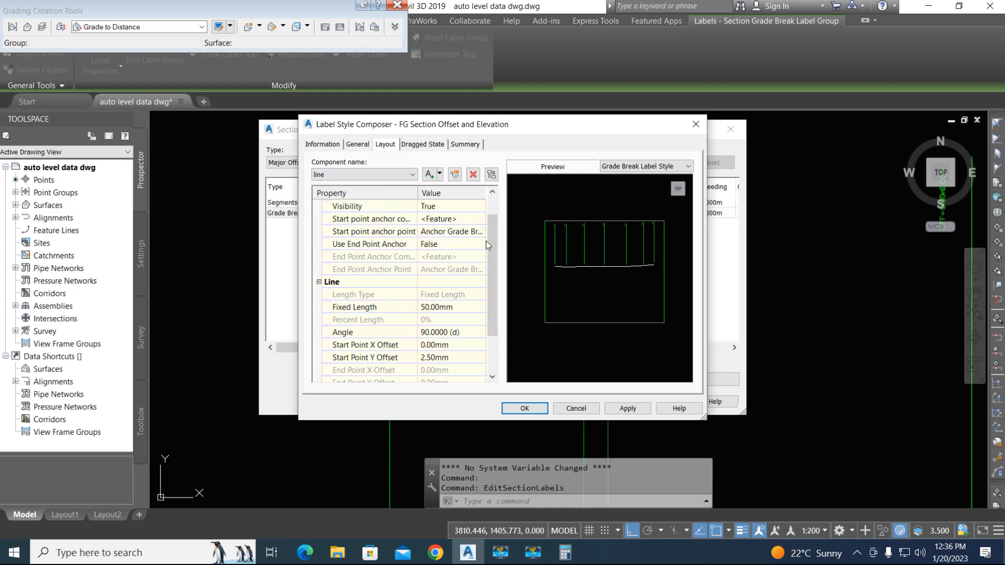
pyautogui.moveTo(493, 247); pyautogui.dragTo(494, 278)
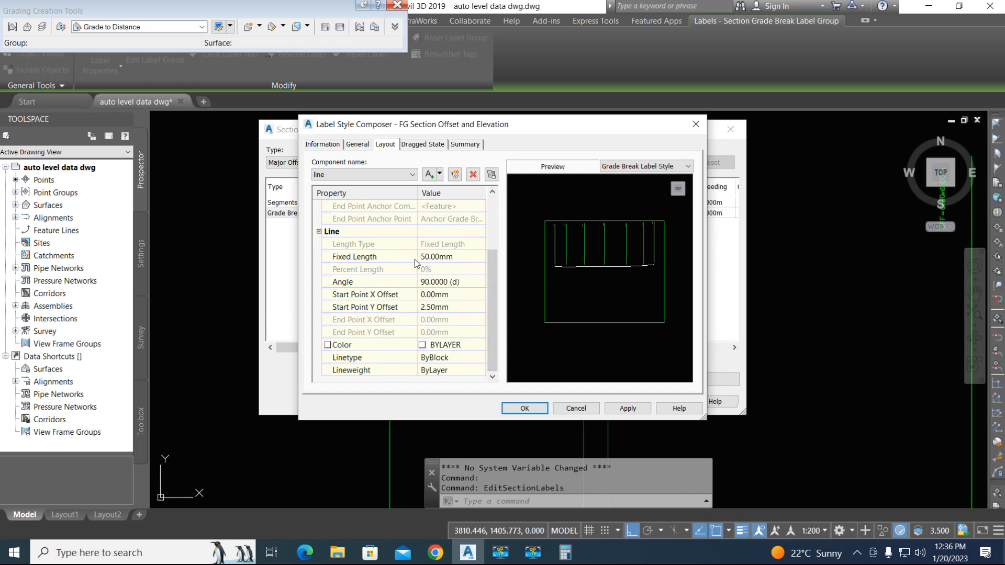
# Switch to the Offset component of the label style and set its X offset to 0.15 mm.
pyautogui.click(361, 175)
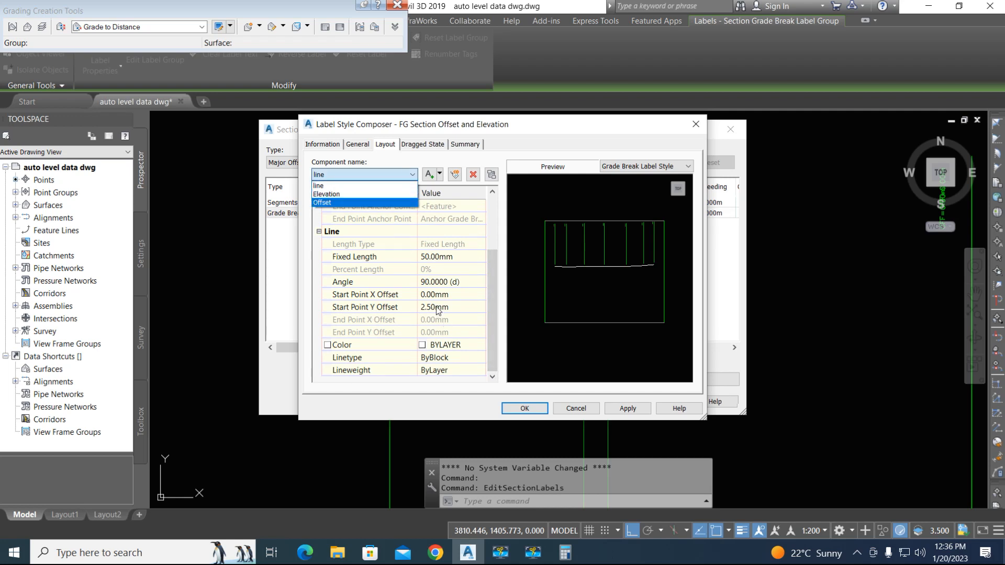
pyautogui.click(321, 203)
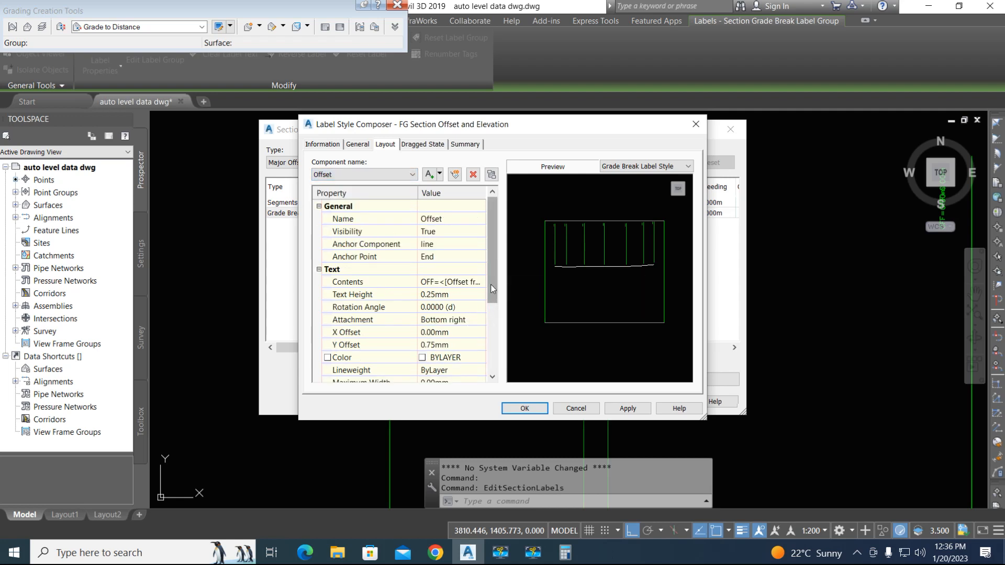
pyautogui.moveTo(492, 281); pyautogui.dragTo(489, 325)
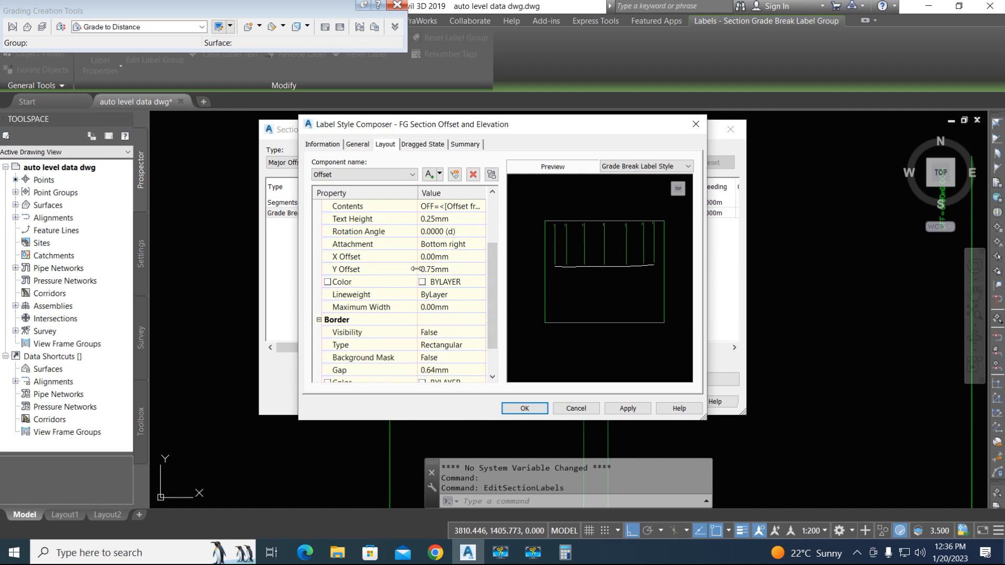
pyautogui.click(433, 257)
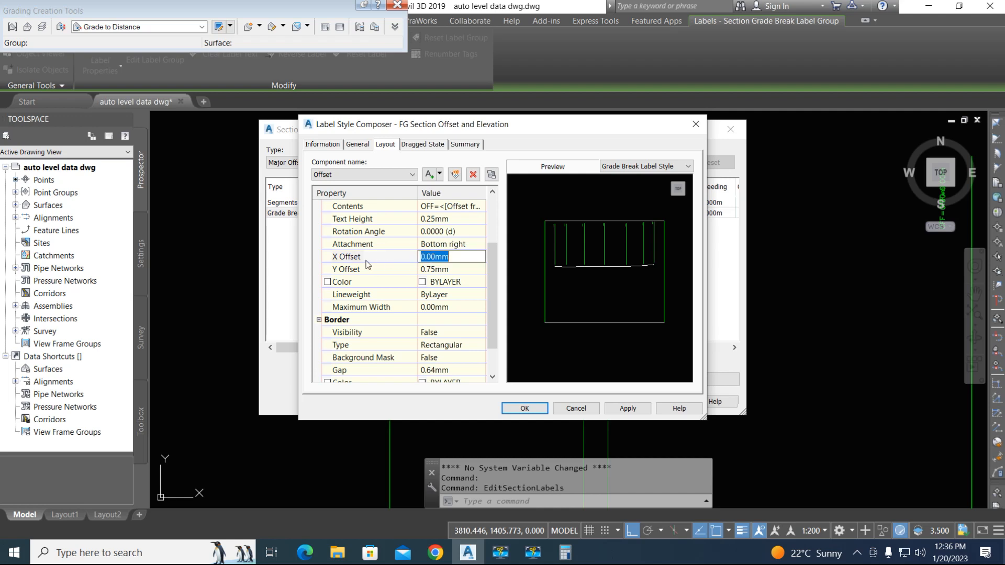
pyautogui.click(428, 257)
pyautogui.write('1')
pyautogui.write('5')
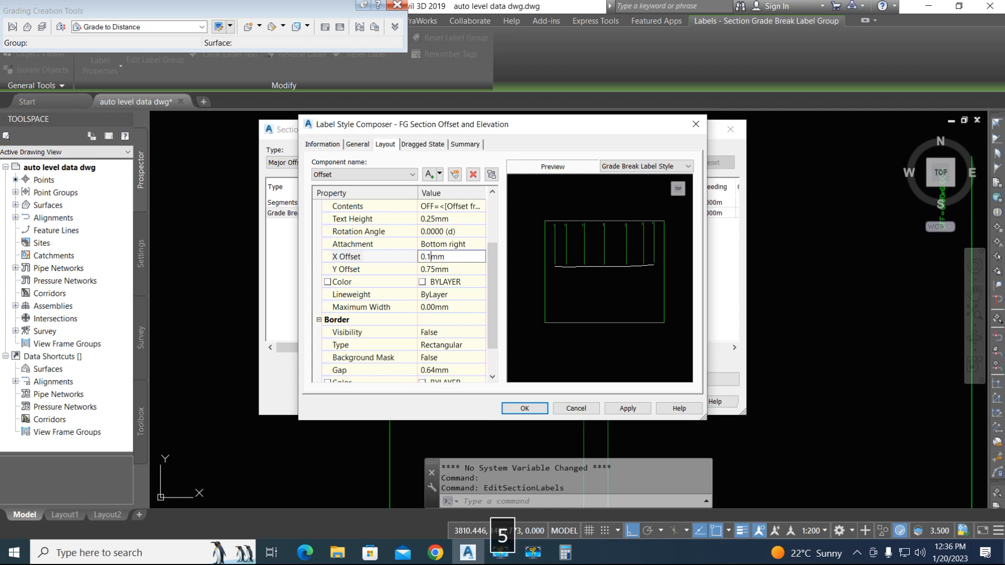
# Set the Offset component's text height to 0.40 mm and apply it to the label style.
pyautogui.moveTo(493, 283); pyautogui.dragTo(492, 241)
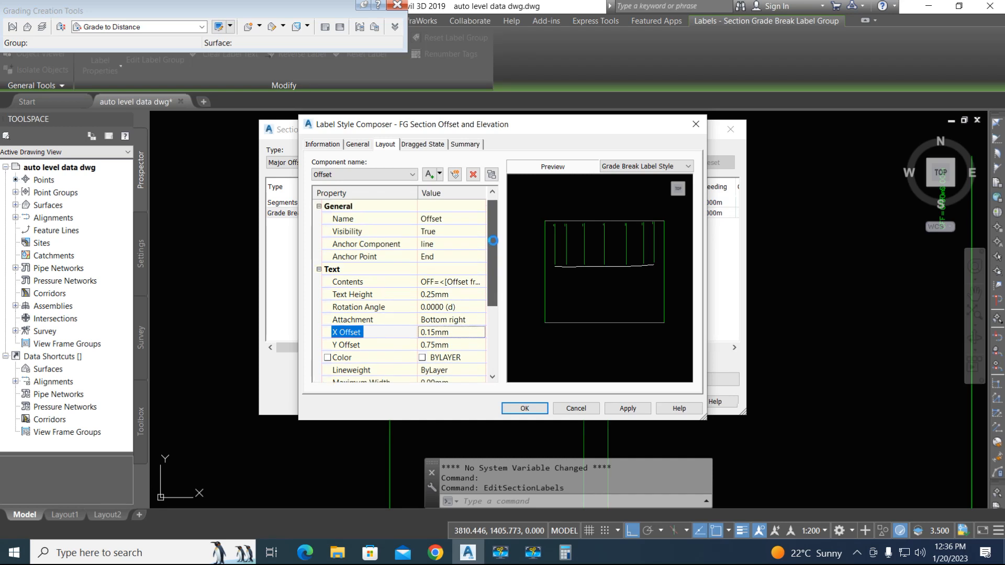
pyautogui.click(441, 297)
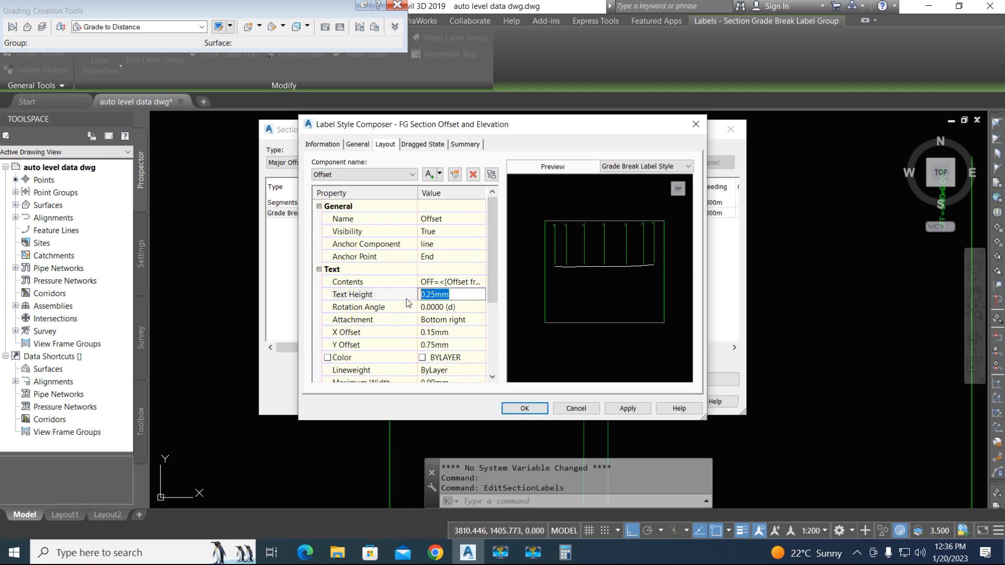
pyautogui.press('BackSpace')
pyautogui.write('.40')
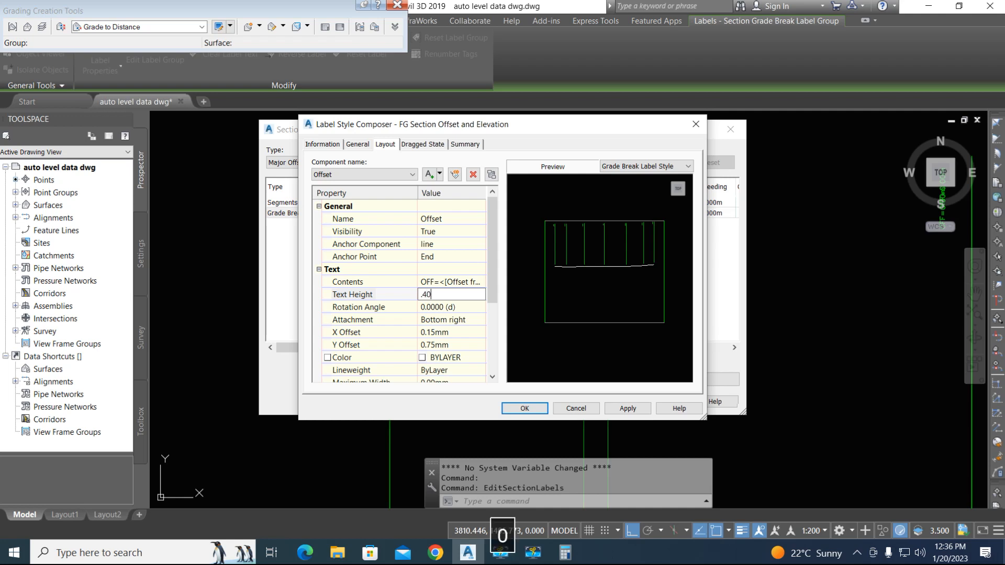
pyautogui.moveTo(496, 239)
pyautogui.mouseDown()
pyautogui.moveTo(495, 311)
pyautogui.moveTo(495, 240)
pyautogui.mouseUp()
pyautogui.click(627, 408)
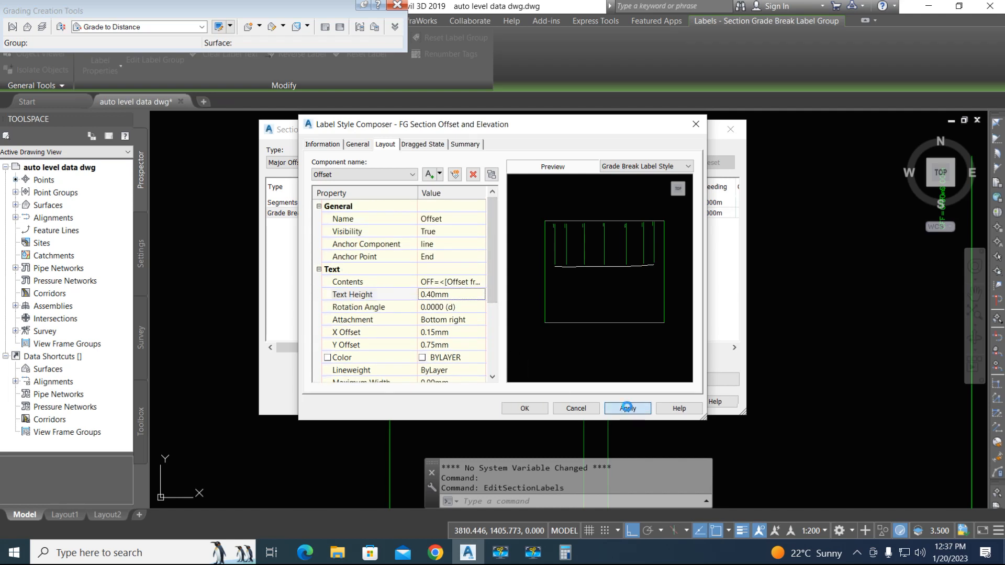
# Check the offset label in the style preview, set the Offset component's X offset to 0.35 mm and apply it.
pyautogui.scroll(3, 583, 243)
pyautogui.moveTo(547, 202); pyautogui.dragTo(586, 321, button='middle')
pyautogui.scroll(5, 526, 259)
pyautogui.moveTo(550, 259); pyautogui.dragTo(520, 270, button='middle')
pyautogui.scroll(-4, 608, 269)
pyautogui.scroll(4, 619, 270)
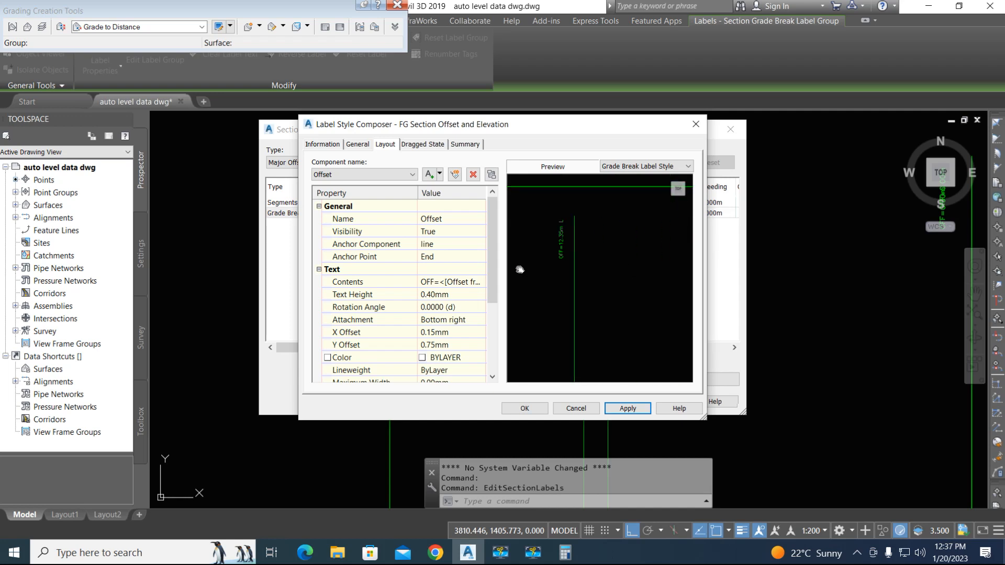
pyautogui.click(443, 333)
pyautogui.moveTo(455, 335); pyautogui.dragTo(441, 335)
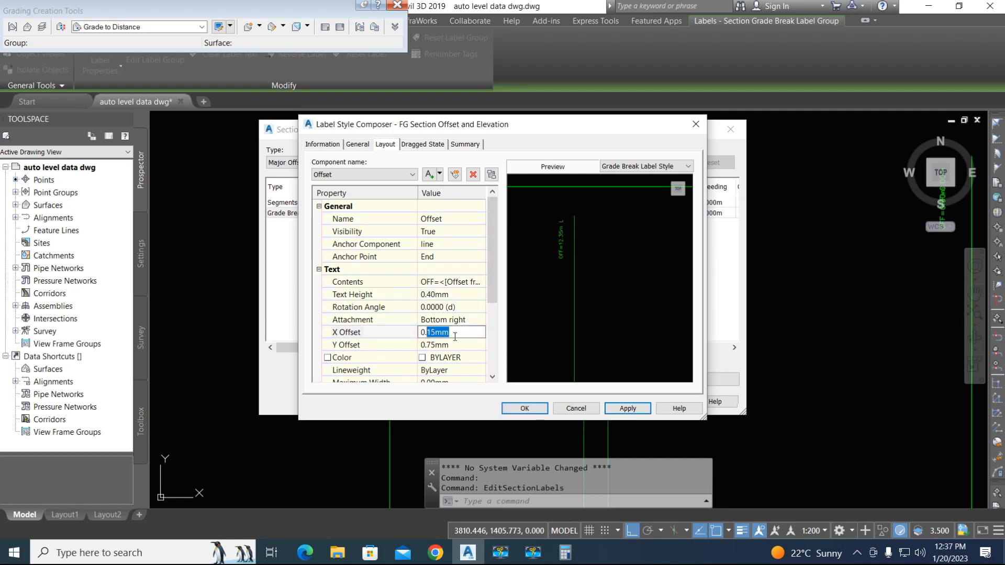
pyautogui.press('BackSpace')
pyautogui.write('3')
pyautogui.click(625, 408)
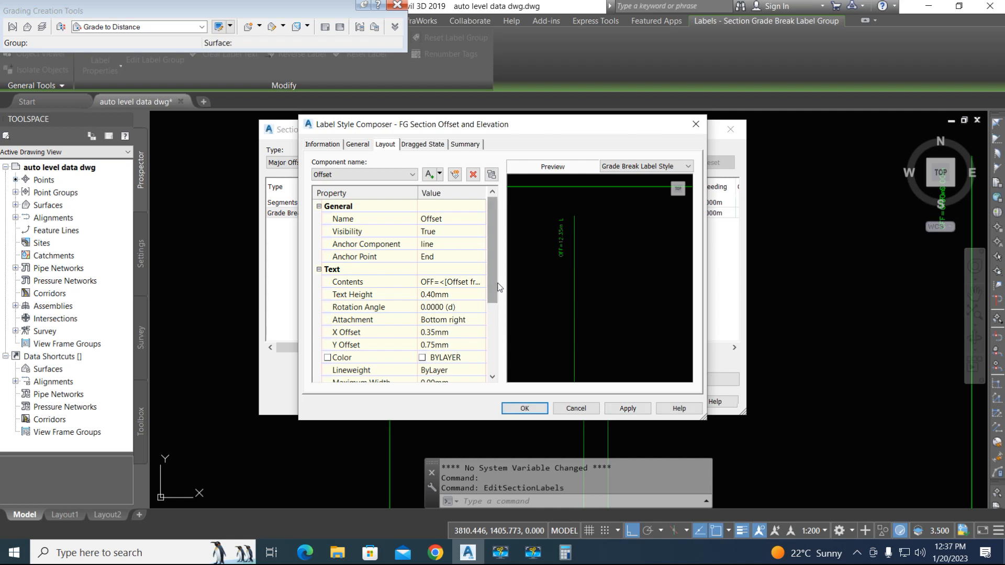
# Set the Elevation component's X offset to 0.80 mm, apply it and accept the edited grade break label style.
pyautogui.click(496, 353)
pyautogui.moveTo(496, 366); pyautogui.dragTo(494, 296)
pyautogui.click(335, 194)
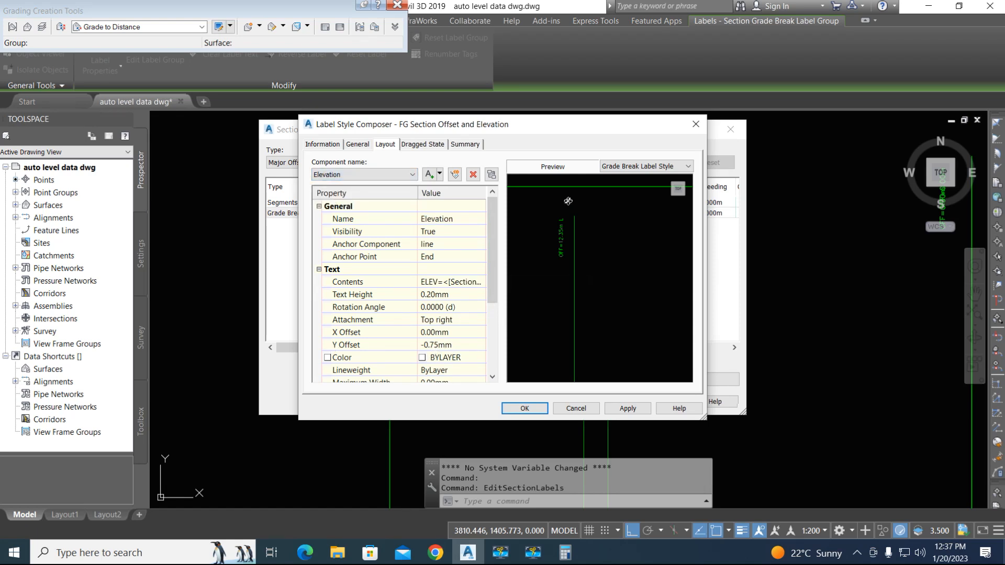
pyautogui.click(434, 335)
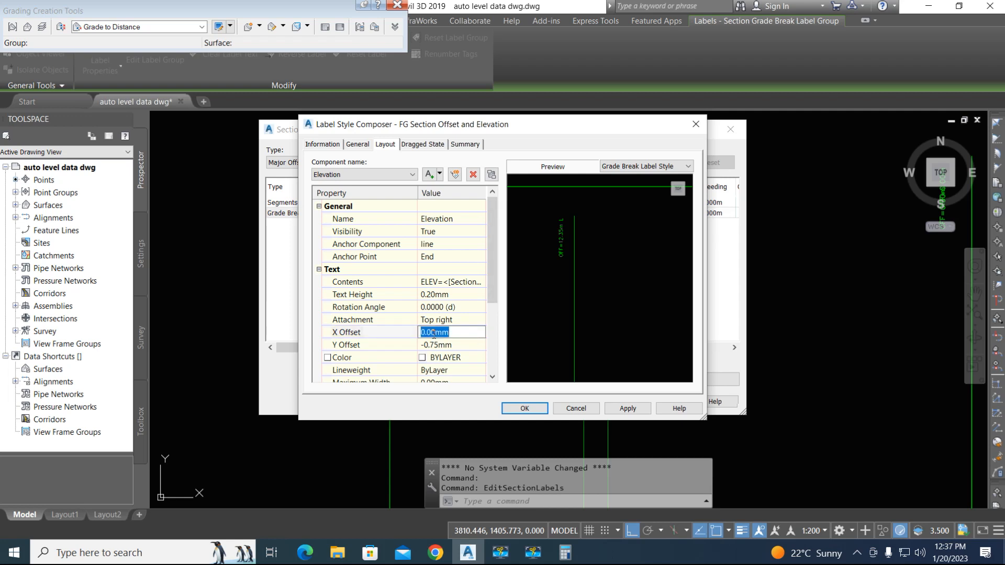
pyautogui.write('.80')
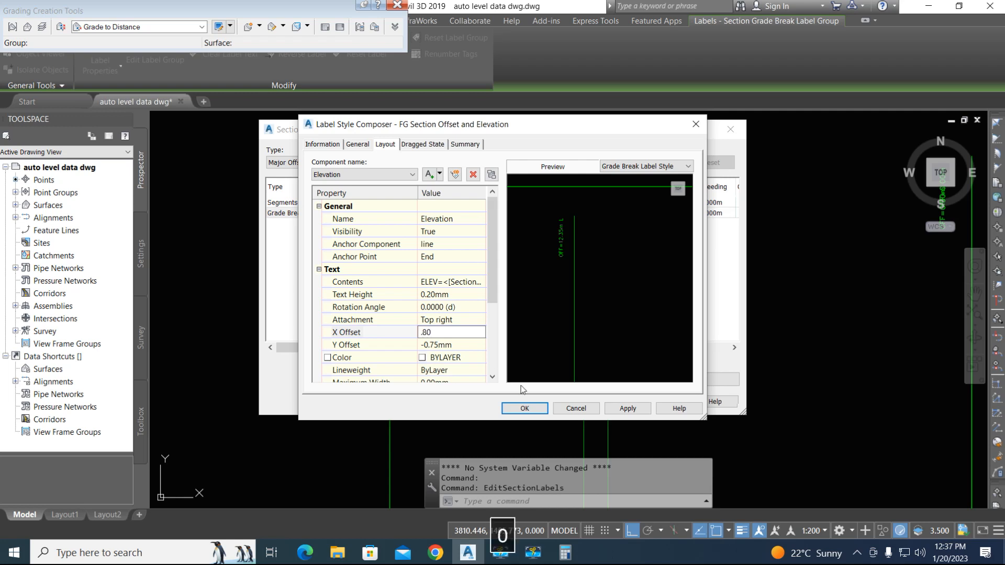
pyautogui.click(627, 408)
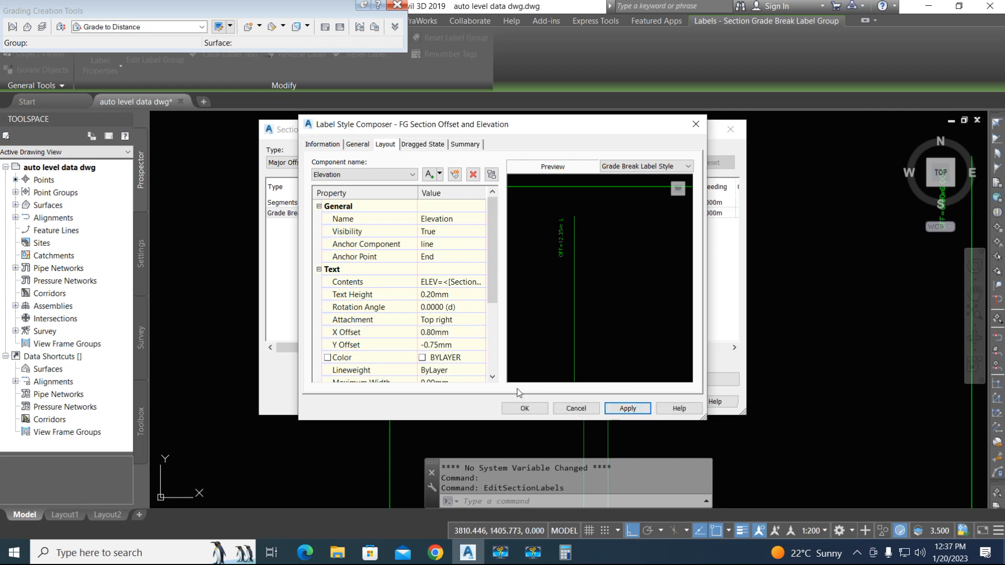
pyautogui.click(521, 409)
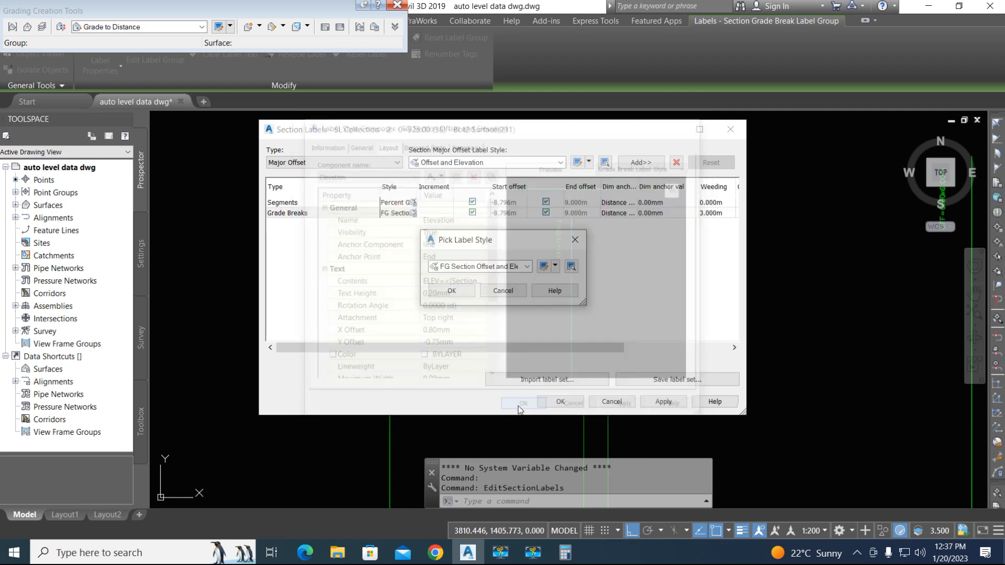
# Accept the picked grade break label style and the section label changes for the Bot2 Surface section at 0+925.00.
pyautogui.click(460, 295)
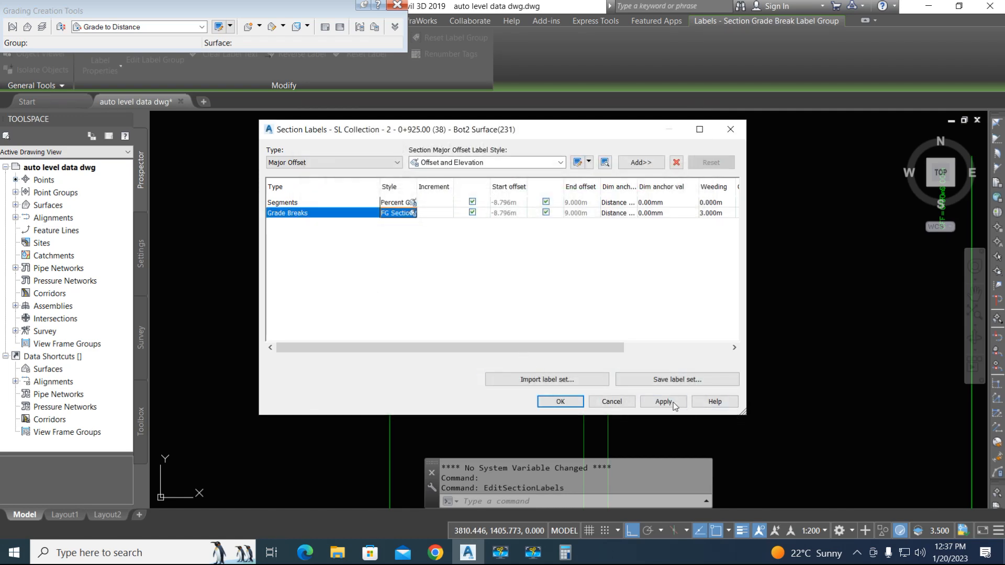
pyautogui.click(557, 402)
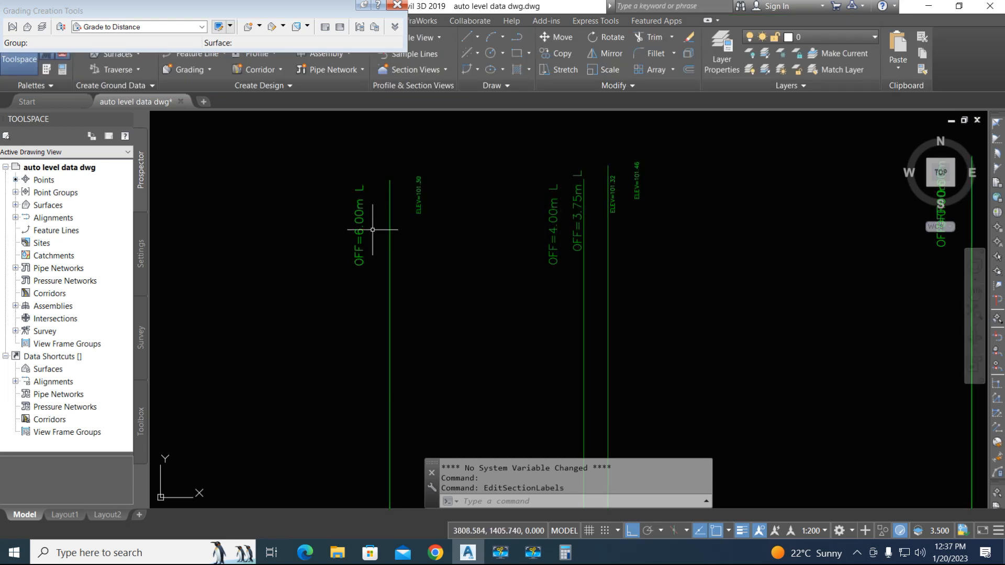
pyautogui.scroll(-5, 372, 229)
pyautogui.scroll(-4, 486, 234)
pyautogui.moveTo(437, 336); pyautogui.dragTo(566, 238, button='middle')
pyautogui.moveTo(391, 260); pyautogui.dragTo(559, 357, button='middle')
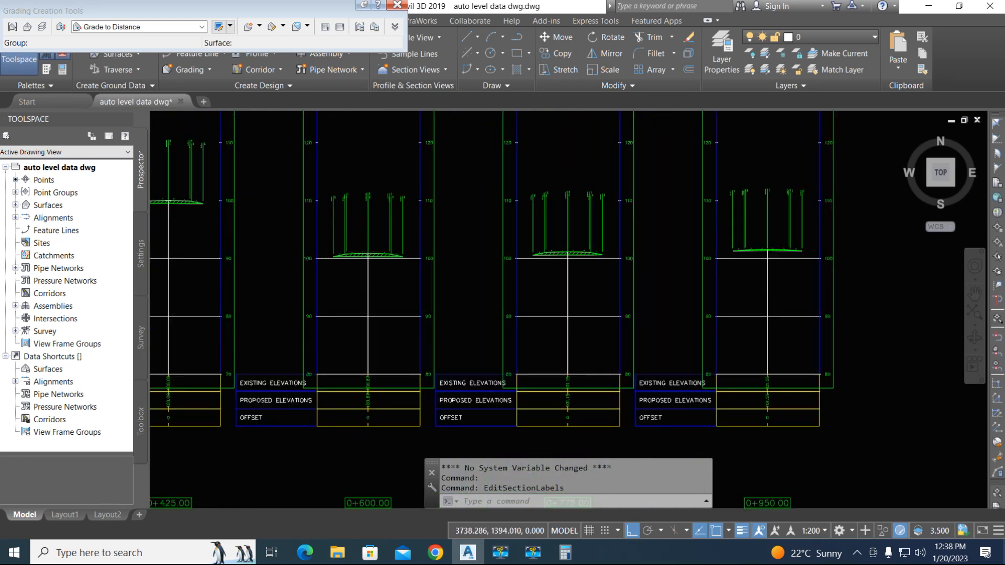
# Edit the segment labels of the Top Road Surface 2 section at 0+075.00 and open their Percent Grade label style.
pyautogui.scroll(1, 324, 255)
pyautogui.scroll(-3, 516, 281)
pyautogui.moveTo(340, 313); pyautogui.dragTo(517, 219, button='middle')
pyautogui.scroll(5, 516, 219)
pyautogui.scroll(3, 542, 338)
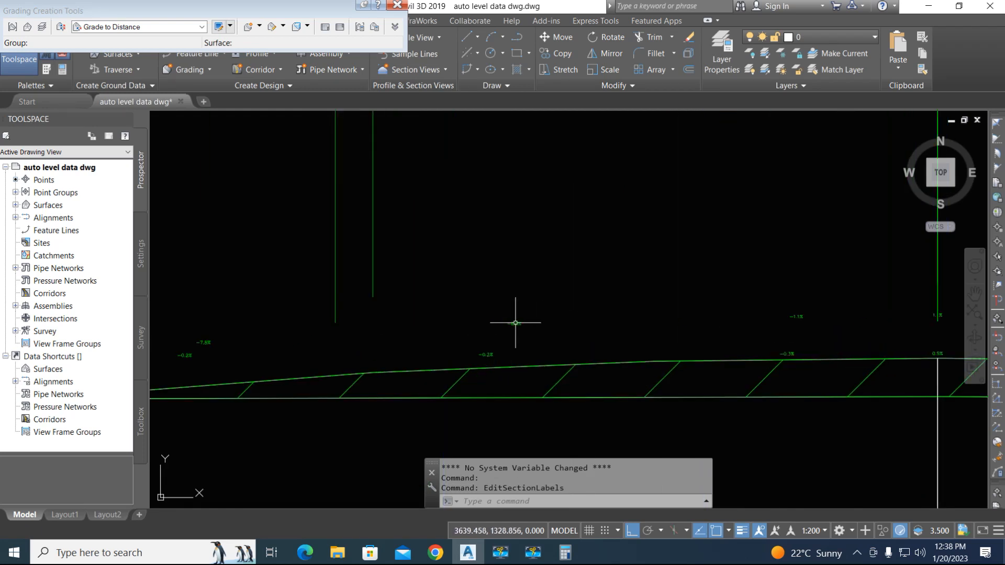
pyautogui.click(515, 323)
pyautogui.rightClick(522, 321)
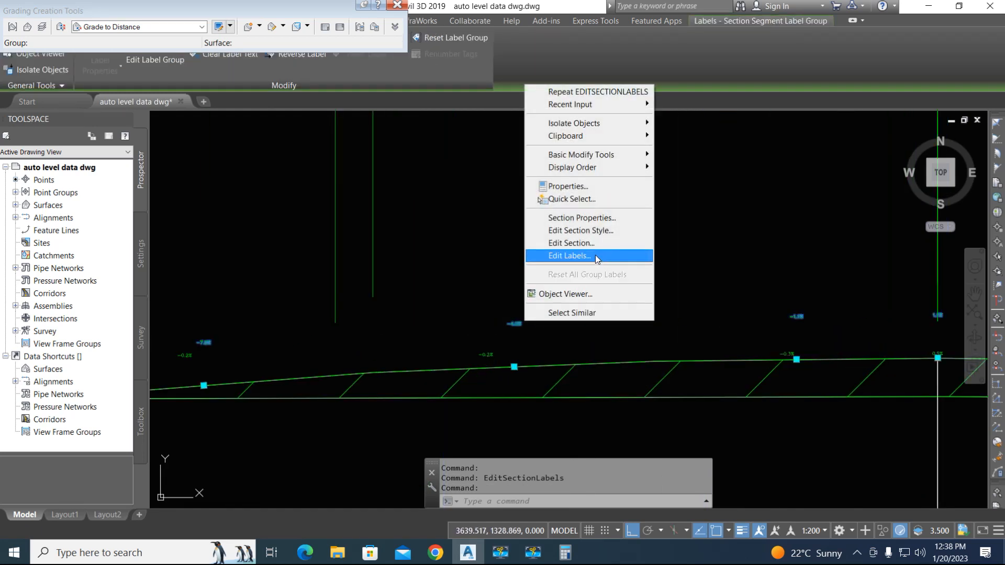
pyautogui.click(595, 255)
pyautogui.click(412, 203)
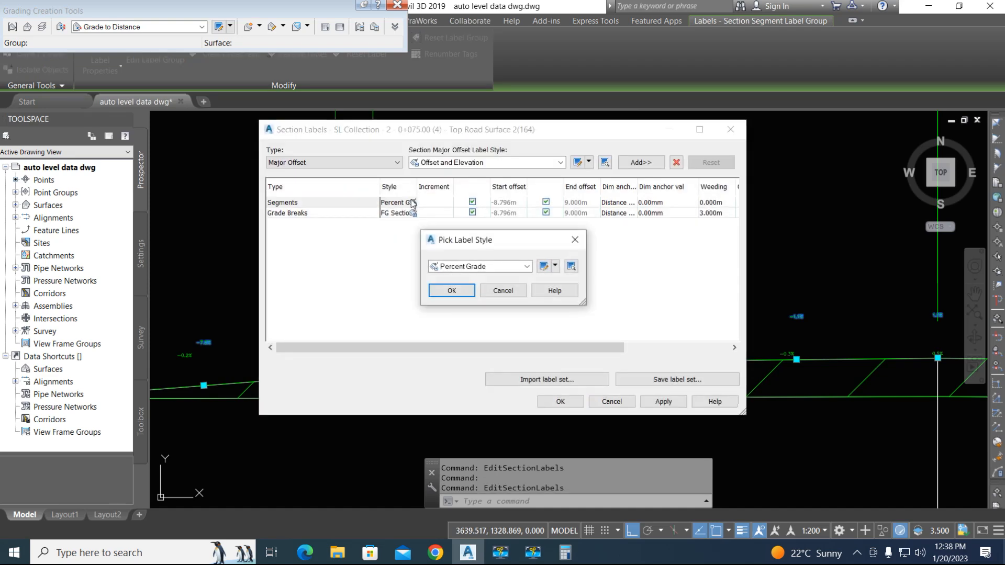
# Set the Grade component's text height to 0.35 mm in the Percent Grade label style.
pyautogui.click(452, 296)
pyautogui.write('.2')
pyautogui.press('BackSpace')
pyautogui.press('BackSpace')
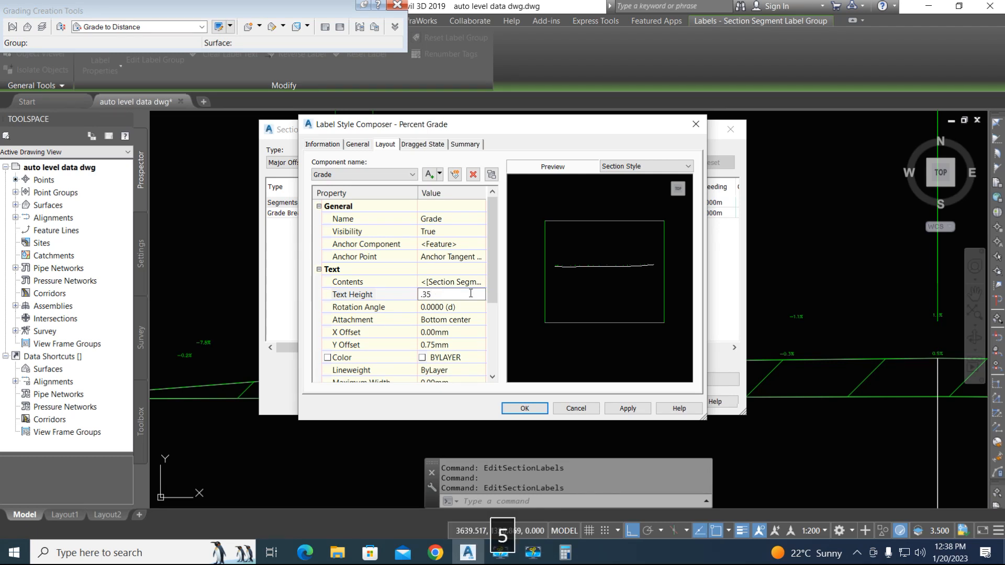
# Edit the Grade component's text contents, setting the color to Yellow and the font to Arial, and accept them.
pyautogui.click(476, 283)
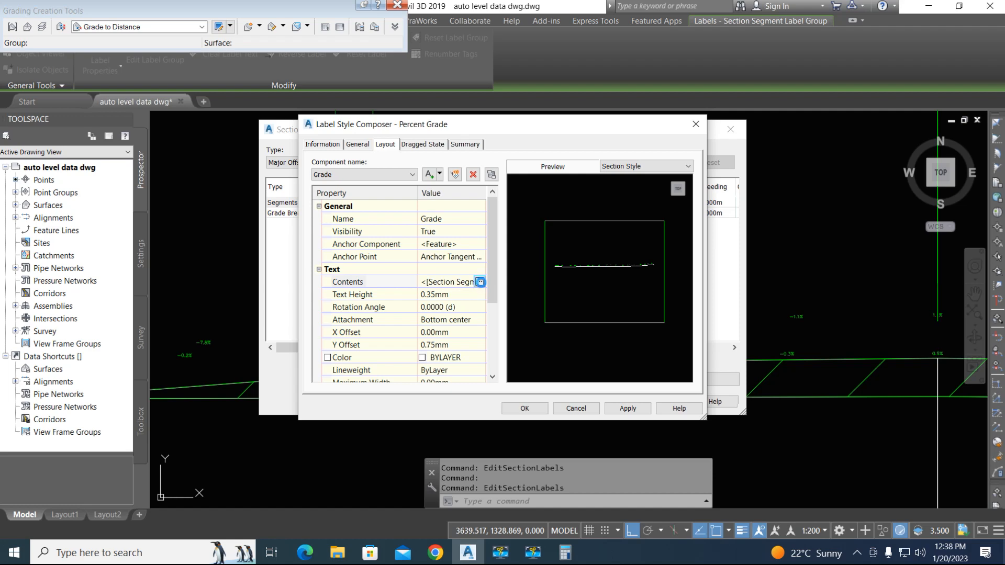
pyautogui.click(479, 282)
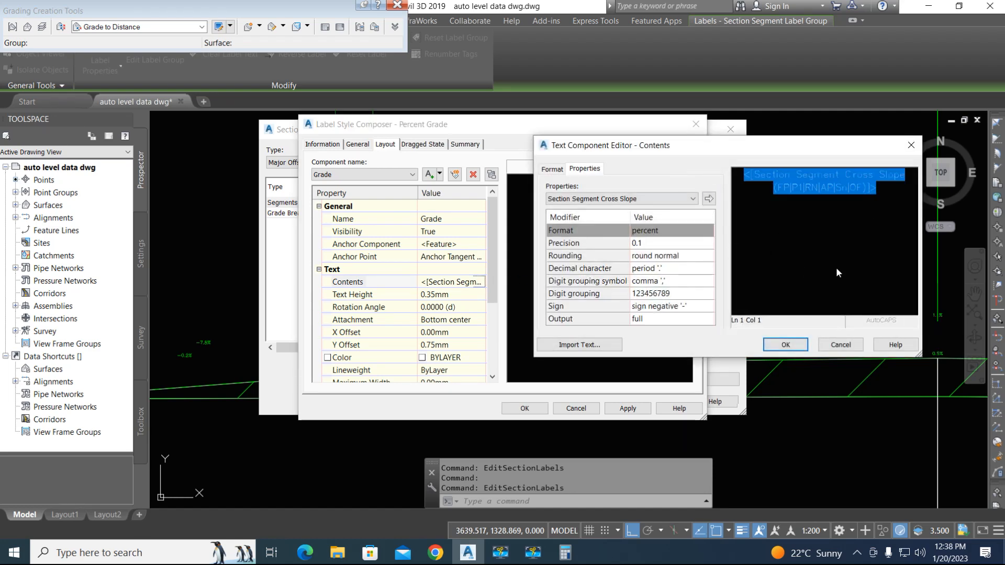
pyautogui.click(560, 171)
pyautogui.click(631, 277)
pyautogui.click(595, 310)
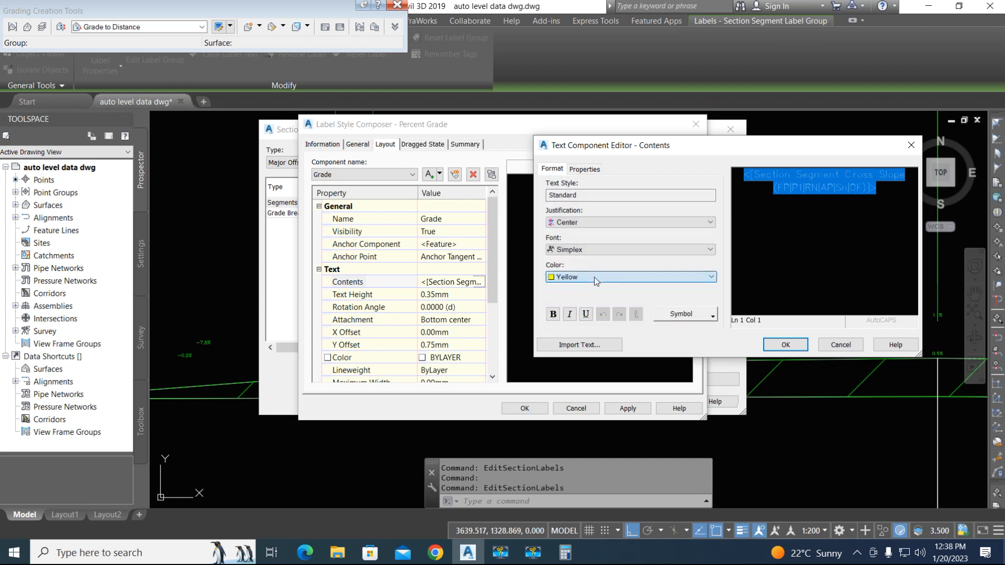
pyautogui.click(587, 251)
pyautogui.press('a')
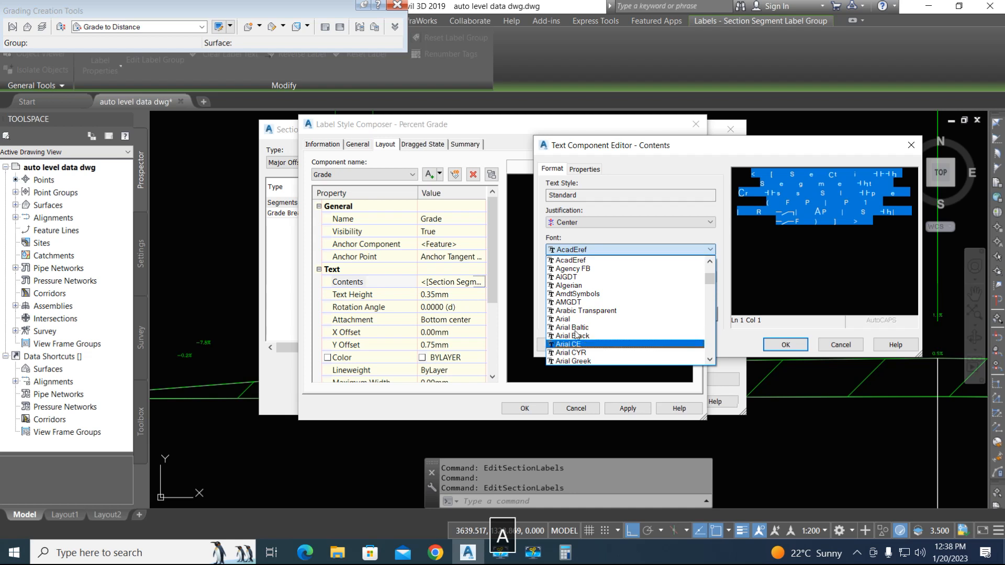
pyautogui.click(563, 319)
pyautogui.click(785, 344)
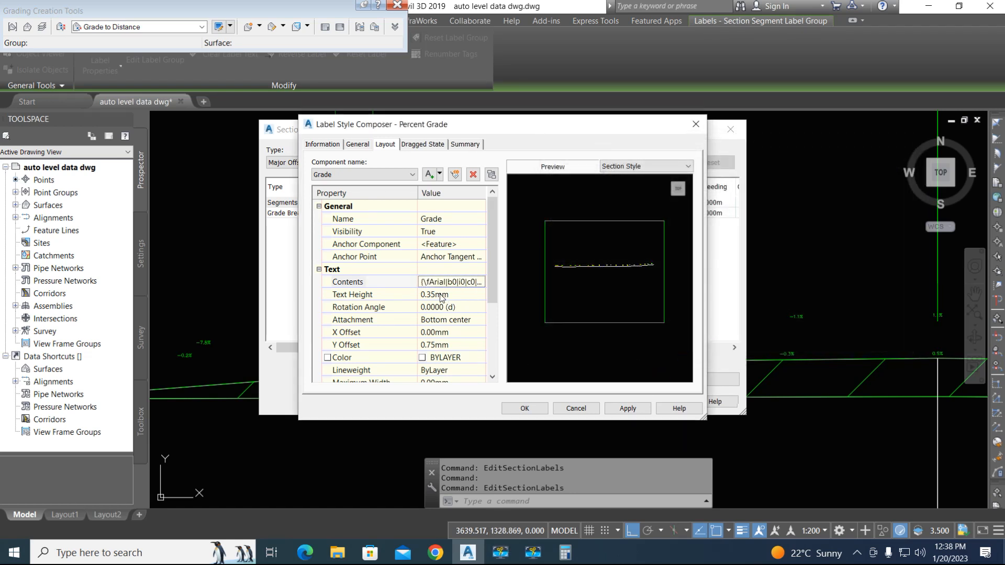
# Set the Grade component's Y offset to 0.35 mm, apply it and check the grade labels in the style preview.
pyautogui.click(444, 346)
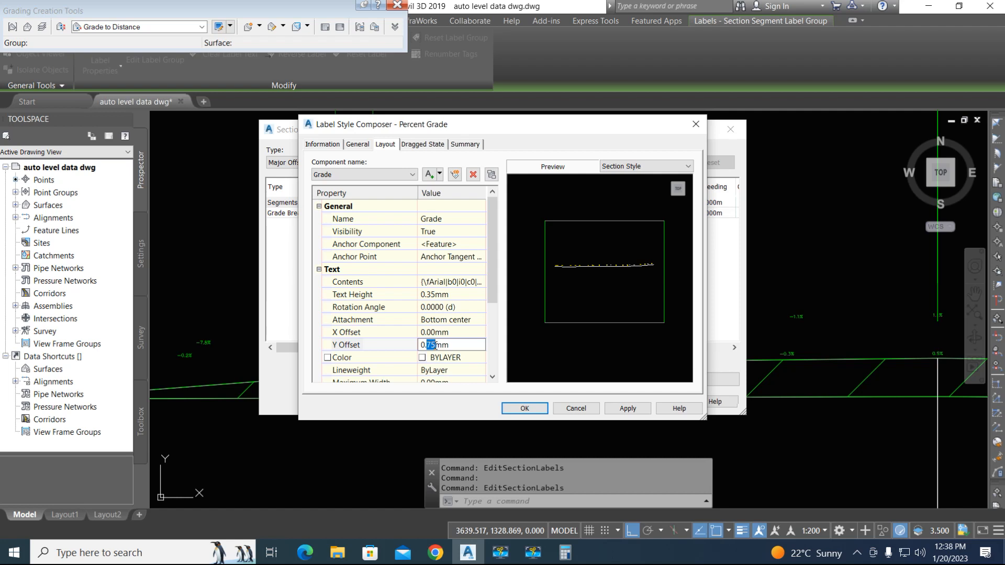
pyautogui.write('3')
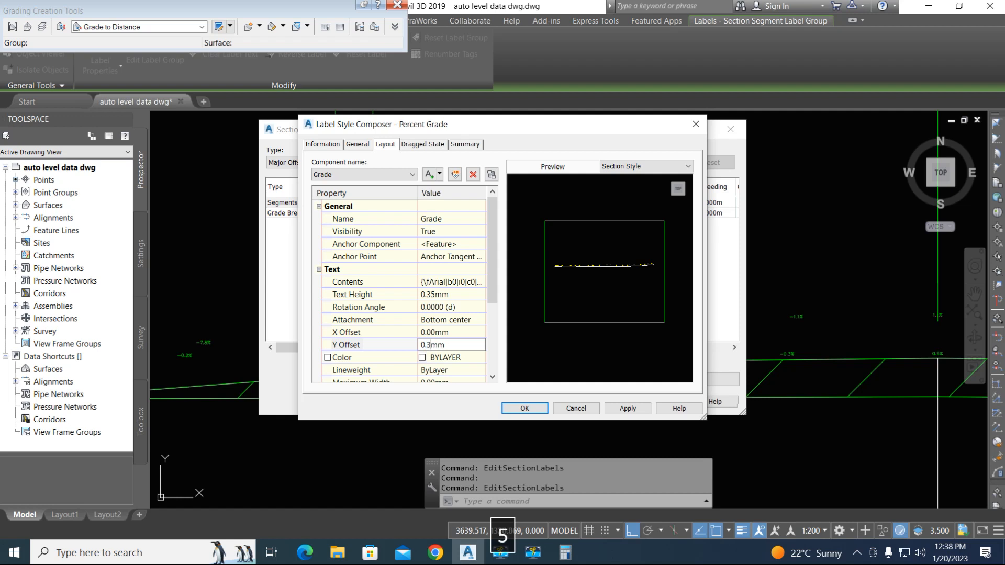
pyautogui.write('5')
pyautogui.click(626, 408)
pyautogui.scroll(2, 597, 262)
pyautogui.moveTo(597, 262)
pyautogui.mouseDown(button='middle')
pyautogui.moveTo(565, 219)
pyautogui.moveTo(582, 251)
pyautogui.mouseUp(button='middle')
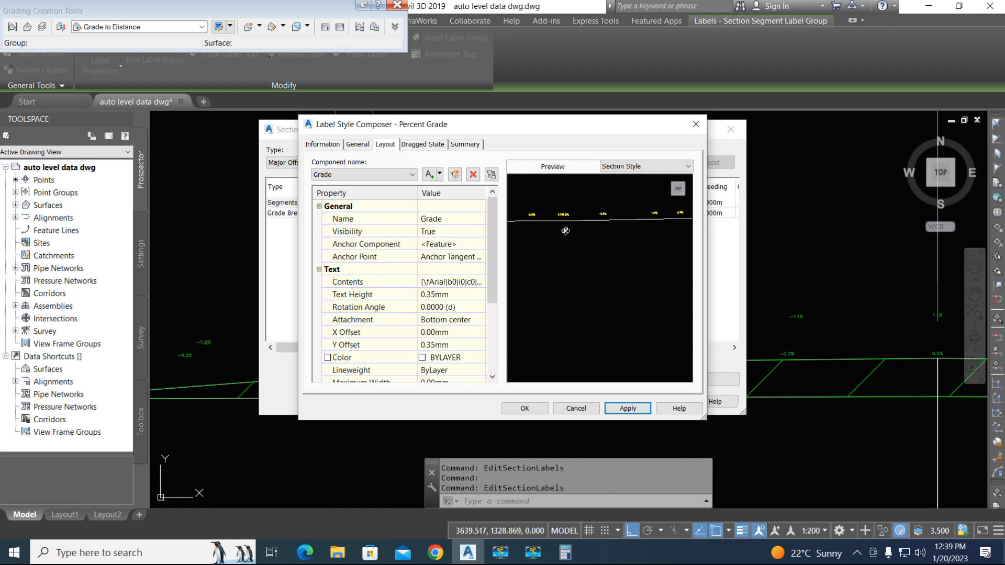
pyautogui.scroll(2, 555, 211)
pyautogui.moveTo(574, 221); pyautogui.dragTo(583, 334, button='middle')
pyautogui.scroll(2, 545, 285)
pyautogui.scroll(-2, 563, 284)
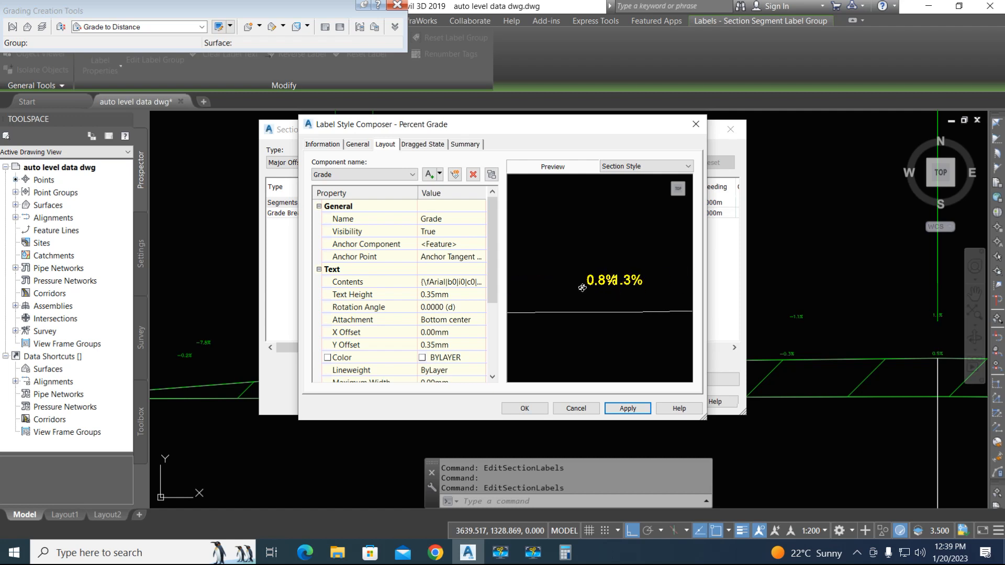
# Set the Grade component's text height to 0.40 mm and apply it to the label style.
pyautogui.click(441, 294)
pyautogui.write('.')
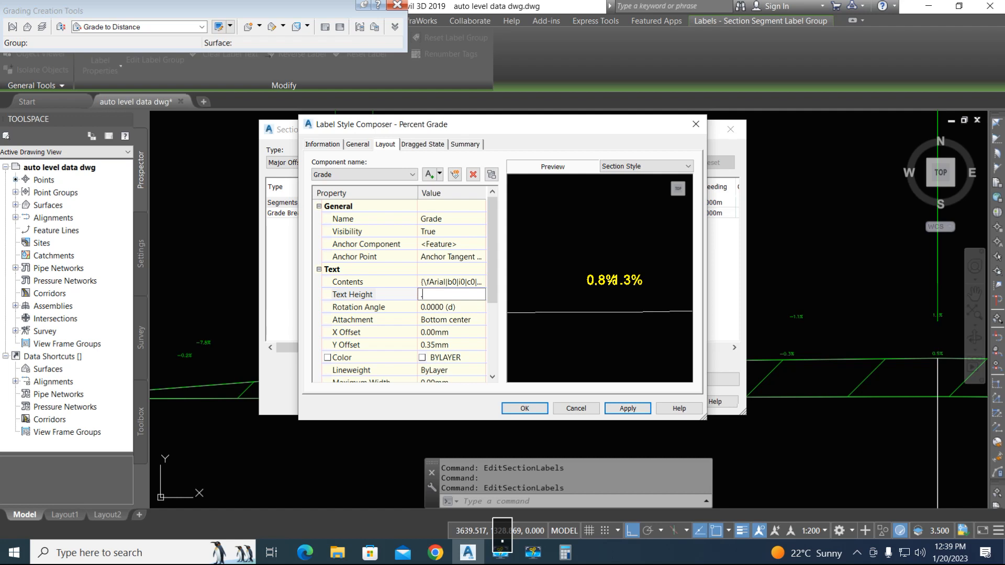
pyautogui.write('4')
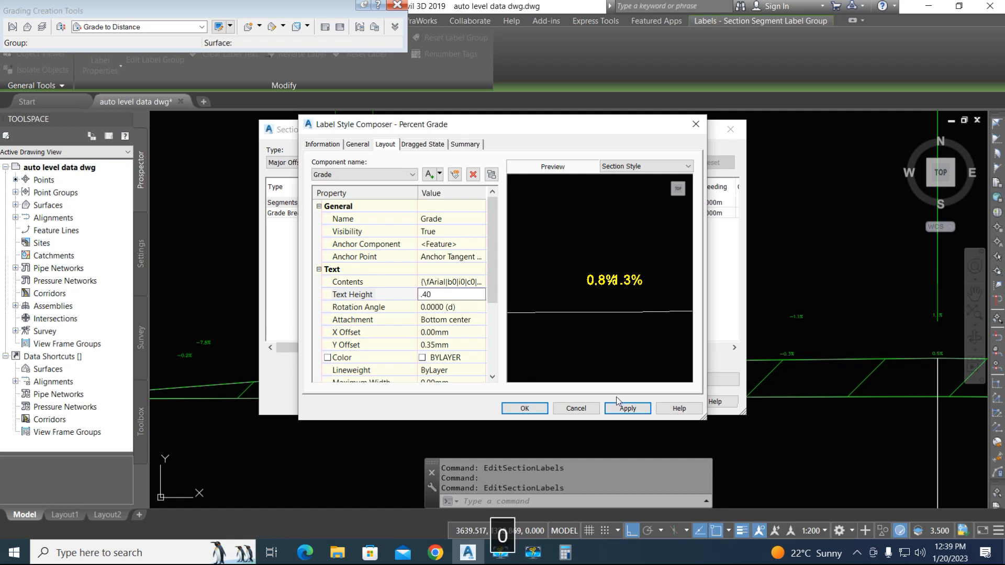
pyautogui.write('0')
pyautogui.click(620, 404)
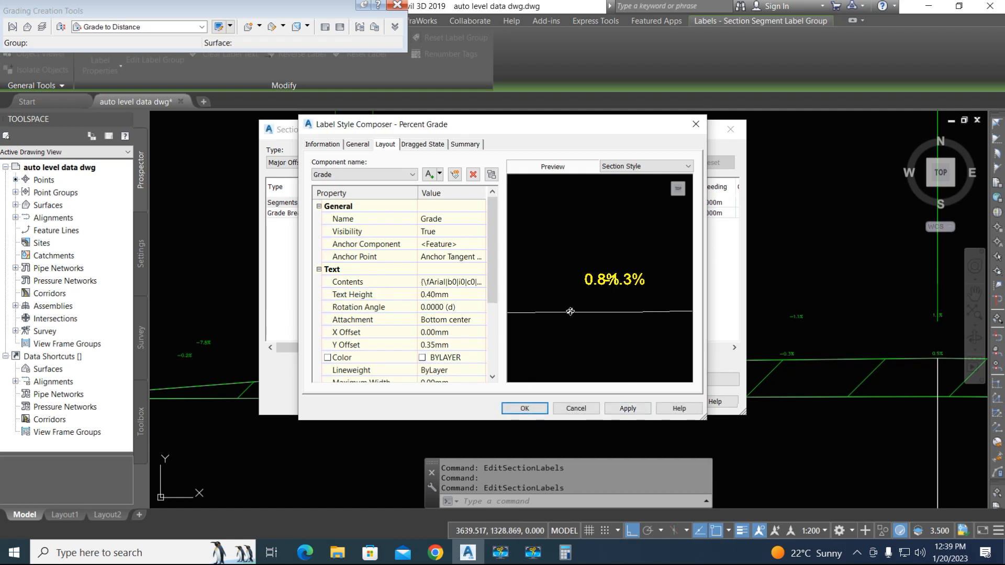
# Set the Grade component's Y offset to 0.45 mm and apply it.
pyautogui.click(453, 347)
pyautogui.write('.45')
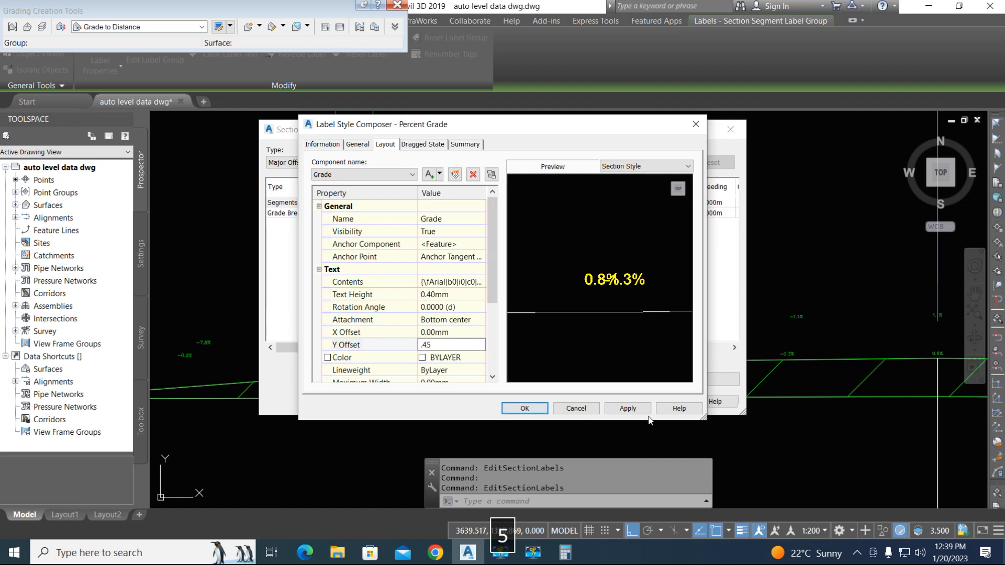
pyautogui.click(631, 409)
# Set the Grade component's Y offset to 0.25 mm, accept the Percent Grade style and apply it to the section labels.
pyautogui.click(441, 345)
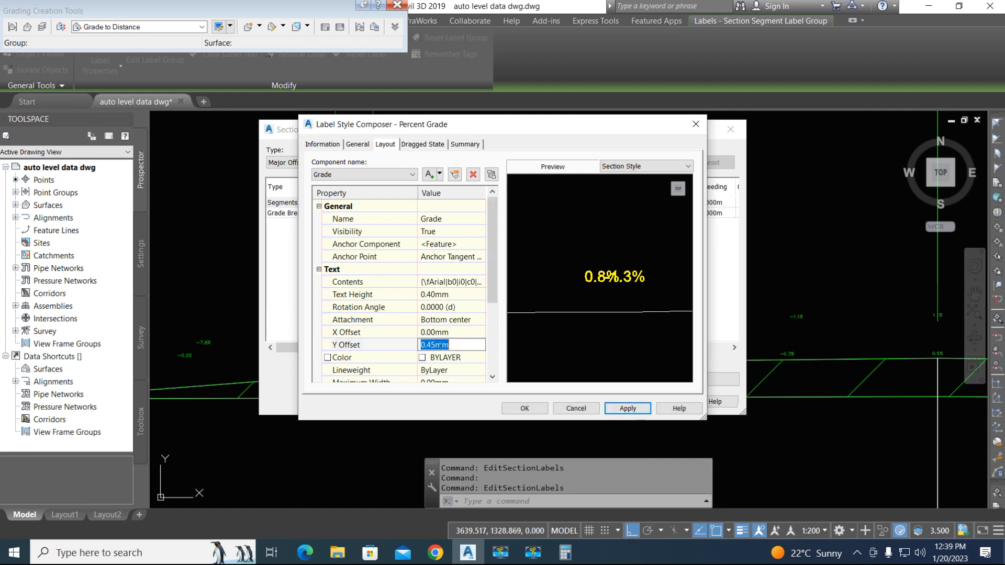
pyautogui.write('.25')
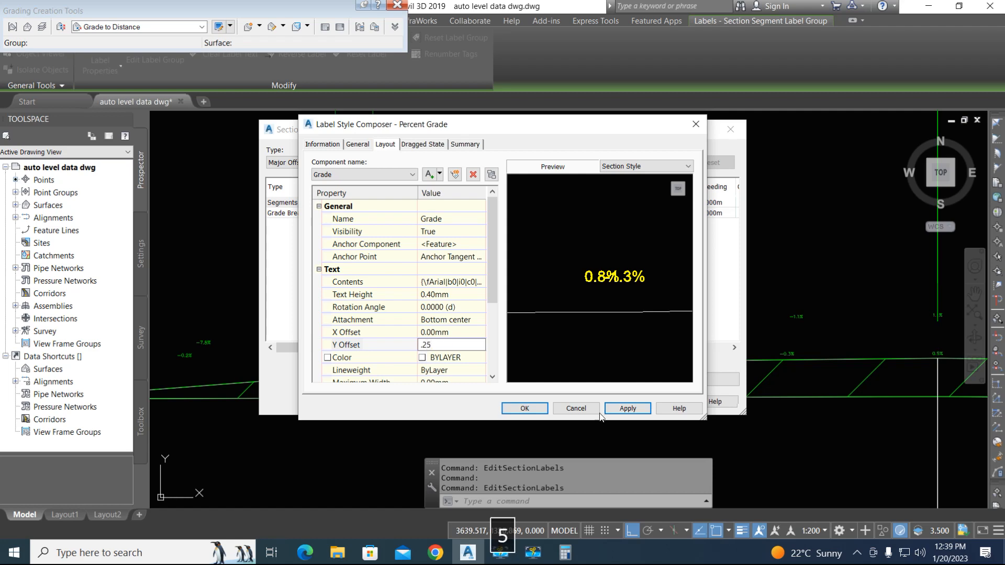
pyautogui.click(628, 408)
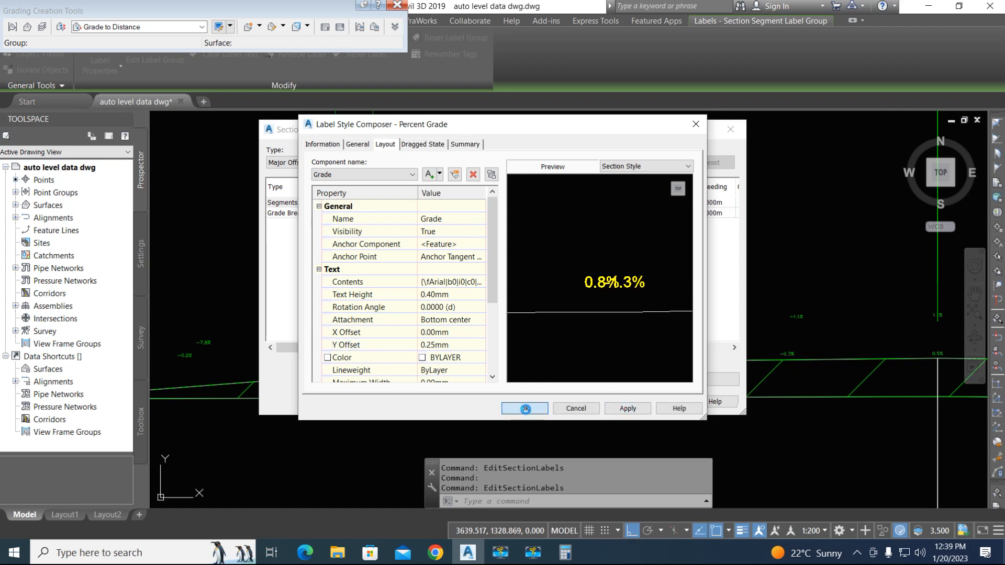
pyautogui.click(525, 409)
pyautogui.press('Return')
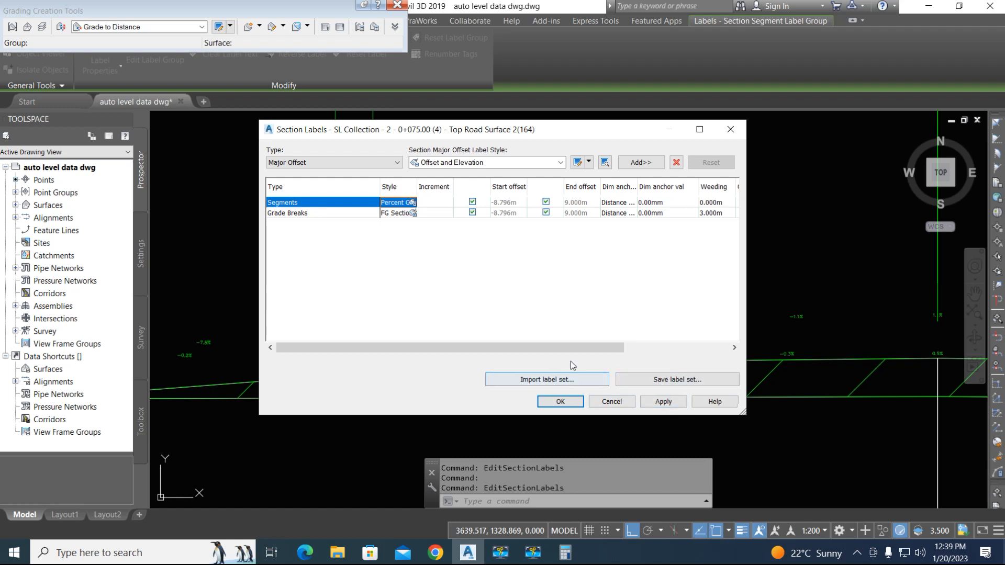
pyautogui.click(668, 403)
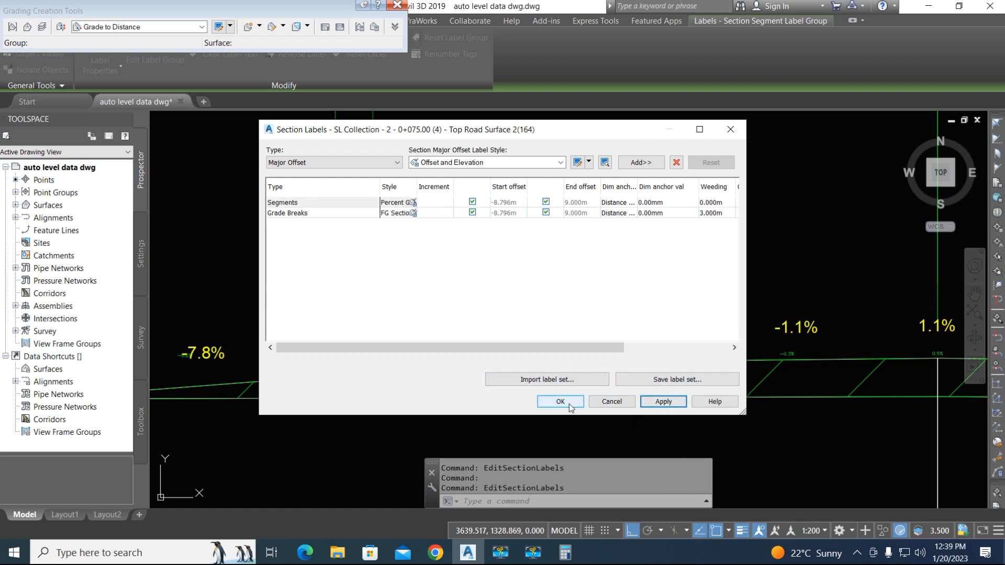
pyautogui.click(560, 402)
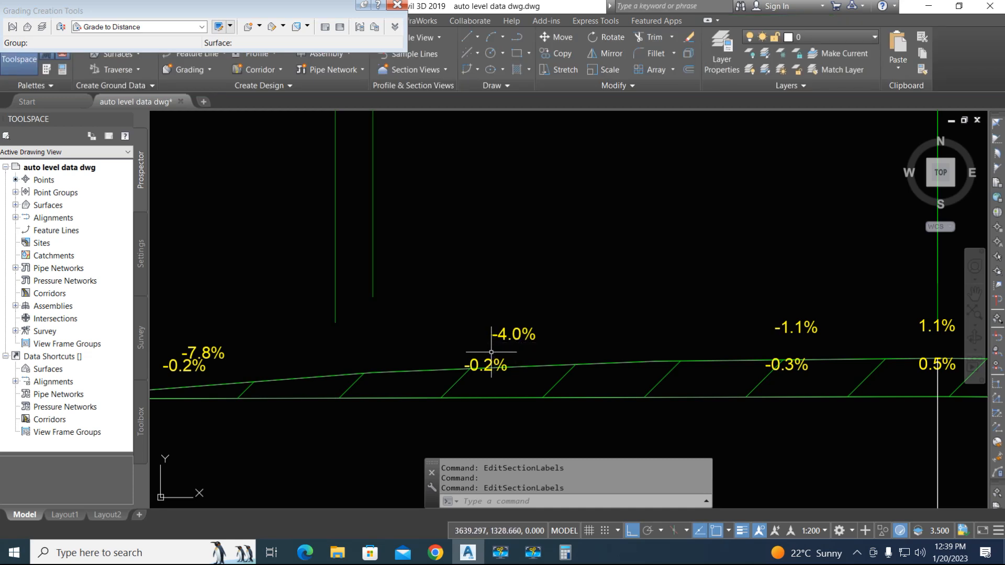
pyautogui.scroll(-4, 491, 352)
pyautogui.scroll(4, 746, 367)
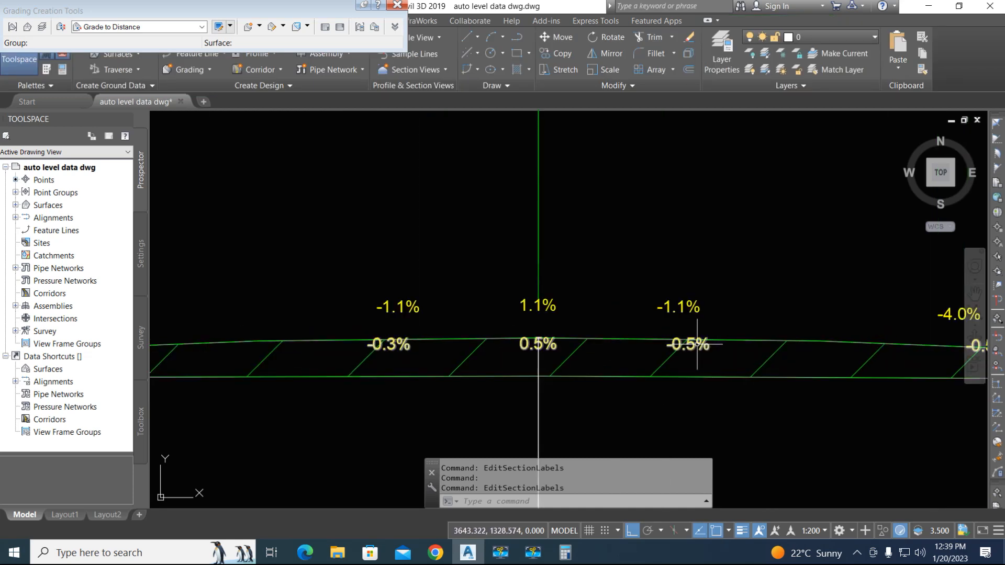
pyautogui.click(697, 352)
pyautogui.click(687, 376)
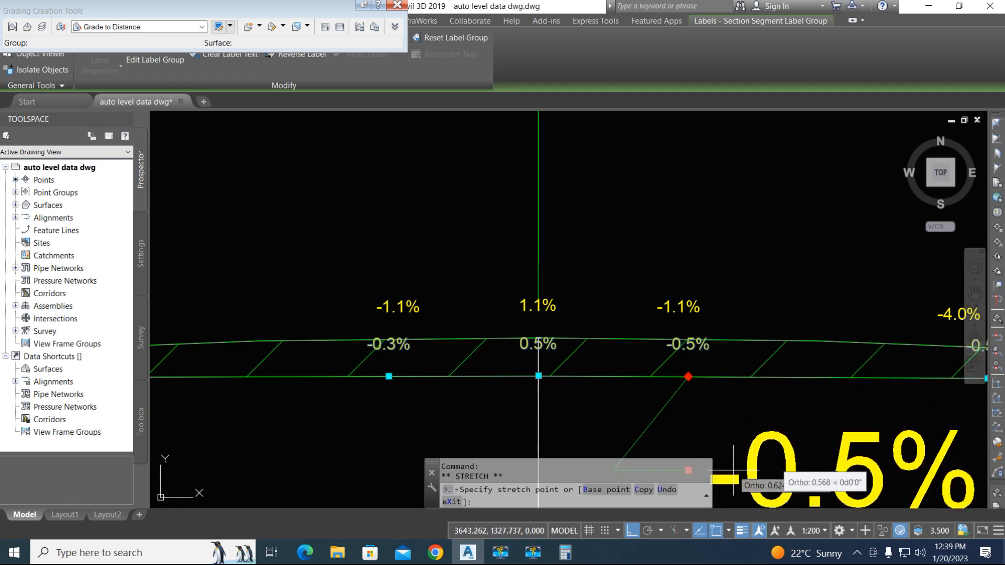
pyautogui.press('Escape')
pyautogui.scroll(-4, 563, 362)
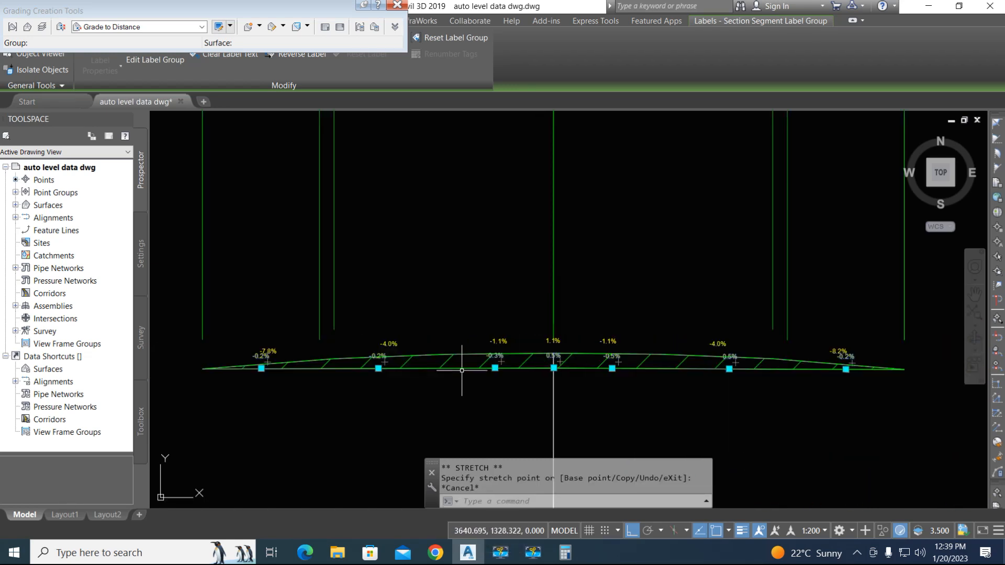
pyautogui.press('Escape')
pyautogui.scroll(2, 516, 350)
pyautogui.scroll(2, 516, 350)
pyautogui.click(500, 385)
pyautogui.click(500, 386)
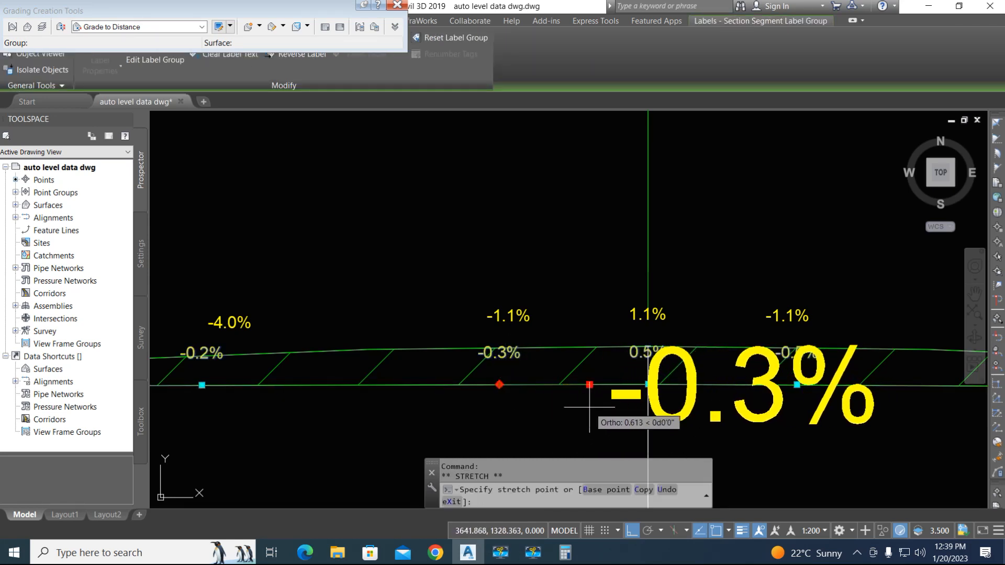
pyautogui.press('Escape')
pyautogui.press('Escape')
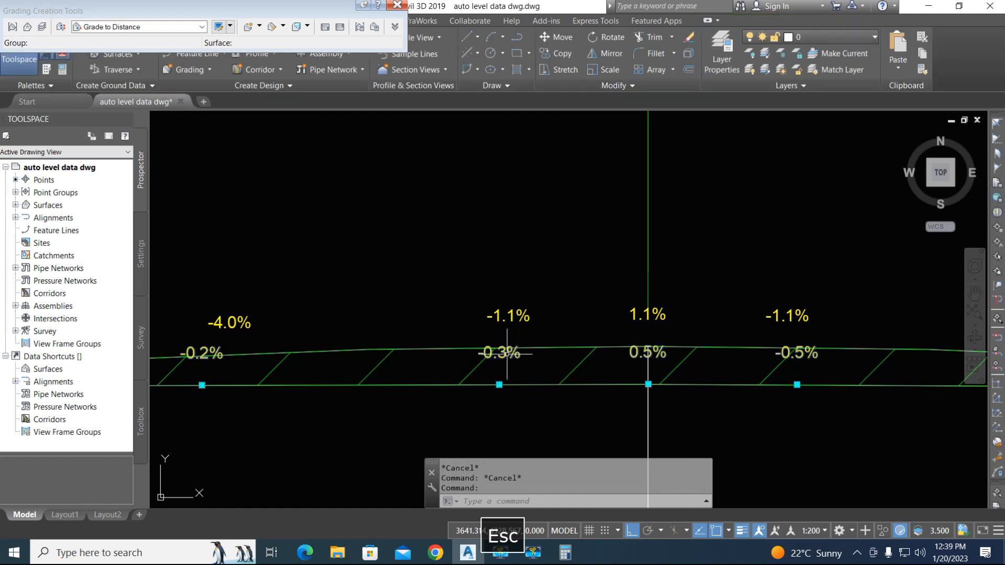
# Set the dragged-state text height of the Bot2 Surface section's Percent Grade label style to 0.85 mm and accept the label changes.
pyautogui.rightClick(507, 354)
pyautogui.click(553, 289)
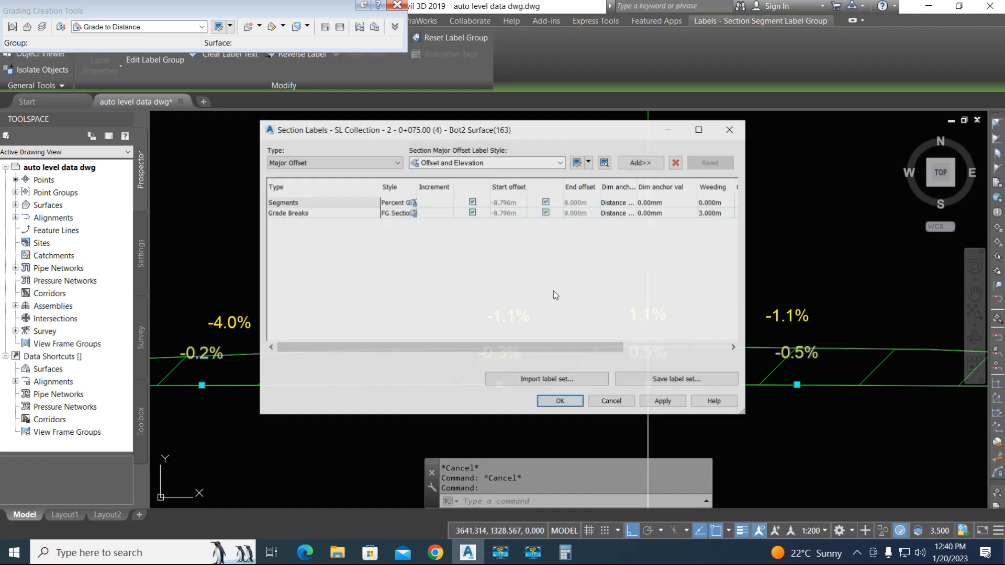
pyautogui.click(413, 202)
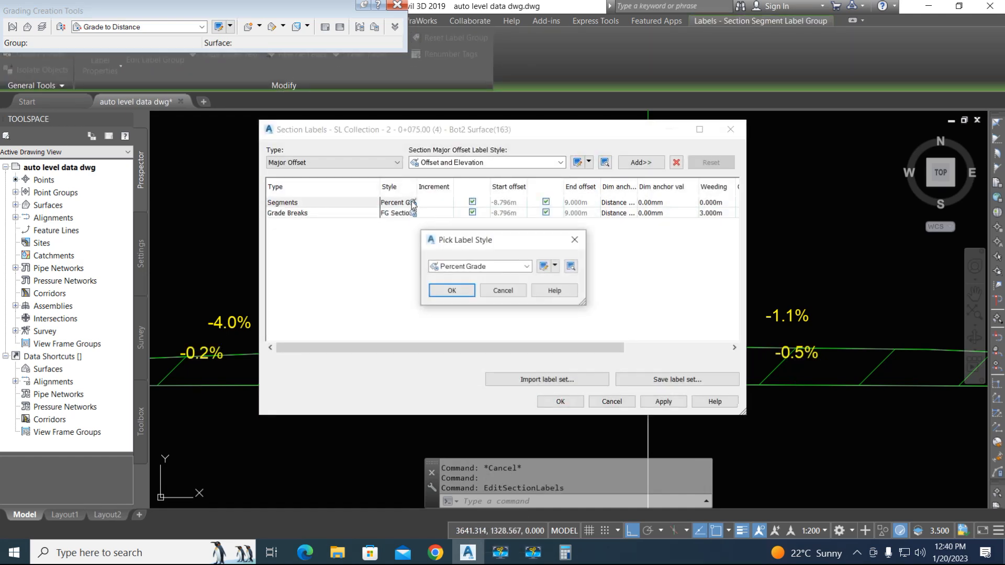
pyautogui.click(544, 266)
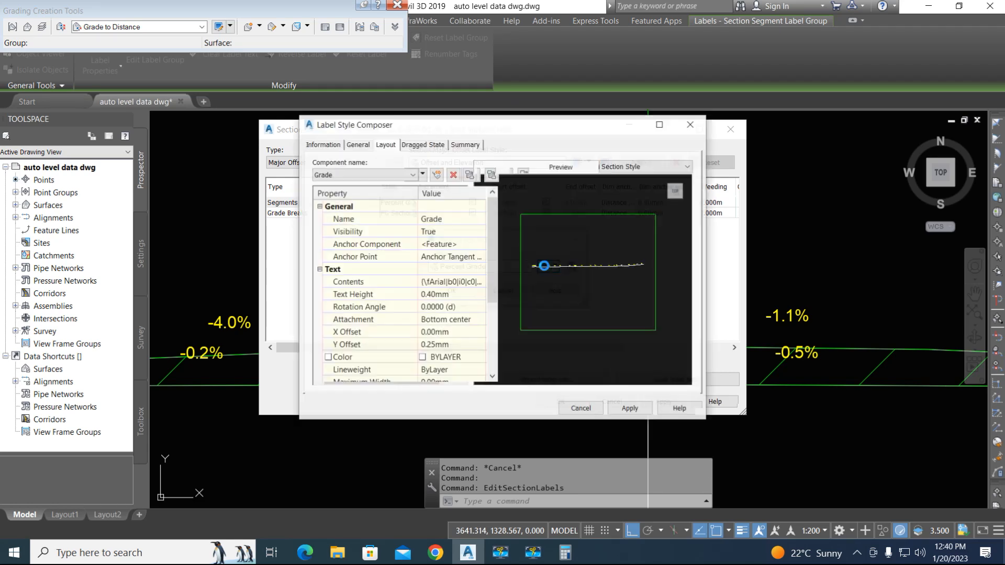
pyautogui.click(422, 145)
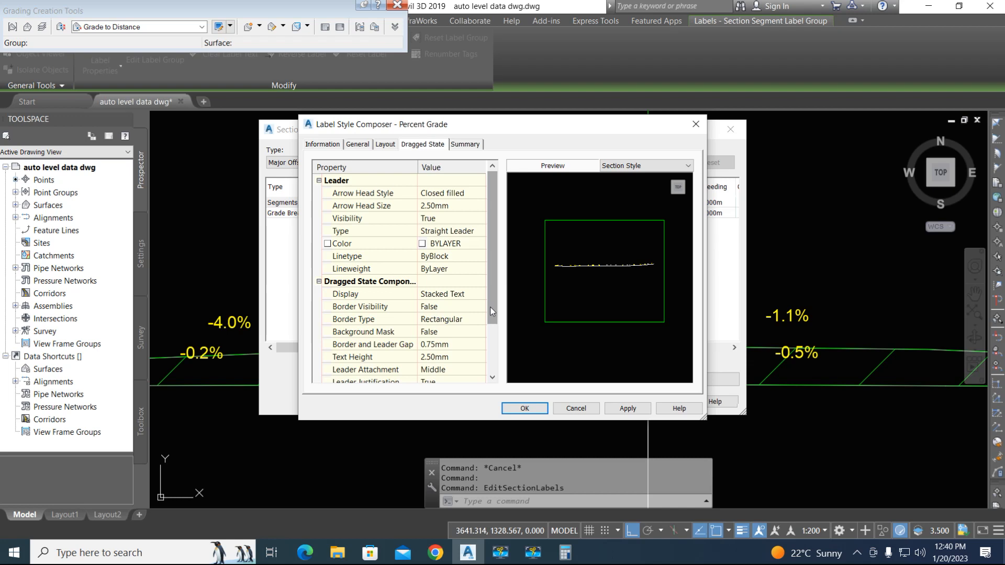
pyautogui.click(441, 358)
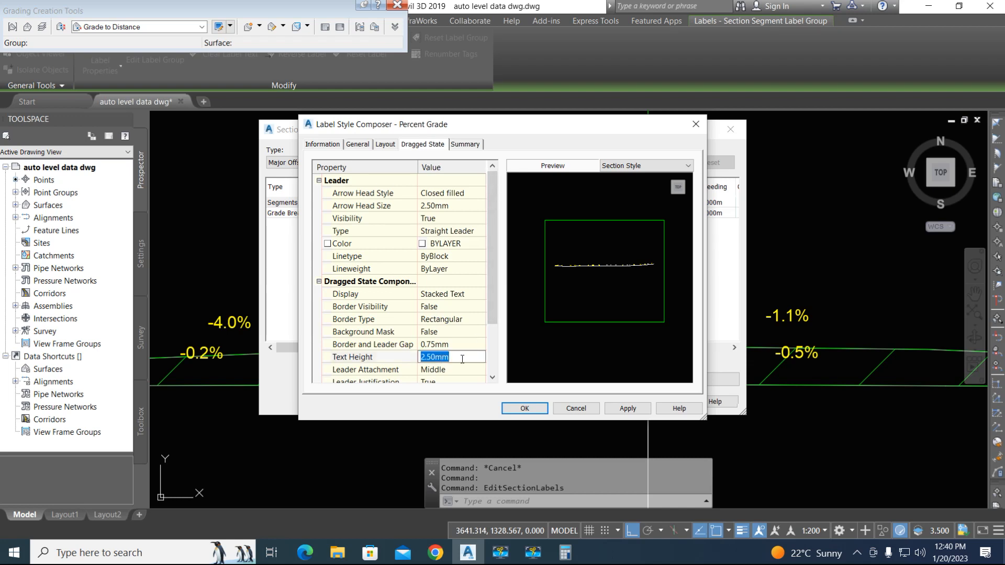
pyautogui.write('.')
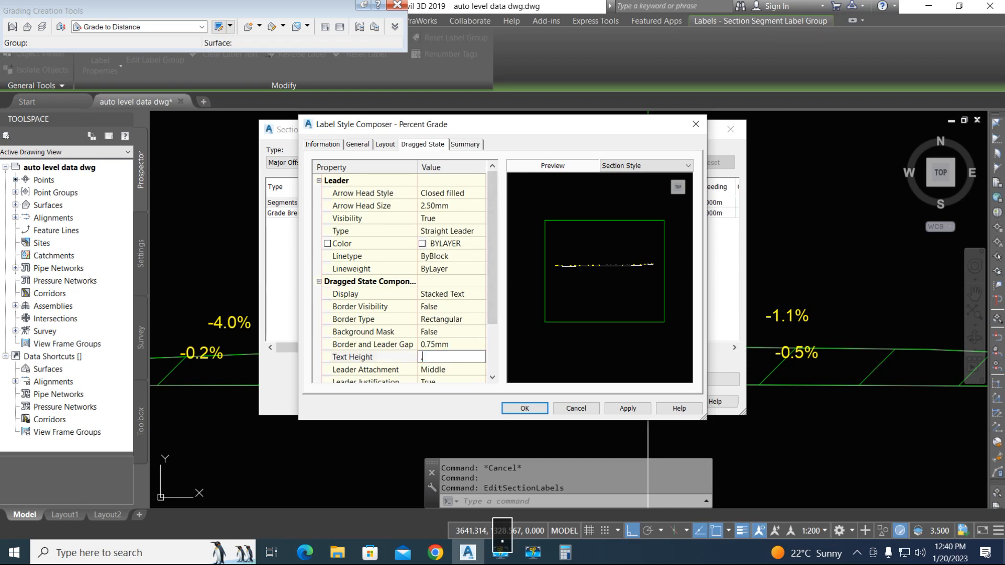
pyautogui.write('8')
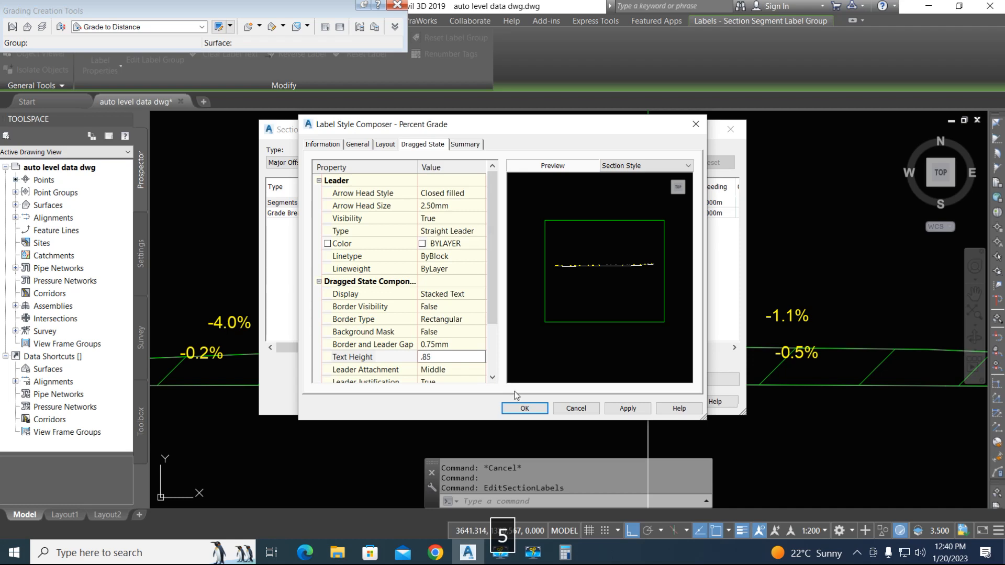
pyautogui.write('5')
pyautogui.click(627, 408)
pyautogui.click(522, 409)
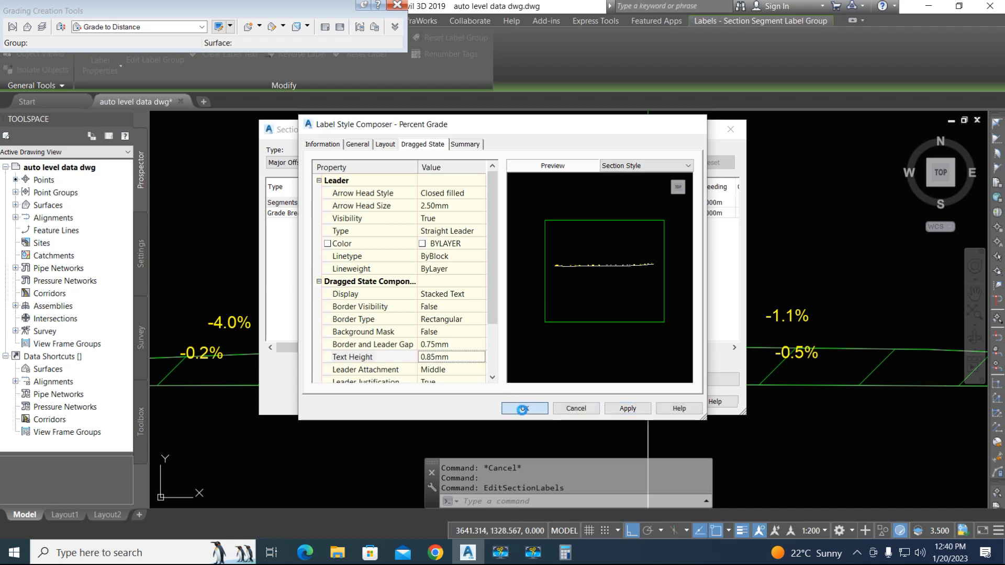
pyautogui.click(454, 292)
pyautogui.click(559, 402)
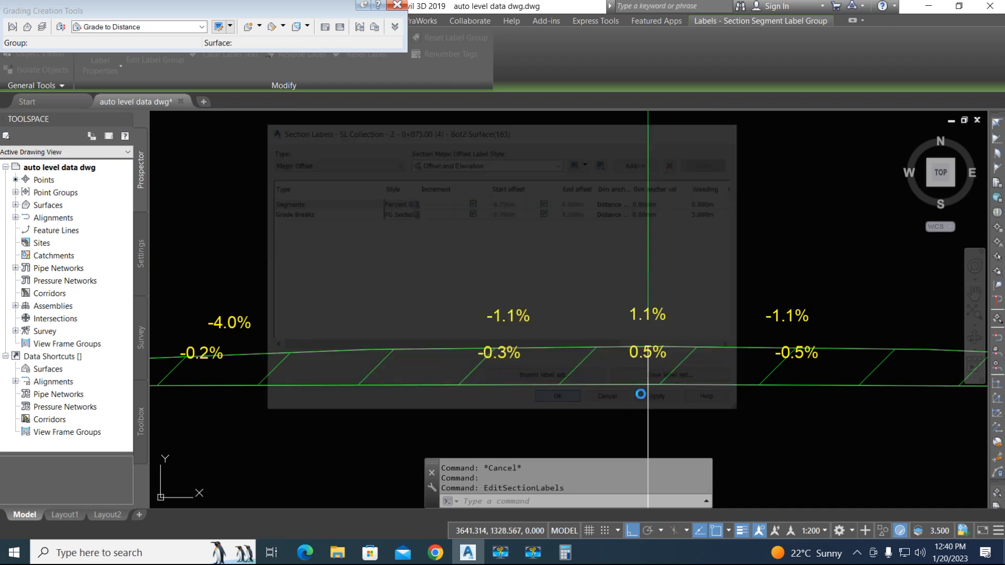
pyautogui.click(801, 363)
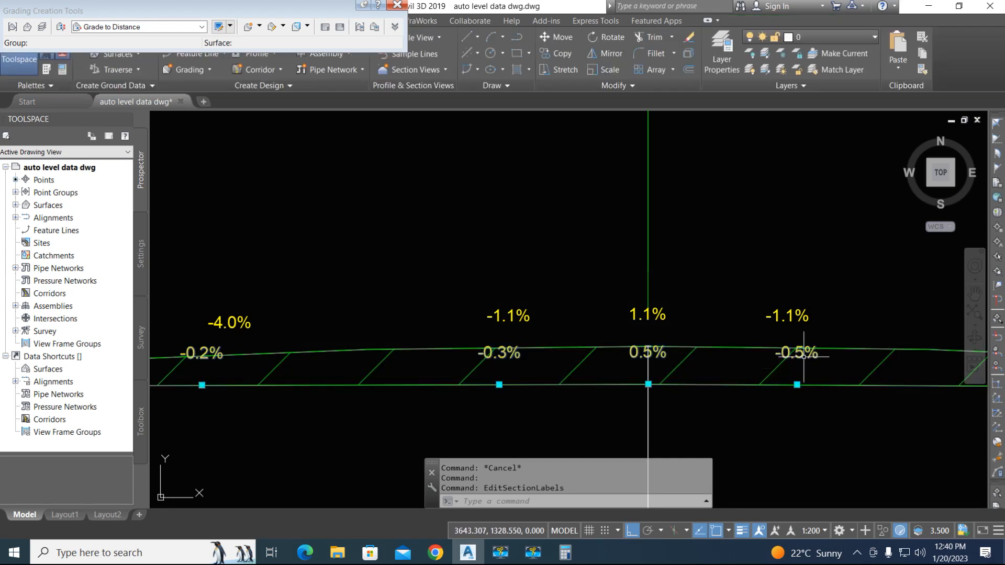
pyautogui.click(797, 385)
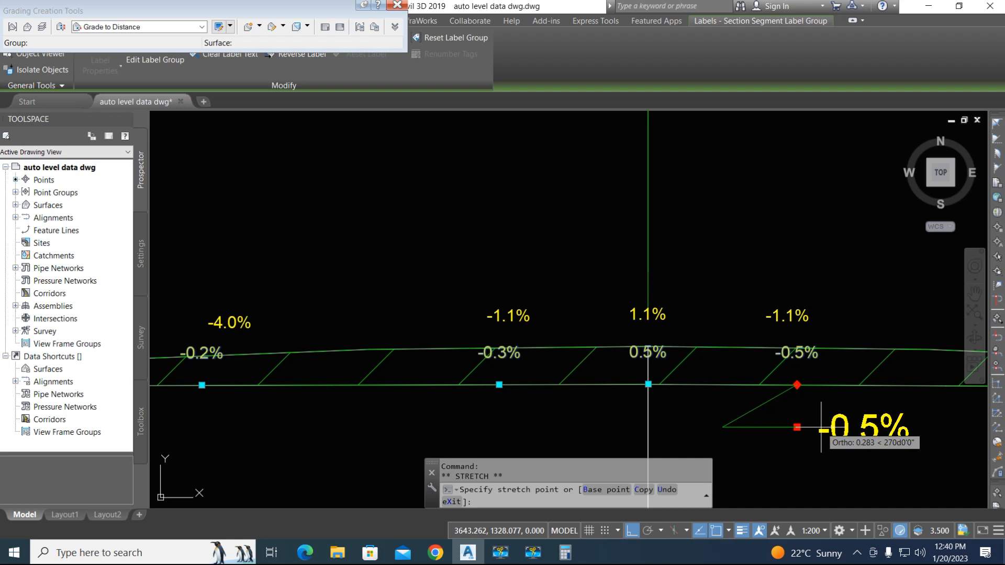
pyautogui.press('Escape')
pyautogui.scroll(-2, 352, 399)
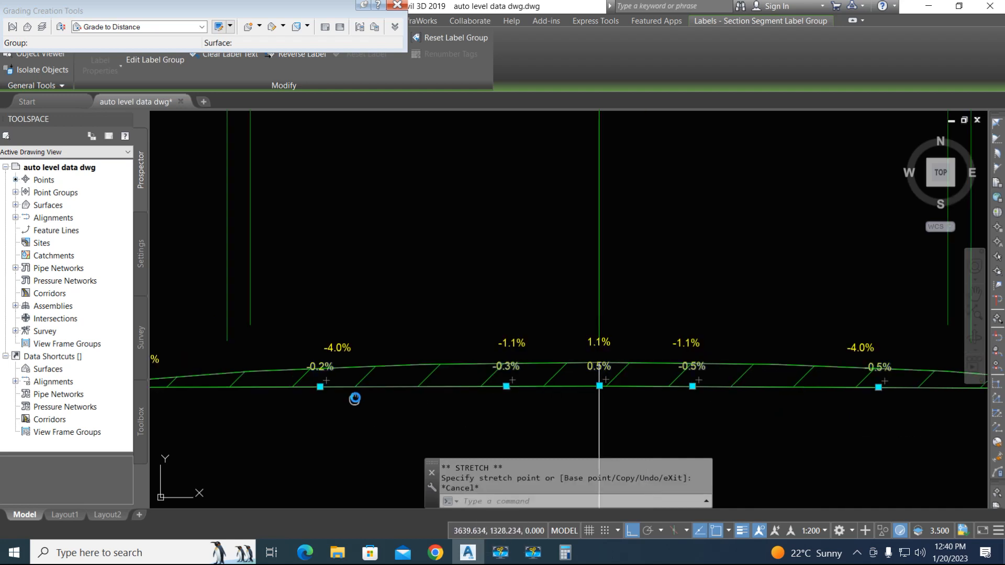
pyautogui.scroll(2, 255, 331)
pyautogui.press('Escape')
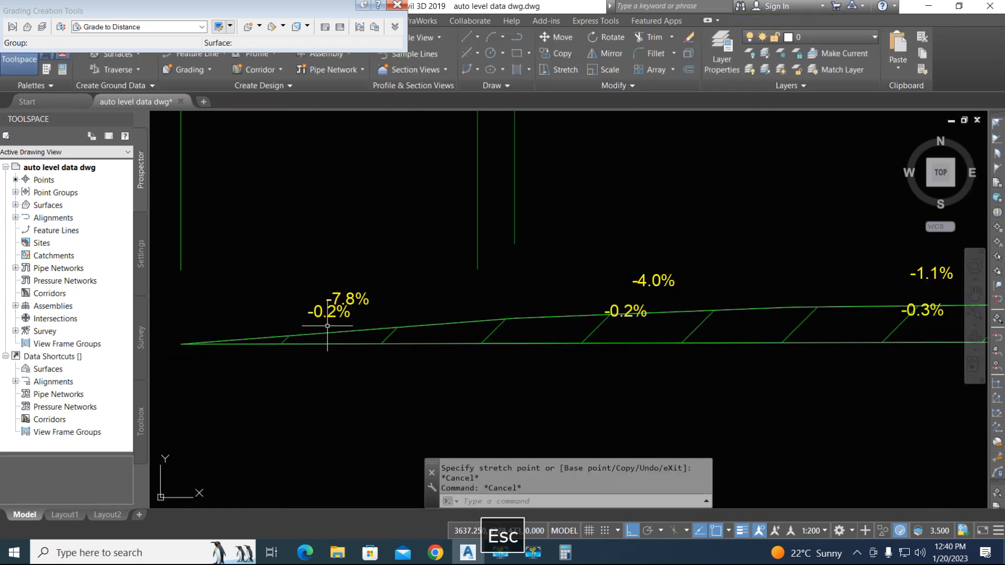
# Open the Grade component's layout settings in the Percent Grade style used by the Bot2 Surface section's segment labels.
pyautogui.click(333, 314)
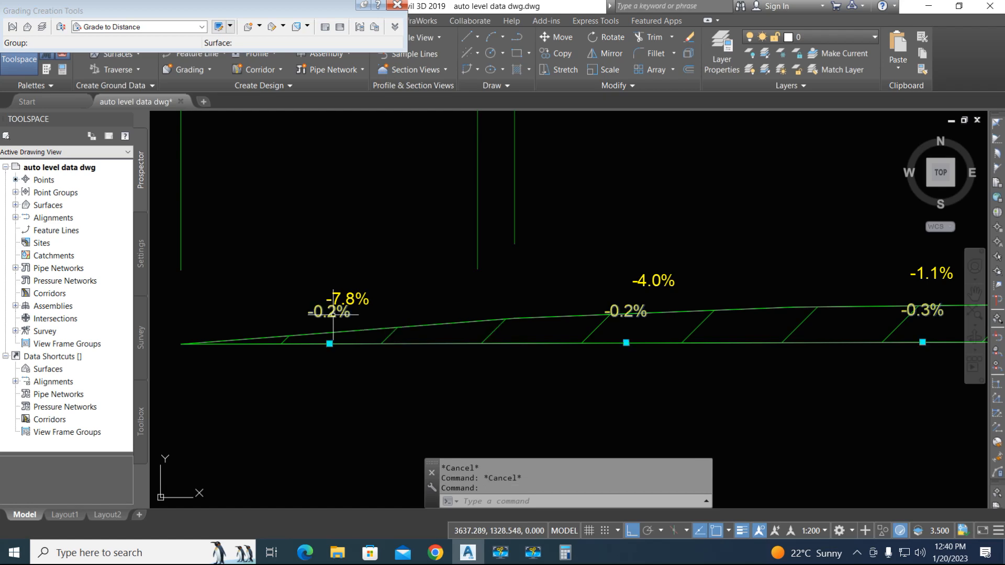
pyautogui.rightClick(333, 315)
pyautogui.click(406, 250)
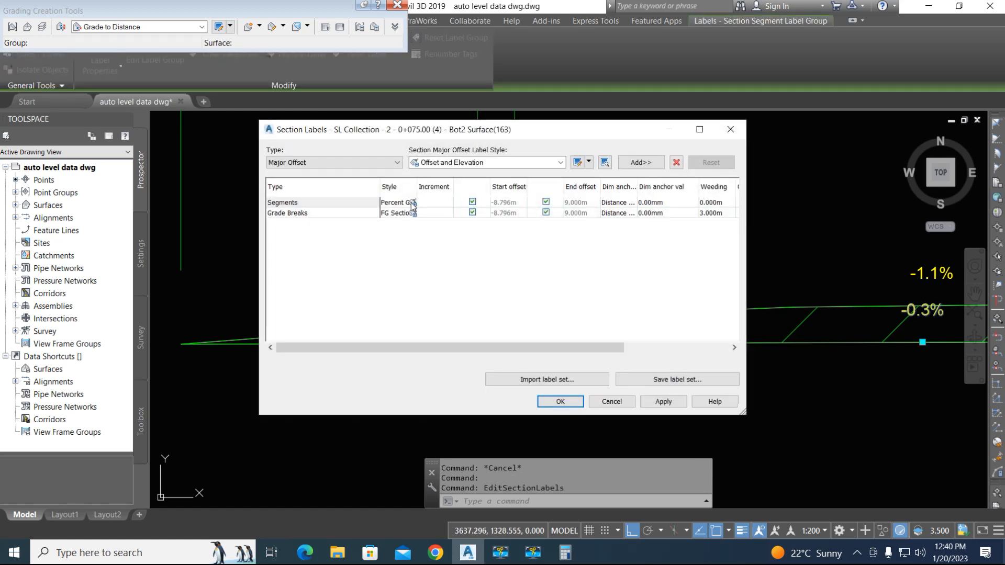
pyautogui.click(413, 203)
pyautogui.click(543, 266)
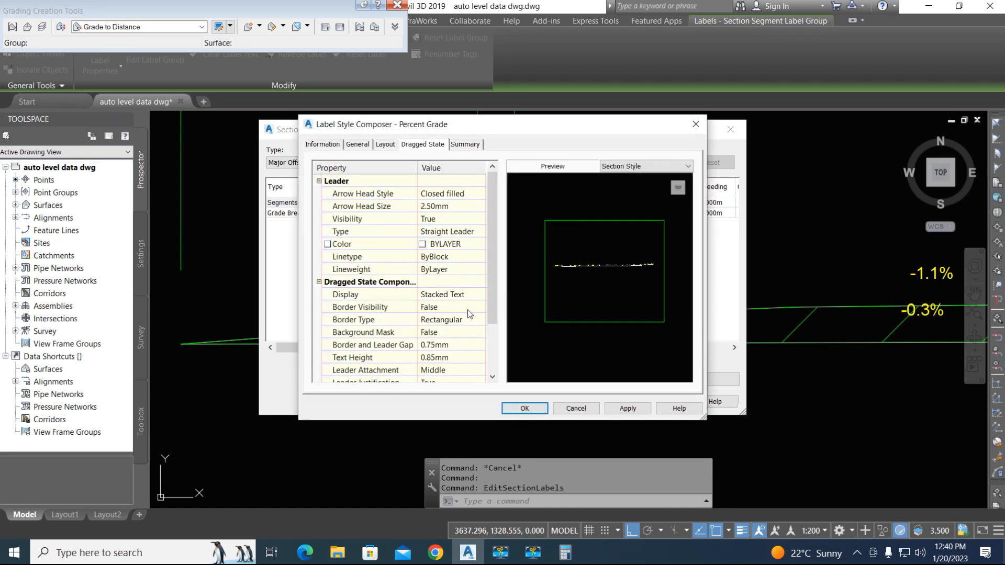
pyautogui.click(385, 146)
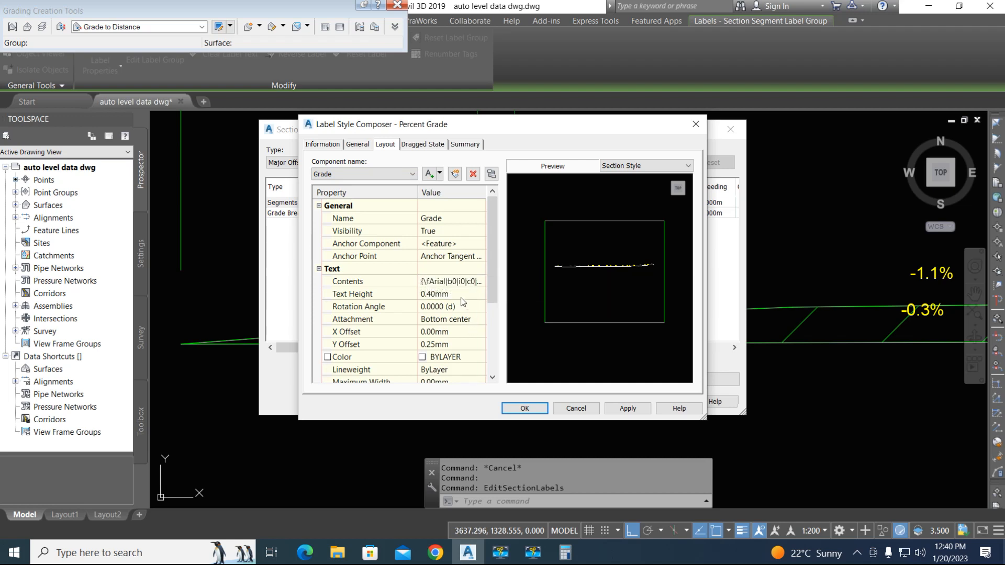
# Set the Grade component's Y offset to -0.02 mm, check it in the preview and apply the style to the section labels.
pyautogui.click(452, 346)
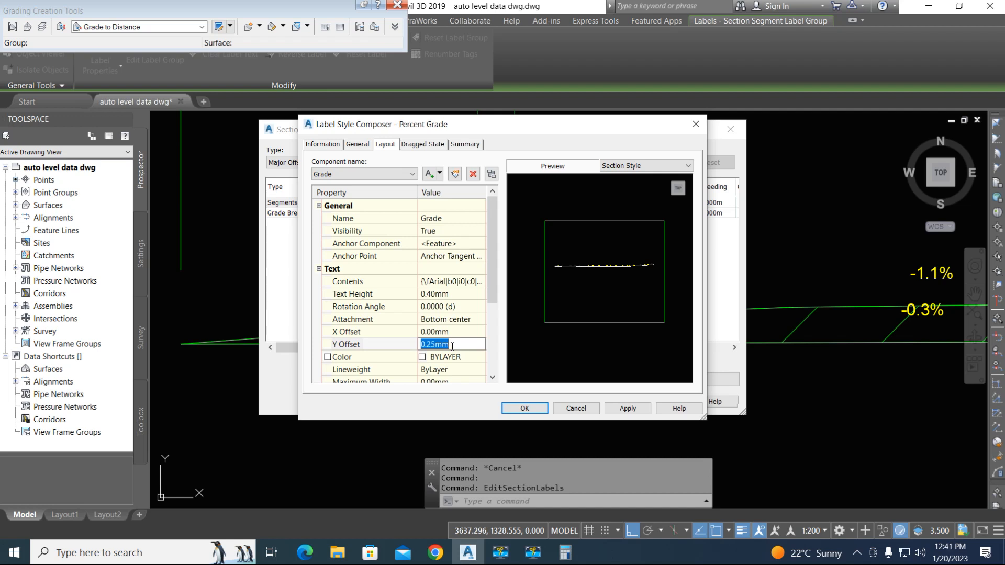
pyautogui.write('-.')
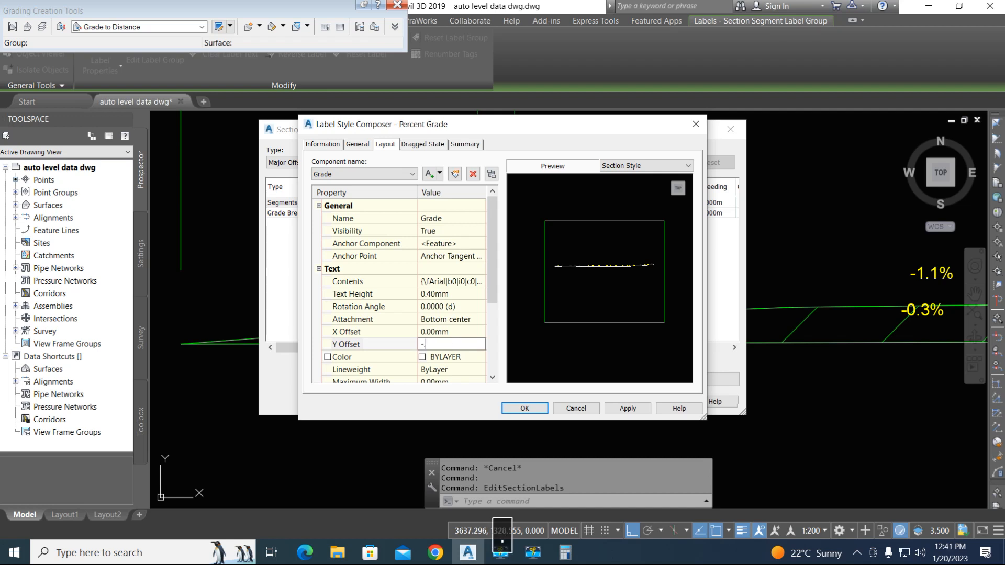
pyautogui.write('02')
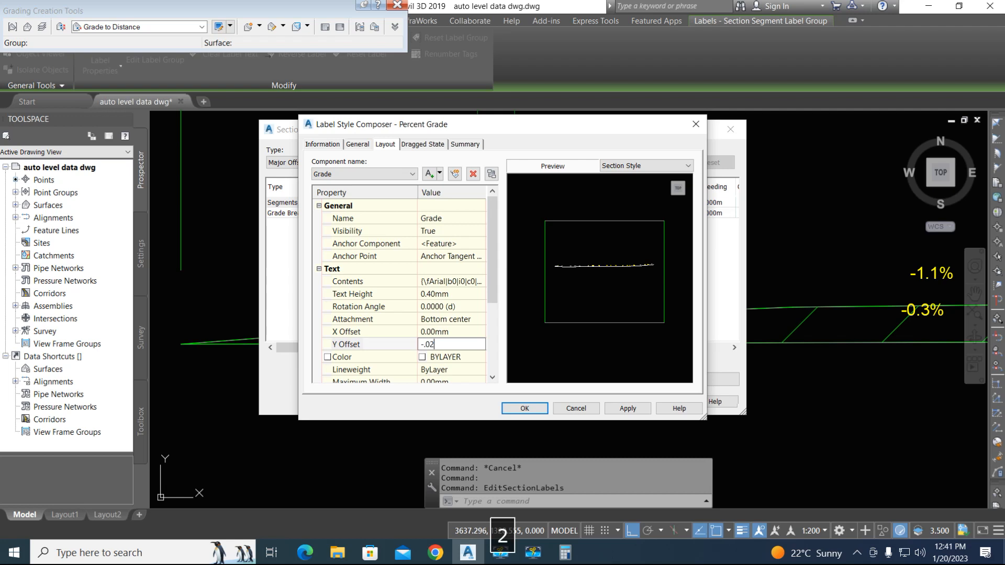
pyautogui.scroll(7, 591, 266)
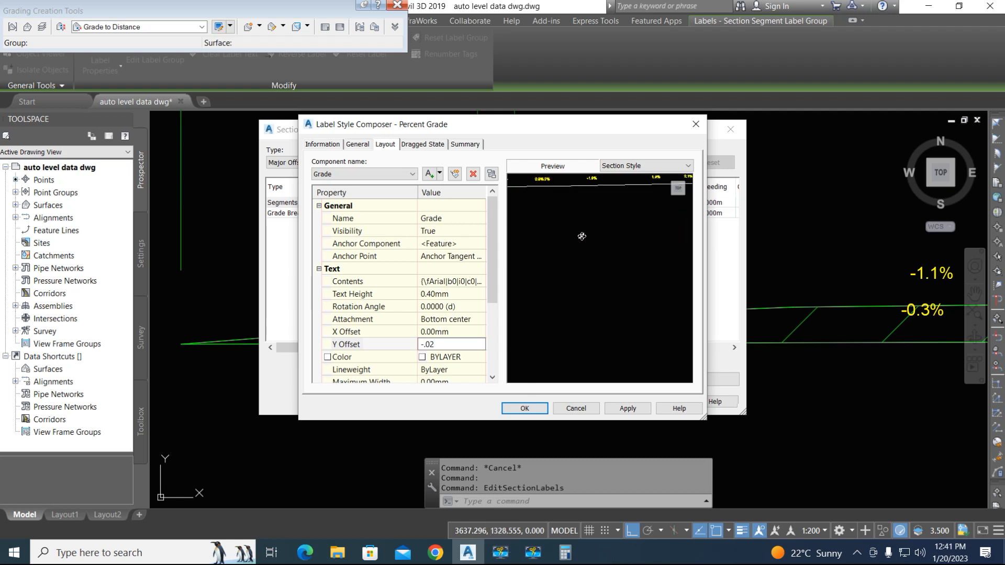
pyautogui.moveTo(575, 209); pyautogui.dragTo(578, 339, button='middle')
pyautogui.press('Return')
pyautogui.scroll(5, 557, 253)
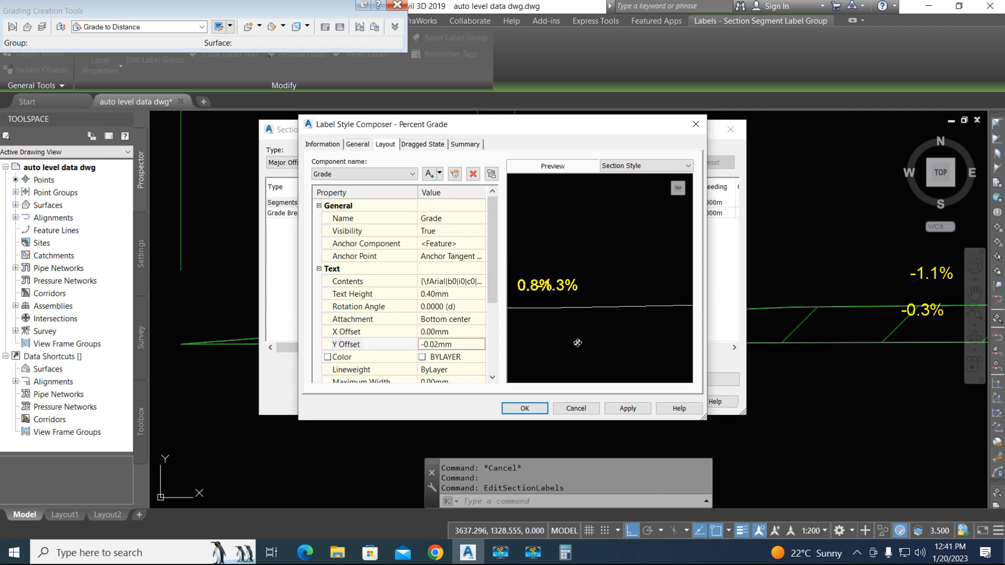
pyautogui.click(630, 409)
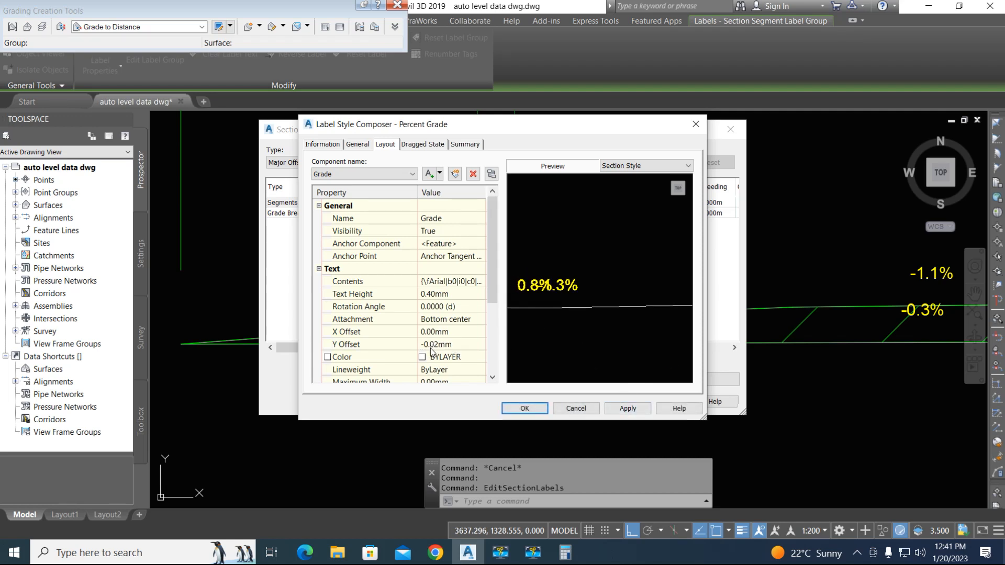
pyautogui.click(525, 409)
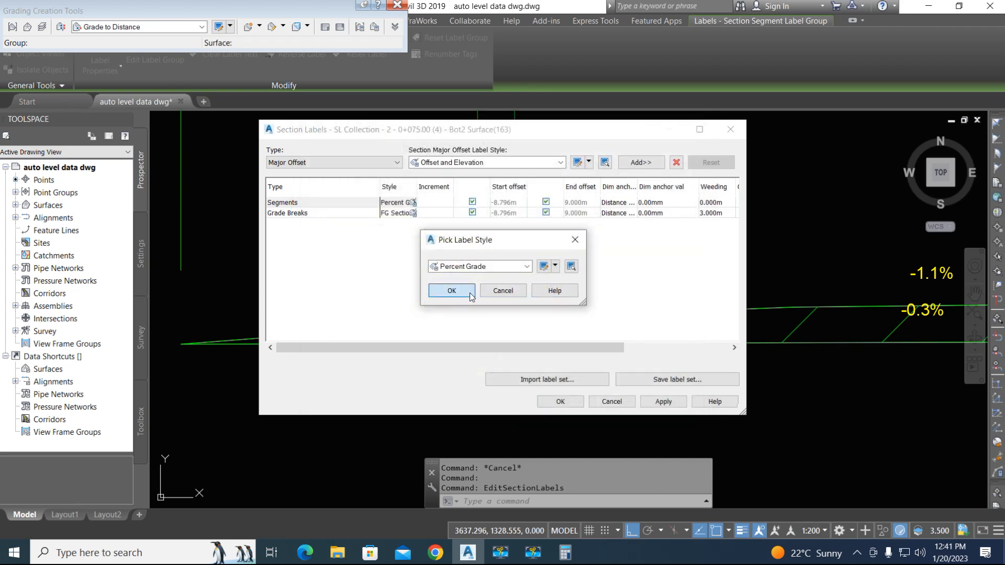
pyautogui.click(469, 293)
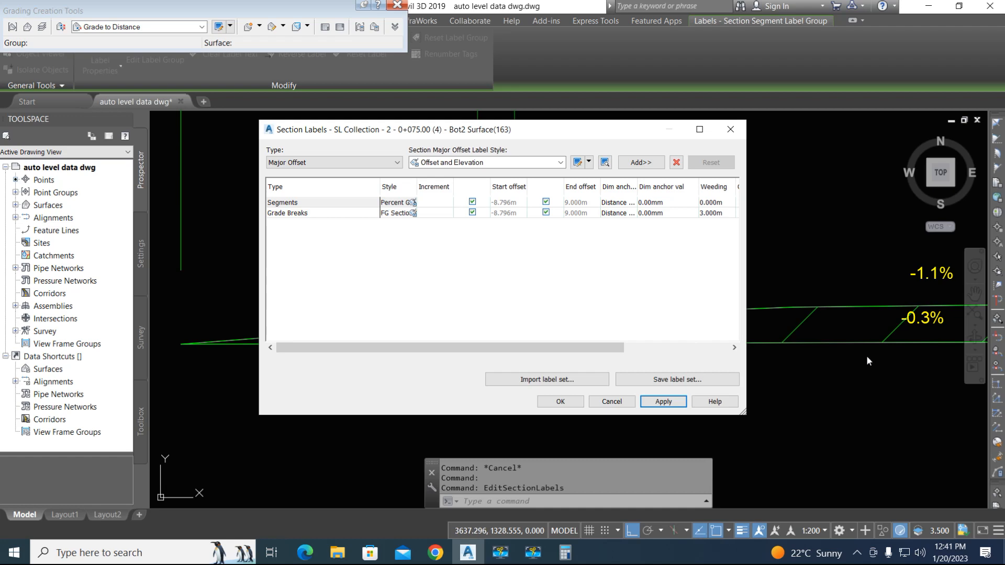
# Reopen the segments' Percent Grade style and set the Grade component's Y offset to -0.80 mm, applying the change.
pyautogui.click(413, 202)
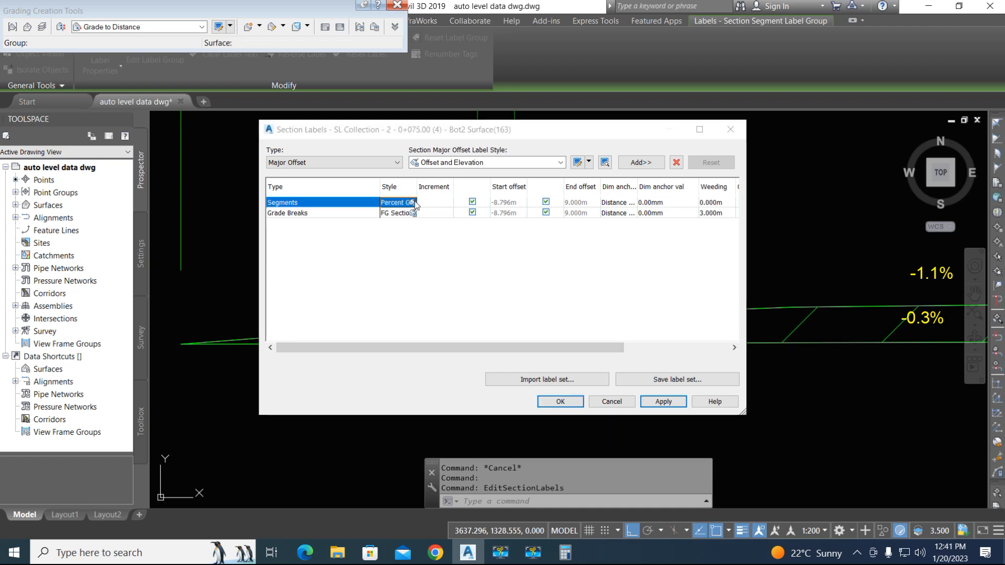
pyautogui.click(540, 267)
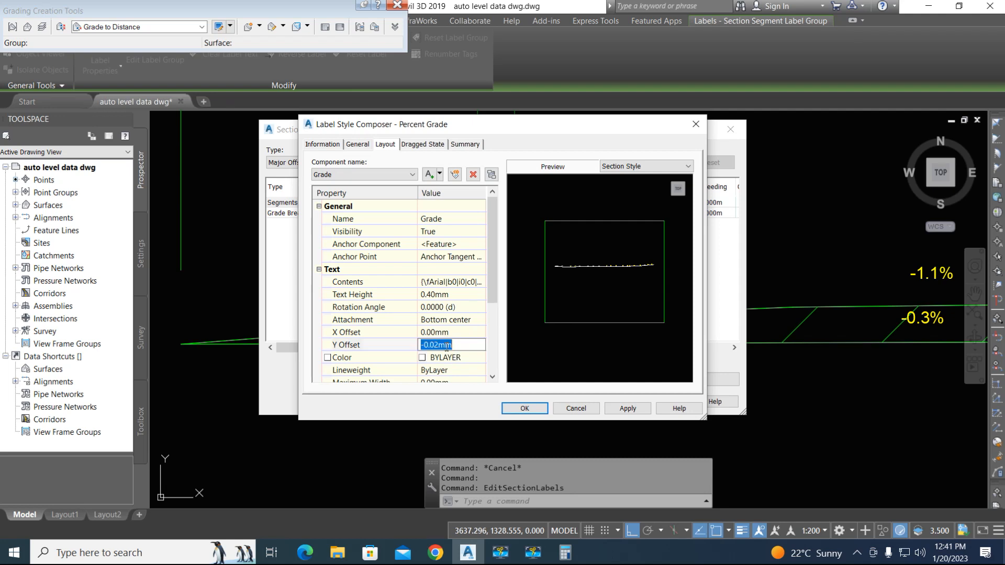
pyautogui.write('-.')
pyautogui.write('4')
pyautogui.write('80')
pyautogui.click(626, 408)
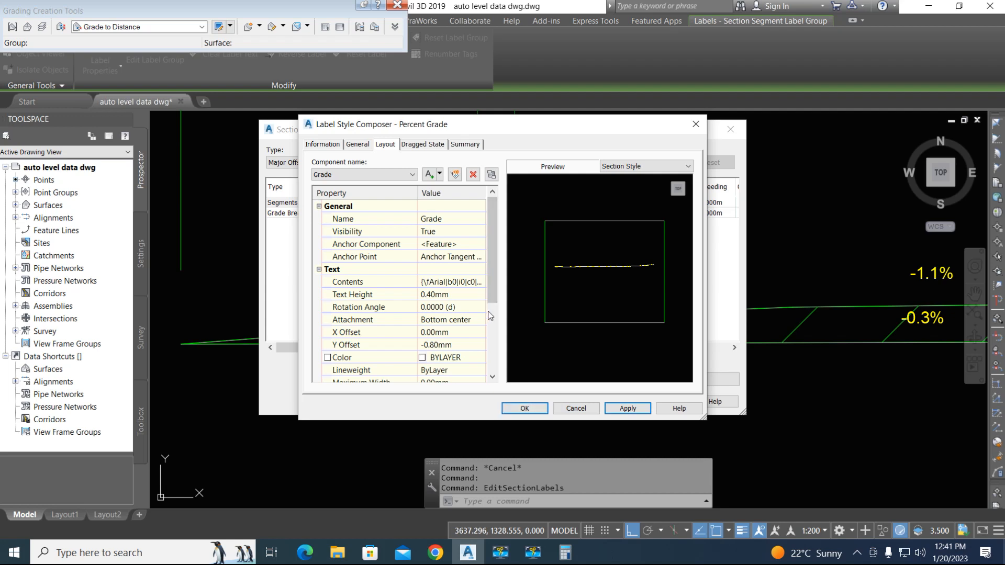
# Set the Grade component's border gap to 0.15 mm, accept the Percent Grade style and apply it to the section labels.
pyautogui.scroll(-3, 492, 346)
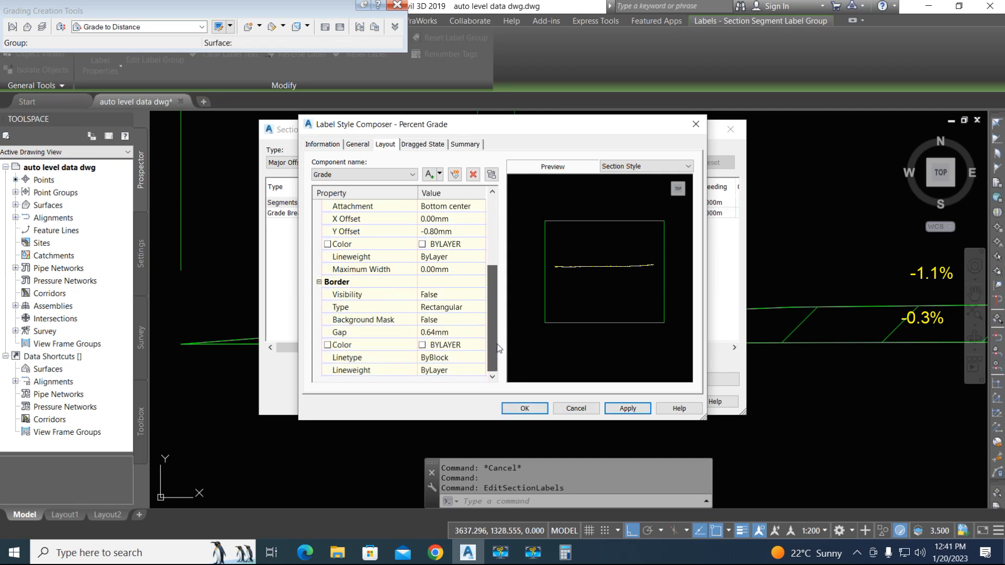
pyautogui.scroll(5, 498, 348)
pyautogui.scroll(-5, 490, 287)
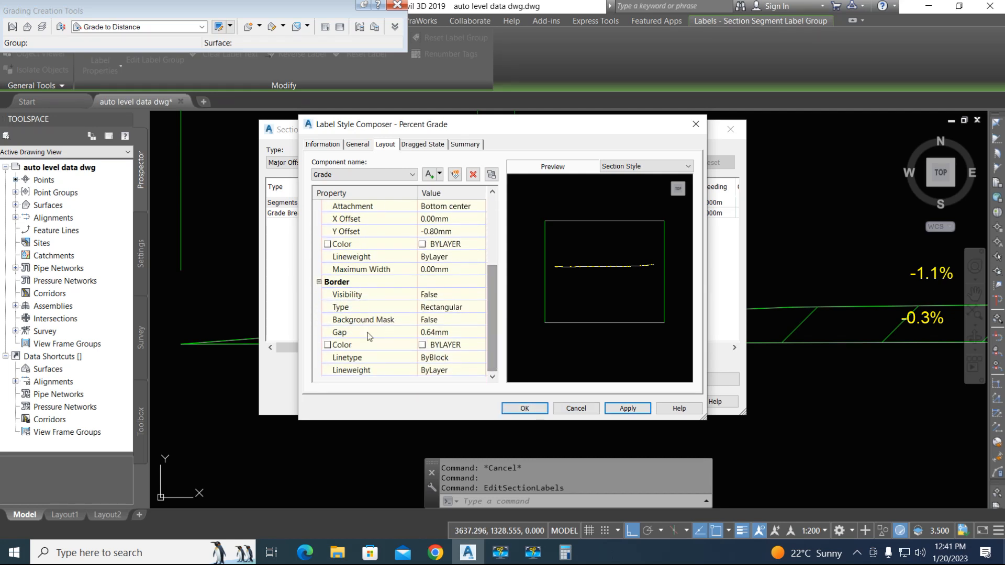
pyautogui.click(428, 334)
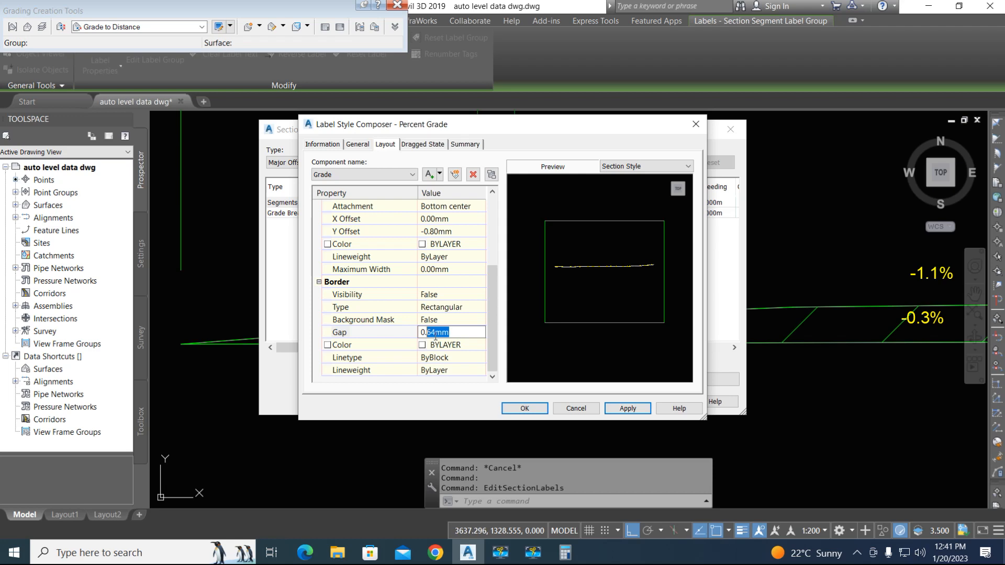
pyautogui.write('15')
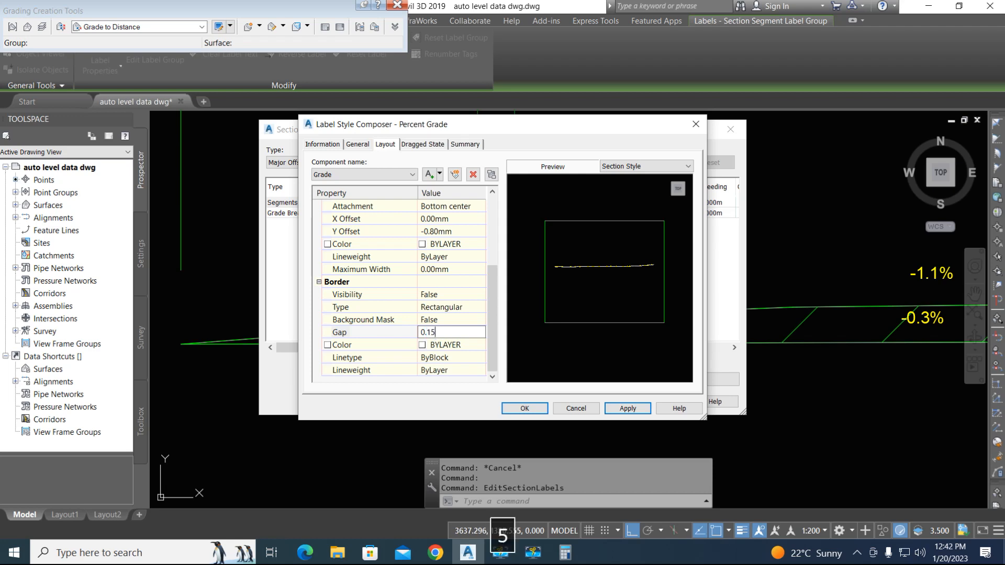
pyautogui.click(613, 407)
pyautogui.click(531, 409)
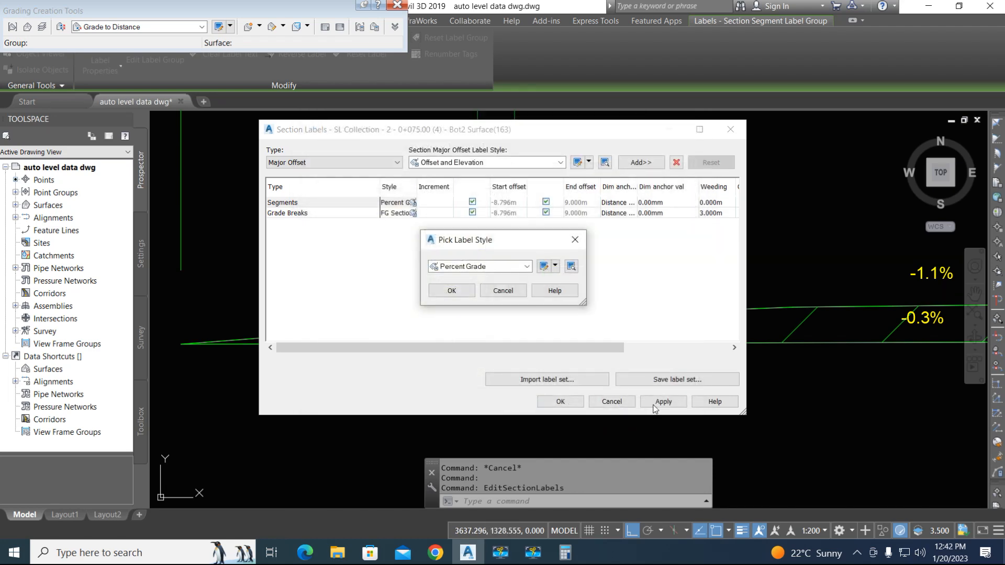
pyautogui.click(440, 292)
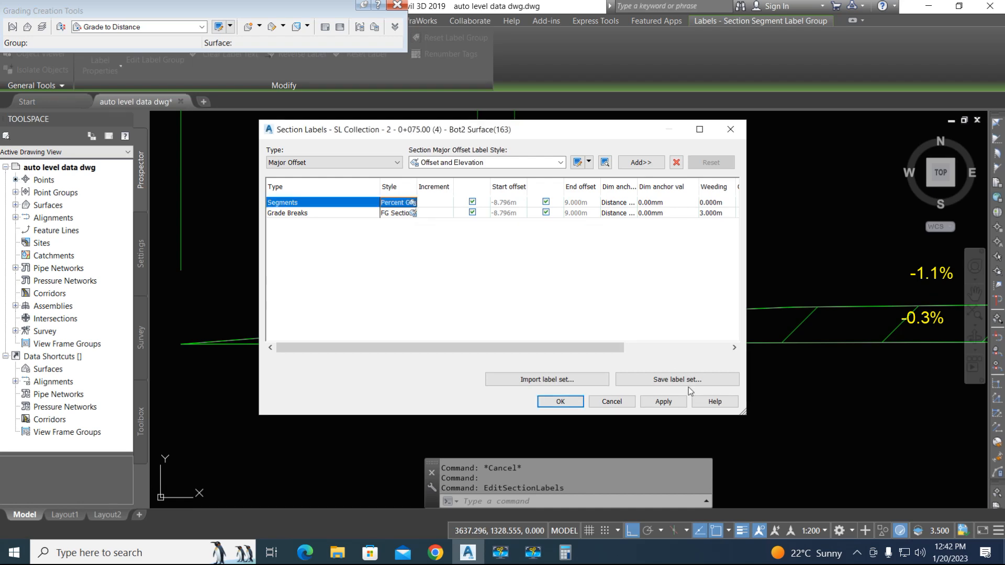
pyautogui.click(658, 406)
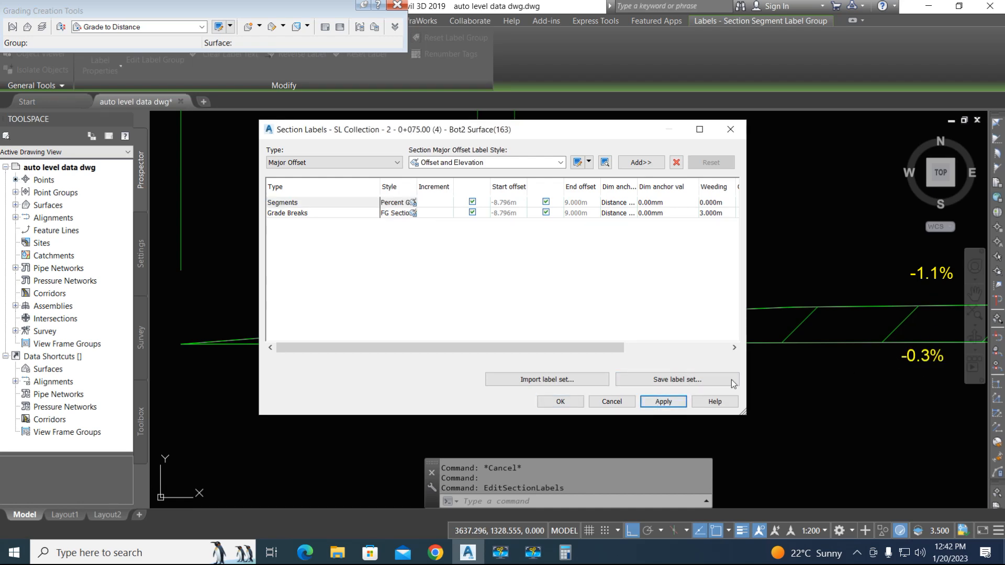
# Accept the Bot2 Surface section label settings and move the upper surface's -1.1% grade label just right of the centreline to above the section.
pyautogui.click(560, 402)
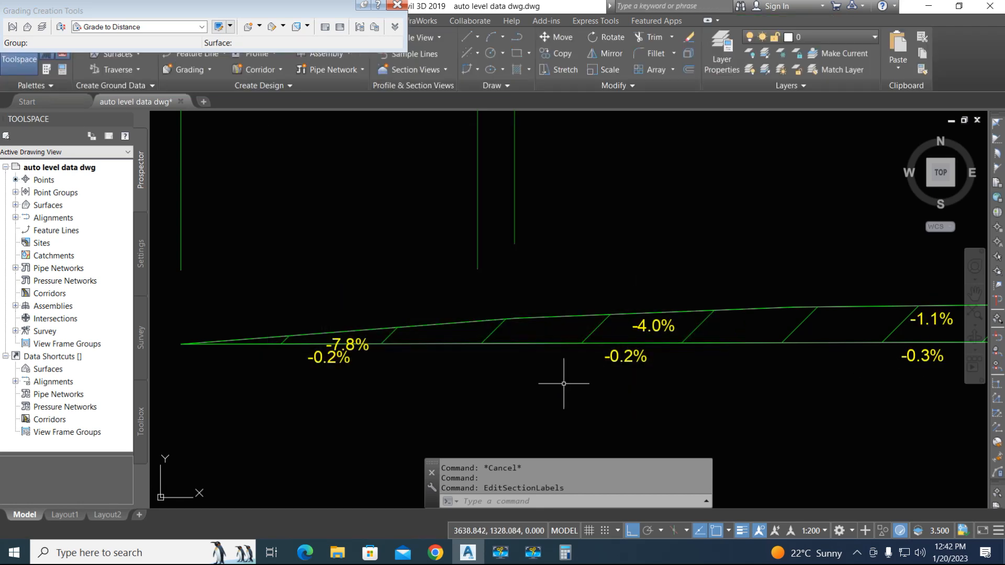
pyautogui.moveTo(602, 359); pyautogui.dragTo(348, 370, button='middle')
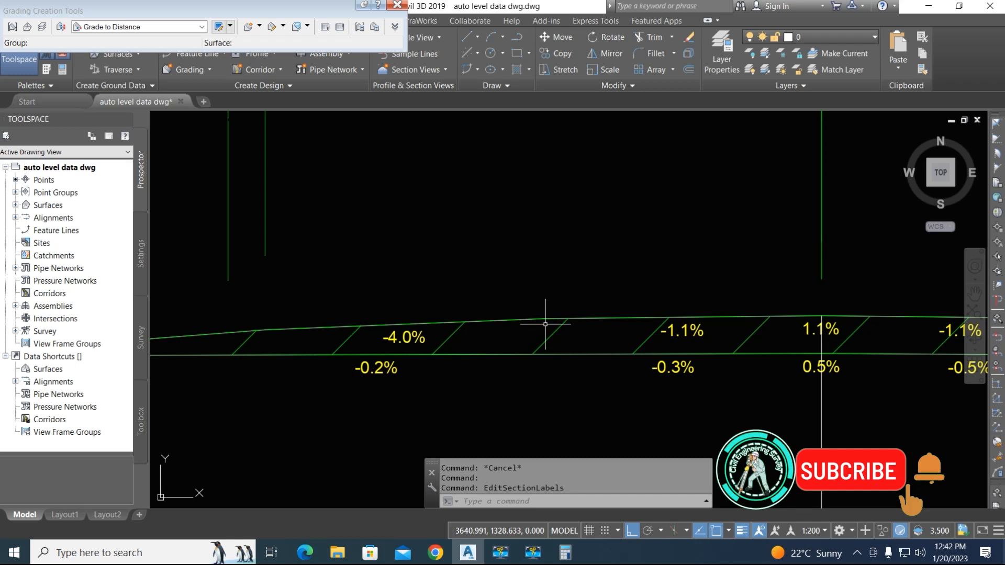
pyautogui.scroll(-8, 579, 331)
pyautogui.scroll(4, 614, 332)
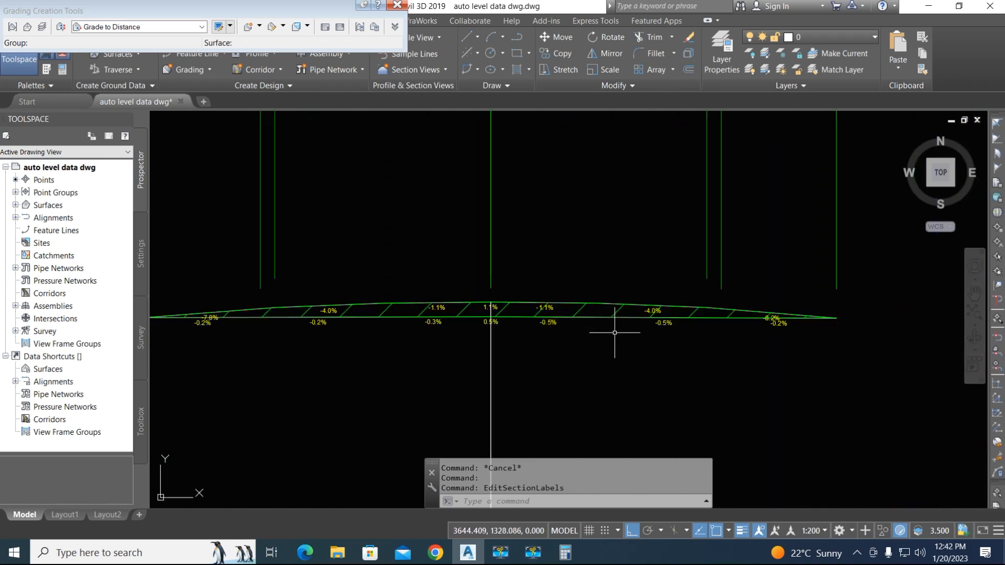
pyautogui.scroll(4, 541, 310)
pyautogui.click(551, 315)
pyautogui.click(548, 292)
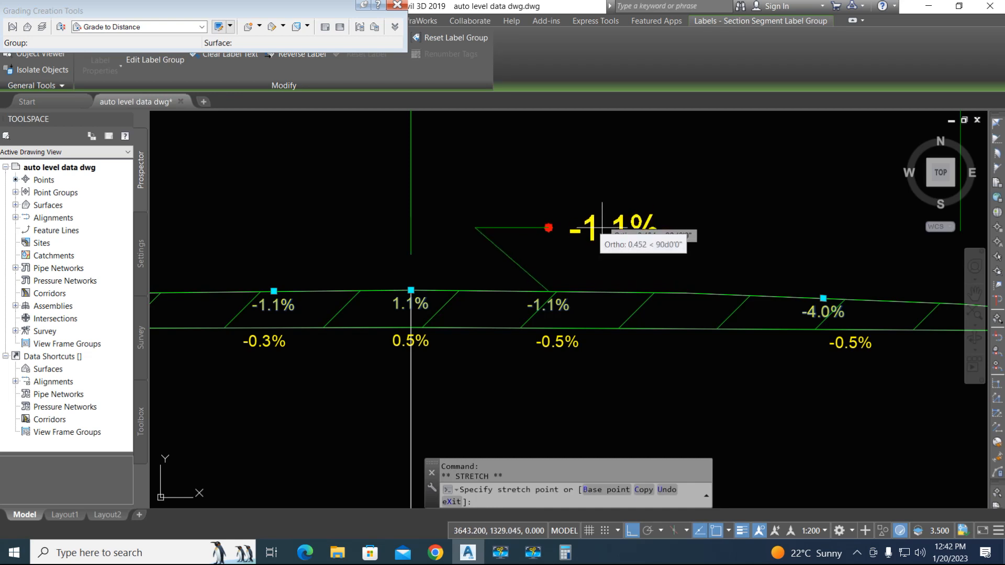
pyautogui.click(603, 198)
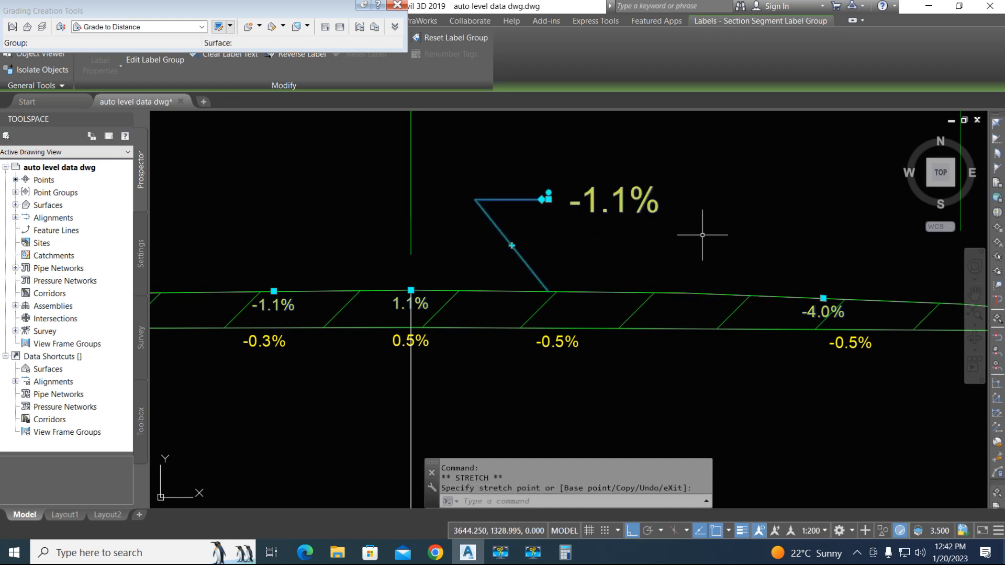
pyautogui.press('Escape')
# Examine the grade label placement along both road surfaces in this section and the neighbouring section view.
pyautogui.moveTo(588, 262); pyautogui.dragTo(635, 281, button='middle')
pyautogui.scroll(-8, 635, 280)
pyautogui.scroll(6, 421, 315)
pyautogui.scroll(-6, 420, 316)
pyautogui.scroll(3, 532, 312)
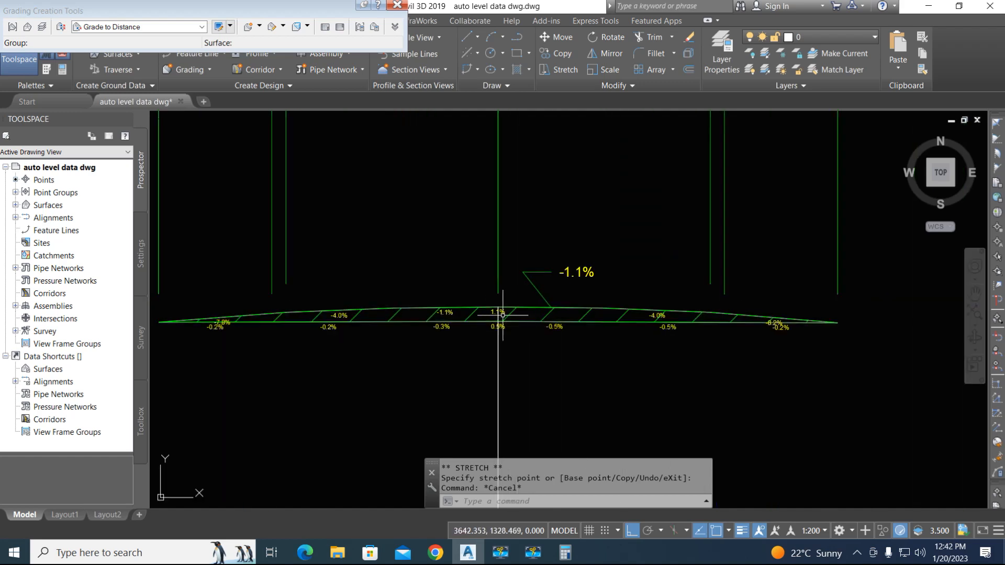
pyautogui.scroll(-6, 503, 315)
pyautogui.moveTo(662, 338); pyautogui.dragTo(305, 327, button='middle')
pyautogui.scroll(4, 692, 306)
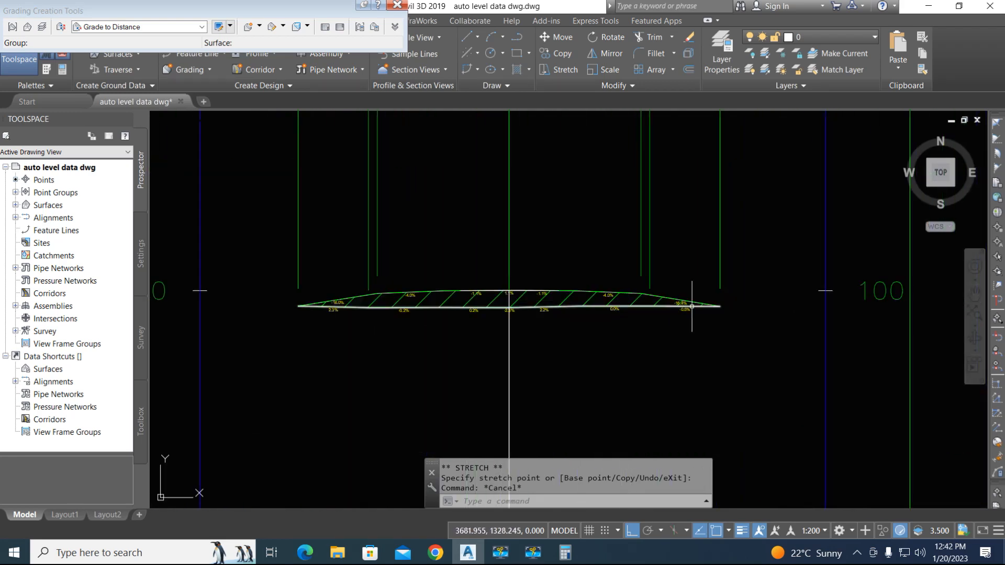
pyautogui.scroll(4, 412, 306)
pyautogui.moveTo(690, 279); pyautogui.dragTo(456, 300, button='middle')
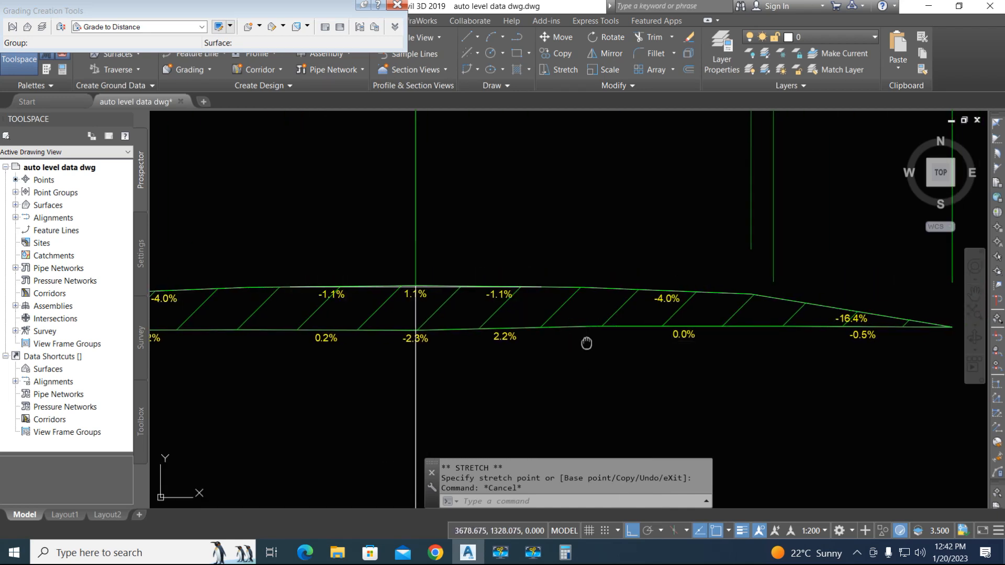
pyautogui.moveTo(586, 343); pyautogui.dragTo(709, 337, button='middle')
pyautogui.scroll(-4, 708, 337)
pyautogui.scroll(4, 499, 337)
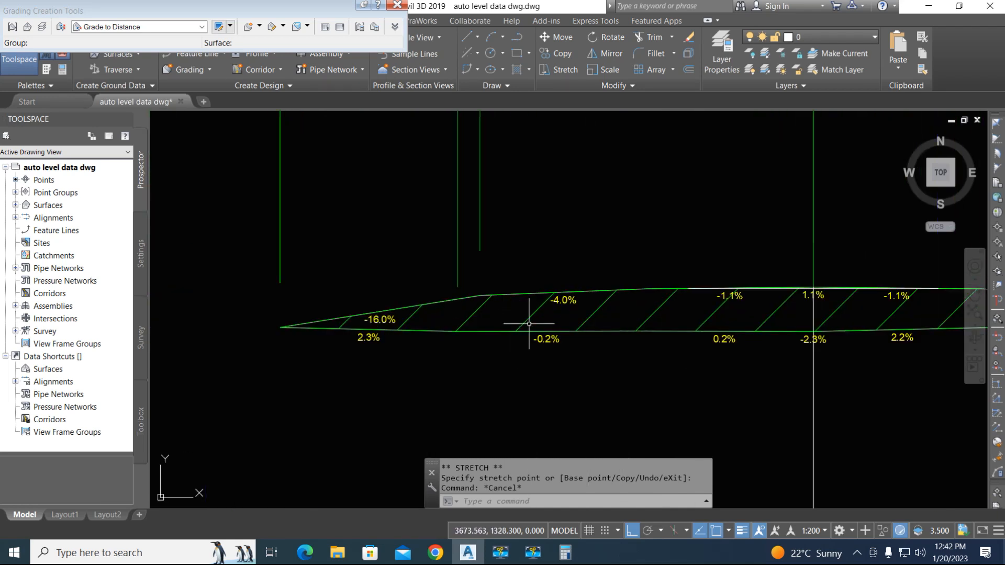
pyautogui.scroll(2, 563, 308)
pyautogui.scroll(-6, 562, 302)
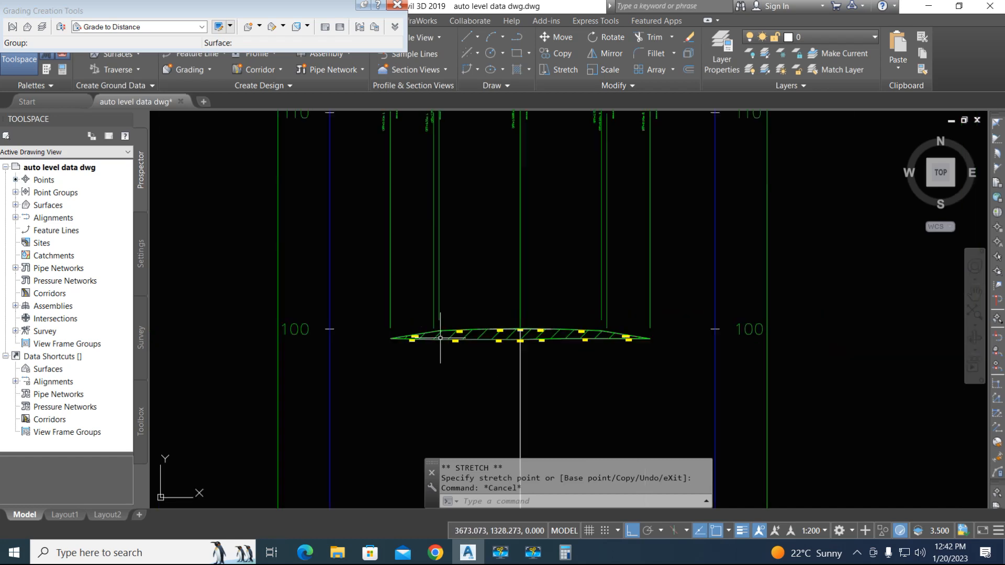
pyautogui.scroll(-8, 573, 330)
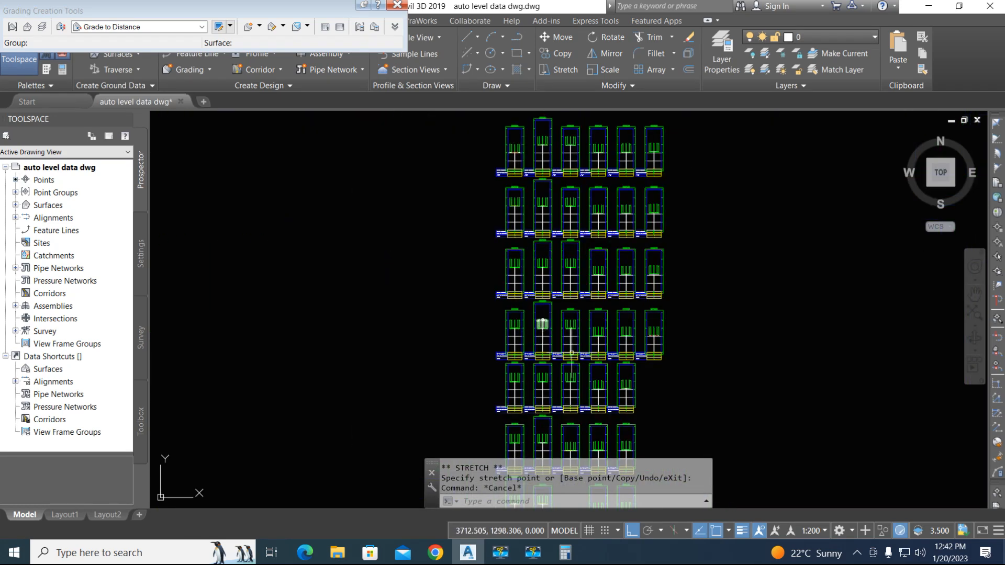
pyautogui.moveTo(444, 329); pyautogui.dragTo(654, 331, button='middle')
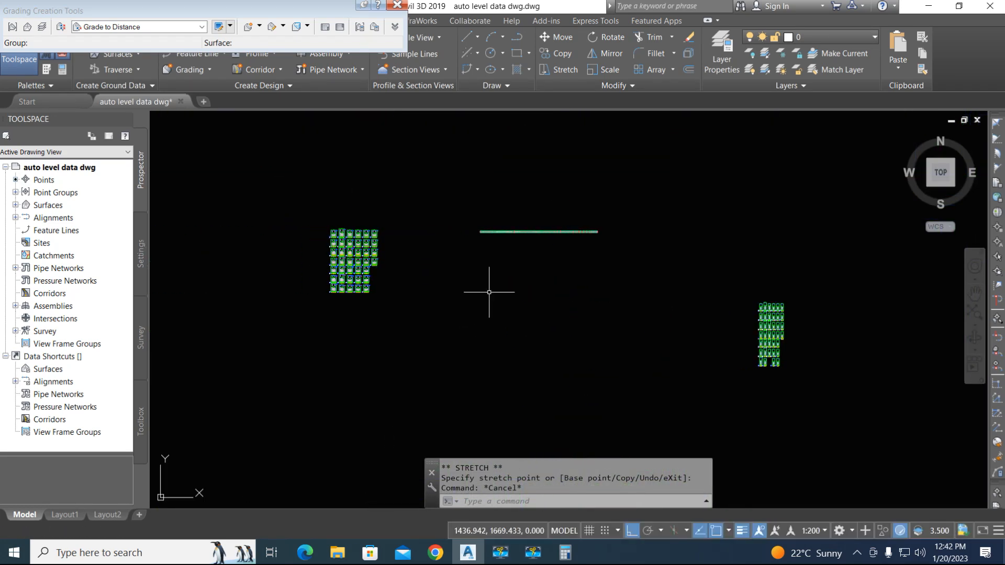
# Close the Grading Creation Tools toolbar and look over the section view groups and the alignment plan.
pyautogui.click(402, 5)
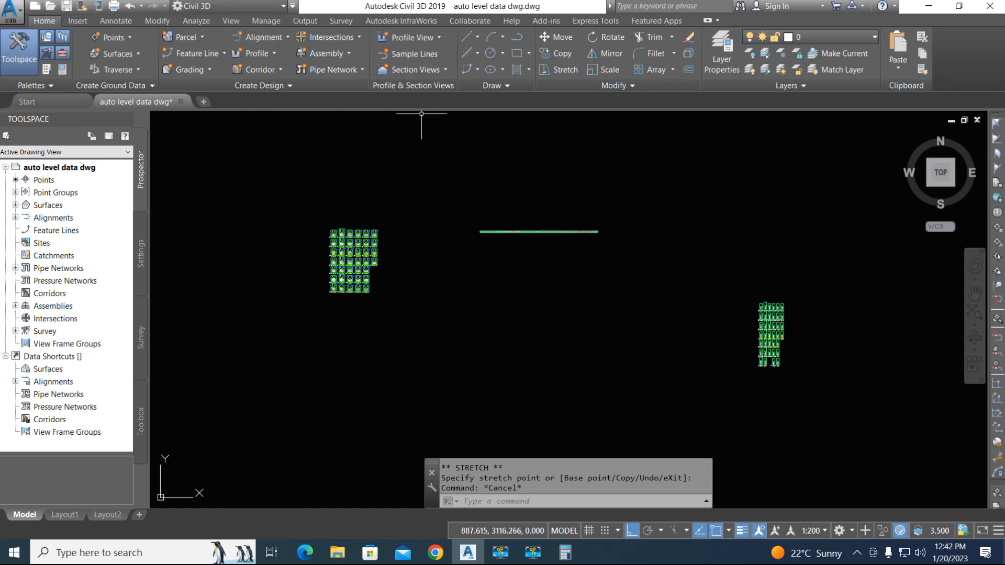
pyautogui.scroll(-6, 510, 245)
pyautogui.scroll(12, 510, 239)
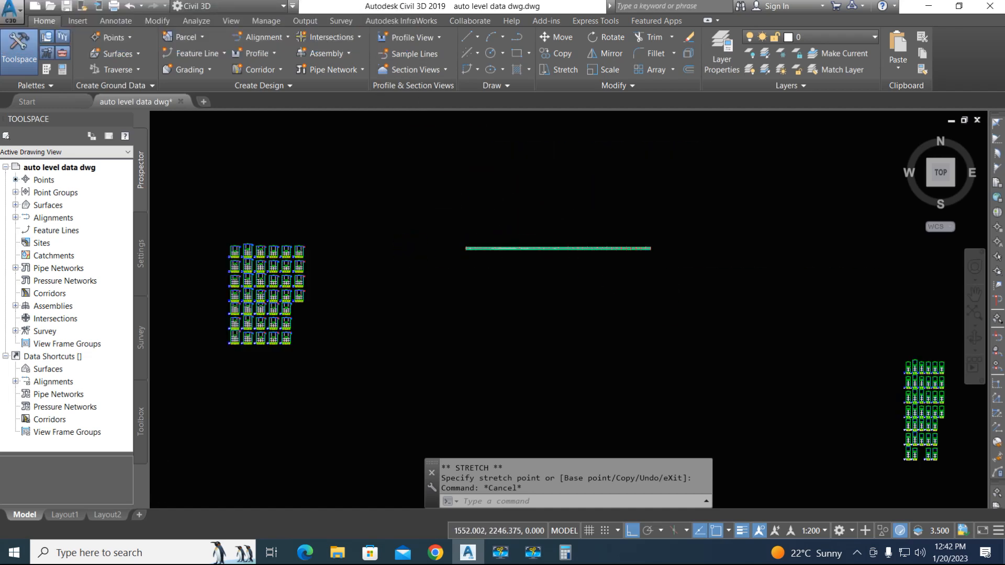
pyautogui.scroll(-6, 461, 263)
pyautogui.scroll(14, 400, 231)
pyautogui.moveTo(457, 265); pyautogui.dragTo(395, 263, button='middle')
pyautogui.scroll(-8, 332, 216)
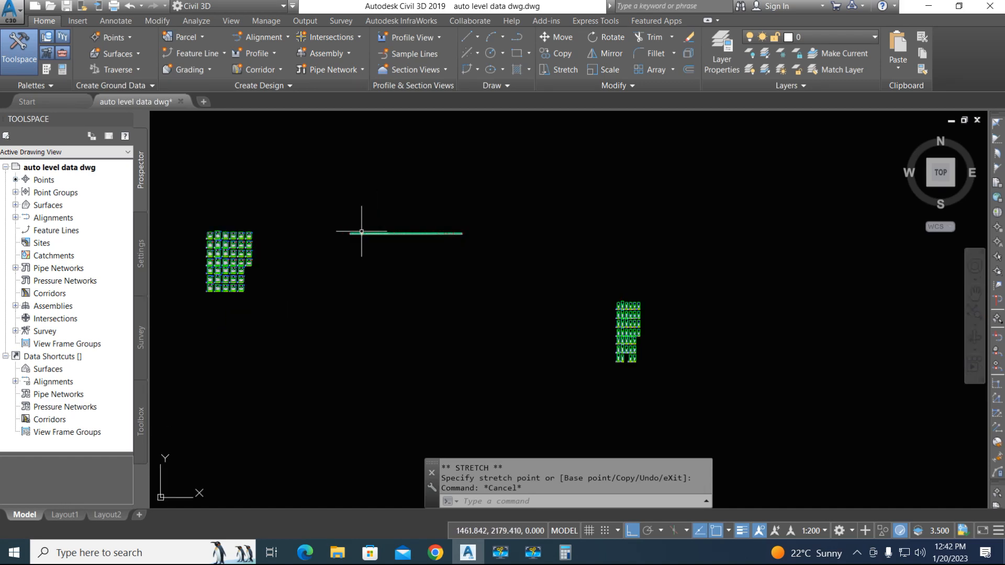
pyautogui.scroll(12, 616, 310)
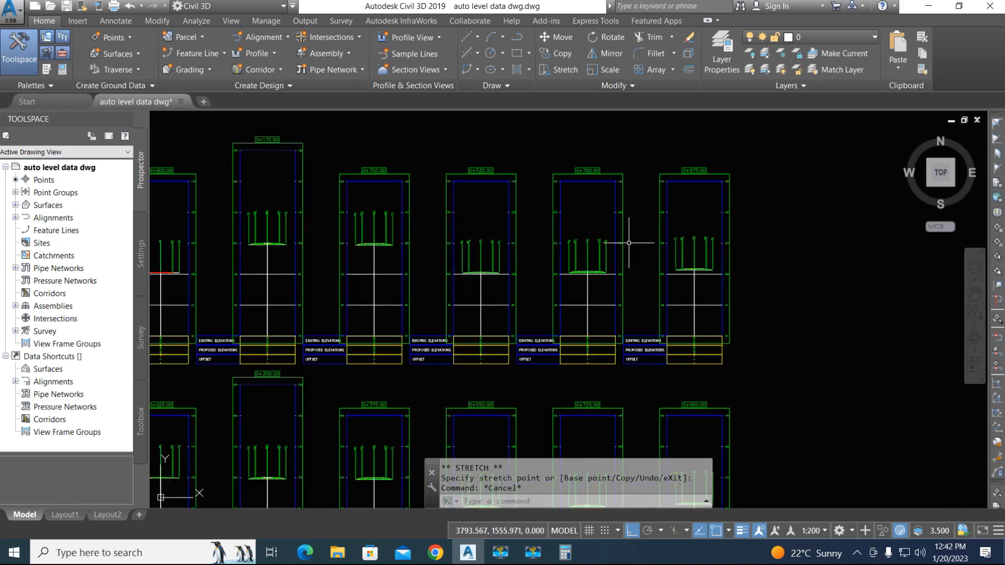
pyautogui.scroll(3, 629, 243)
pyautogui.scroll(-6, 591, 246)
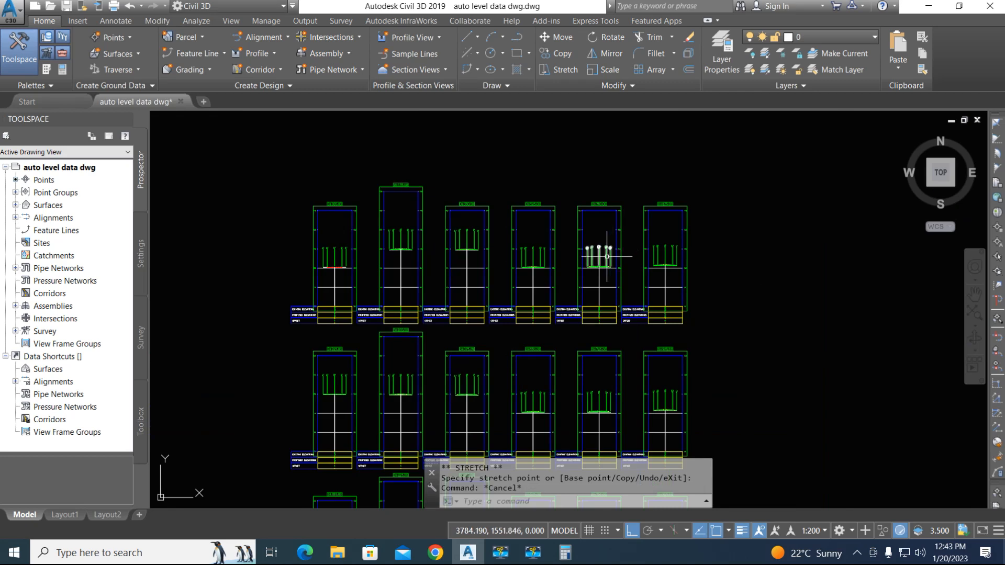
pyautogui.scroll(5, 607, 257)
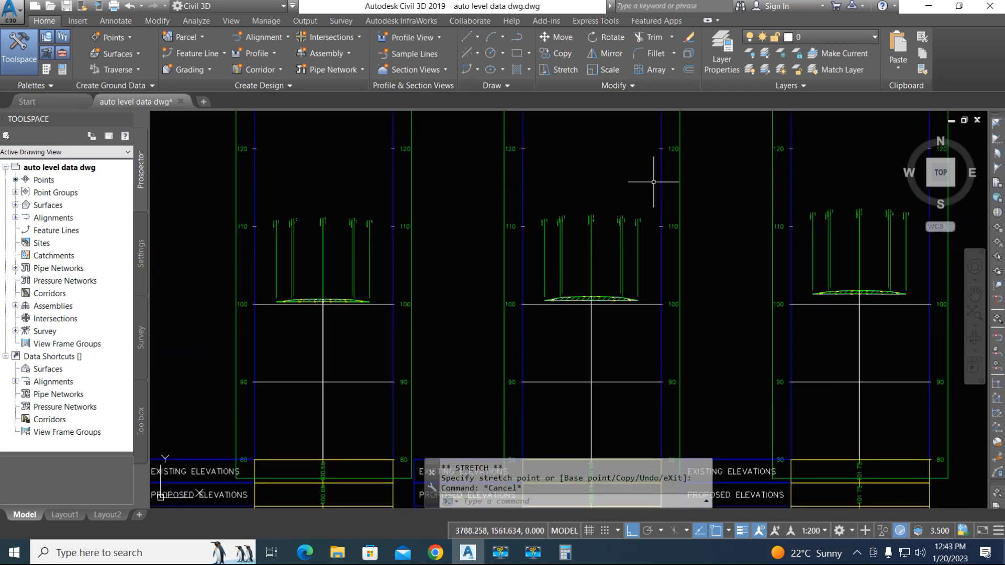
pyautogui.scroll(-2, 592, 231)
pyautogui.scroll(-8, 524, 241)
pyautogui.scroll(-5, 471, 249)
pyautogui.scroll(8, 309, 206)
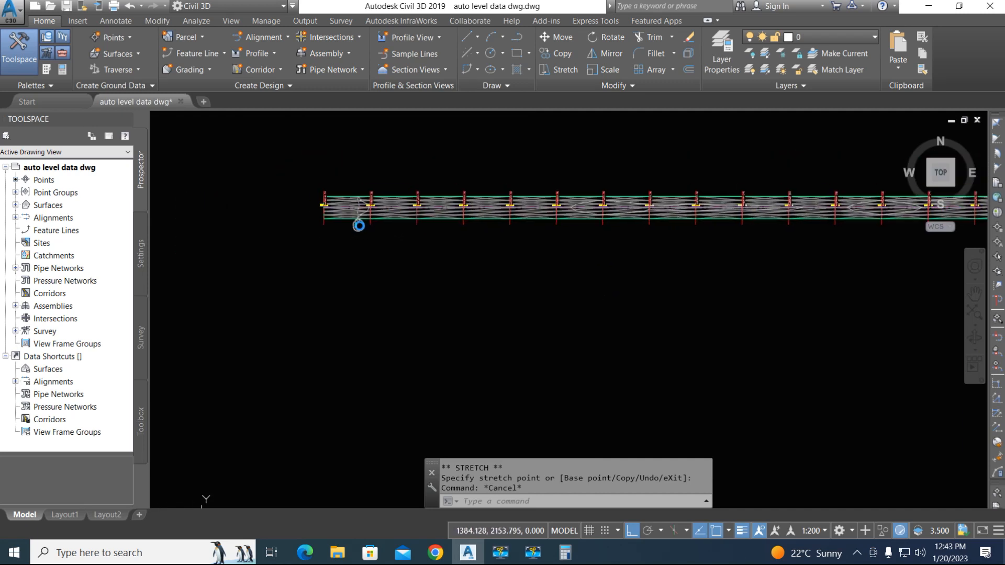
# From the 0+000.00 sample line, create a Cut and Fill total volume table for Alignment 23, SL Collection - 2, and place it below the plan.
pyautogui.click(326, 225)
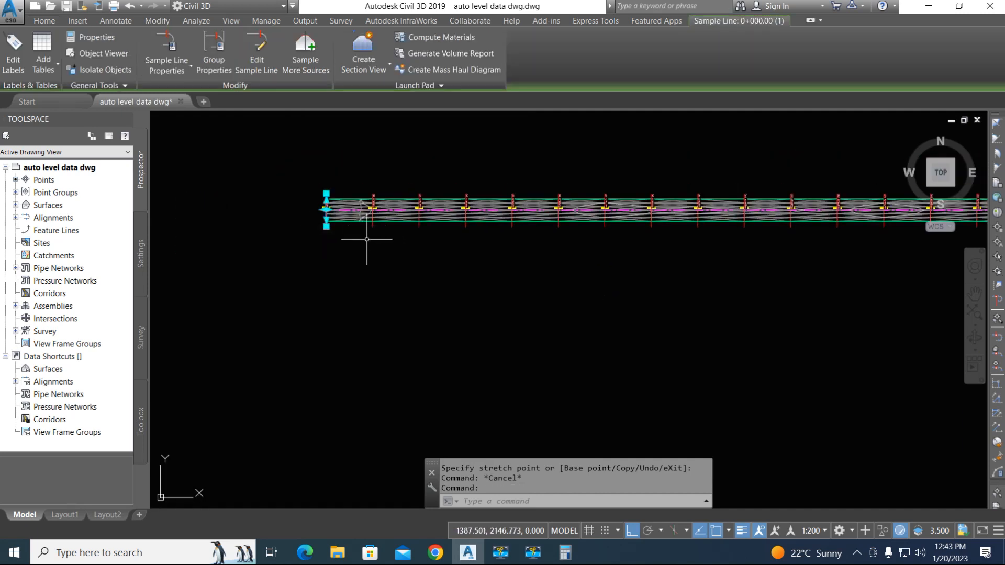
pyautogui.click(52, 67)
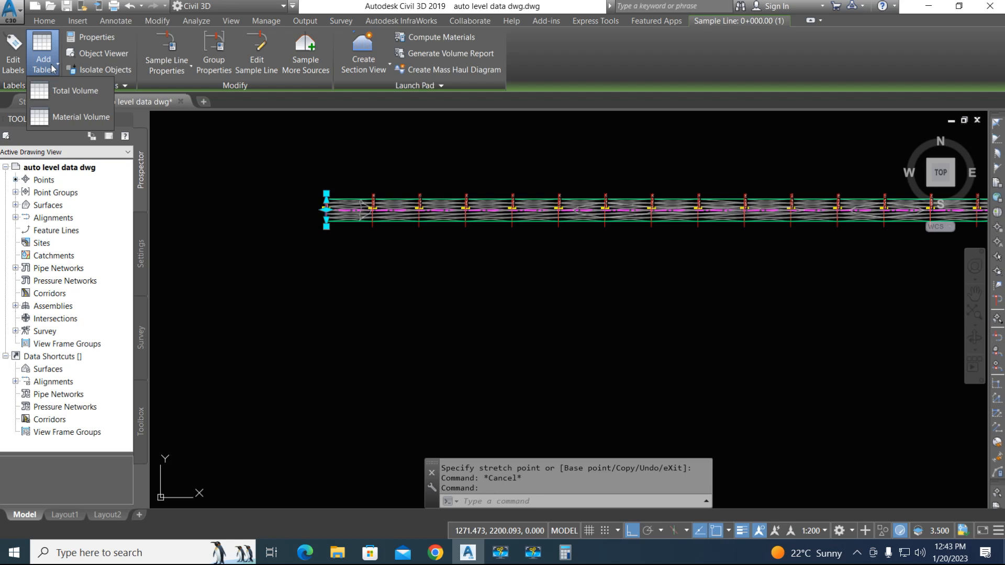
pyautogui.click(80, 108)
pyautogui.click(57, 64)
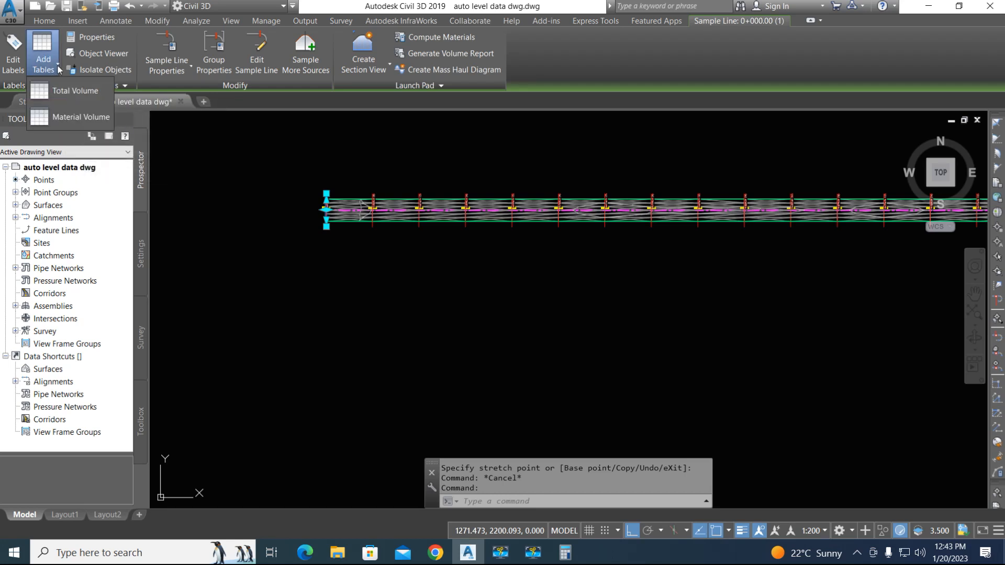
pyautogui.click(66, 94)
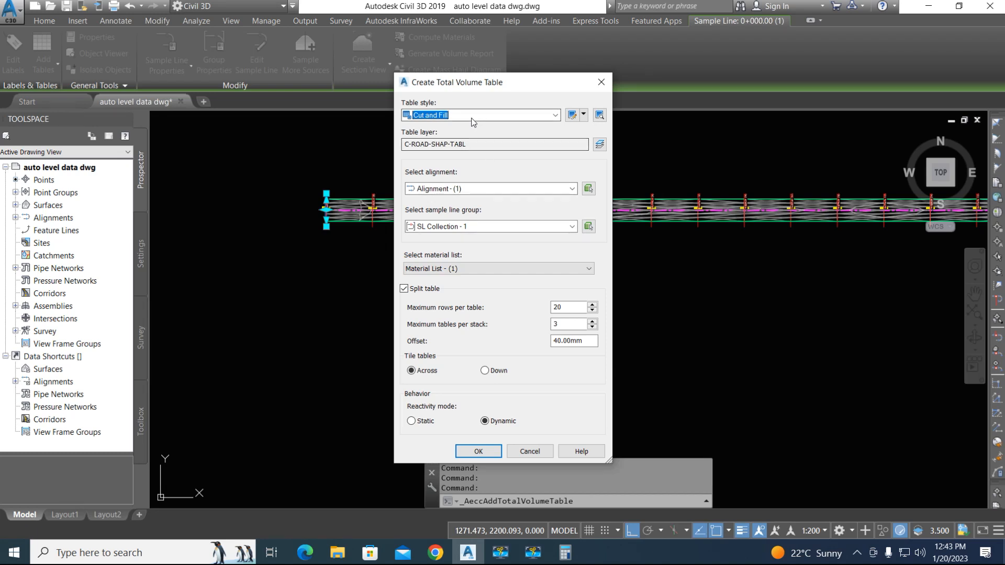
pyautogui.click(485, 189)
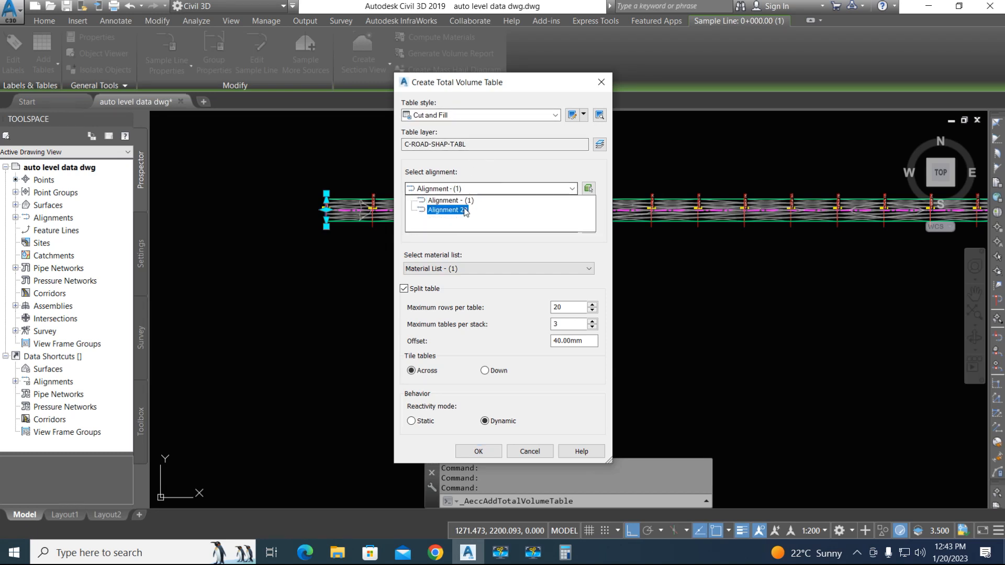
pyautogui.click(456, 199)
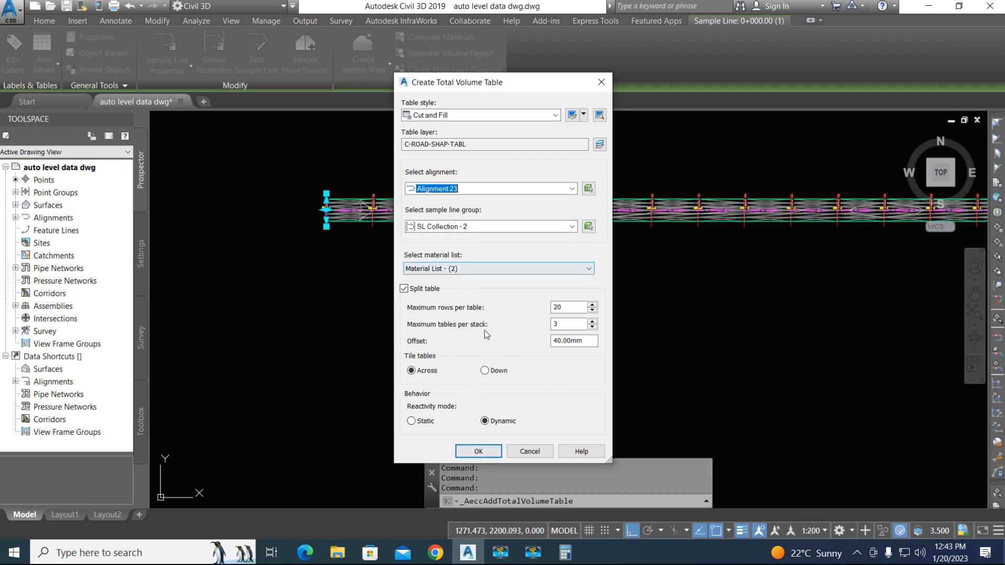
pyautogui.click(479, 452)
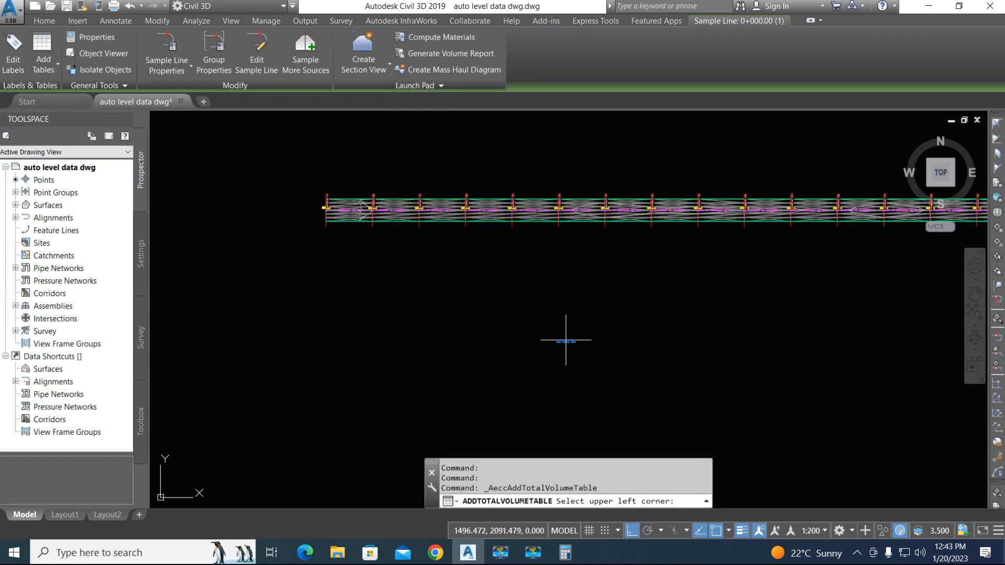
pyautogui.scroll(-2, 578, 345)
pyautogui.click(566, 338)
# Examine the cut and fill quantities in the Total Volume Table and view its Table Properties without making changes.
pyautogui.scroll(2, 576, 346)
pyautogui.scroll(8, 552, 332)
pyautogui.scroll(-4, 516, 146)
pyautogui.scroll(4, 658, 230)
pyautogui.scroll(-4, 602, 220)
pyautogui.scroll(5, 544, 210)
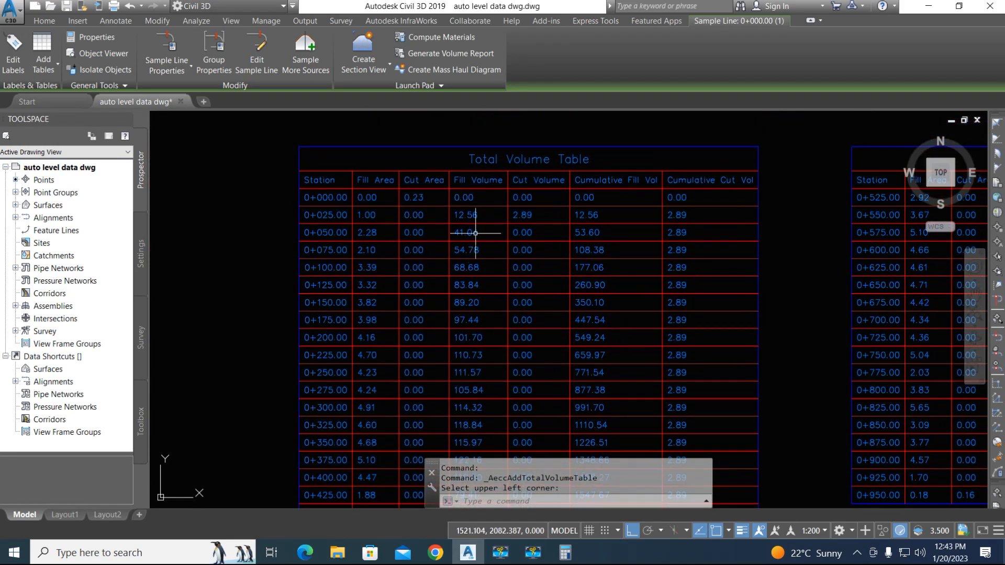
pyautogui.press('Escape')
pyautogui.click(463, 204)
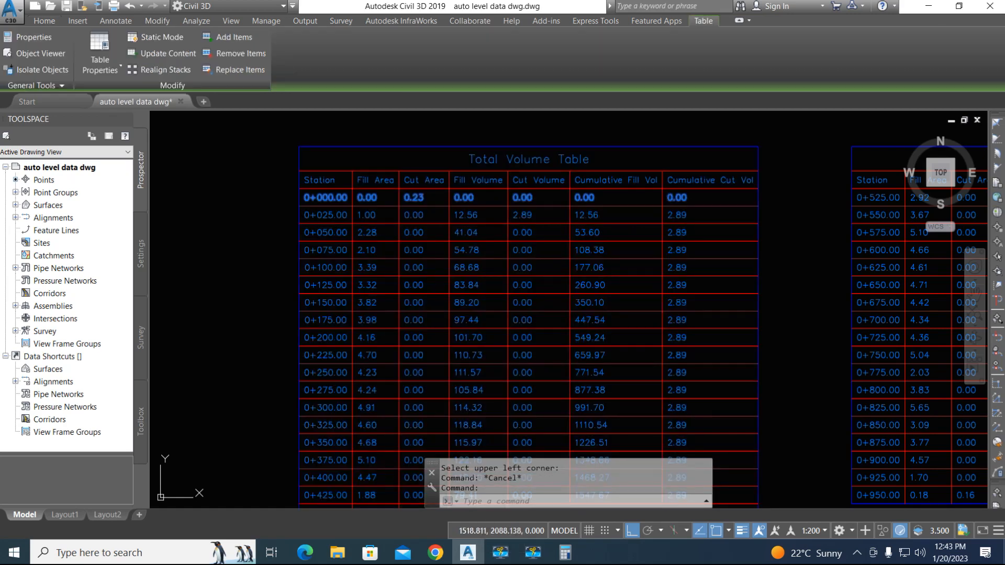
pyautogui.rightClick(465, 199)
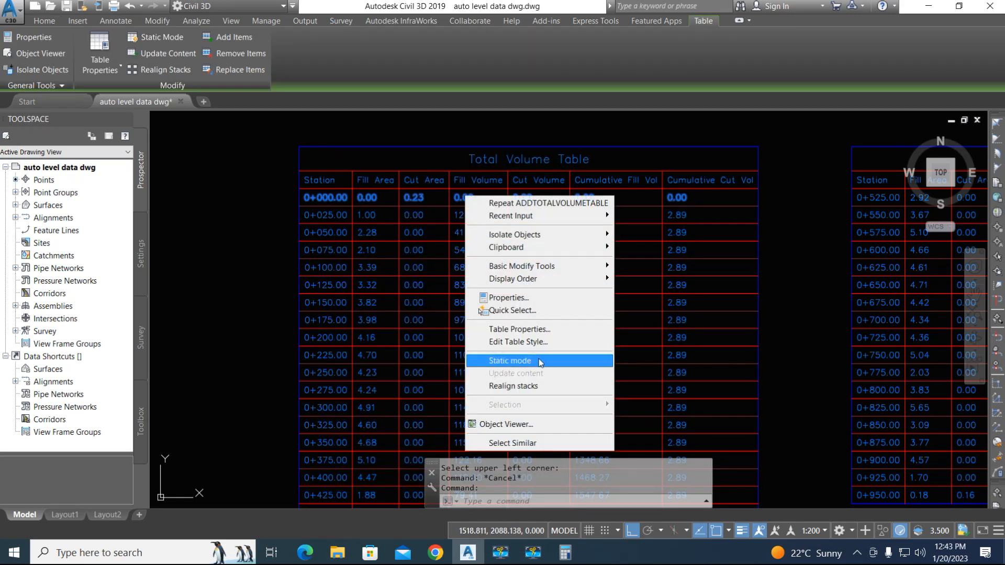
pyautogui.click(539, 330)
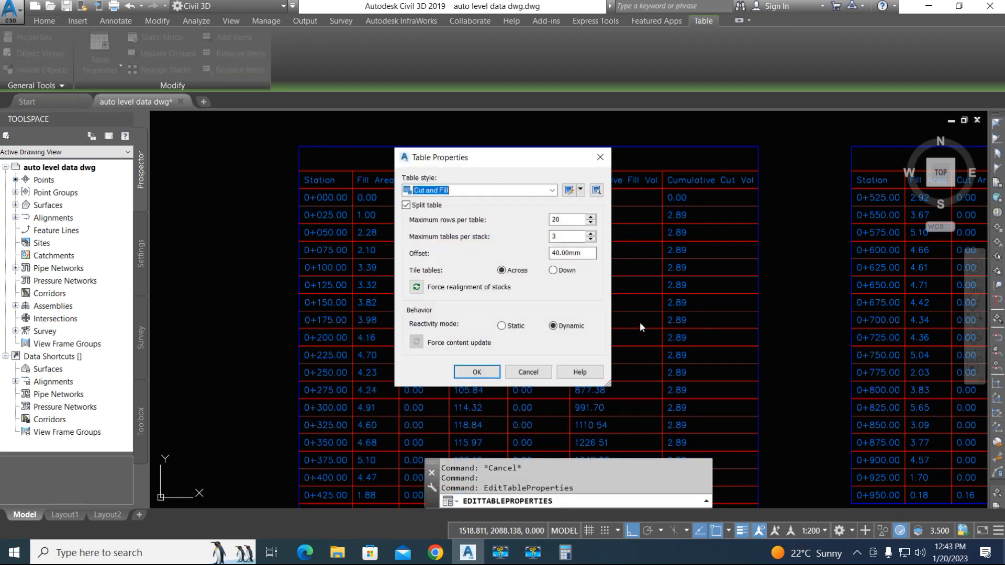
pyautogui.click(600, 157)
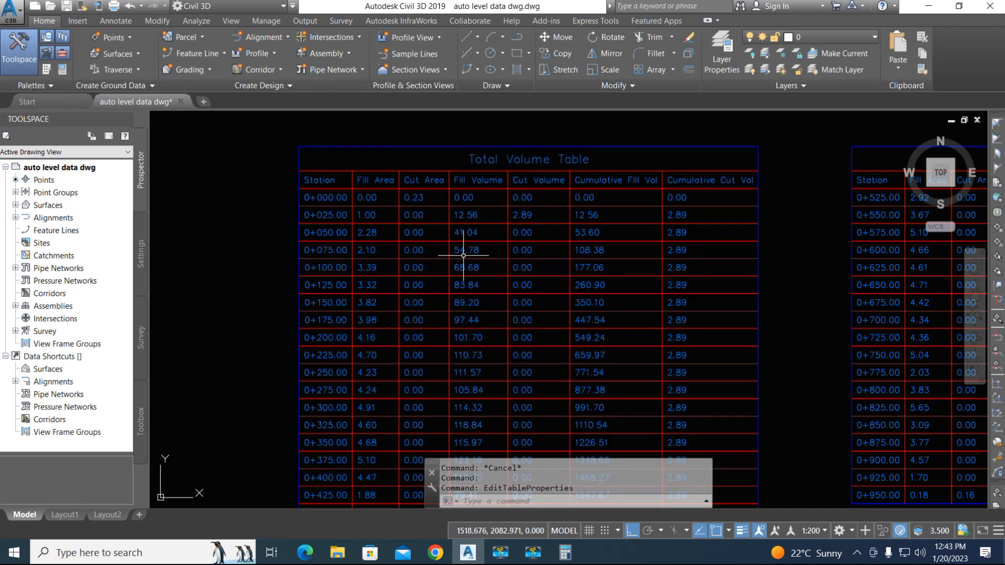
# Inspect the Cumulative Cut Volume column's unit choices and text format in the Cut and Fill table style, and close it without changes.
pyautogui.click(464, 253)
pyautogui.rightClick(465, 254)
pyautogui.click(516, 399)
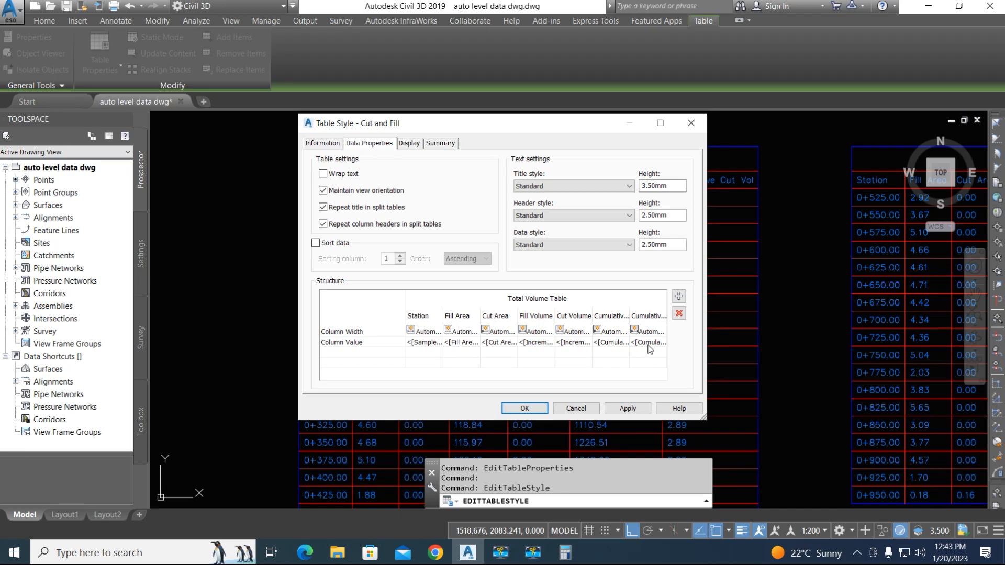
pyautogui.doubleClick(648, 343)
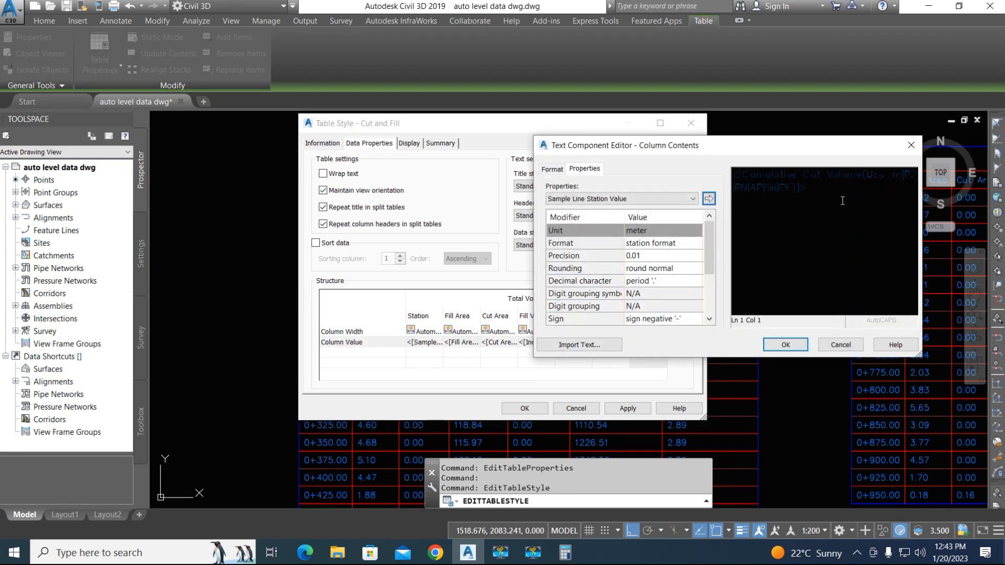
pyautogui.click(839, 202)
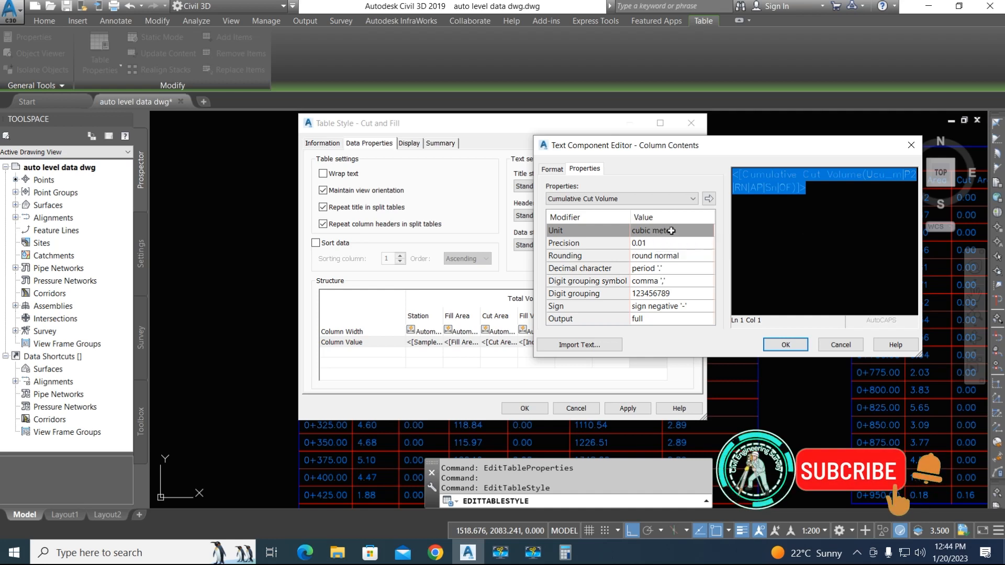
pyautogui.click(673, 231)
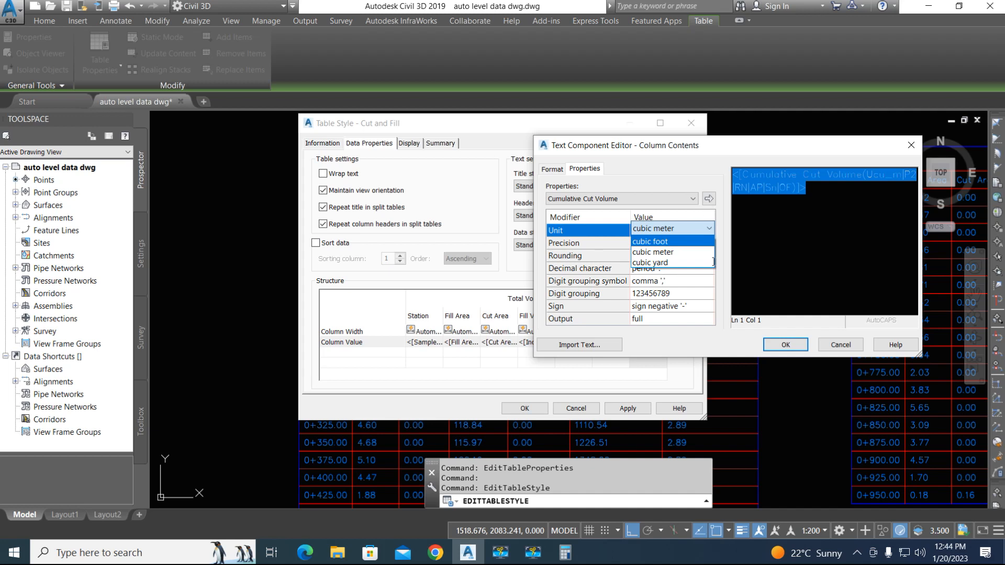
pyautogui.click(842, 346)
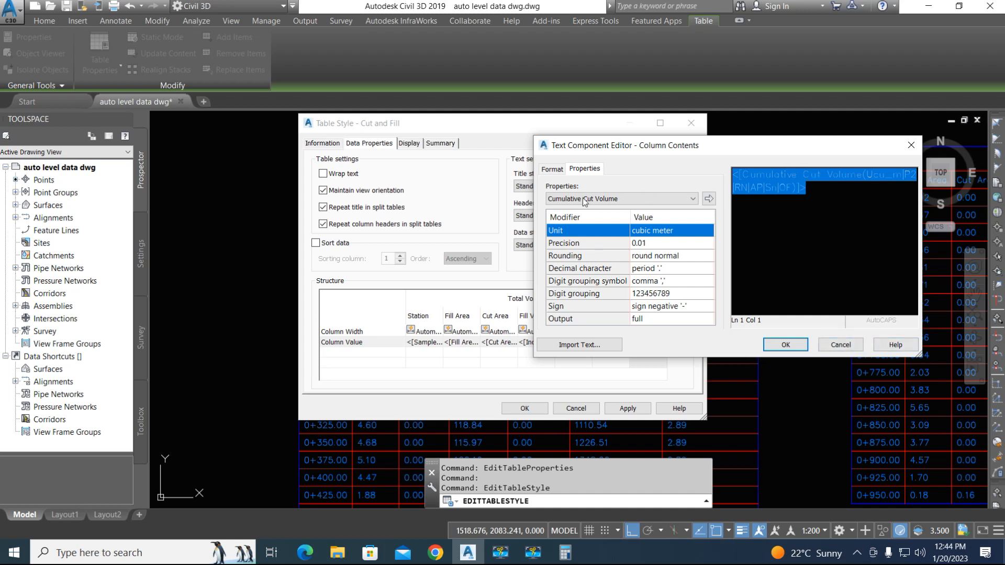
pyautogui.click(552, 169)
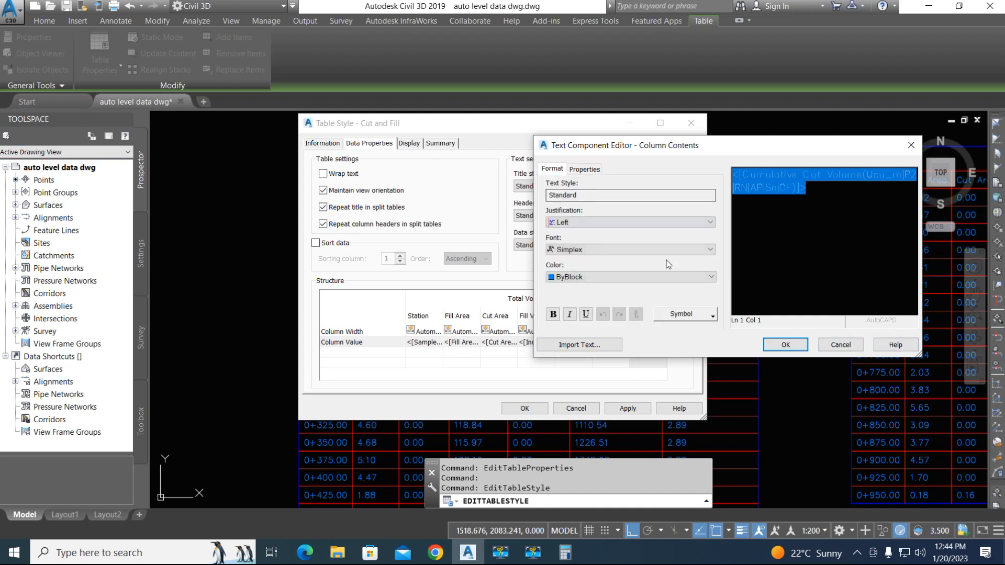
pyautogui.click(841, 344)
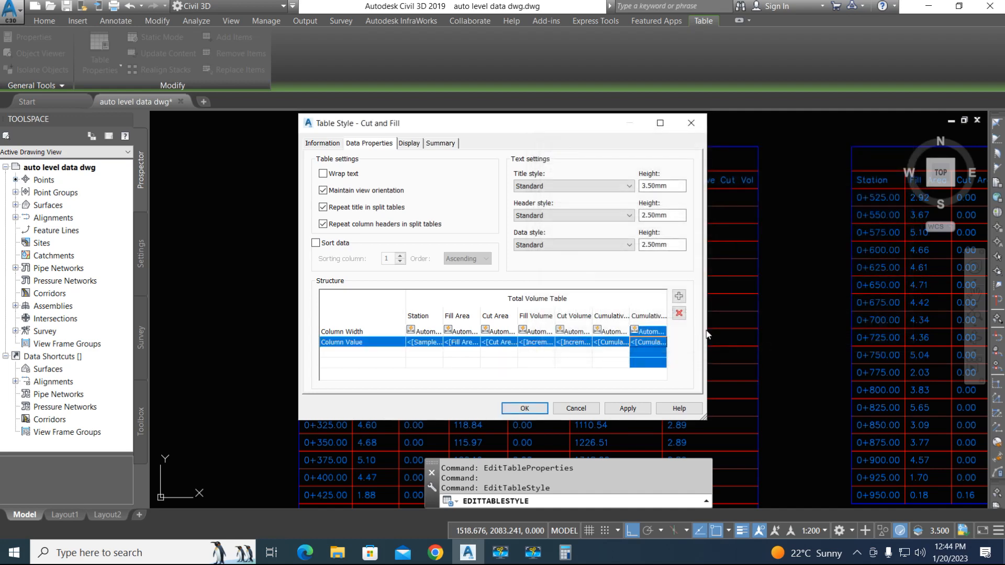
pyautogui.click(690, 124)
# Look over both parts of the Total Volume Table, and examine the hatching, grade labels and offset labels in several section views.
pyautogui.scroll(-5, 419, 319)
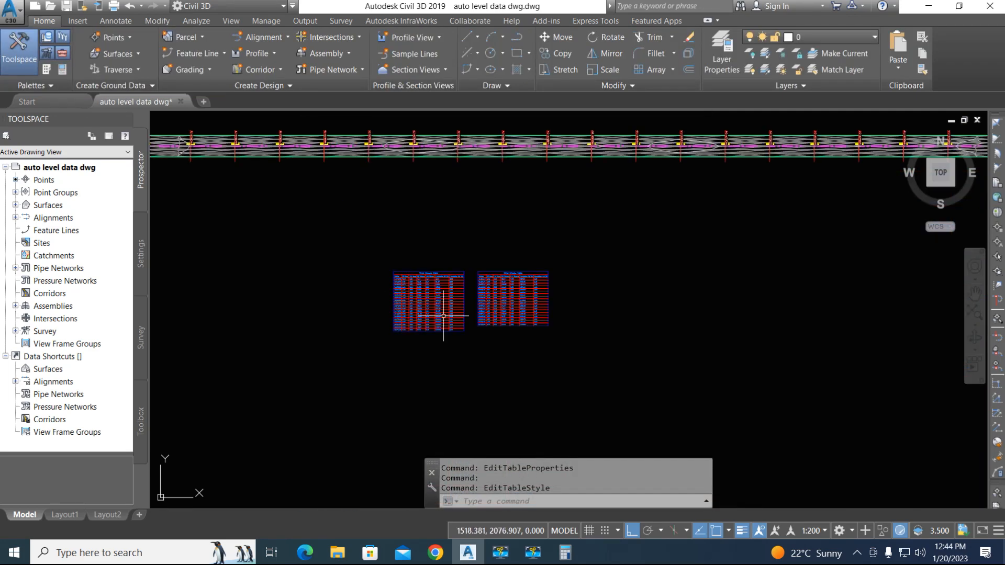
pyautogui.scroll(5, 490, 316)
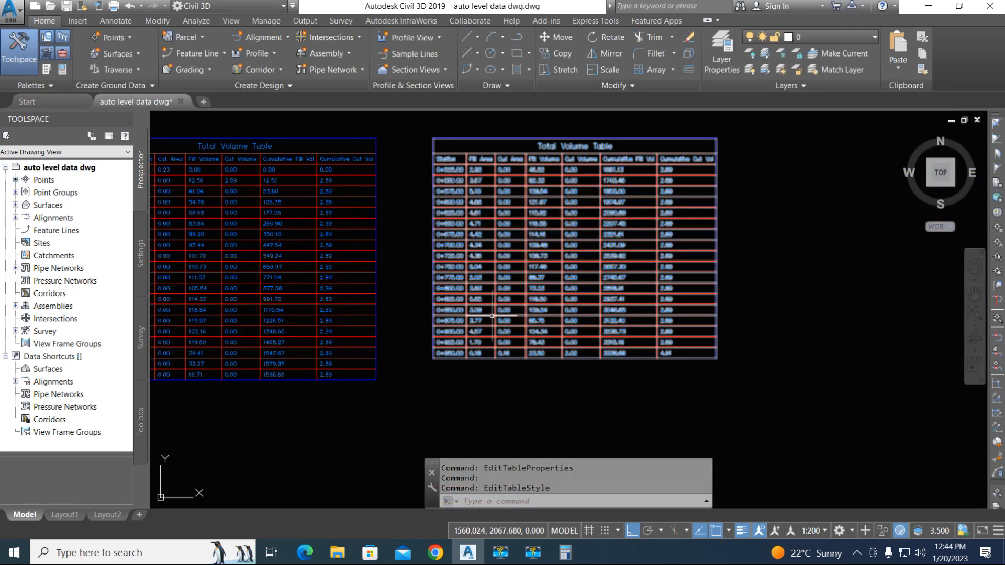
pyautogui.scroll(-5, 399, 330)
pyautogui.scroll(-4, 461, 320)
pyautogui.moveTo(670, 345); pyautogui.dragTo(540, 341, button='middle')
pyautogui.scroll(-6, 478, 327)
pyautogui.scroll(2, 685, 419)
pyautogui.scroll(7, 685, 418)
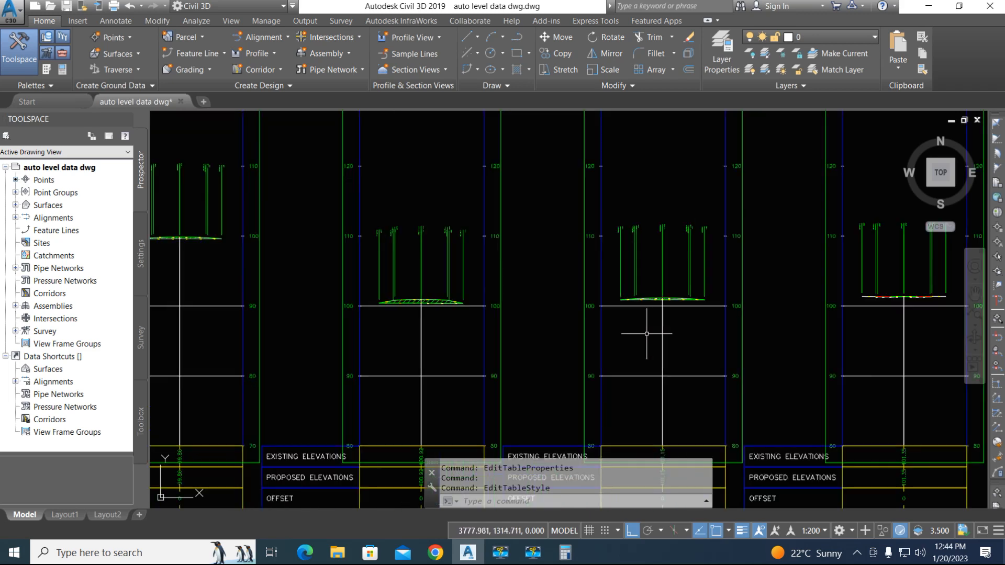
pyautogui.scroll(5, 665, 297)
pyautogui.scroll(2, 577, 302)
pyautogui.scroll(-8, 394, 321)
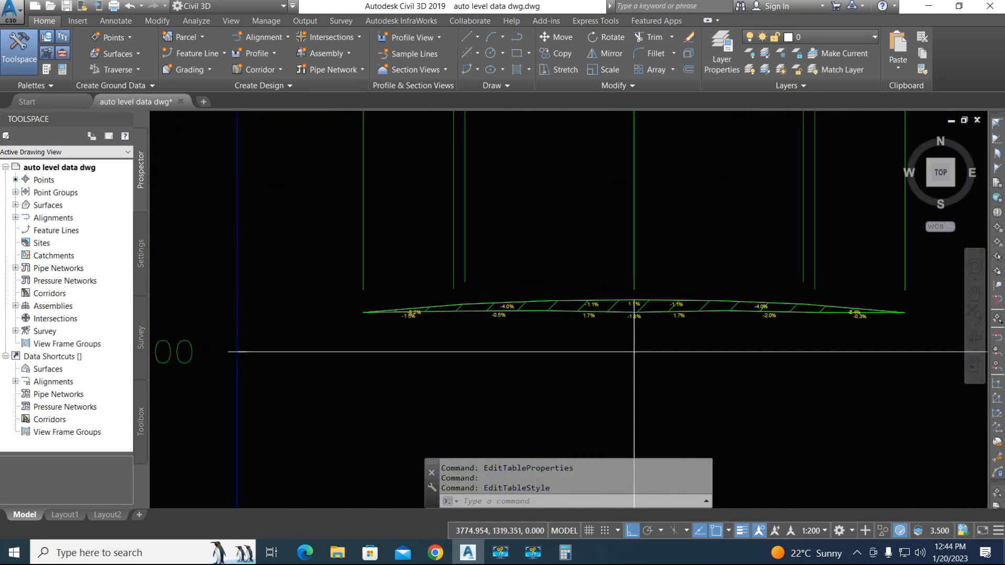
pyautogui.scroll(-5, 544, 344)
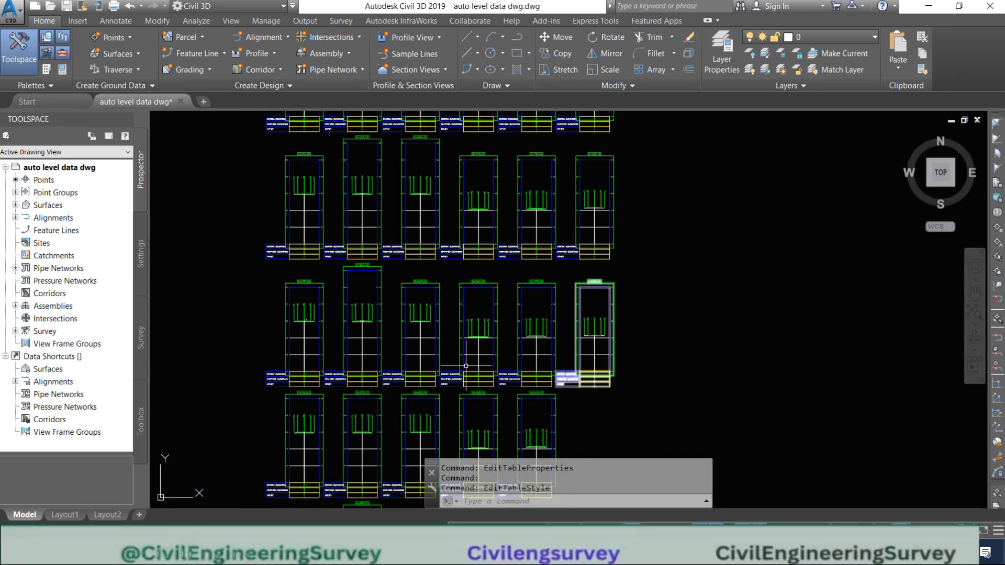
pyautogui.scroll(-2, 527, 293)
pyautogui.scroll(1, 460, 267)
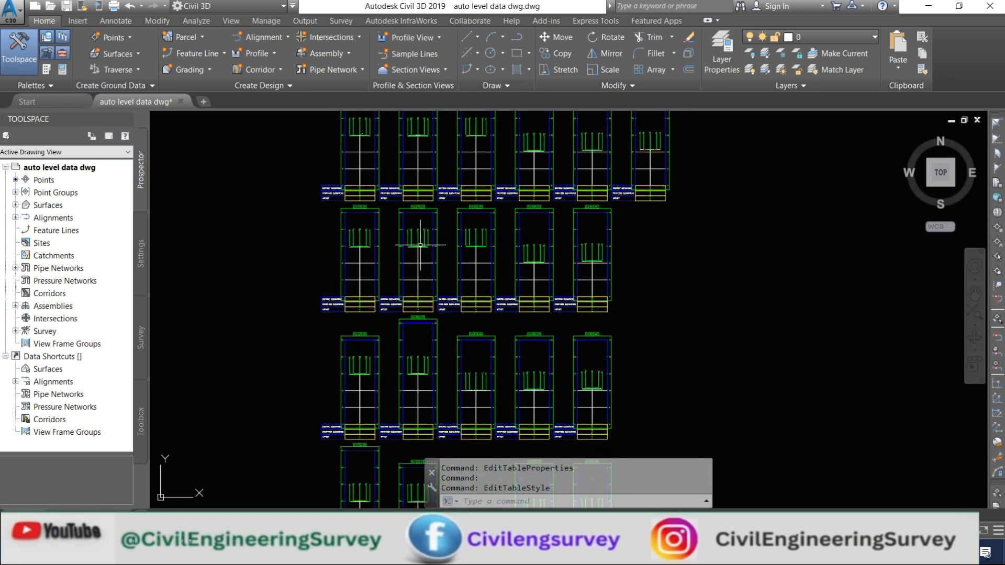
pyautogui.scroll(8, 410, 218)
pyautogui.scroll(-2, 406, 247)
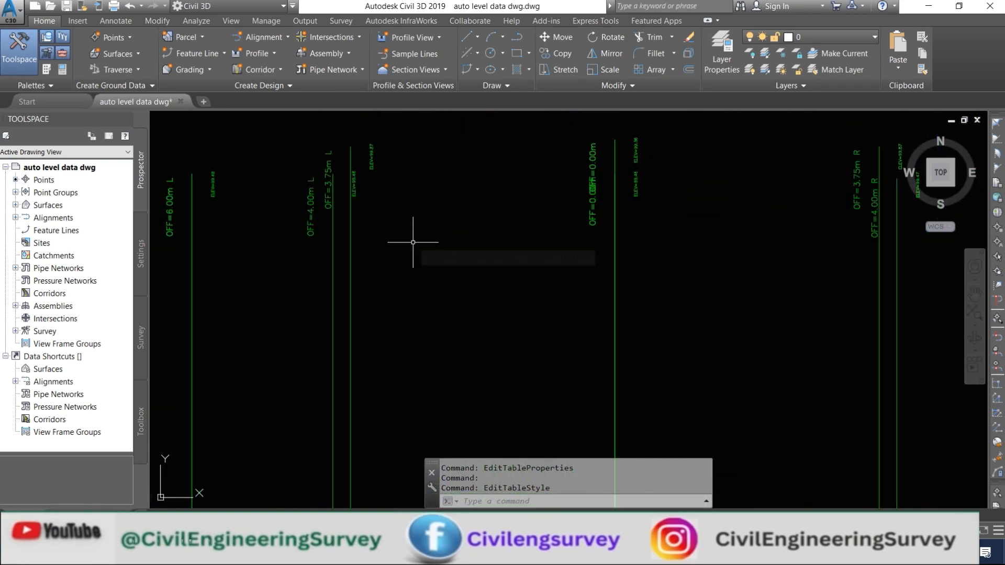
pyautogui.scroll(-1, 412, 246)
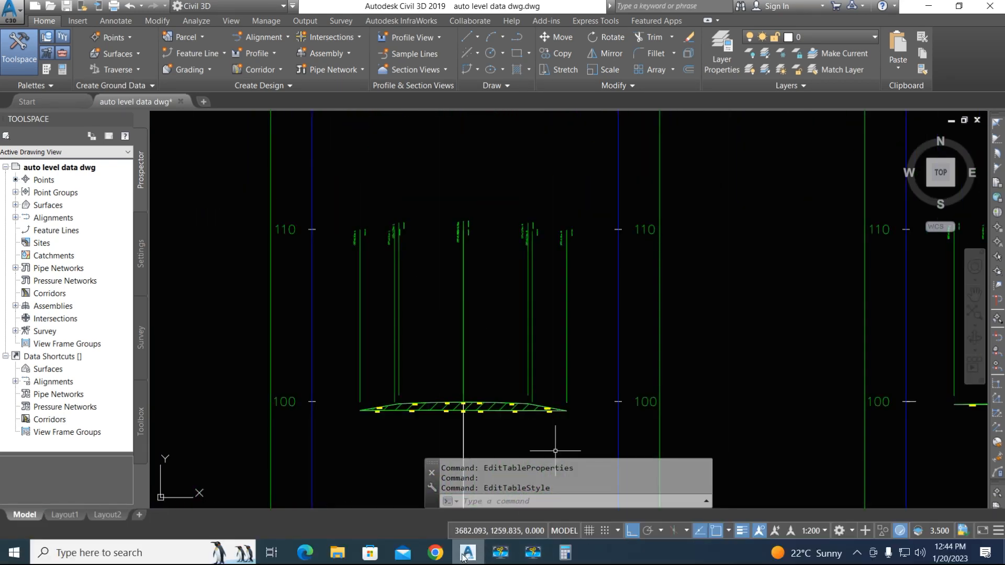
pyautogui.moveTo(468, 553)
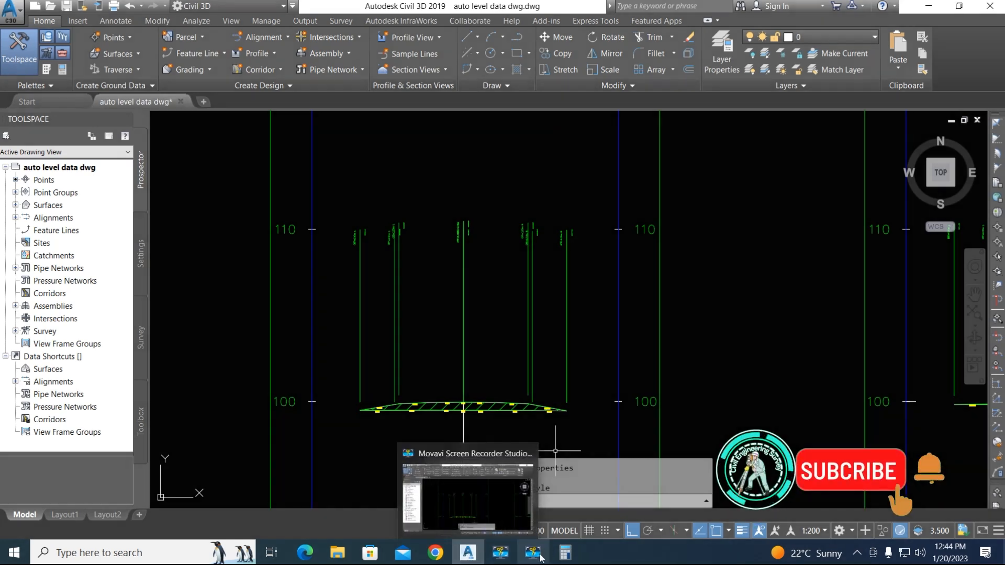
pyautogui.moveTo(566, 556)
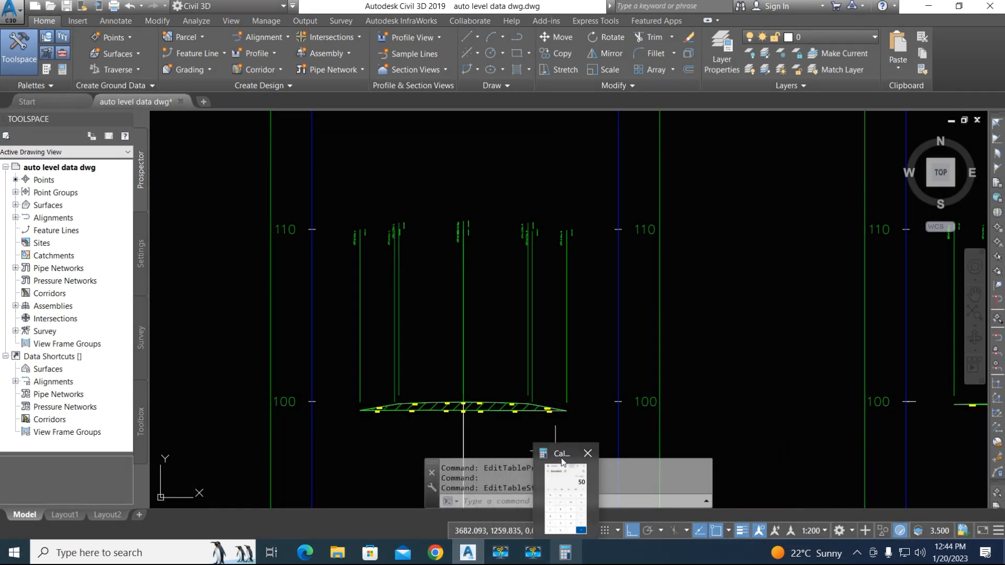
pyautogui.click(533, 553)
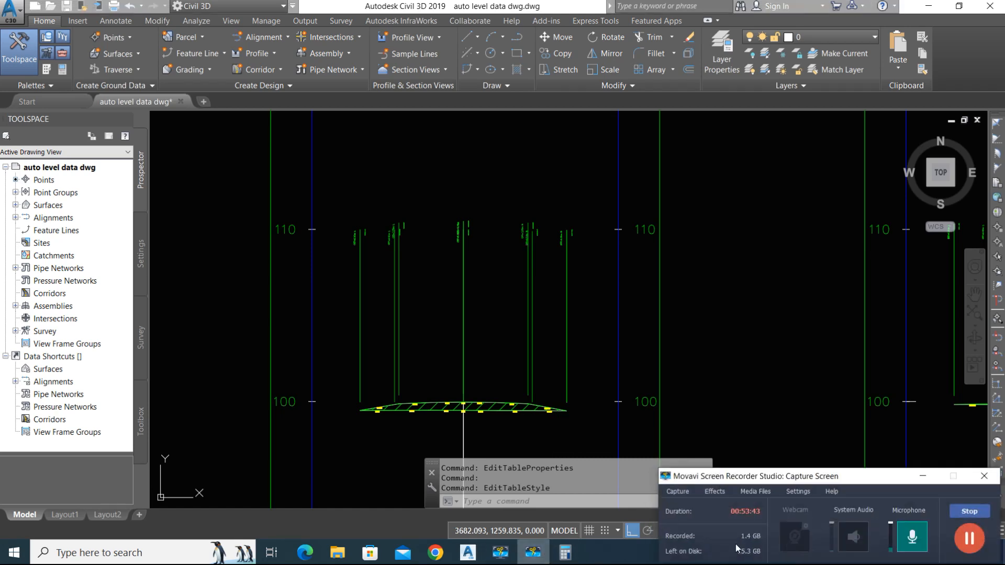